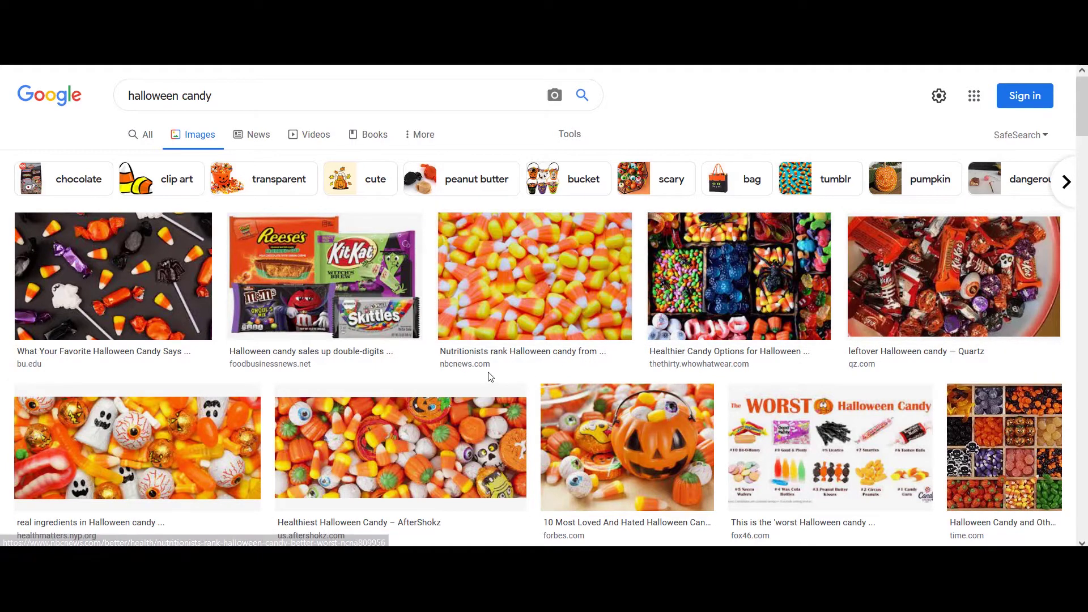
Look through the halloween candy image results for candy shapes, colours and packaging to use as drawing reference
scroll(490, 377, "down", 1)
scroll(490, 377, "down", 1)
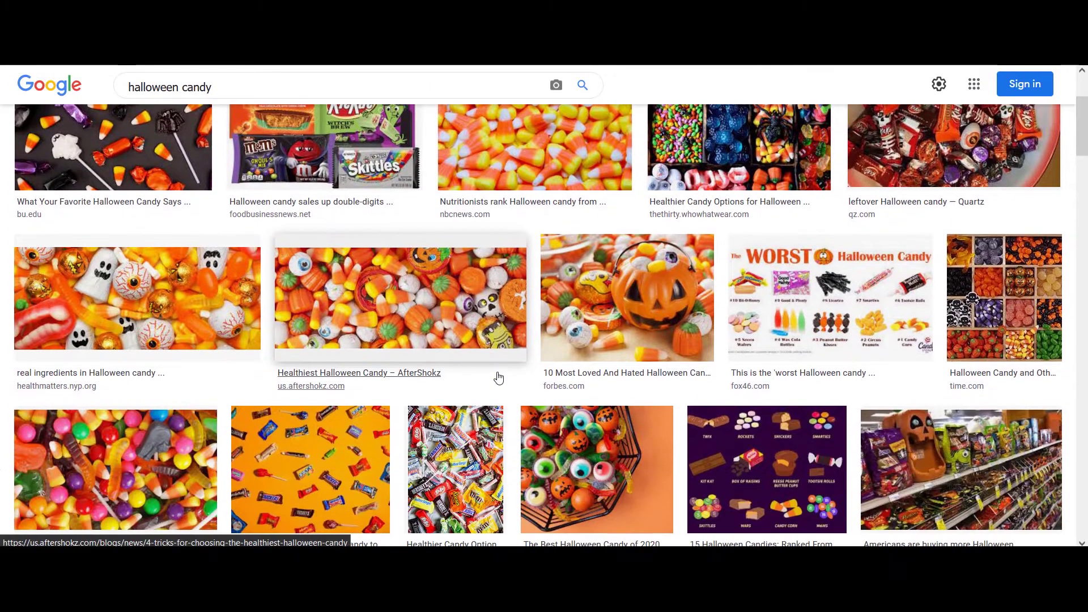
scroll(498, 378, "down", 1)
scroll(355, 374, "up", 2)
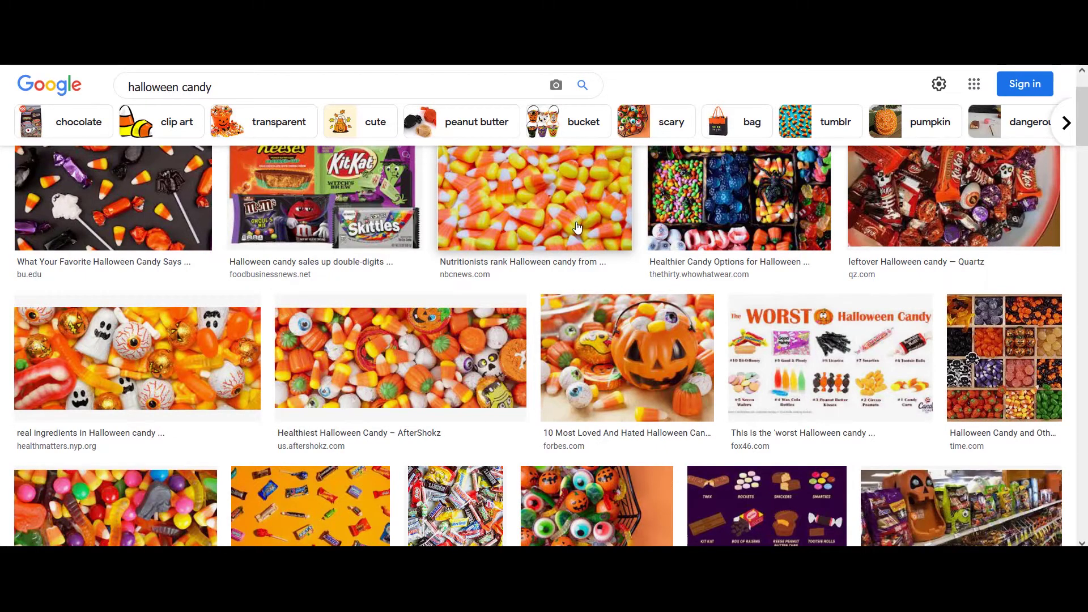
scroll(873, 342, "up", 1)
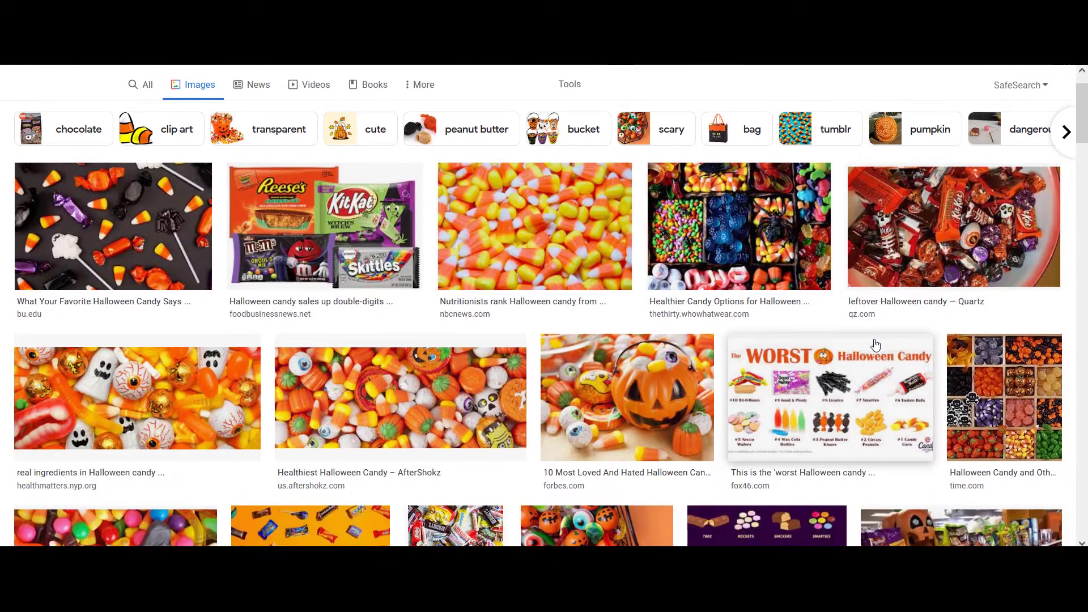
scroll(876, 344, "down", 10)
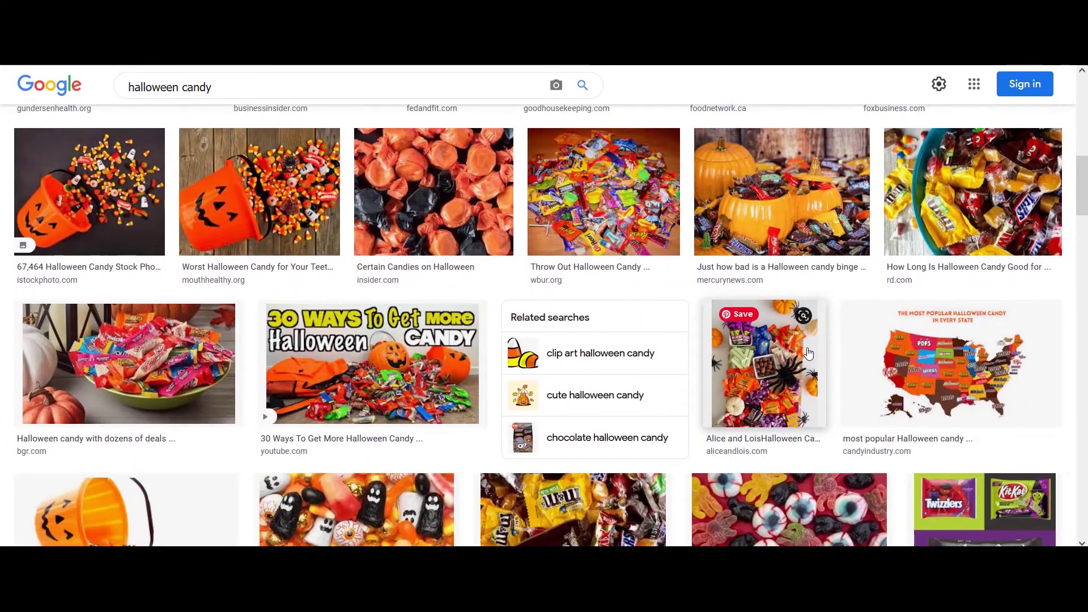
scroll(790, 373, "down", 4)
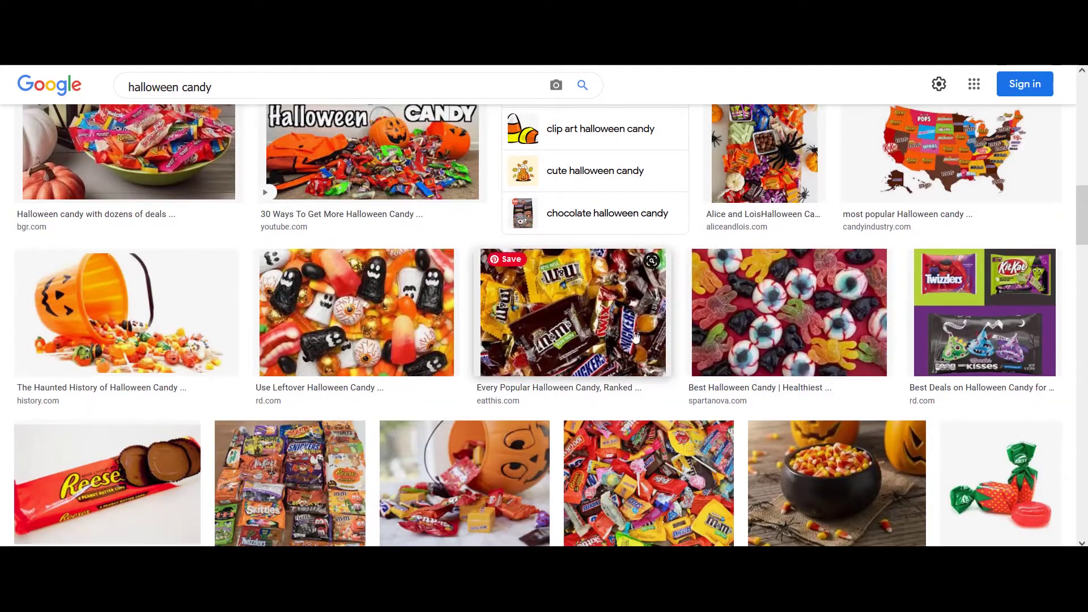
scroll(765, 377, "down", 1)
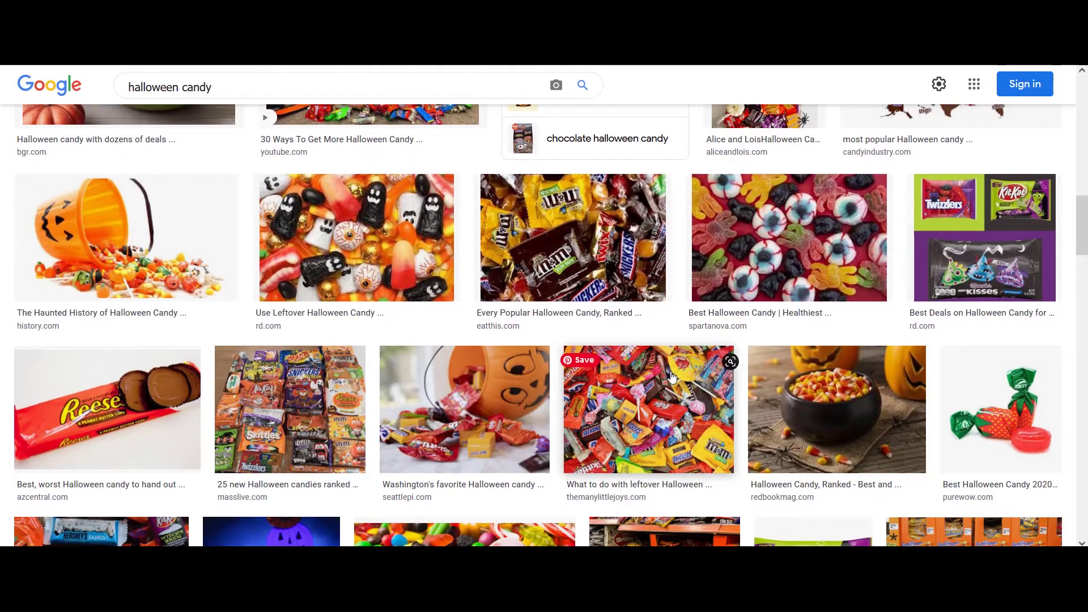
scroll(636, 401, "down", 5)
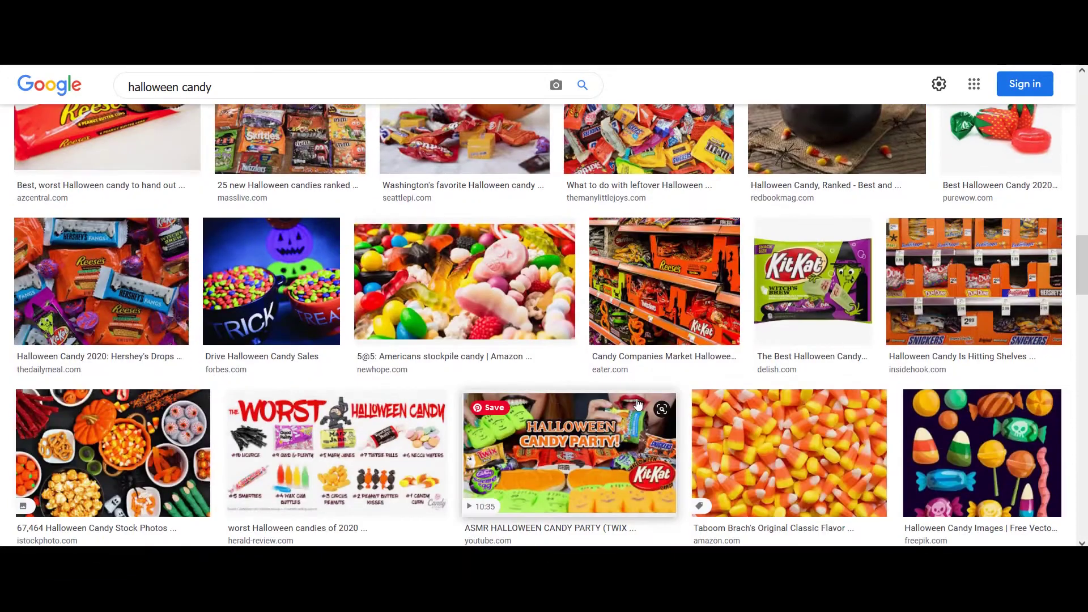
scroll(638, 402, "down", 4)
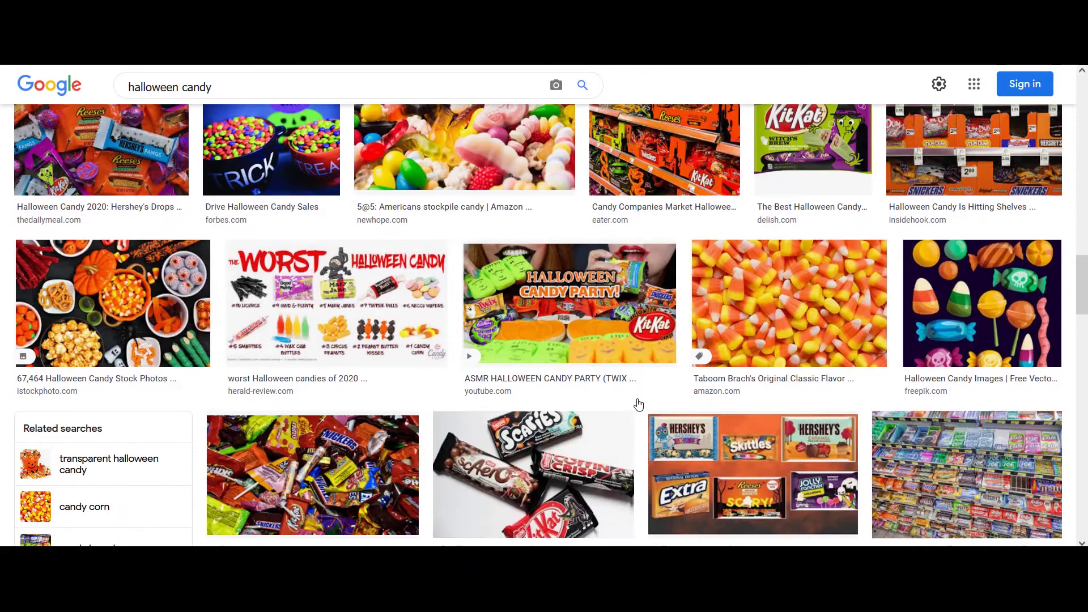
scroll(639, 403, "down", 5)
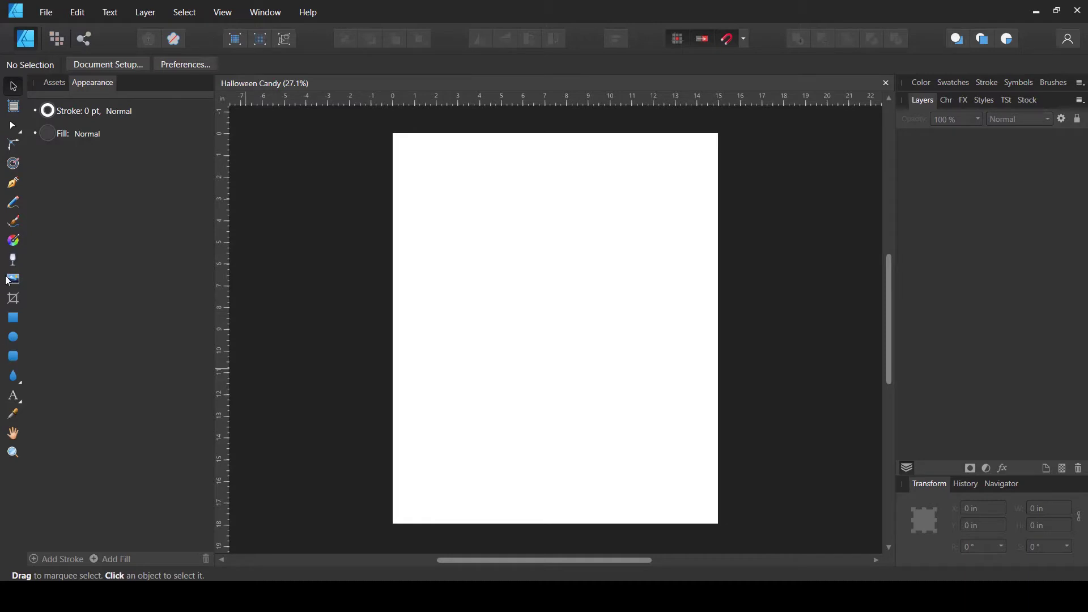
Draw a tear shape about 4.5 in wide and 6.9 in high and centre it vertically on the page
left_click(20, 385)
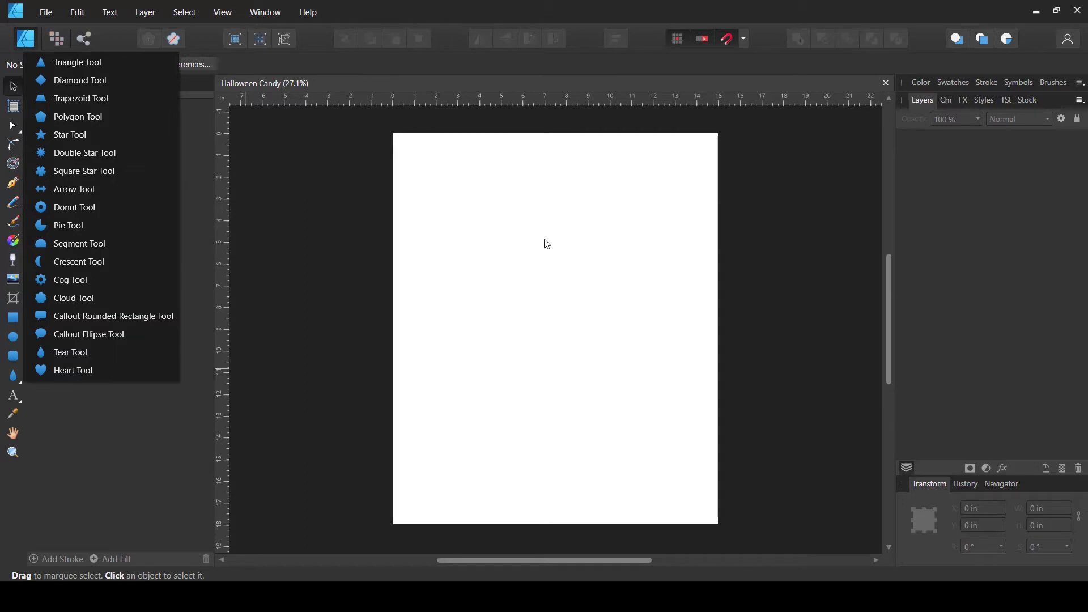
left_click(63, 351)
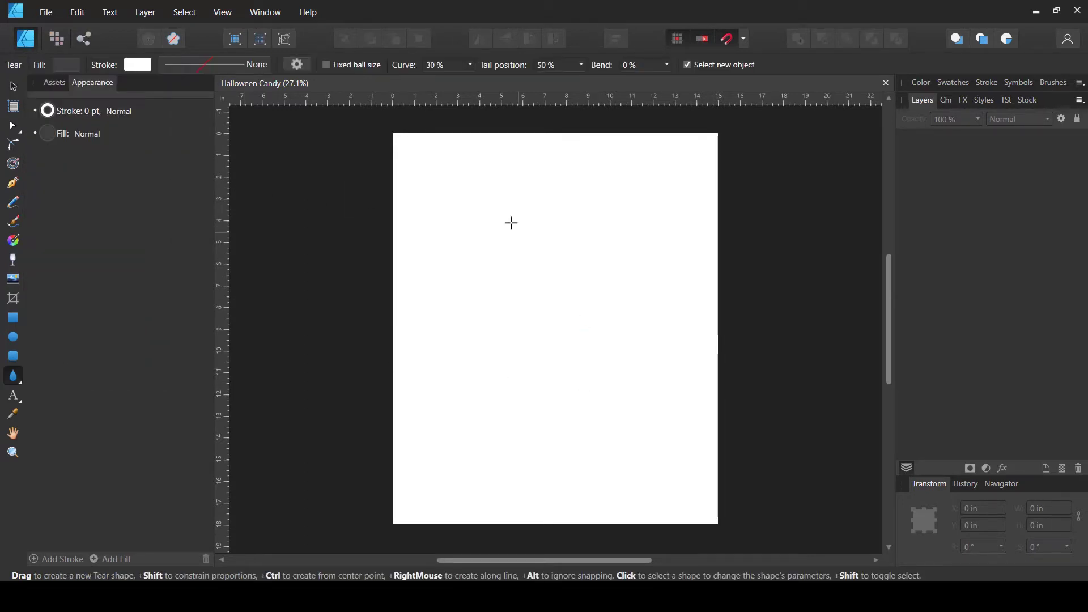
left_click_drag(484, 222, 576, 353)
key("v")
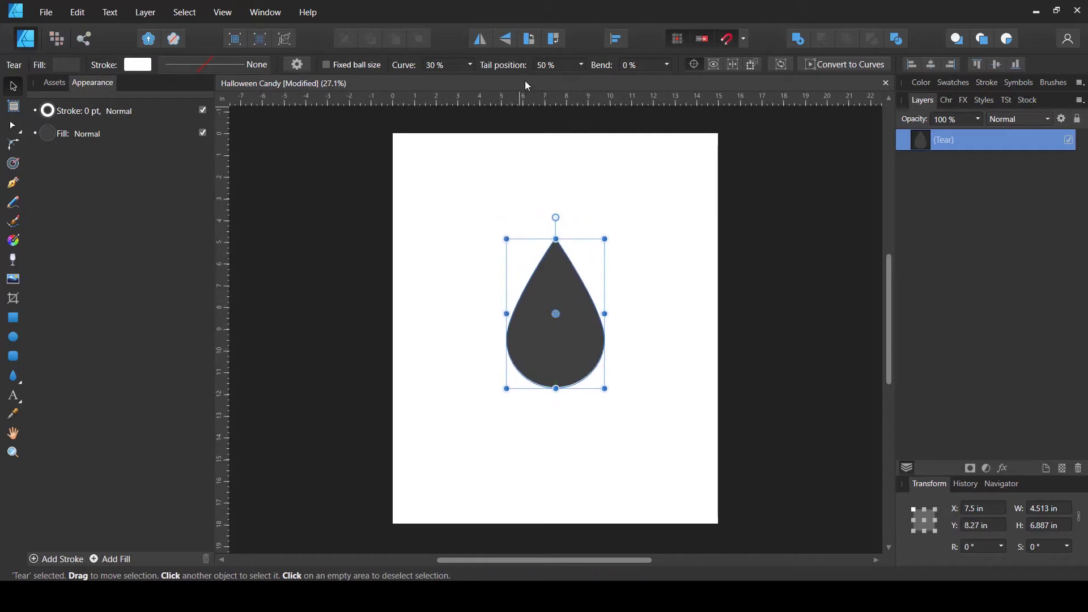
left_click(617, 39)
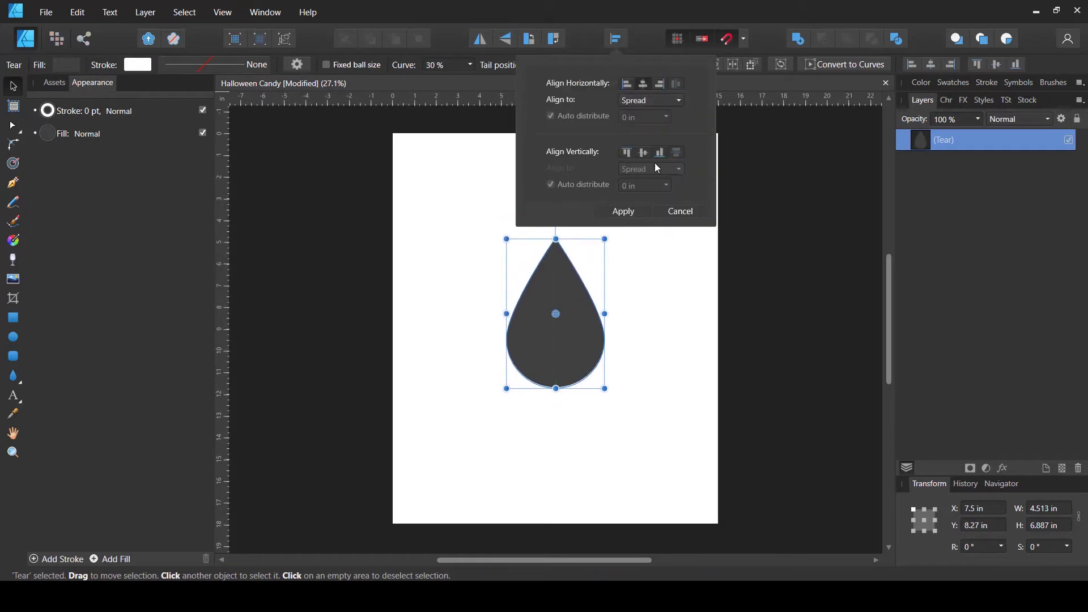
left_click(643, 152)
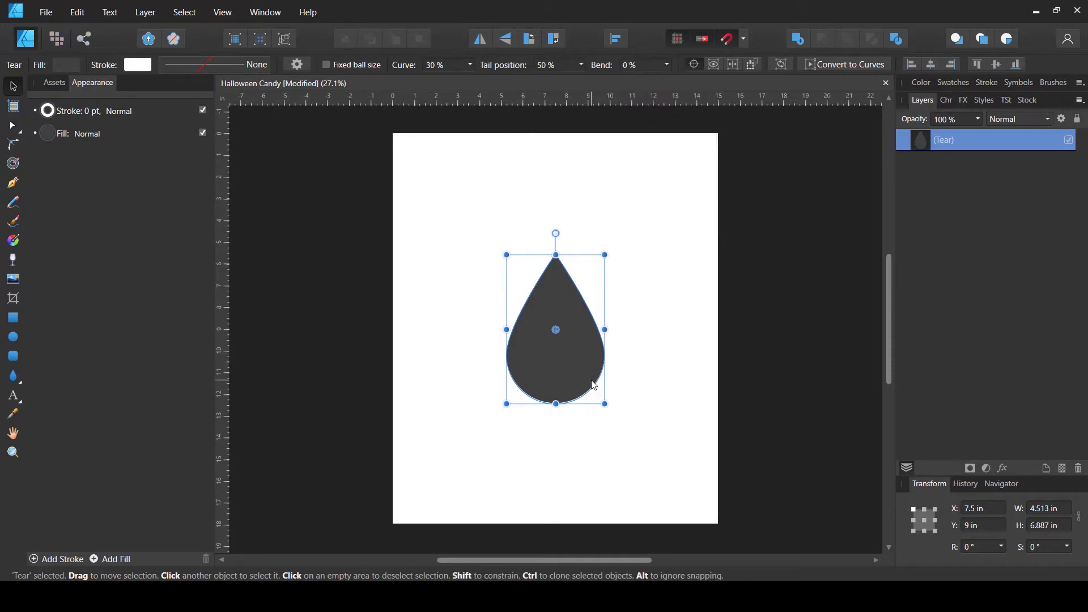
scroll(594, 385, "up", 1)
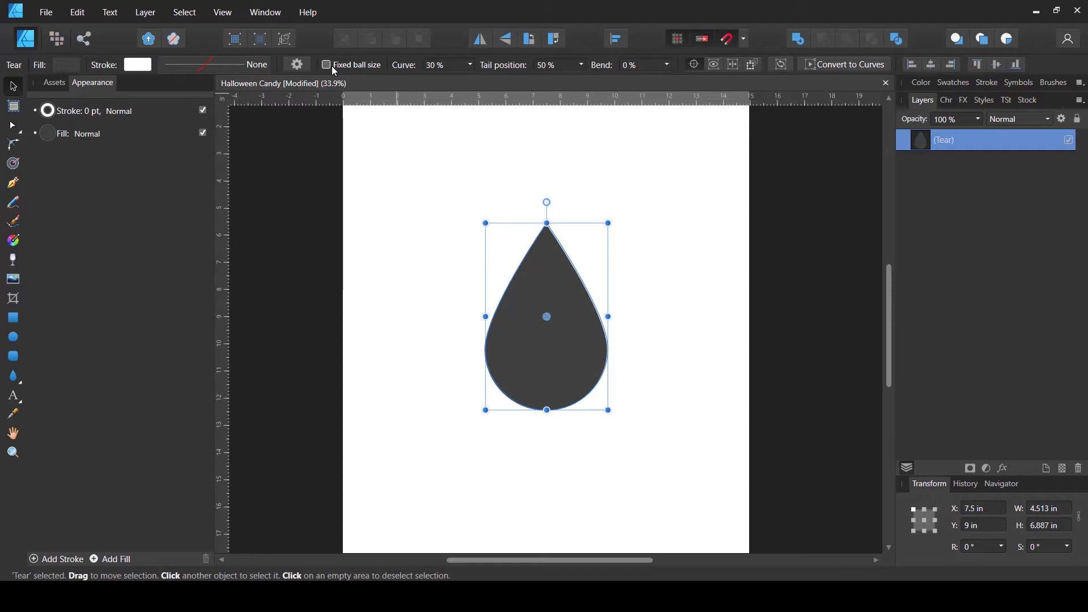
left_click(19, 380)
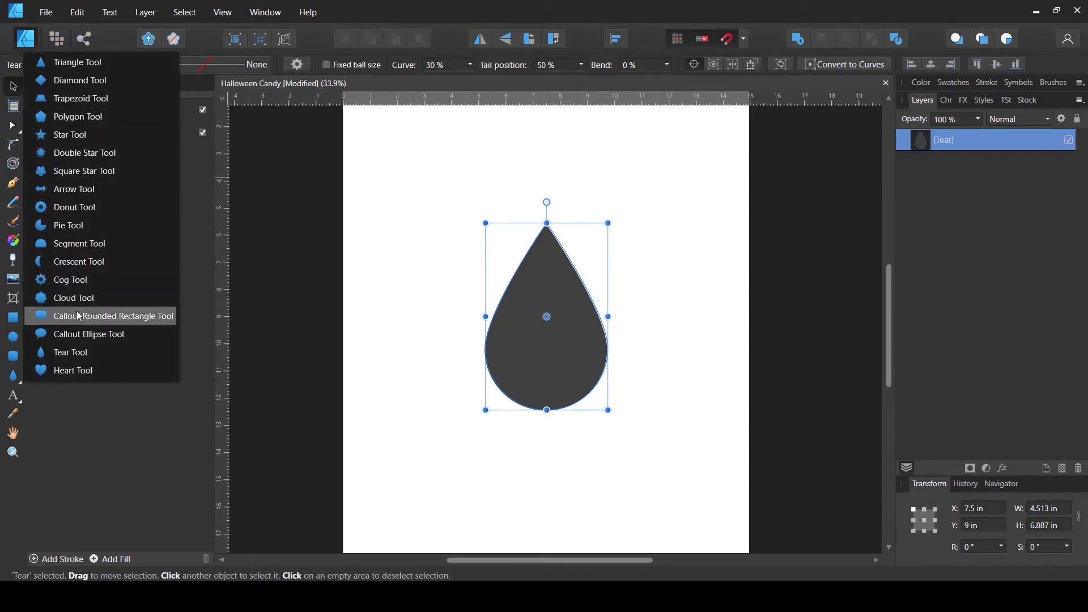
left_click(502, 5)
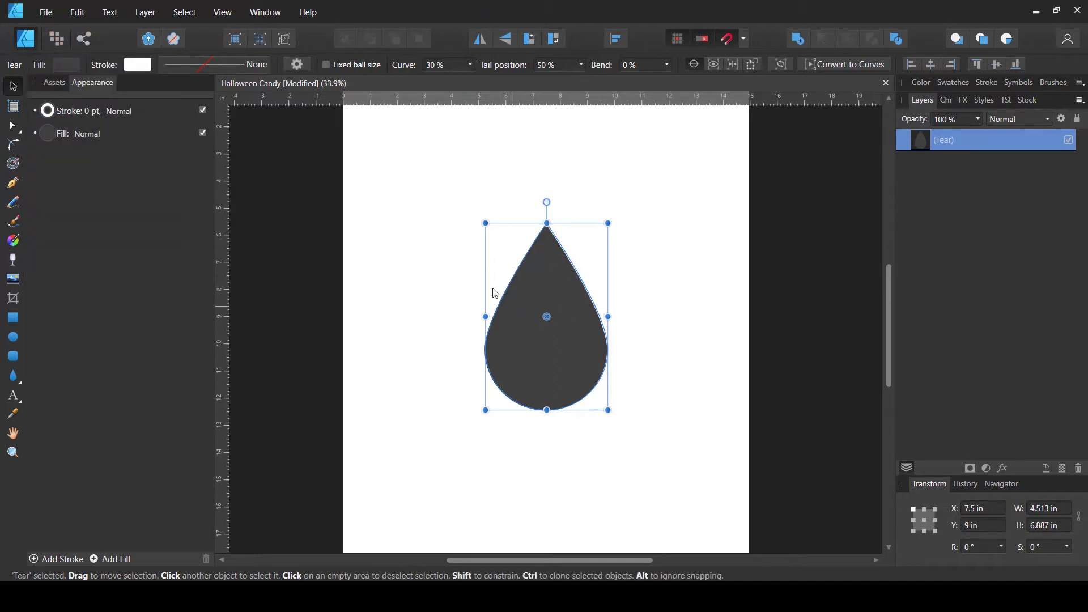
Give the tear shape a fixed ball size of 35%
left_click(298, 65)
left_click(332, 67)
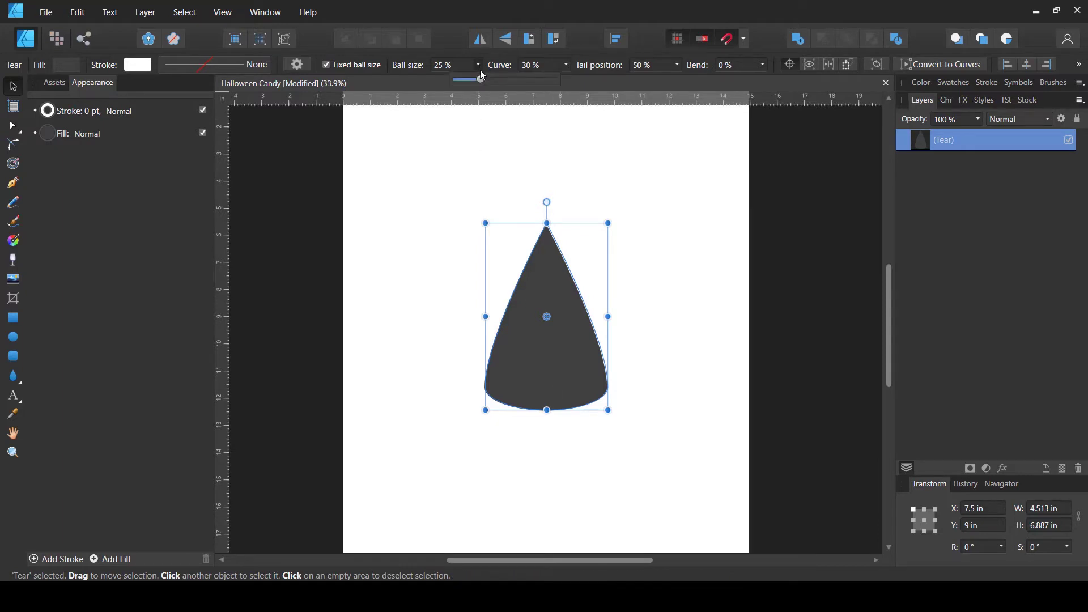
left_click_drag(482, 80, 490, 81)
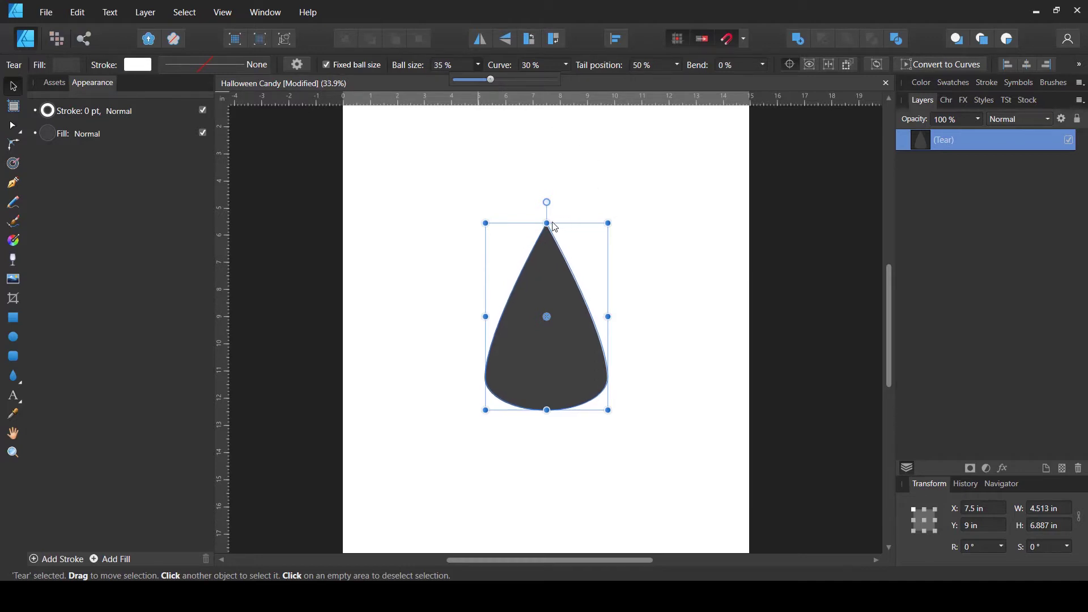
Shorten the tear from its tip to about 5.97 in high and set its curve to 36%
left_click_drag(547, 223, 547, 248)
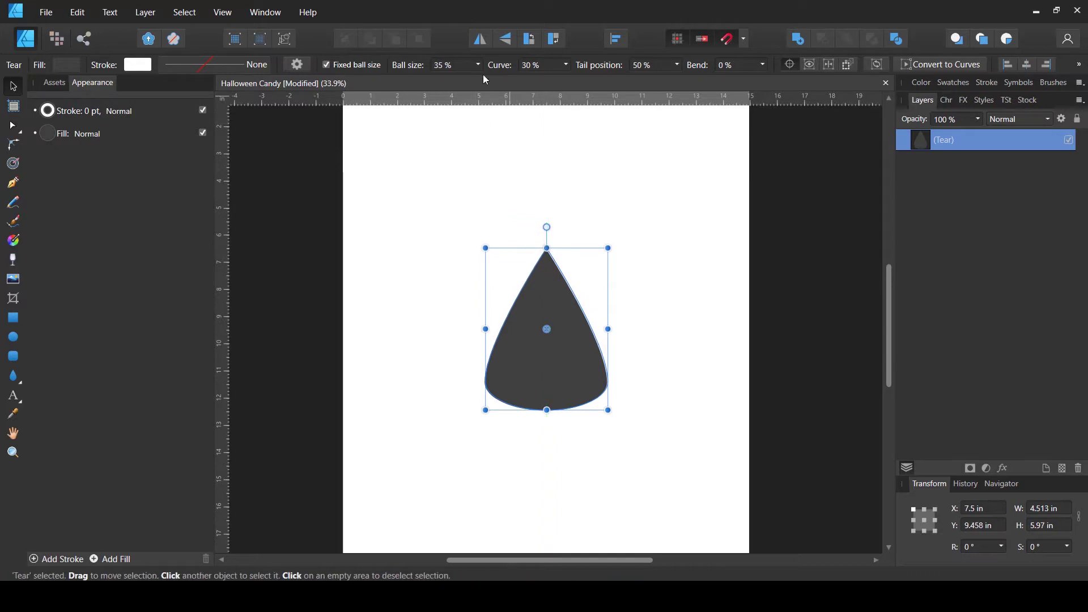
left_click(566, 68)
left_click_drag(567, 79, 576, 78)
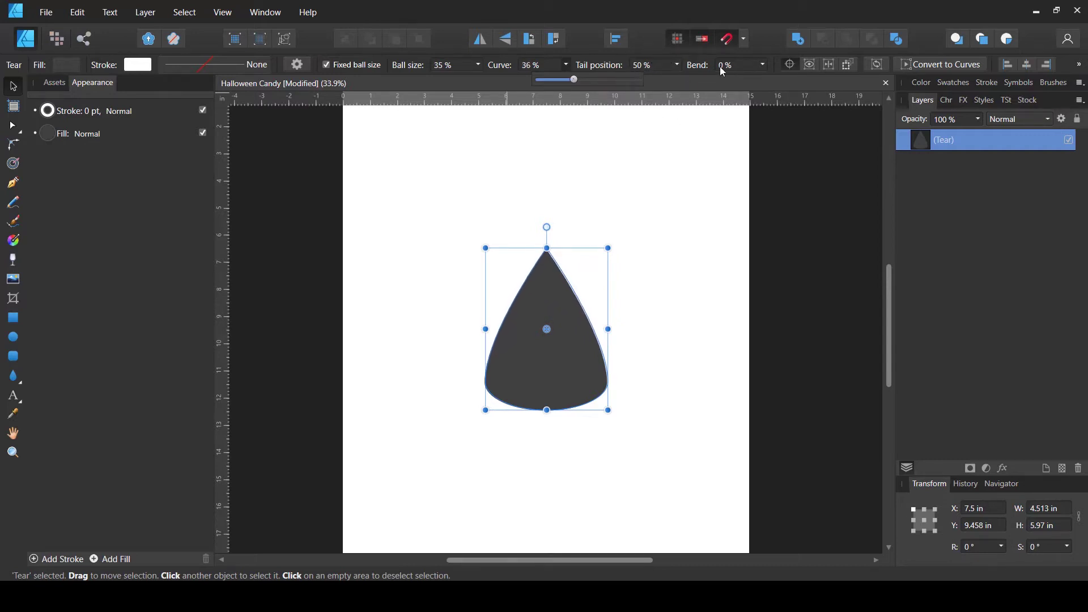
Try a 5% bend on the tear shape and reset the bend to 0%
left_click(763, 64)
mouse_move(765, 78)
left_mouse_down()
mouse_move(793, 84)
mouse_move(756, 80)
mouse_move(769, 80)
left_mouse_up()
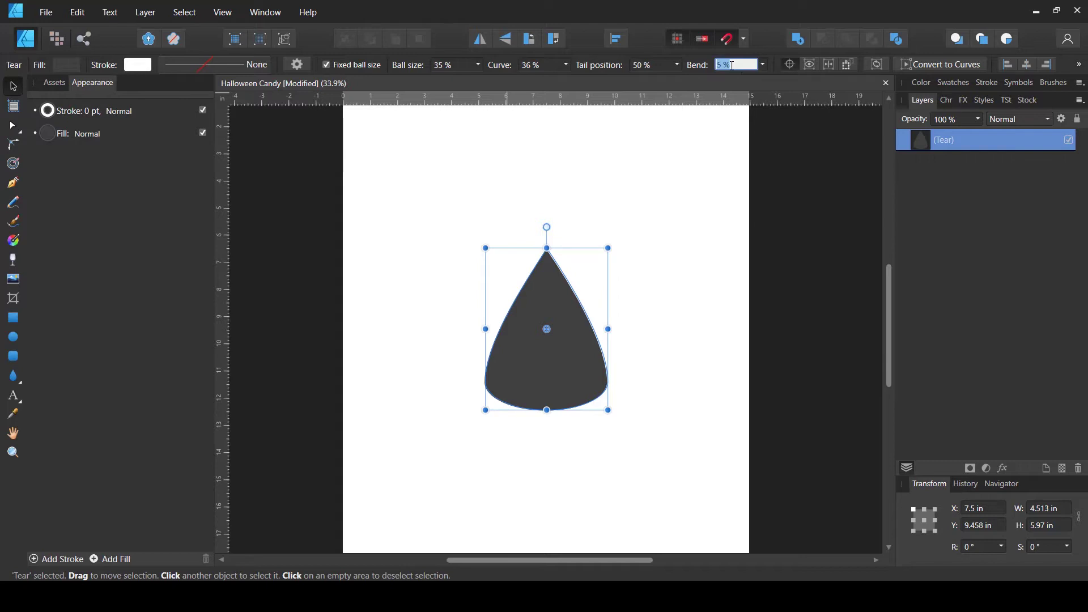
type("0")
key("Return")
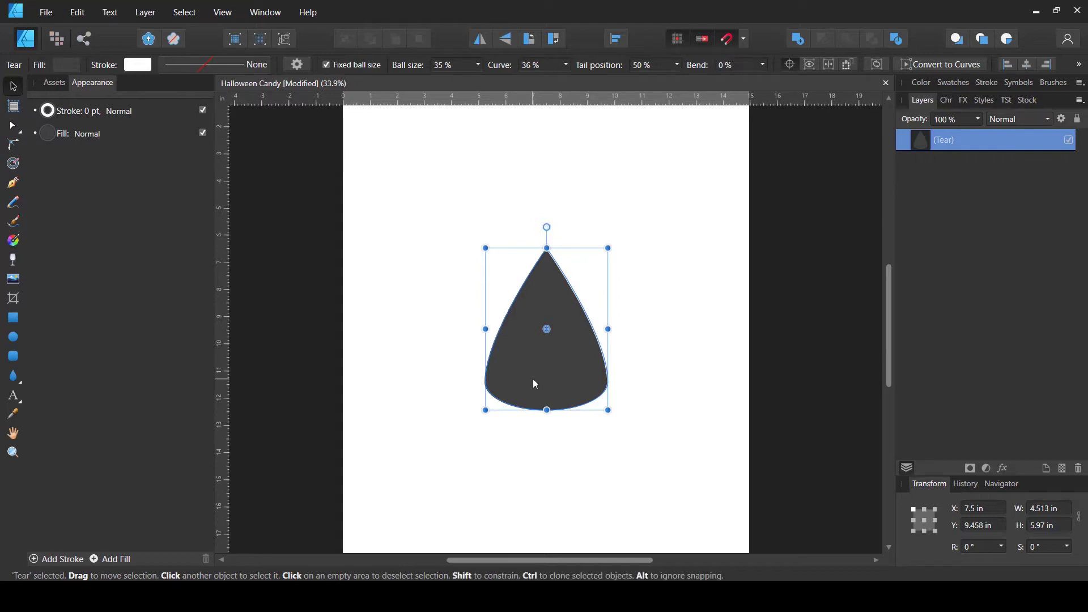
Stretch the tear slightly to about 6.03 in high and convert it to curves
left_click(678, 459)
mouse_move(561, 368)
left_mouse_down()
mouse_move(560, 379)
mouse_move(562, 369)
left_mouse_up()
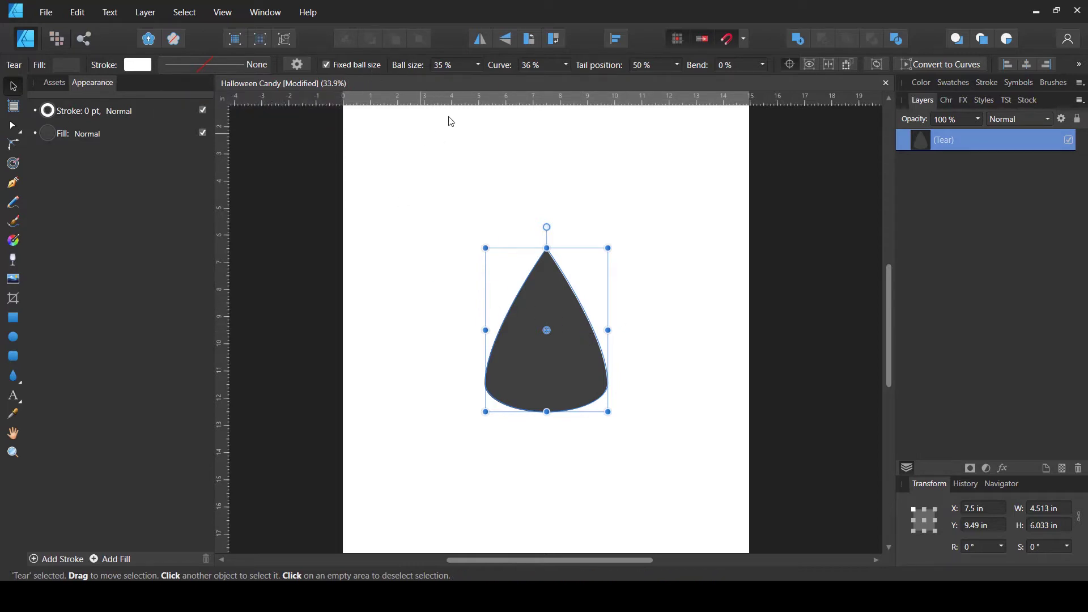
left_click(937, 66)
left_click(626, 237)
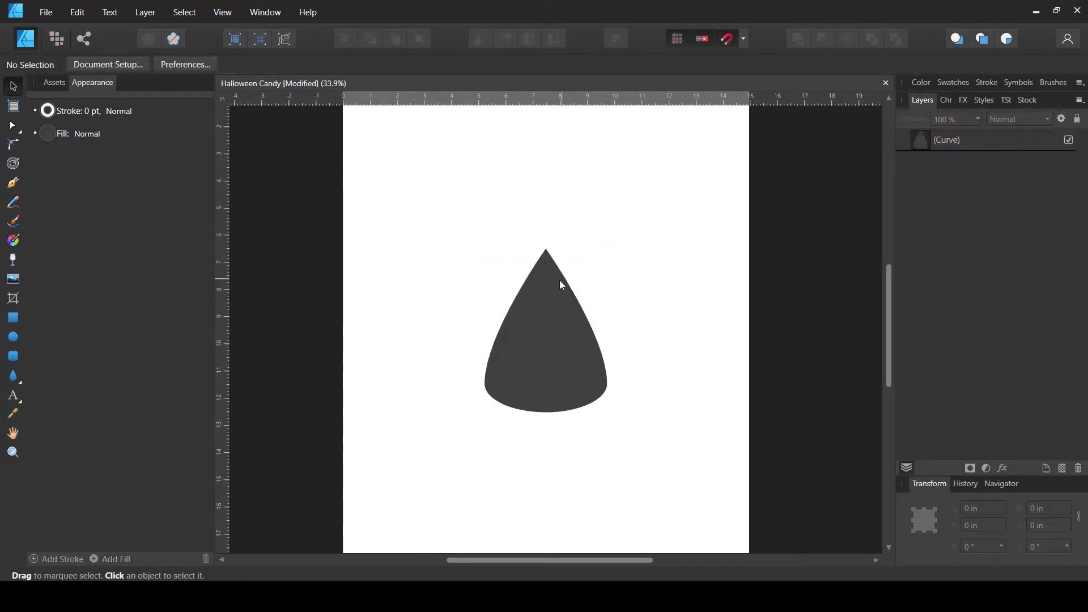
Move the bottom node of the curve slightly down with the Node tool, to about 12.53 in vertically
key("a")
left_click(559, 279)
left_click(608, 384)
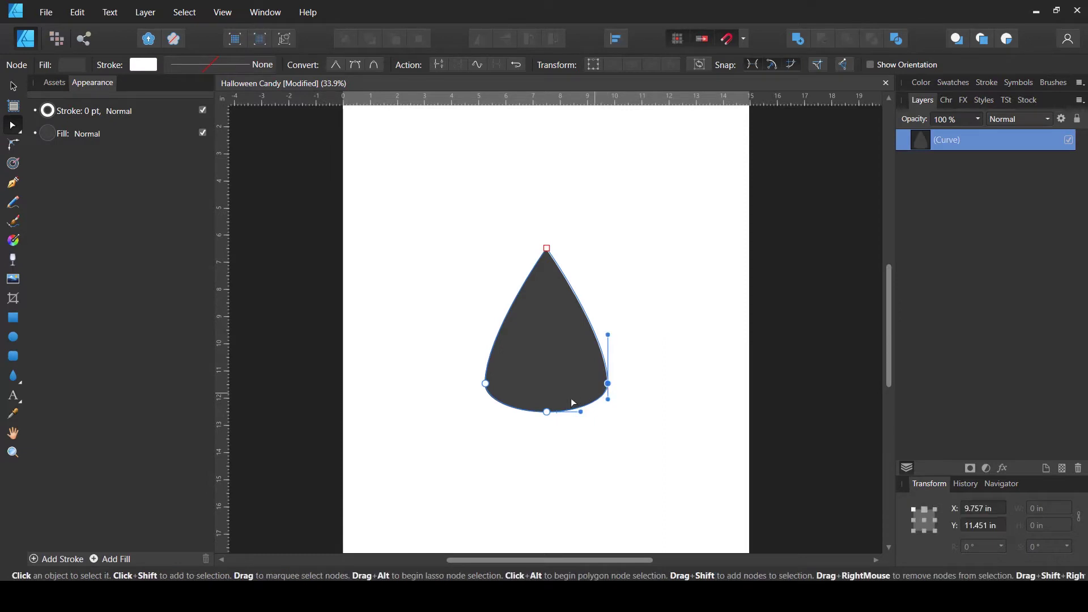
left_click(547, 412)
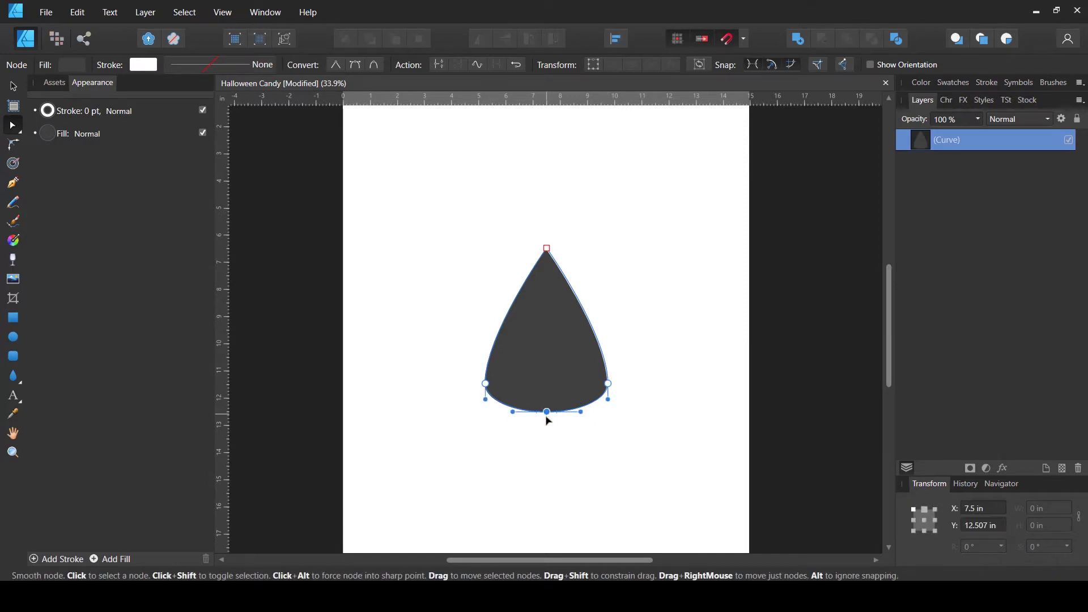
left_click_drag(548, 420, 547, 419)
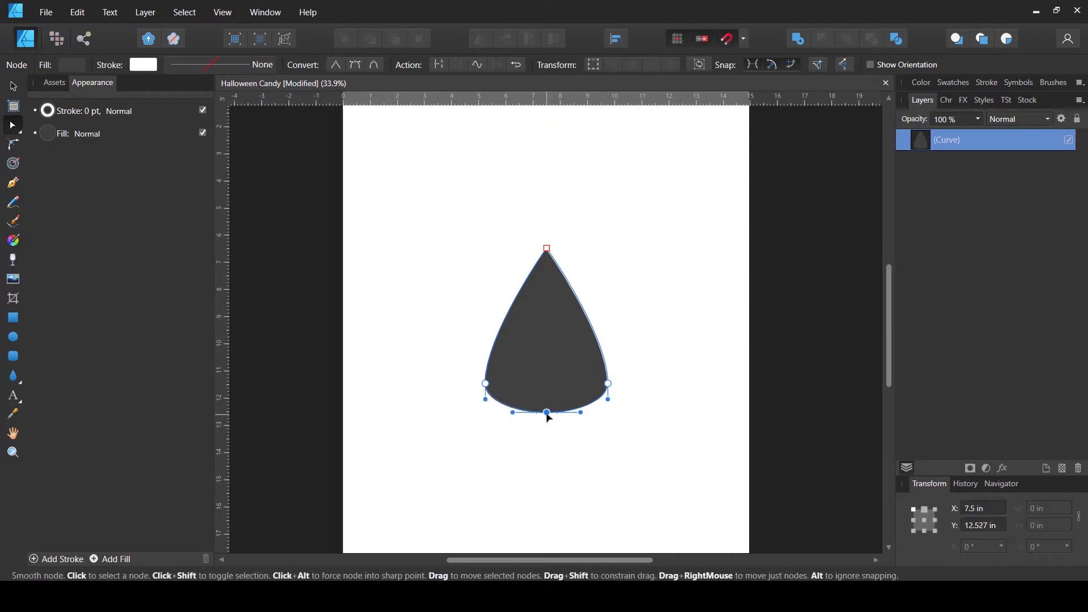
Convert the tip's sharp node to smooth and lower it about 0.5 in to round off the shape
left_click(547, 249)
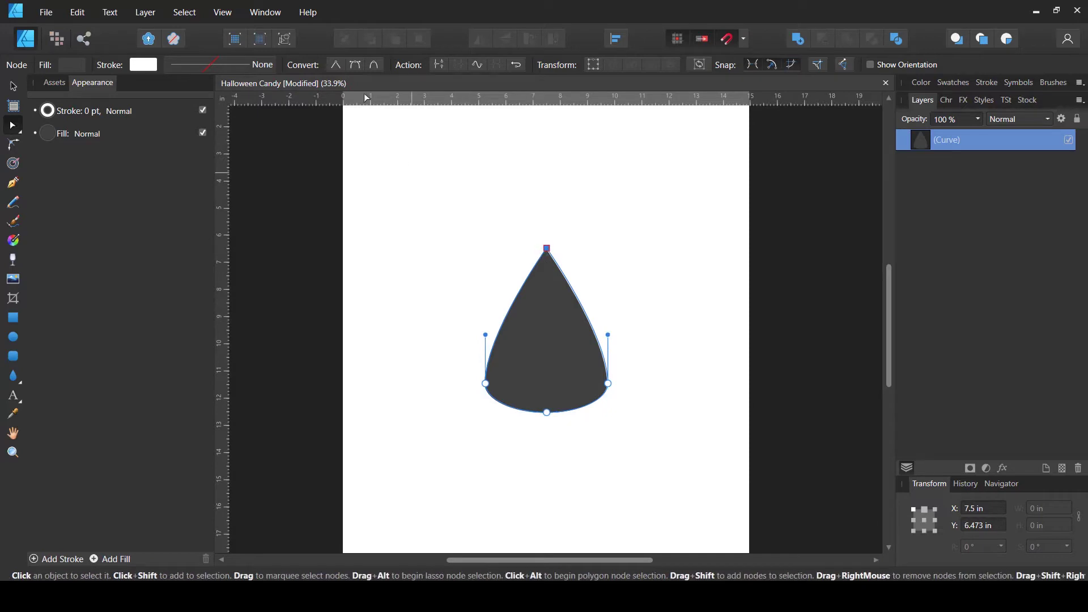
left_click(356, 66)
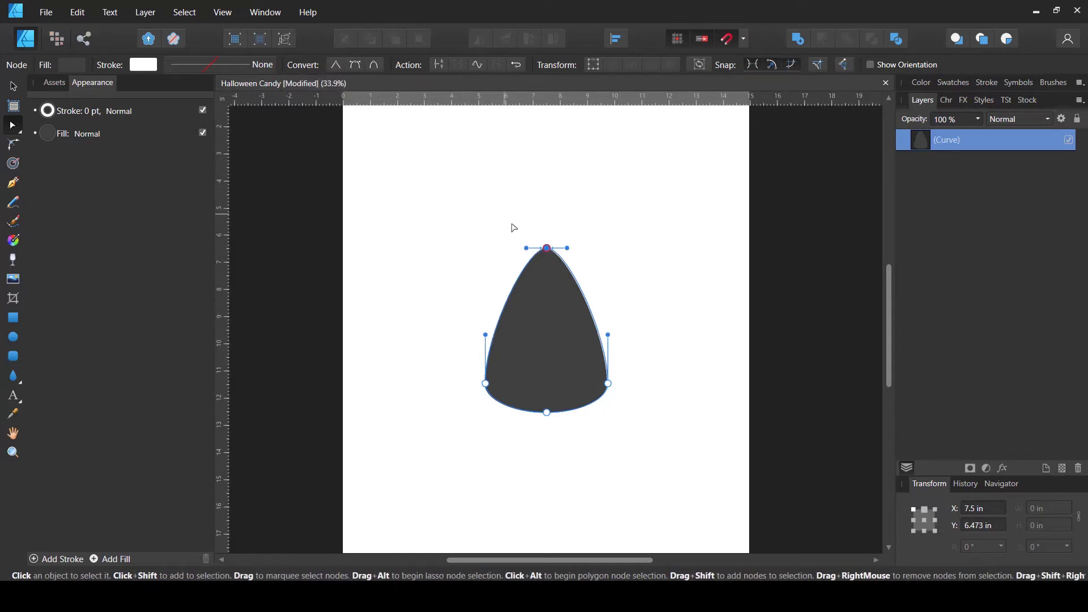
left_click_drag(548, 250, 547, 263)
left_click(623, 340)
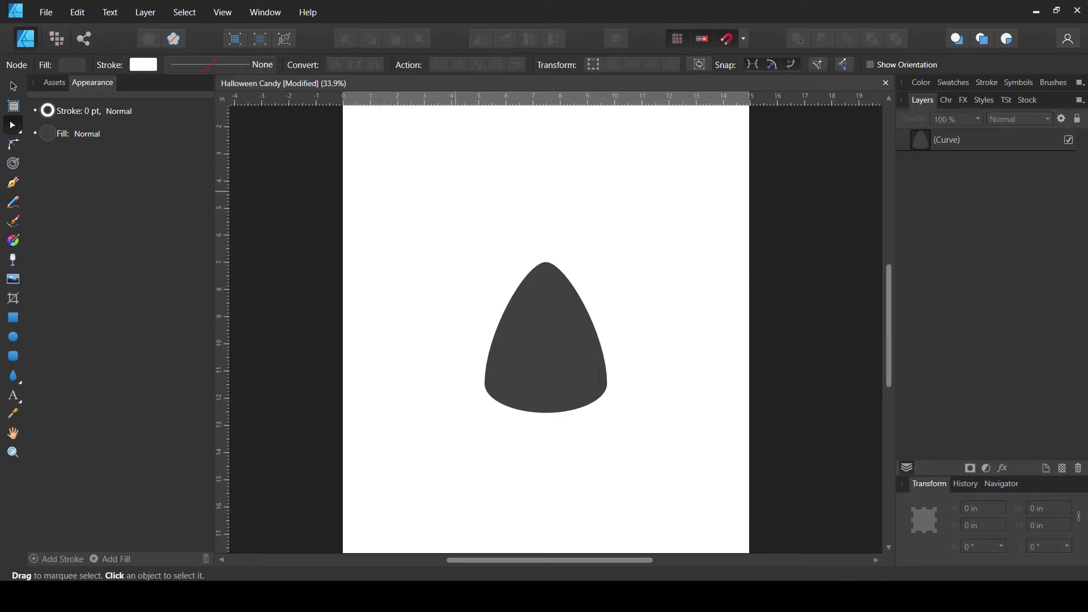
Fill the rounded shape with a very light cream colour at 100 saturation
left_click(13, 88)
left_click(525, 359)
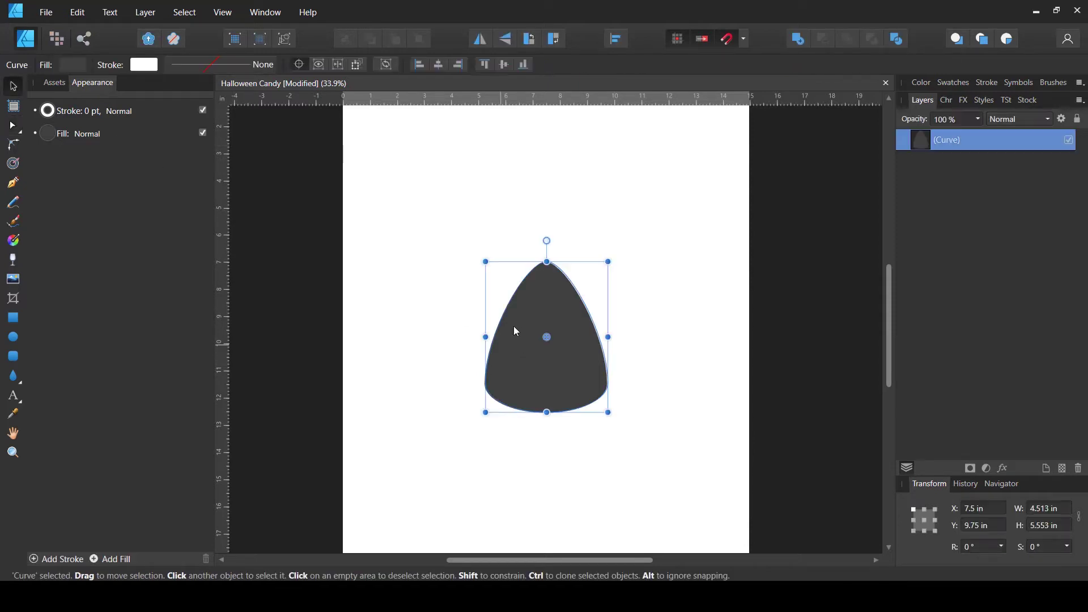
left_click(73, 65)
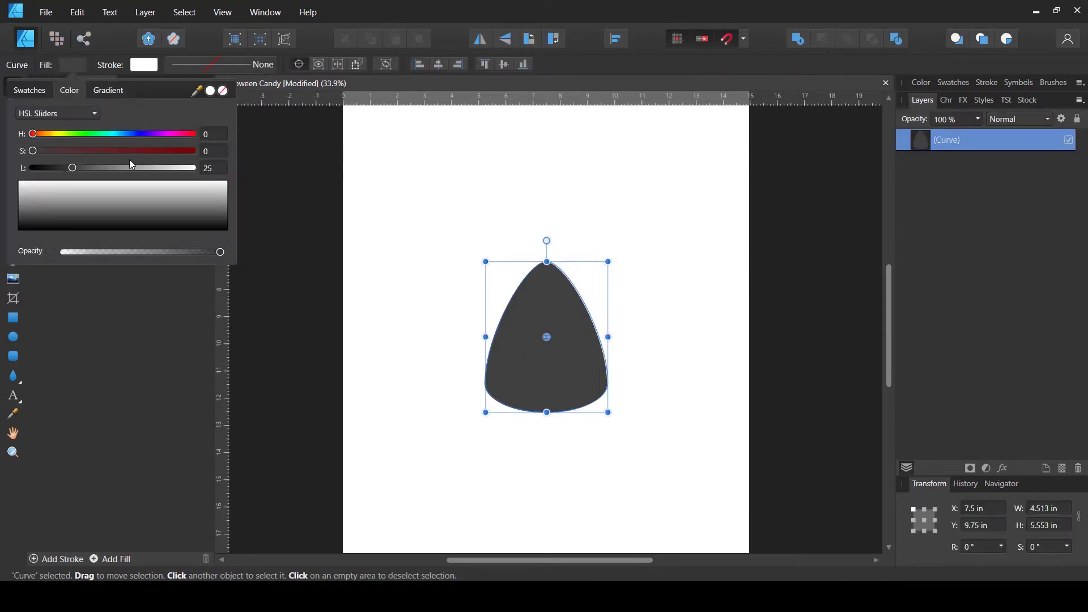
left_click_drag(109, 175, 176, 176)
left_click_drag(80, 151, 222, 152)
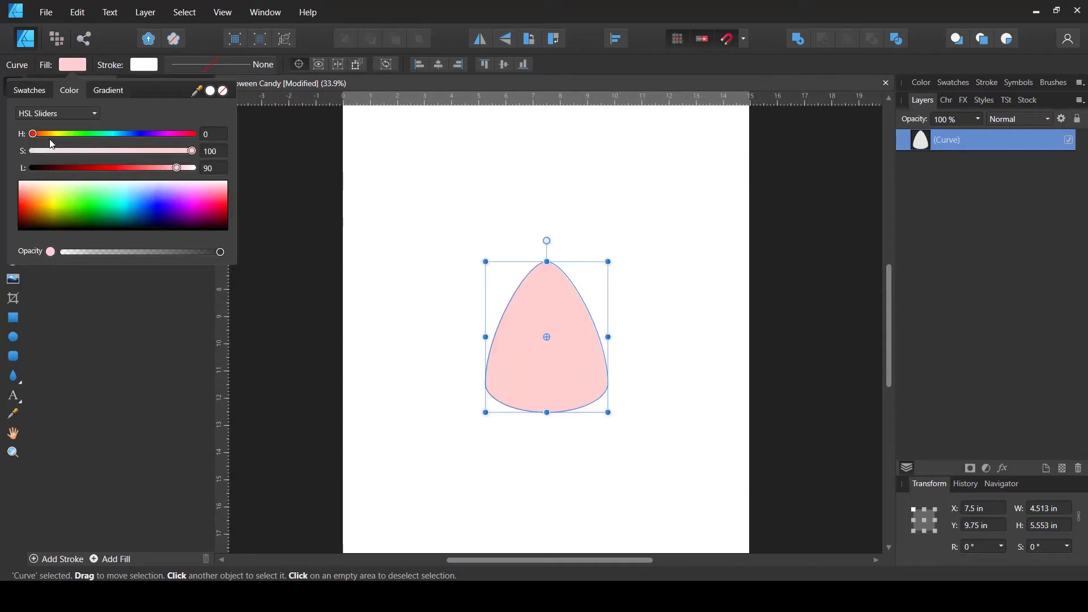
left_click_drag(33, 134, 54, 137)
left_click_drag(176, 168, 180, 168)
left_click(483, 153)
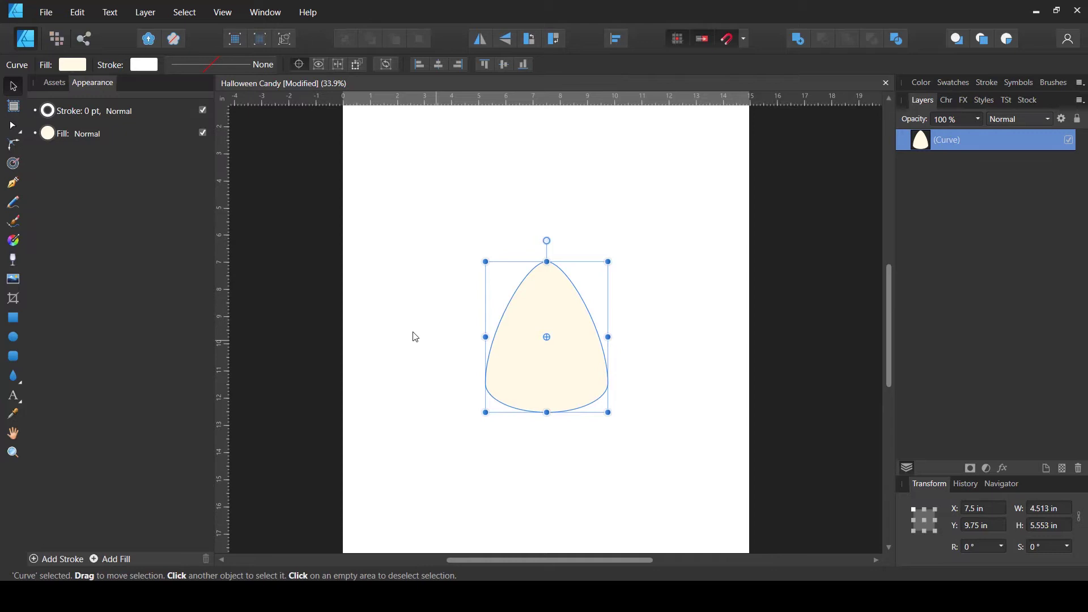
Draw a closed four-node band shape with the Pen tool across the candy, its upper edge curving through the candy's middle
left_click(415, 336)
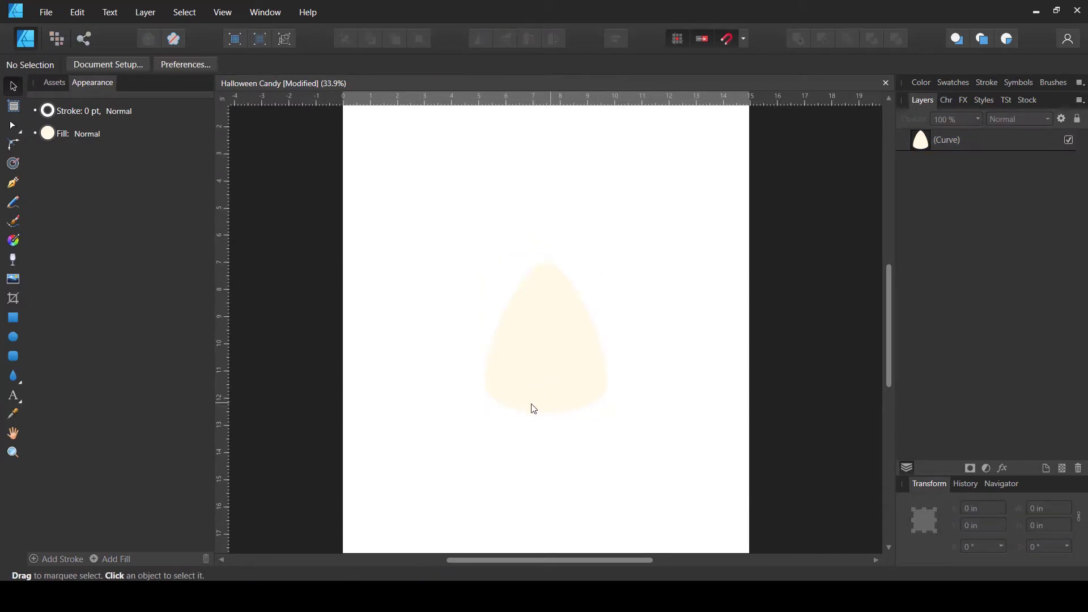
left_click(13, 183)
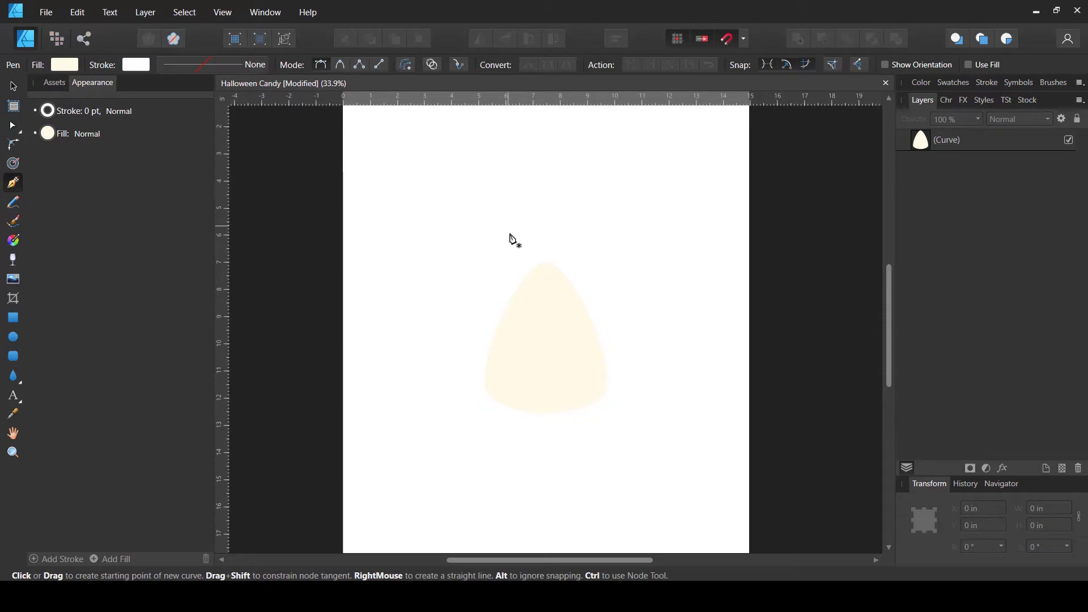
left_click_drag(475, 320, 523, 336)
left_click_drag(653, 307, 695, 290)
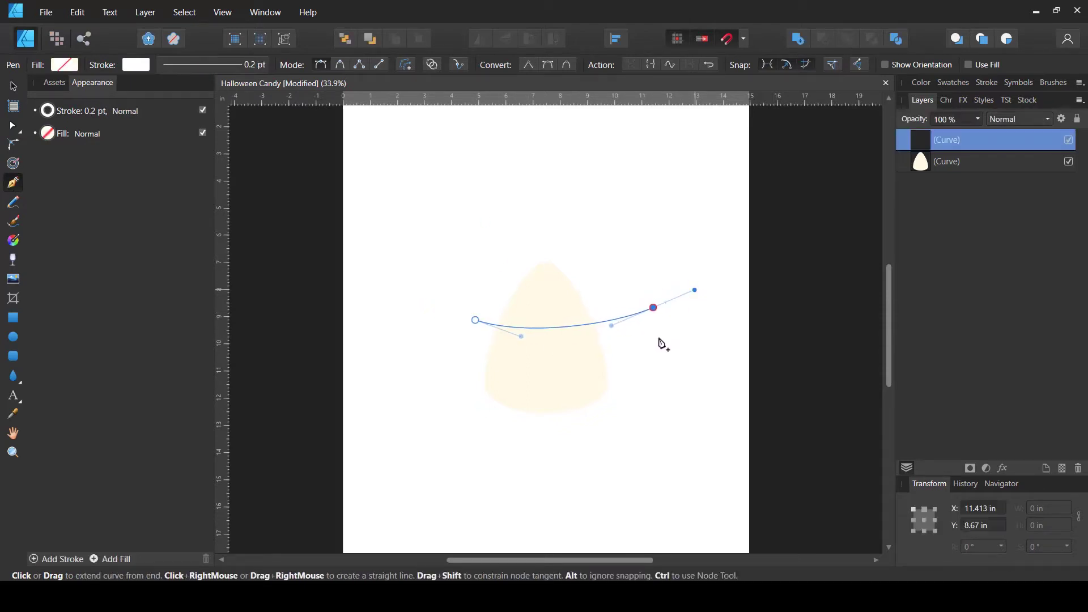
left_click_drag(617, 356, 584, 369)
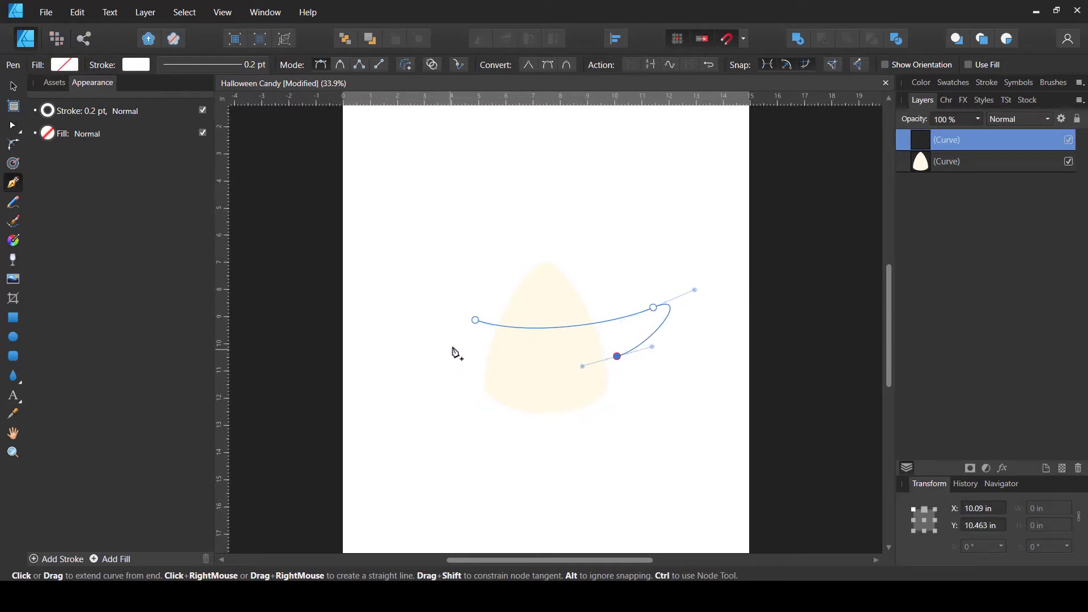
left_click_drag(470, 351, 466, 420)
Reshape the band: move its lower-right node to about 10.17, 12.76 in and upper-right node to about 10.87, 8.8 in, deepening the upper edge's curve
key("a")
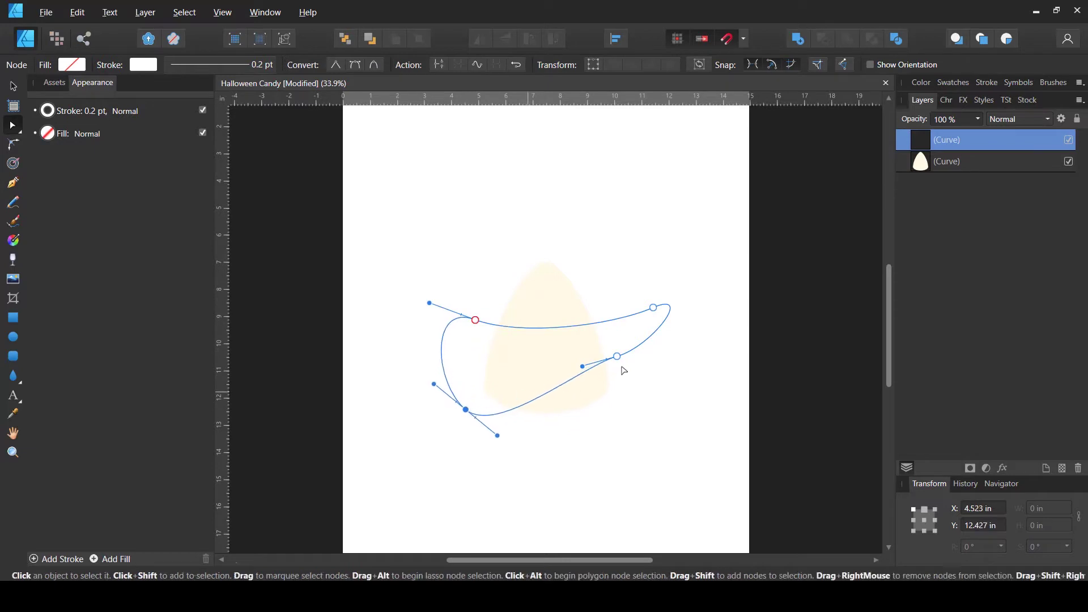
left_click_drag(620, 359, 620, 424)
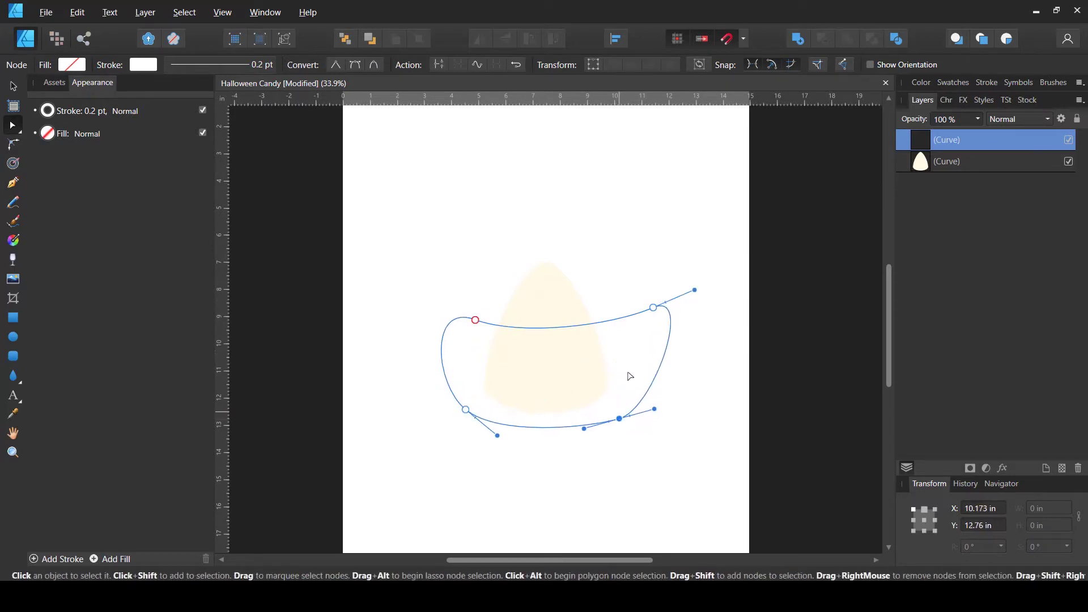
left_click_drag(653, 312, 637, 313)
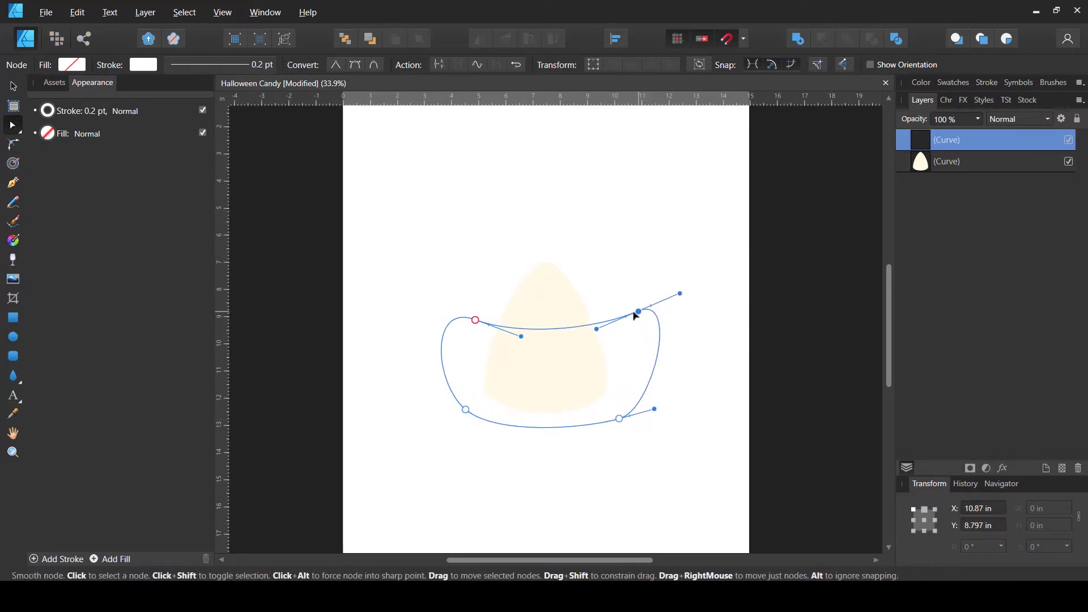
left_click_drag(522, 338, 537, 346)
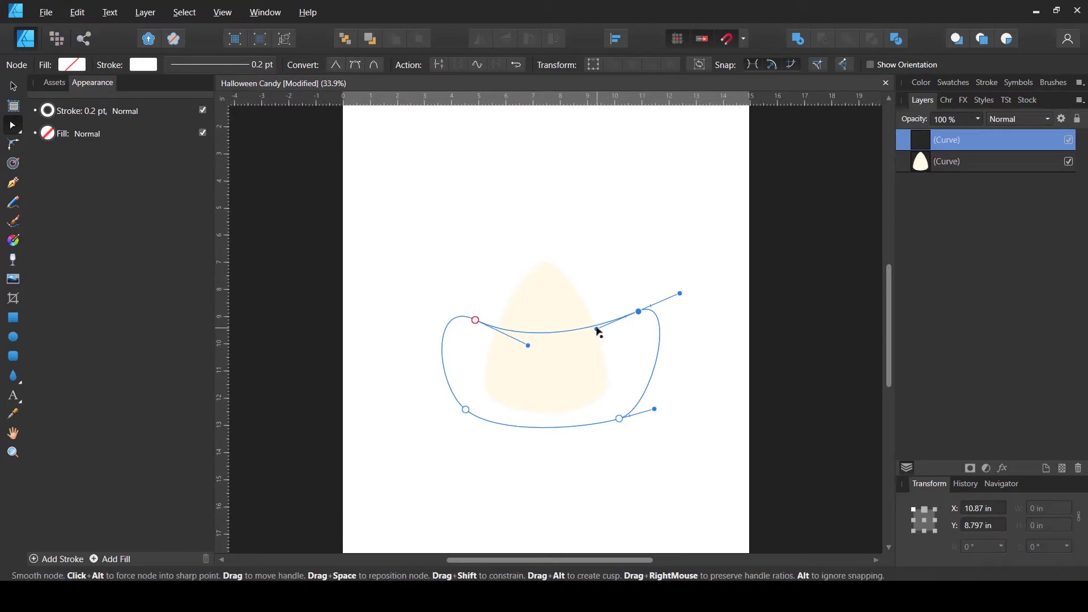
left_click_drag(597, 328, 592, 336)
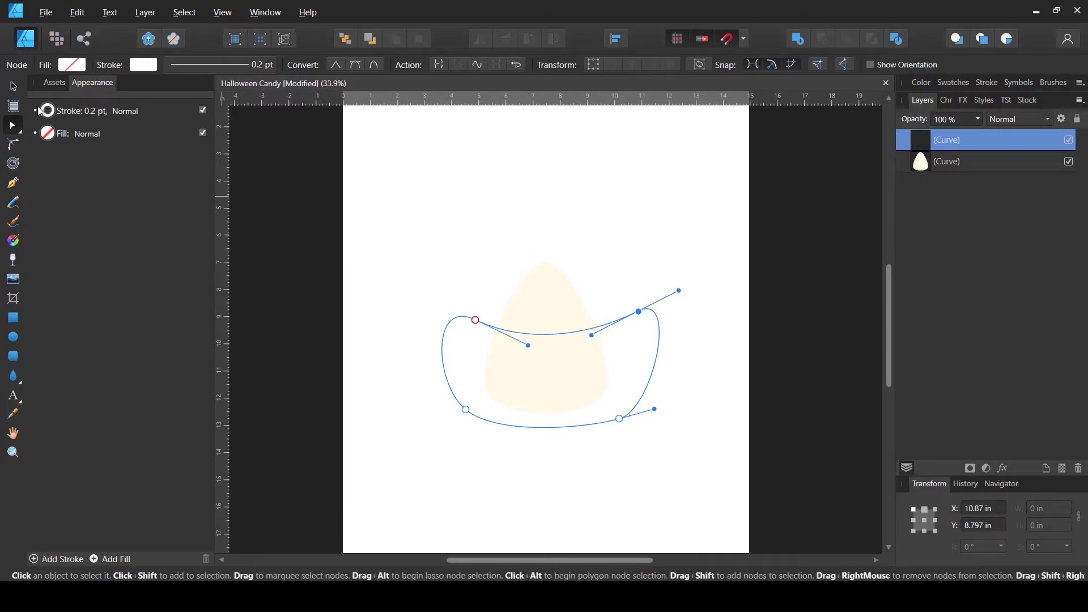
Duplicate the band shape and move the copy straight down about 1.46 in
left_click(15, 182)
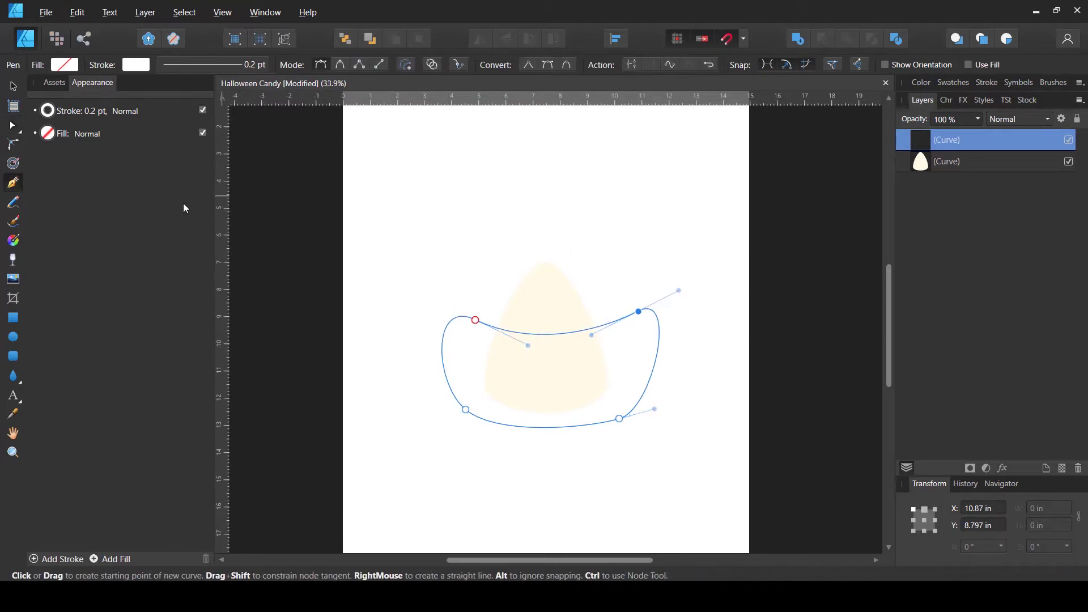
left_click(12, 85)
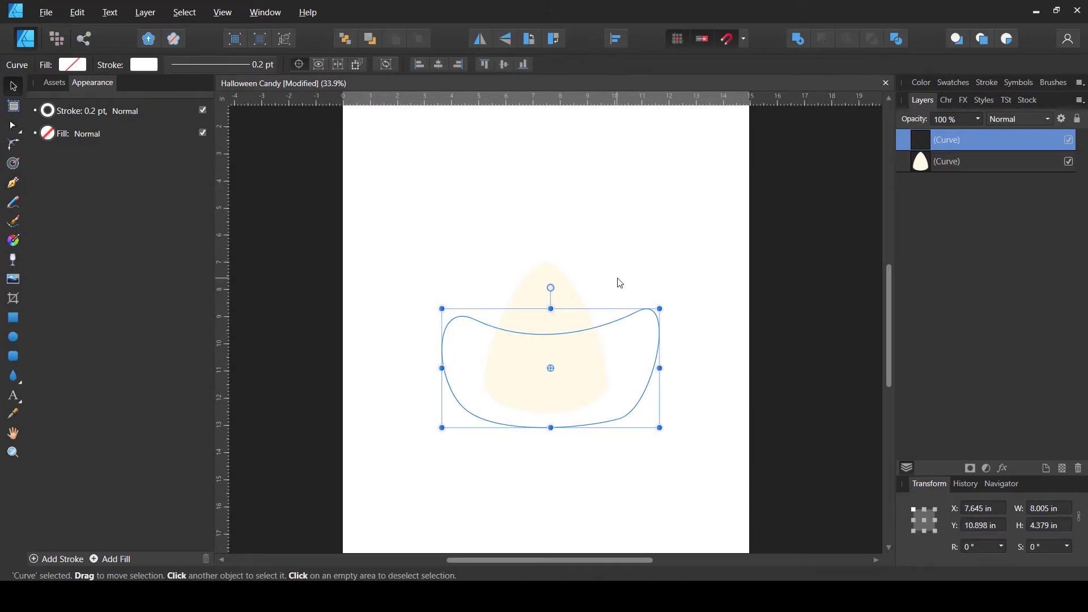
key("ctrl+j")
left_click_drag(610, 326, 610, 366)
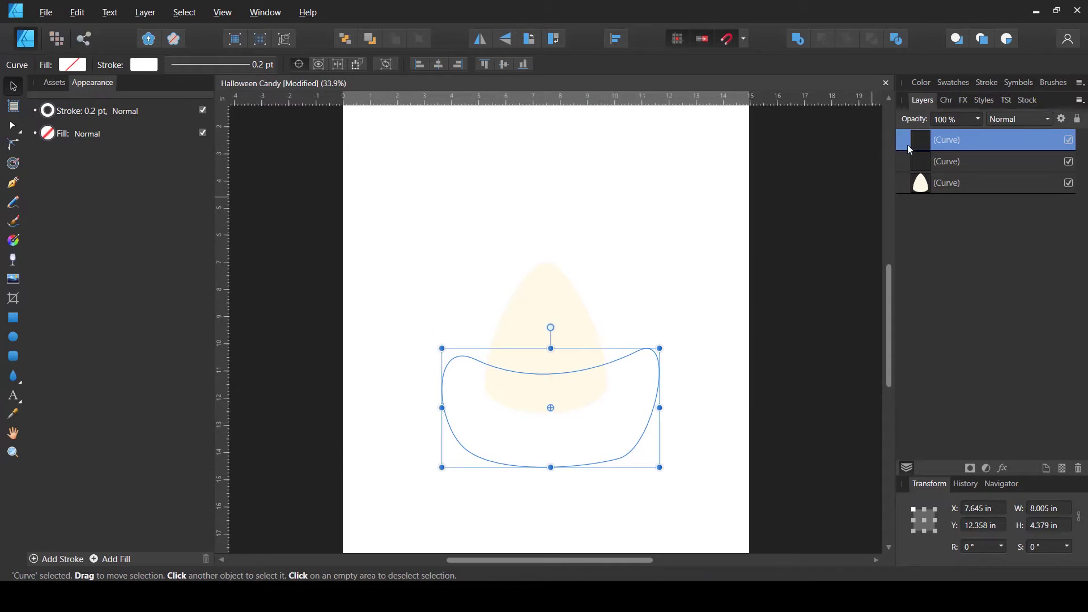
Fill both band shapes with the recent yellow-orange colour and clip them inside the cream candy shape
left_click(929, 163, "shift")
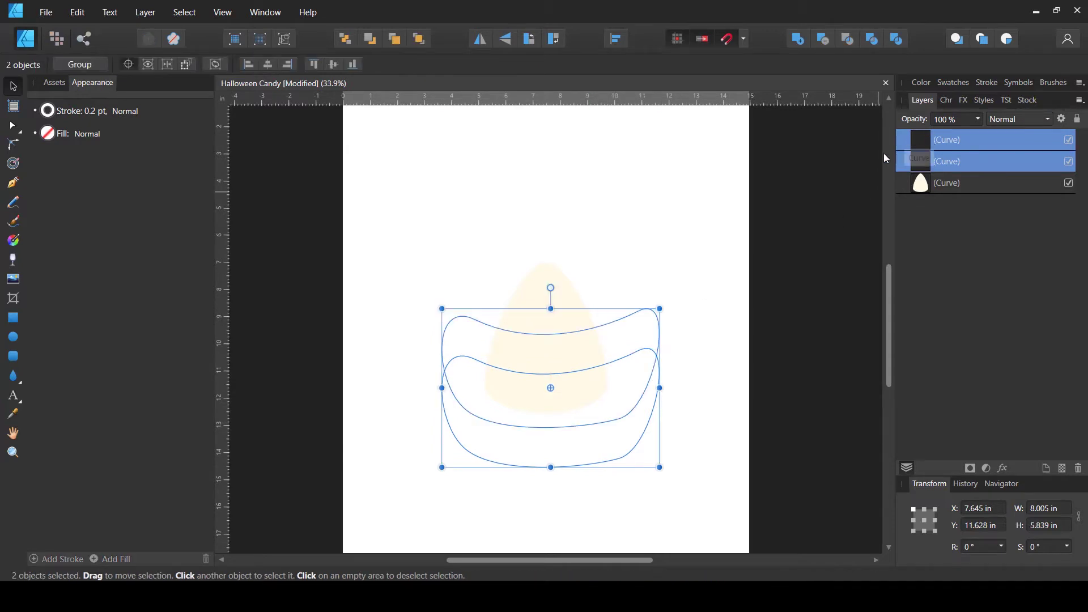
left_click(48, 136)
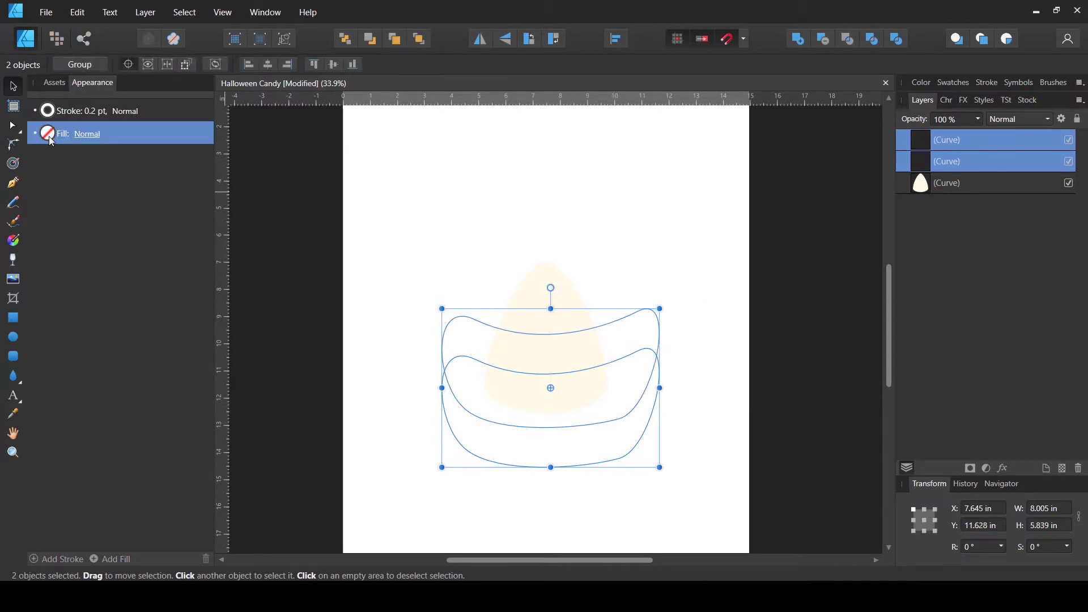
left_click(49, 137)
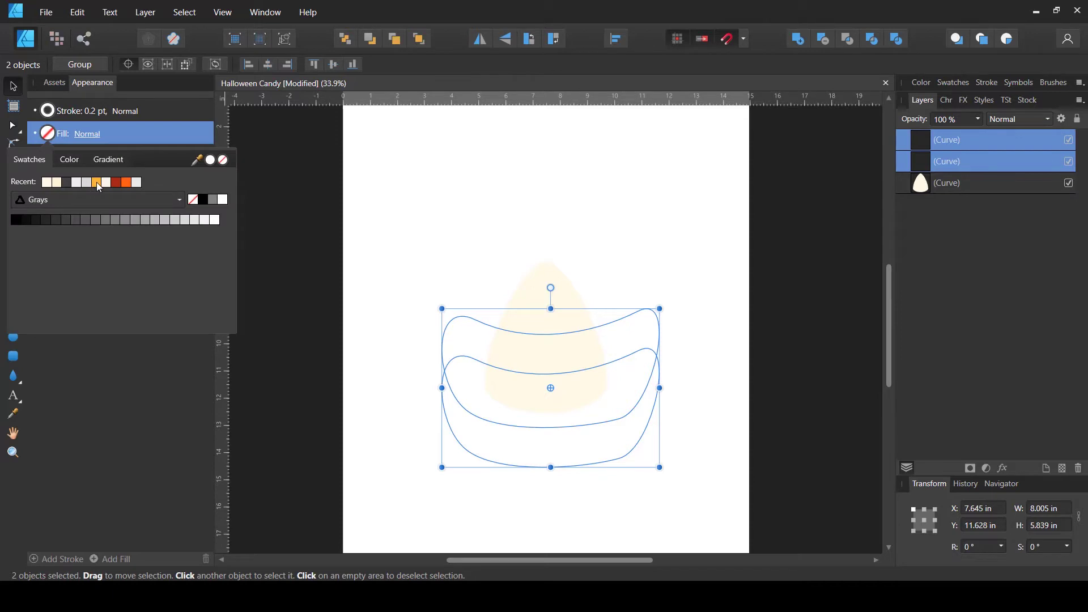
left_click(96, 182)
left_click_drag(920, 141, 947, 192)
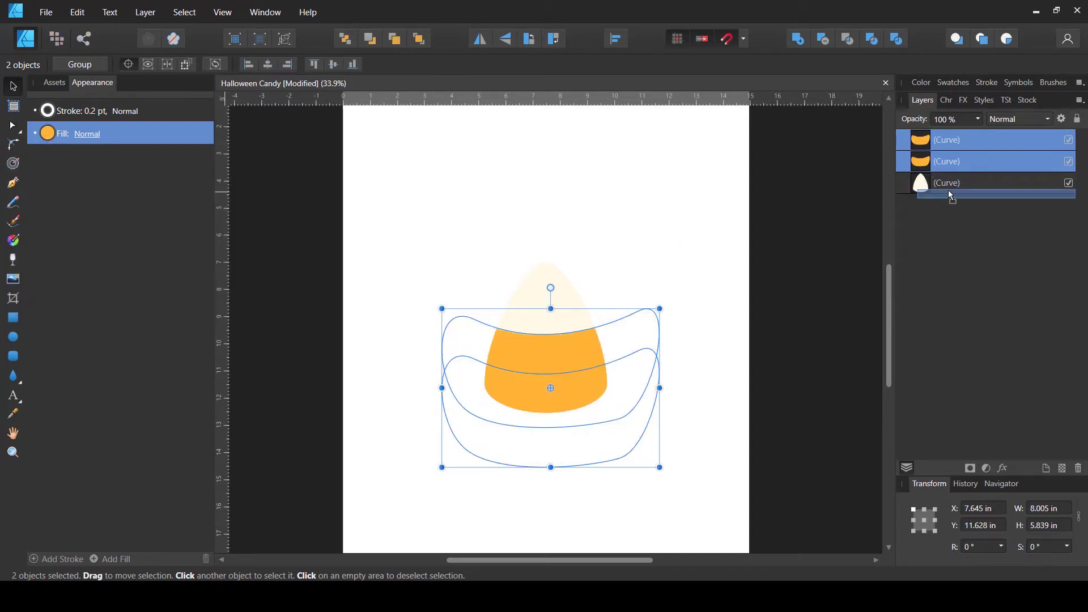
left_click(928, 145)
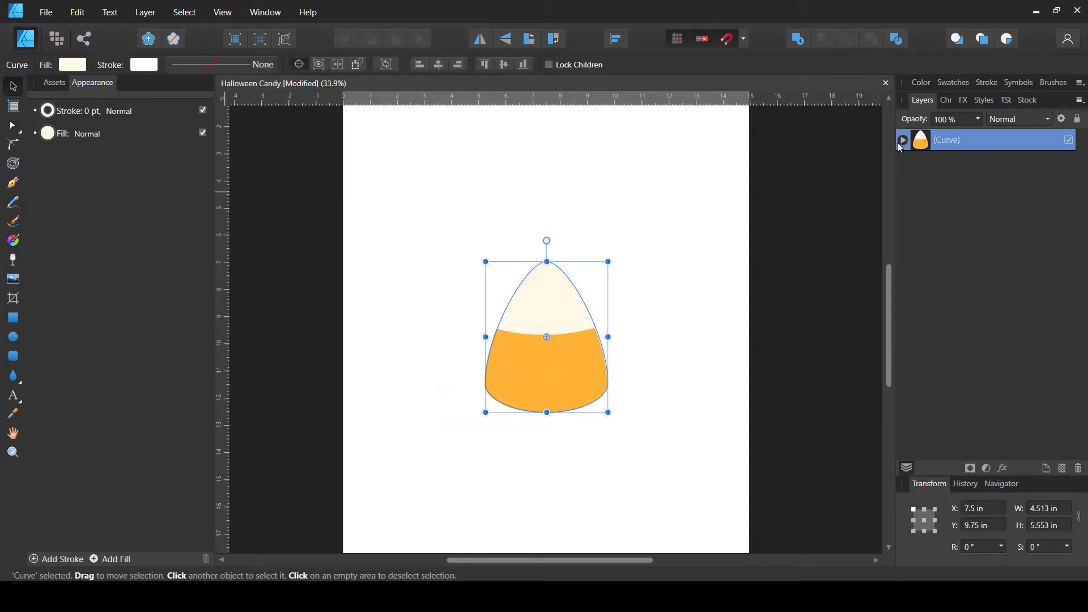
Recolour the original, upper band inside the candy to red-orange by setting its fill hue to 15
left_click(904, 141)
left_click(935, 184)
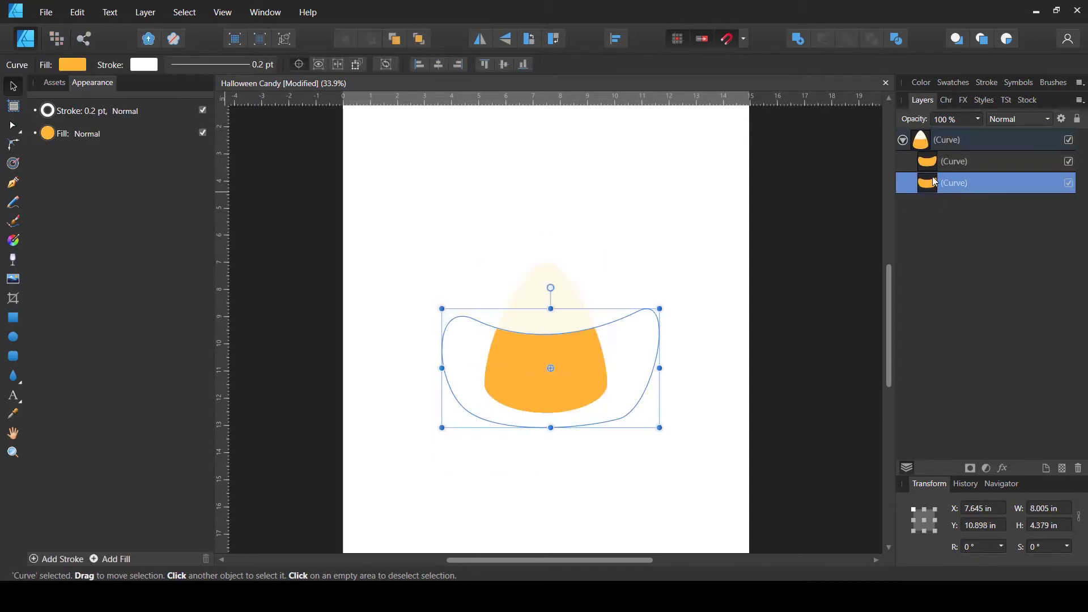
left_click_drag(939, 165, 933, 186)
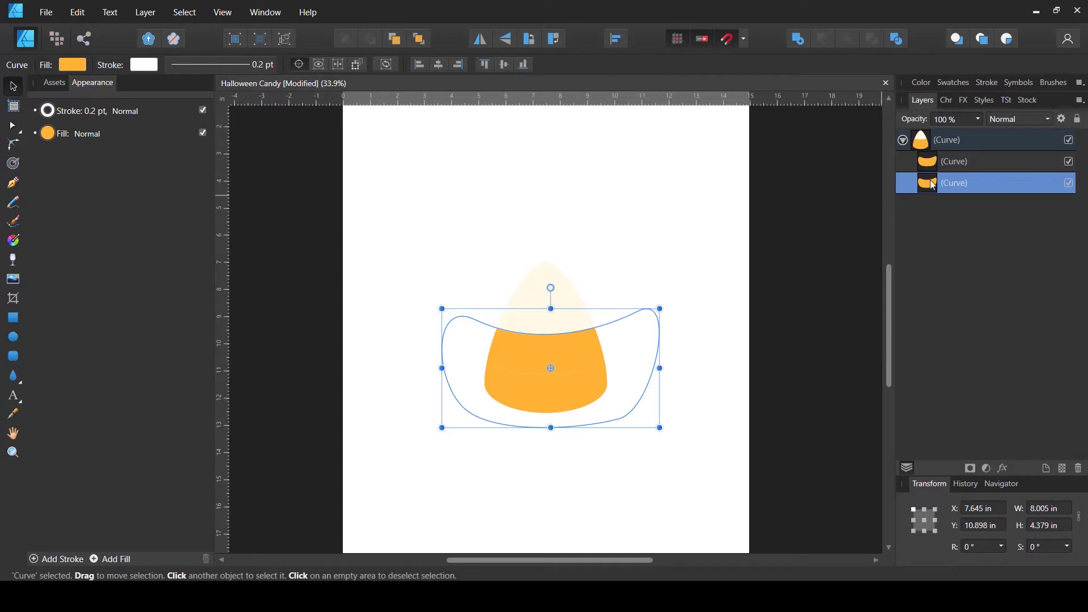
left_click(73, 64)
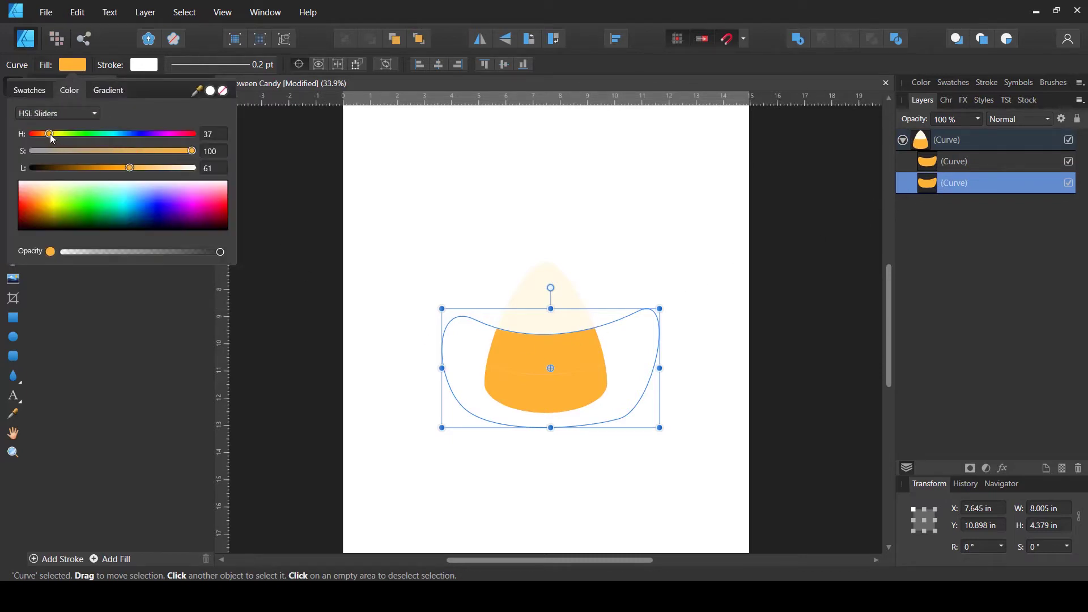
left_click_drag(49, 134, 40, 134)
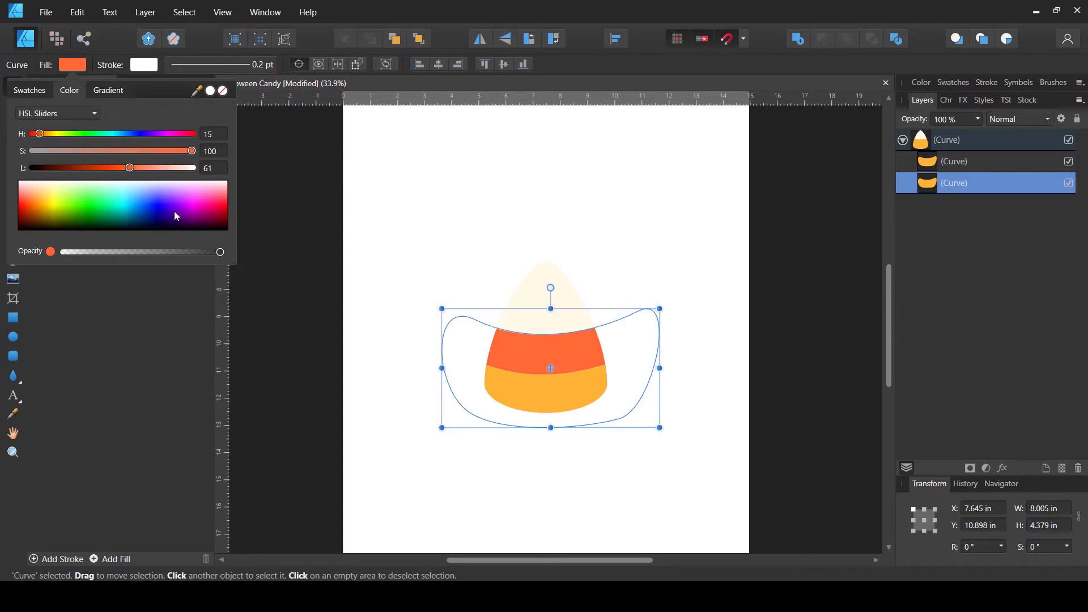
Move the red-orange band up about 0.48 in and the yellow-orange band up about 0.23 in
left_click_drag(581, 338, 583, 338)
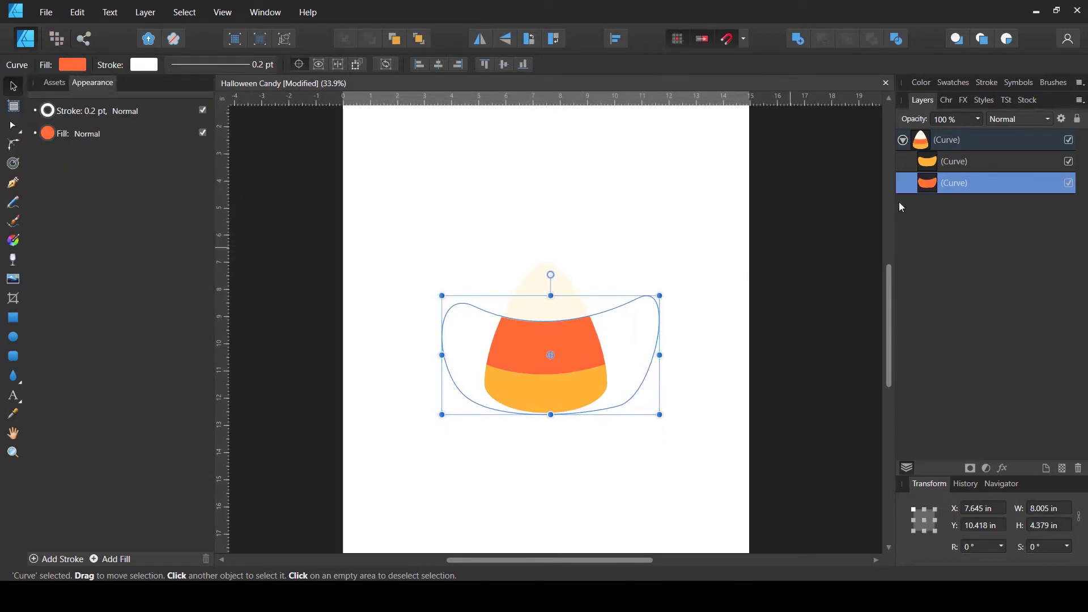
left_click(940, 161)
left_click_drag(548, 373, 546, 380)
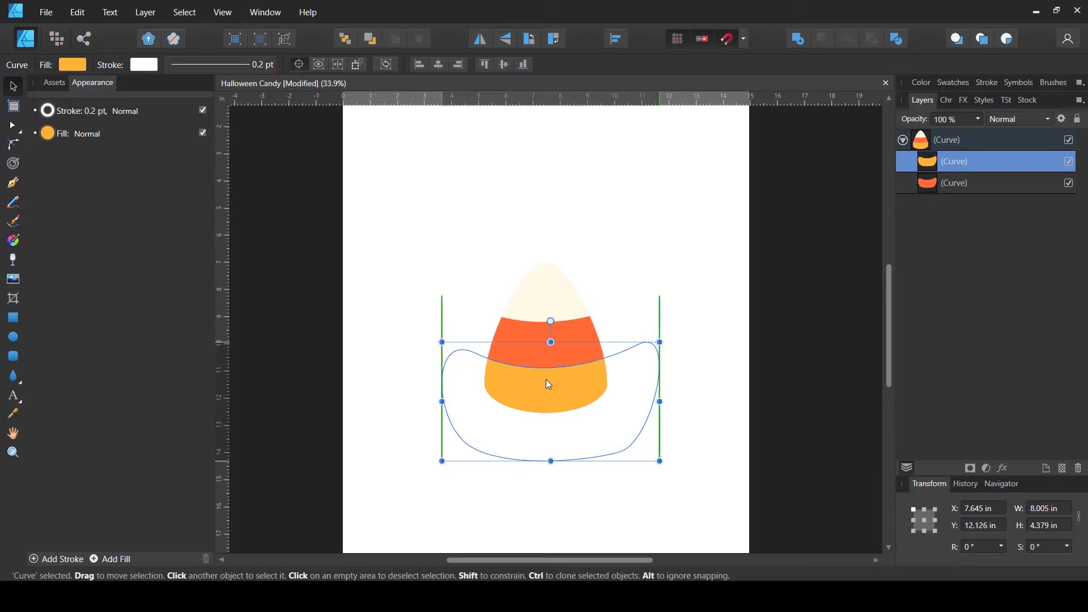
left_click(717, 313)
Save the Halloween Candy document
scroll(788, 341, "down", 1)
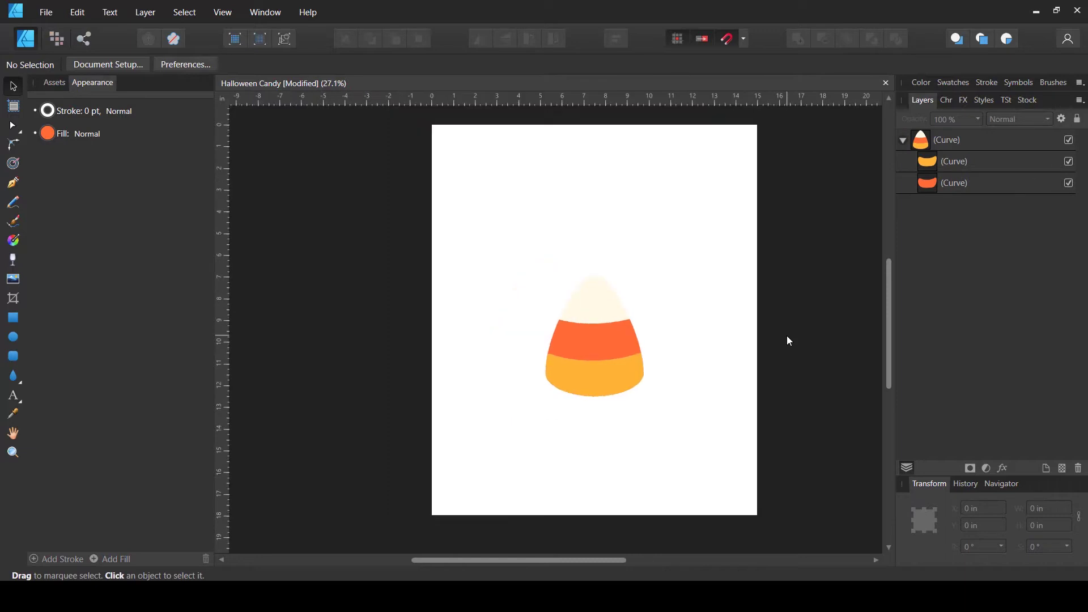
scroll(788, 341, "up", 1)
scroll(681, 226, "right", 1)
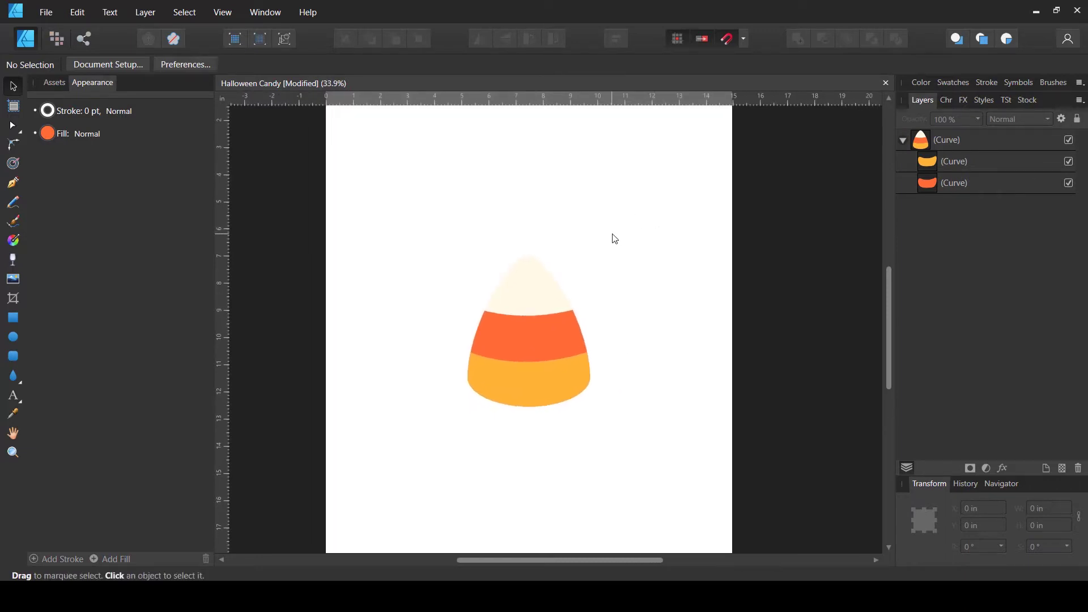
key("ctrl+s")
Draw a 15 by 18 in rectangle covering the whole page and fill it with black
scroll(397, 238, "down", 1)
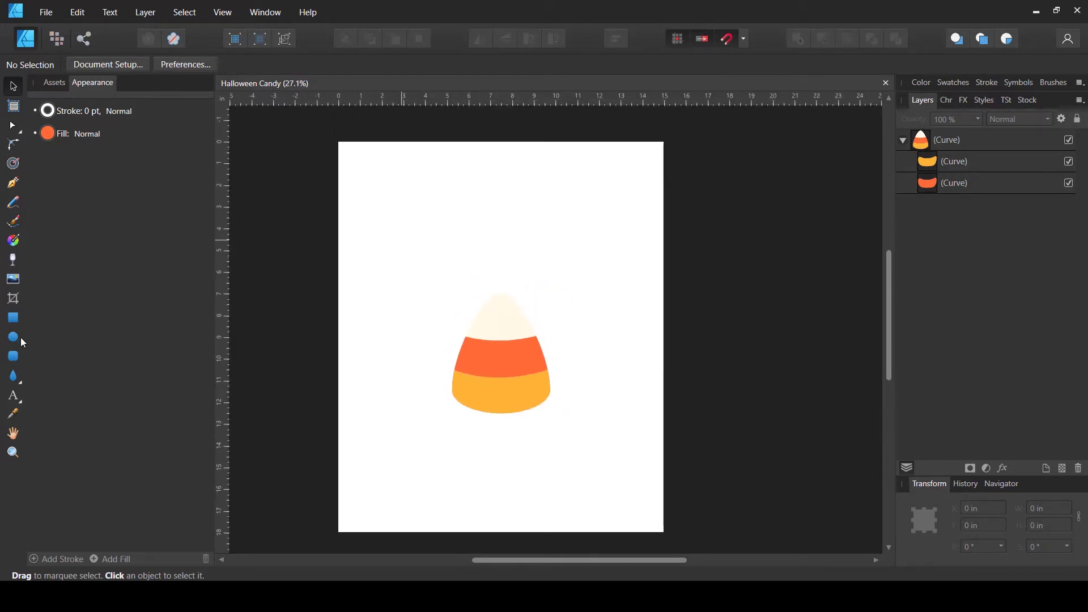
left_click(14, 320)
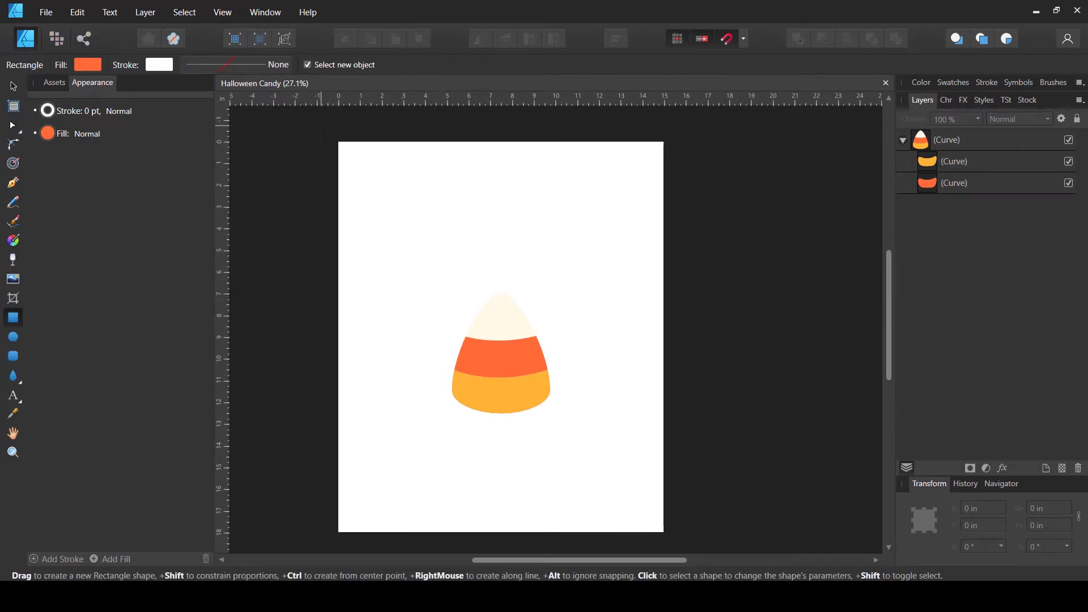
mouse_move(339, 142)
left_mouse_down()
mouse_move(545, 306)
mouse_move(651, 482)
mouse_move(665, 531)
left_mouse_up()
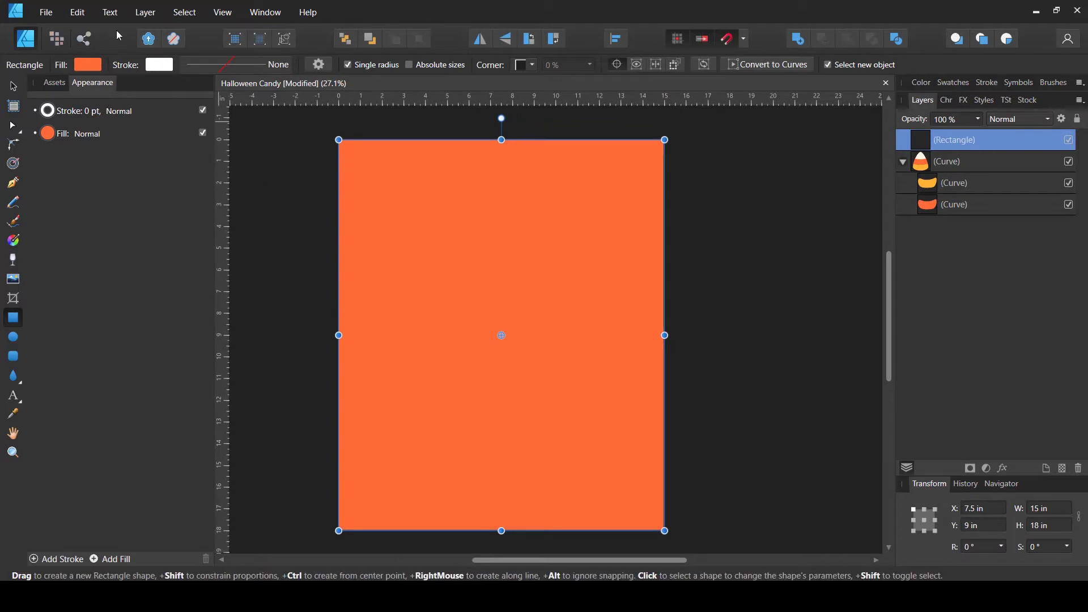
left_click(87, 65)
left_click(68, 230)
Send the black rectangle behind the candy corn and lock it
key("ctrl+shift+bracketleft")
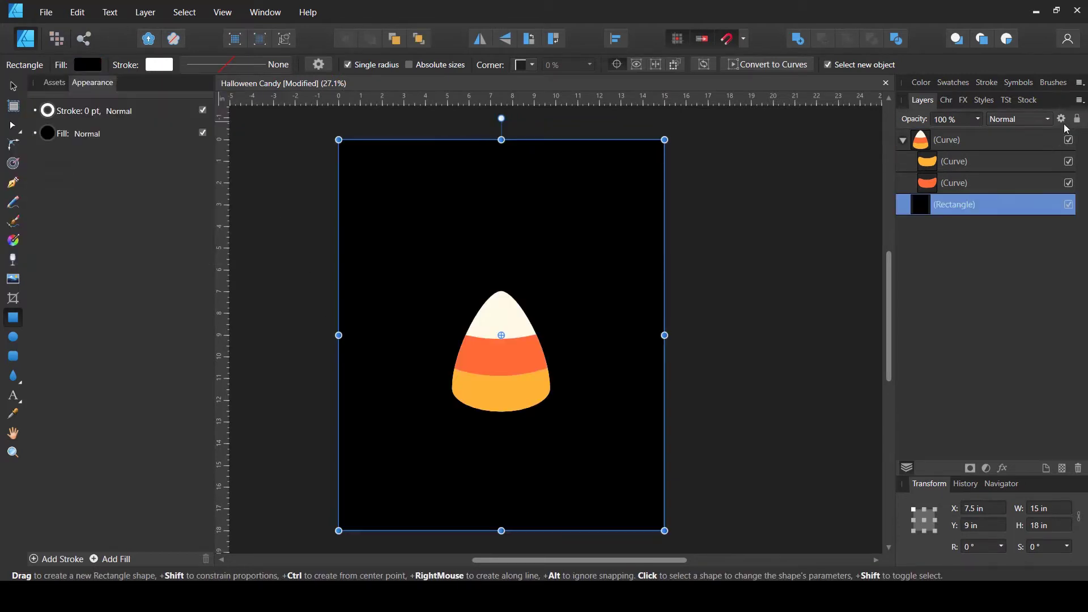
left_click(1077, 119)
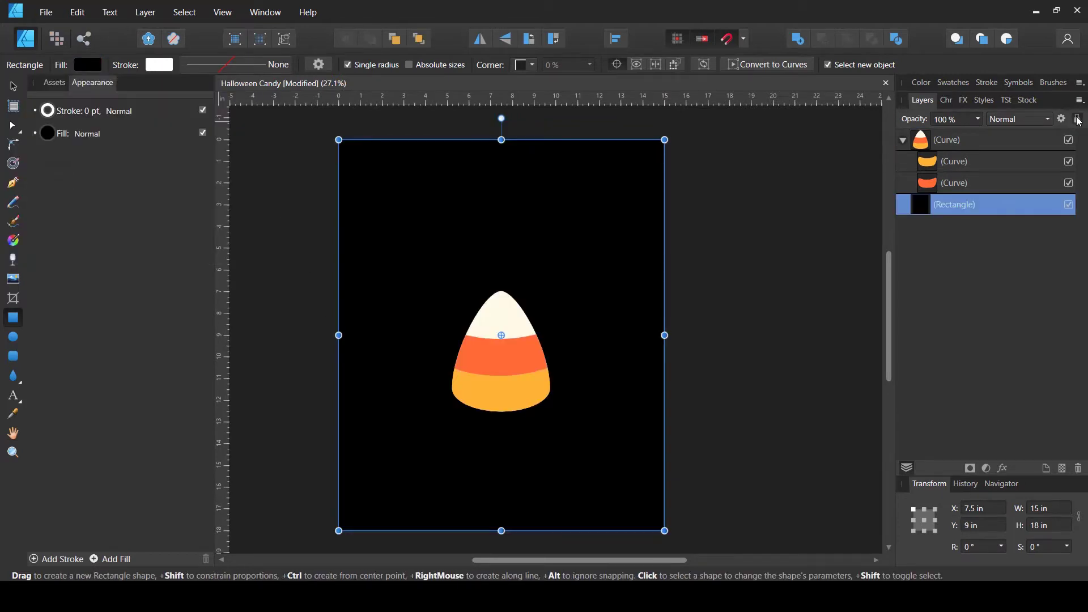
left_click(16, 88)
left_click(827, 185)
Collapse the candy corn's nested layers and deselect everything
left_click(918, 146)
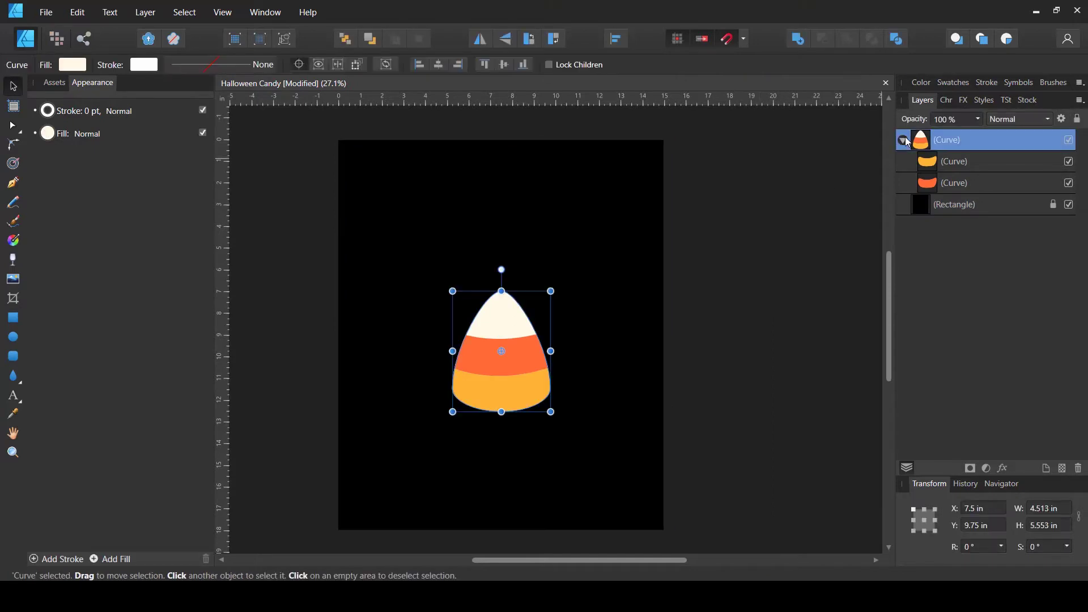
left_click(903, 140)
left_click(605, 293)
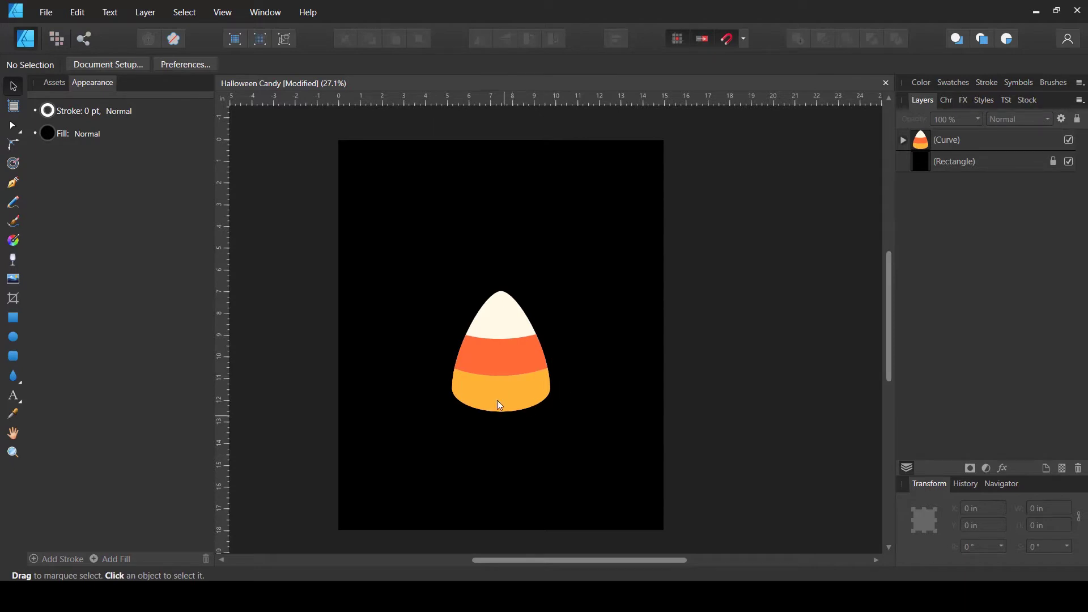
Nudge the whole candy corn slightly upward on the page and deselect it
scroll(525, 397, "up", 1)
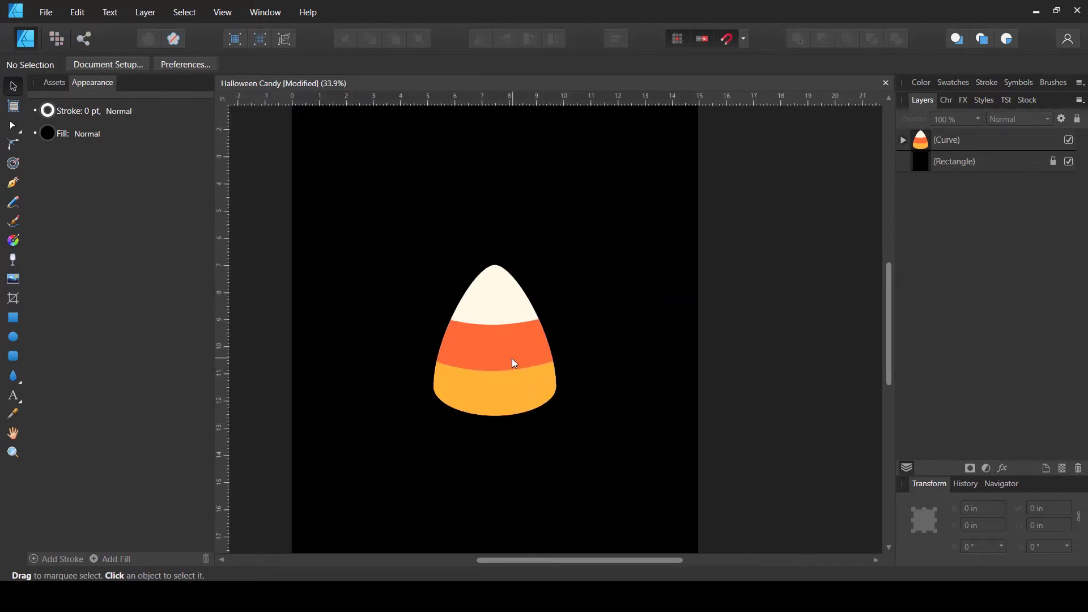
left_click(512, 359)
left_click_drag(509, 363, 502, 363)
left_click(580, 339)
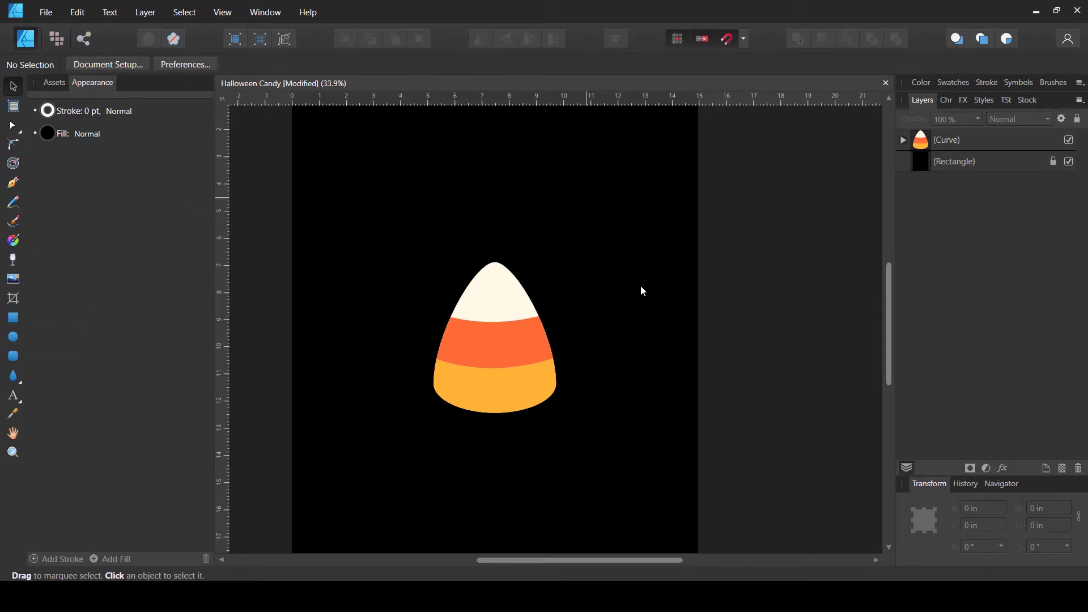
scroll(563, 309, "up", 1)
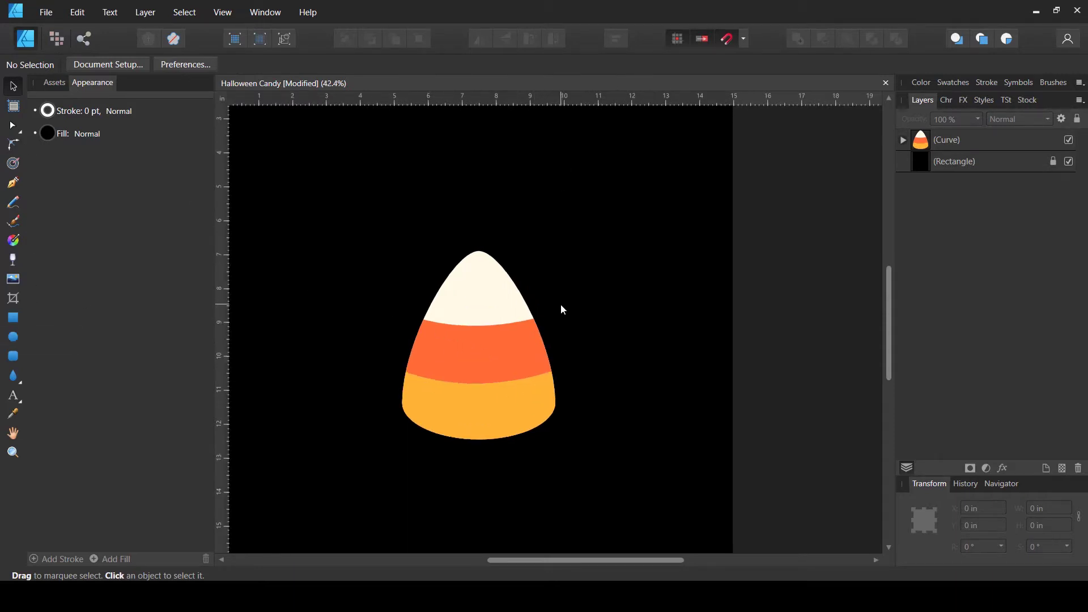
Draw a closed crescent about 7.4 in tall with the Pen tool, covering the candy corn's right side and extending past its outline
left_click(13, 181)
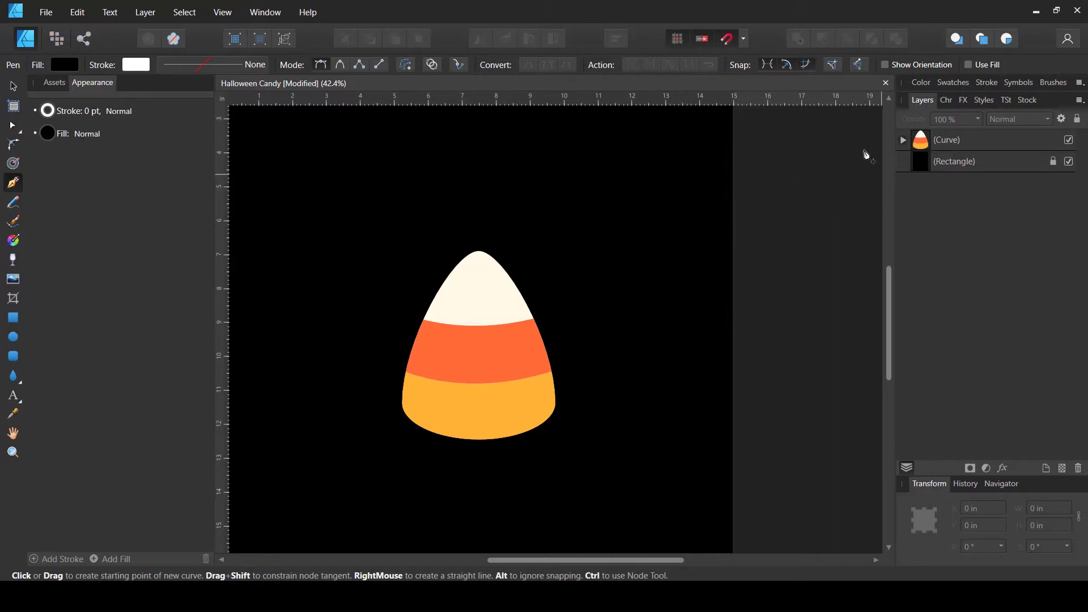
left_click_drag(454, 239, 519, 300)
mouse_move(517, 457)
left_mouse_down()
mouse_move(495, 344)
mouse_move(403, 396)
mouse_move(379, 388)
left_mouse_up()
left_click_drag(454, 342, 525, 353)
left_click_drag(598, 249, 563, 212)
left_click_drag(496, 137, 531, 138)
left_click(443, 170)
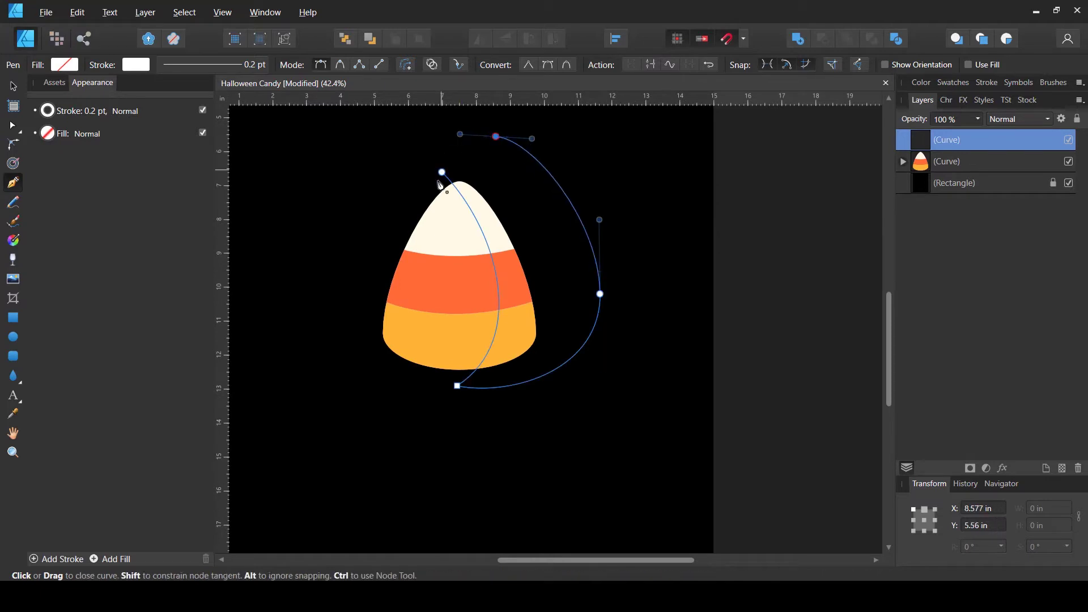
Move the crescent's upper-left node close above the candy corn's tip and bow its inner edge slightly further right
key("a")
left_click(454, 170)
left_click_drag(457, 171, 454, 171)
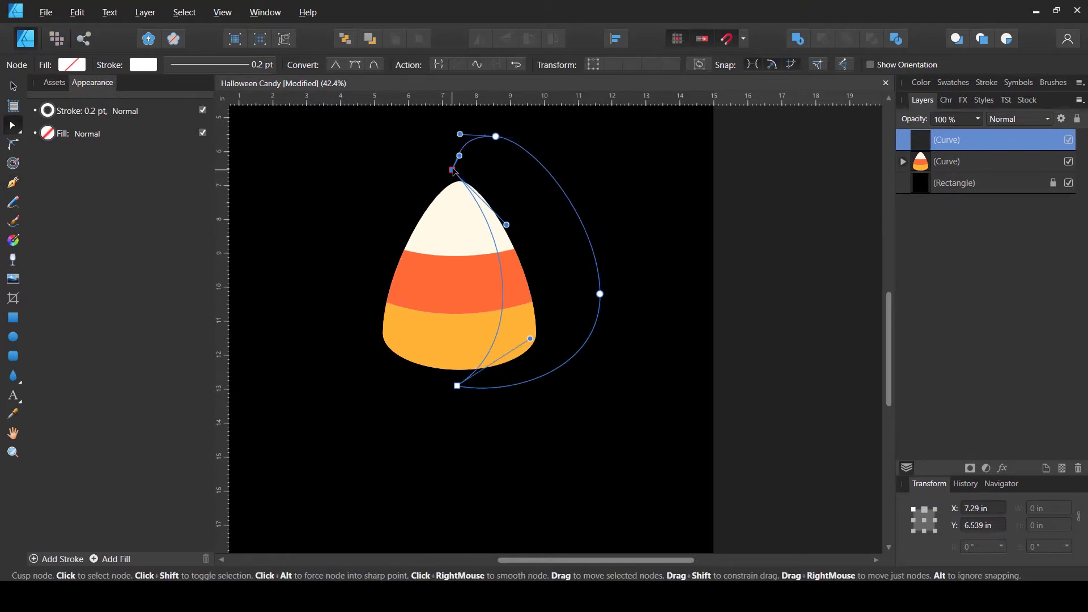
left_click_drag(530, 339, 535, 344)
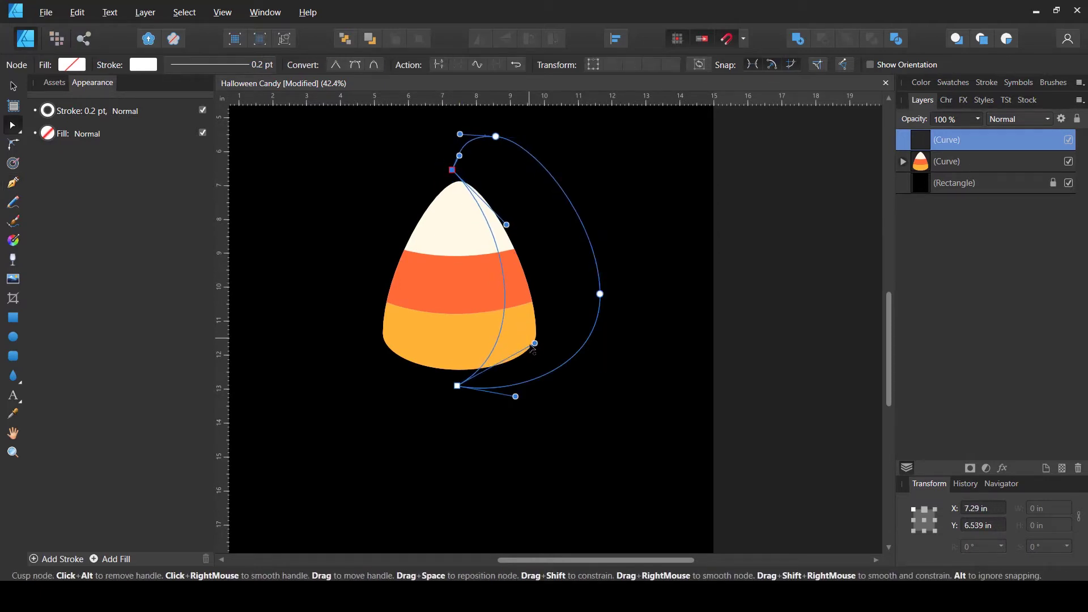
Fill the crescent with a light gray from the Grays swatches and deselect it
left_click(73, 66)
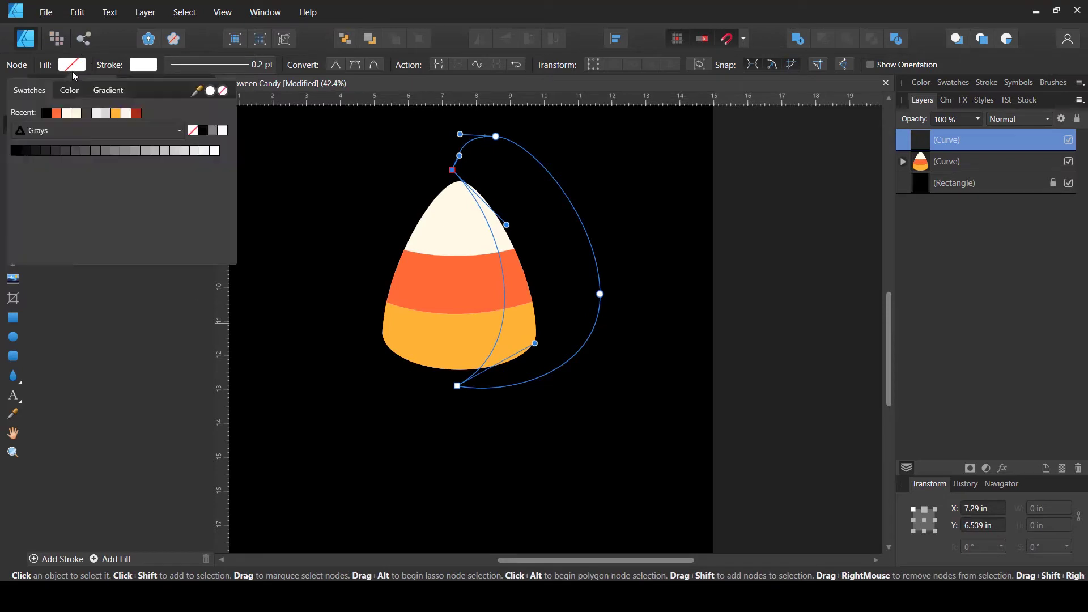
left_click(195, 151)
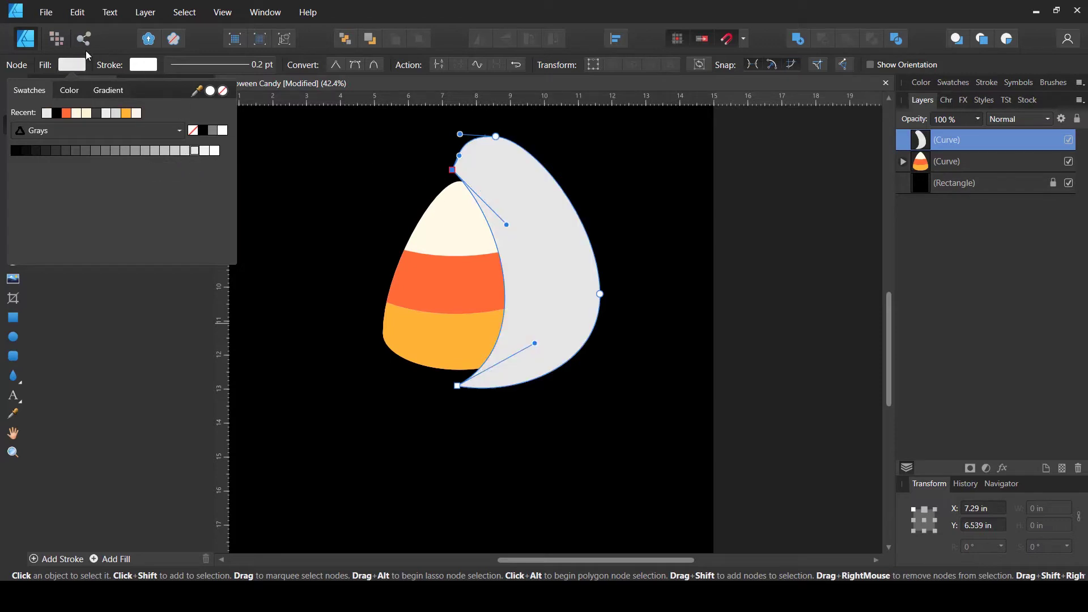
left_click(13, 86)
left_click(690, 199)
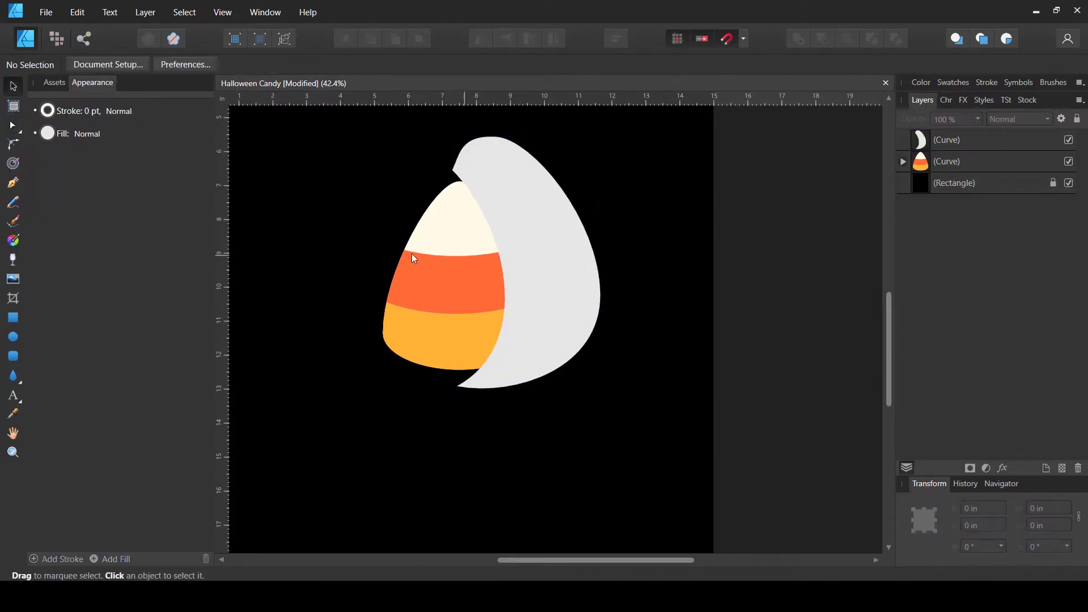
Clip the gray crescent inside the candy corn by nesting it above the yellow-orange and red-orange stripes
left_click(519, 212)
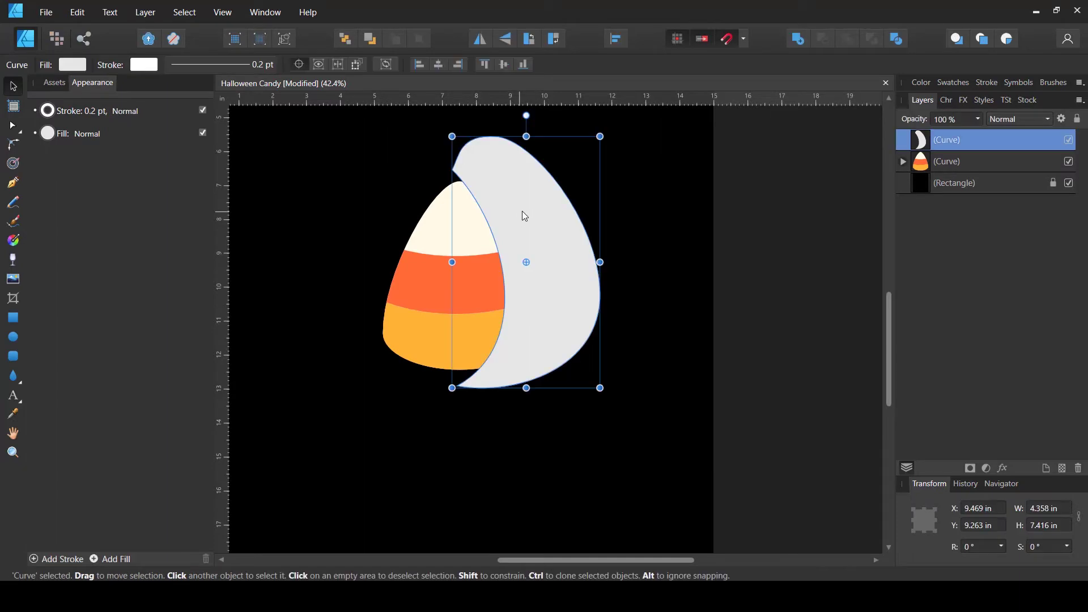
left_click(903, 161)
left_click_drag(923, 141, 932, 177)
left_click(692, 215)
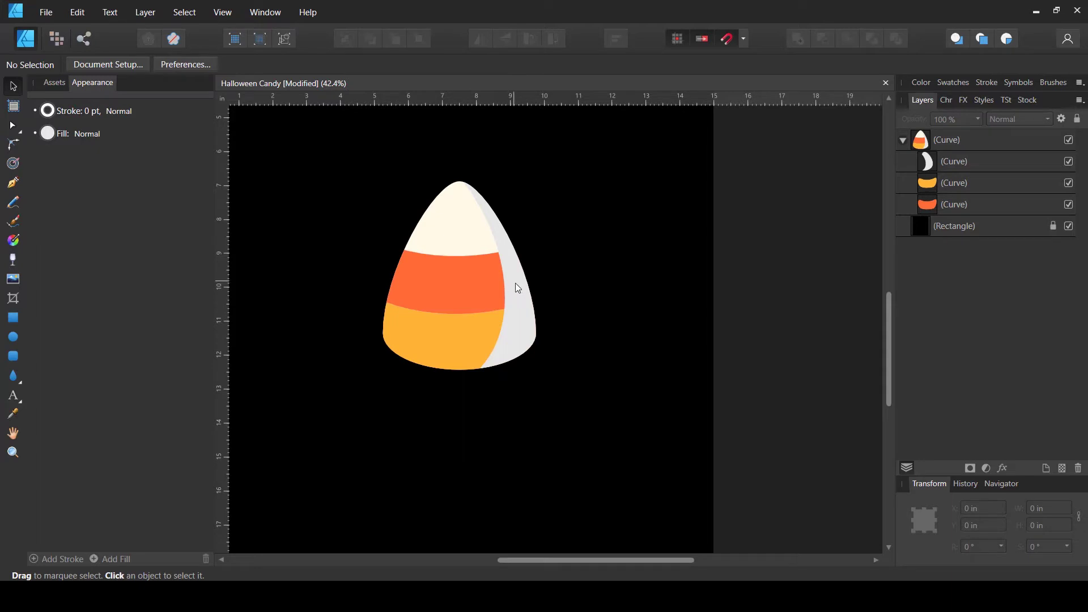
Set the nested gray crescent's blend mode to Multiply so it works as a shadow, and deselect it
left_click(939, 164)
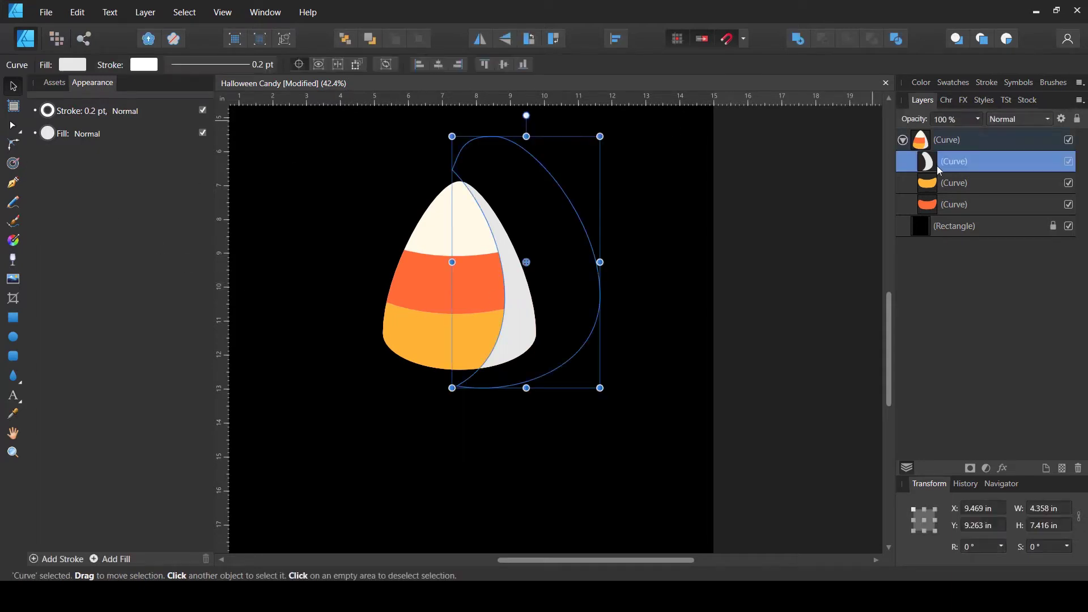
left_click(1014, 120)
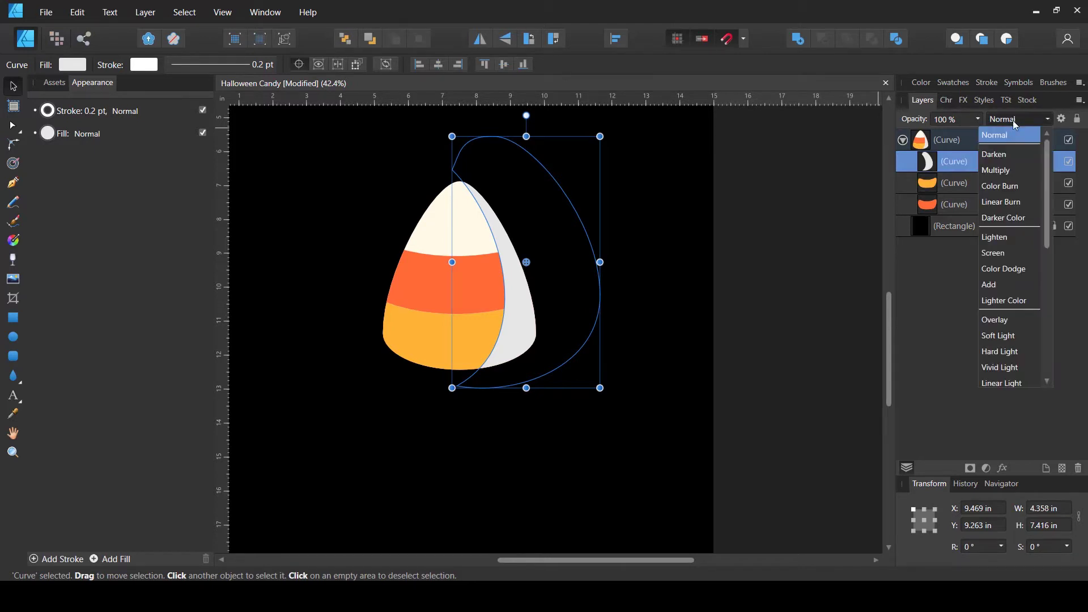
left_click(1007, 169)
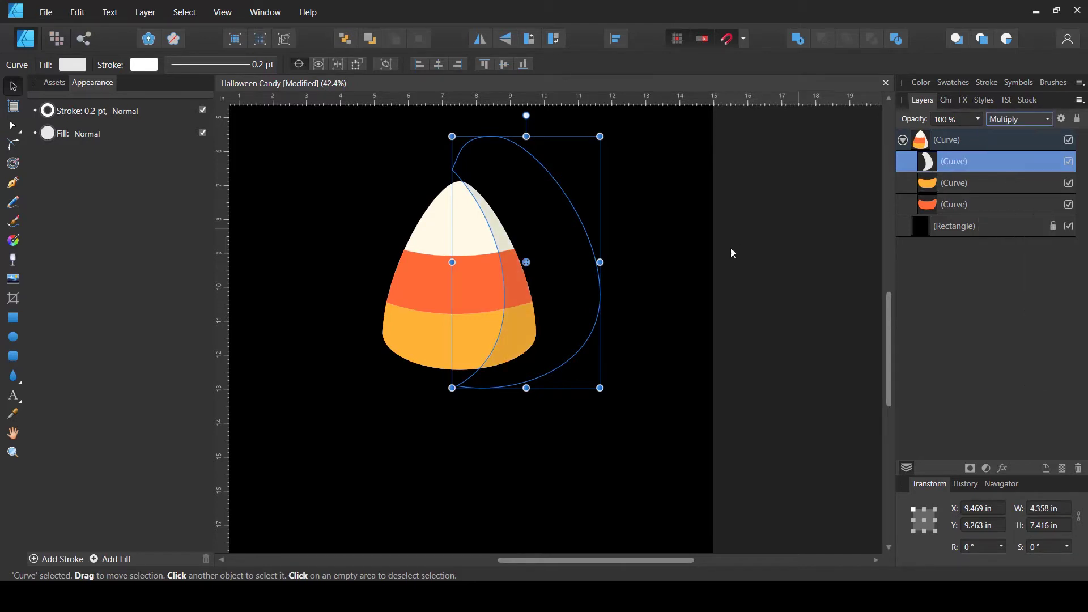
left_click(733, 253)
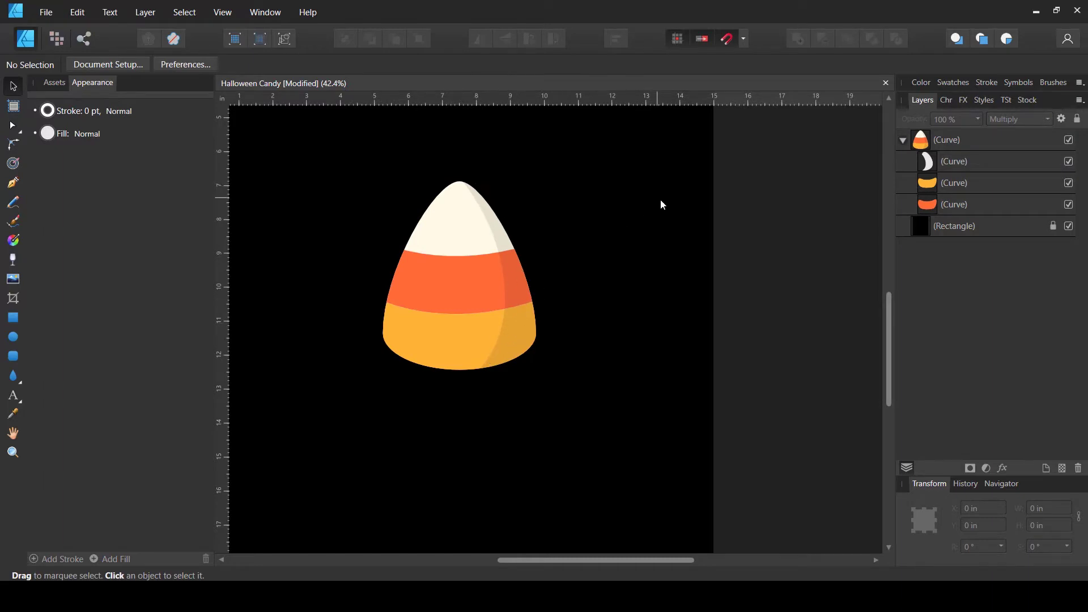
Draw a thin closed highlight sliver about 4.7 in tall with the Pen tool along the candy corn's left edge
left_click(14, 180)
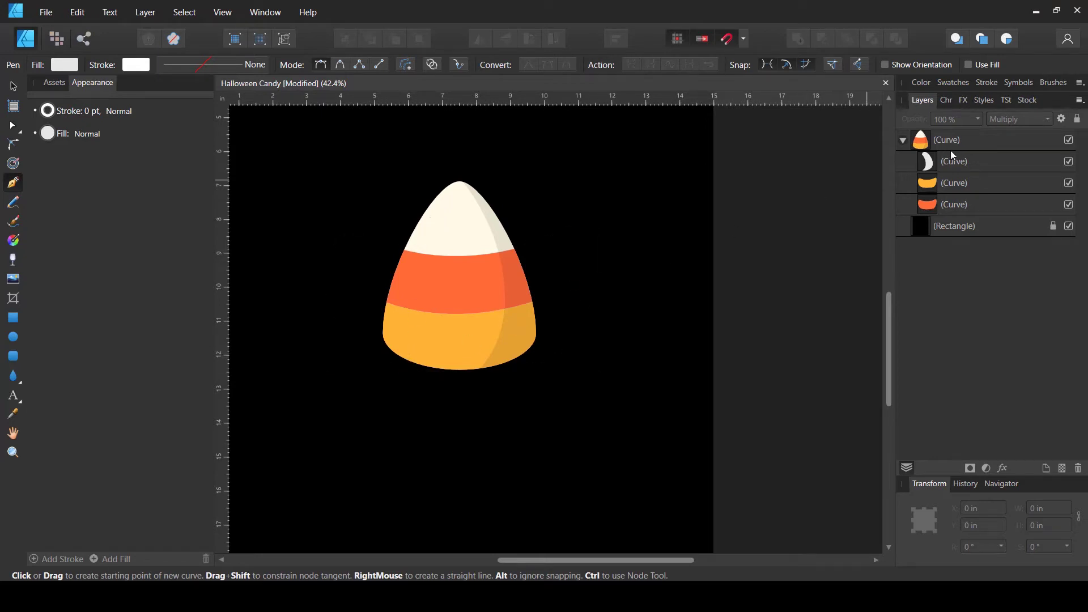
left_click_drag(404, 347, 381, 328)
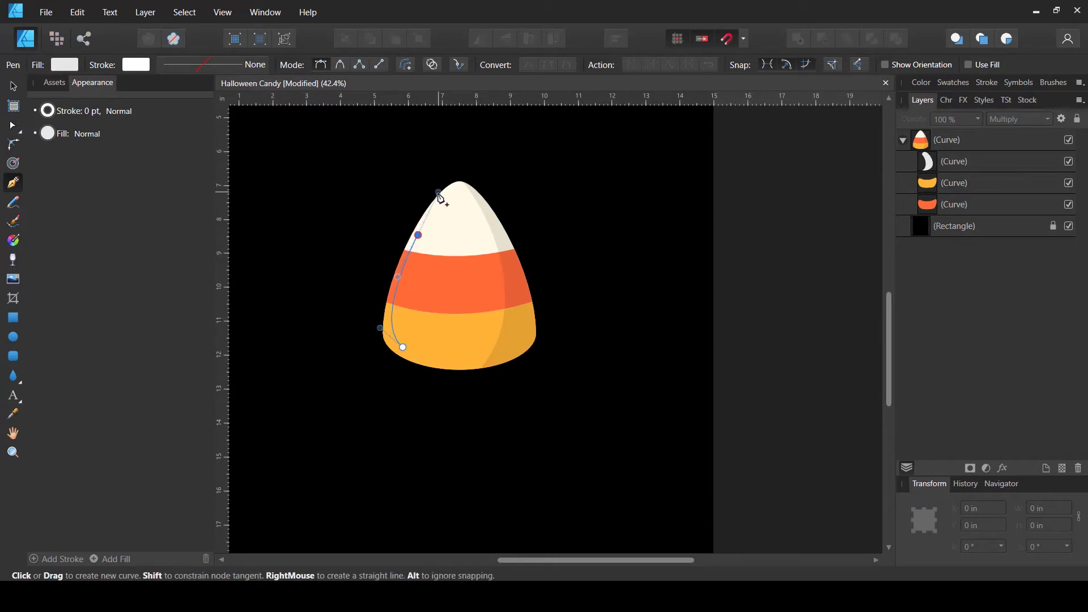
mouse_move(432, 218)
left_mouse_down()
mouse_move(452, 194)
mouse_move(435, 222)
left_mouse_up()
left_click_drag(406, 294, 398, 321)
Refine the highlight sliver's inner and lower curves by adjusting its bottom node, middle node and their handles
key("a")
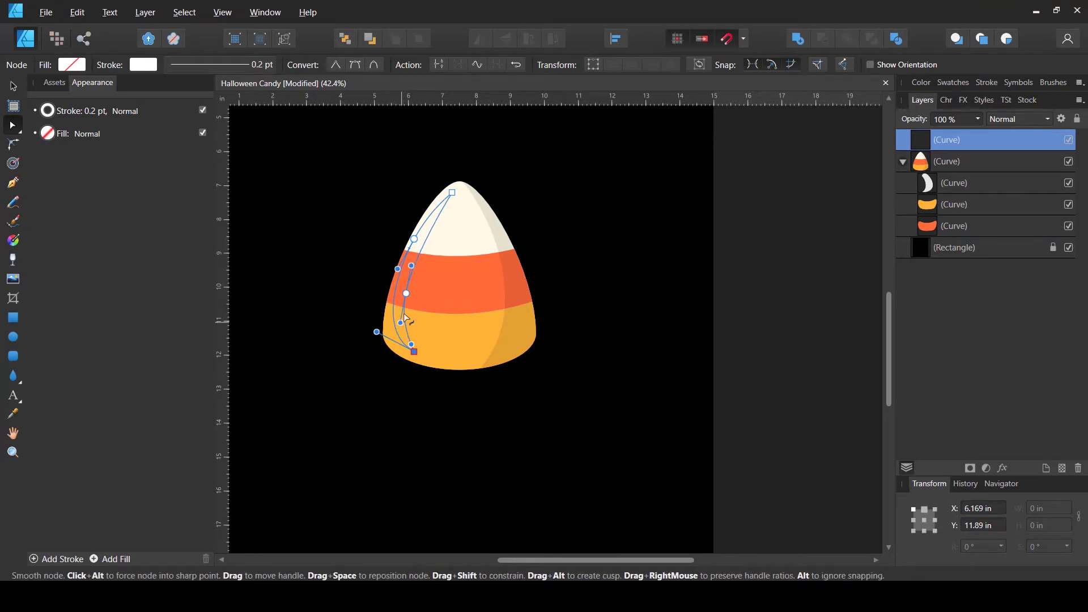
left_click(406, 293)
left_click_drag(412, 265, 413, 246)
left_click_drag(414, 353, 371, 347)
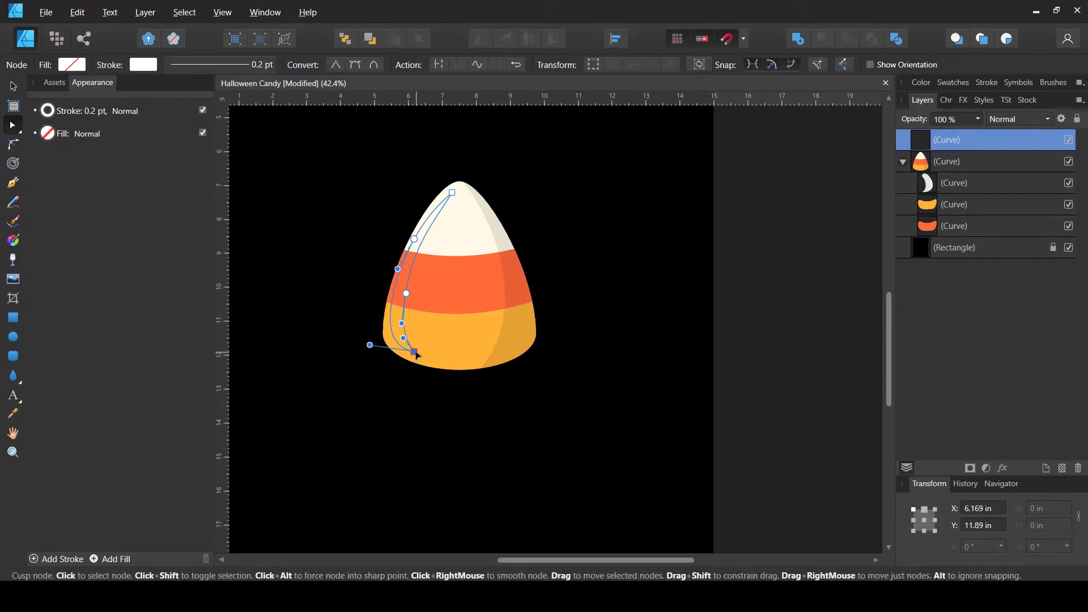
left_click_drag(414, 361, 413, 361)
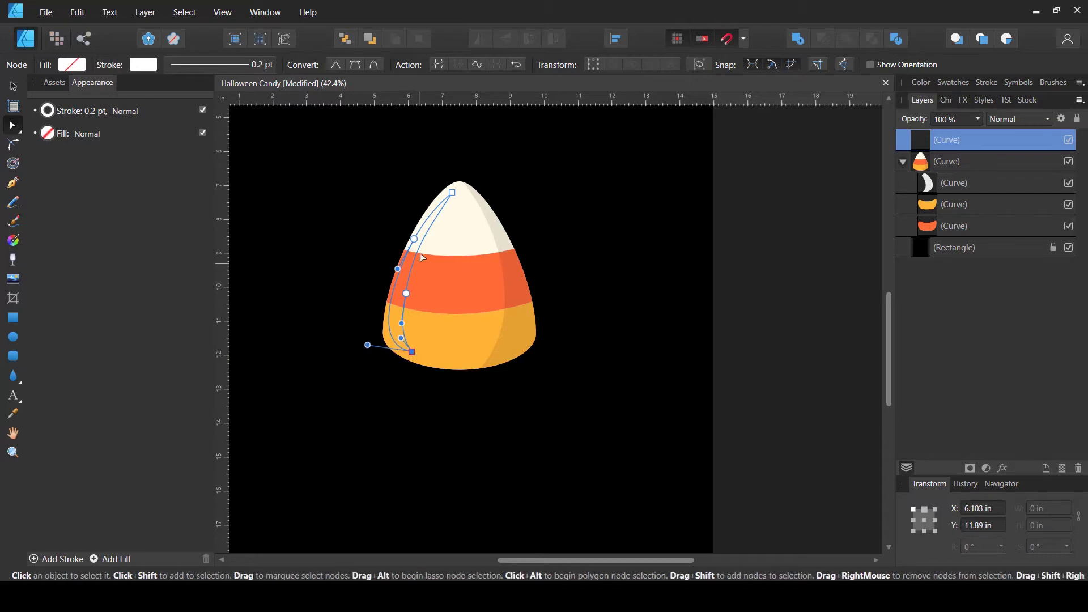
left_click(406, 293)
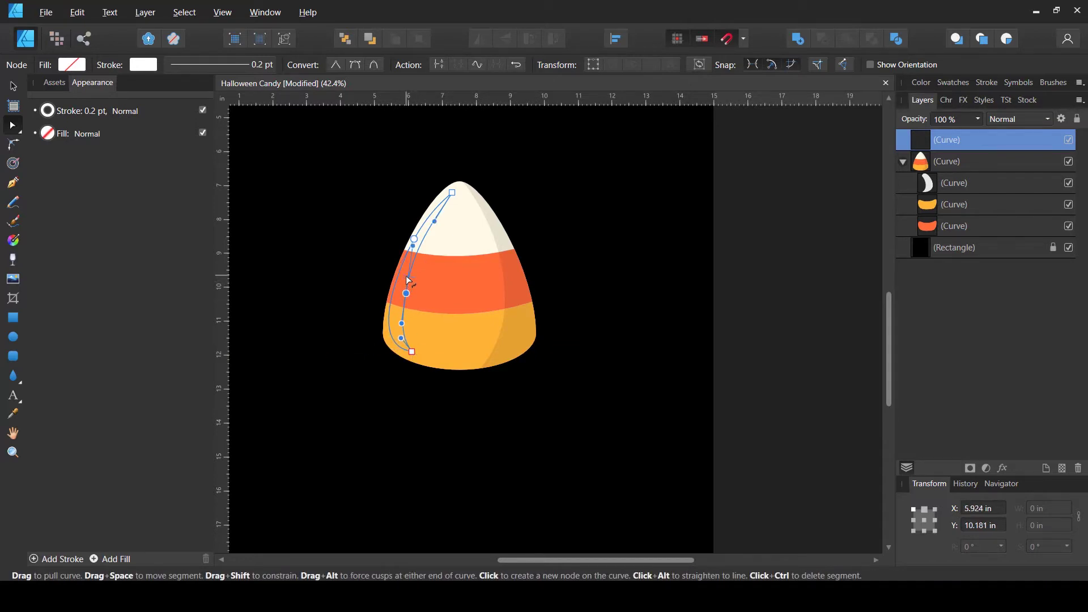
left_click_drag(405, 287, 433, 217)
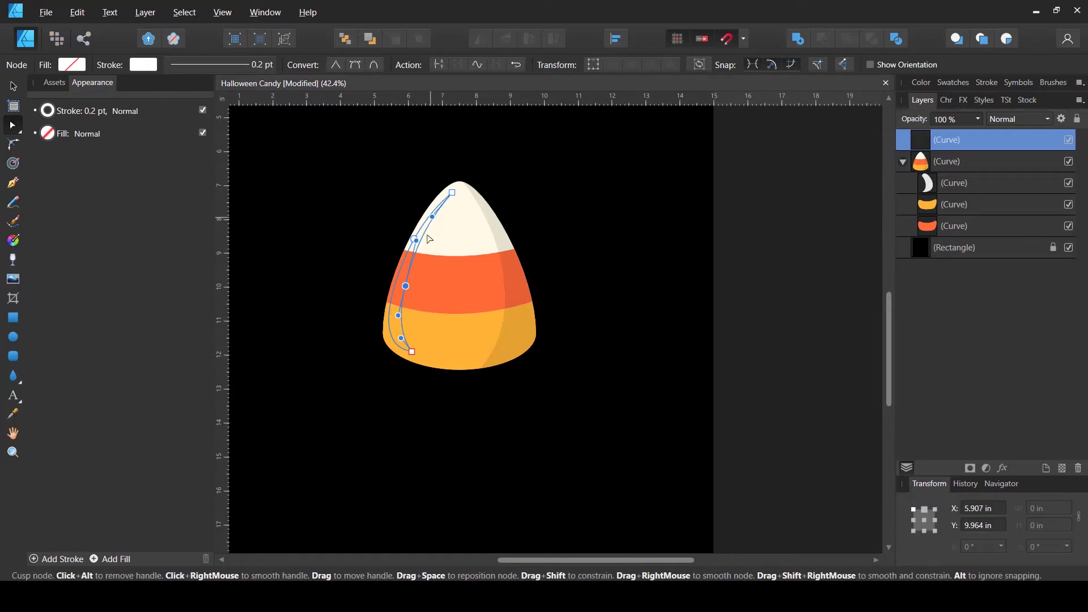
Fill the highlight sliver with a dark gray from the Grays swatches
left_click(13, 86)
left_click(692, 159)
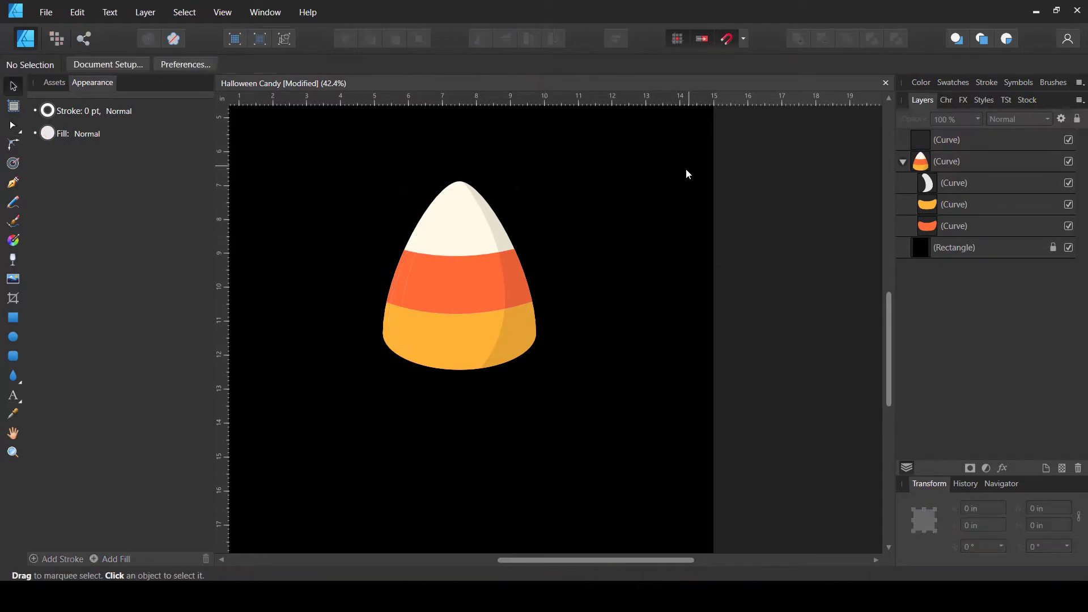
left_click(922, 141)
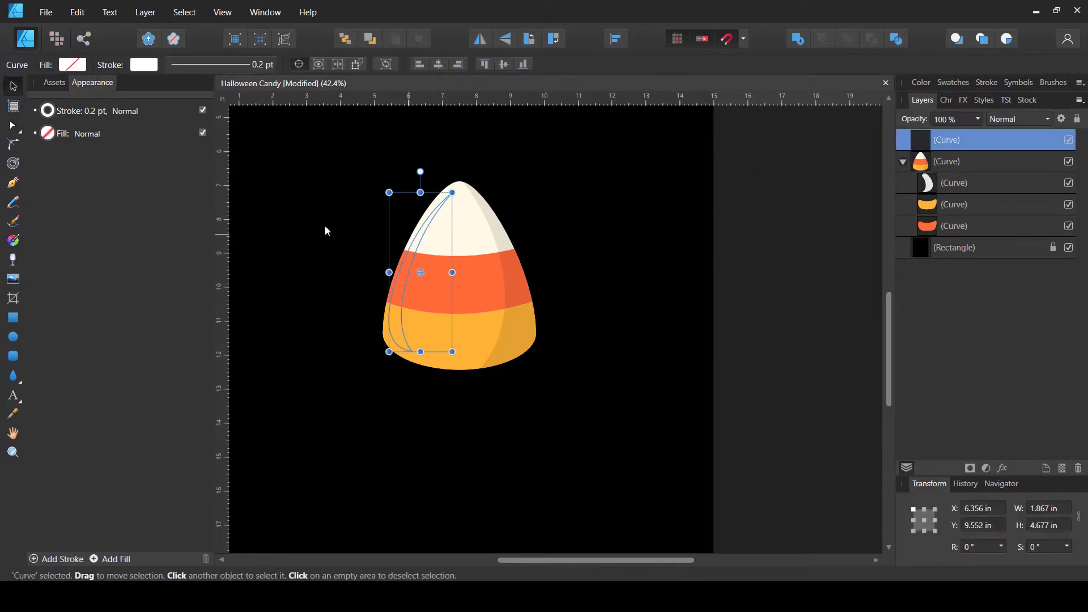
left_click(74, 67)
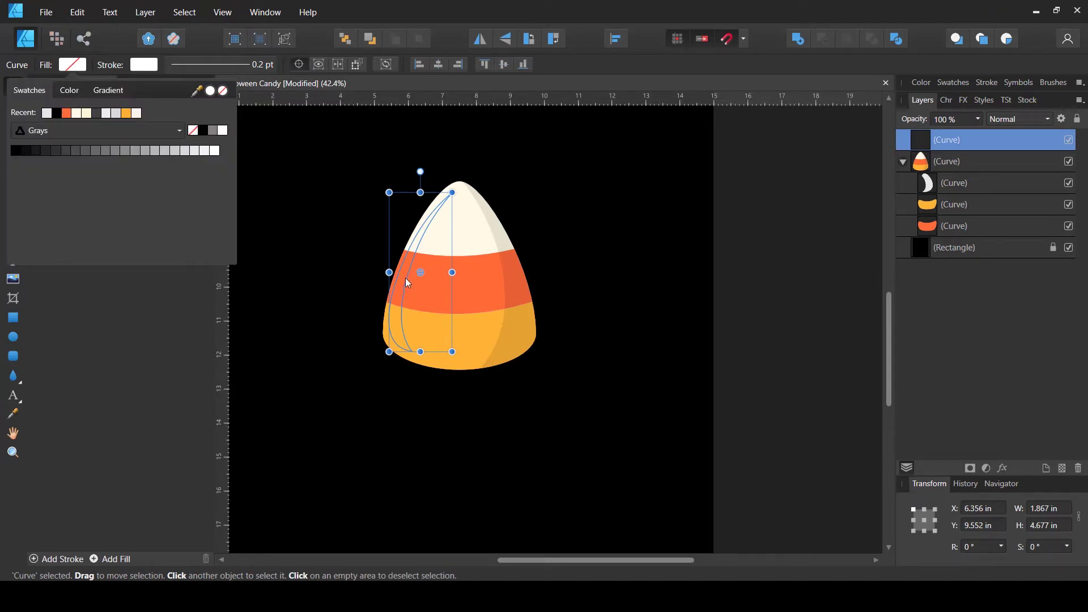
left_click(67, 151)
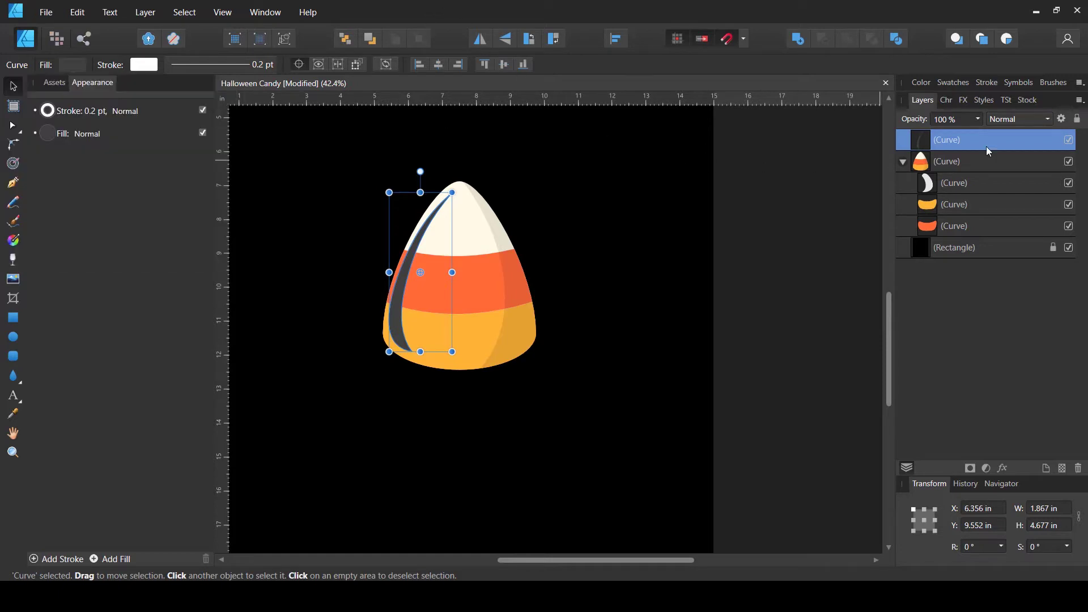
Nest the dark gray sliver inside the candy corn and set its blend mode to Screen
left_click_drag(920, 154, 916, 177)
left_click(1011, 121)
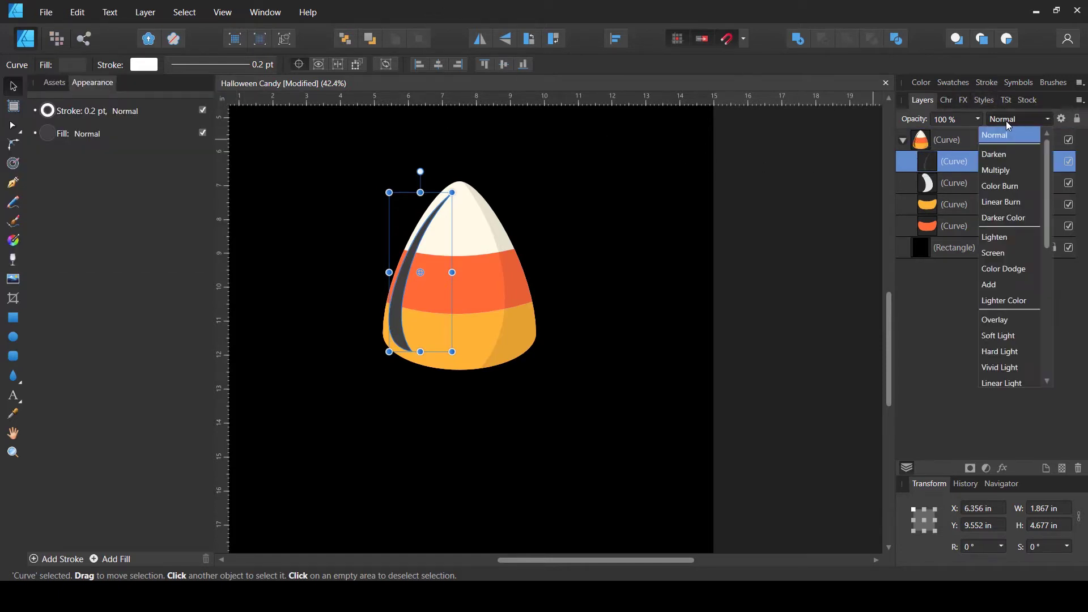
left_click(1030, 254)
left_click(674, 303)
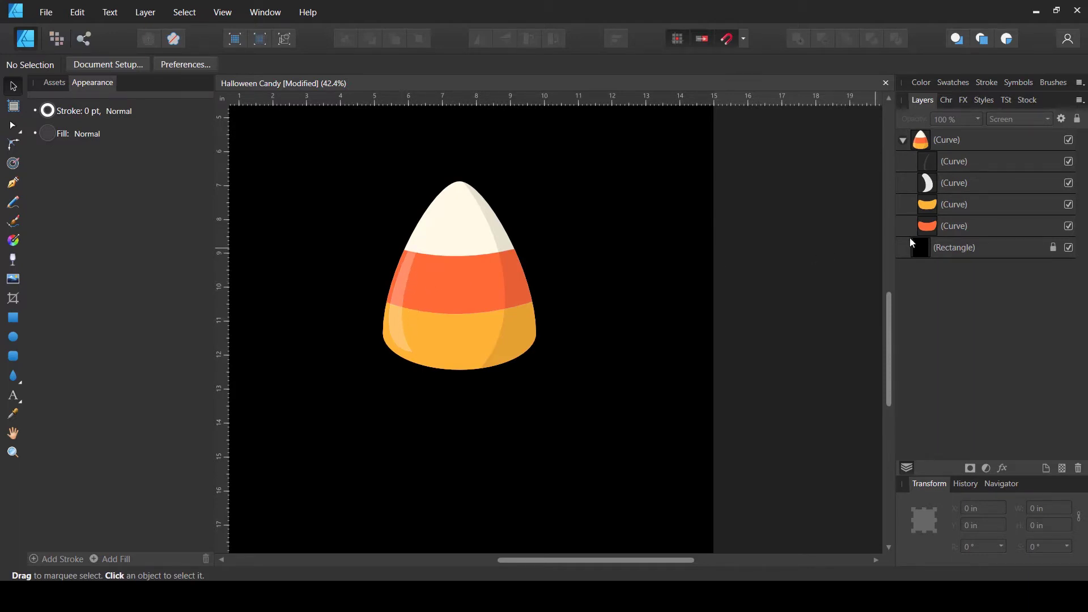
Reshape the shadow crescent's inner edge by adjusting its top and bottom handles so the shadow gets narrower, and deselect it
left_click(934, 183)
key("a")
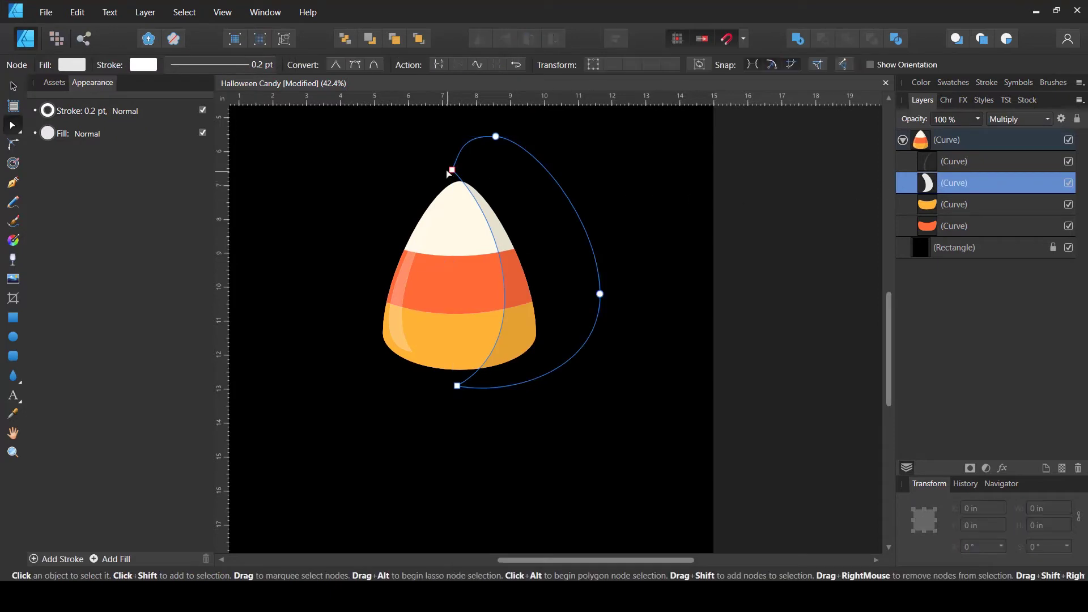
left_click(451, 170)
left_click_drag(508, 225, 517, 218)
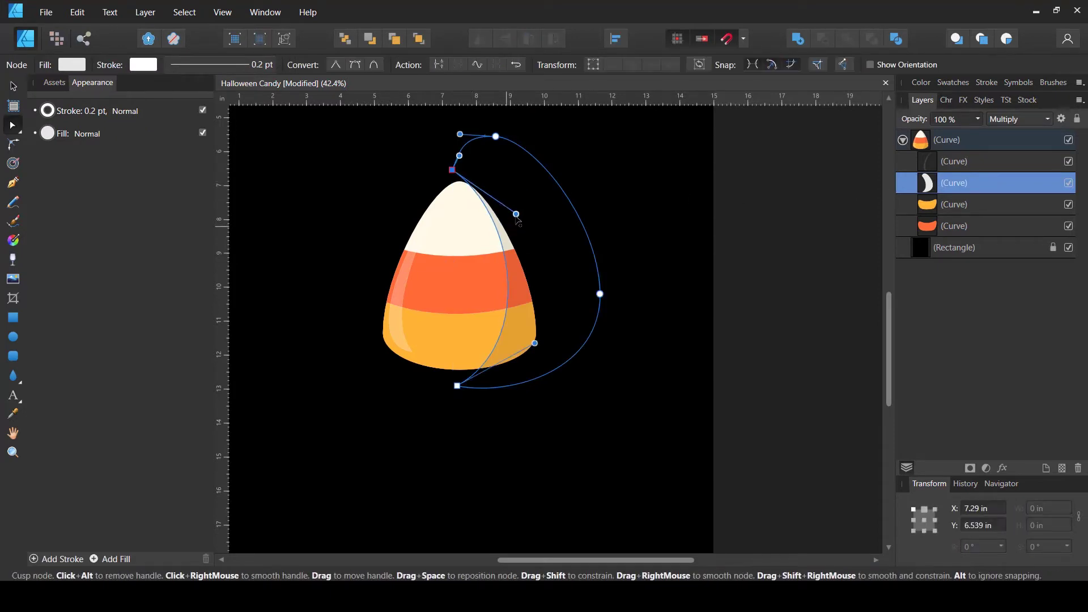
left_click_drag(535, 343, 535, 360)
left_click(637, 375)
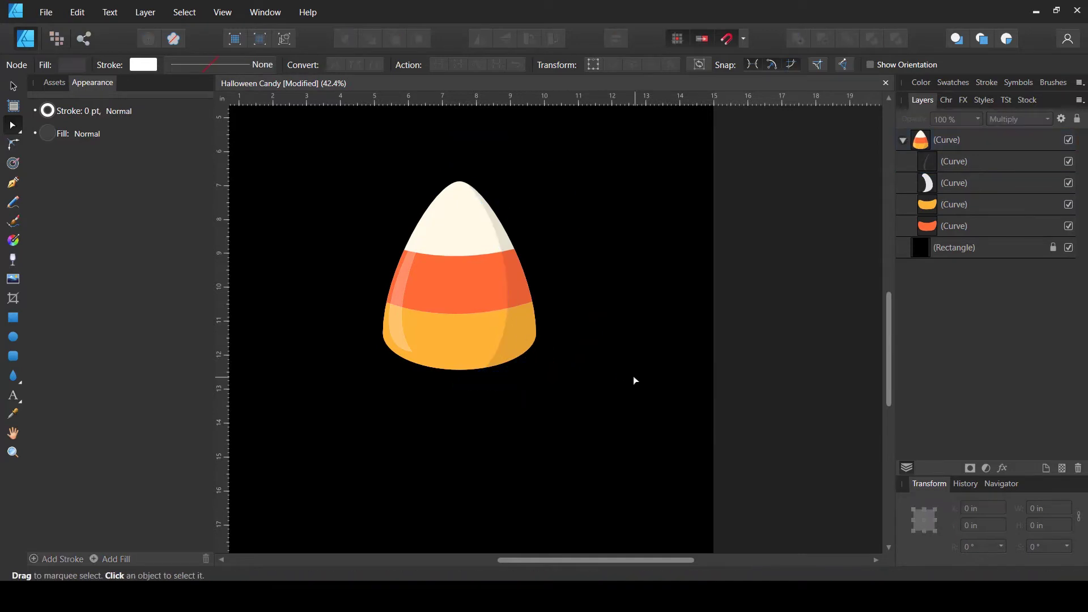
key("v")
Hide and reshow the shadow and highlight layers to compare the candy corn with and without shading
scroll(522, 287, "down", 2)
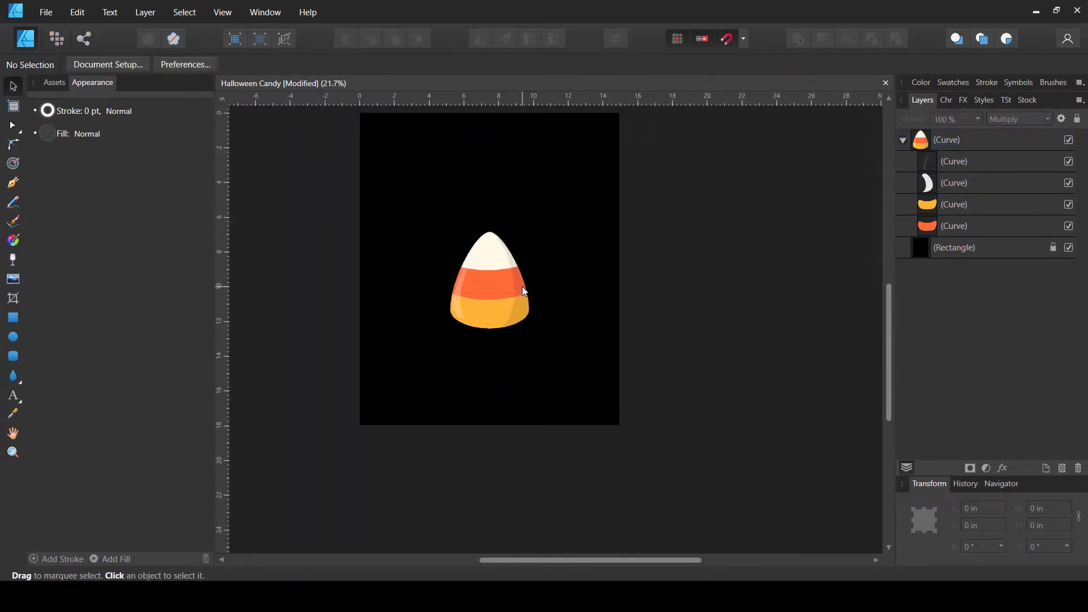
left_click(1069, 183)
left_click(1068, 161)
scroll(513, 286, "up", 1)
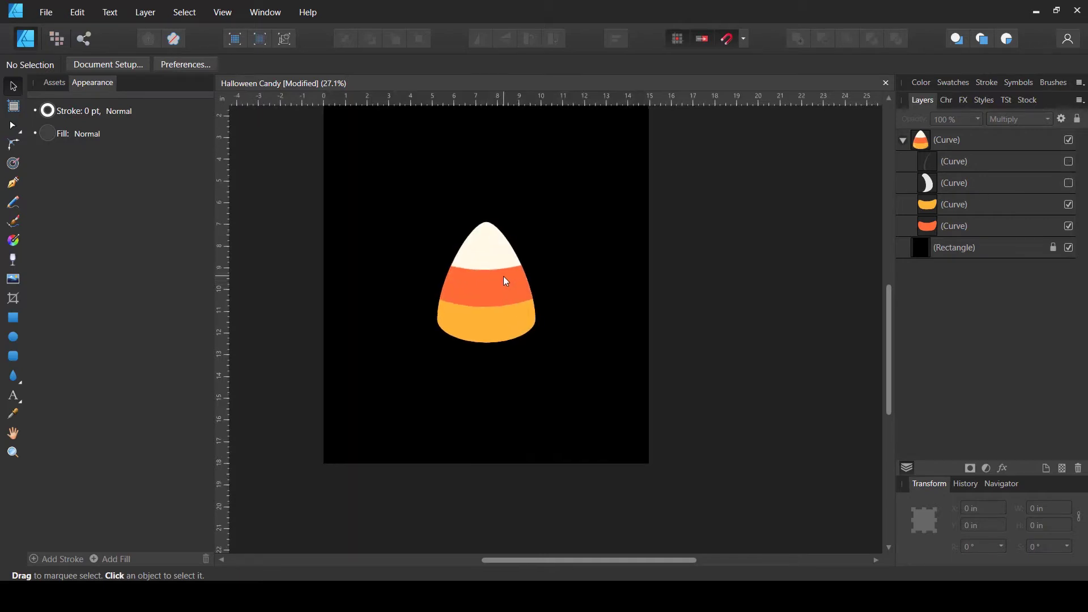
left_click(1069, 183)
left_click(1069, 162)
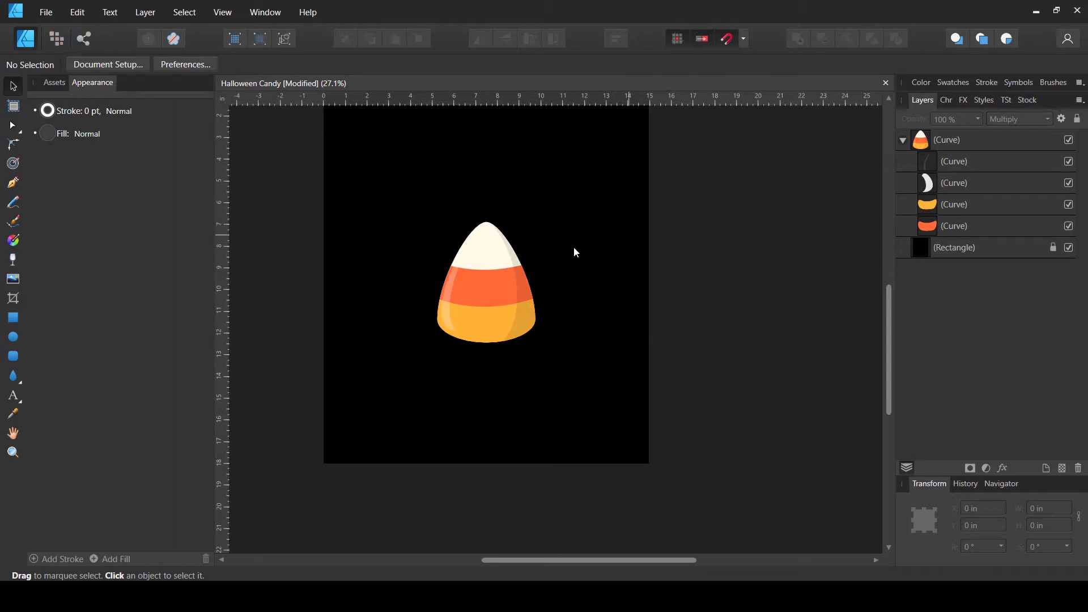
Collapse the candy corn's nested shadow, highlight and stripe layers
scroll(538, 284, "up", 1)
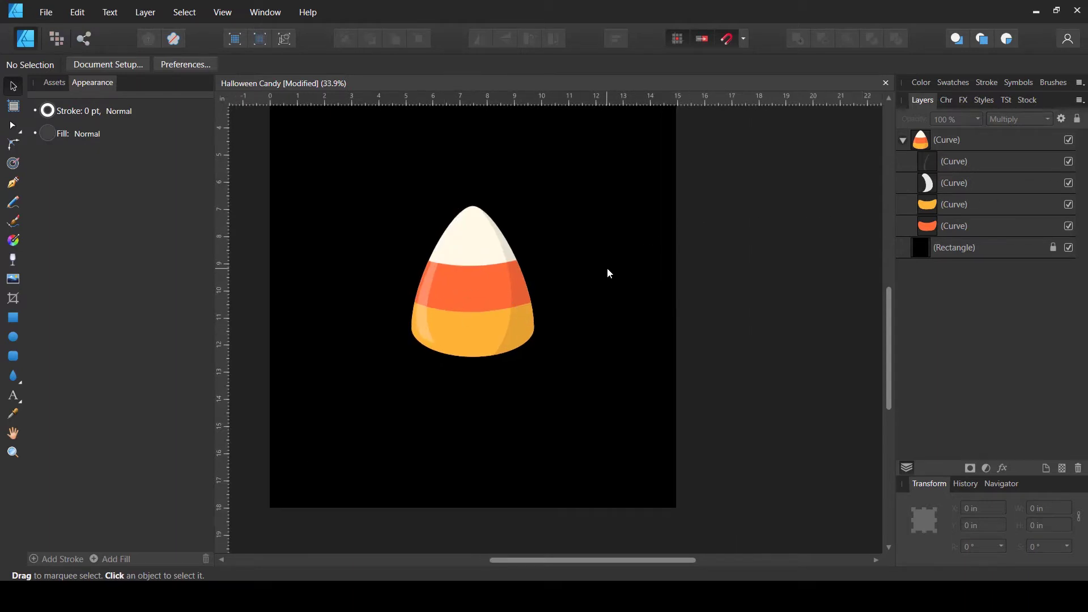
left_click(904, 140)
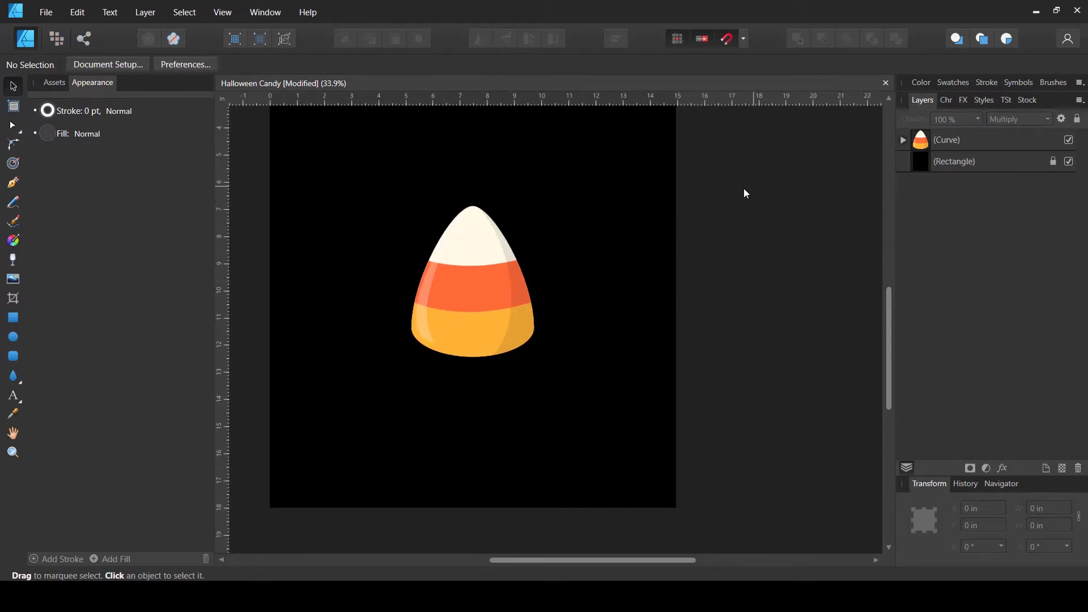
scroll(594, 225, "up", 1)
scroll(594, 225, "down", 2)
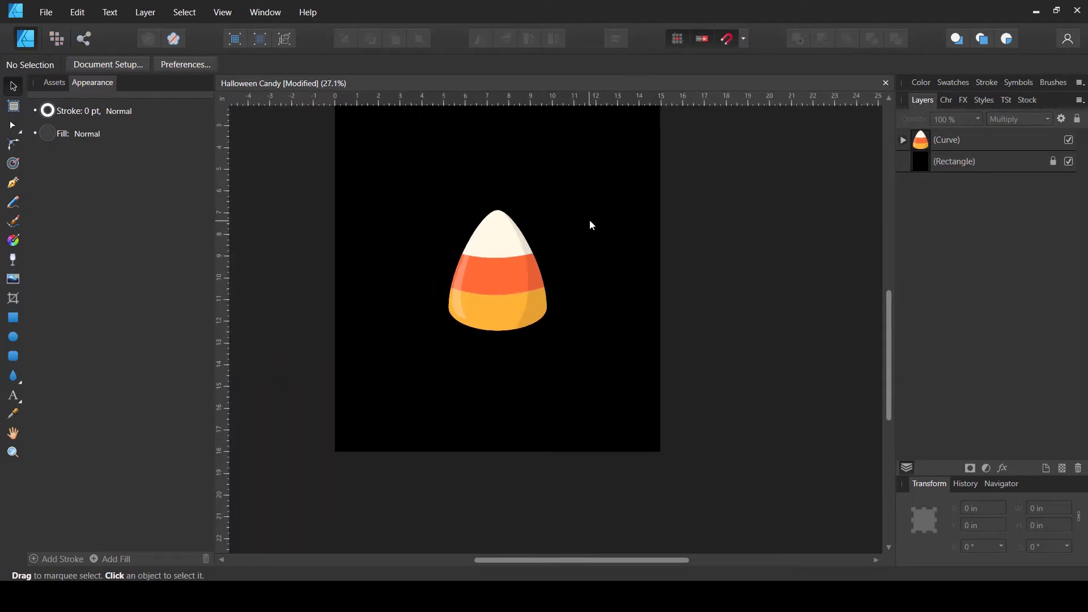
Hide the candy corn layer and save the document
key("a")
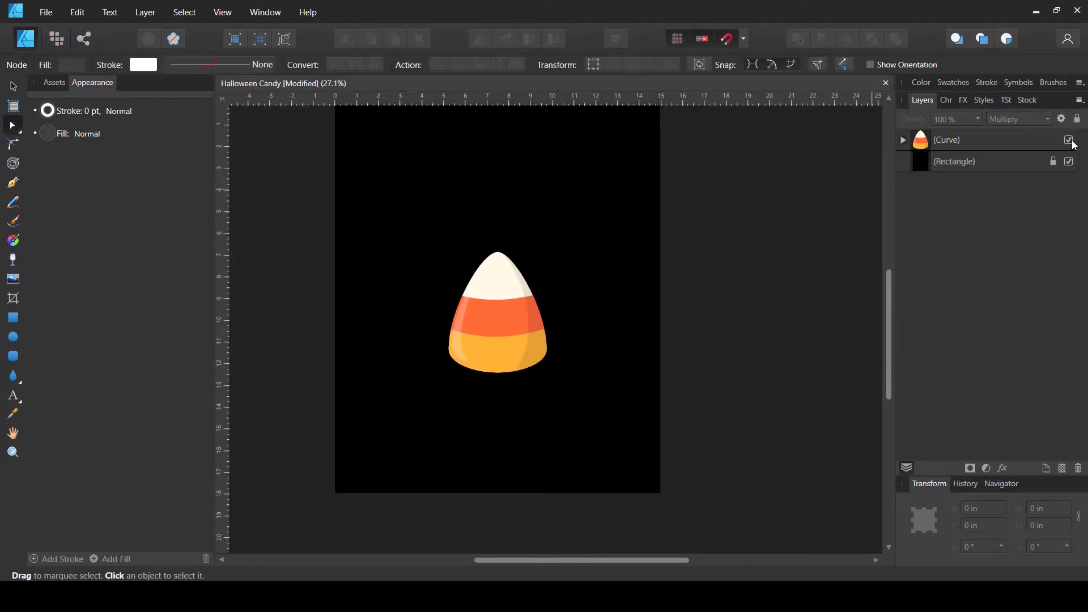
left_click(1069, 140)
key("ctrl+s")
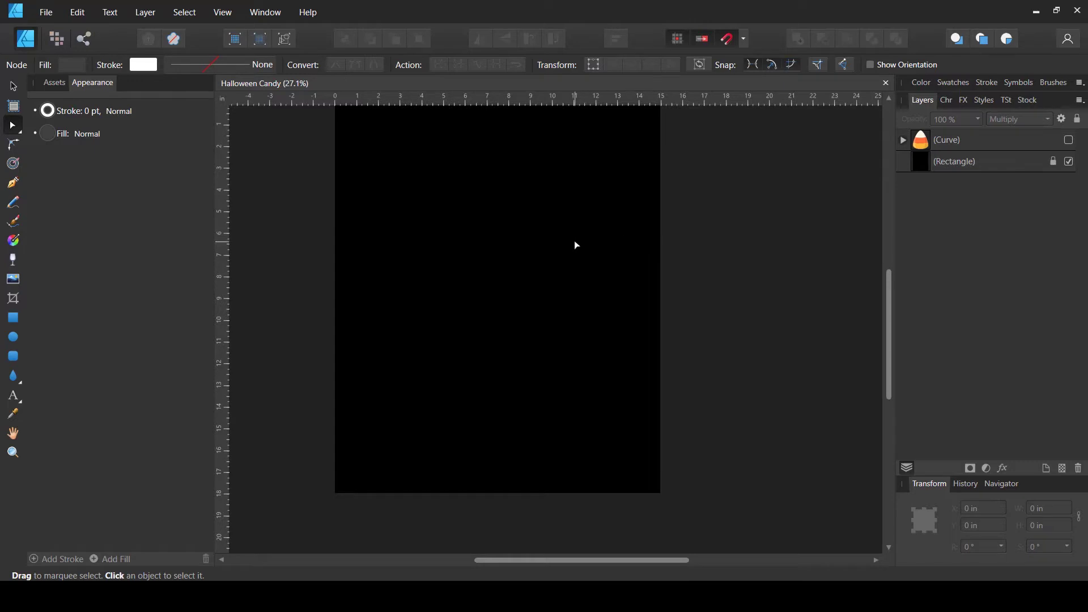
Draw a circle about 6.85 in across and centre it horizontally and vertically on the page
left_click(13, 339)
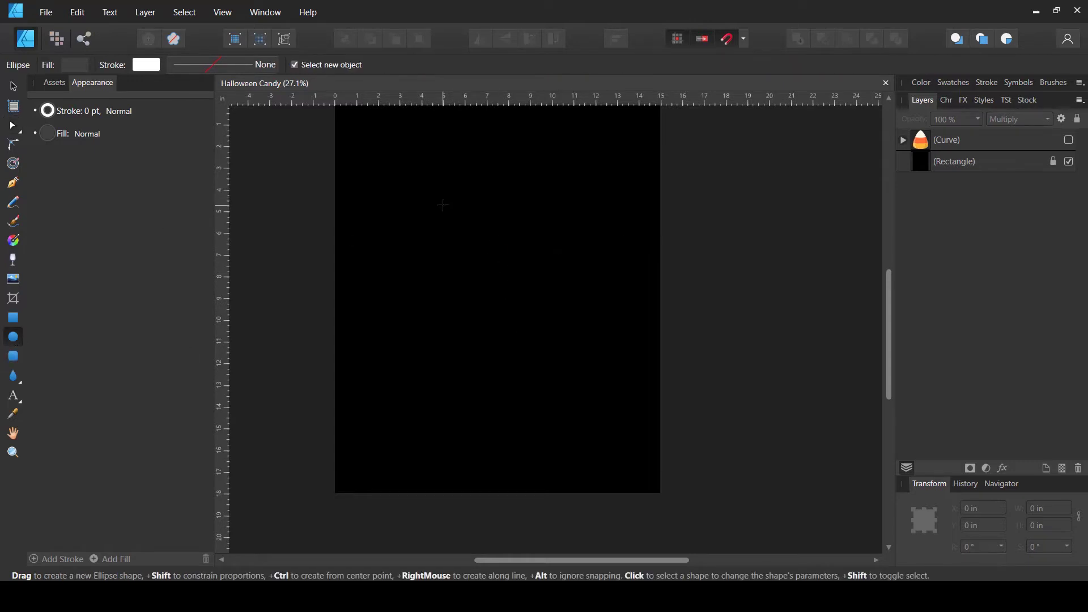
left_click_drag(438, 217, 579, 373)
key("v")
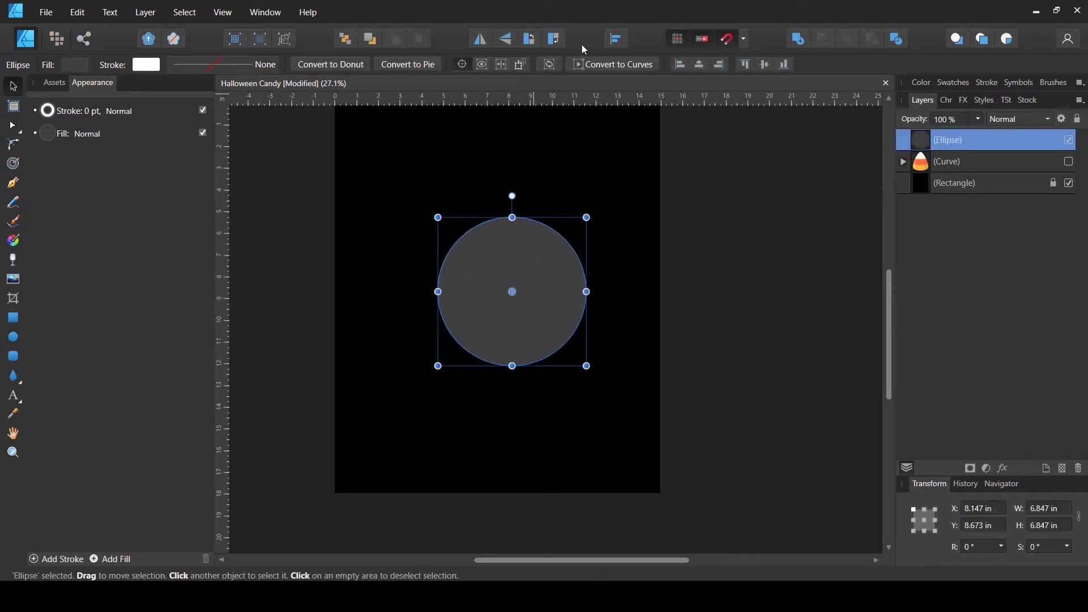
left_click(620, 39)
left_click(643, 83)
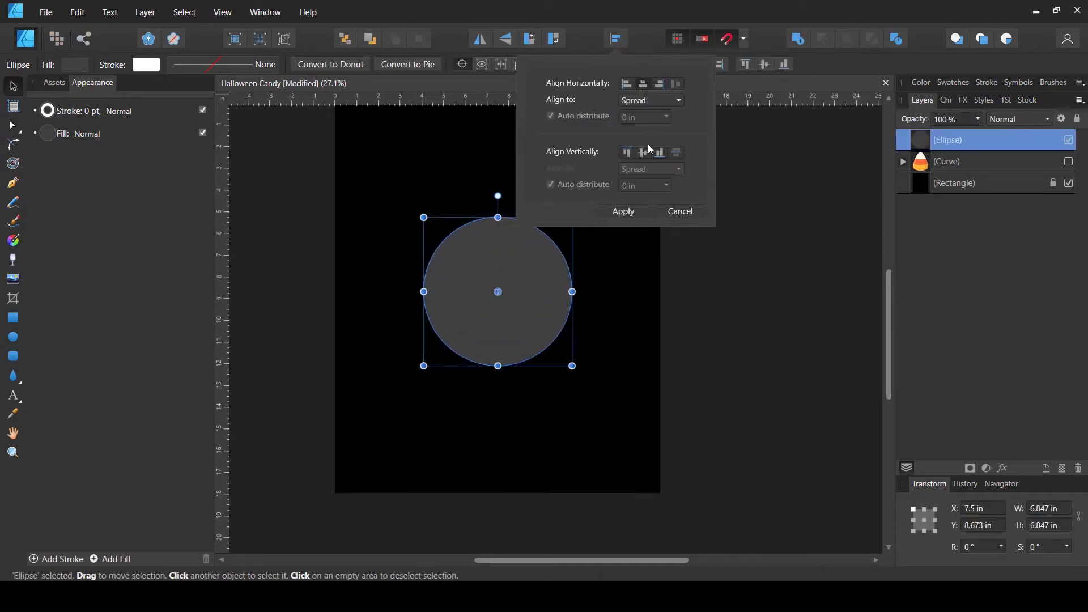
left_click(647, 152)
left_click(541, 291)
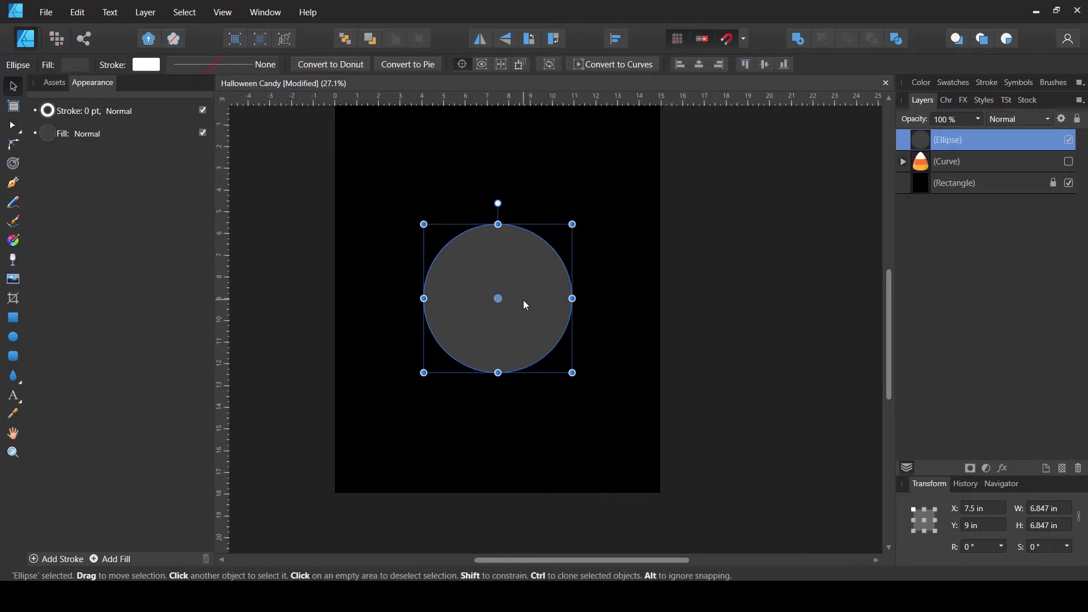
Change the circle's fill to light gray by raising its lightness, and deselect it
scroll(523, 301, "up", 1)
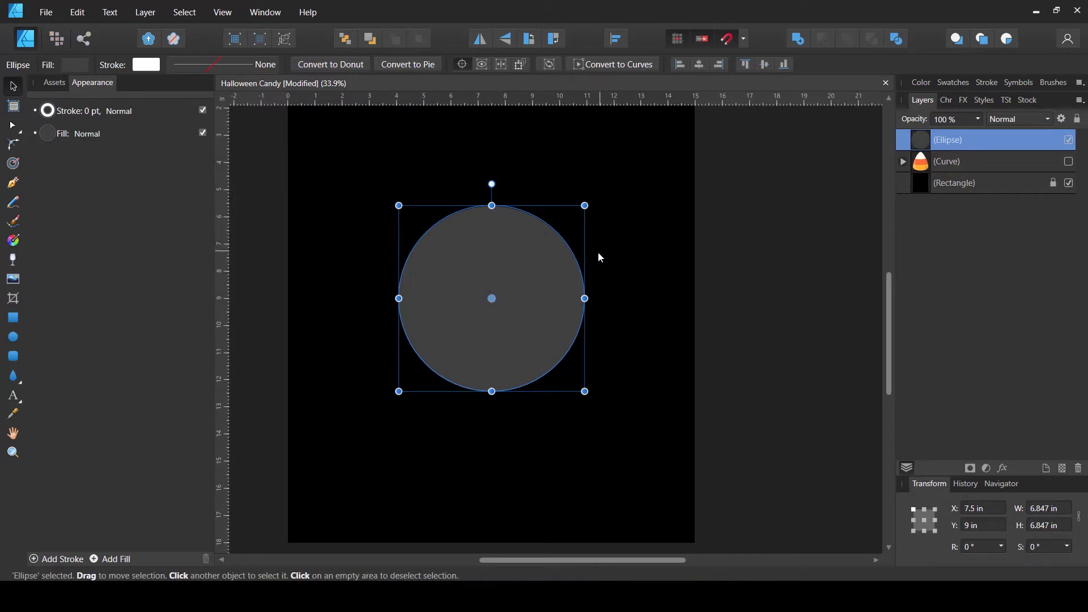
left_click(650, 260)
left_click(521, 306)
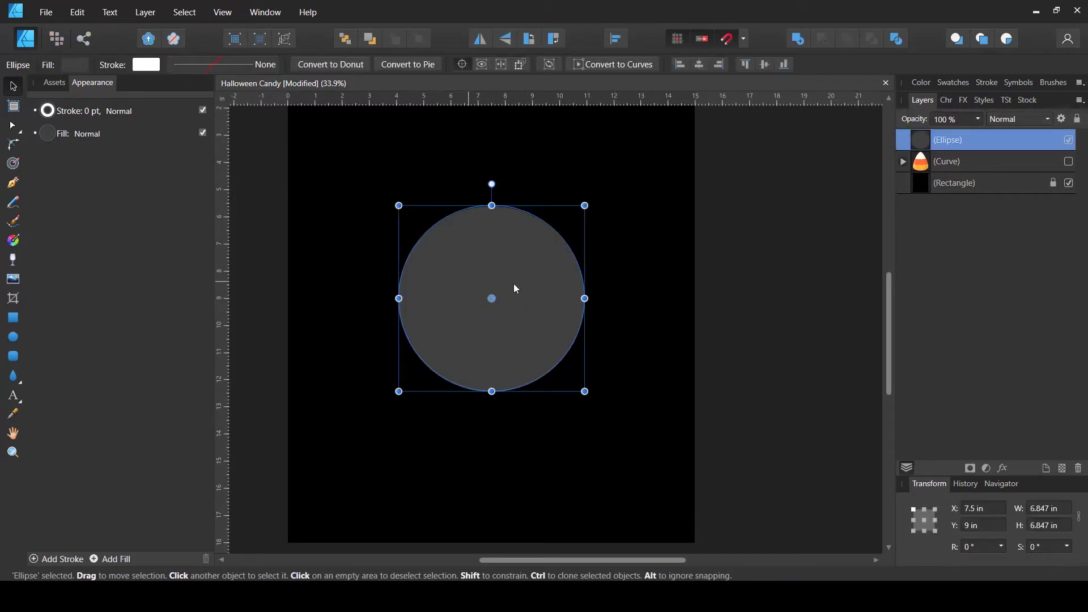
left_click(76, 64)
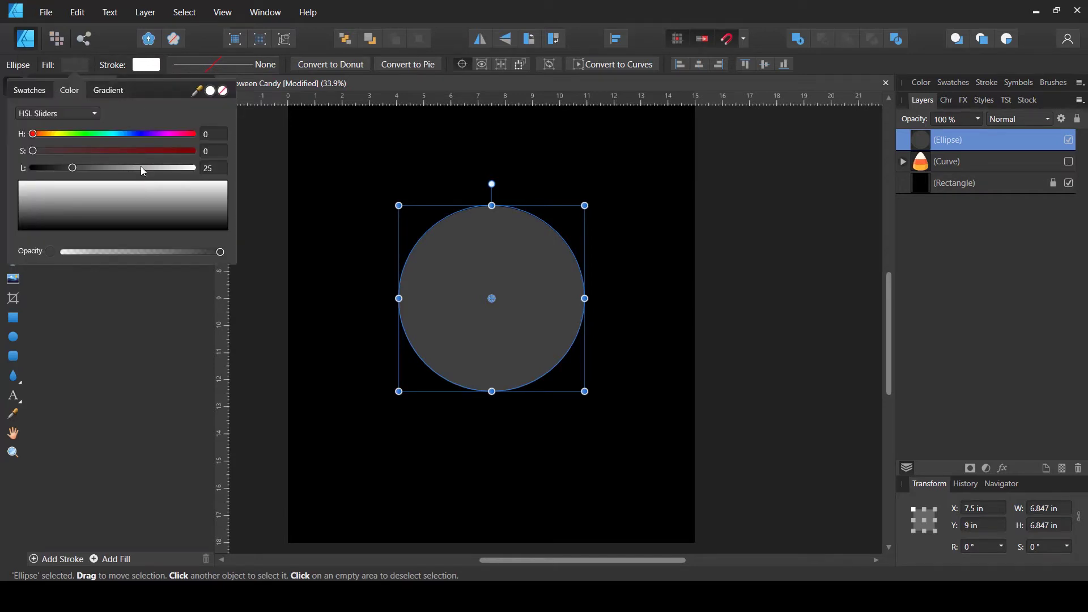
left_click_drag(144, 171, 153, 169)
left_click(731, 231)
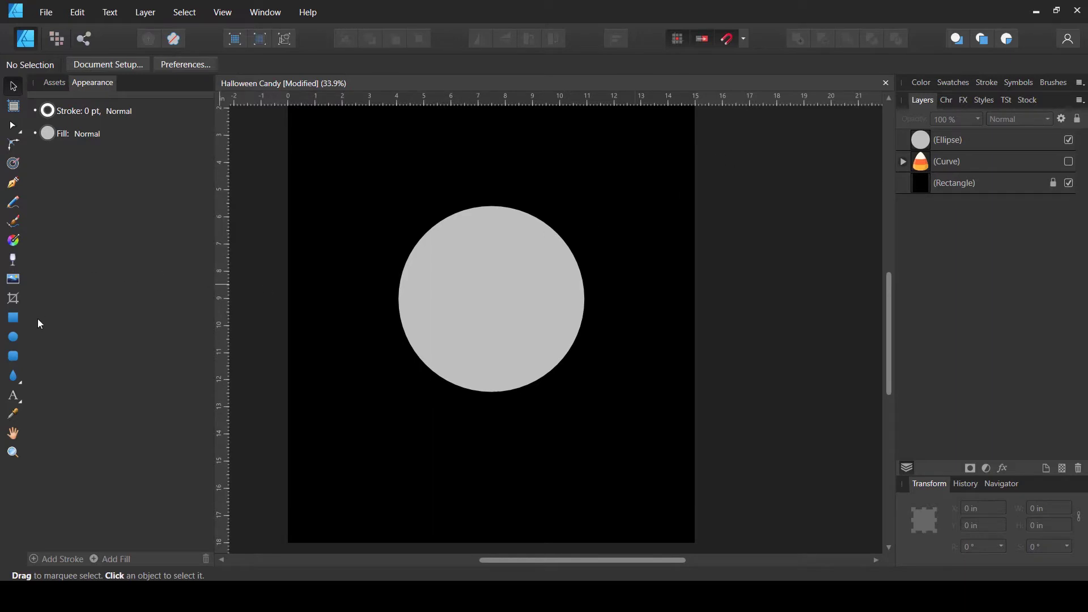
Hide the circle and draw a crescent about 4.37 in wide and high, moved near the middle of the page
left_click(12, 383)
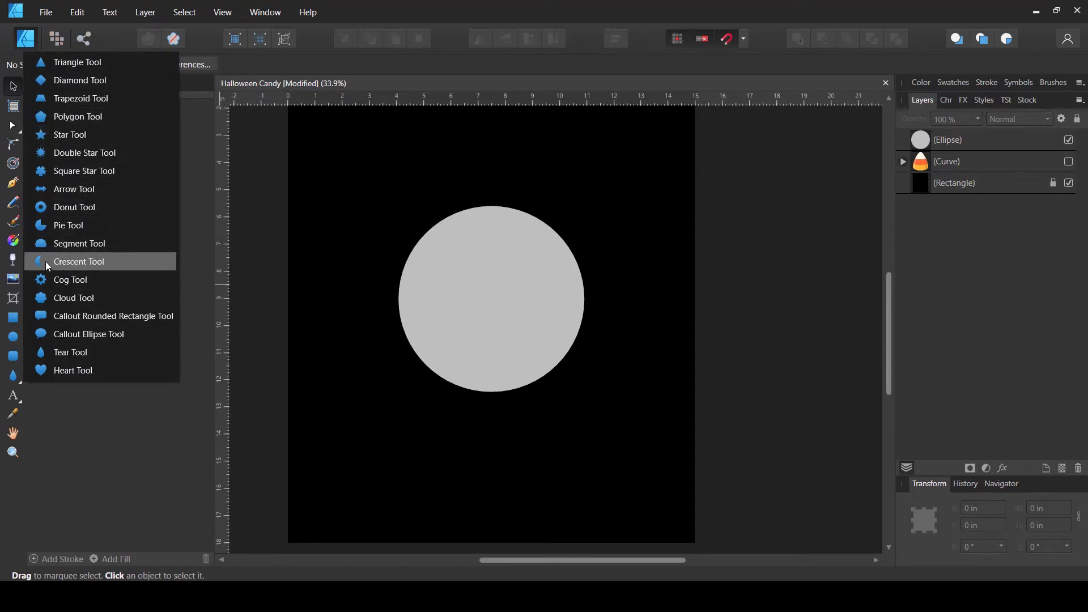
left_click(60, 261)
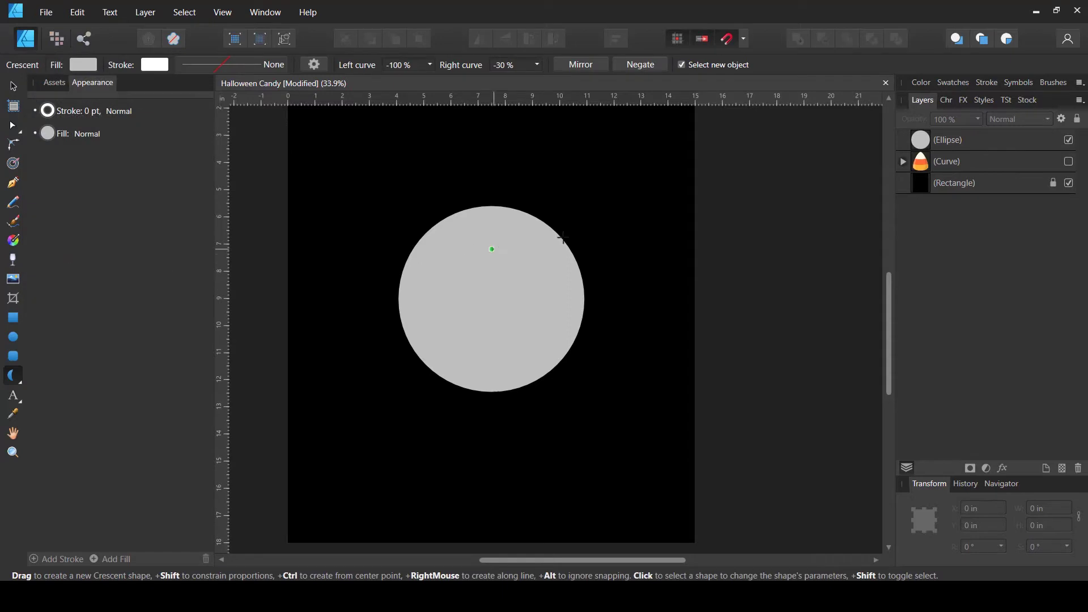
left_click(1069, 140)
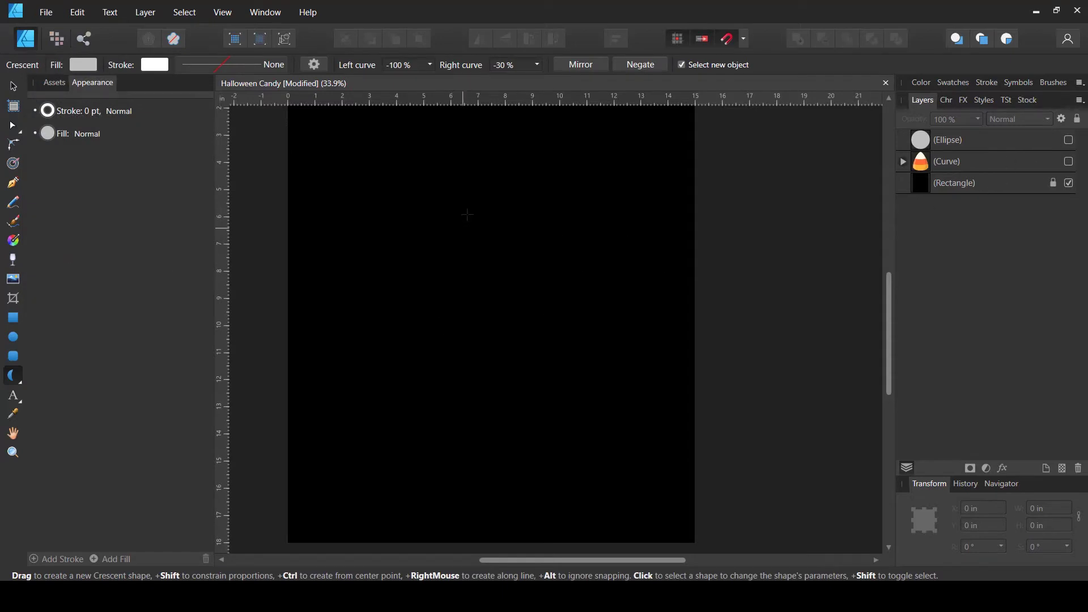
left_click_drag(464, 213, 562, 339)
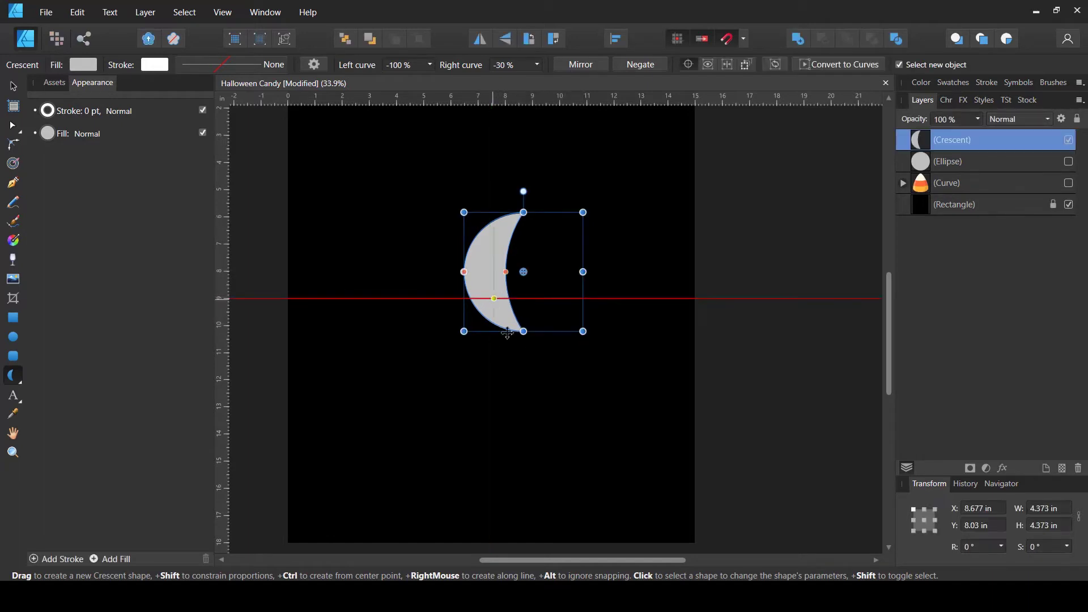
key("a")
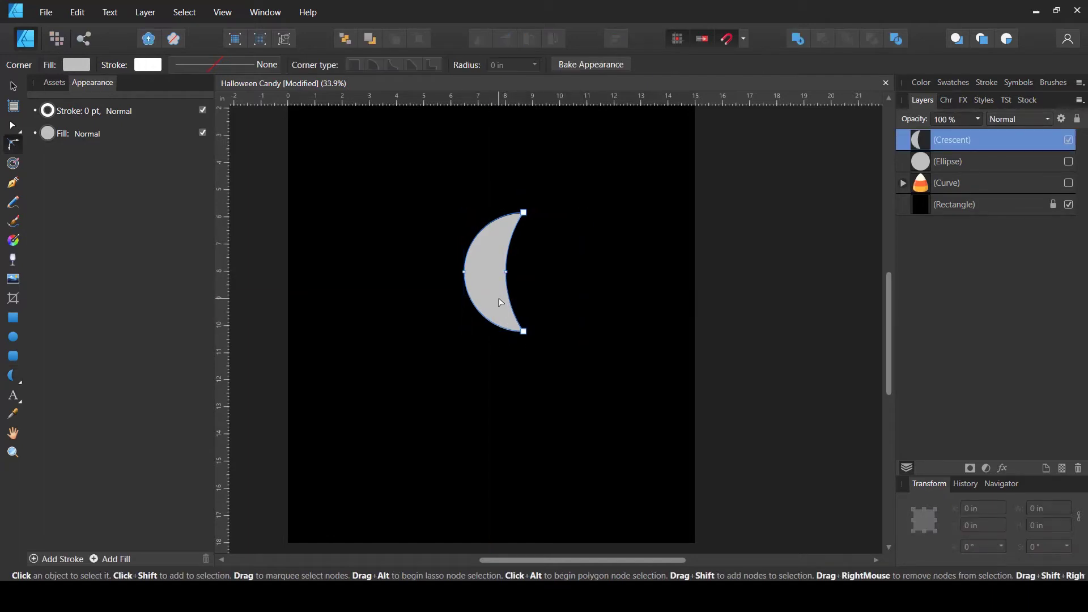
key("m")
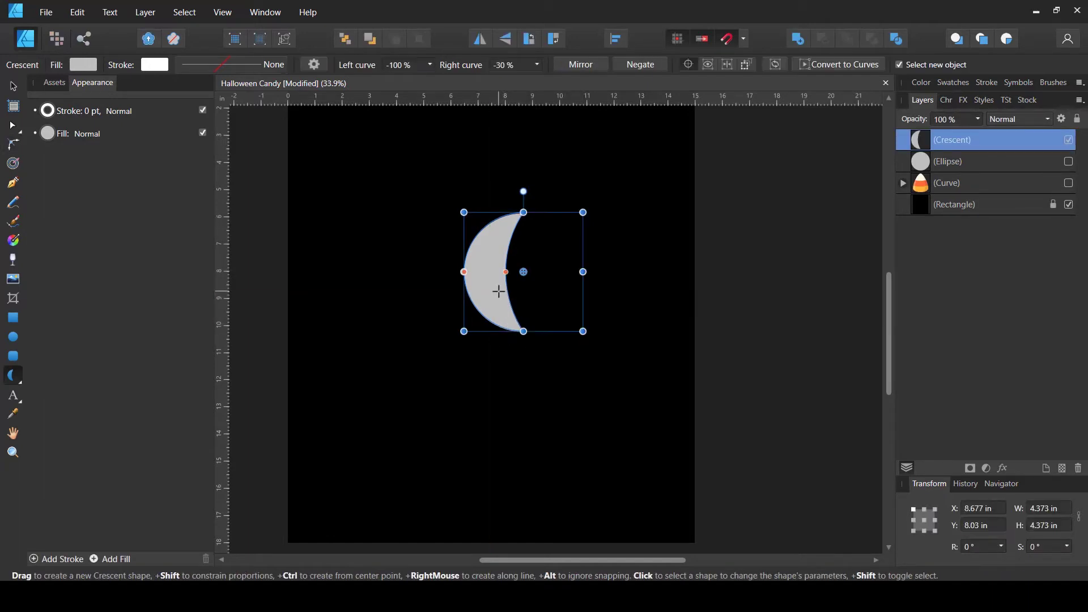
key("v")
left_click_drag(495, 290, 467, 303)
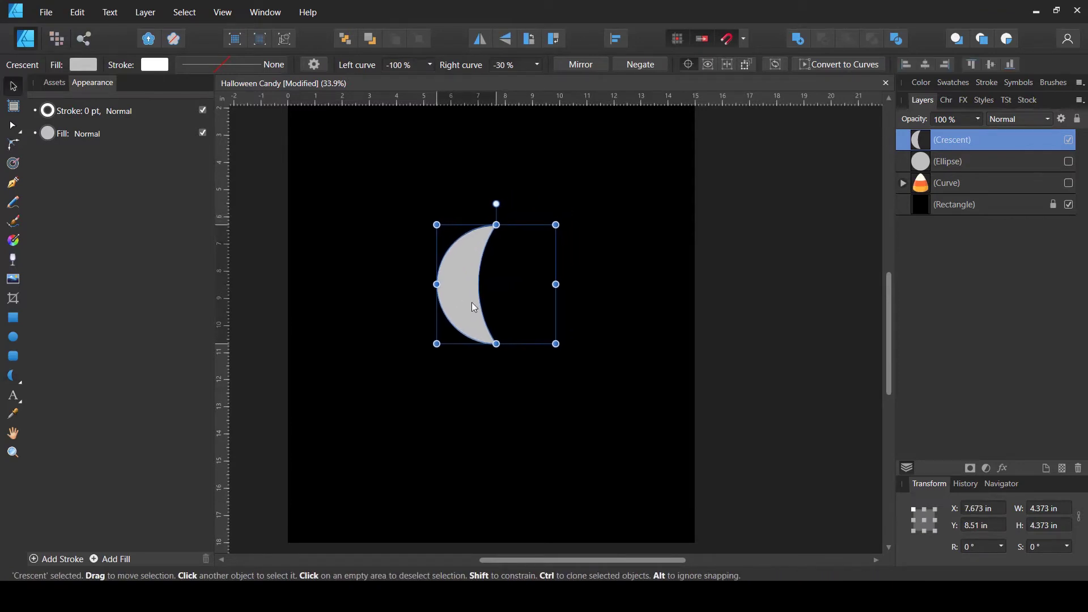
Apply a thinner crescent preset, and adjust its left curve to -87% and its right curve to -26%
left_click(313, 67)
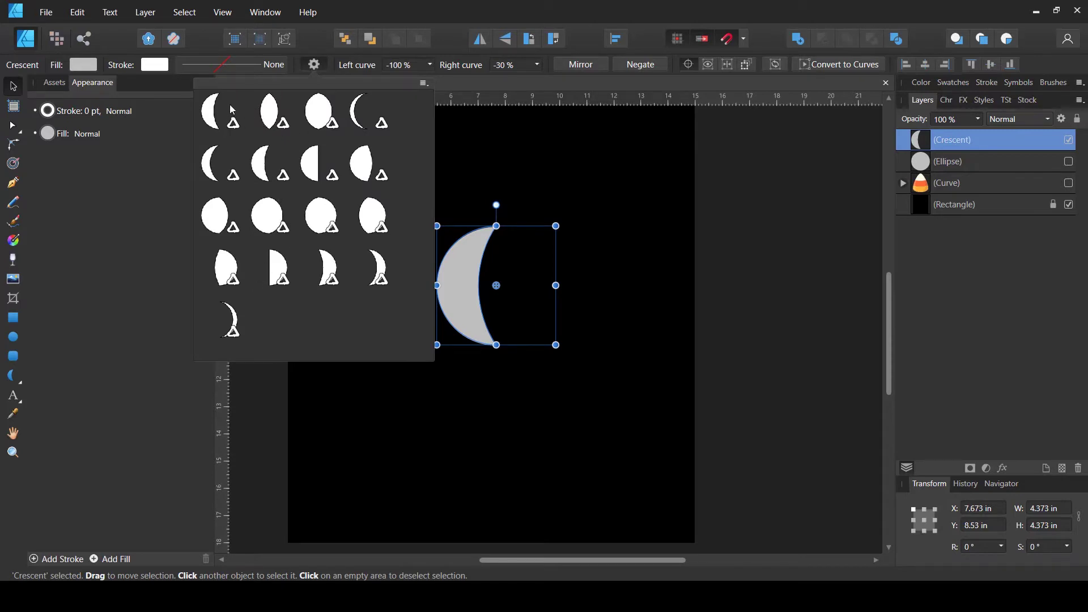
left_click(212, 165)
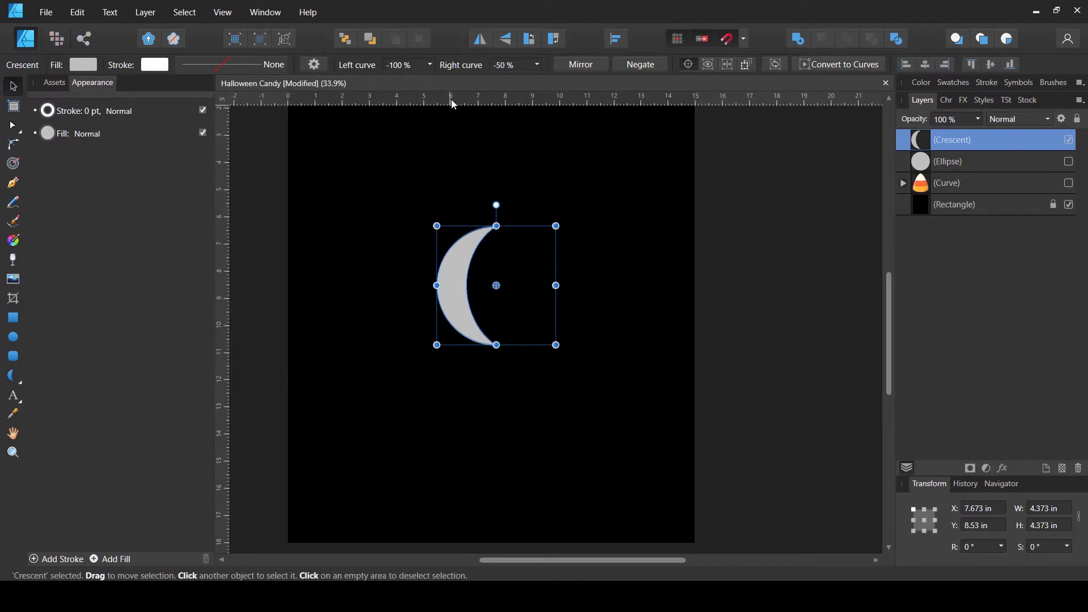
left_click(537, 64)
mouse_move(539, 79)
left_mouse_down()
mouse_move(555, 80)
mouse_move(544, 80)
left_mouse_up()
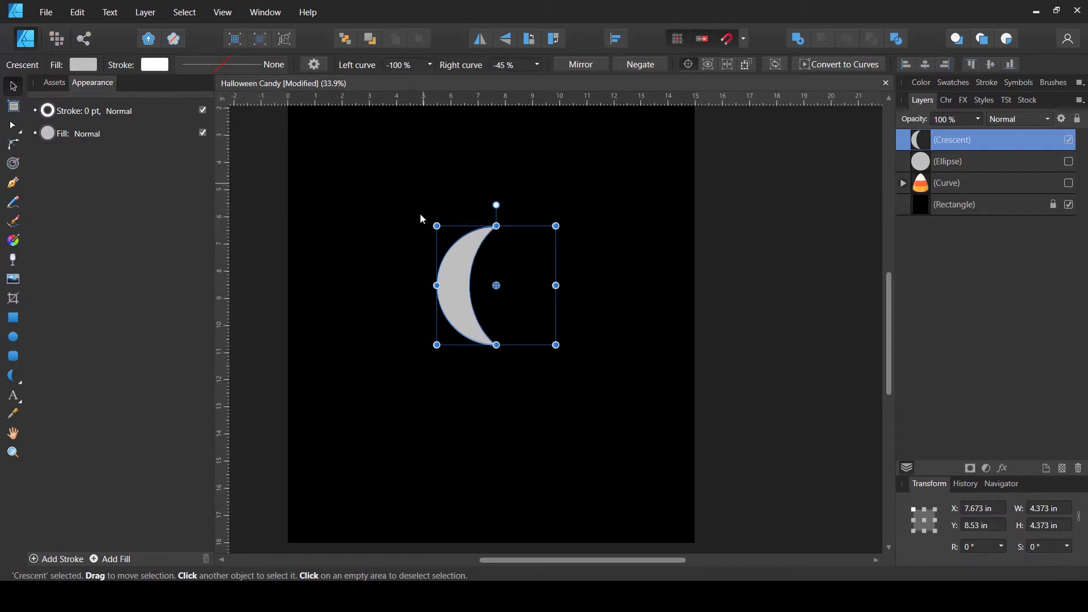
left_click(433, 64)
left_click_drag(434, 81, 455, 73)
left_click(537, 64)
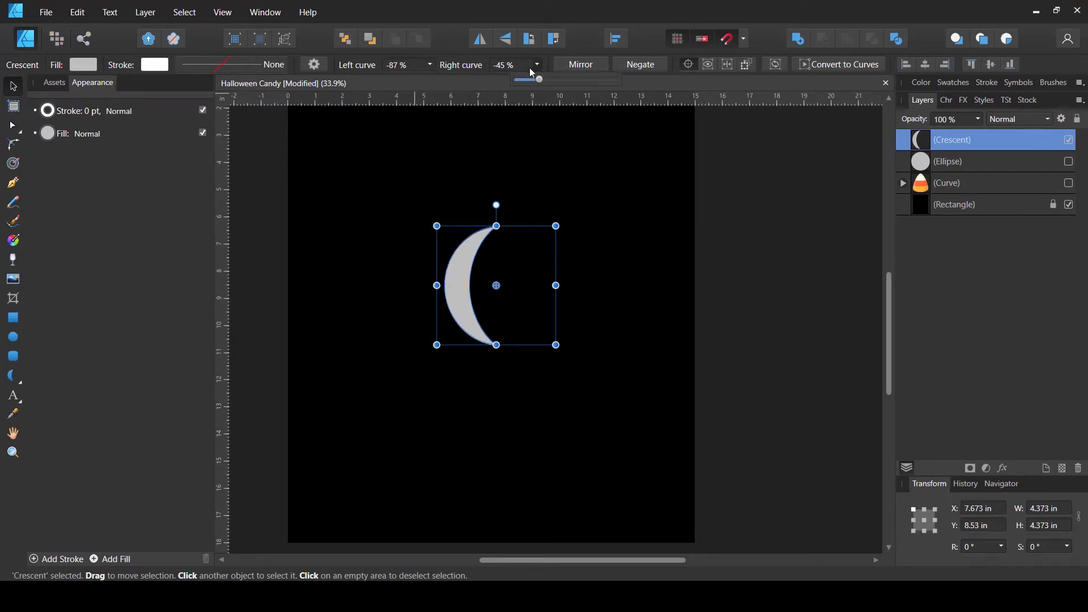
left_click_drag(539, 84, 550, 80)
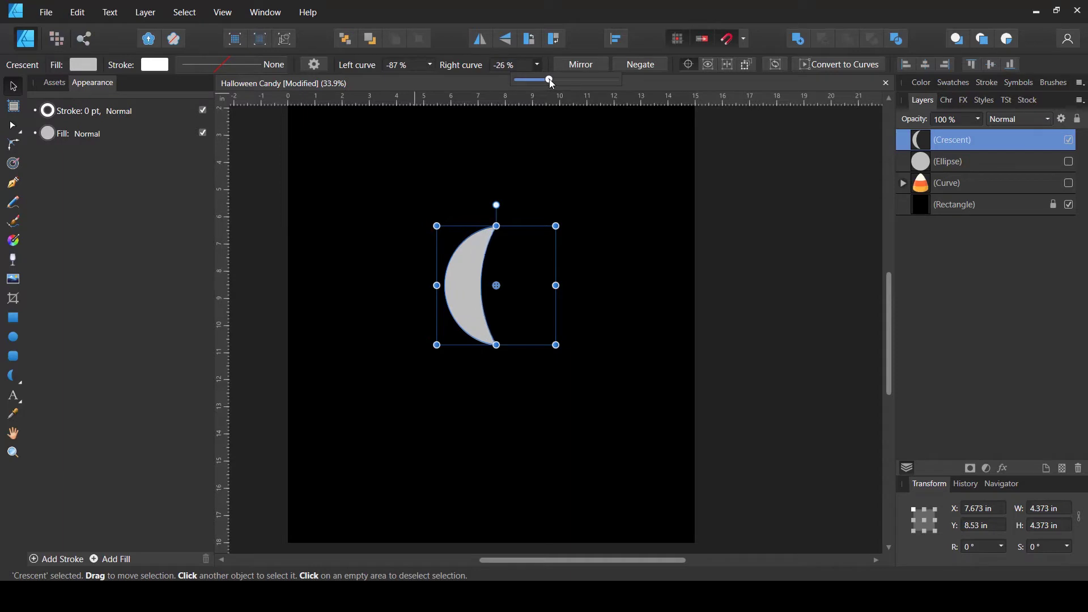
Convert the crescent to curves and pull its top node's outer handle outward to round the upper outer edge
left_click(470, 286)
left_click(845, 65)
key("a")
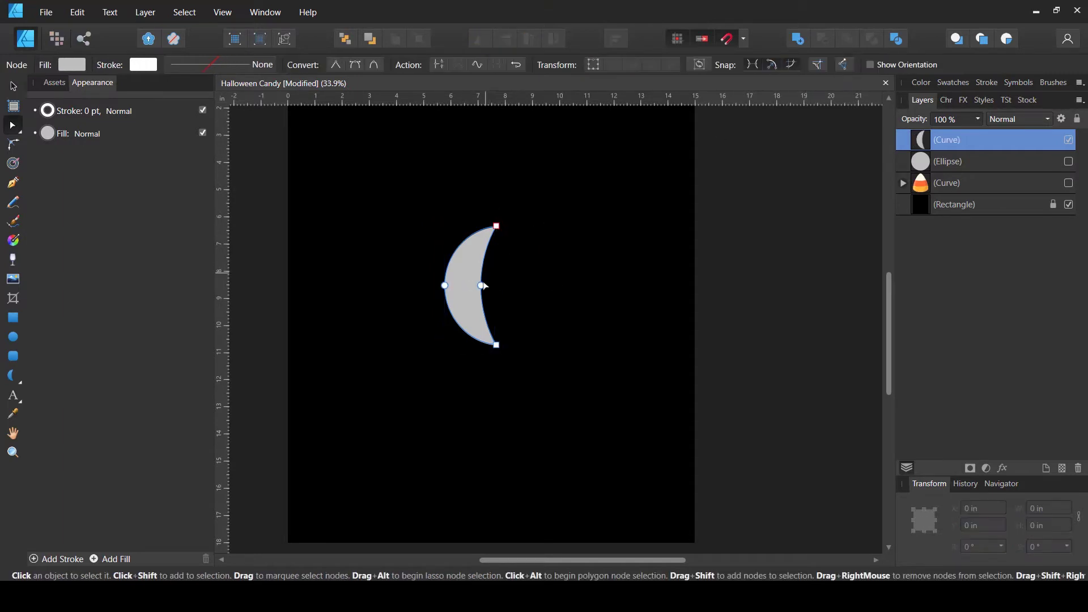
left_click(482, 285)
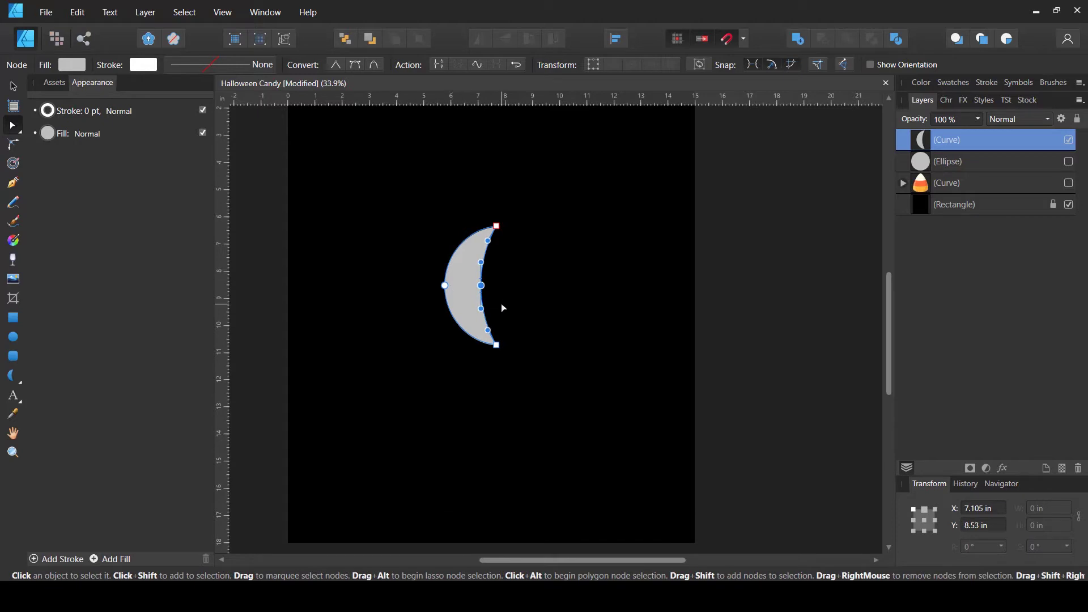
scroll(480, 302, "up", 1)
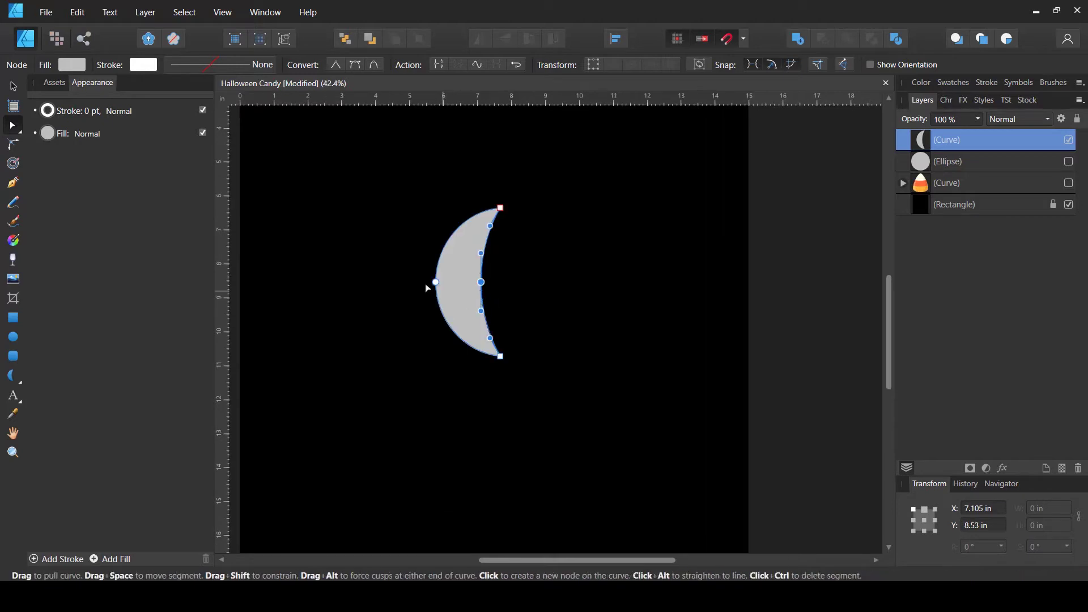
left_click(436, 282)
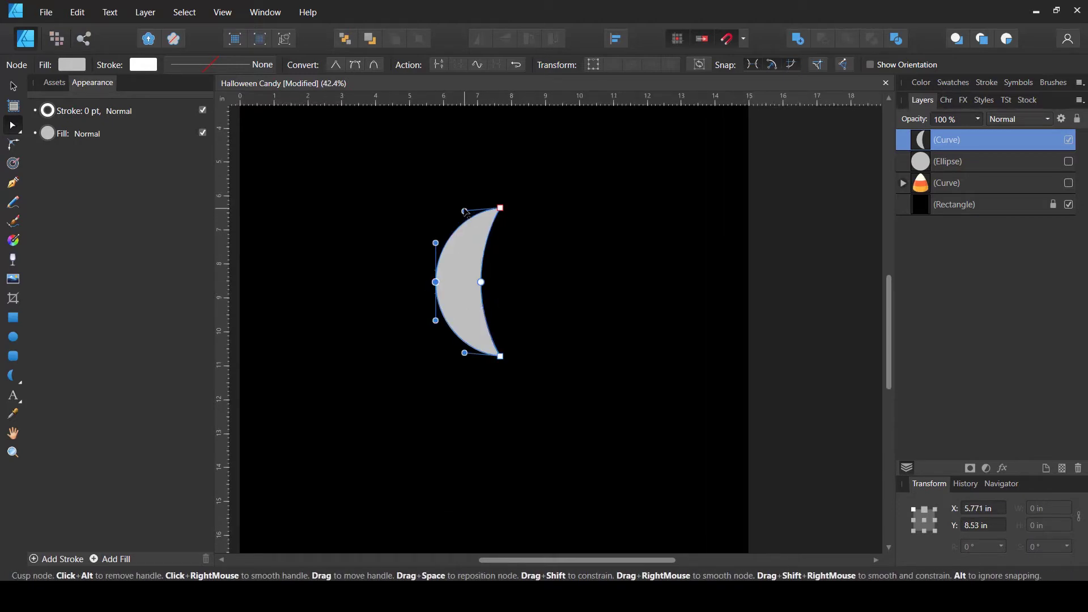
left_click_drag(453, 198, 449, 194)
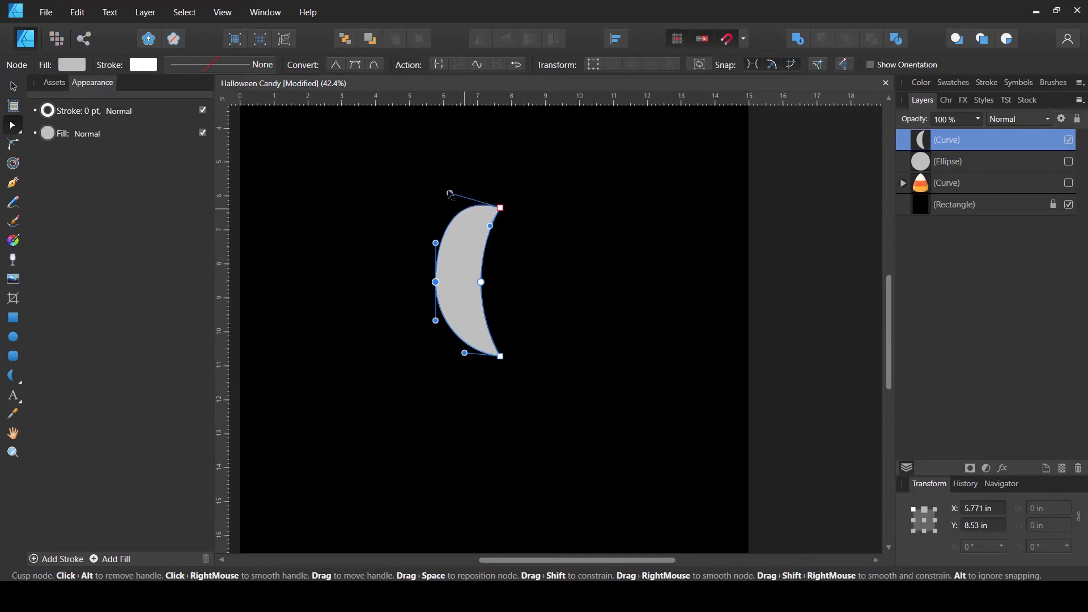
Delete the crescent's inner middle node and bend the inner edge back into a concave arc with the bottom node's handle
left_click_drag(481, 282, 477, 282)
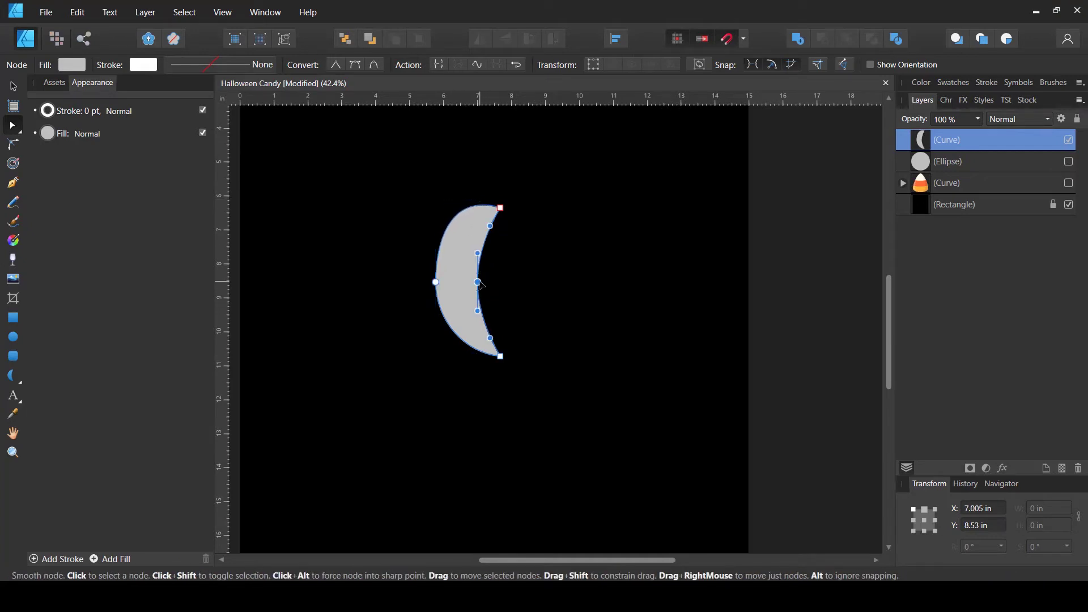
key("Delete")
left_click(499, 355)
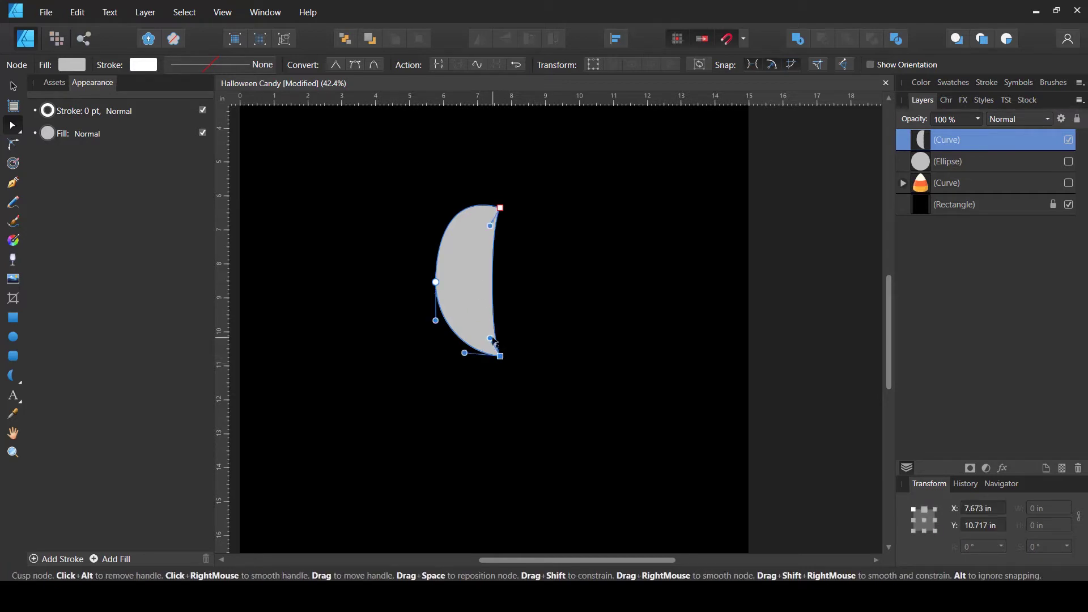
left_click_drag(491, 339, 431, 284)
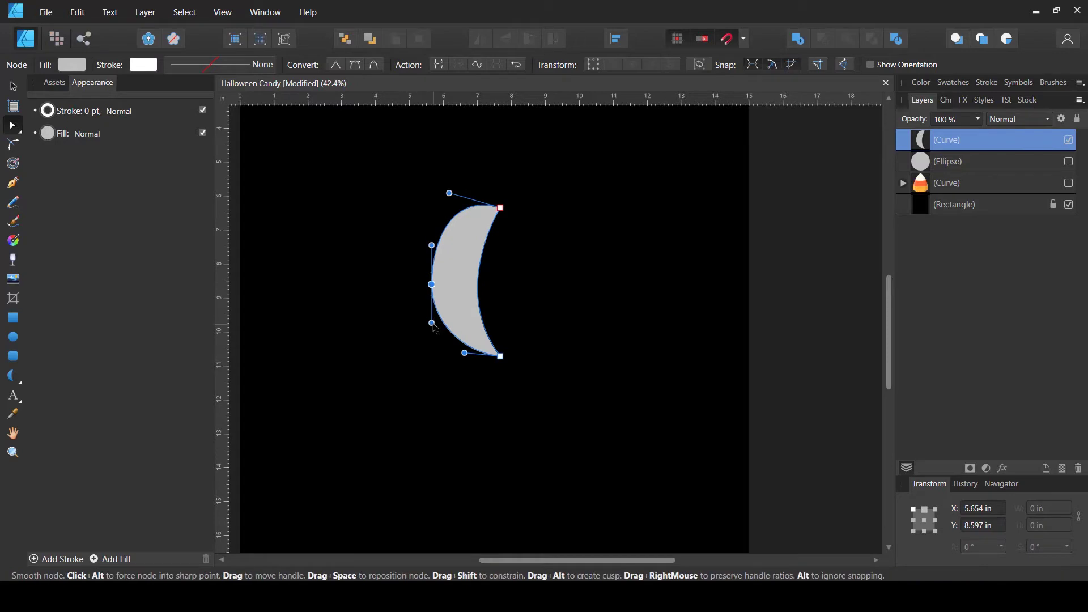
Delete the crescent's outer middle node and extend the top and bottom handles outward to form one smooth outer curve
mouse_move(437, 322)
left_mouse_down()
mouse_move(446, 333)
mouse_move(442, 323)
left_mouse_up()
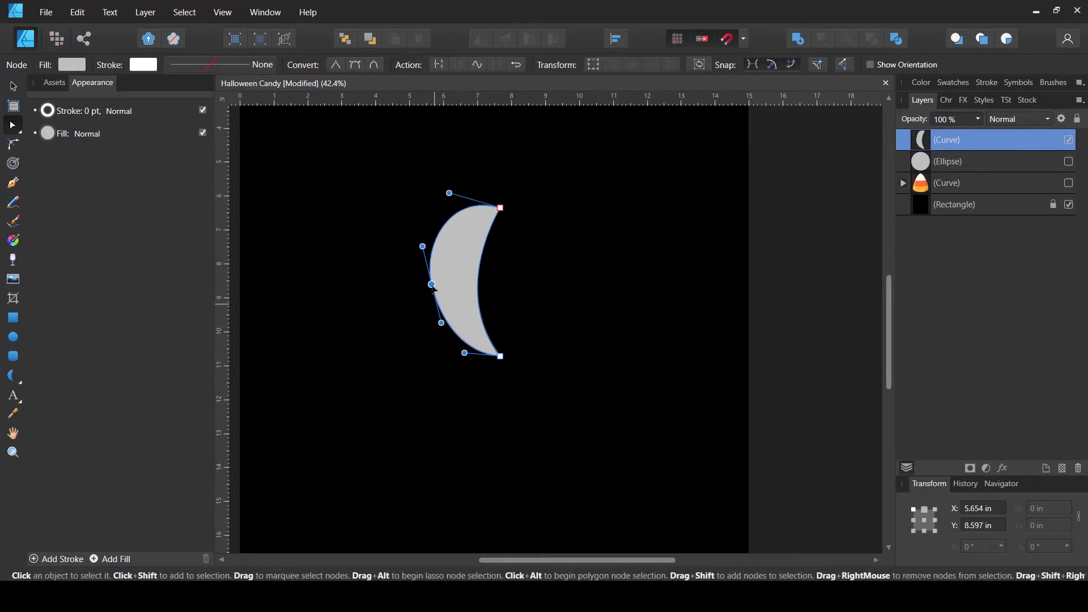
key("Delete")
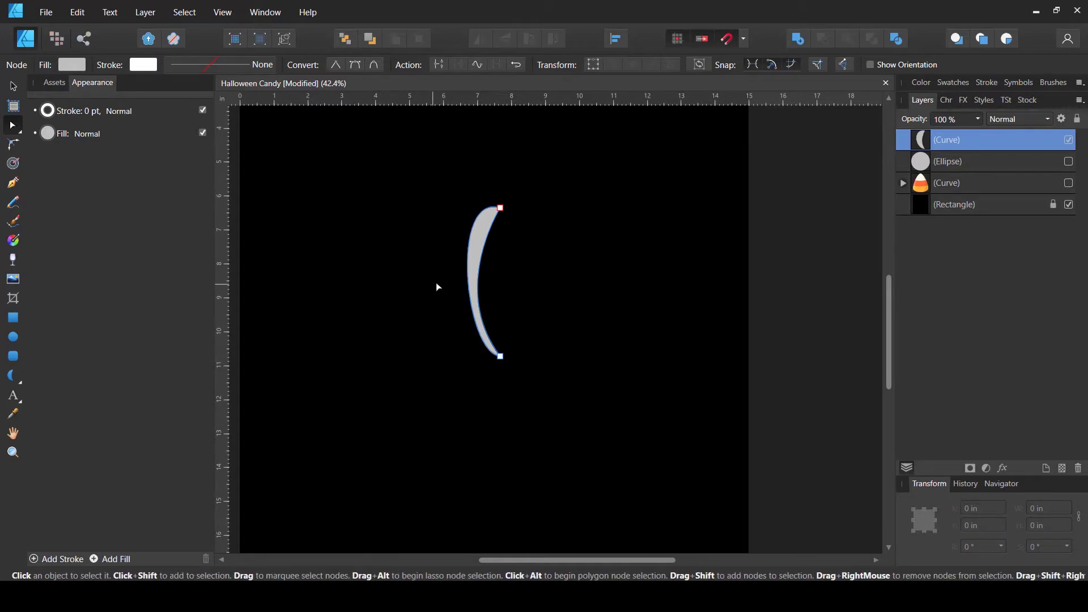
left_click_drag(449, 193, 396, 198)
left_click_drag(464, 353, 423, 347)
mouse_move(395, 198)
left_mouse_down()
mouse_move(384, 199)
mouse_move(394, 195)
left_mouse_up()
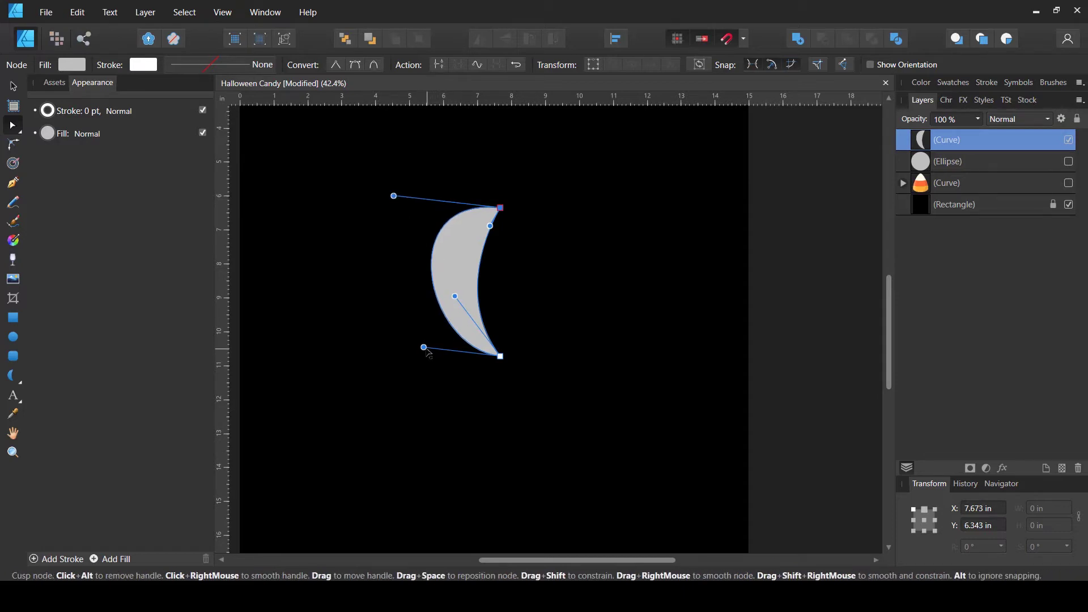
left_click_drag(424, 347, 424, 340)
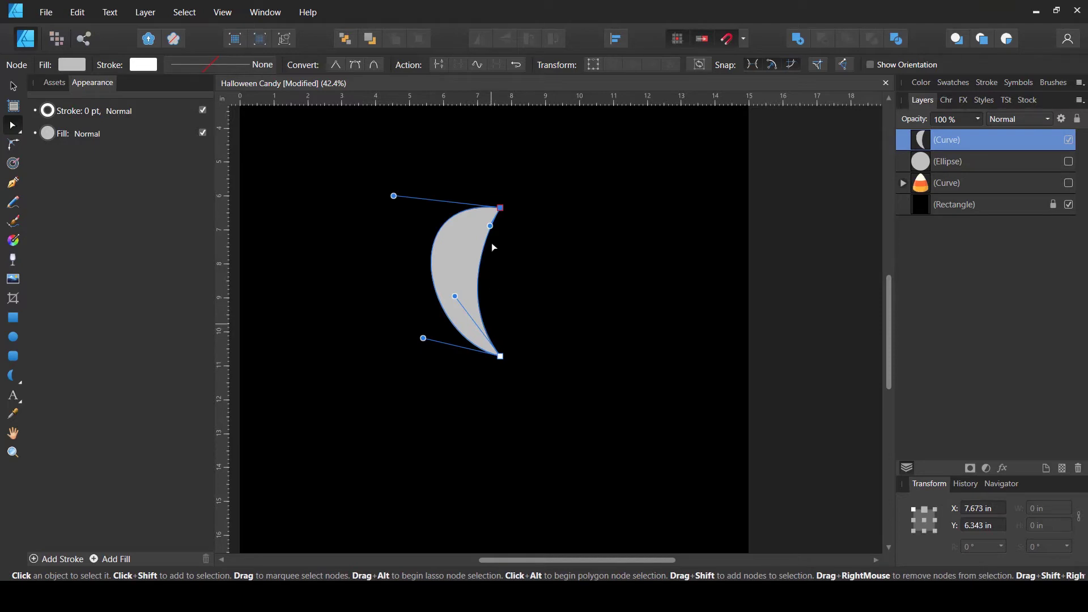
left_click_drag(394, 195, 395, 192)
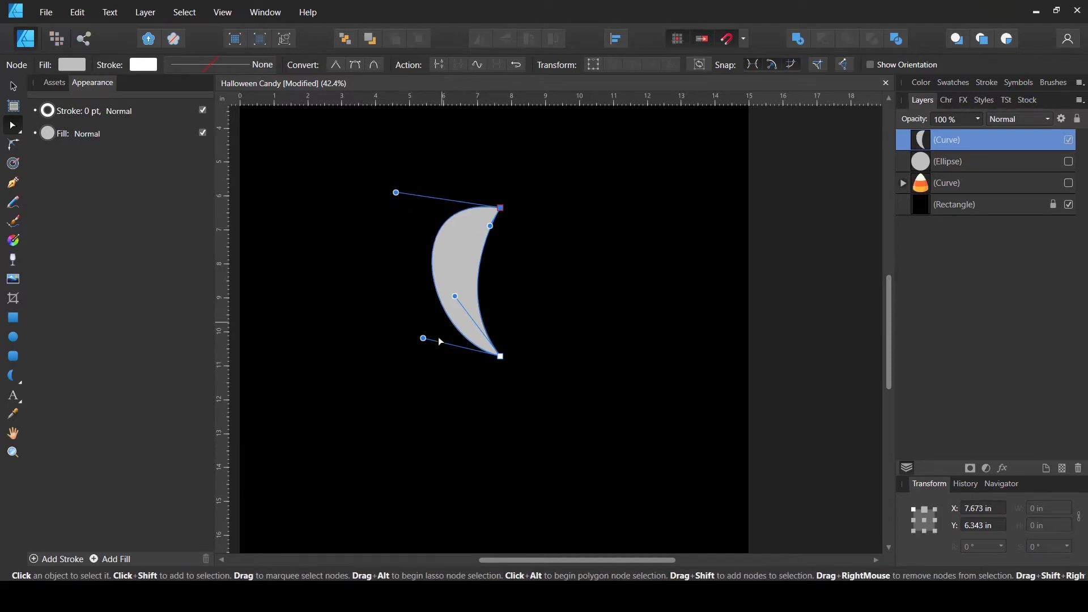
Refine the crescent's curvature by adjusting the bottom node's outer handle and the top node's inner handle toward the outer side
left_click_drag(423, 338, 426, 344)
left_click(452, 285)
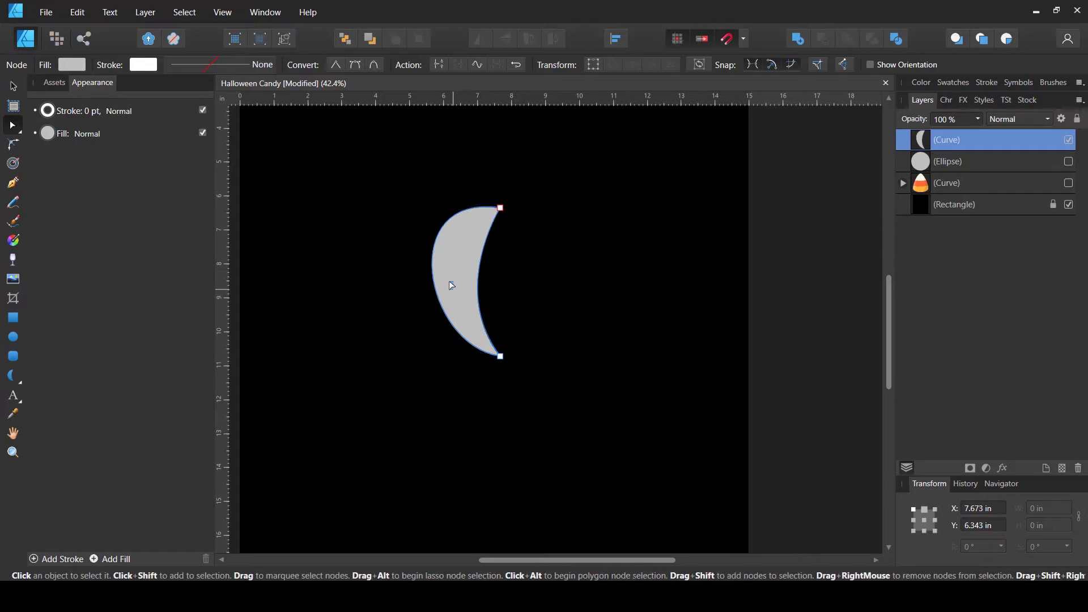
left_click(486, 231)
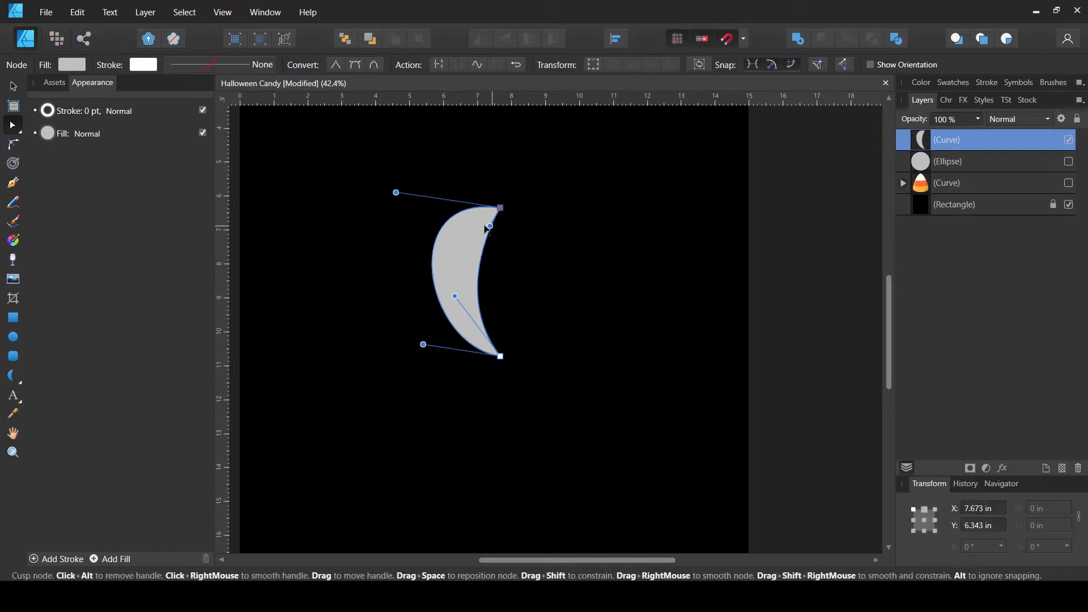
mouse_move(486, 230)
left_mouse_down()
mouse_move(456, 226)
mouse_move(477, 224)
left_mouse_up()
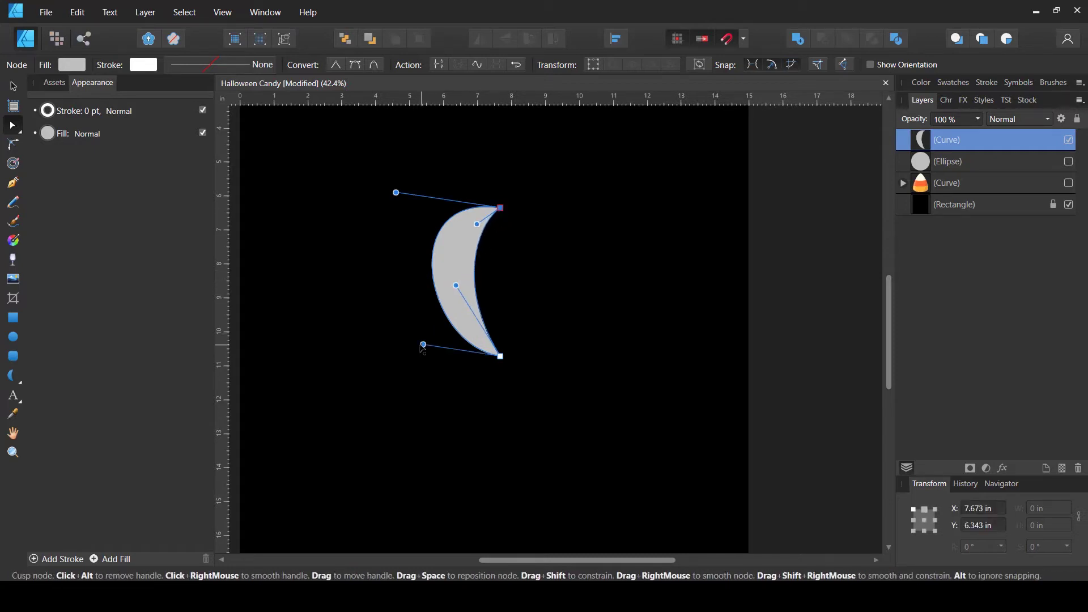
left_click_drag(423, 346, 413, 340)
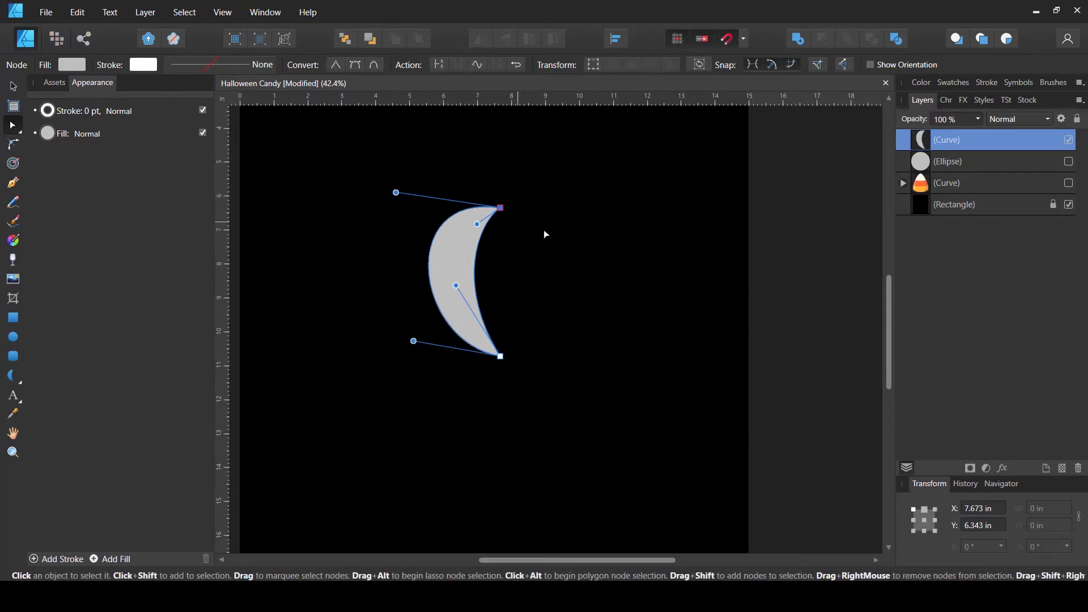
scroll(508, 281, "down", 2)
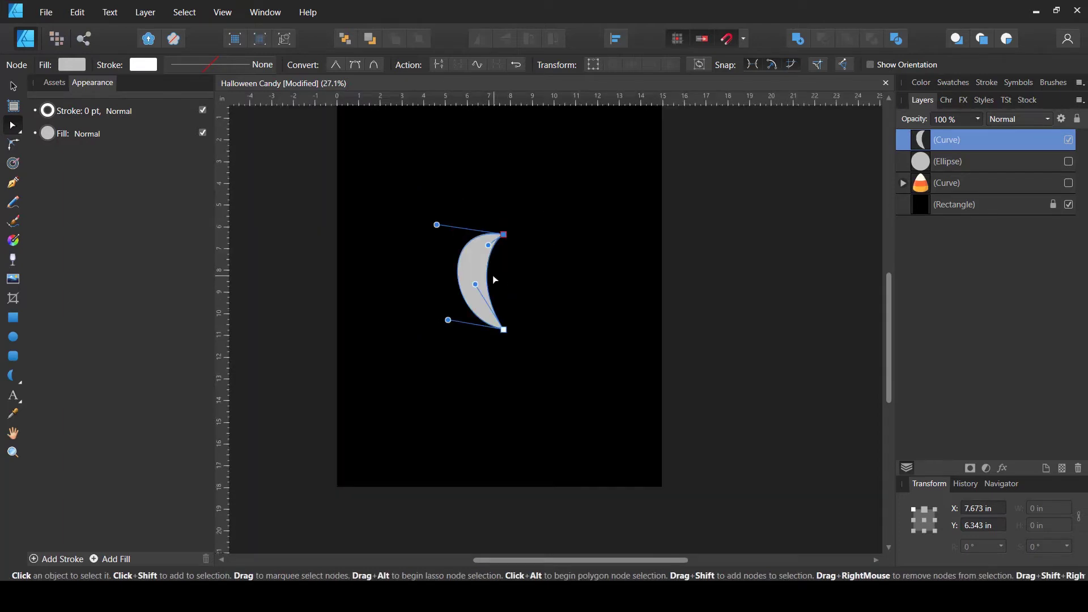
Move the crescent's transform origin from its center exactly onto its bottom tip
left_click(12, 87)
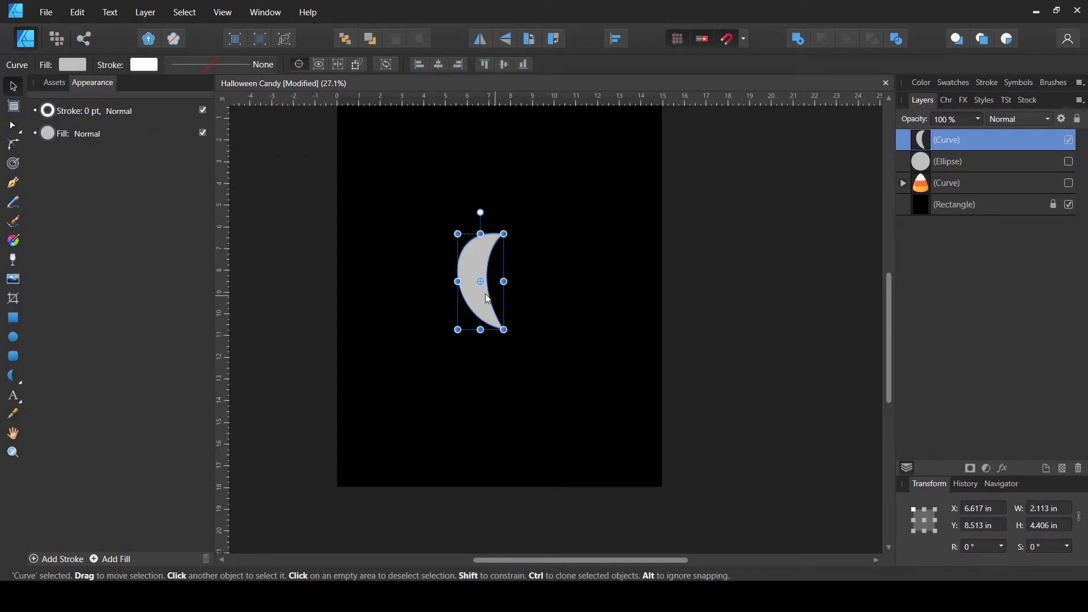
scroll(482, 287, "up", 2)
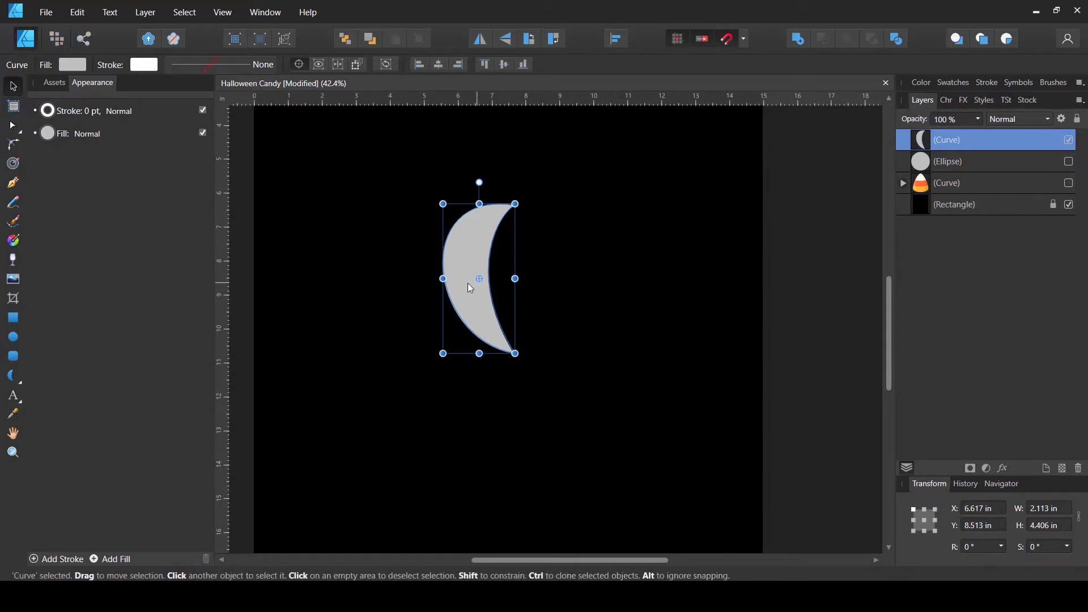
left_click(300, 65)
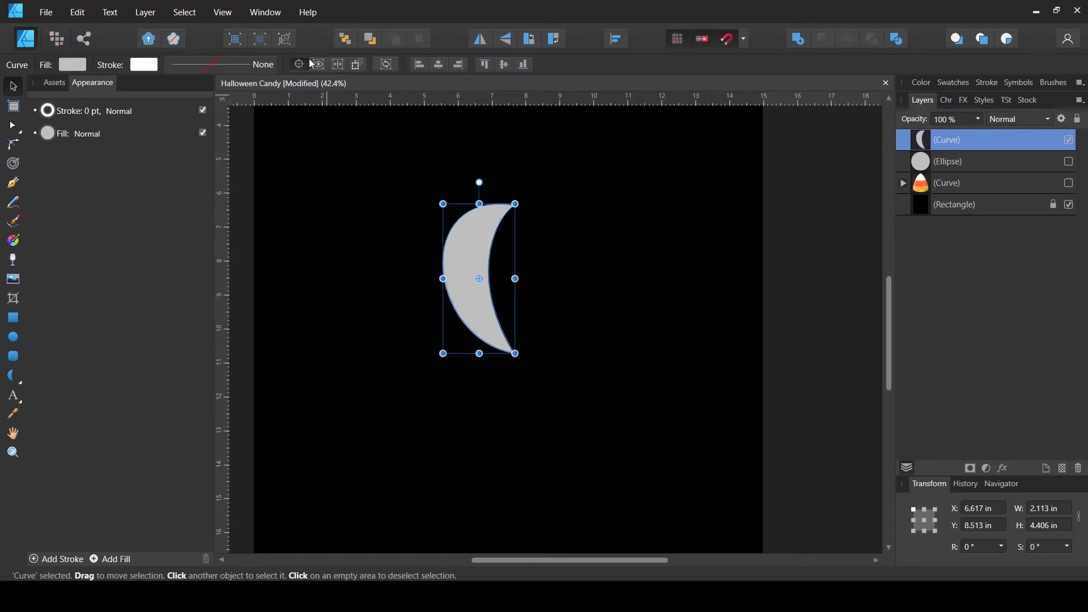
left_click(301, 65)
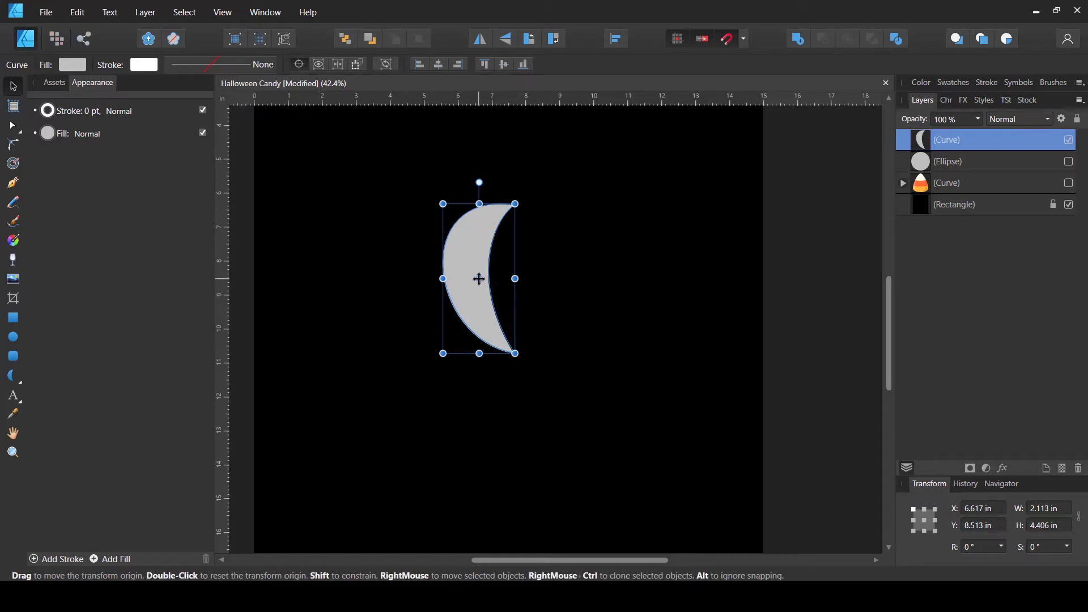
left_click_drag(479, 278, 515, 356)
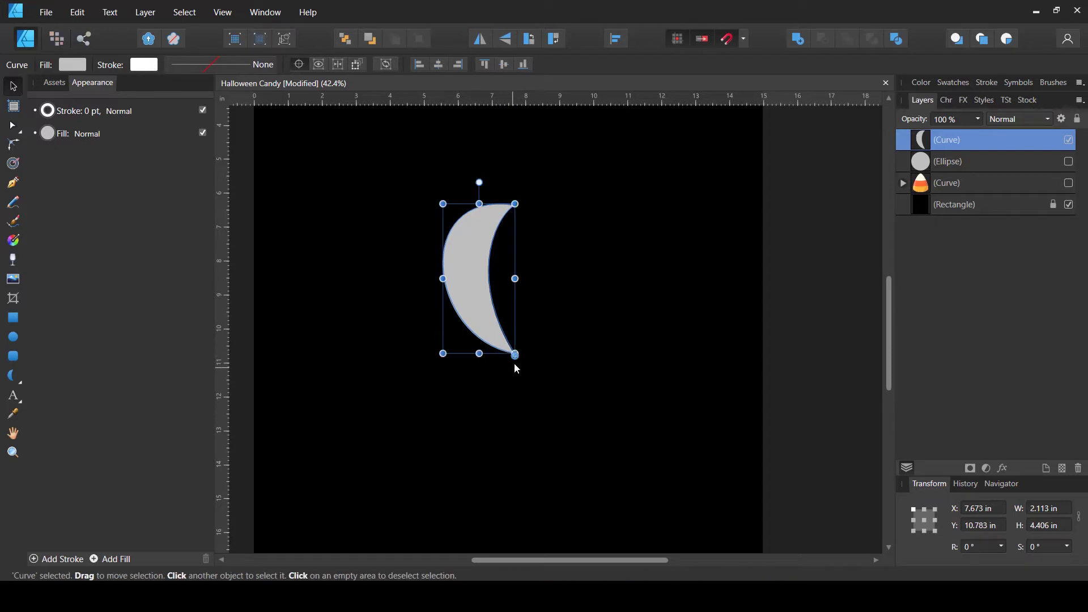
scroll(516, 364, "up", 2)
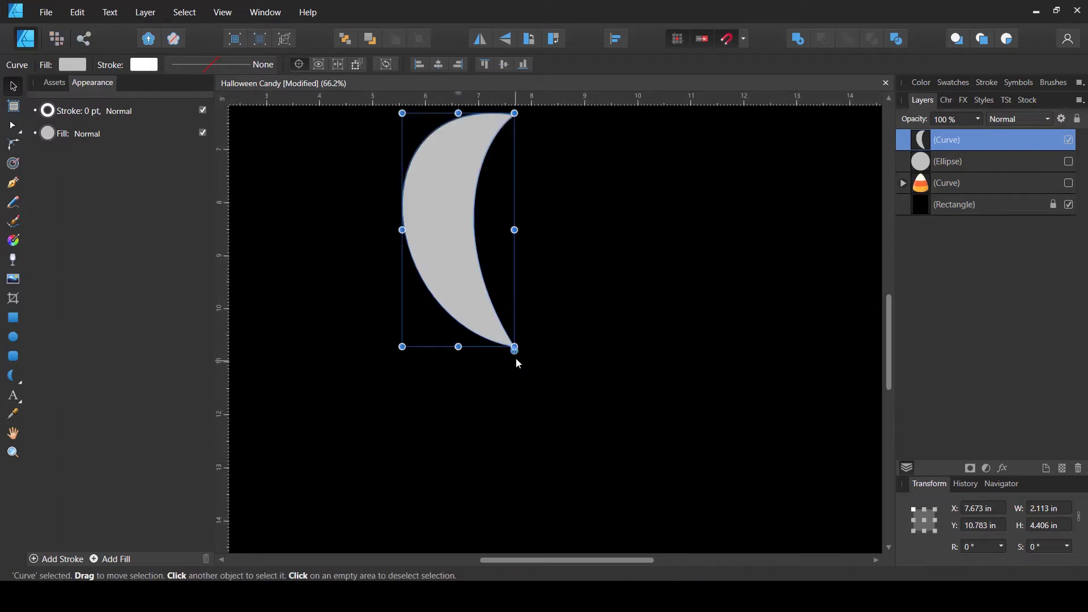
left_click_drag(514, 350, 514, 347)
left_click(516, 363)
scroll(515, 363, "down", 2)
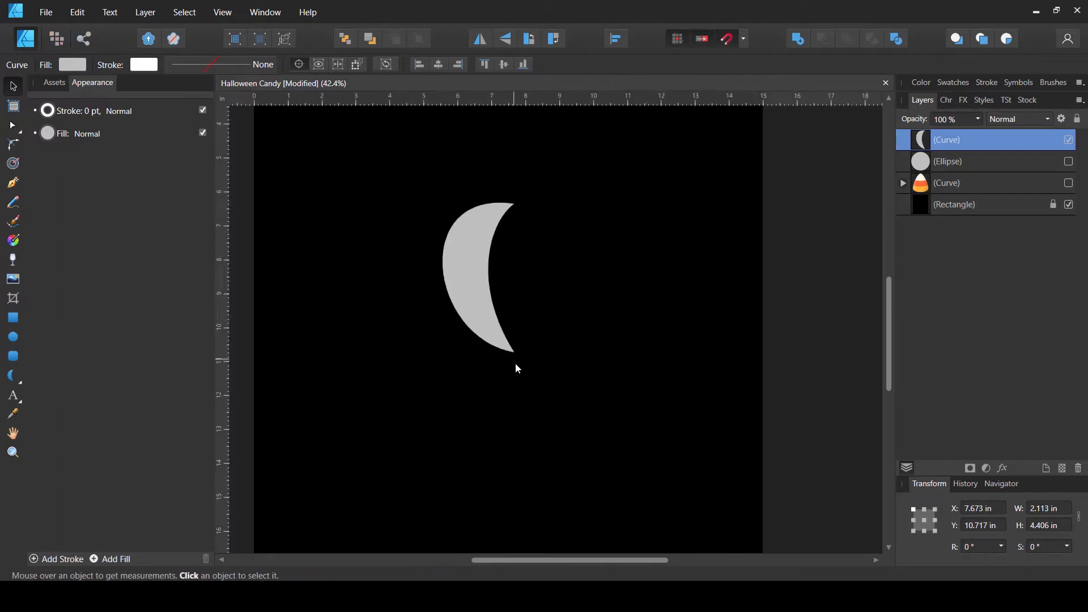
left_click(502, 329)
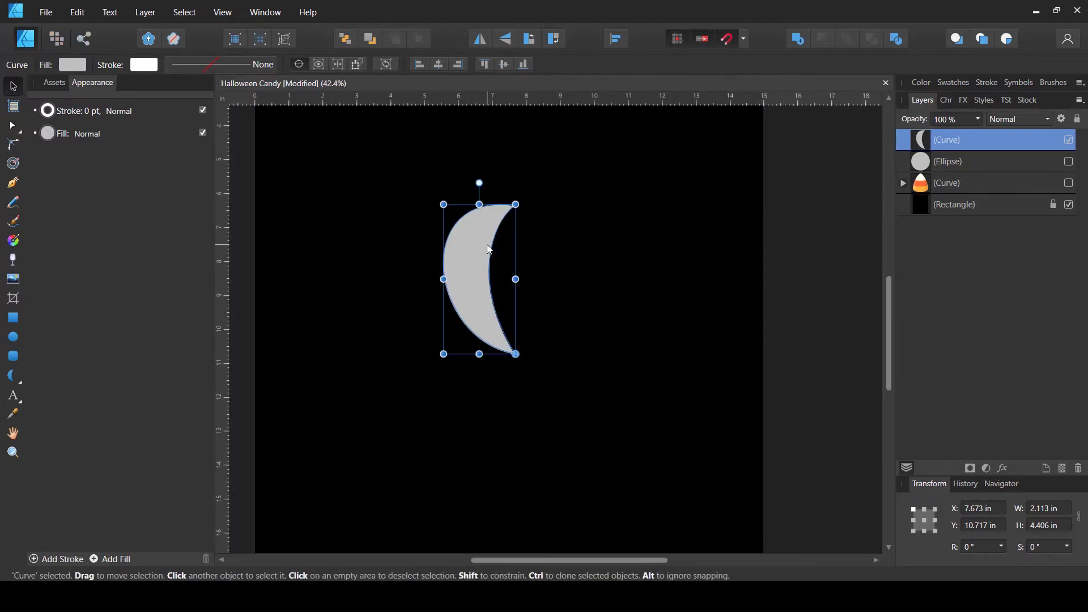
Duplicate the crescent, rotate the copy 60° clockwise about the bottom tip, and repeat the duplication four times to form a six-blade swirl
key("ctrl+j")
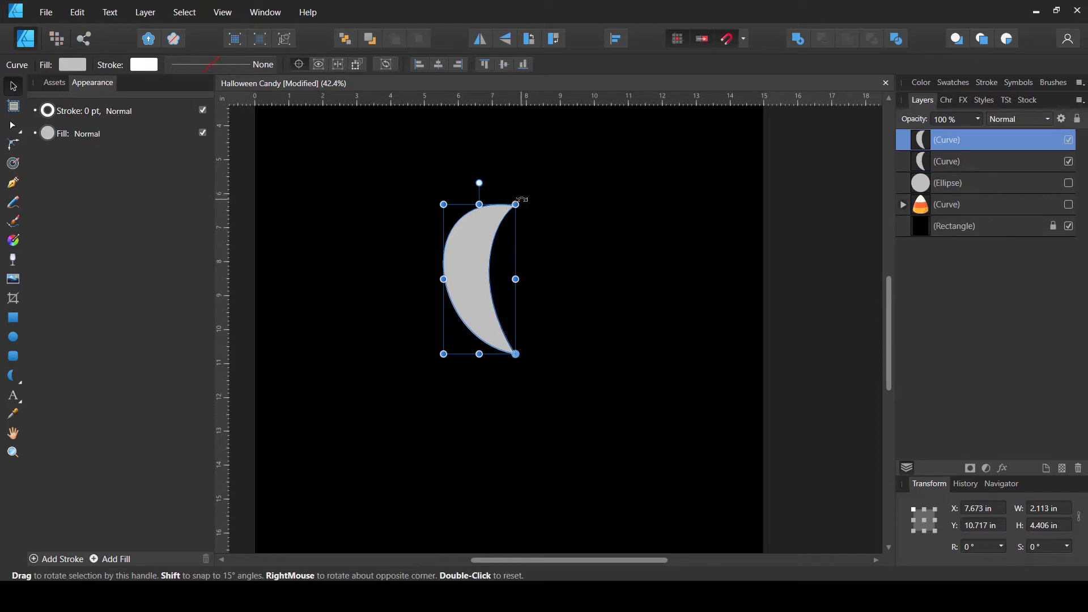
left_click_drag(521, 200, 627, 292)
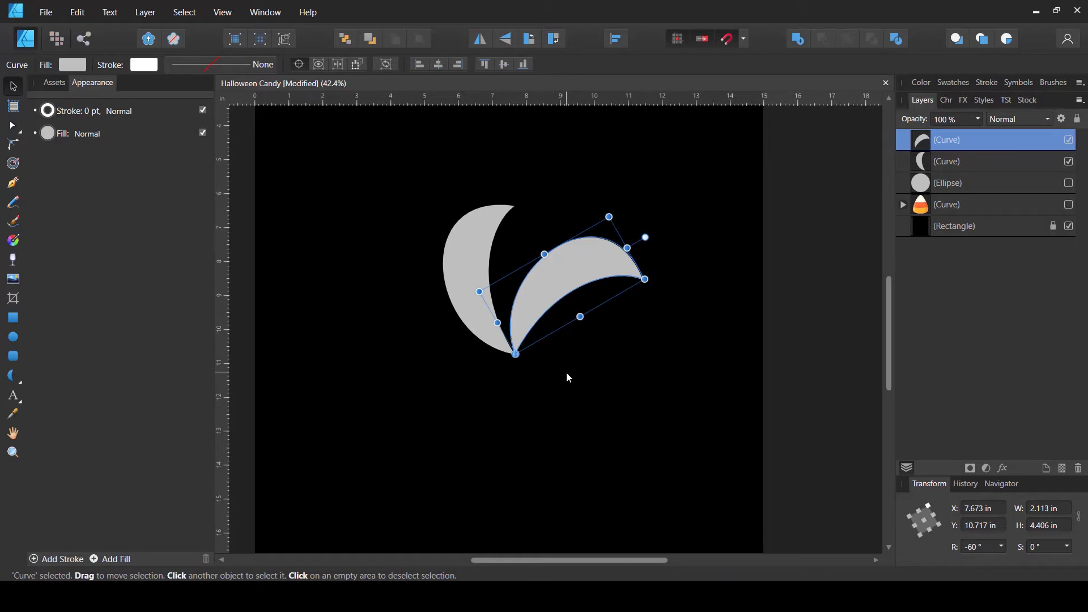
scroll(566, 372, "down", 1)
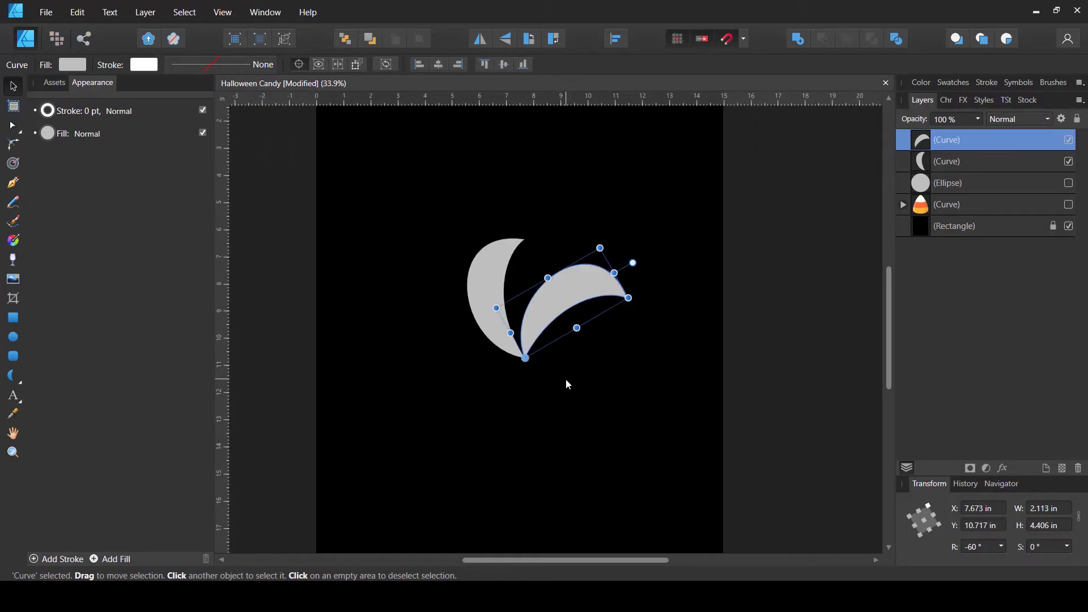
key("ctrl+j")
key("ctrl+j")
key("ctrl+j")
key("ctrl+j")
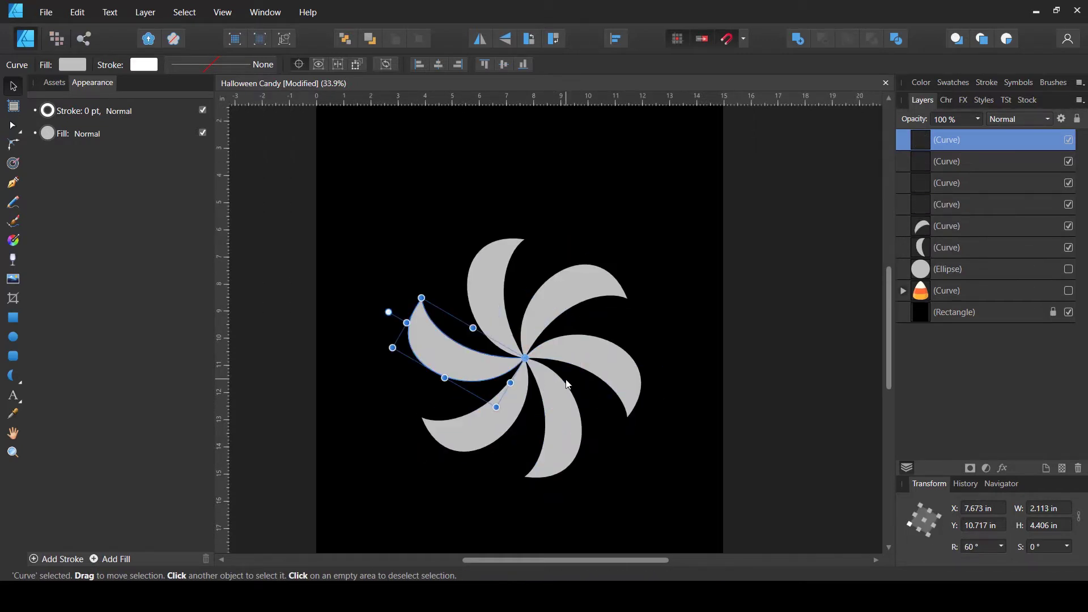
Group the six crescent curves together
key("a")
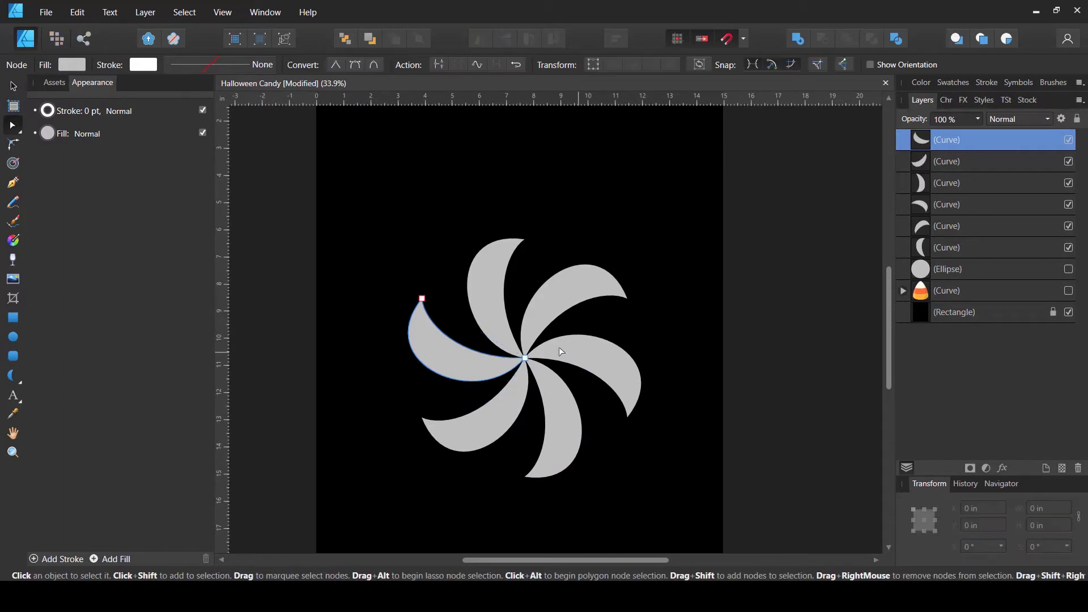
left_click(239, 207)
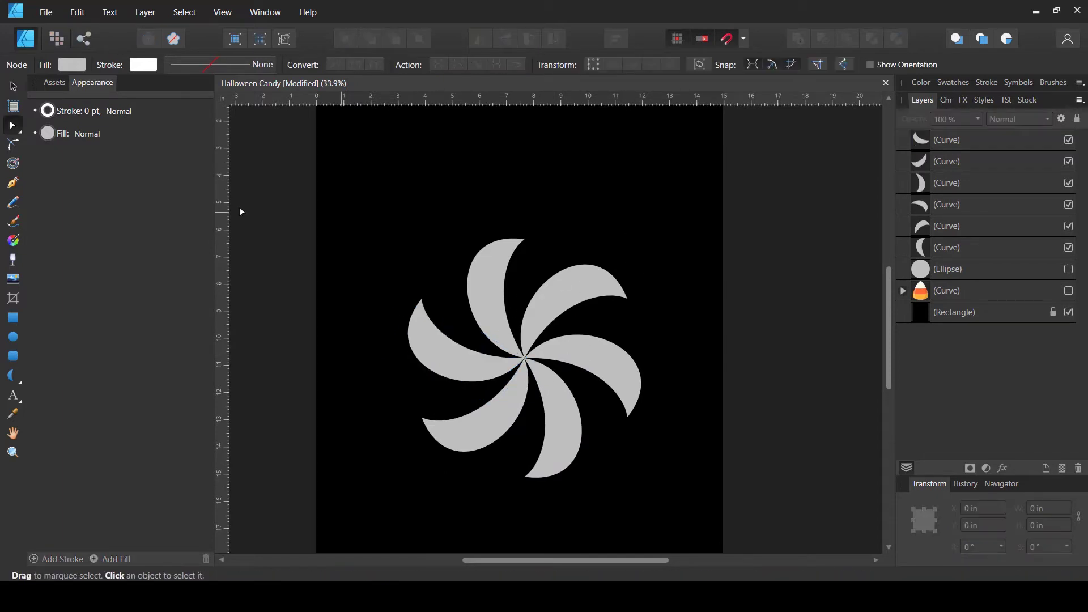
left_click(13, 85)
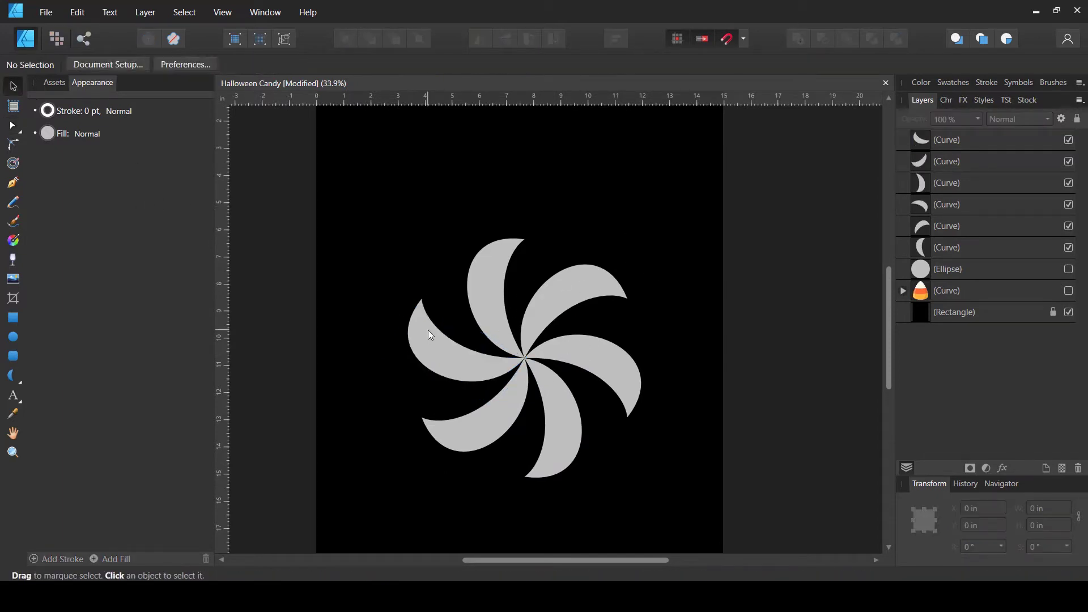
left_click(957, 140)
left_click(957, 247, "shift")
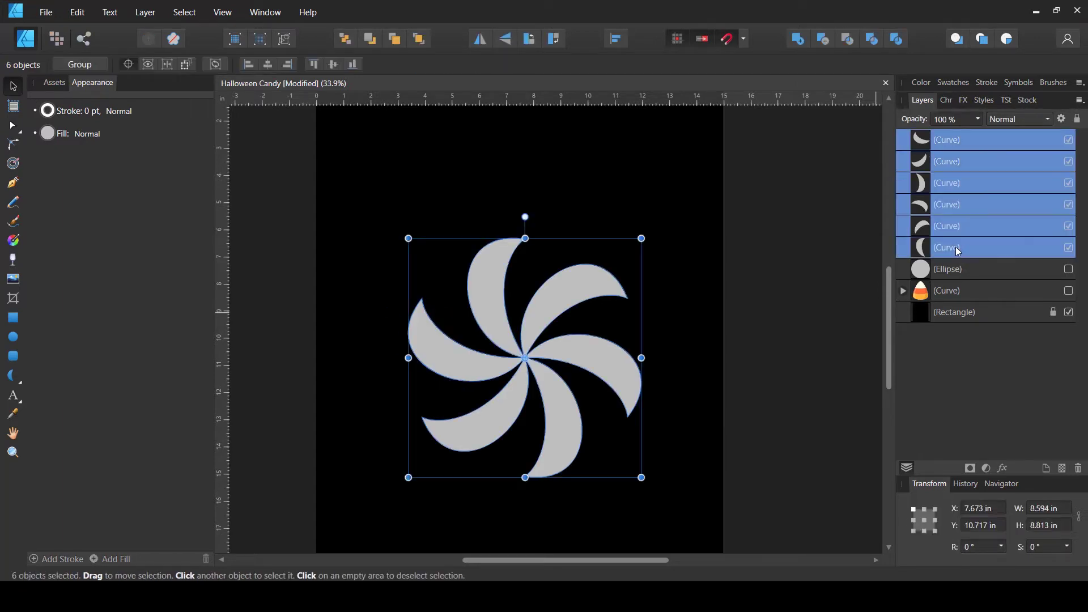
key("ctrl+g")
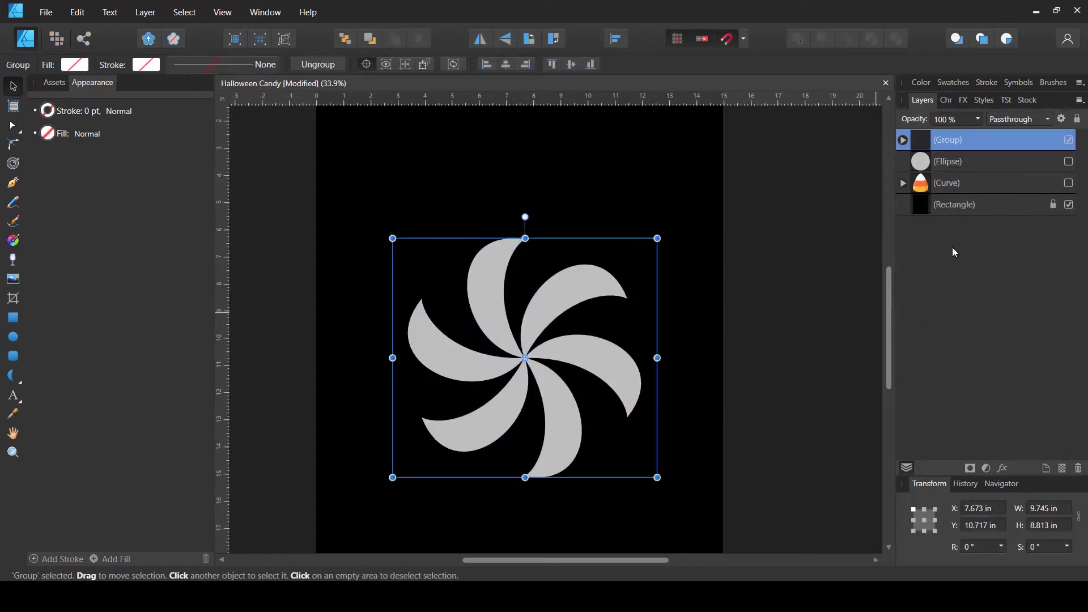
Show the hidden gray circle and center the crescent group on it horizontally and vertically
left_click(1069, 163)
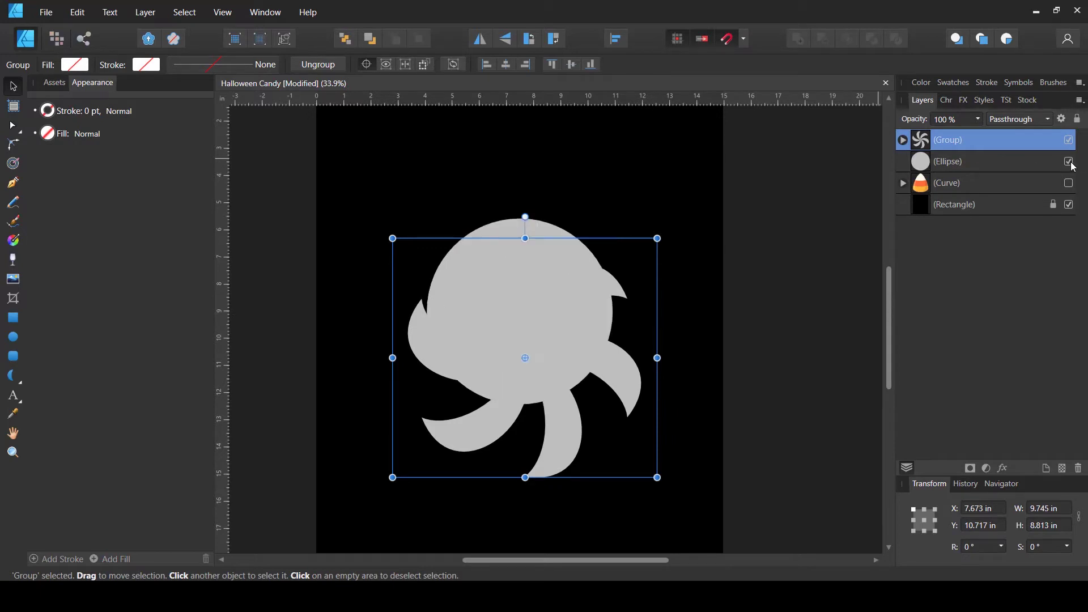
left_click(975, 161)
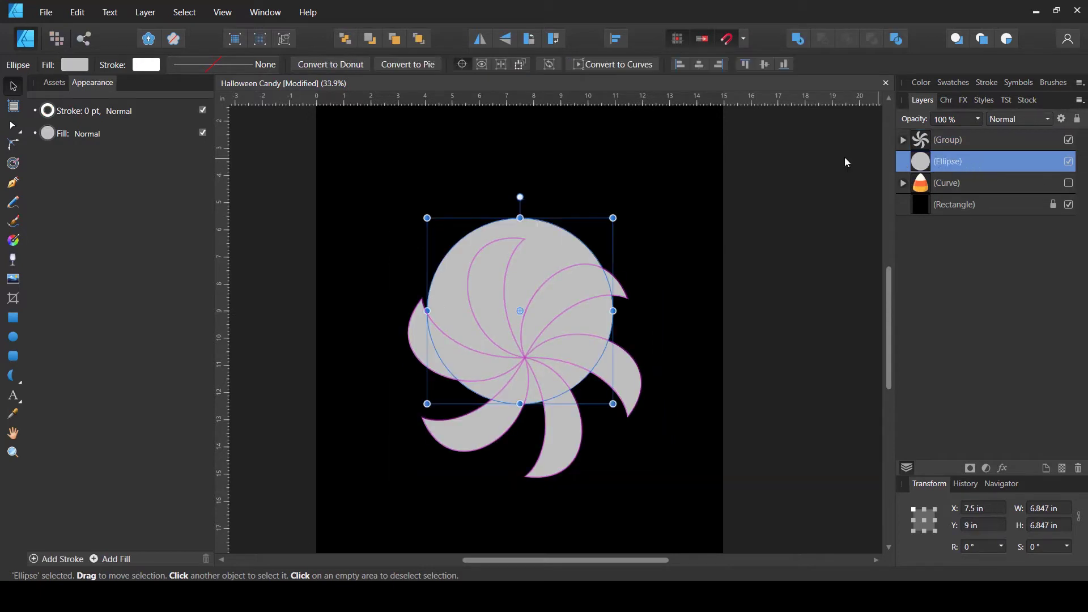
left_click(942, 138)
left_click(506, 64)
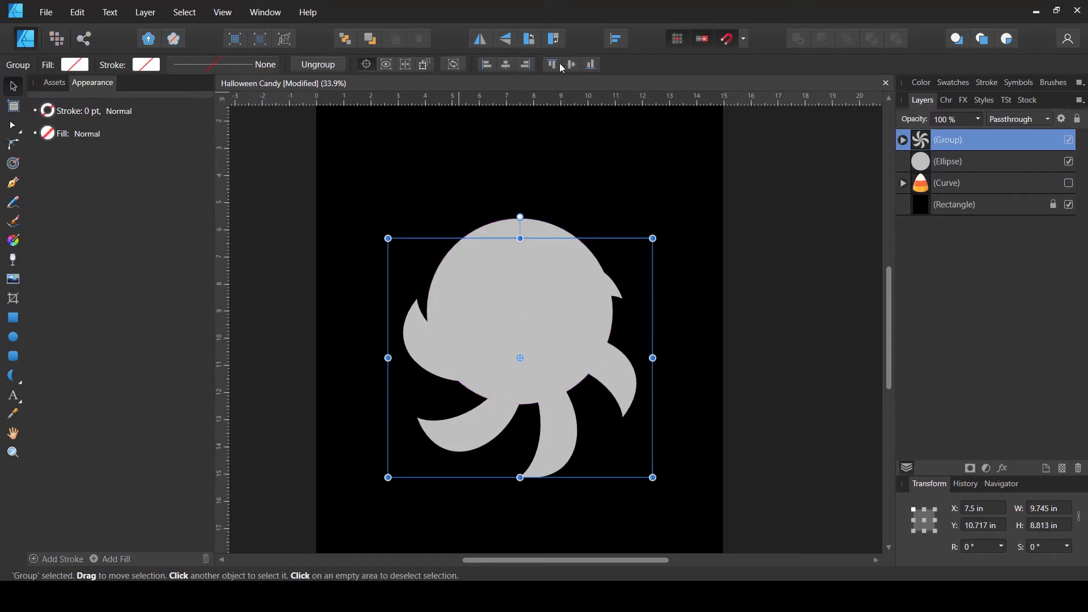
left_click(571, 65)
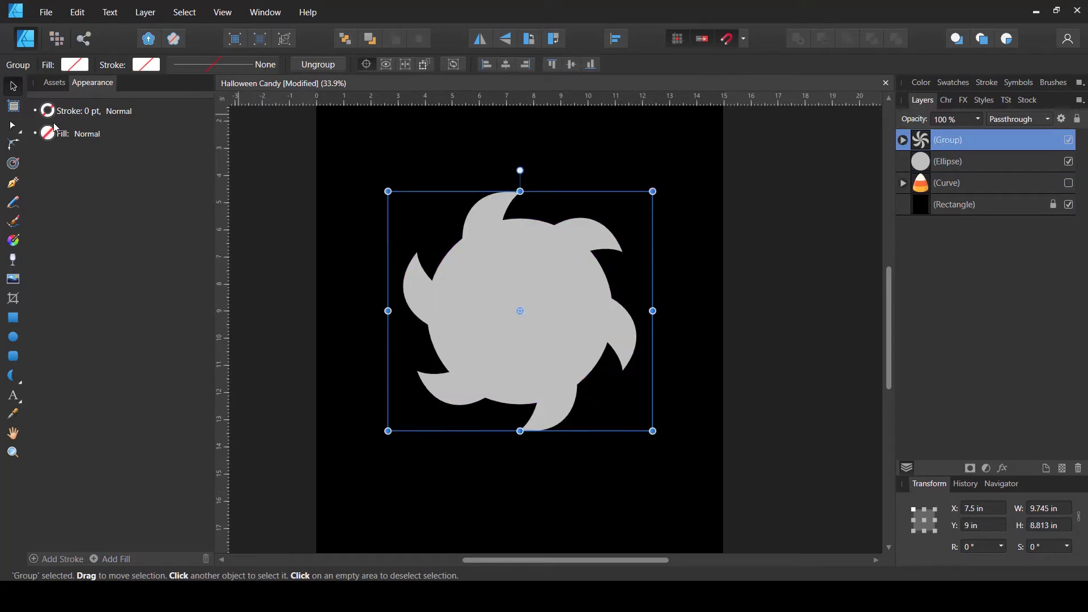
Recolor all six crescents in the group bright orange, with hue 20, saturation 100 and a slightly reduced lightness
left_click(79, 67)
left_click(903, 140)
left_click(903, 139)
left_click(954, 162)
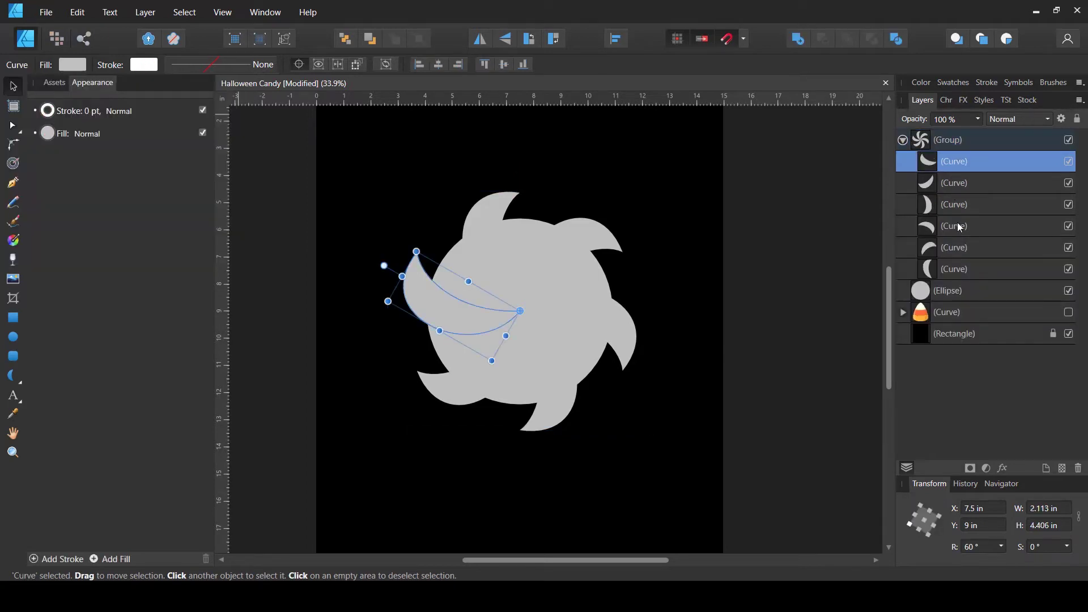
left_click(958, 267, "shift")
left_click(48, 134)
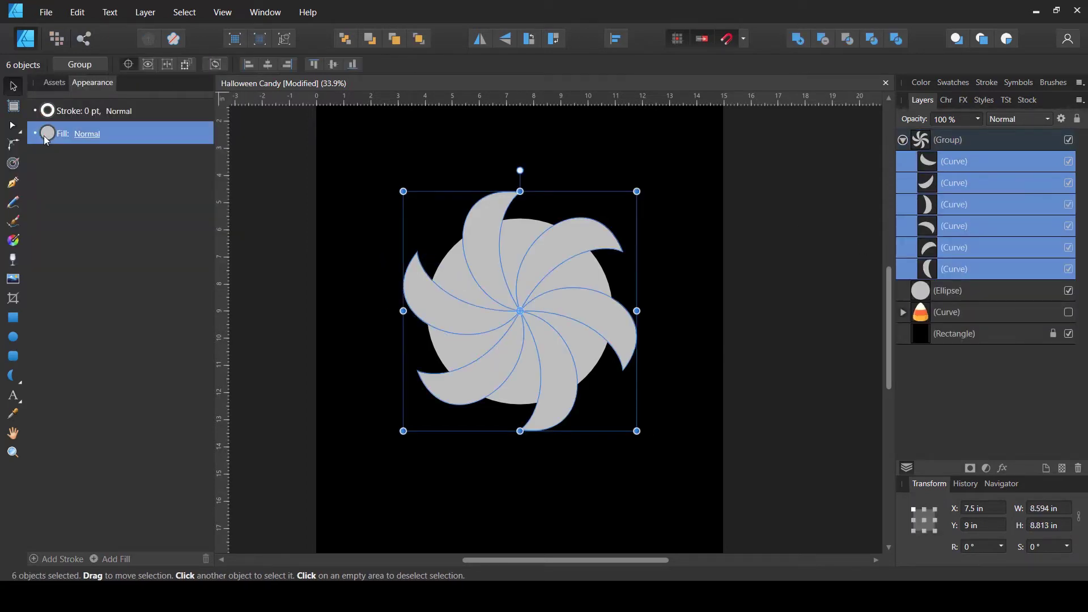
left_click_drag(89, 219, 137, 237)
left_click_drag(50, 210, 40, 203)
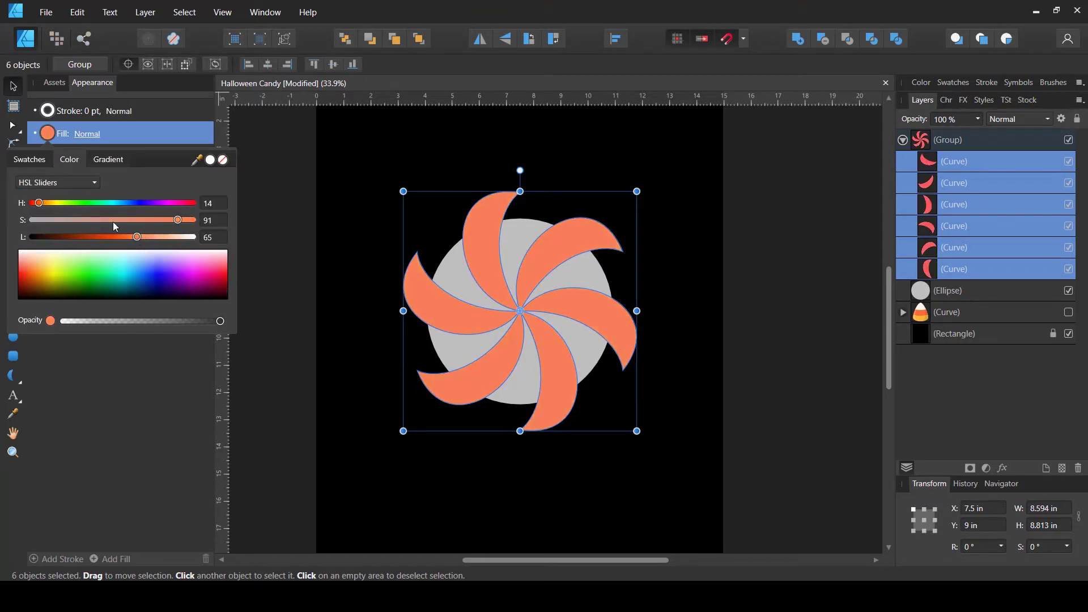
left_click_drag(177, 220, 193, 220)
left_click(125, 237)
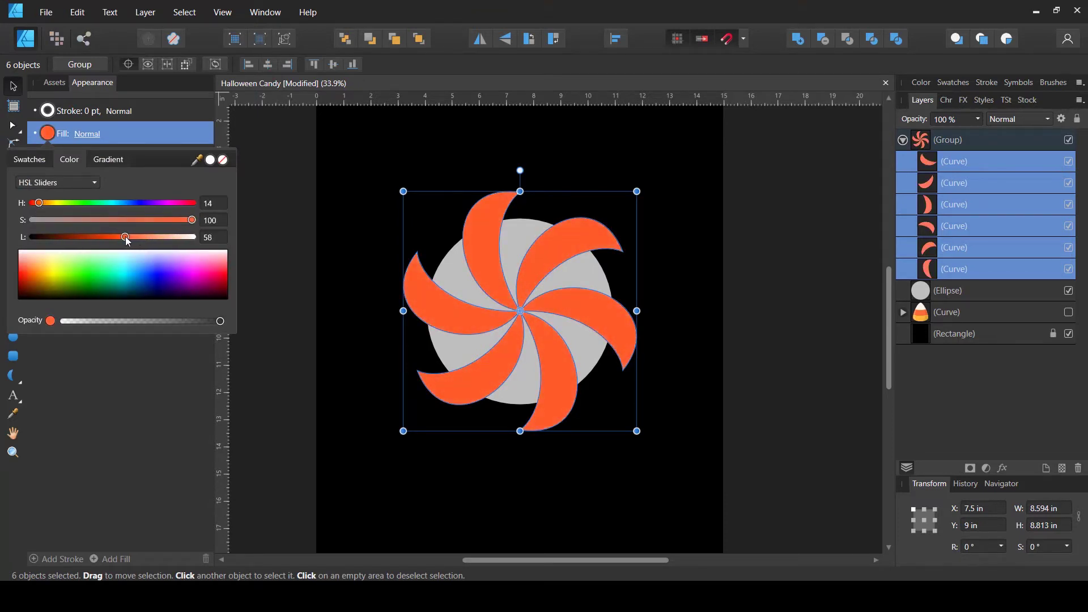
left_click_drag(43, 203, 46, 204)
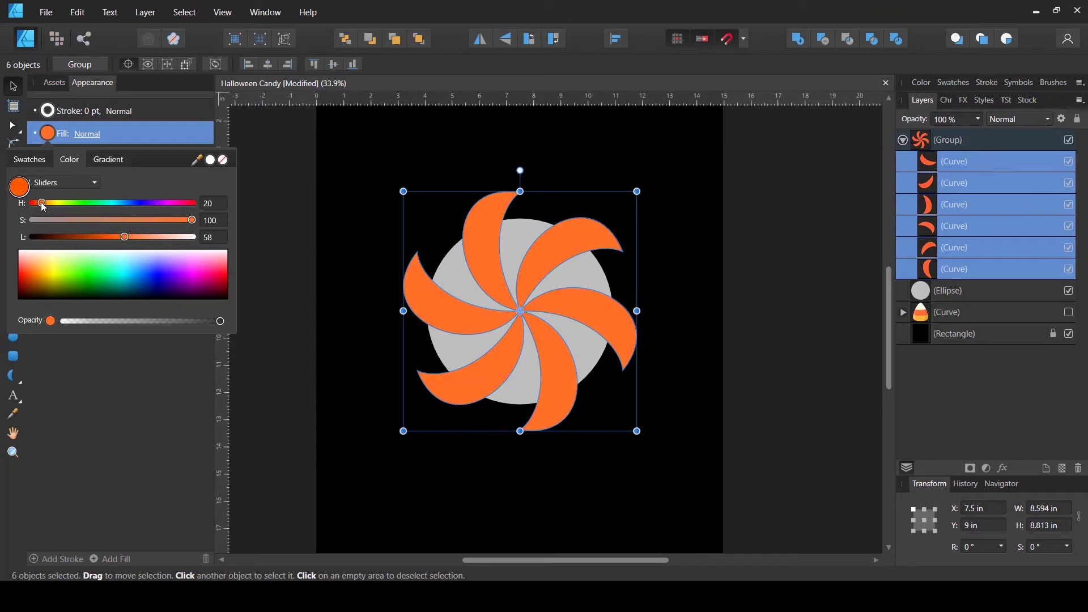
left_click_drag(124, 238, 121, 238)
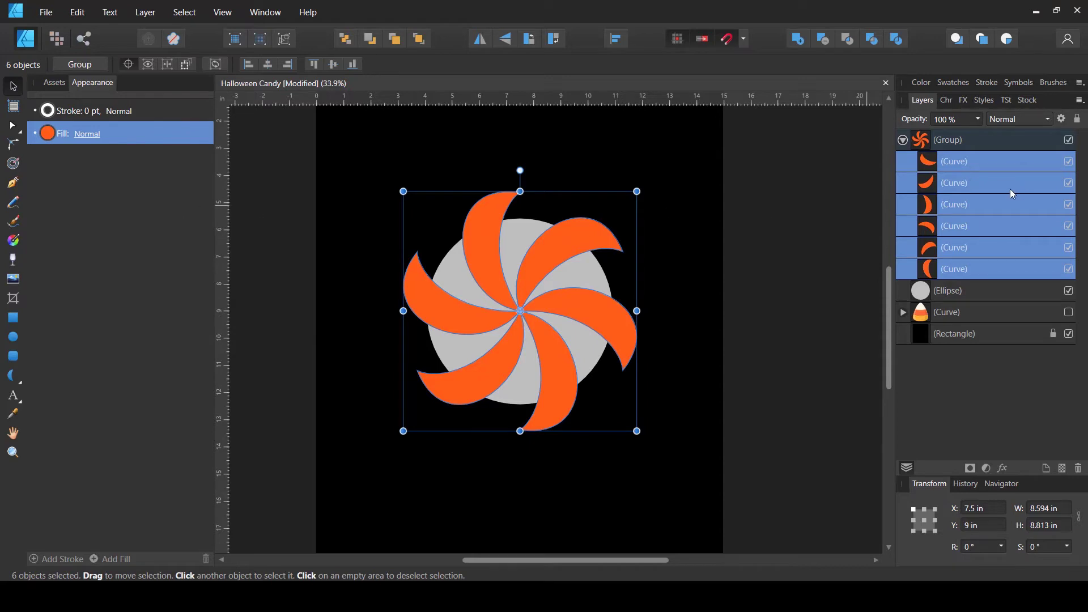
Nest the orange crescent group inside the gray circle so the blades are clipped to its outline
left_click(903, 140)
left_click(719, 157)
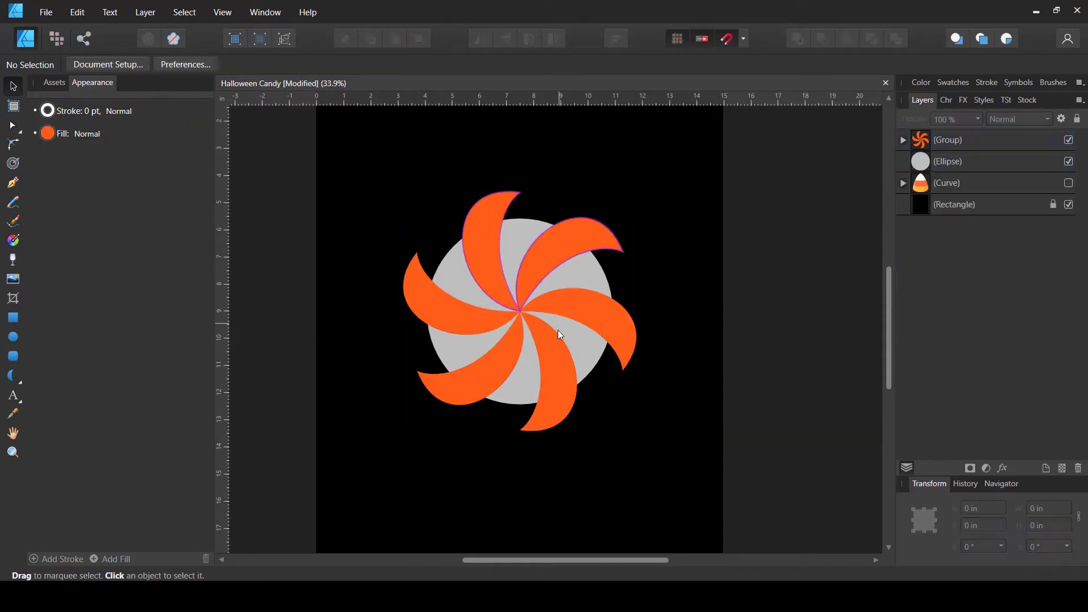
left_click(909, 147)
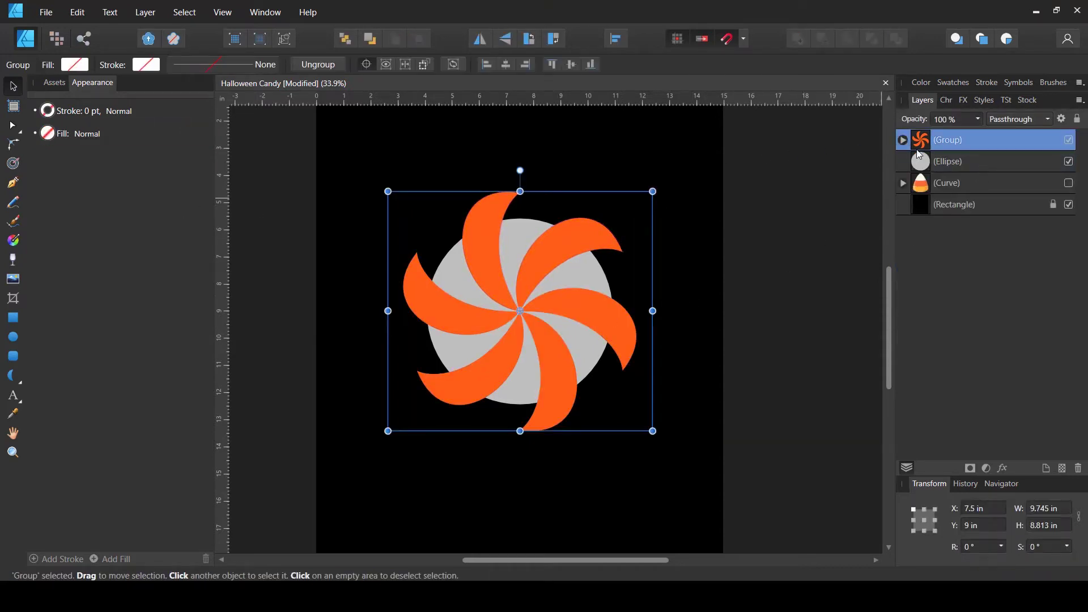
left_click_drag(919, 153, 940, 168)
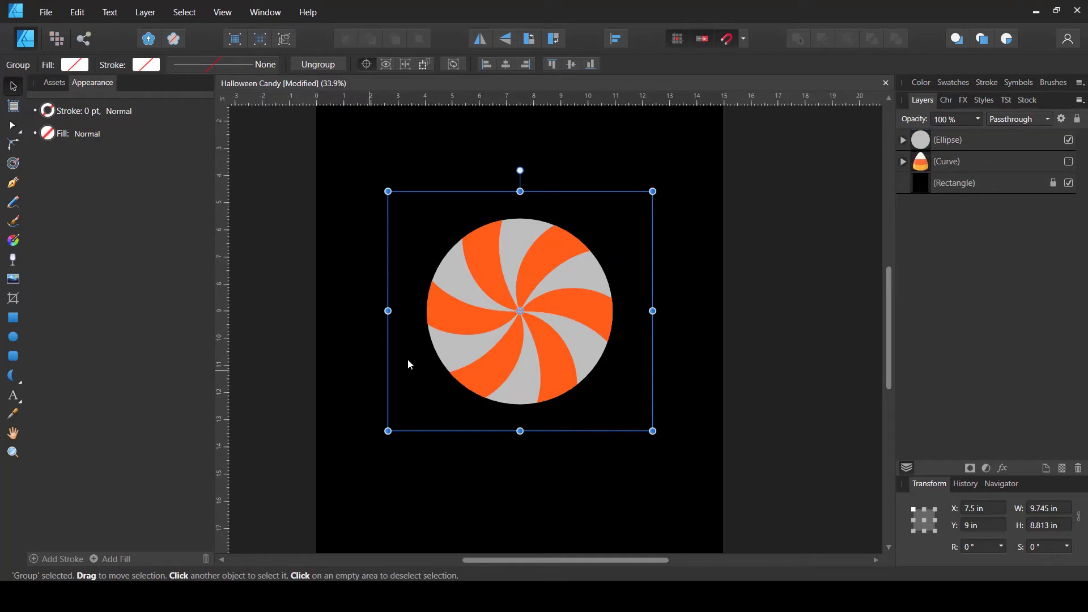
Shrink the orange crescent group inside the circle to about 8.85 by 8 in, keeping it centered
left_click(743, 297)
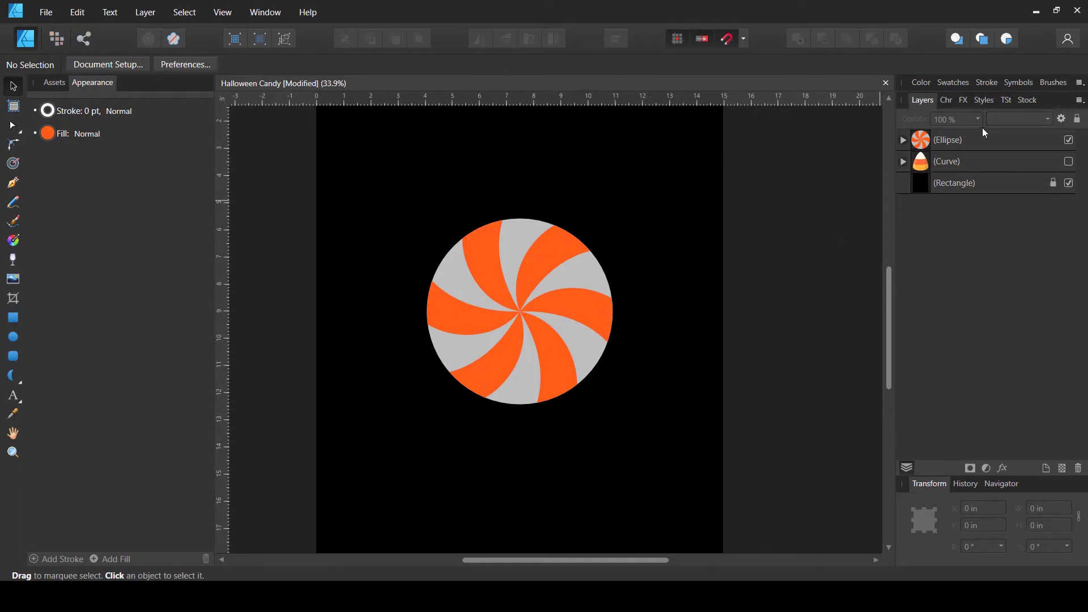
left_click(903, 140)
left_click(954, 165)
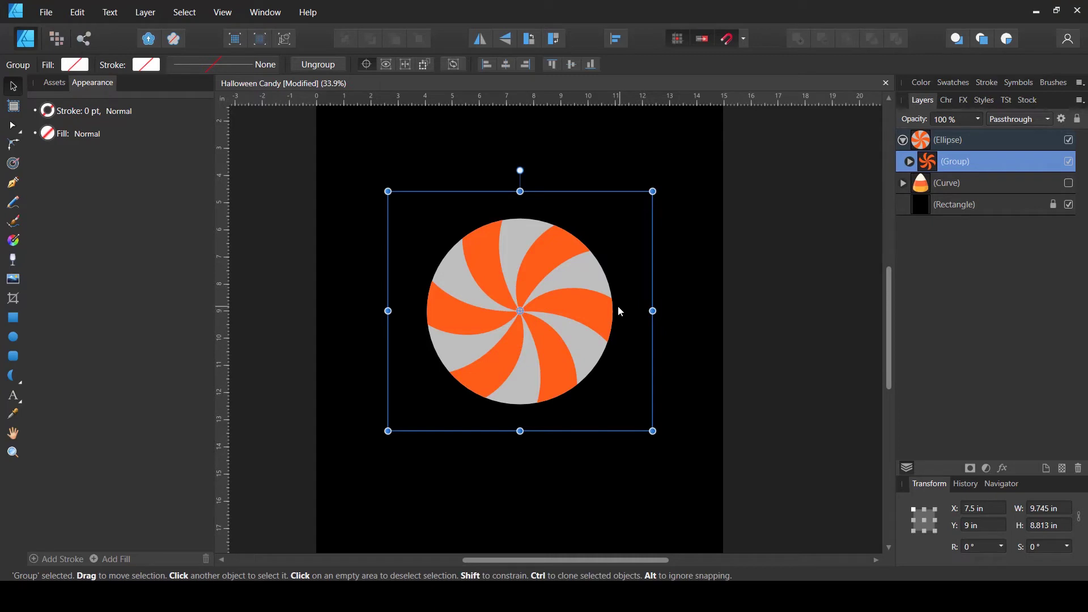
scroll(618, 305, "up", 1)
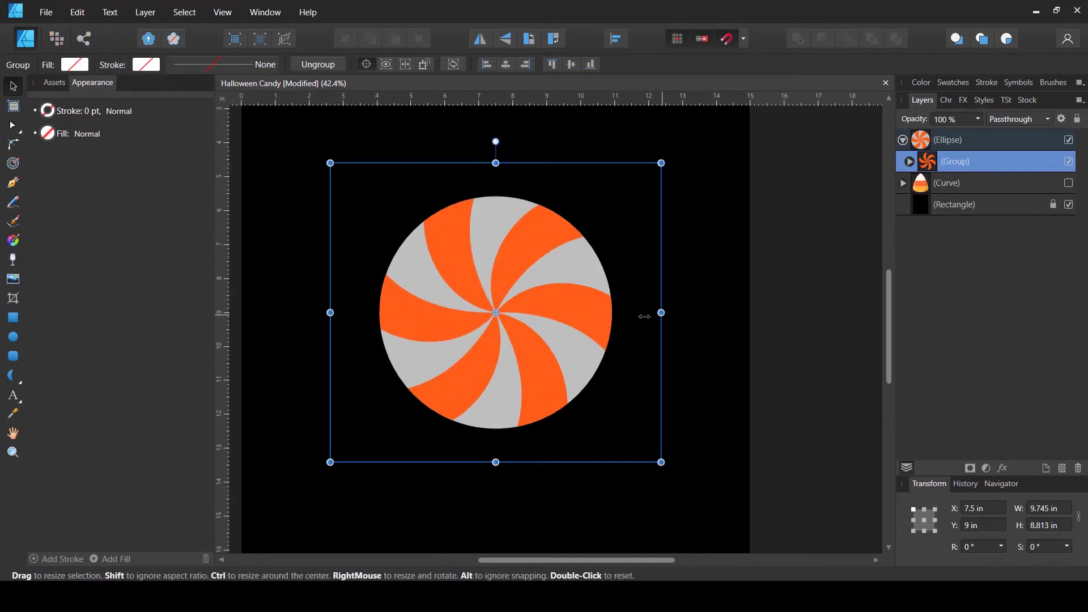
mouse_move(644, 315)
left_mouse_down()
mouse_move(622, 314)
mouse_move(800, 312)
mouse_move(629, 311)
mouse_move(750, 312)
mouse_move(621, 330)
mouse_move(643, 333)
left_mouse_up()
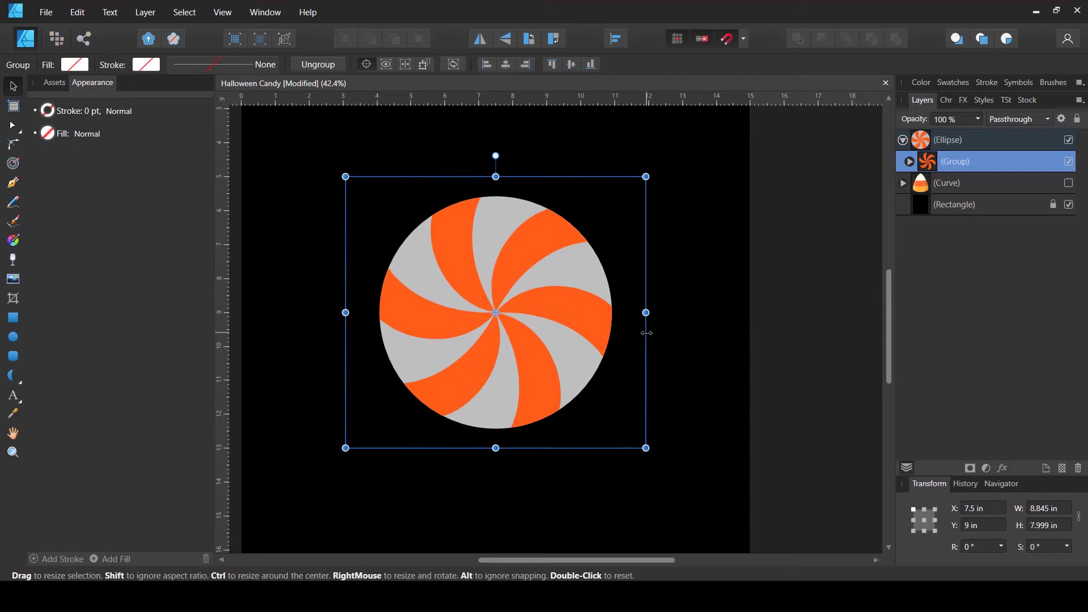
left_click(729, 288)
scroll(566, 304, "down", 2)
scroll(547, 309, "up", 1)
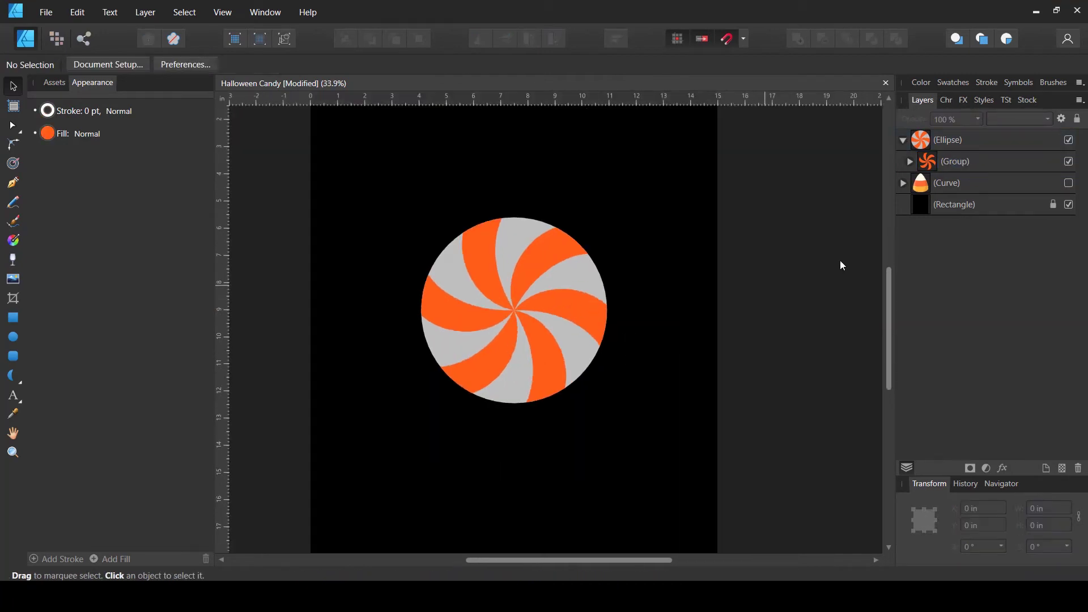
Enlarge the crescent group slightly around its center inside the circle
left_click(925, 173)
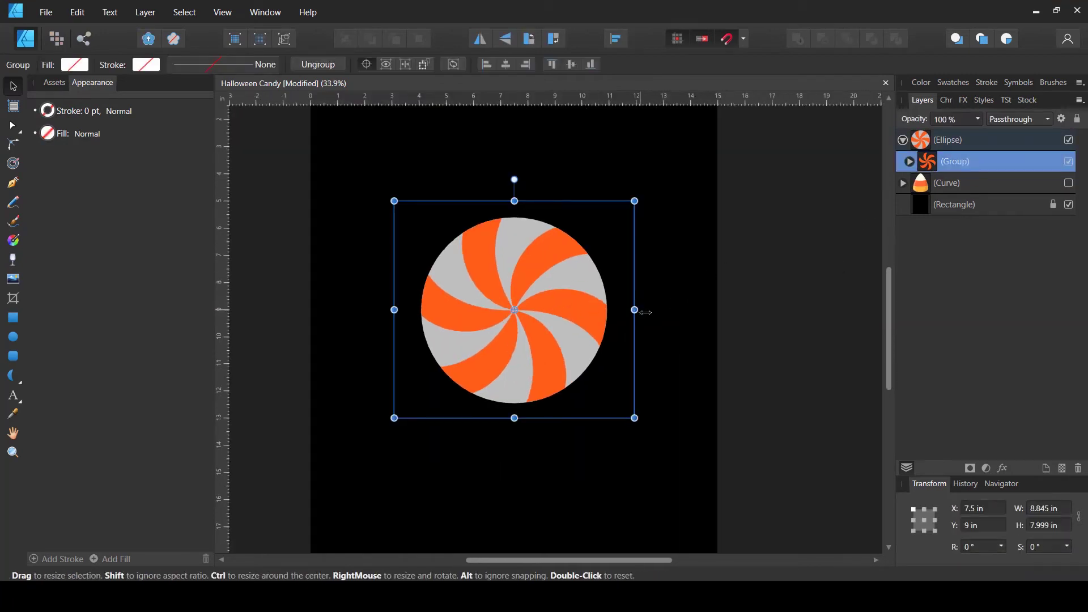
left_click_drag(647, 310, 650, 310)
left_click(696, 312)
scroll(696, 309, "up", 1)
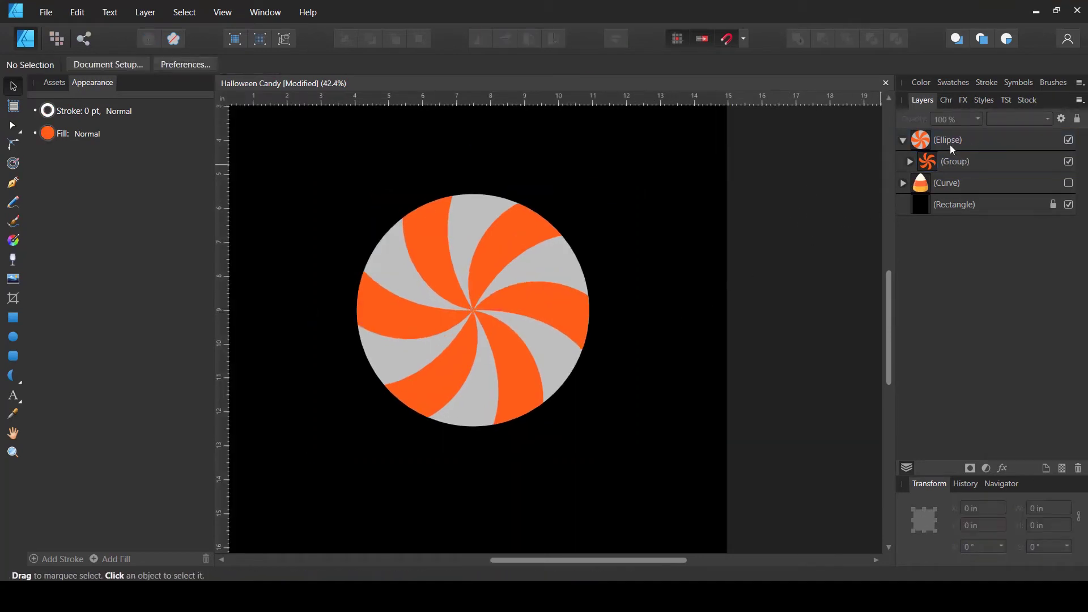
Recolor the gray circle behind the crescents dark red, with hue 0 and saturation 100
left_click(919, 142)
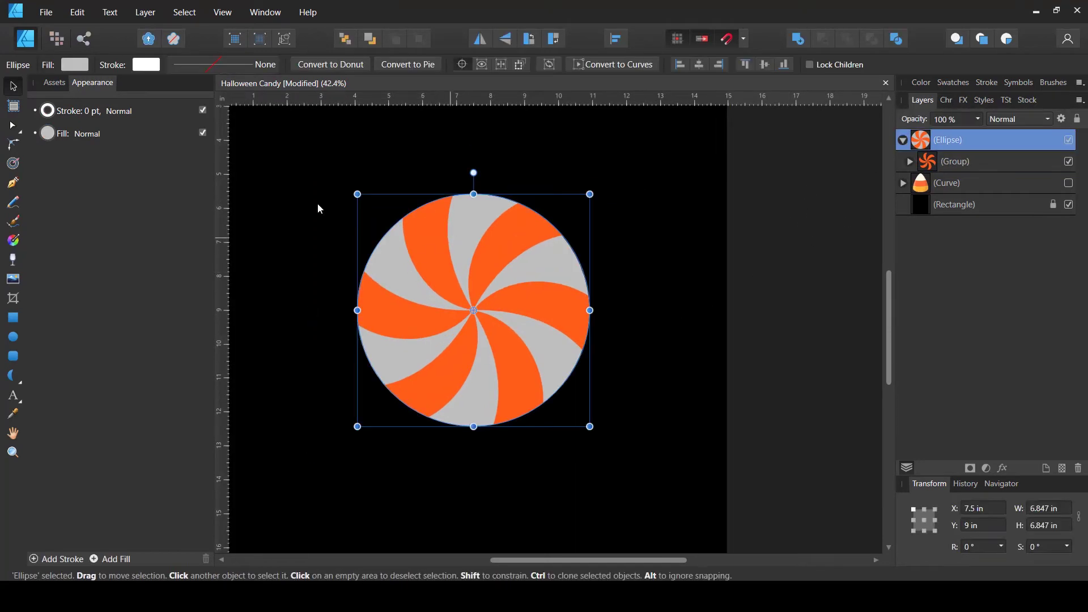
left_click(72, 68)
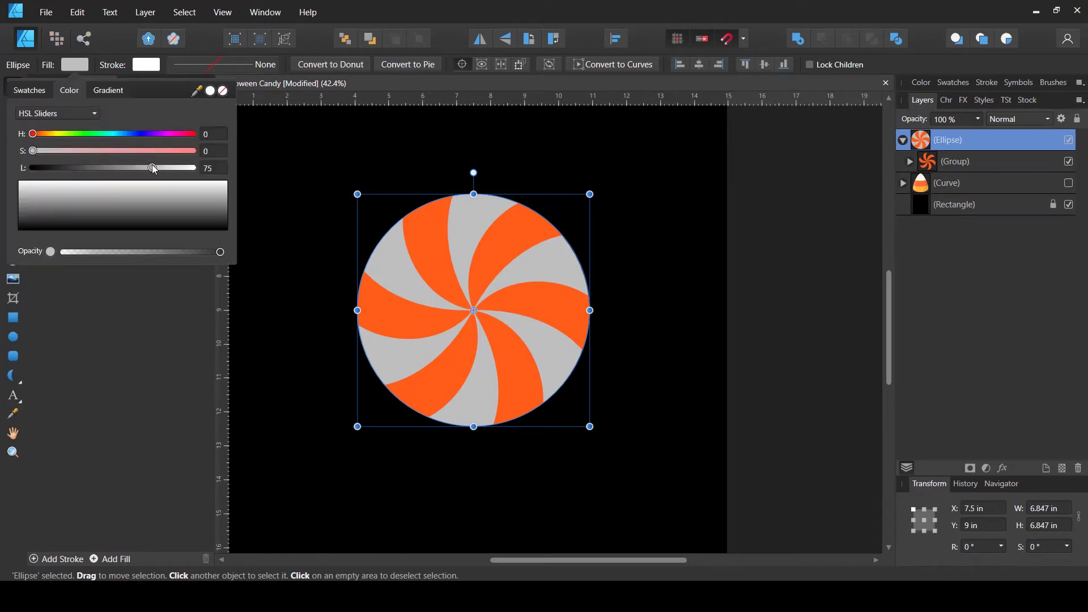
left_click_drag(153, 168, 122, 169)
left_click_drag(34, 151, 95, 171)
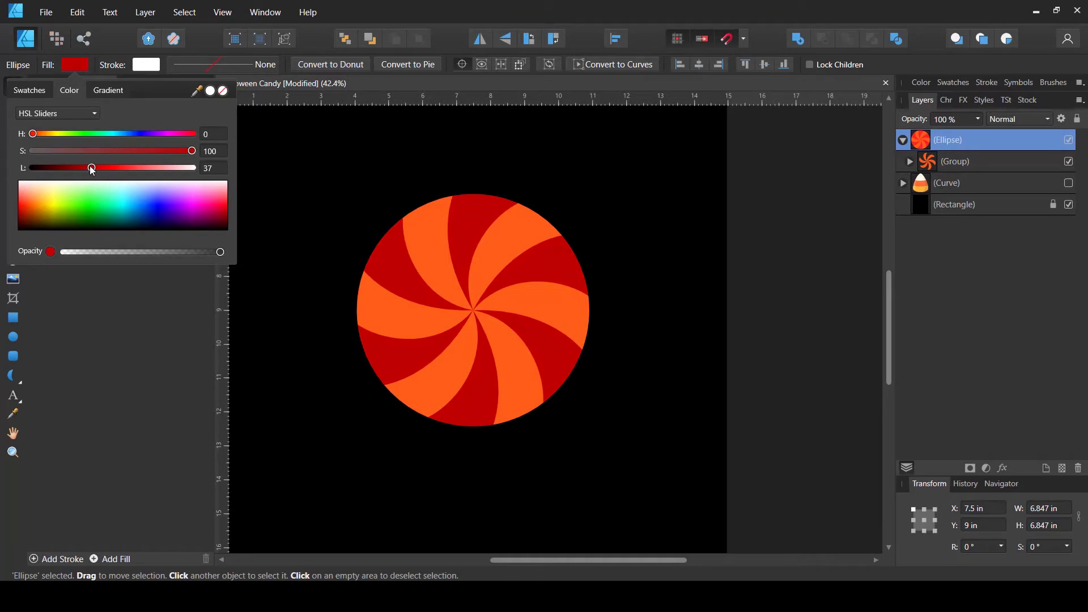
left_click_drag(131, 133, 19, 143)
left_click(628, 266)
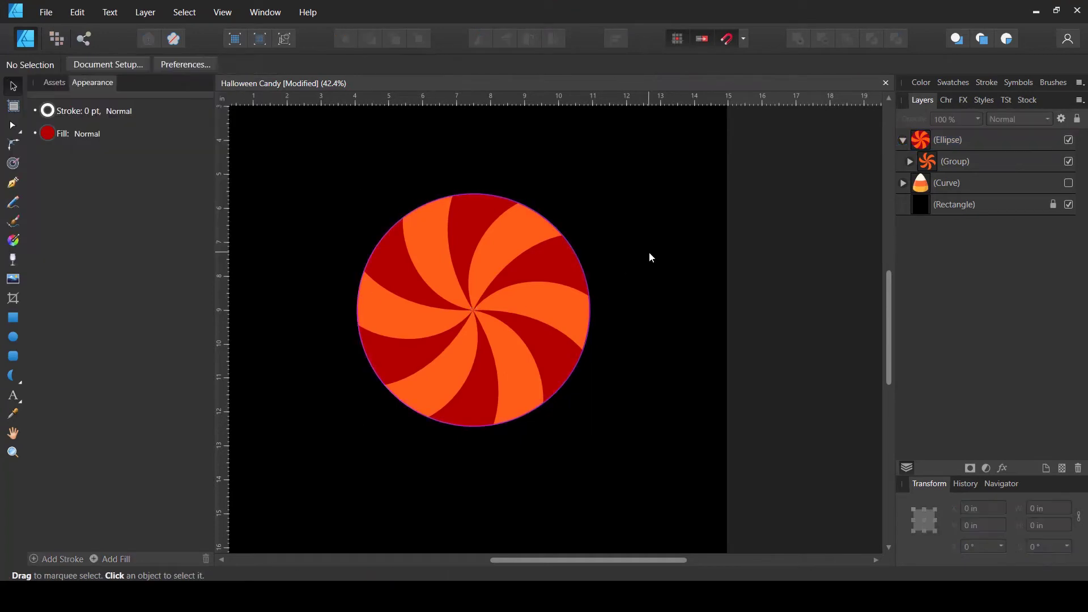
Move the swirl candy straight up so its center sits at X 7.5 in, Y 5.25 in
scroll(649, 252, "down", 2)
scroll(654, 267, "down", 2)
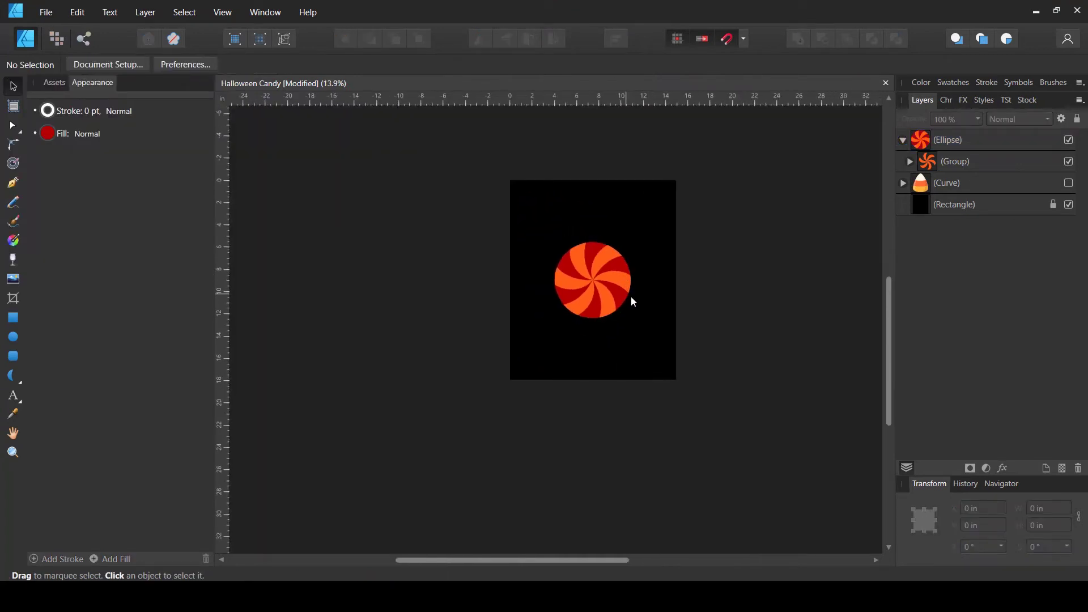
scroll(645, 306, "up", 2)
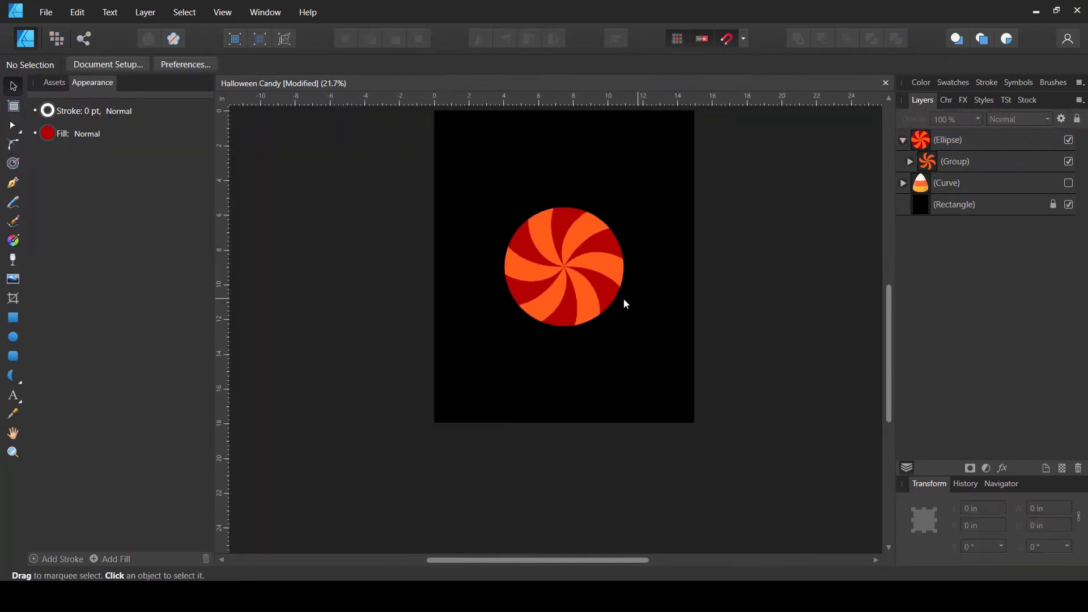
left_click(581, 278)
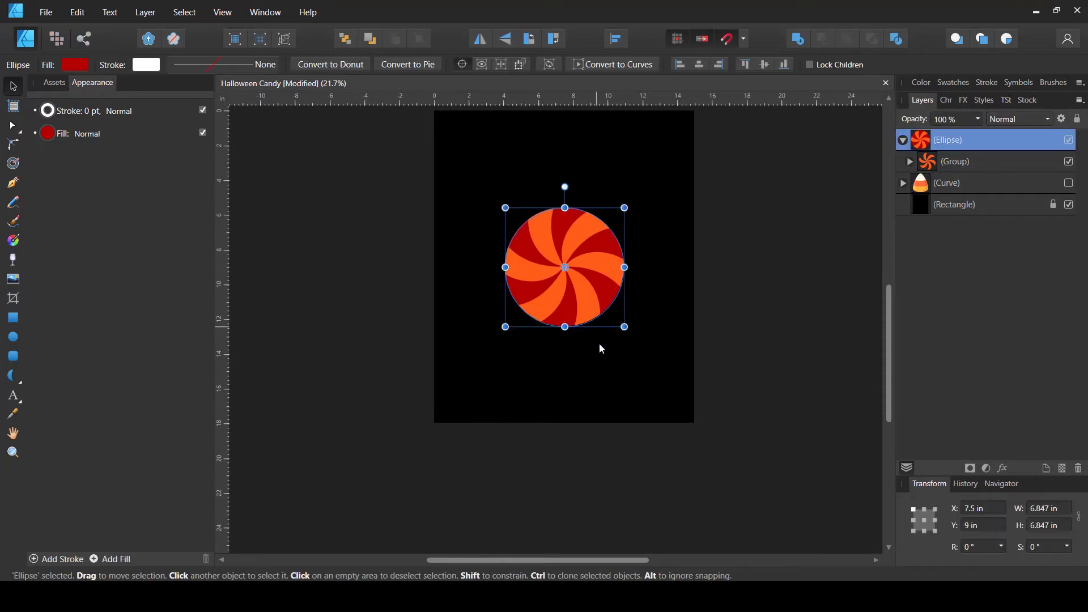
scroll(600, 344, "up", 2)
left_click_drag(595, 347, 594, 277)
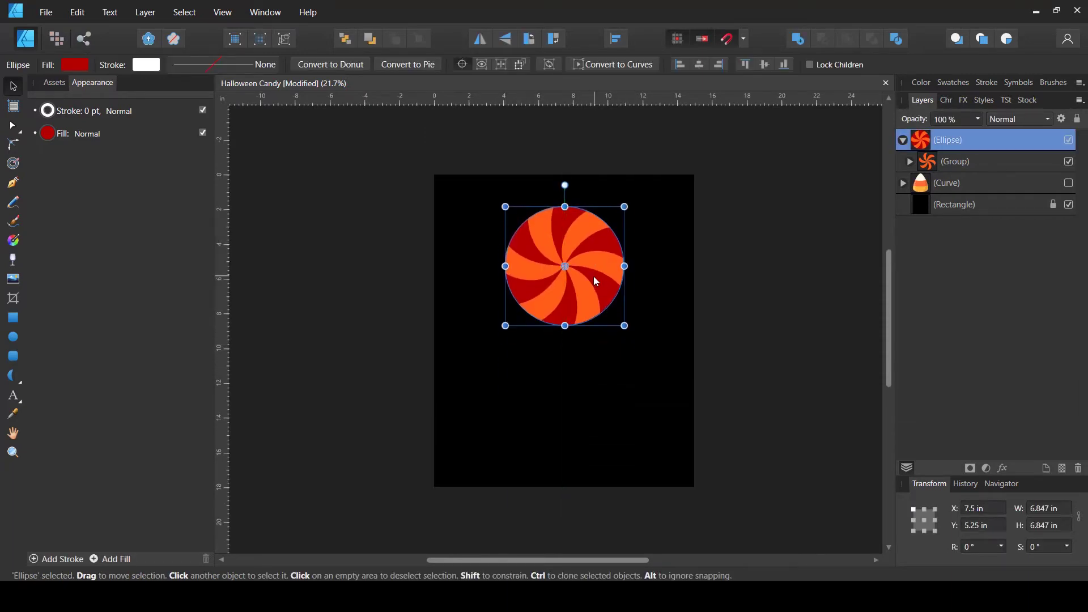
left_click(566, 386)
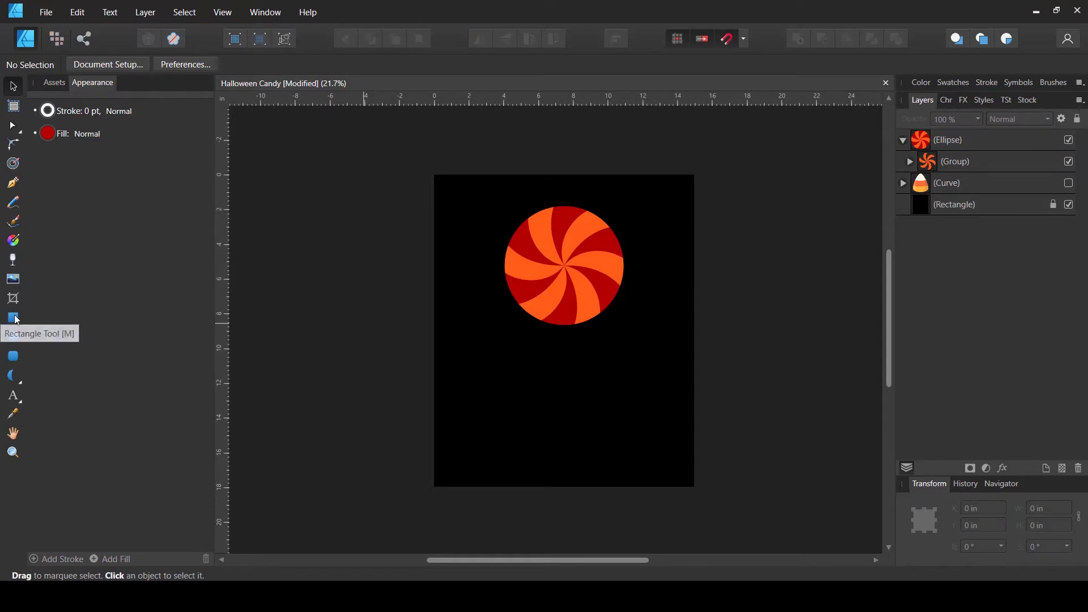
Draw a narrow lollipop stick about 0.52 in wide and 8 in tall below the candy and center it horizontally on the page
left_click(13, 318)
mouse_move(557, 309)
left_mouse_down()
mouse_move(585, 382)
mouse_move(569, 448)
left_mouse_up()
key("v")
scroll(560, 384, "up", 2)
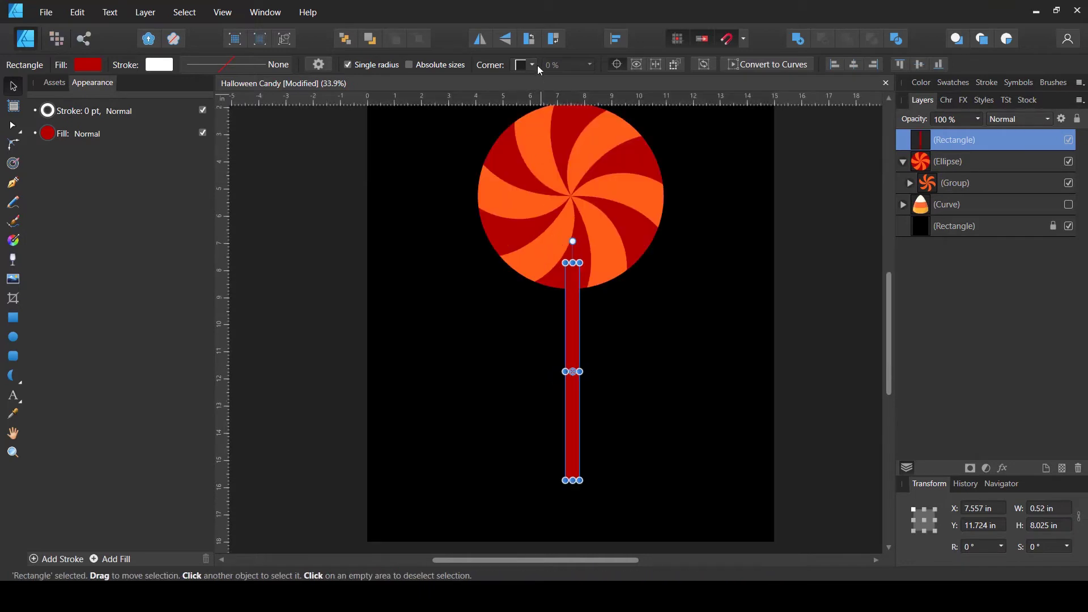
left_click(617, 40)
left_click(647, 86)
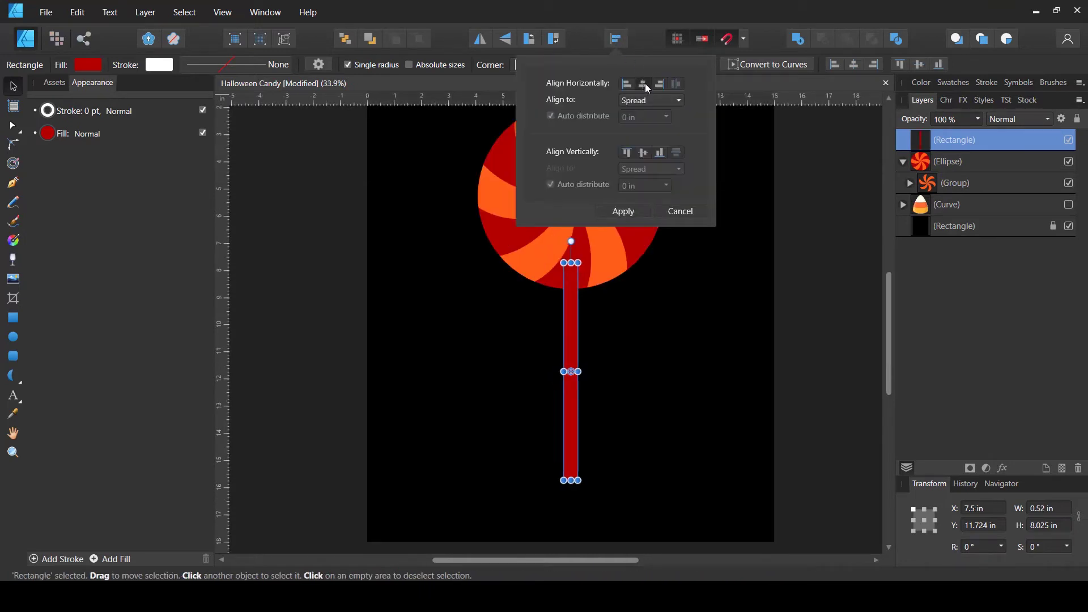
Place the stick behind the swirl candy and fill it white
left_click(903, 162)
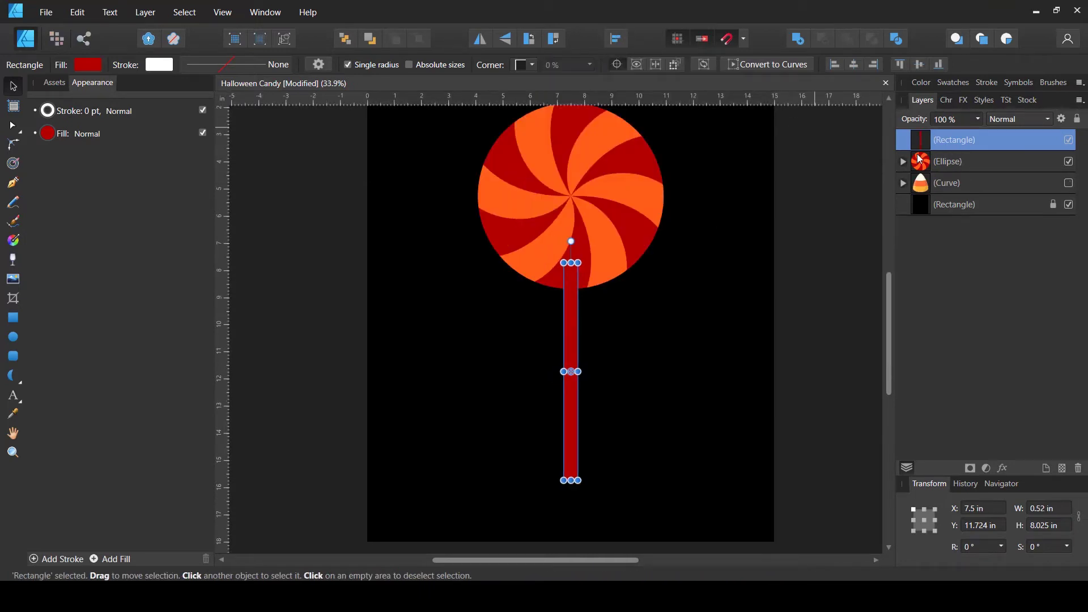
left_click_drag(916, 161, 929, 131)
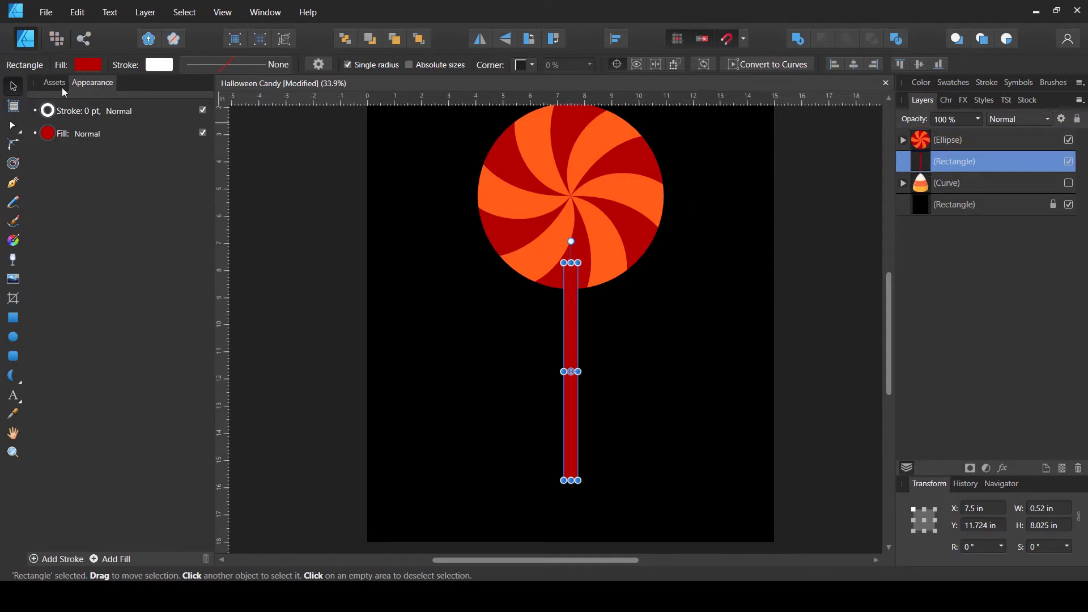
left_click(85, 65)
left_click_drag(128, 171, 280, 168)
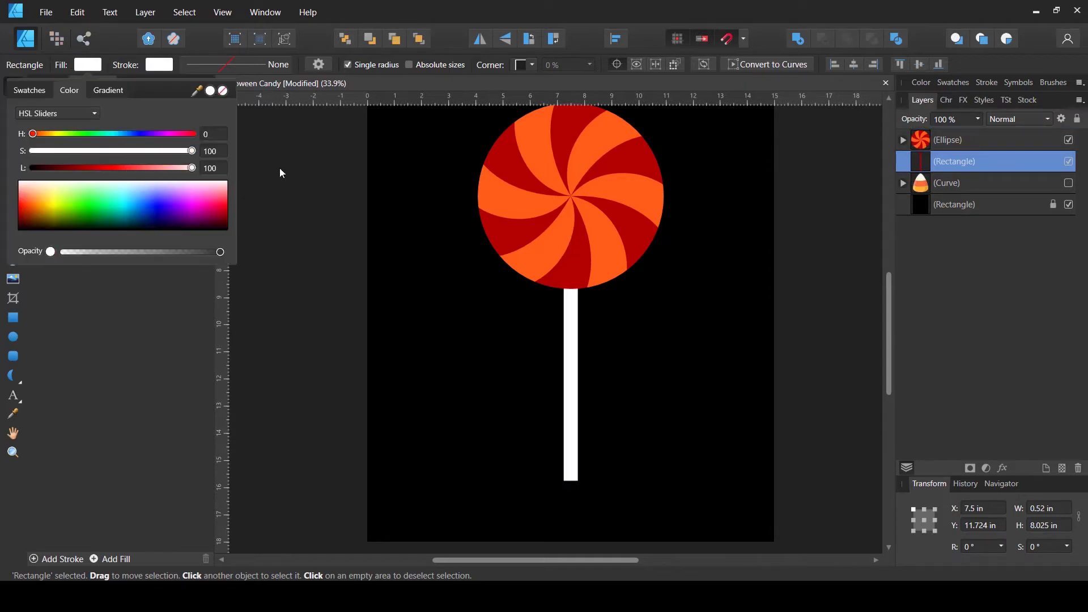
left_click(477, 369)
scroll(546, 394, "down", 2)
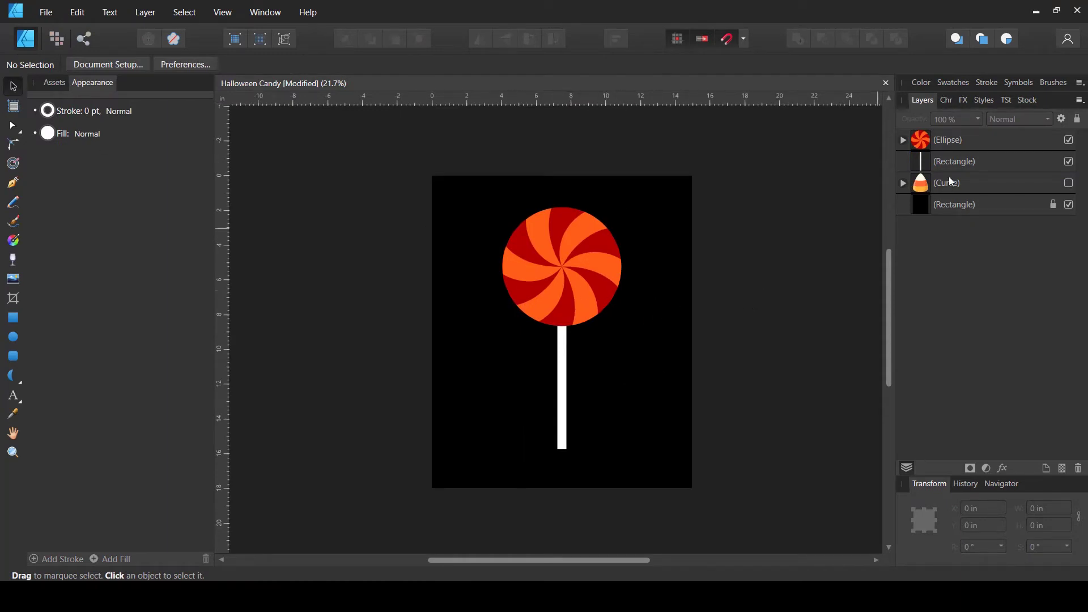
Hide the stick and the swirl candy, reviewing the finished candy corn on its own in between
left_click(1069, 162)
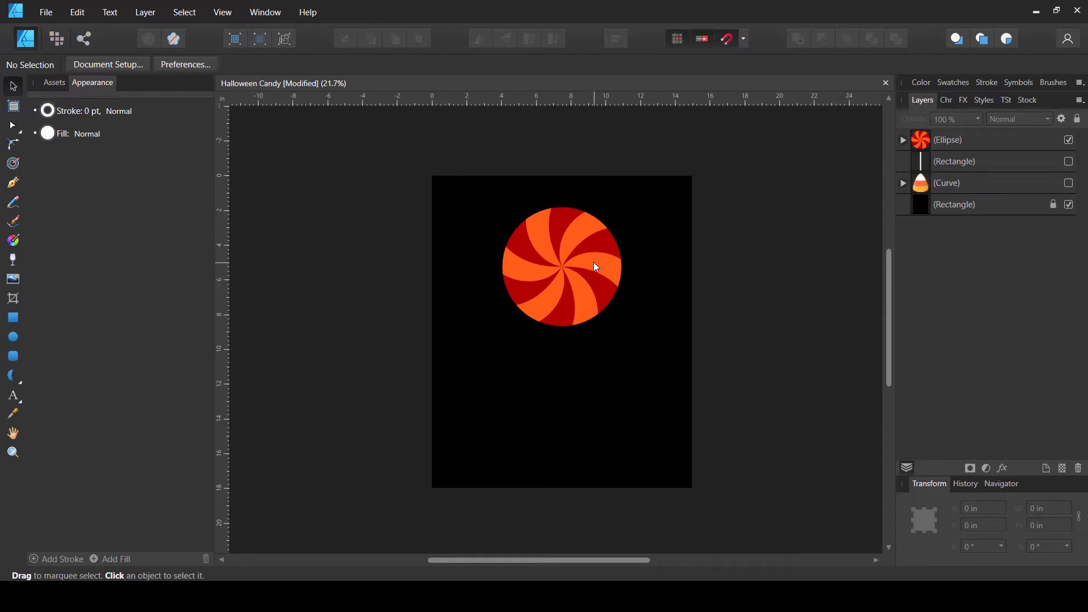
scroll(621, 249, "up", 2)
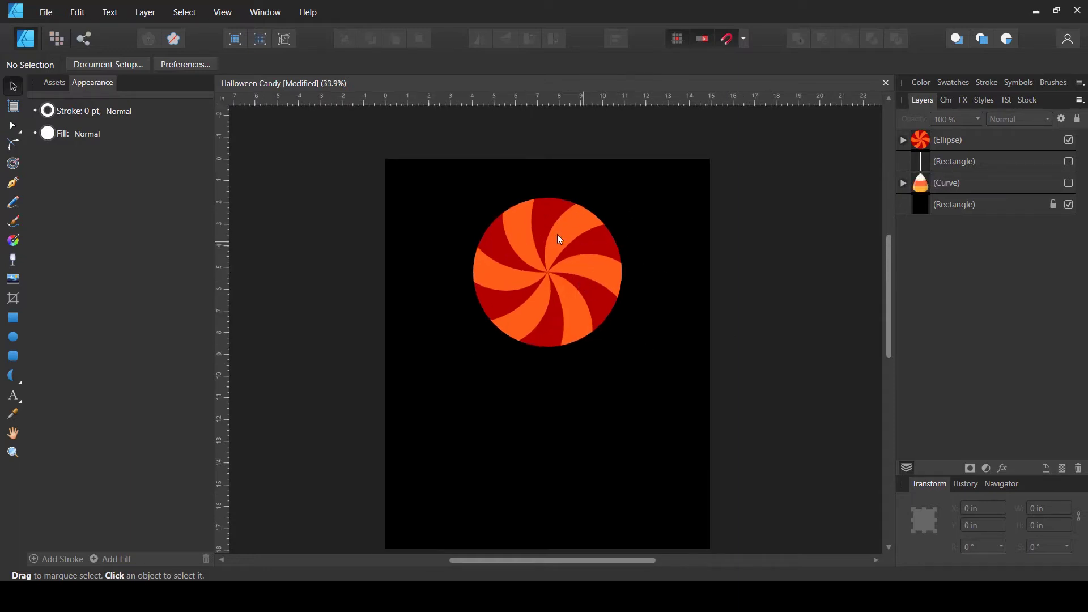
left_click(1070, 184)
left_click(1070, 142)
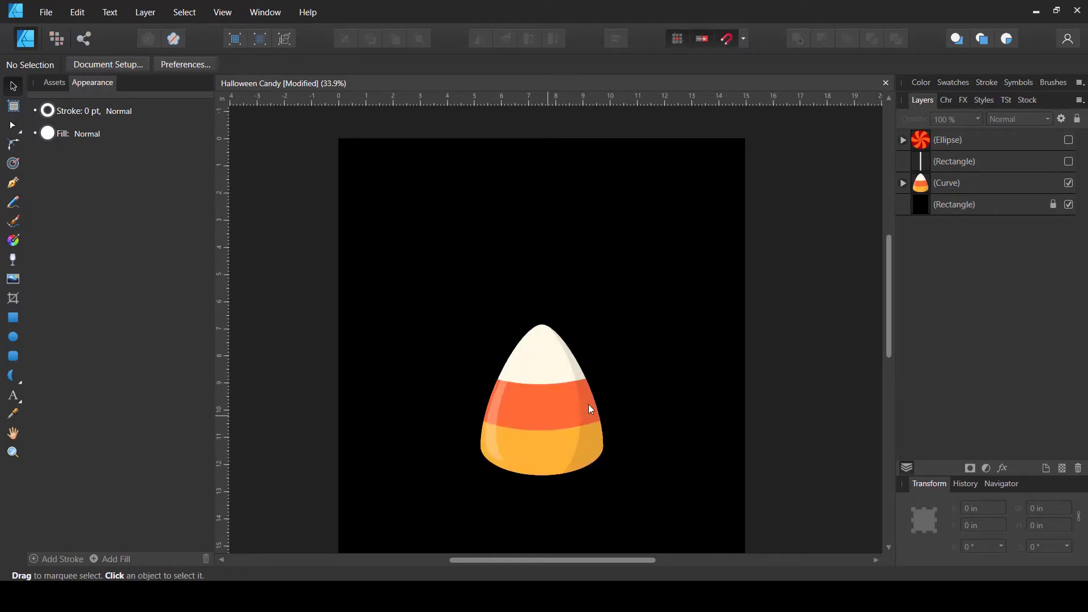
left_click(1069, 183)
left_click(1069, 140)
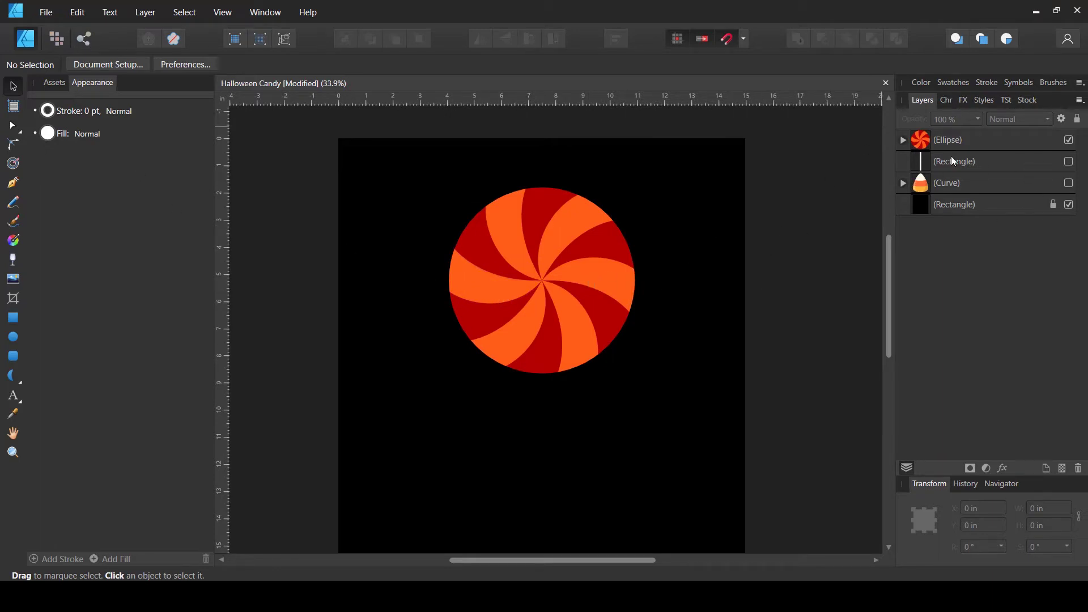
left_click(1069, 141)
Draw a circle about 7.68 in across and center it on the page horizontally and vertically
left_click(13, 337)
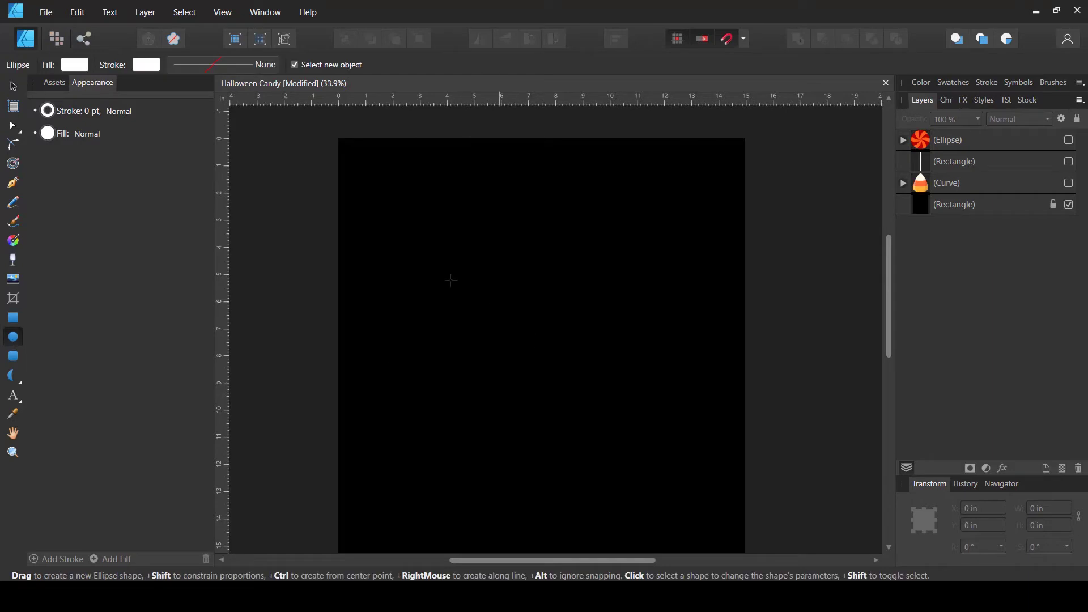
left_click_drag(444, 275, 663, 473)
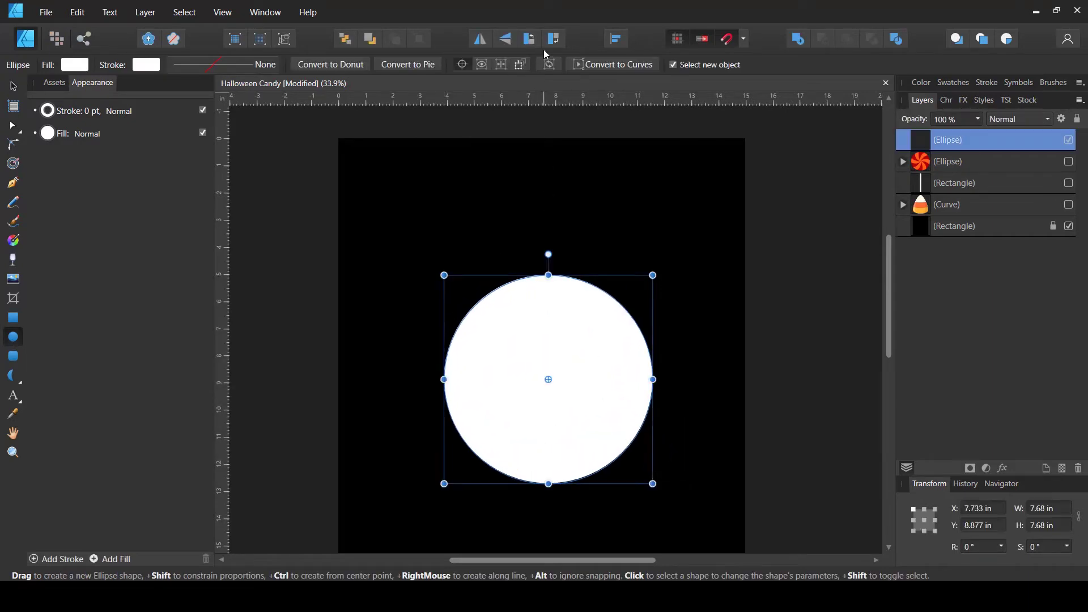
left_click(616, 38)
left_click(644, 83)
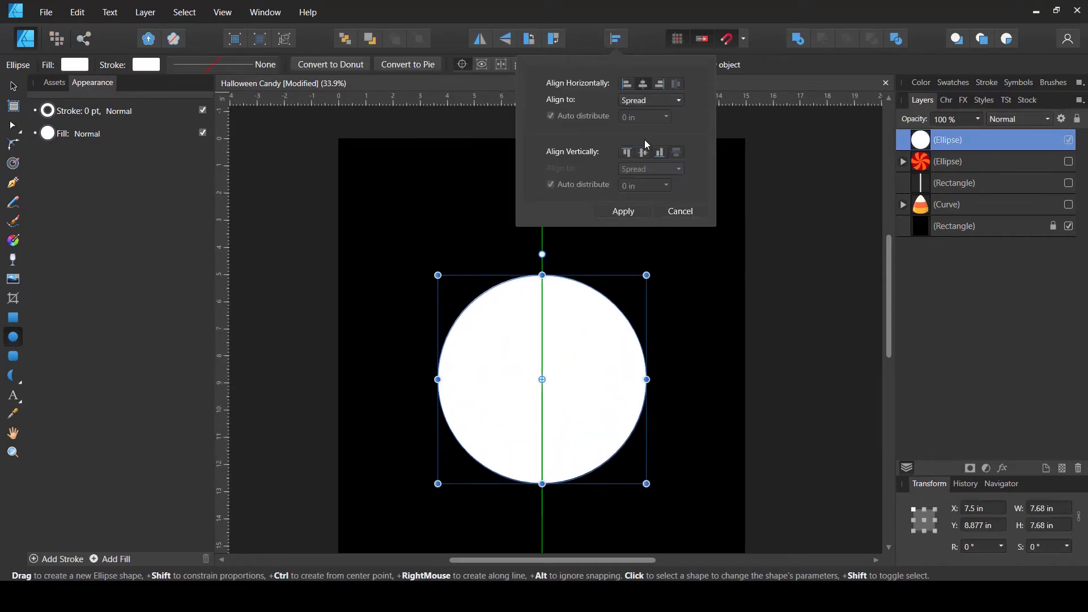
left_click(644, 153)
left_click_drag(506, 314, 479, 284)
key("v")
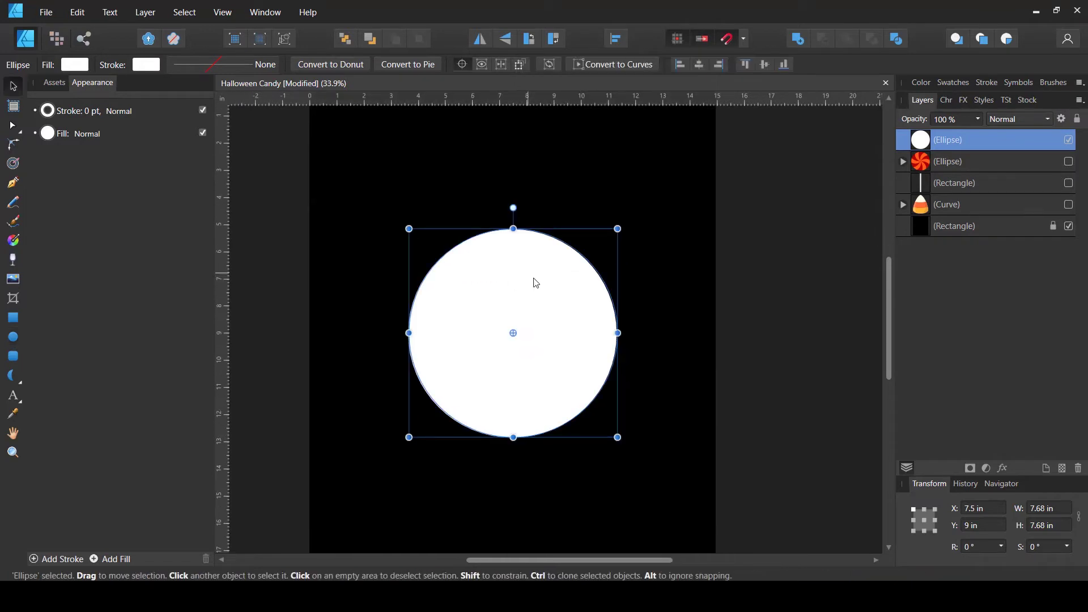
Fill the new circle deep purple, with hue 274, saturation 100 and lightness 36
left_click(74, 64)
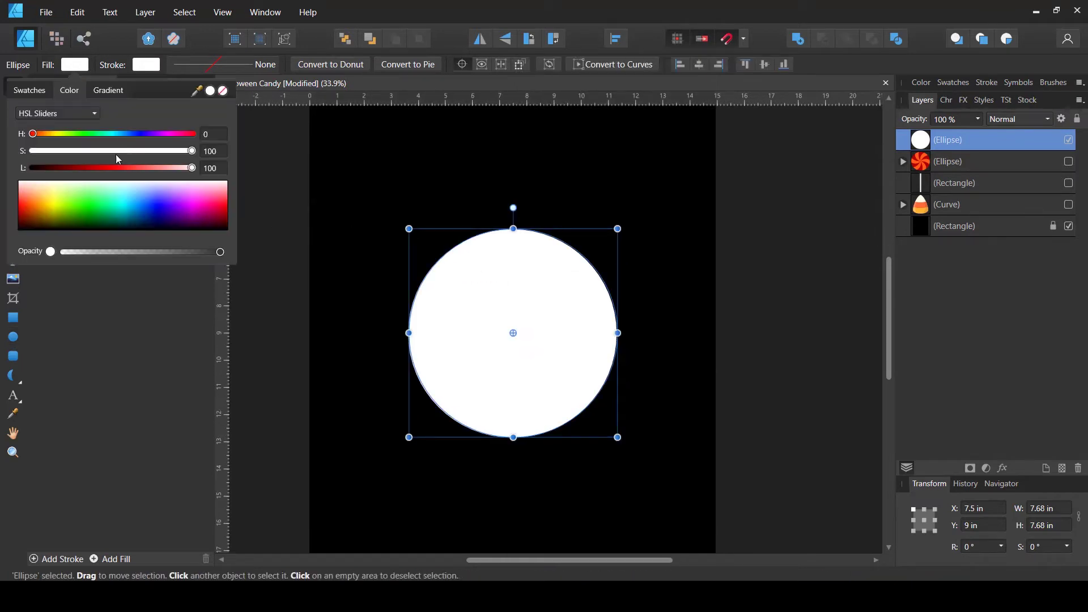
left_click_drag(117, 169, 106, 168)
left_click_drag(164, 135, 151, 139)
left_click_drag(103, 169, 96, 174)
left_click(159, 134)
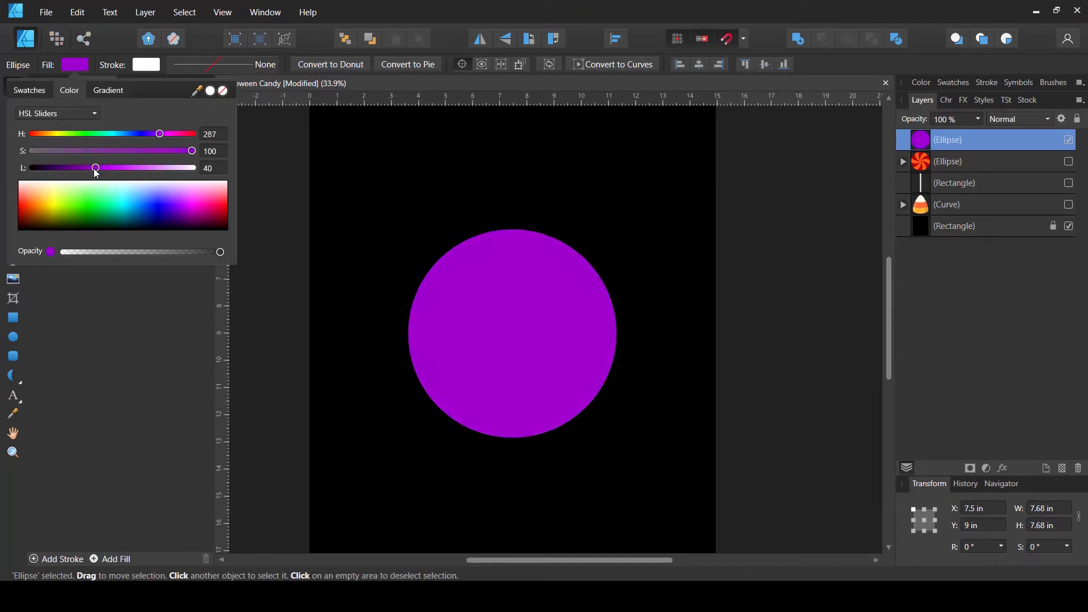
left_click_drag(160, 137, 155, 137)
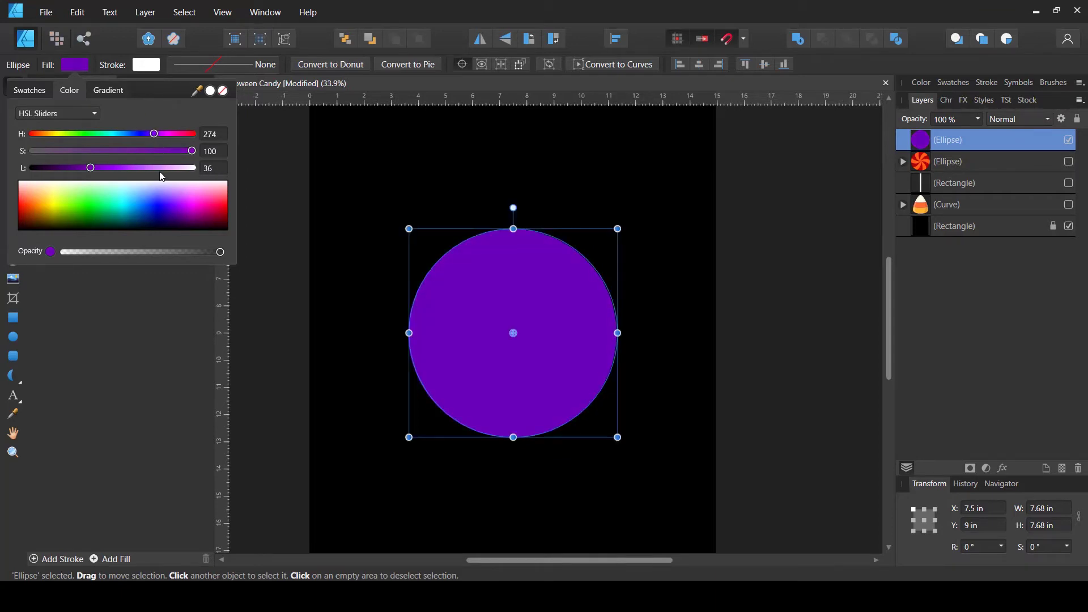
left_click(618, 200)
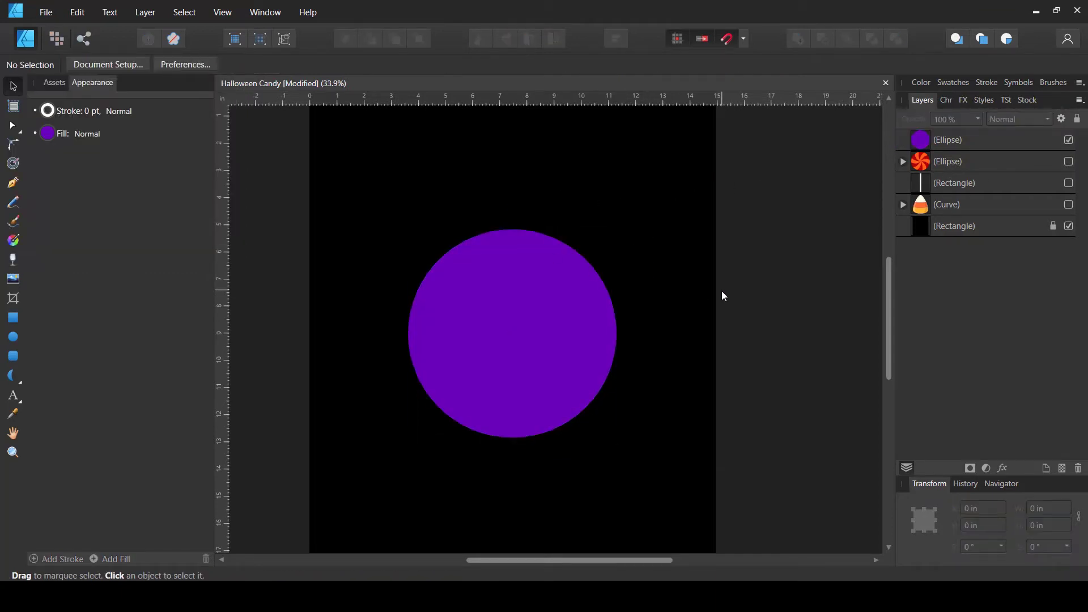
scroll(309, 290, "down", 1)
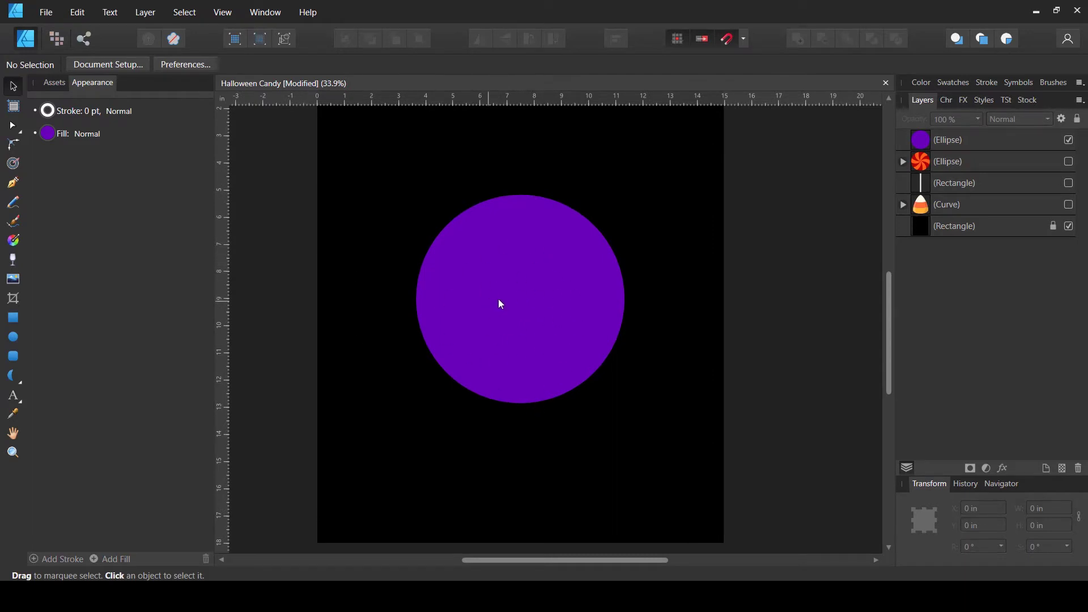
Activate the Pen tool and set its fill to a light orange with hue 37 and saturation 100
left_click(13, 183)
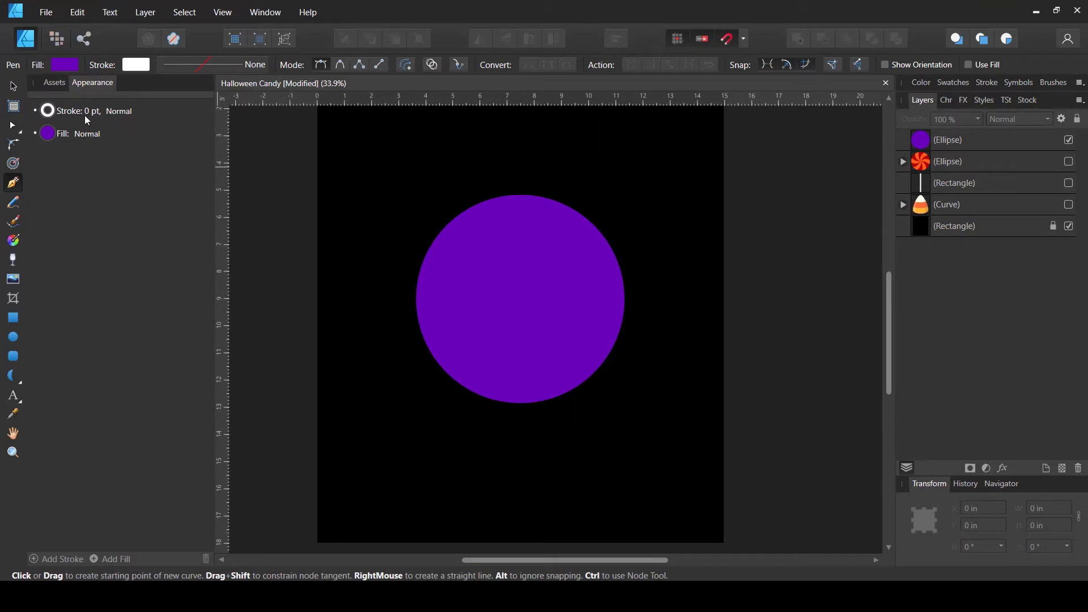
left_click(65, 65)
left_click_drag(121, 167, 179, 168)
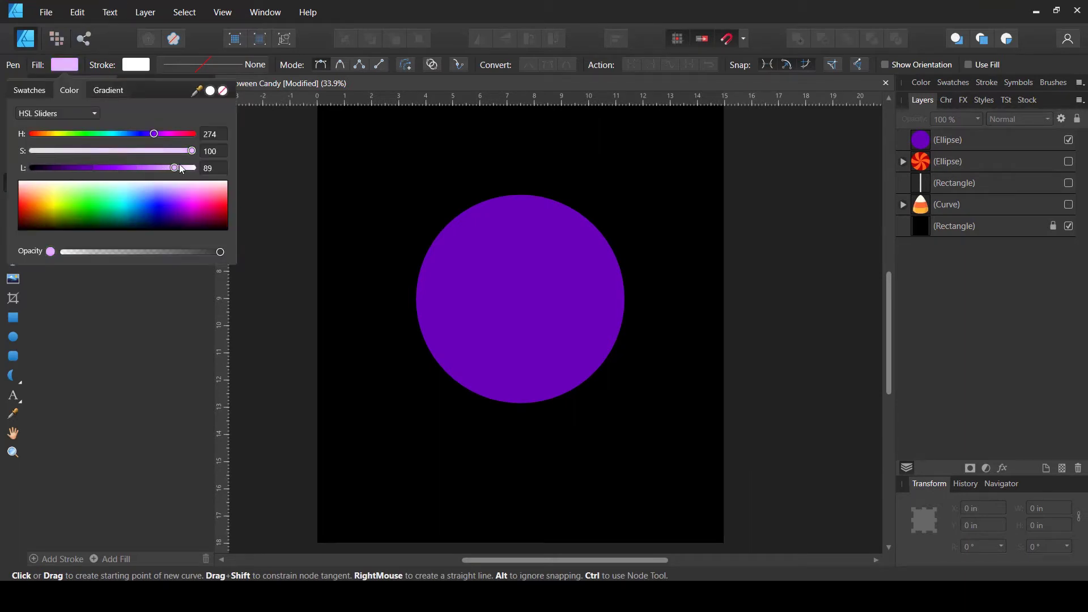
left_click_drag(72, 133, 50, 133)
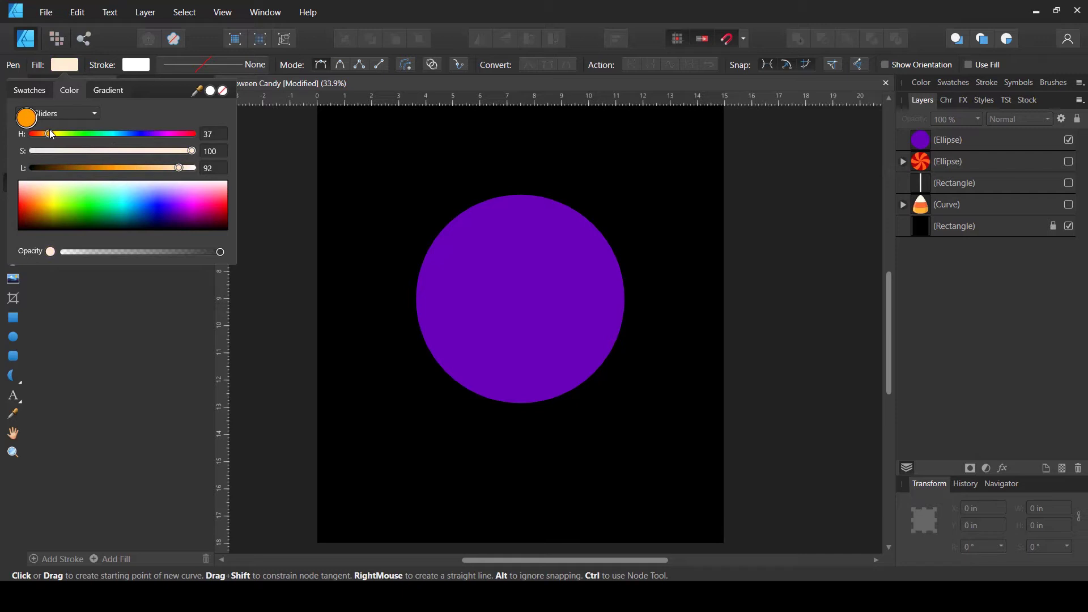
left_click(148, 168)
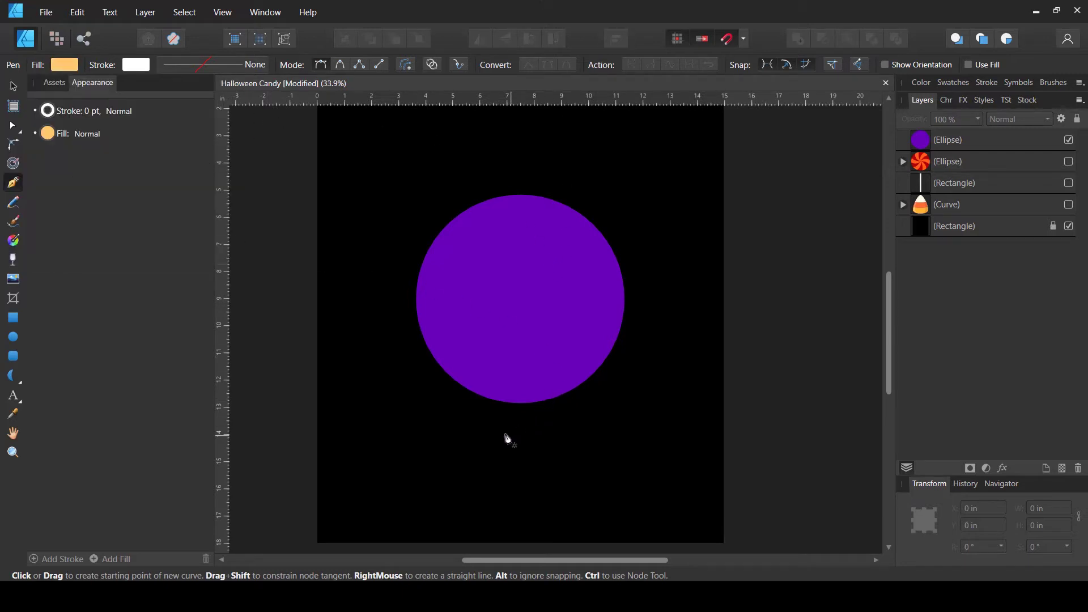
Draw a closed spiral band over the purple circle, winding in to the centre and back out to a pointed tail below it
left_click_drag(505, 428, 577, 410)
left_click_drag(599, 276, 570, 213)
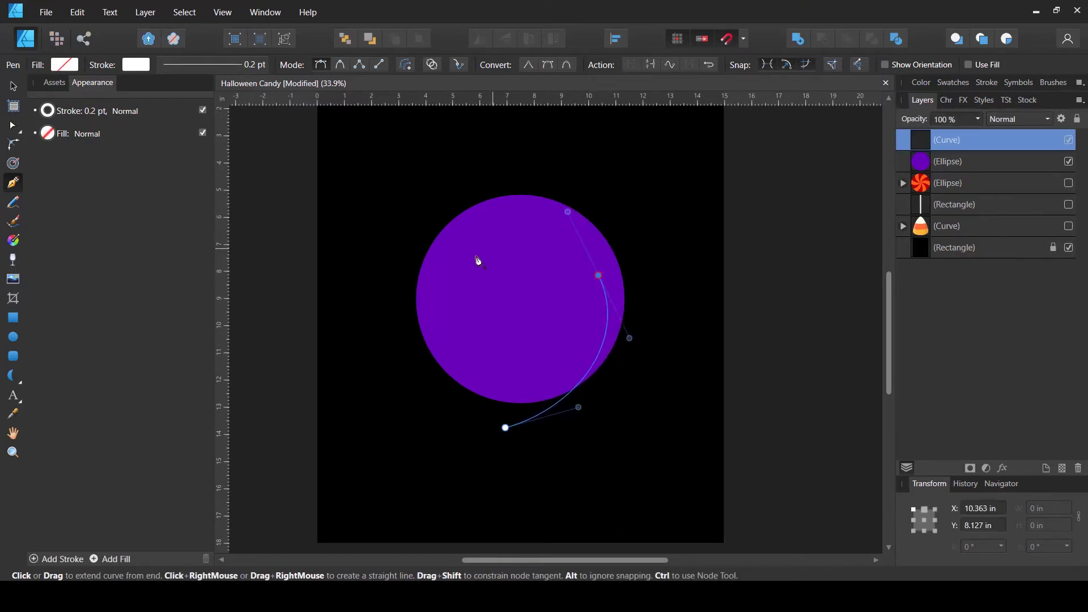
left_click_drag(468, 258, 431, 304)
left_click_drag(540, 362, 620, 331)
left_click_drag(532, 258, 486, 288)
left_click_drag(521, 328, 554, 325)
left_click_drag(517, 306, 557, 285)
left_click_drag(547, 343, 521, 359)
left_click_drag(470, 317, 463, 277)
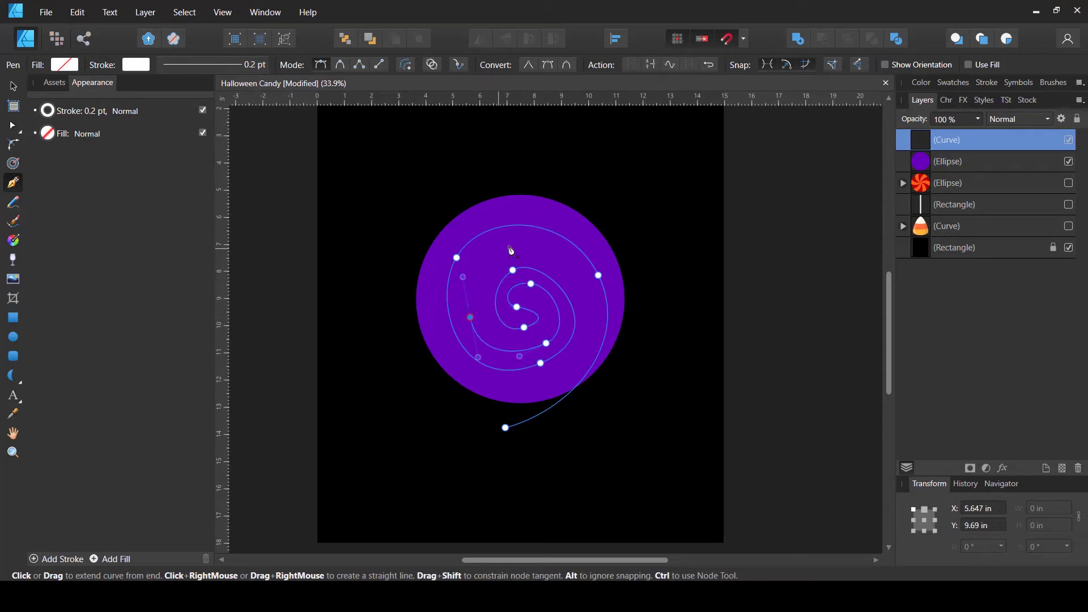
left_click_drag(519, 239, 557, 240)
left_click_drag(590, 317, 584, 349)
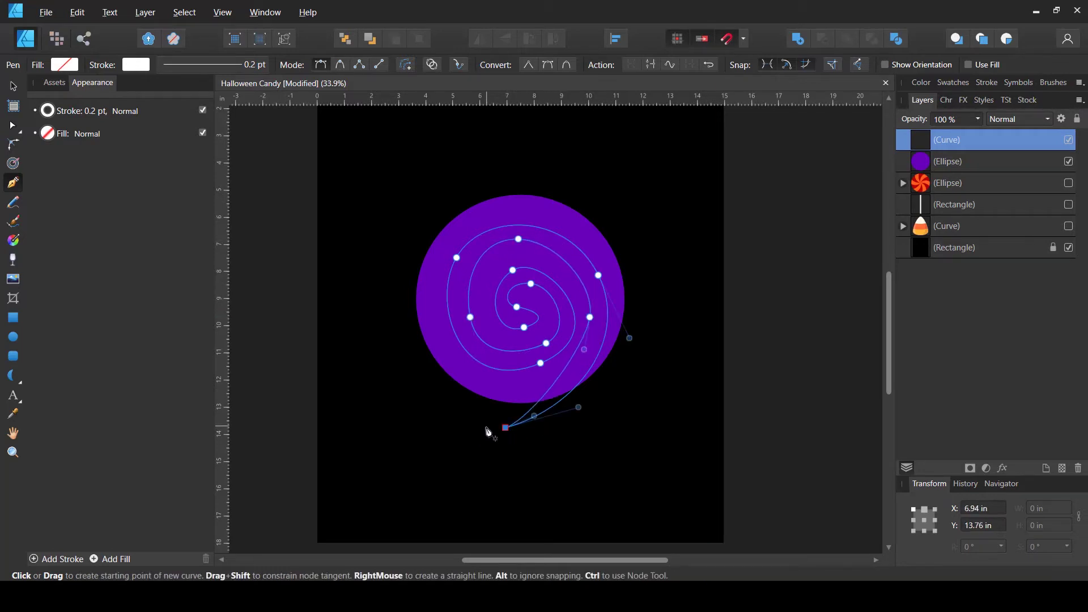
Reshape the spiral's outer turn and tail by moving nodes and handles closer to the purple circle's edge
key("a")
left_click_drag(535, 415, 560, 407)
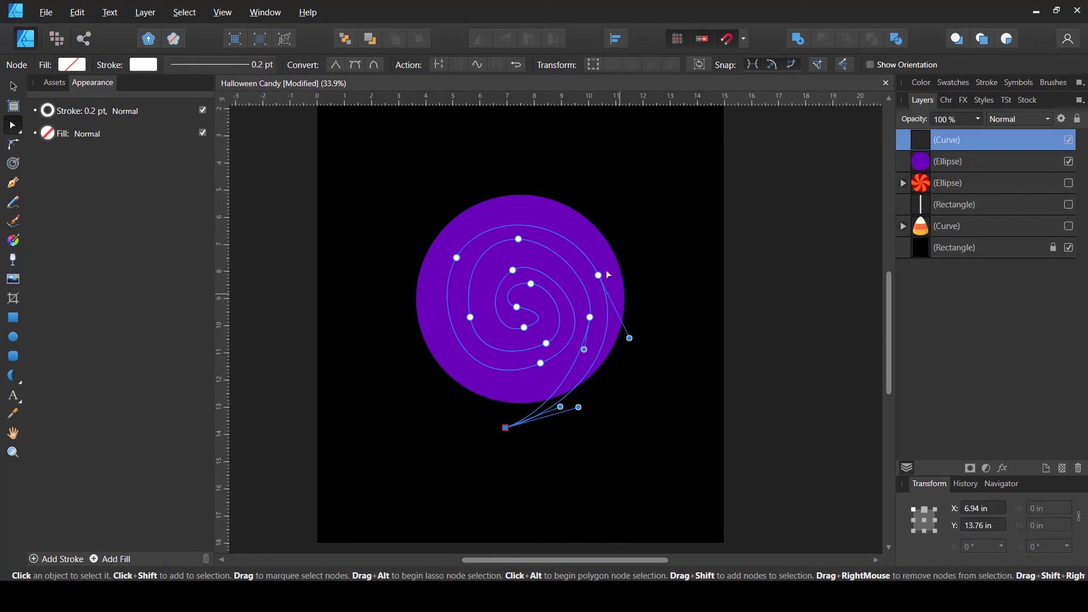
left_click_drag(602, 269, 607, 260)
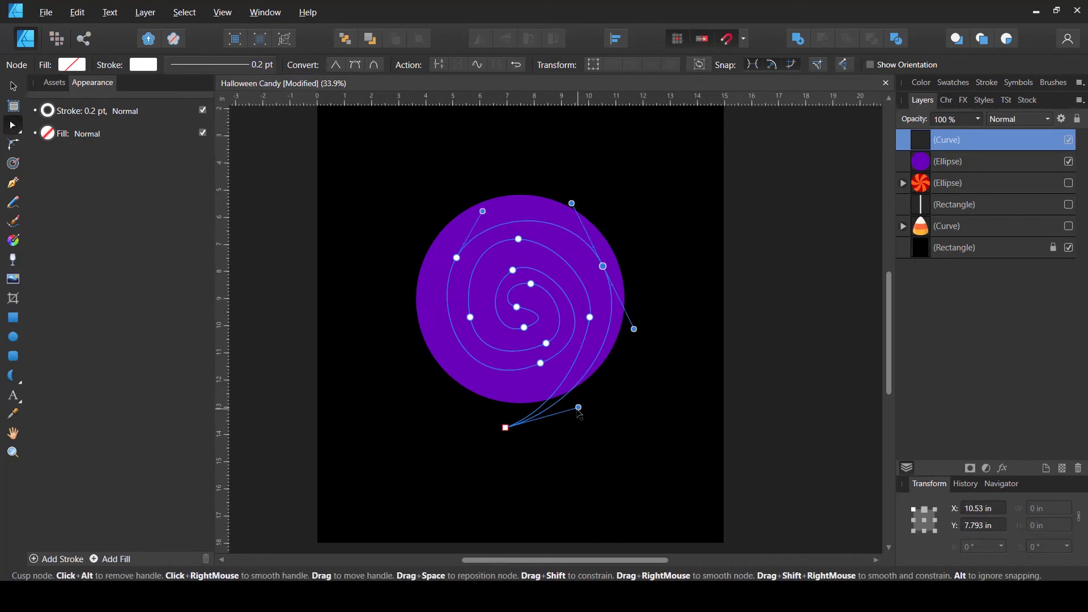
left_click_drag(578, 407, 597, 406)
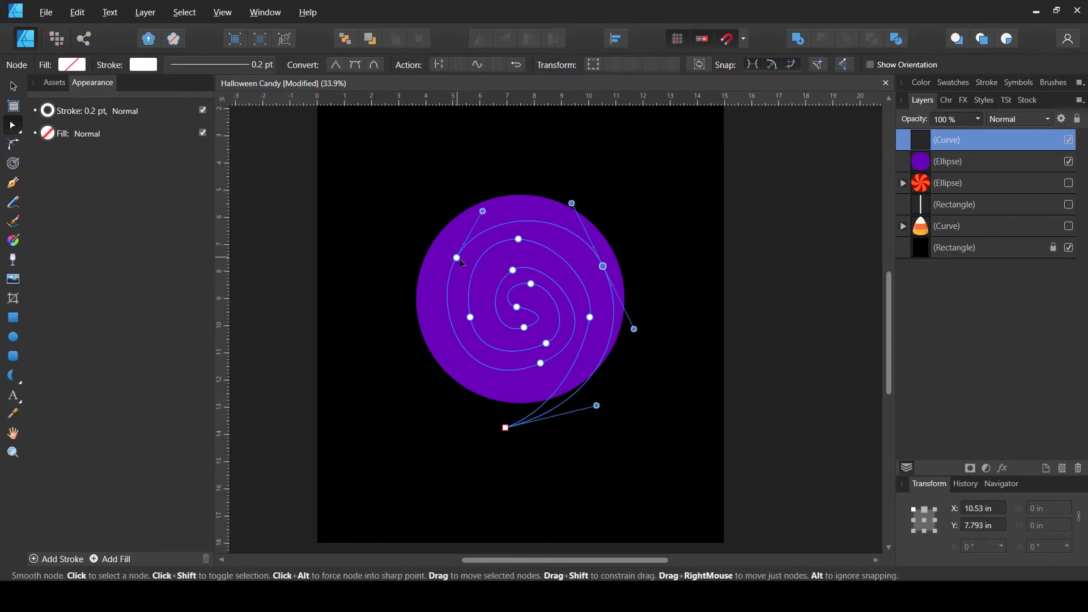
left_click_drag(457, 259, 450, 247)
left_click_drag(572, 203, 568, 193)
left_click_drag(457, 400, 436, 415)
left_click_drag(412, 294, 418, 297)
left_click_drag(604, 267, 568, 232)
left_click(519, 239)
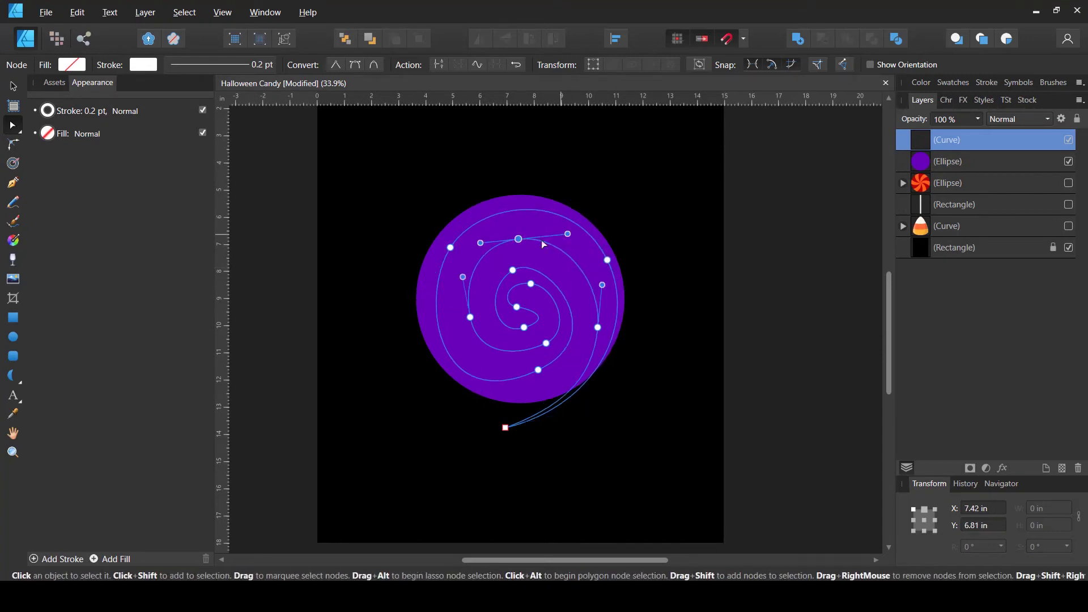
Adjust the nodes and handles of the spiral's inner turns to widen the band and even out its curves
left_click_drag(471, 319, 463, 317)
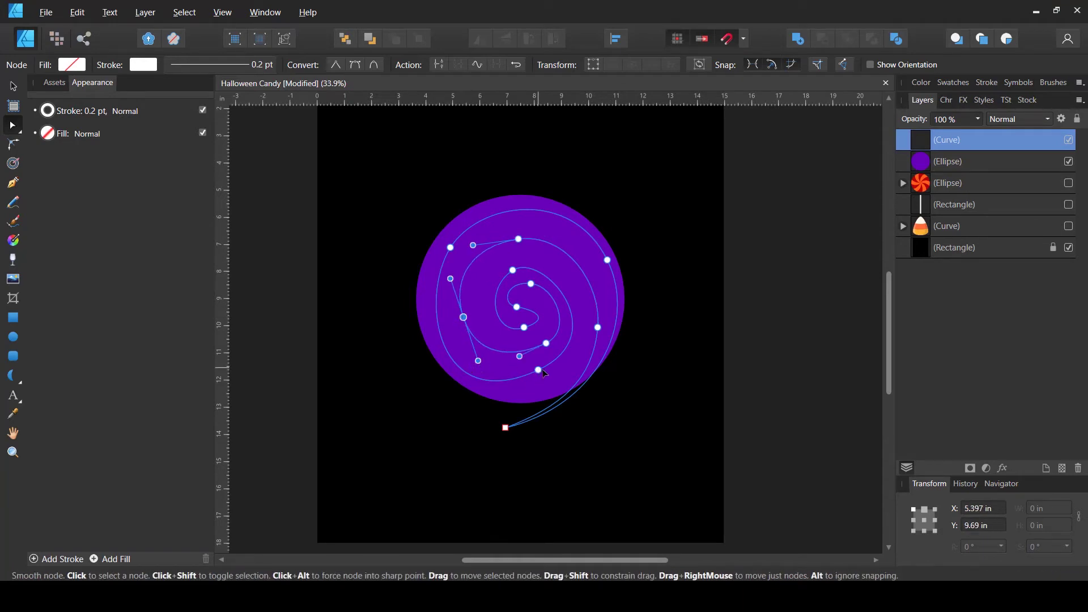
left_click_drag(538, 371, 545, 369)
left_click_drag(524, 327, 517, 329)
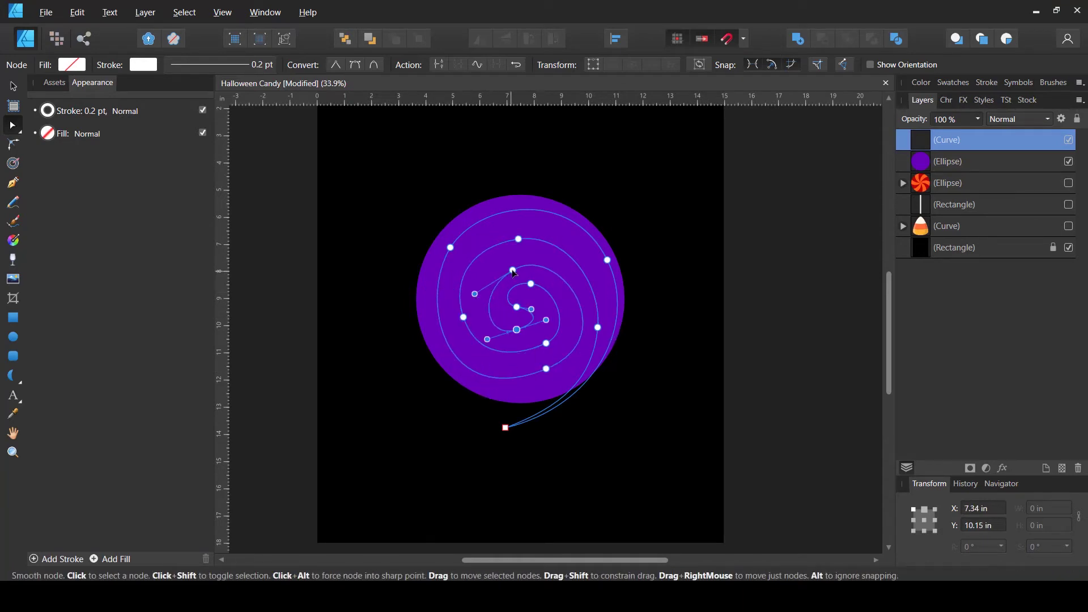
left_click_drag(512, 270, 505, 265)
left_click(532, 285)
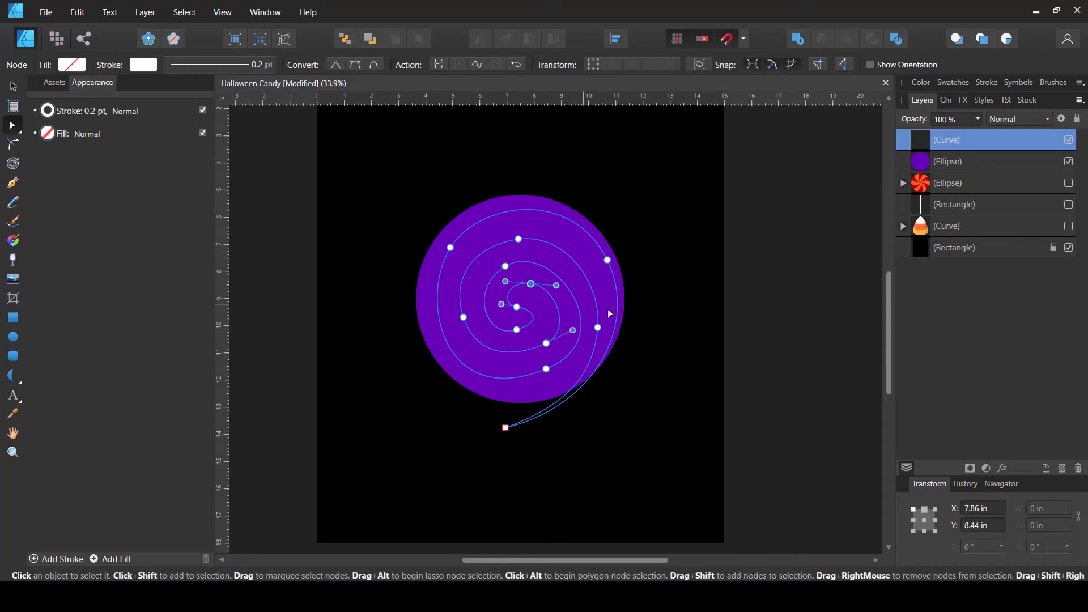
left_click(505, 266)
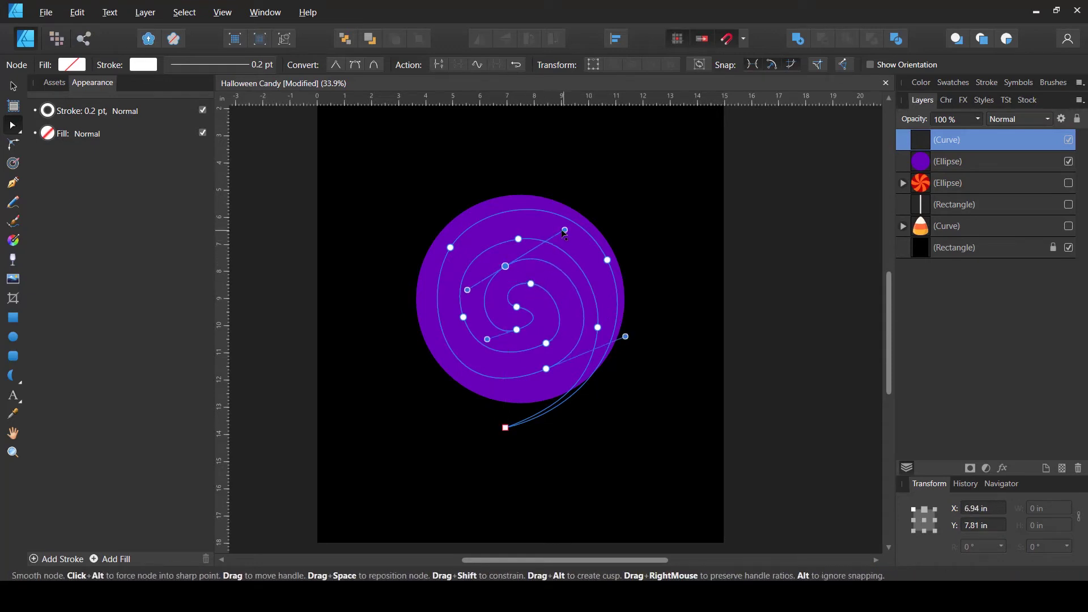
Fill the spiral orange and move its tail tip up near the circle's lower edge, refining the adjoining outer curve
left_click(77, 64)
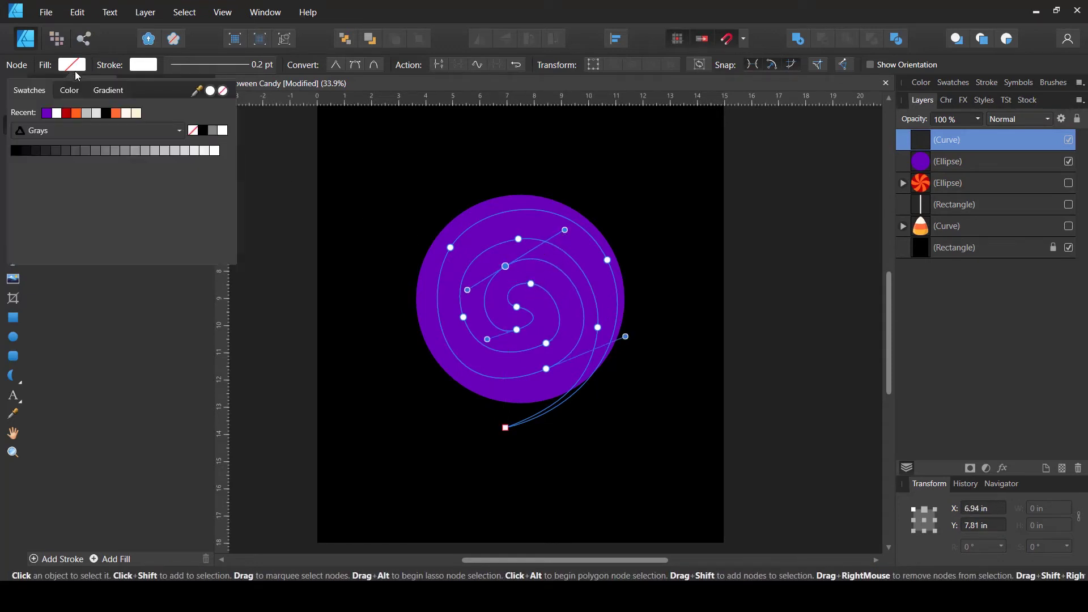
left_click(80, 115)
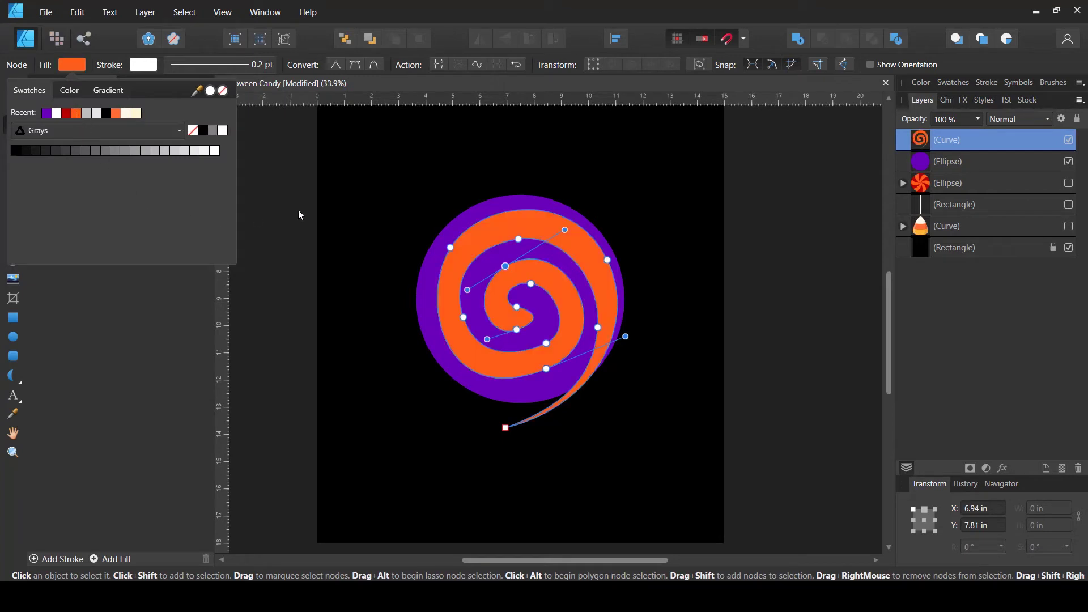
left_click(510, 425)
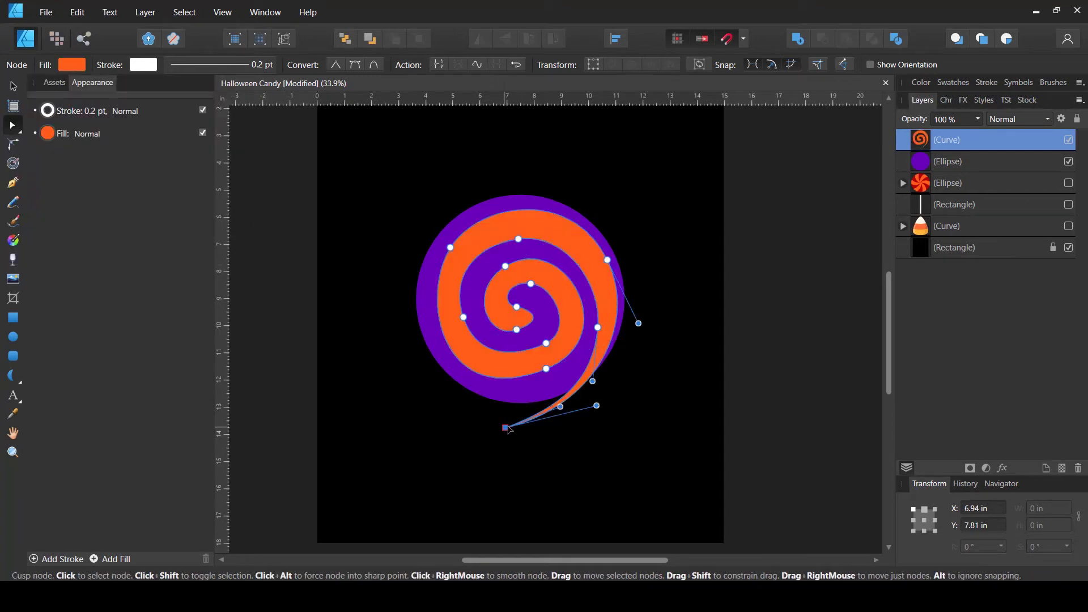
left_click_drag(510, 425, 617, 411)
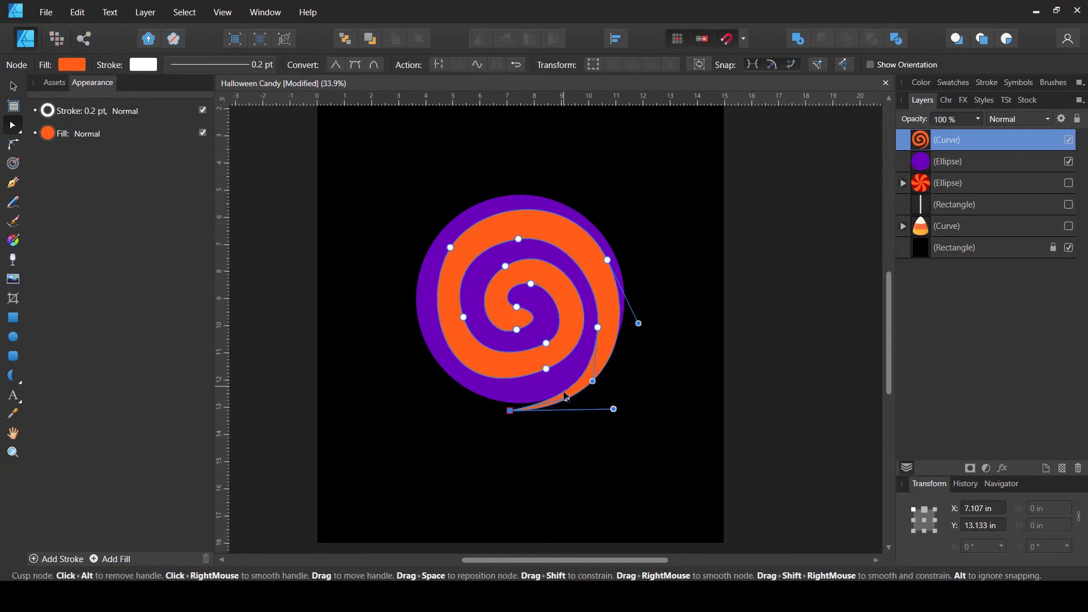
left_click_drag(639, 324, 636, 316)
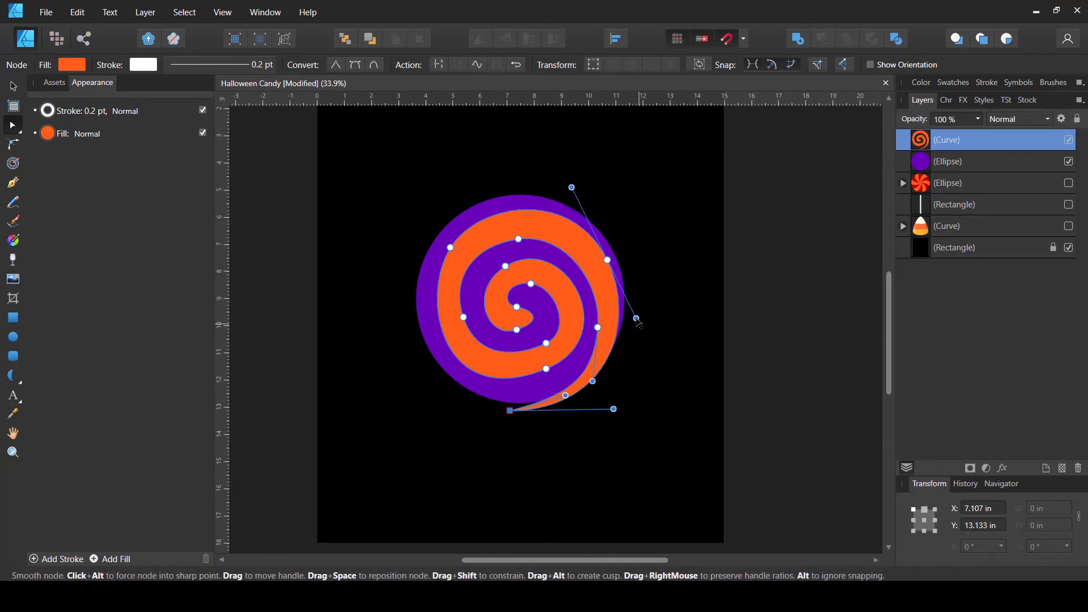
left_click(451, 248)
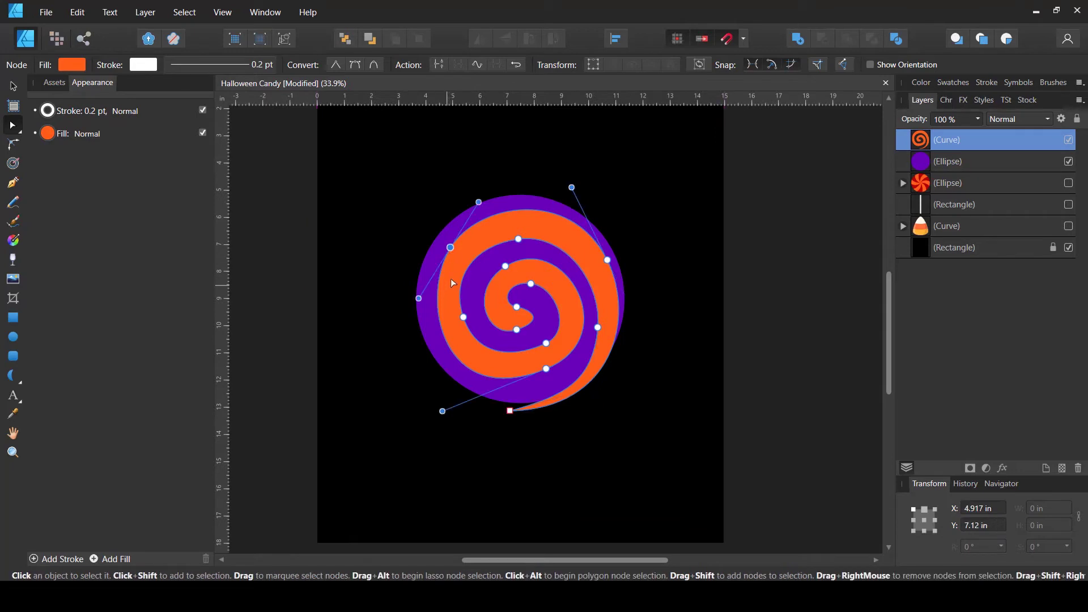
Clip the orange spiral inside the purple circle by nesting its layer within the ellipse
key("v")
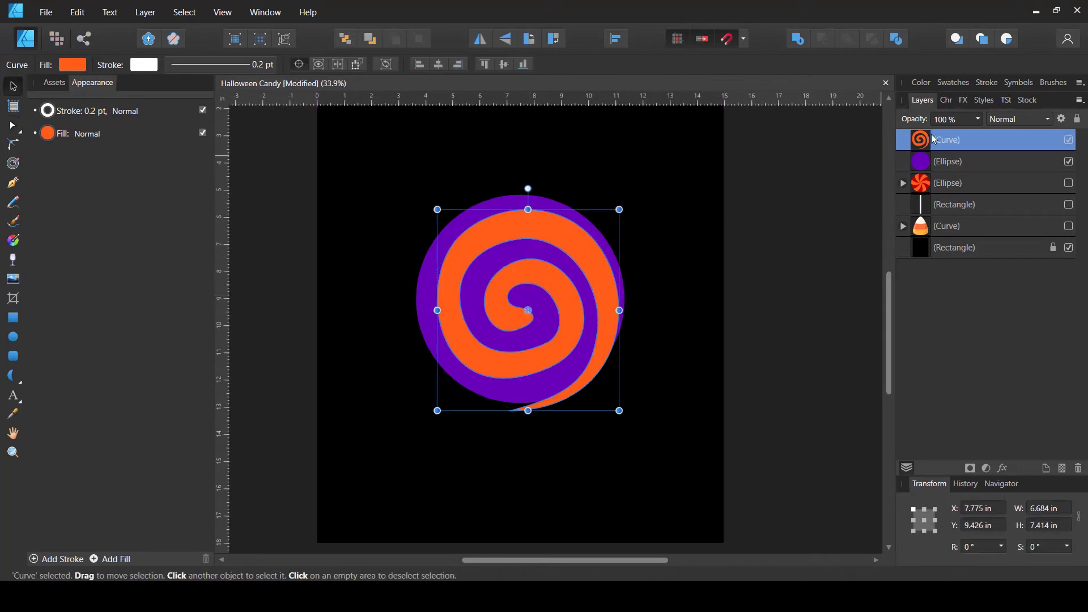
left_click_drag(934, 139, 937, 165)
left_click(692, 229)
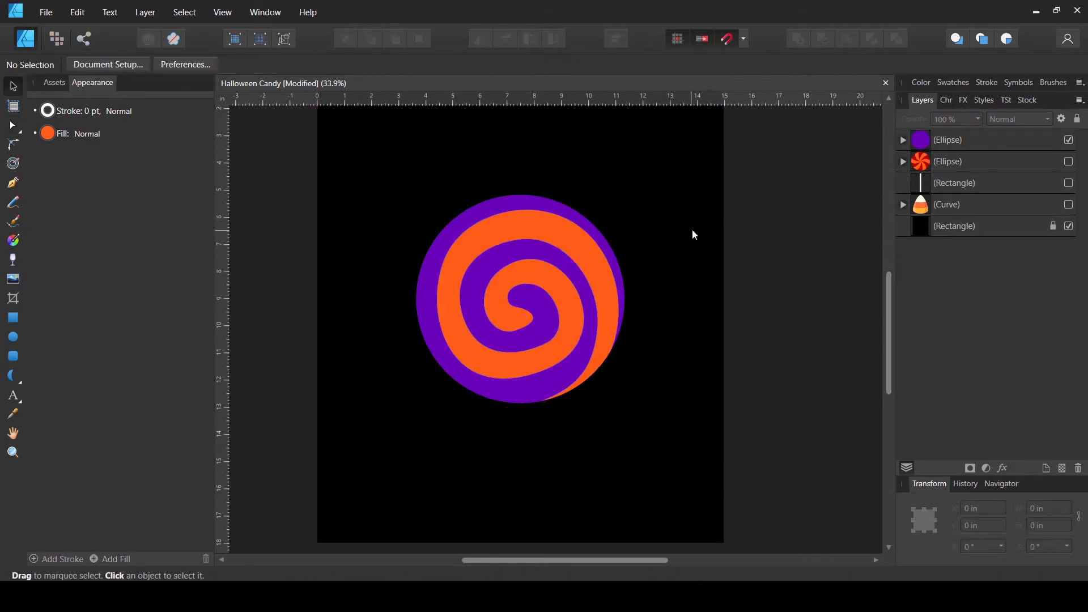
Refine the curve at the inner end of the nested spiral with the Node tool
scroll(622, 289, "down", 2)
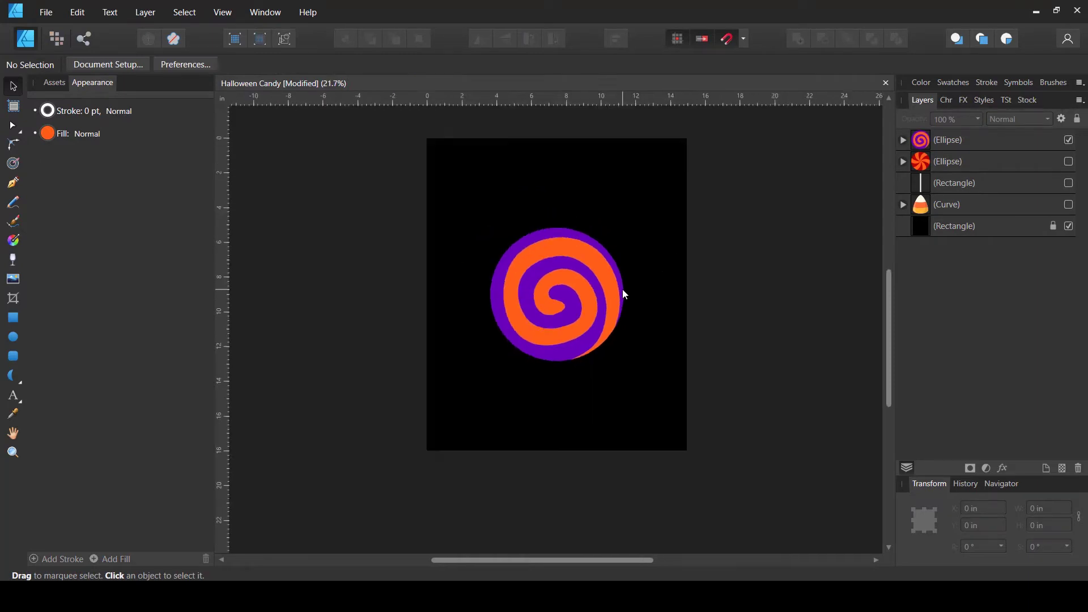
scroll(622, 289, "up", 2)
key("a")
left_click(941, 140)
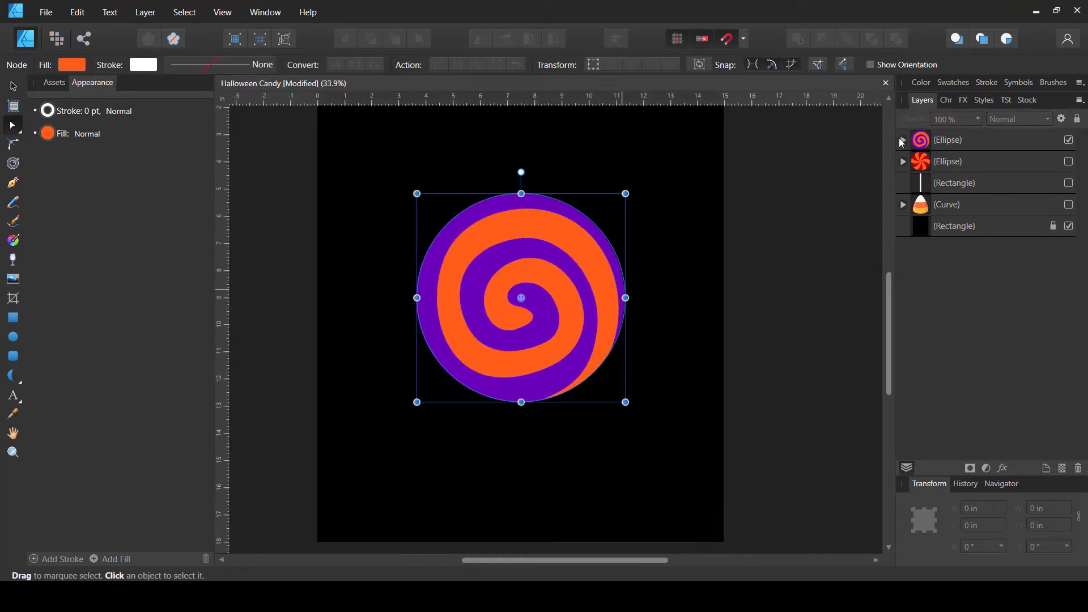
left_click(903, 139)
left_click(933, 163)
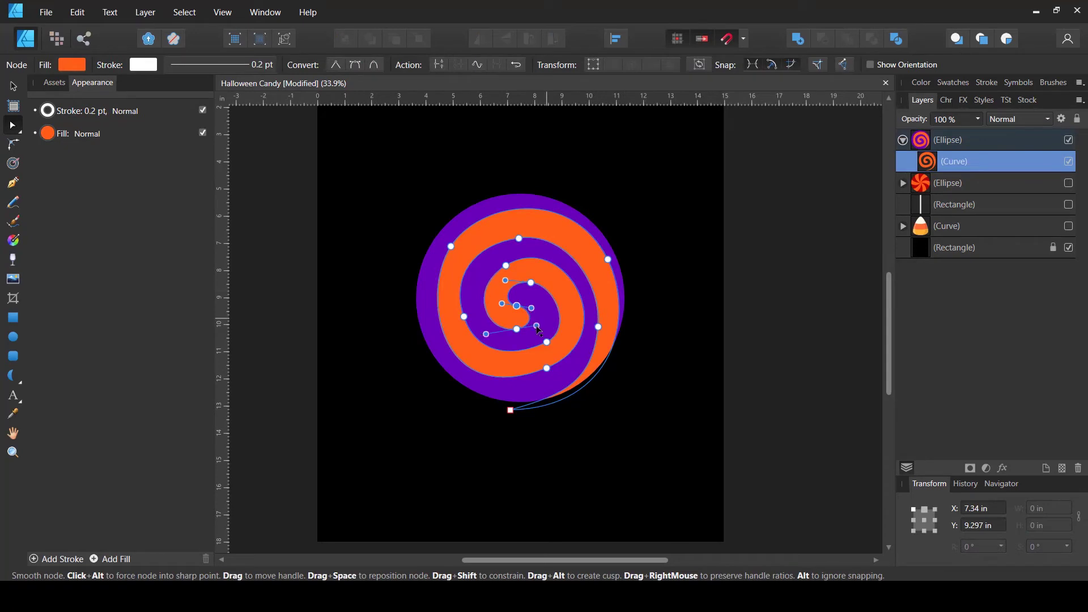
left_click(674, 282)
scroll(675, 282, "down", 1)
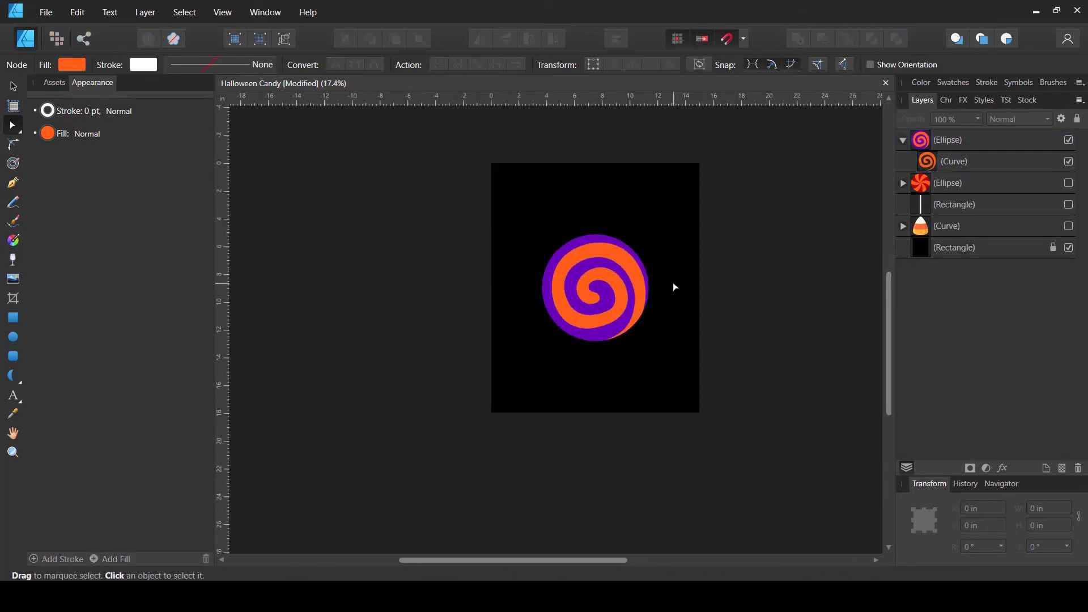
scroll(673, 282, "down", 1)
left_click(13, 85)
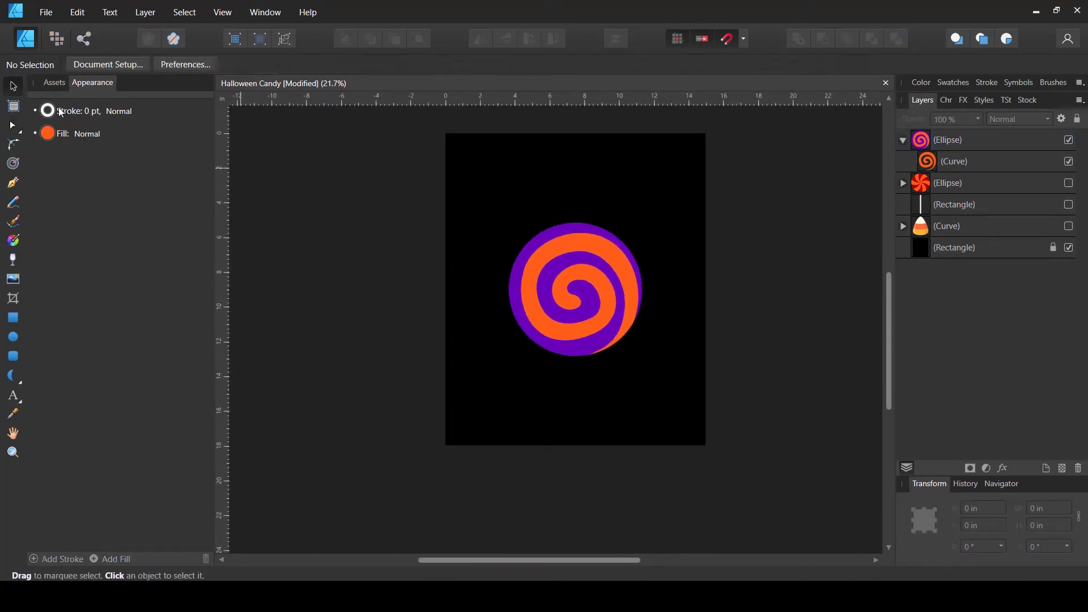
left_click(906, 141)
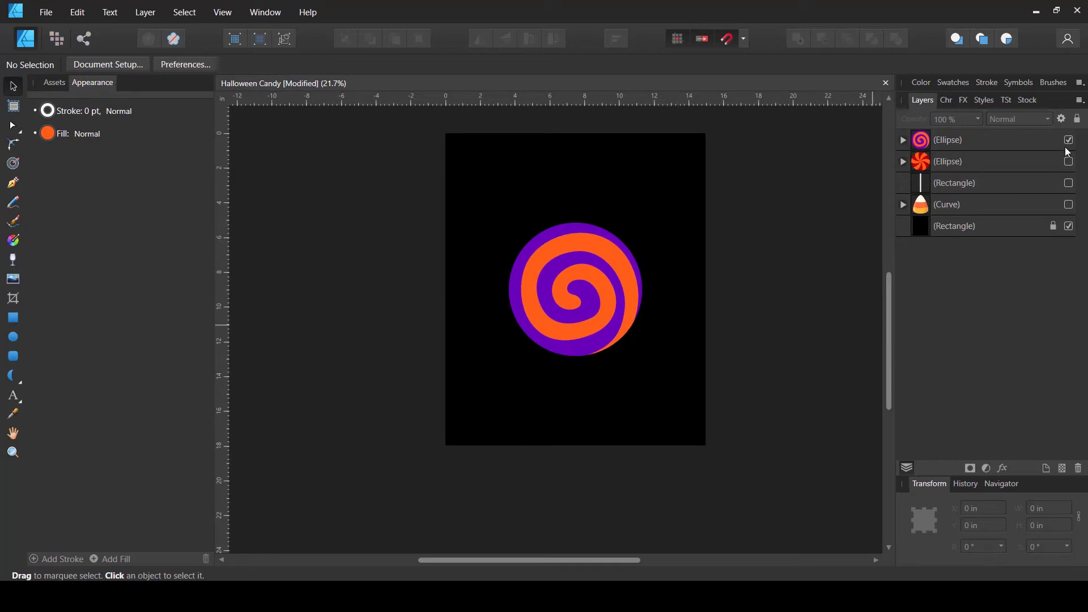
Show the white stick and move it straight down beneath the purple-orange swirl candy
left_click(1069, 183)
left_click_drag(578, 381, 576, 450)
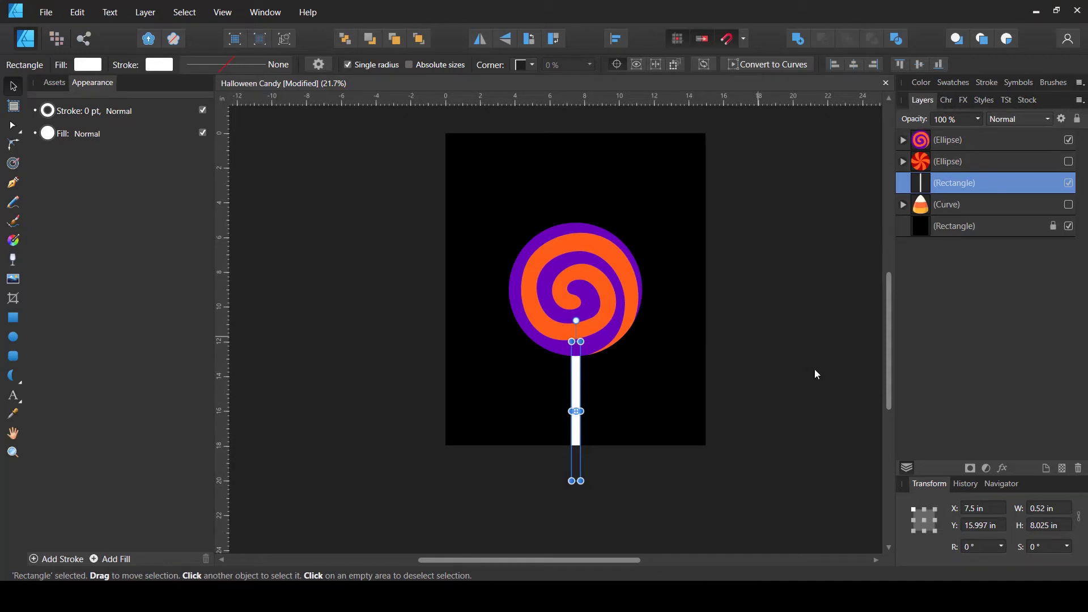
Hide the stick and the purple-orange swirl candy, and save the document
left_click(1069, 183)
left_click(729, 209)
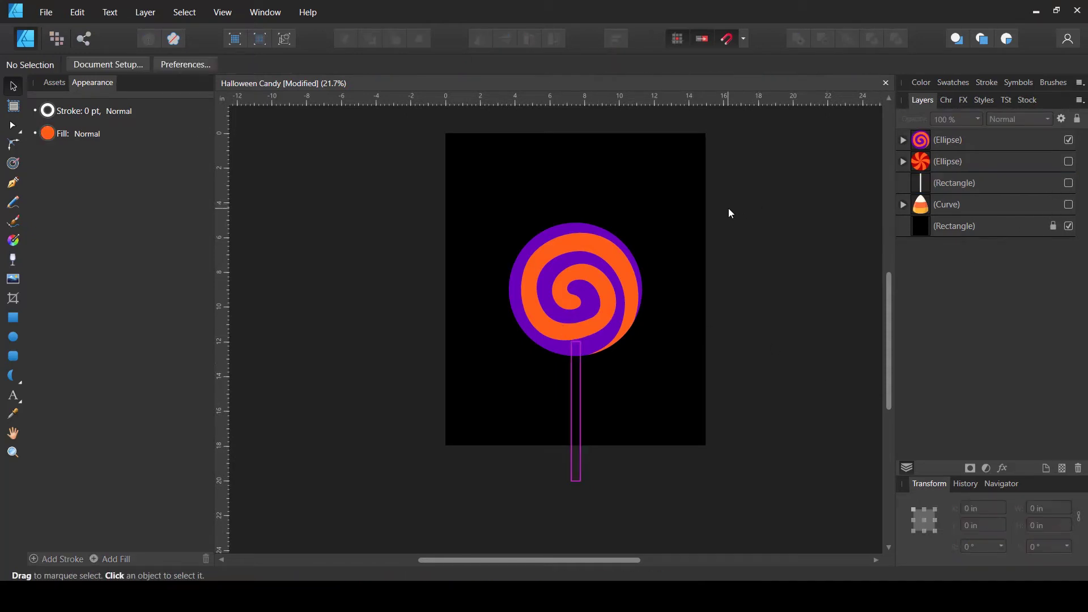
left_click(1069, 140)
key("ctrl+s")
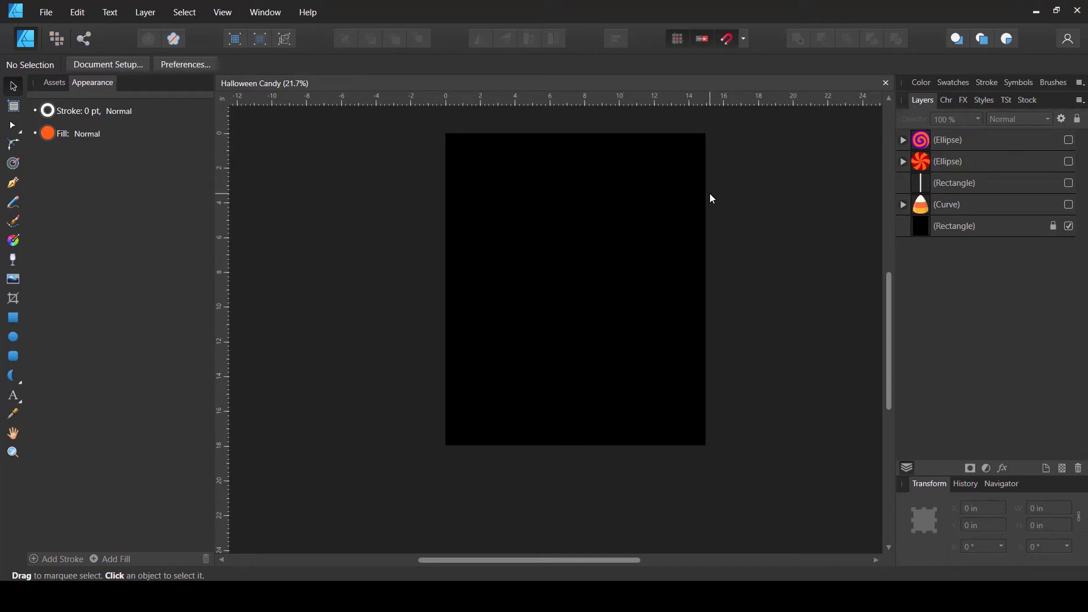
Draw an orange circle about 6.52 in across and center it on the page horizontally and vertically
left_click(14, 337)
left_click_drag(538, 222, 651, 336)
key("v")
left_click_drag(621, 287, 609, 288)
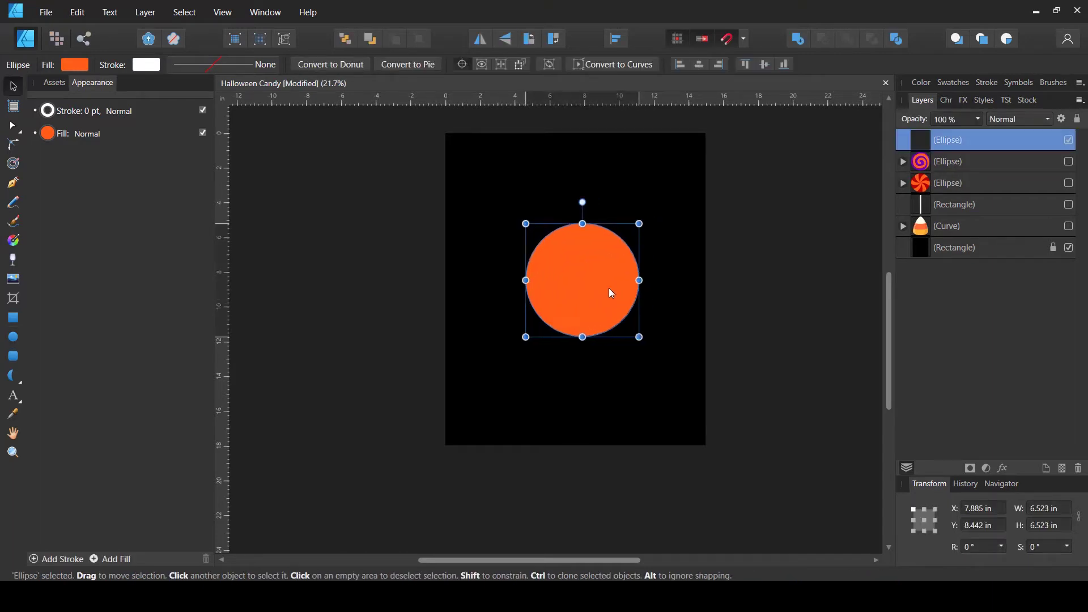
left_click(612, 39)
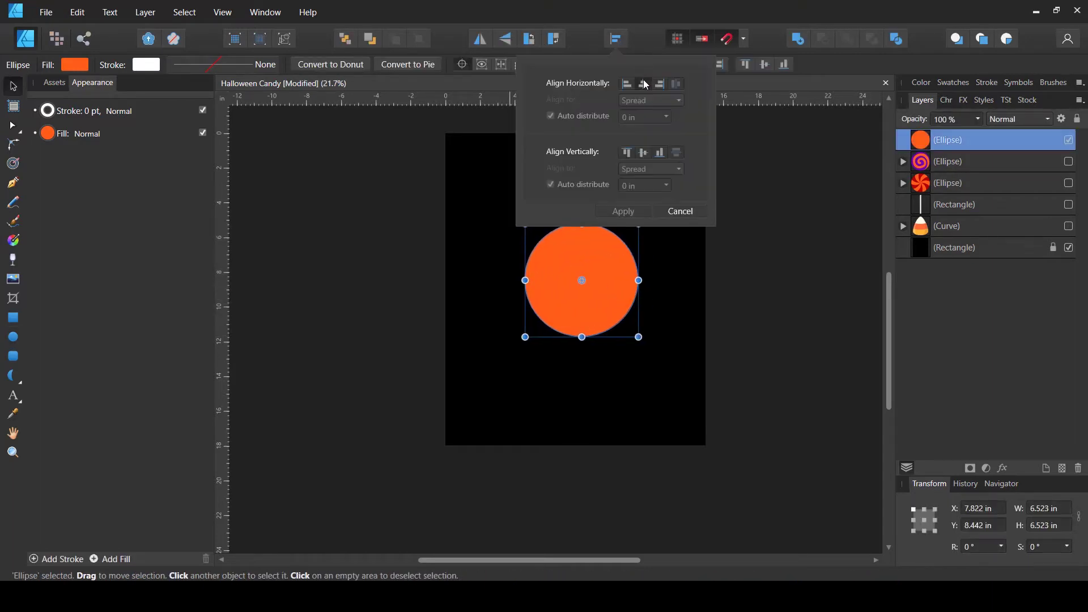
left_click(643, 83)
left_click(643, 152)
left_click(698, 297)
scroll(629, 295, "up", 2)
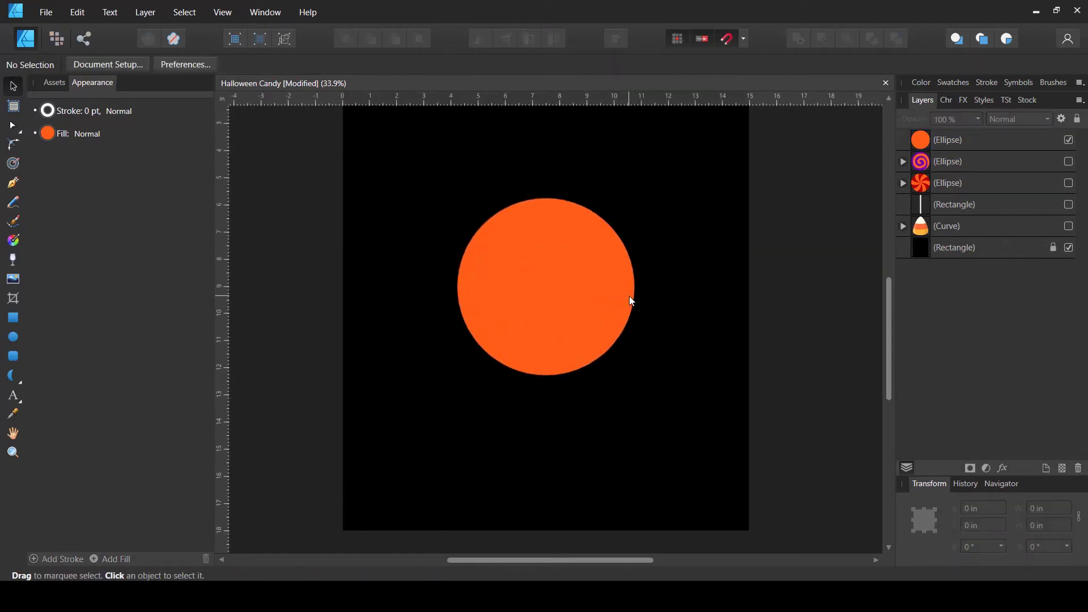
Fill the orange circle white, then duplicate it and shrink the copy concentrically to about 2.68 in across
left_click(629, 296)
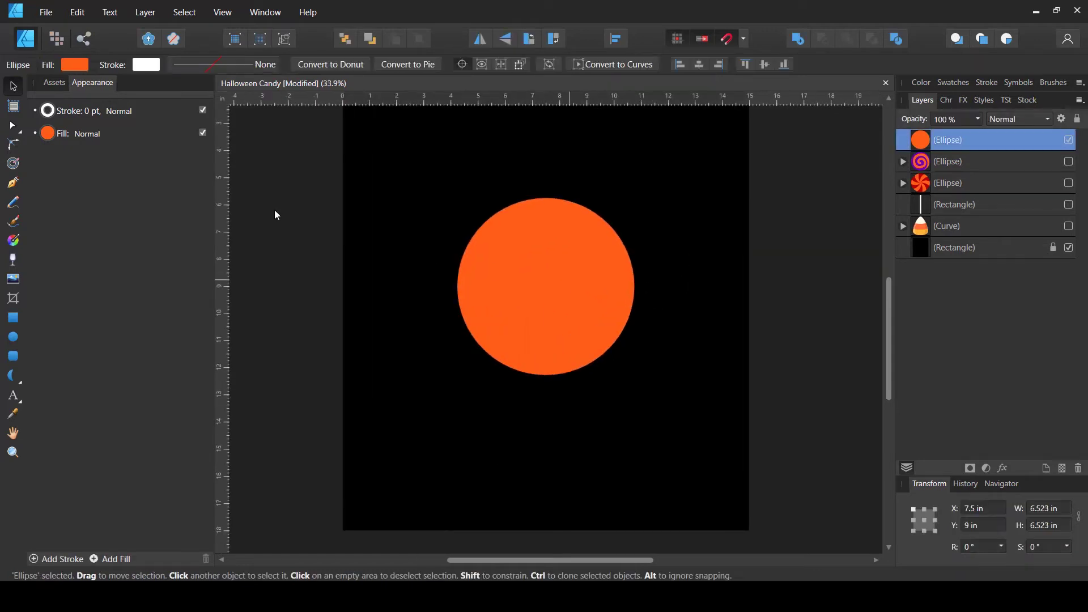
left_click(75, 64)
left_click_drag(182, 169, 669, 184)
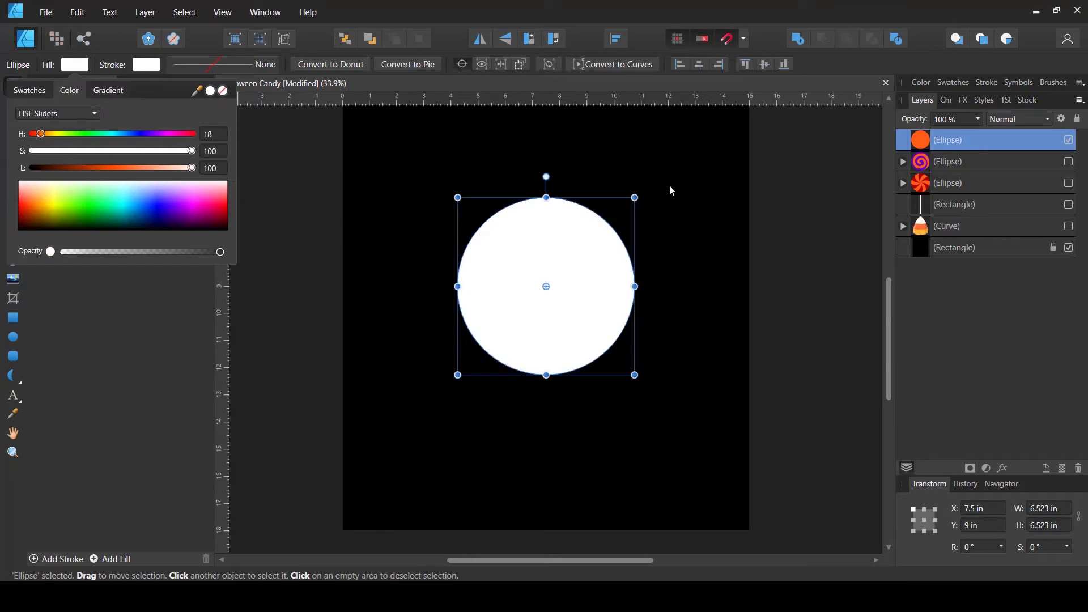
key("ctrl+j")
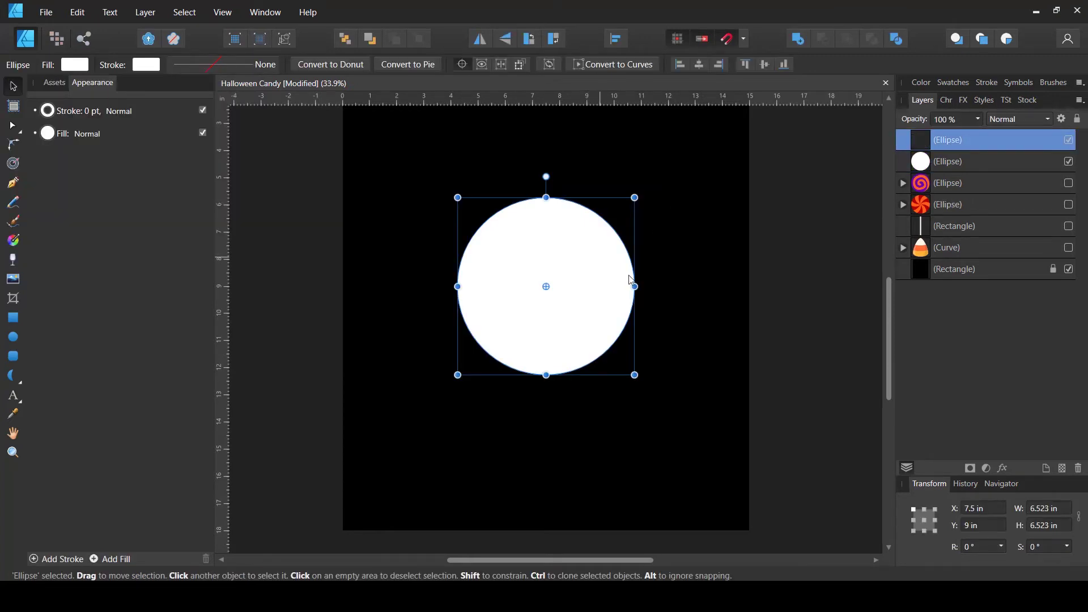
left_click_drag(635, 286, 583, 285)
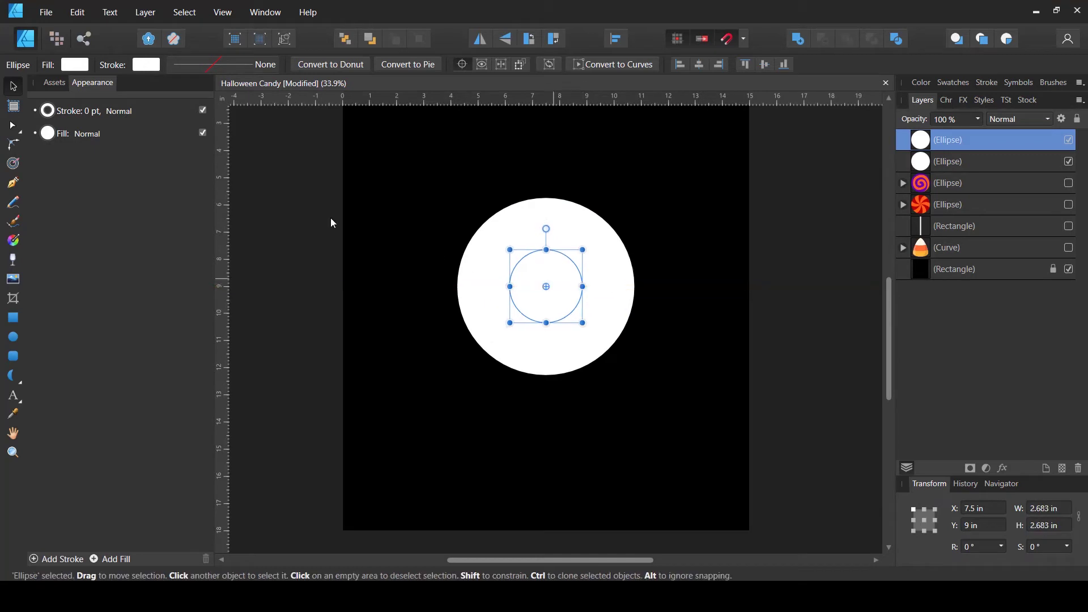
Fill the inner circle dark blue with hue 211, saturation 66 and lightness 35
left_click(76, 66)
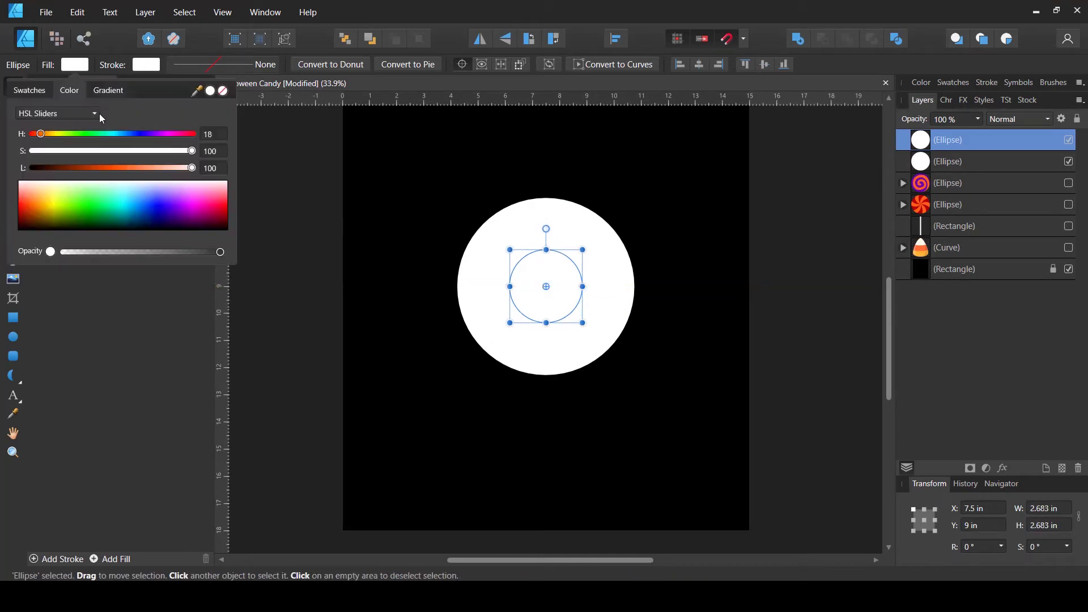
left_click(127, 135)
left_click(126, 168)
left_click(117, 167)
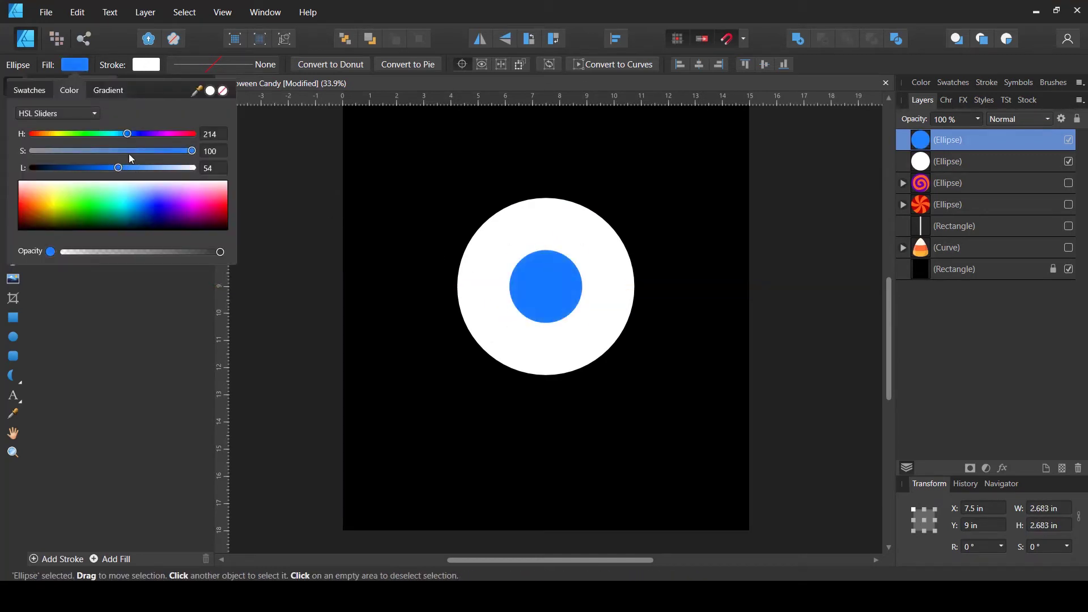
left_click(135, 151)
left_click(96, 168)
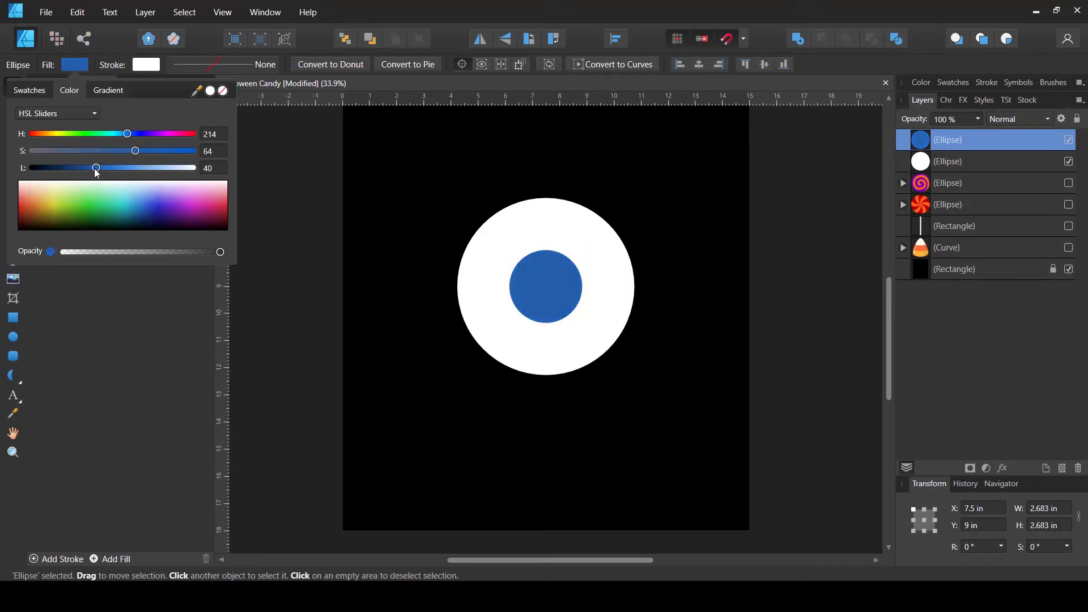
left_click_drag(96, 169, 90, 168)
left_click_drag(128, 134, 88, 170)
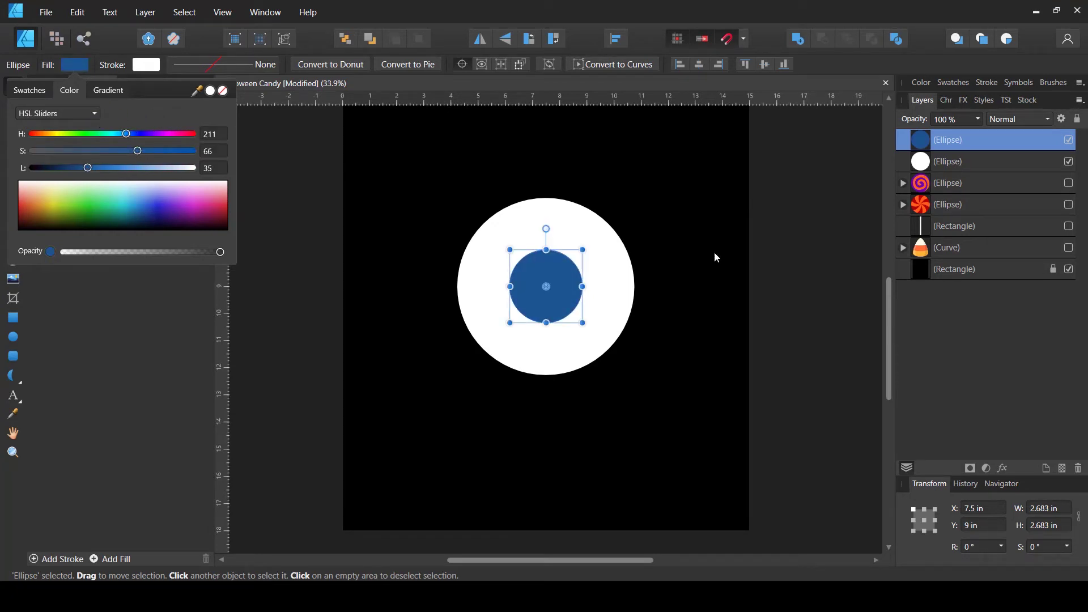
left_click(694, 261)
Enlarge the blue inner circle about its center to about 3 in across
scroll(555, 297, "up", 2)
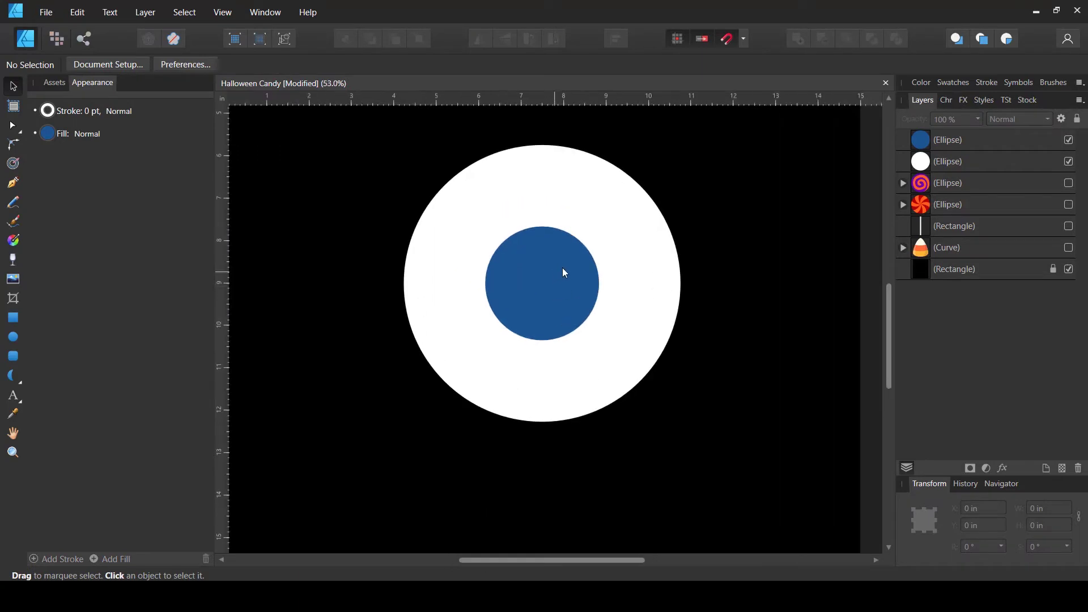
left_click(565, 294)
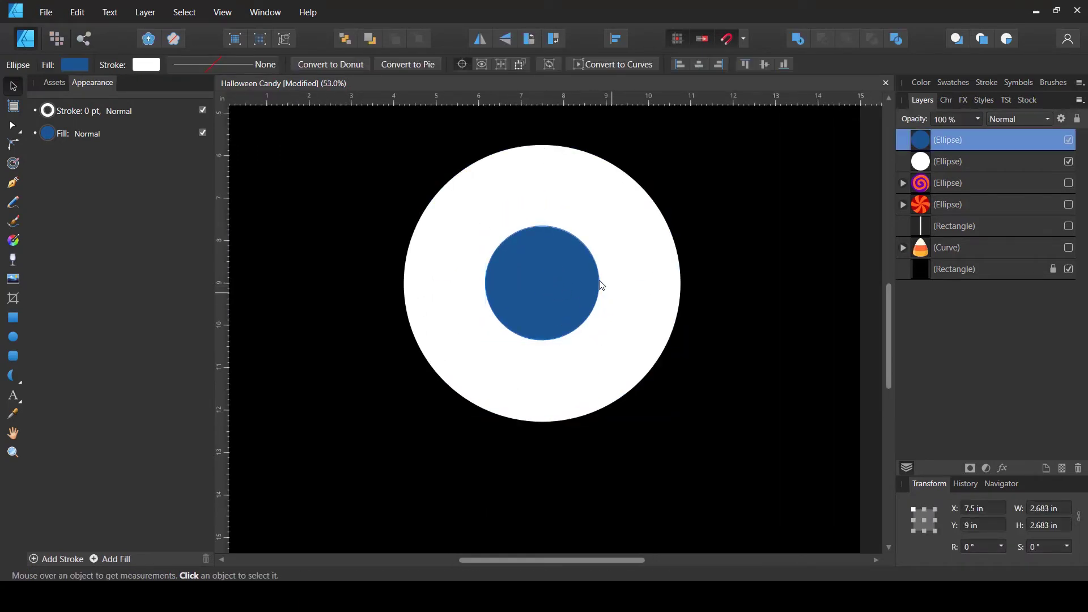
left_click_drag(599, 283, 605, 282)
left_click(701, 248)
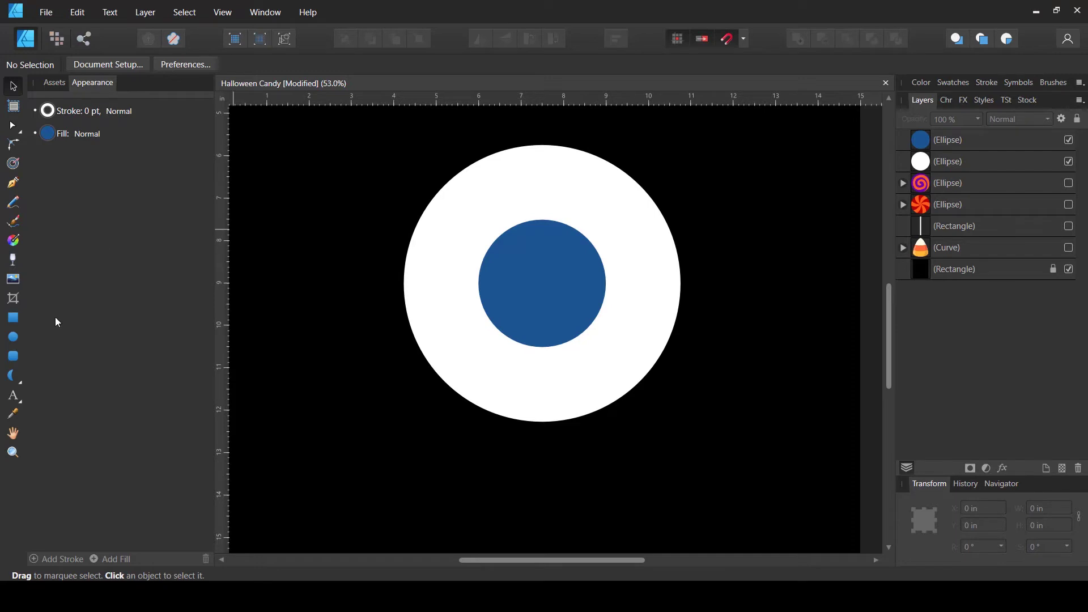
Draw a star about 3.65 in wide outward from the center of the blue circle
left_click(12, 378)
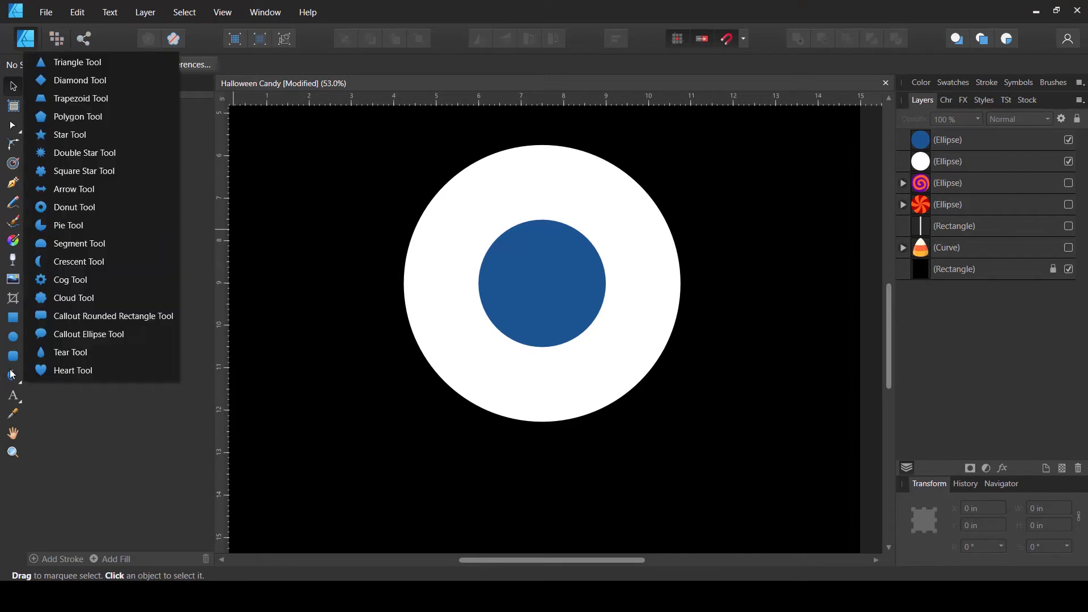
left_click(59, 135)
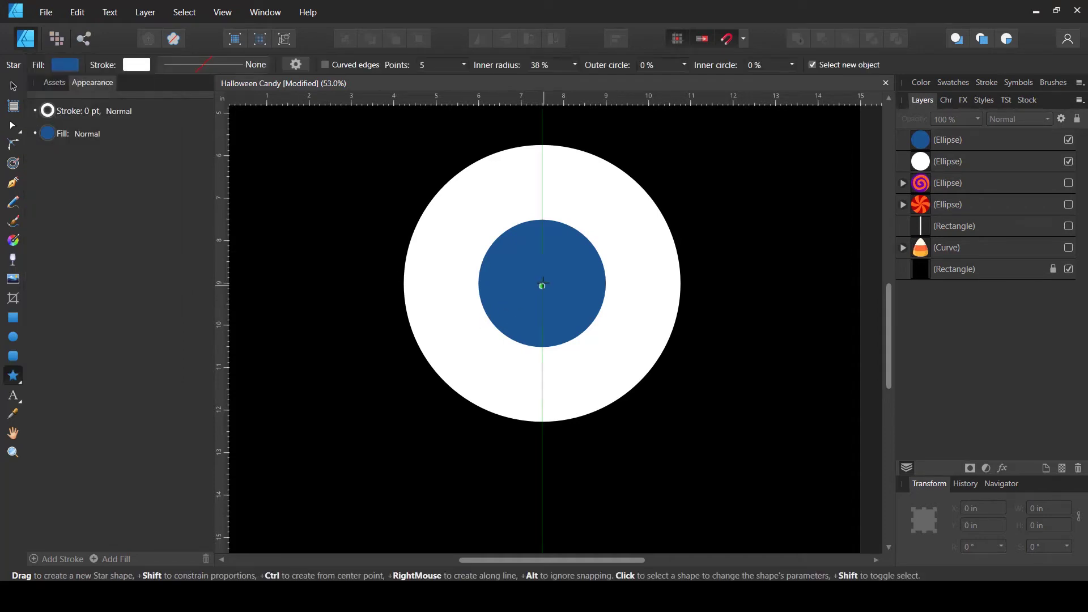
left_click_drag(539, 284, 600, 372)
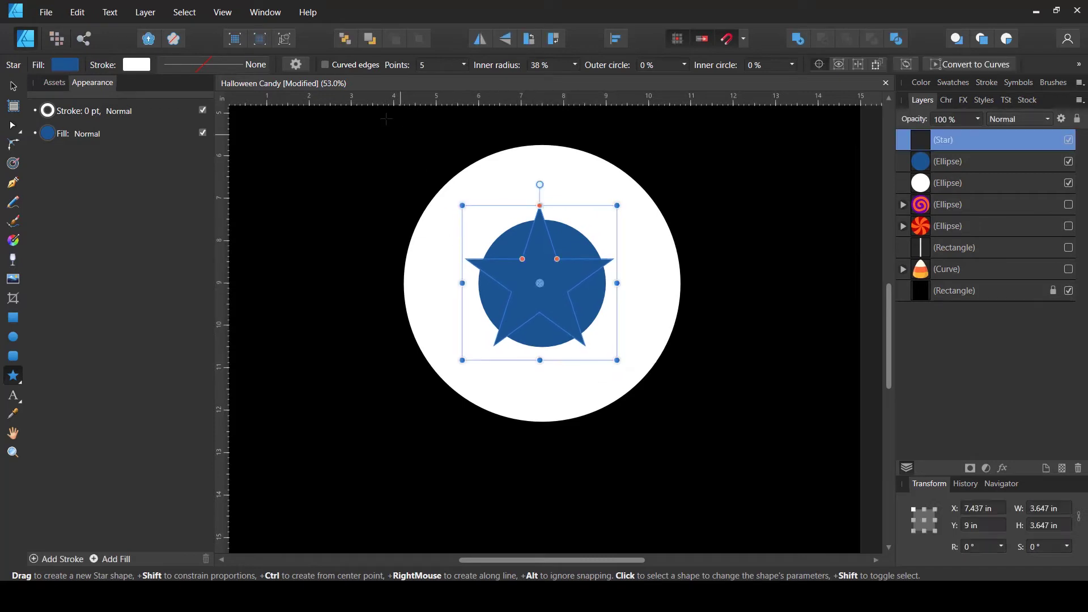
Give the star 19 points, an 18% inner radius and a 16% outer circle to form thin rounded rays
left_click(465, 64)
left_click_drag(468, 78, 498, 80)
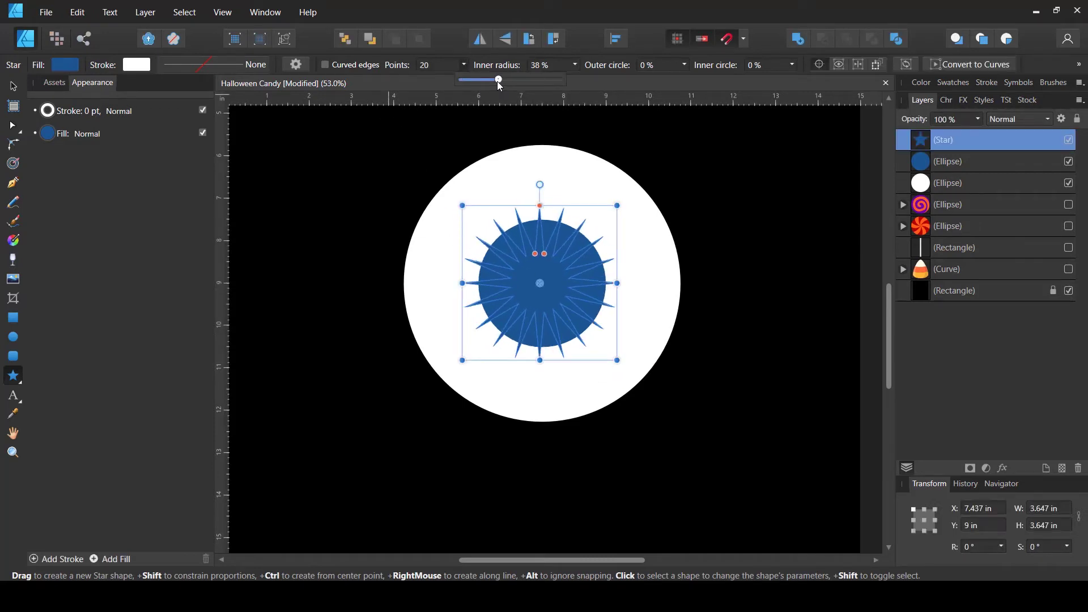
left_click(575, 65)
left_click_drag(573, 79, 558, 79)
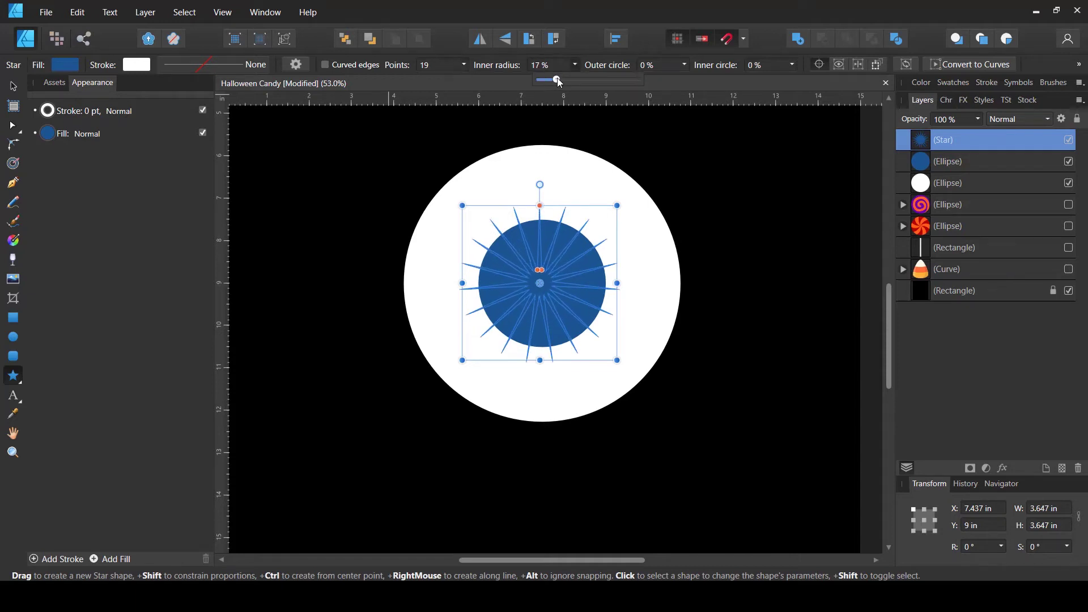
left_click(685, 65)
left_click_drag(686, 80, 703, 80)
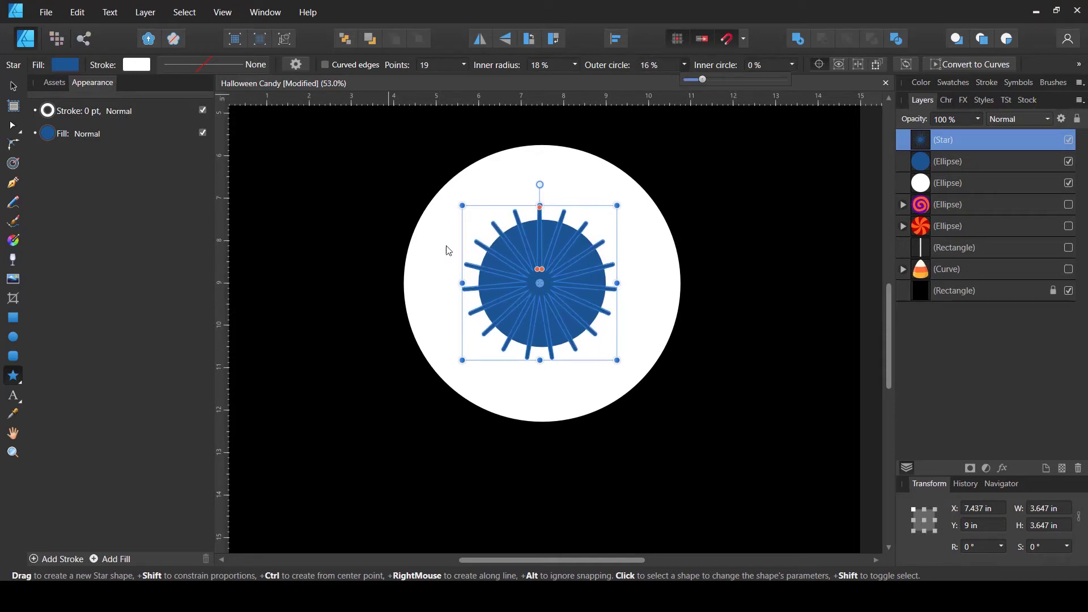
Center the star on the page horizontally and vertically
left_click(13, 86)
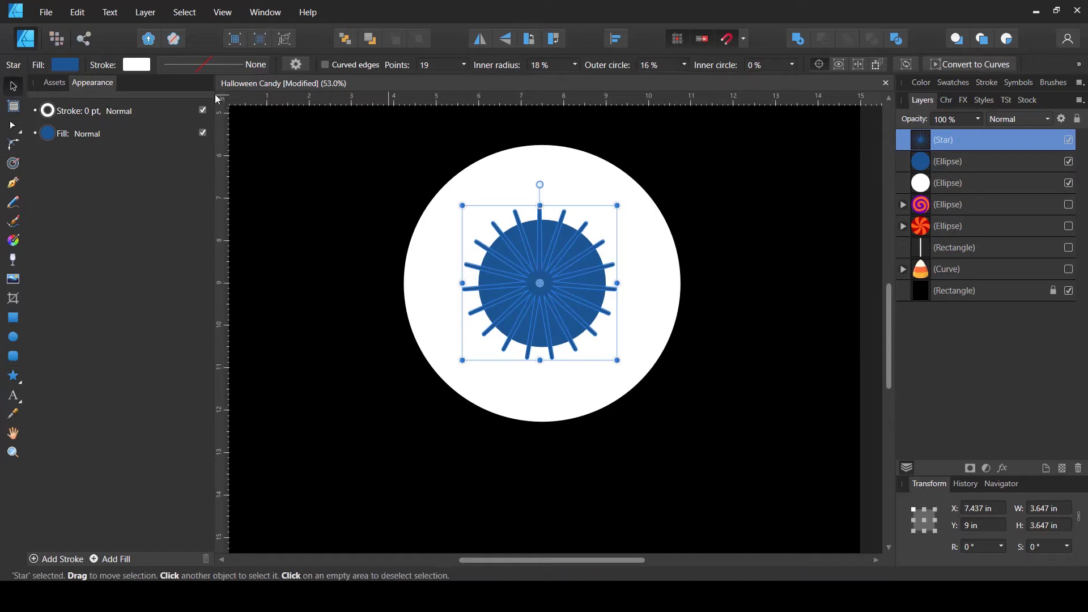
left_click(615, 41)
left_click(642, 84)
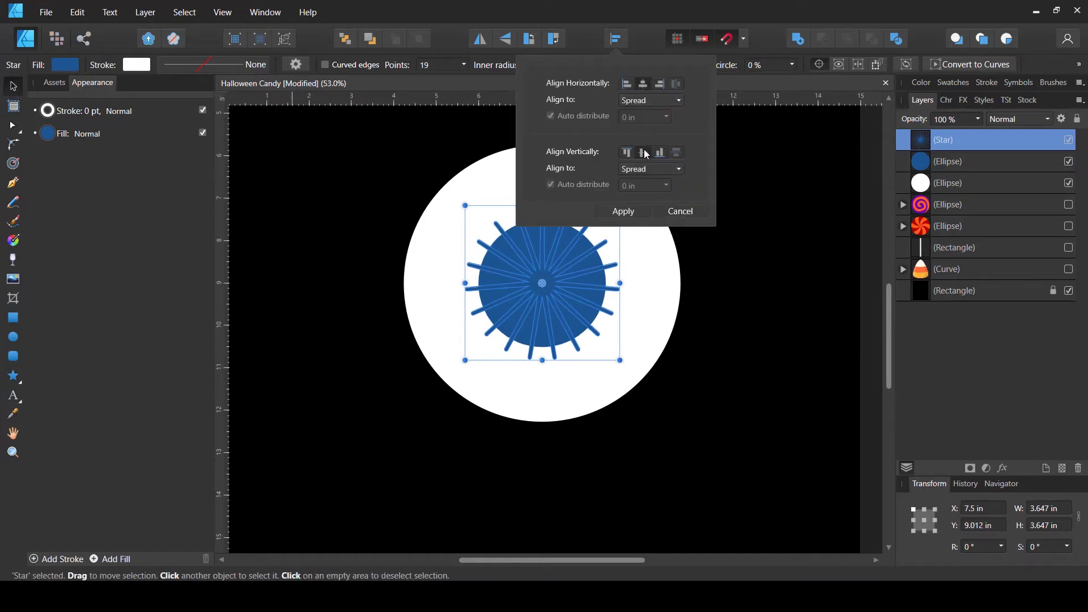
left_click(644, 151)
Fill the star bright blue with hue 200 and saturation 100
left_click(66, 64)
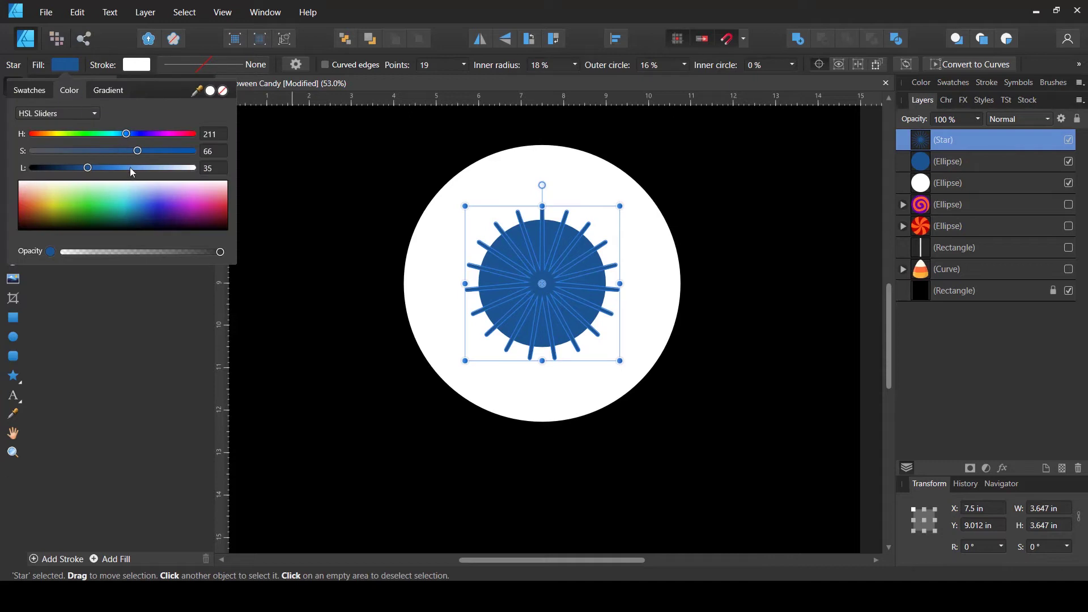
left_click_drag(126, 135, 121, 134)
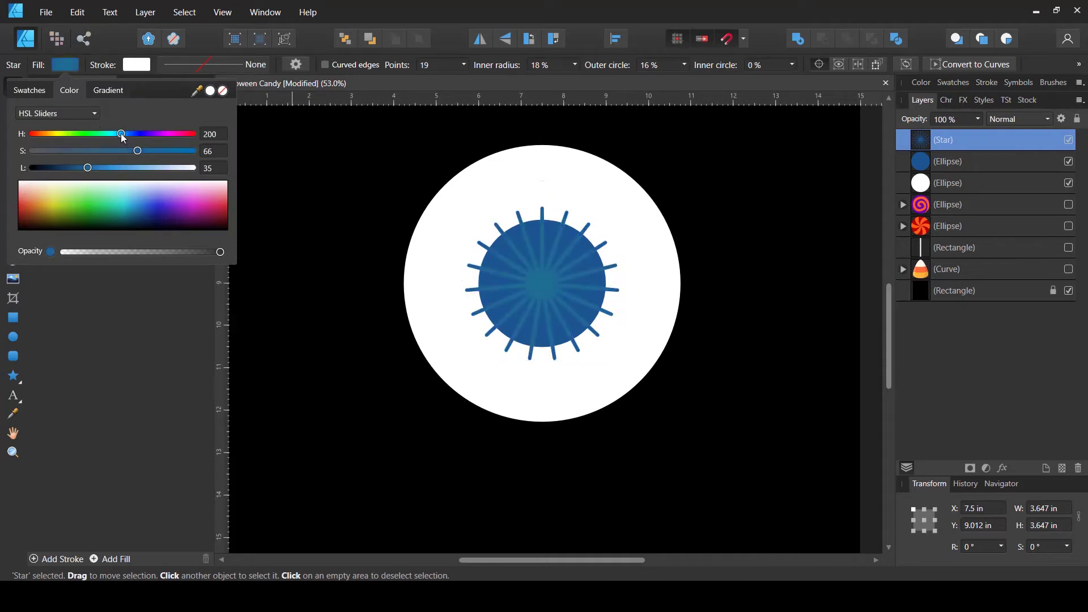
left_click_drag(88, 168, 200, 156)
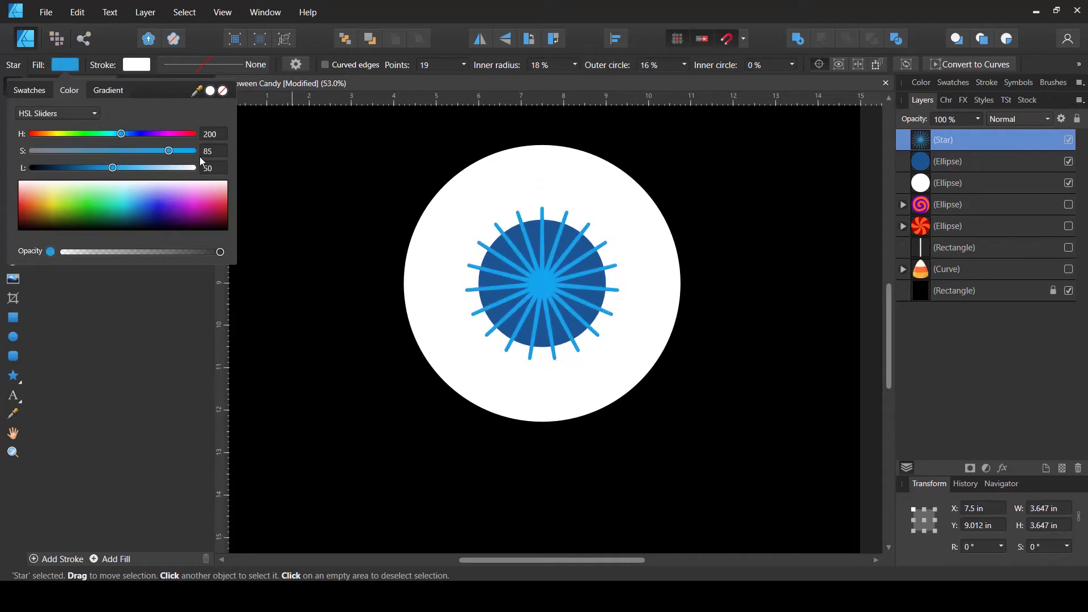
left_click_drag(113, 170, 106, 167)
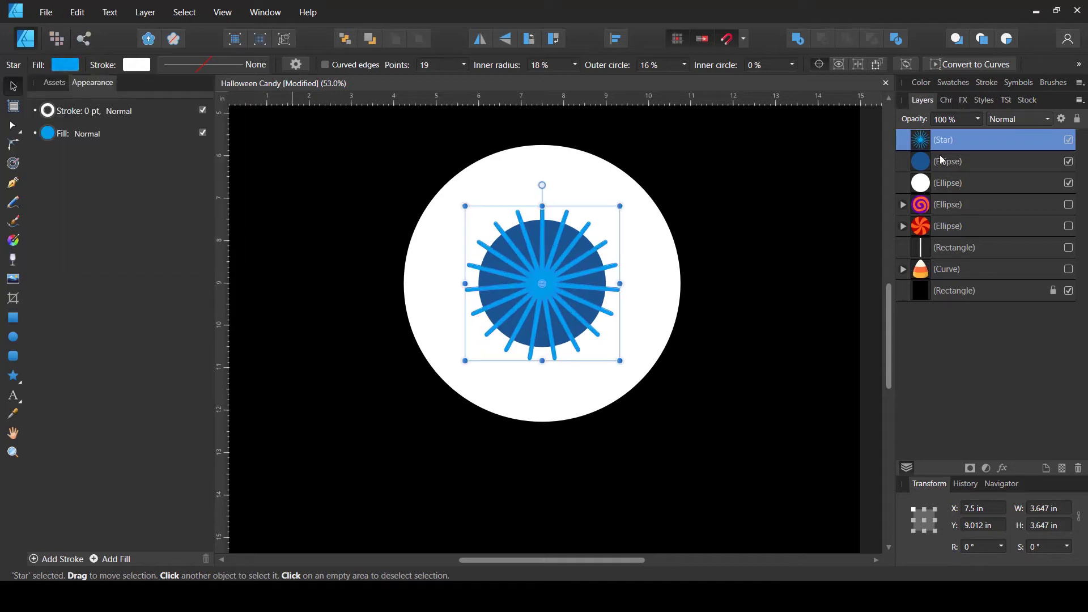
Clip the star inside the dark blue circle and expand that circle's layer to show the nested star
left_click_drag(921, 142, 935, 168)
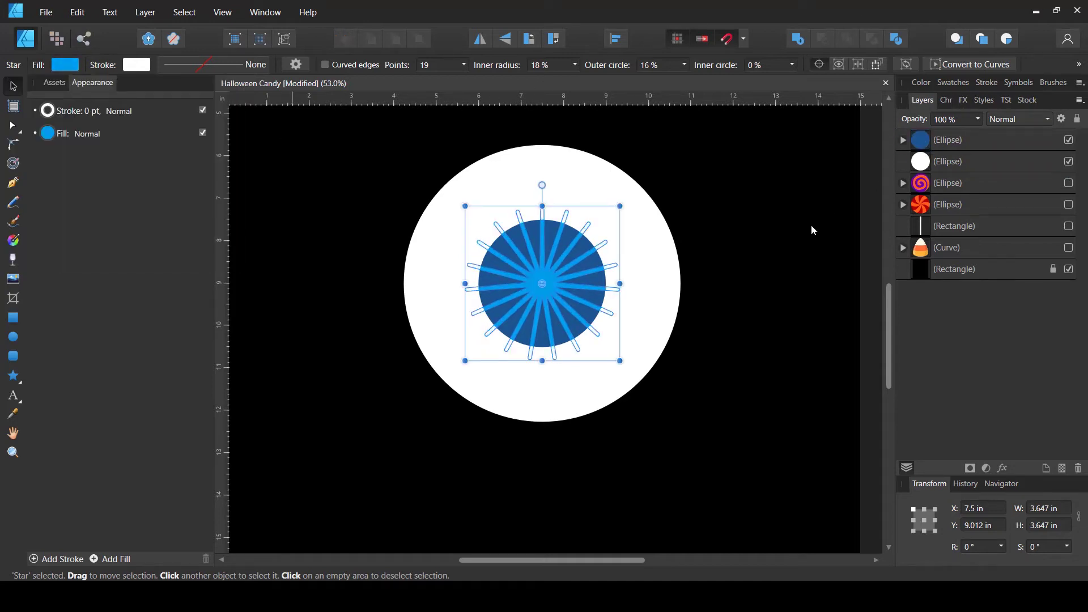
left_click(770, 256)
scroll(689, 251, "down", 2)
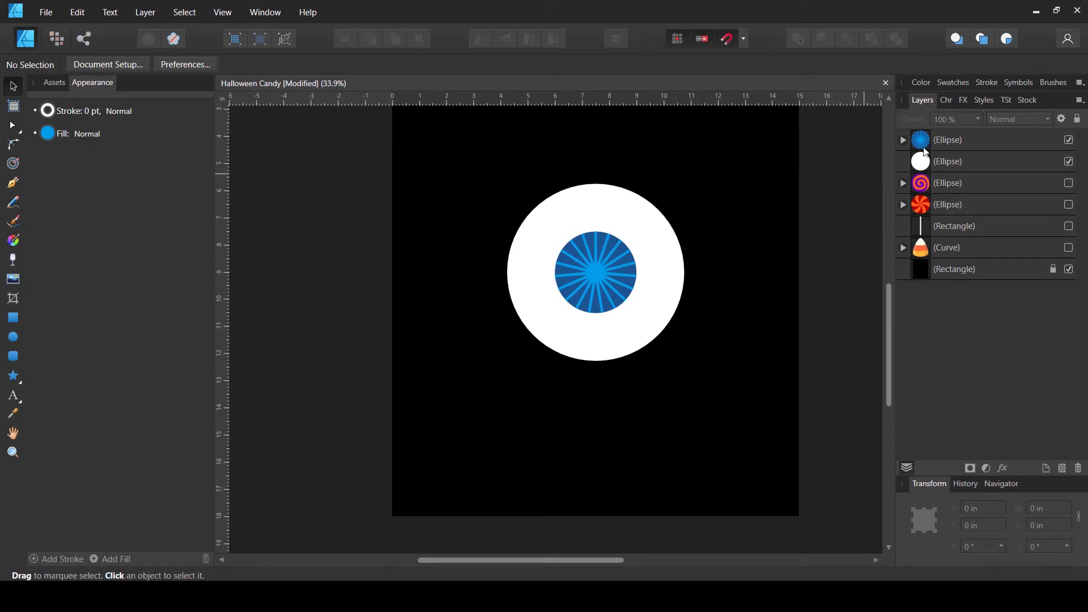
left_click(904, 140)
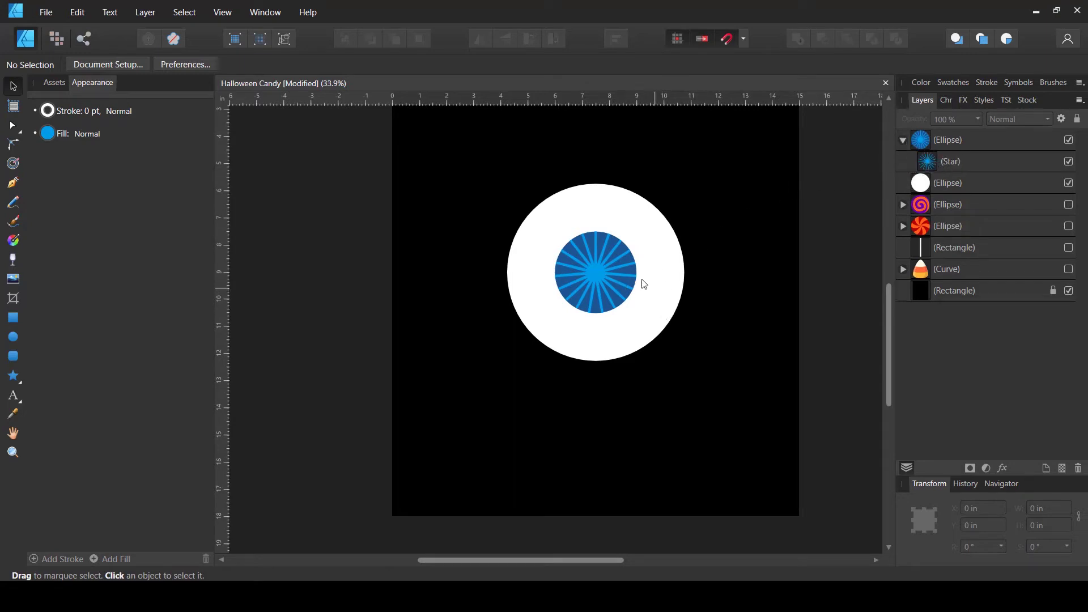
Draw a circle about 1.79 in across over the iris and center it on the page horizontally and vertically
scroll(621, 259, "up", 3)
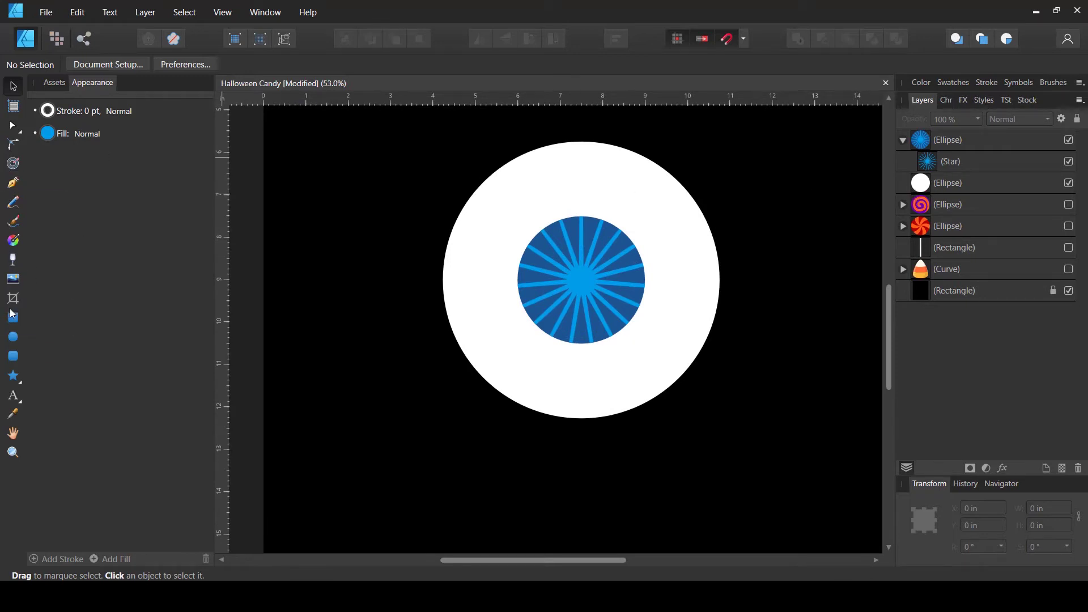
left_click(13, 337)
left_click_drag(519, 210, 608, 299)
key("v")
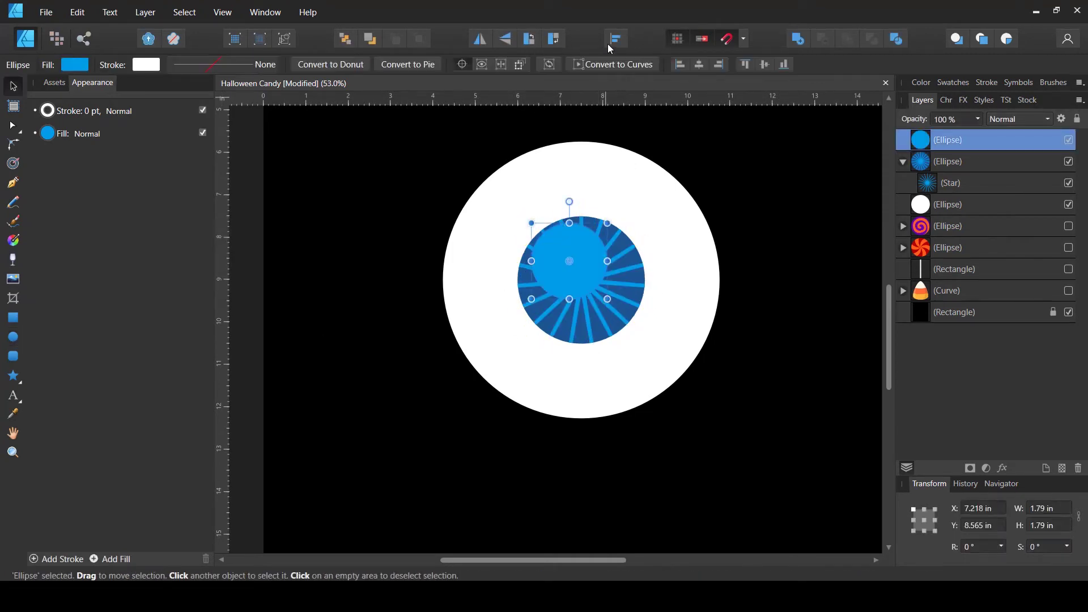
left_click(616, 39)
left_click(643, 83)
left_click(645, 152)
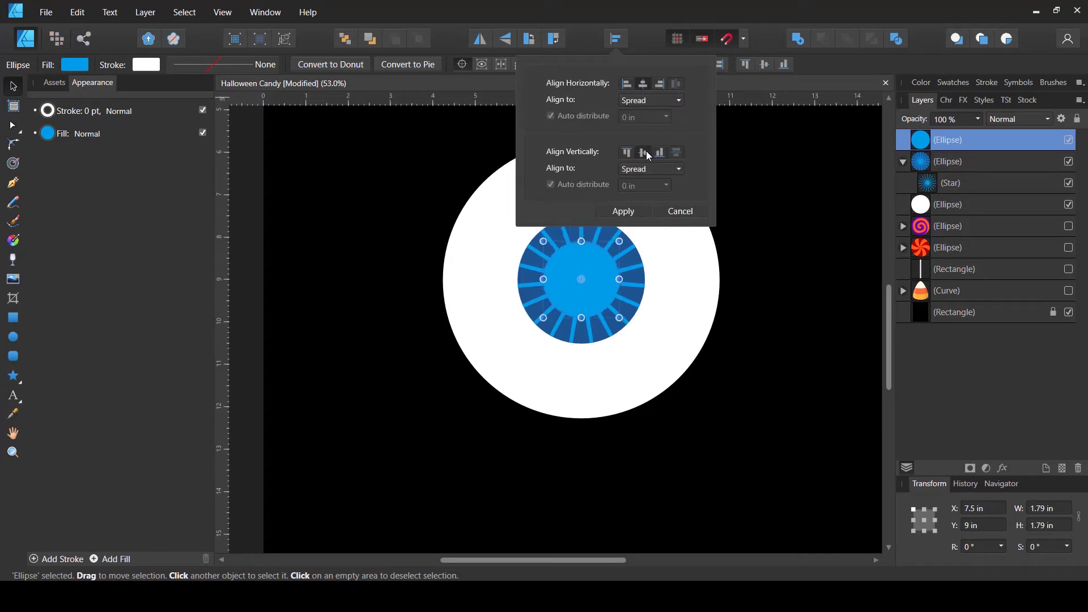
Shrink the pupil circle to about 1.12 in across and fill it very dark blue with hue 200, saturation 100 and lightness 12
left_click_drag(619, 278, 606, 279)
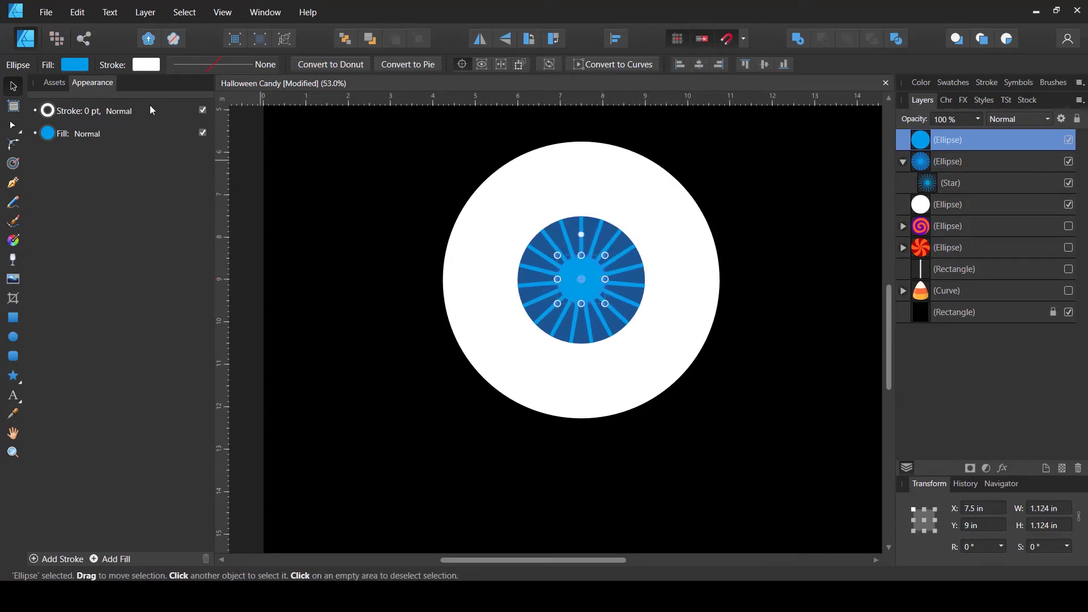
left_click(74, 64)
left_click_drag(61, 166, 27, 170)
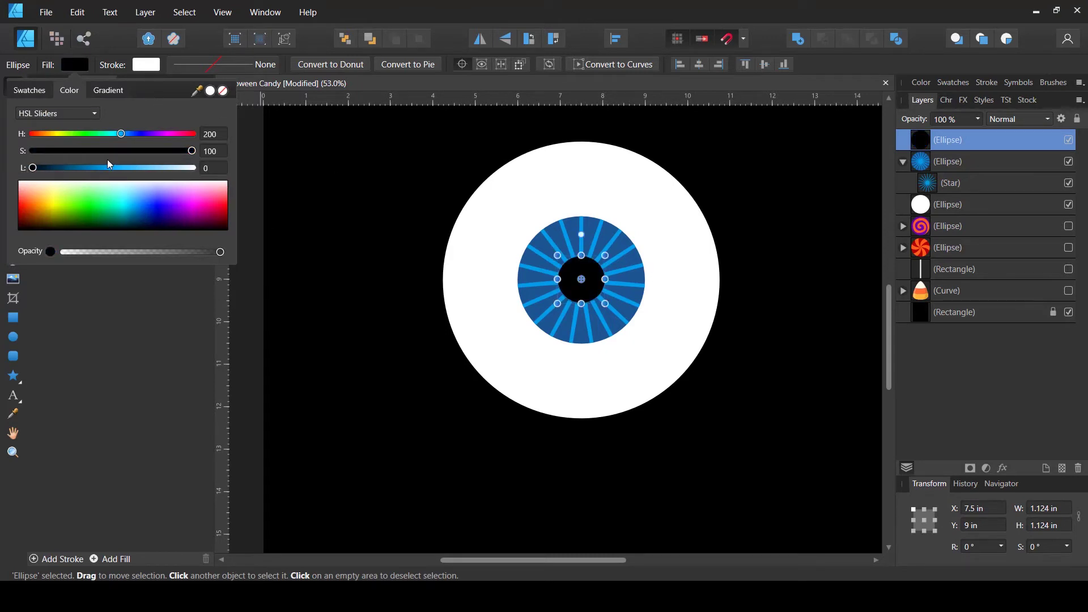
mouse_move(52, 168)
left_mouse_down()
mouse_move(42, 169)
mouse_move(52, 171)
left_mouse_up()
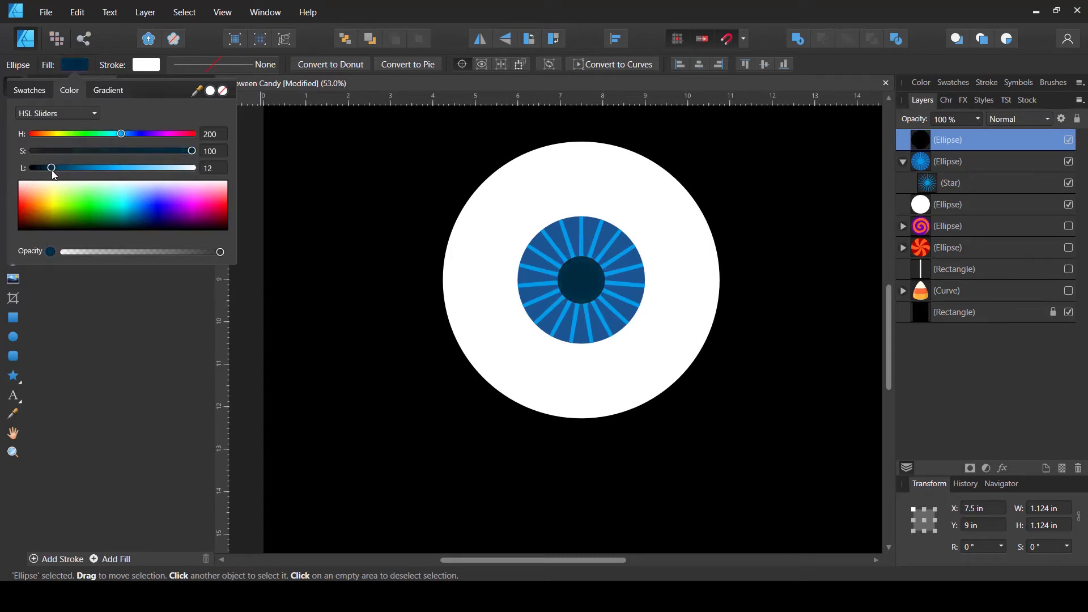
left_click(718, 184)
scroll(602, 175, "down", 3)
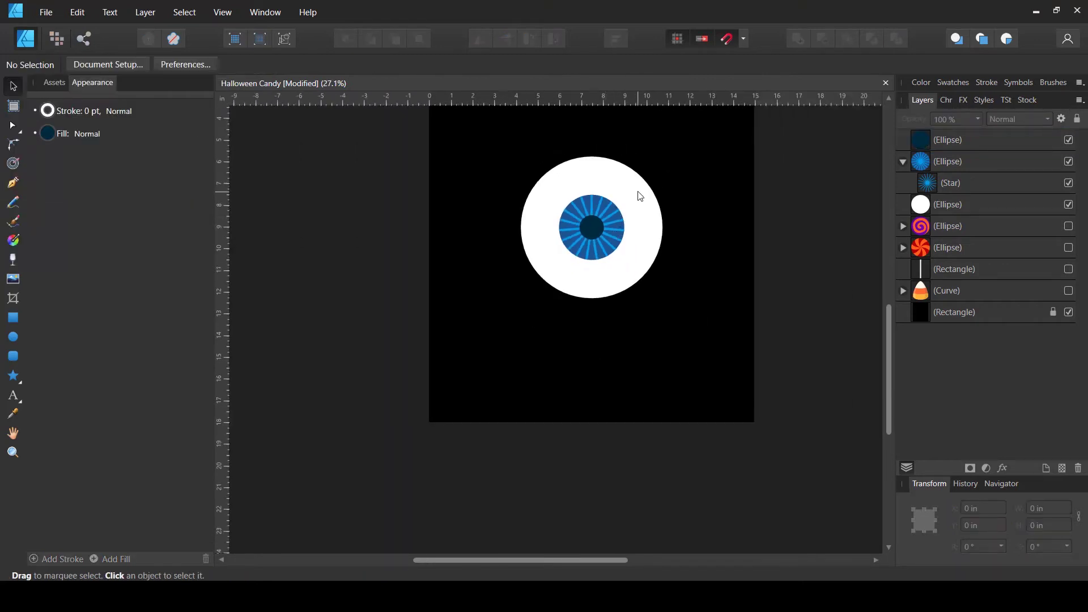
scroll(632, 201, "up", 4)
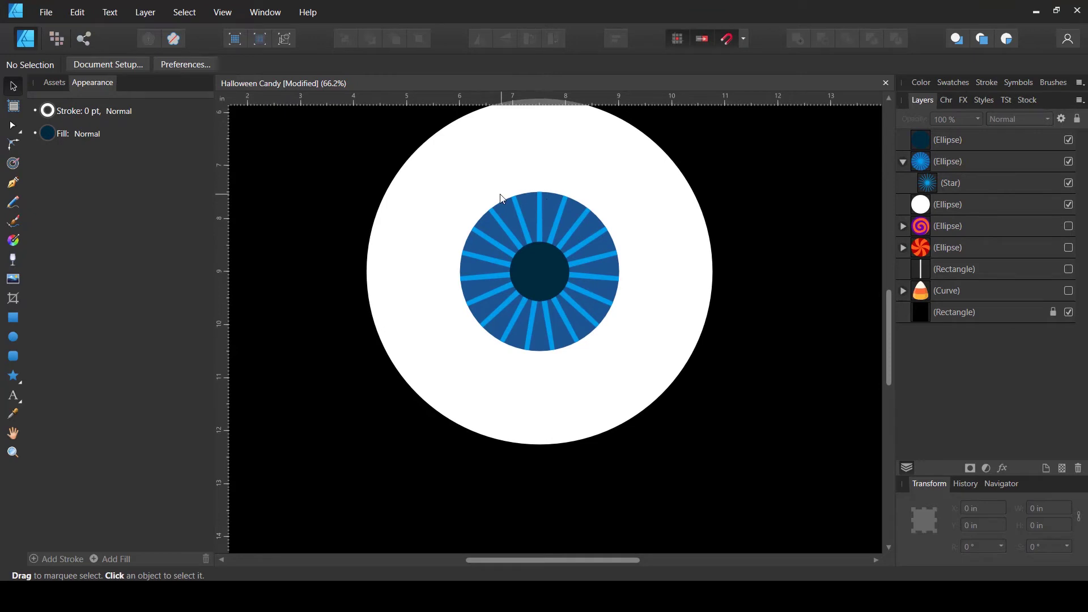
scroll(500, 196, "down", 1)
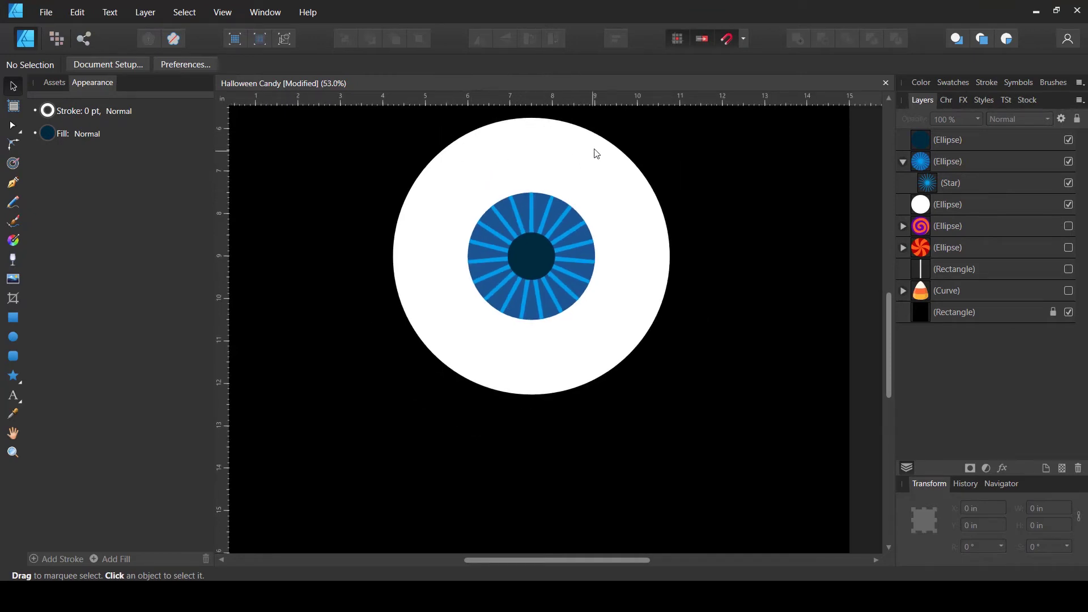
Draw a closed, wavy vein outline with the Pen tool from above the eyeball's upper-left edge, tapering to a point just above the iris
scroll(541, 140, "up", 1)
scroll(522, 145, "up", 1)
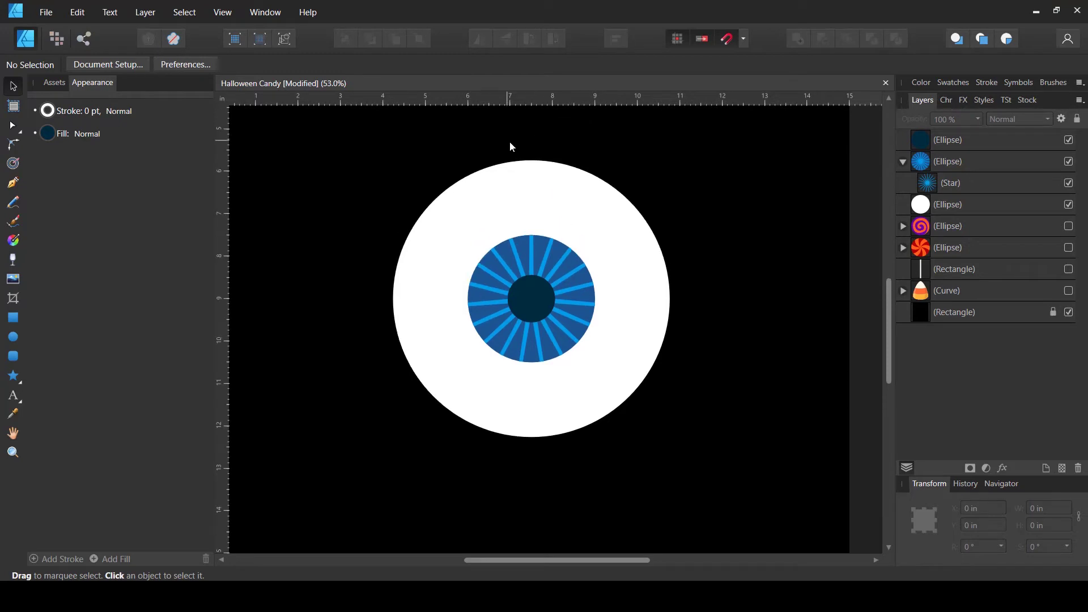
left_click(15, 183)
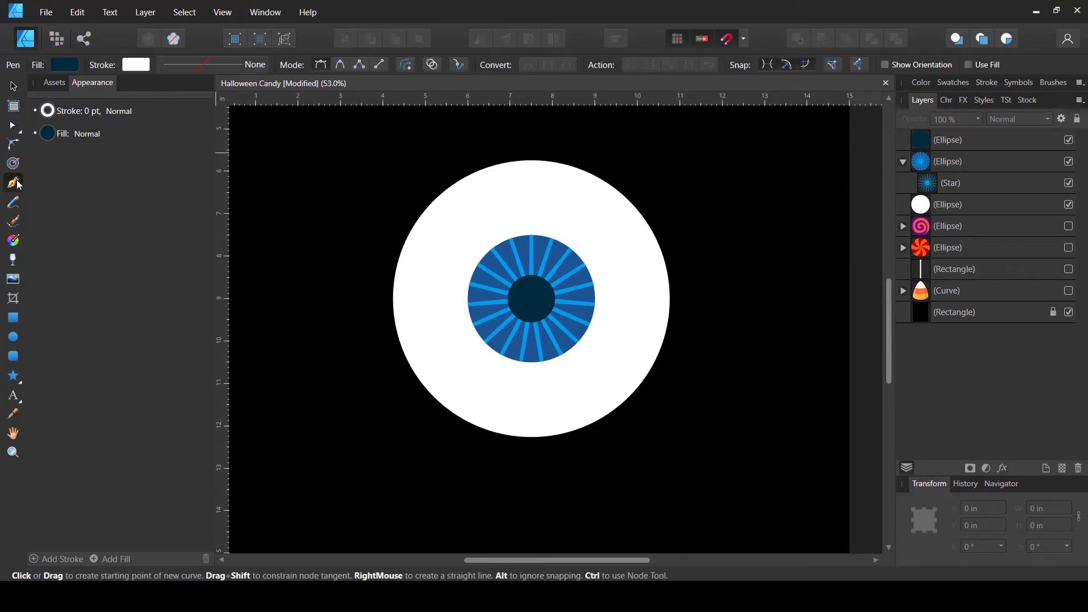
left_click(491, 137)
left_click(487, 157)
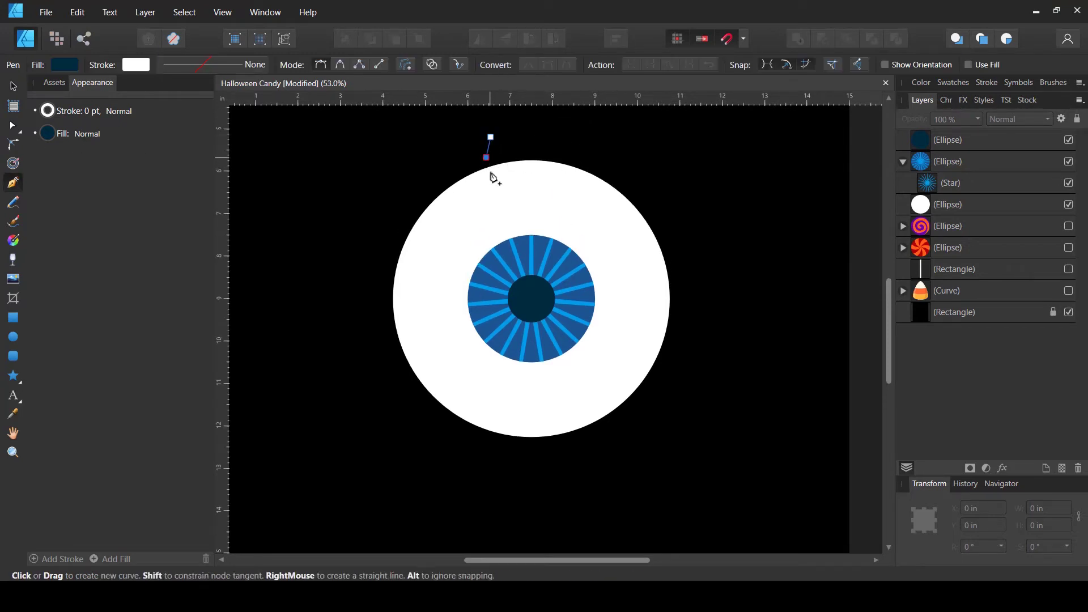
left_click(495, 166)
left_click(495, 184)
mouse_move(500, 200)
left_mouse_down()
mouse_move(496, 212)
mouse_move(511, 210)
mouse_move(509, 184)
left_mouse_up()
left_click(507, 189)
left_click(508, 155)
left_click(515, 138)
left_click(490, 137)
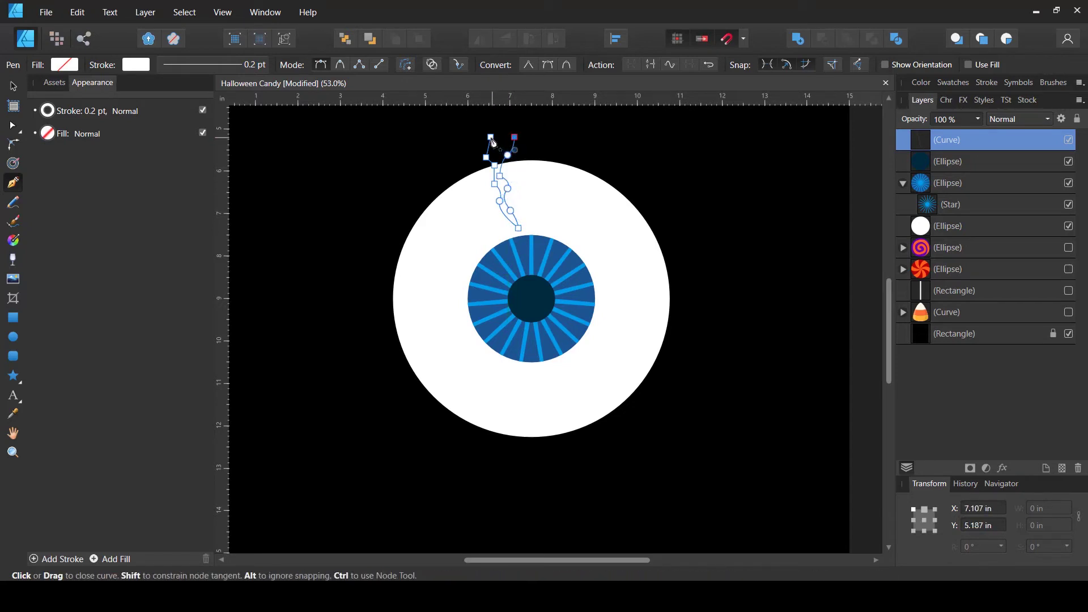
Fill the vein light pink with hue 0, saturation 100 and lightness 79
left_click(75, 67)
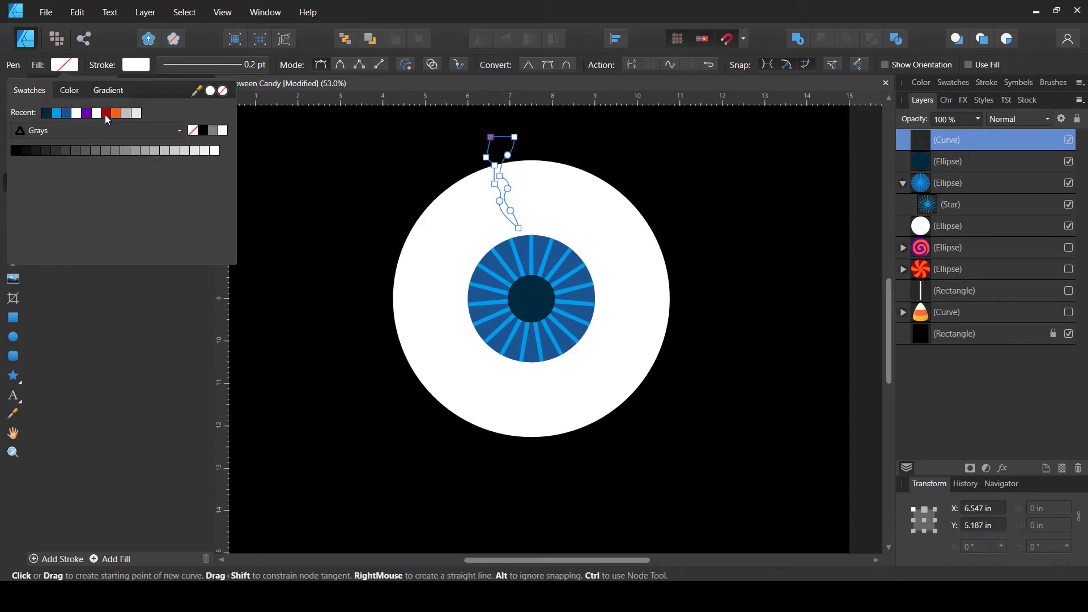
left_click(105, 113)
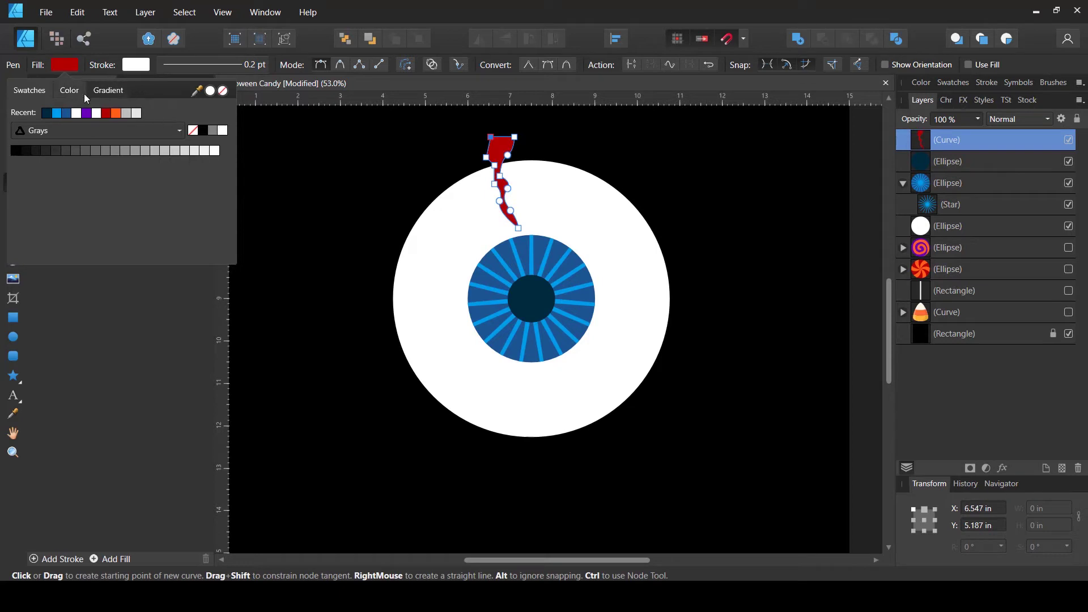
left_click(69, 91)
left_click_drag(120, 167, 157, 171)
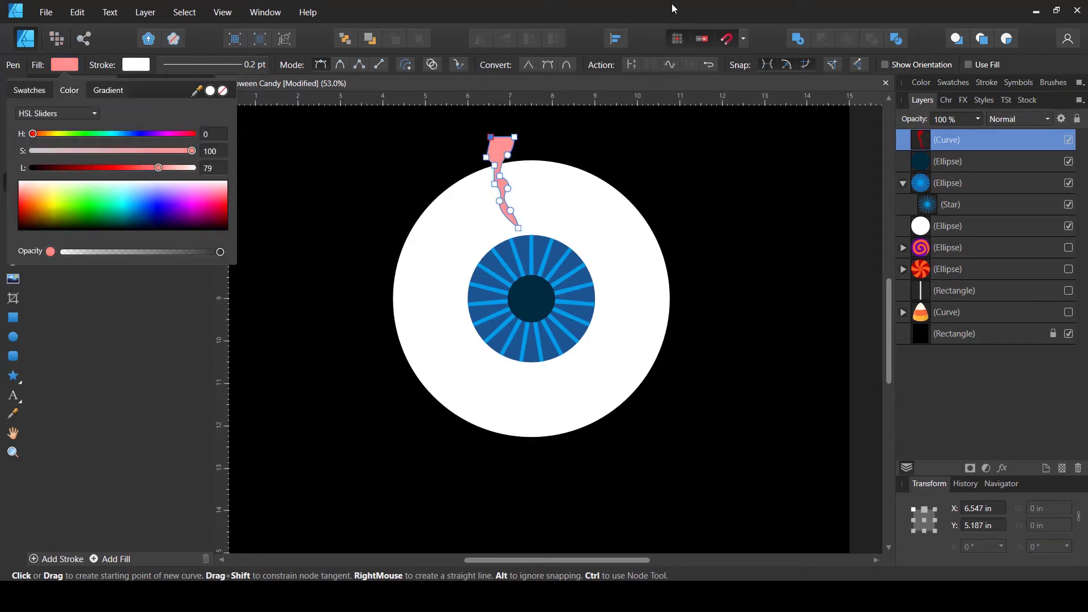
Draw the wavy left edge of a second vein, to the right of the first, from above the eyeball down toward the iris
scroll(600, 164, "up", 1)
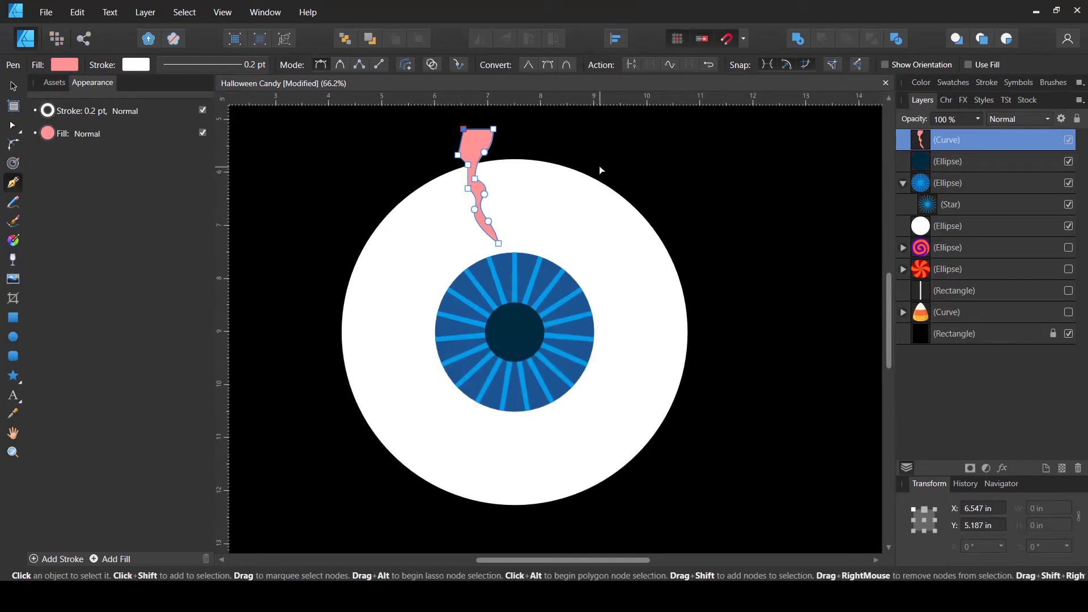
scroll(599, 166, "up", 2)
left_click_drag(534, 79, 576, 79)
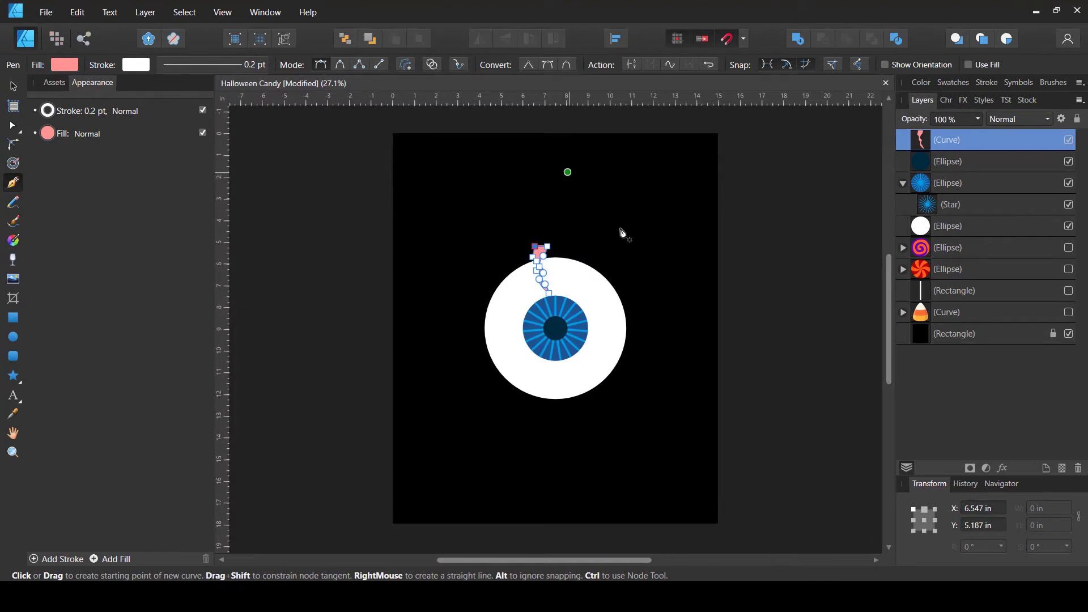
scroll(617, 253, "up", 3)
scroll(615, 253, "up", 1)
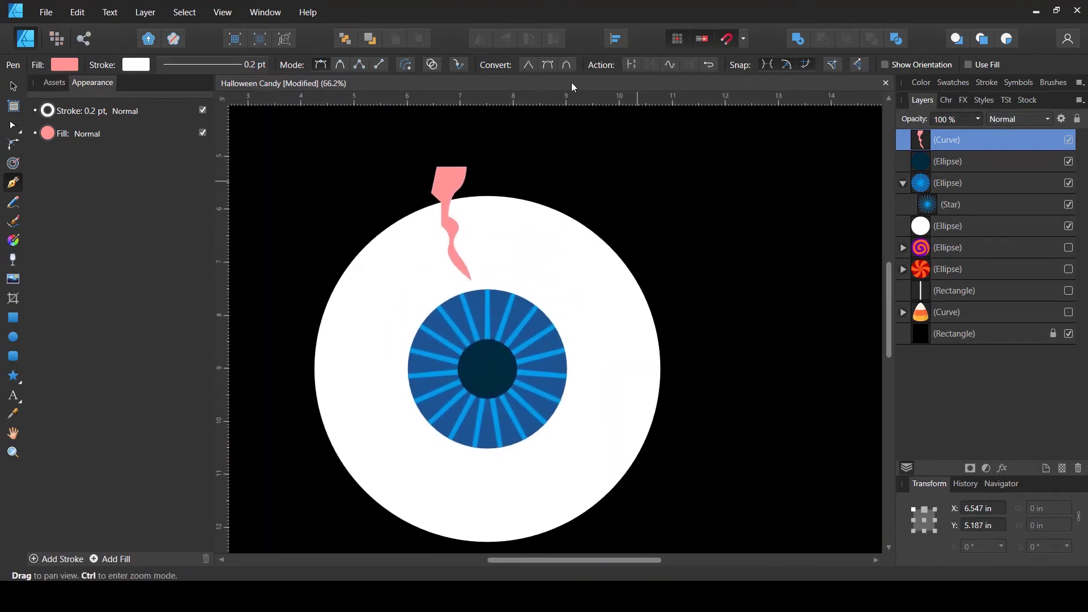
left_click(493, 171)
left_click(481, 192)
left_click(481, 210)
left_click(481, 229)
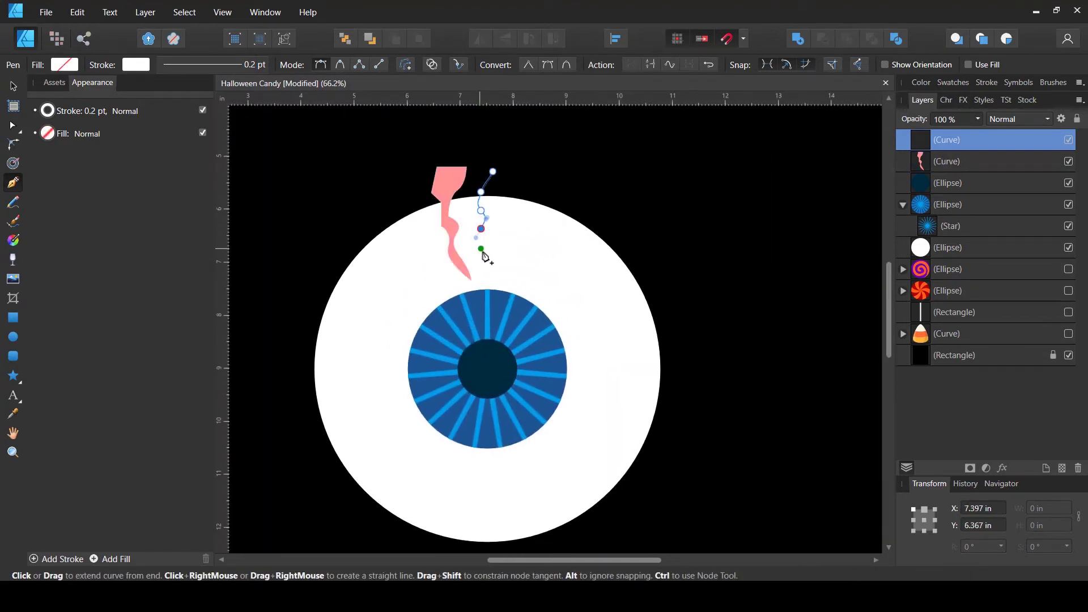
left_click(486, 252)
left_click(484, 280)
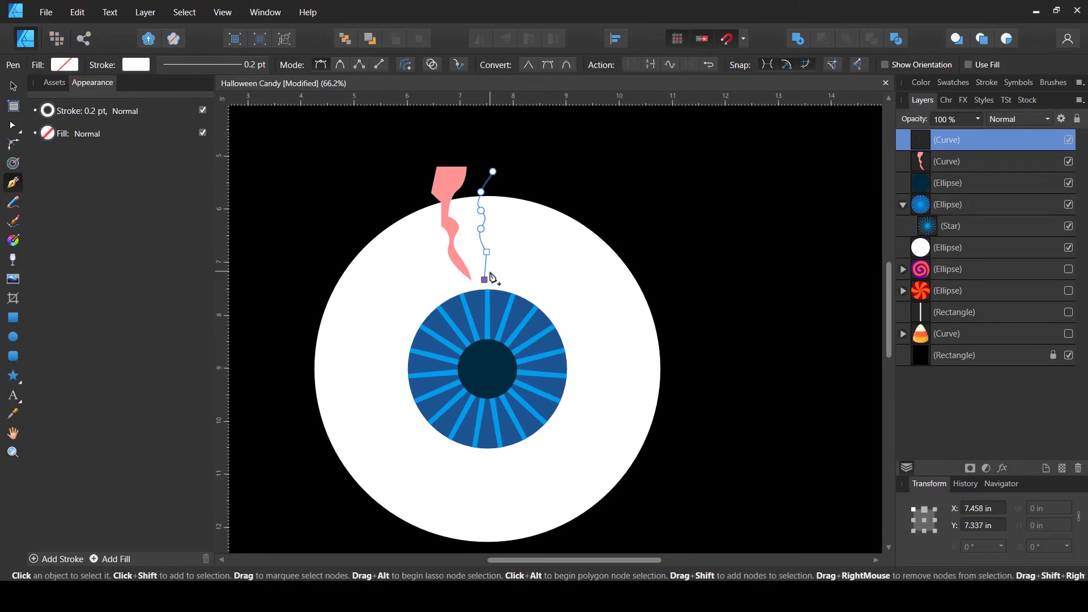
Trace the second vein's right edge back up to close a thin outline, and fill it with the same light pink
scroll(491, 275, "up", 3)
left_click_drag(492, 273, 486, 352)
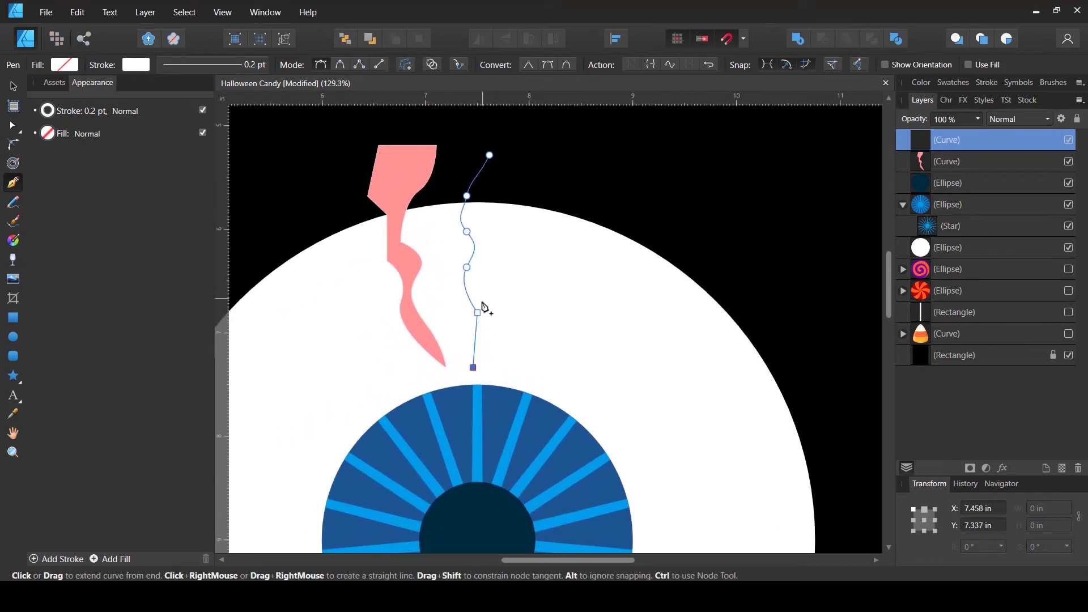
left_click(483, 309)
left_click_drag(483, 264, 481, 260)
left_click(473, 226)
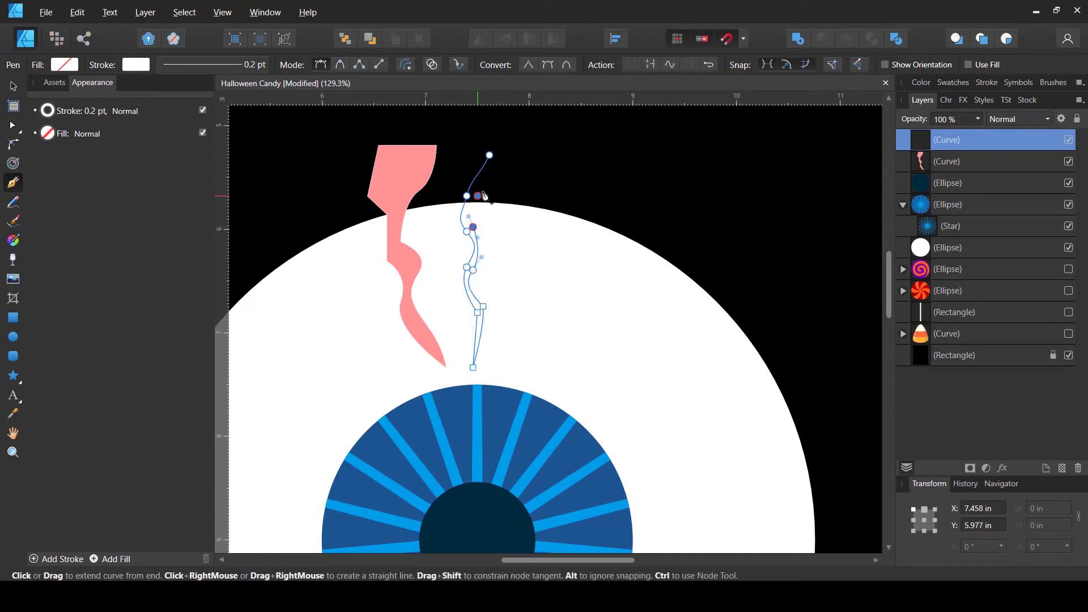
left_click_drag(477, 195, 497, 137)
key("Escape")
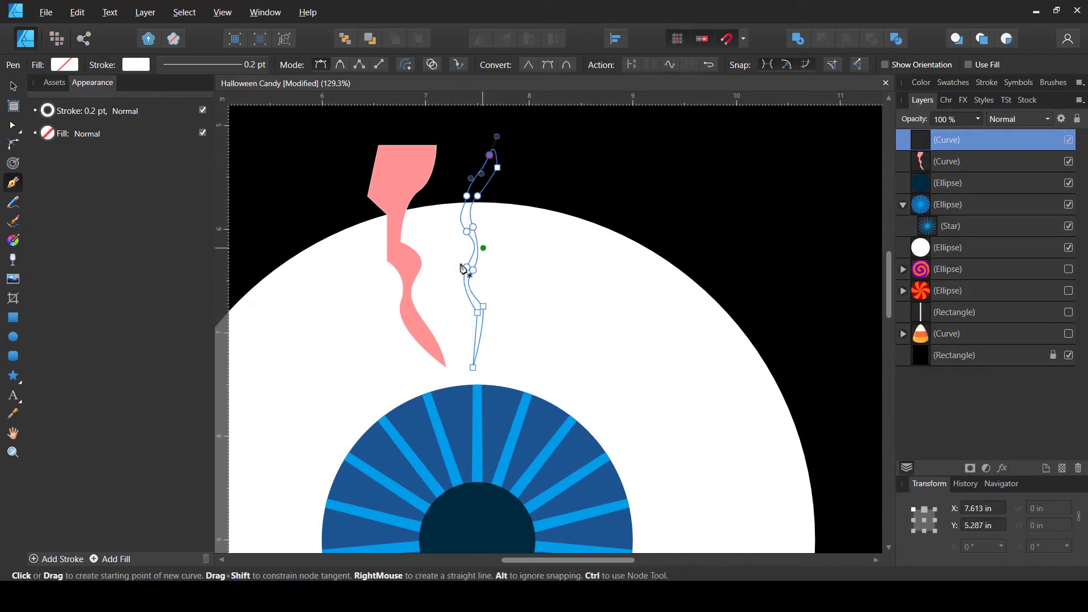
left_click(64, 66)
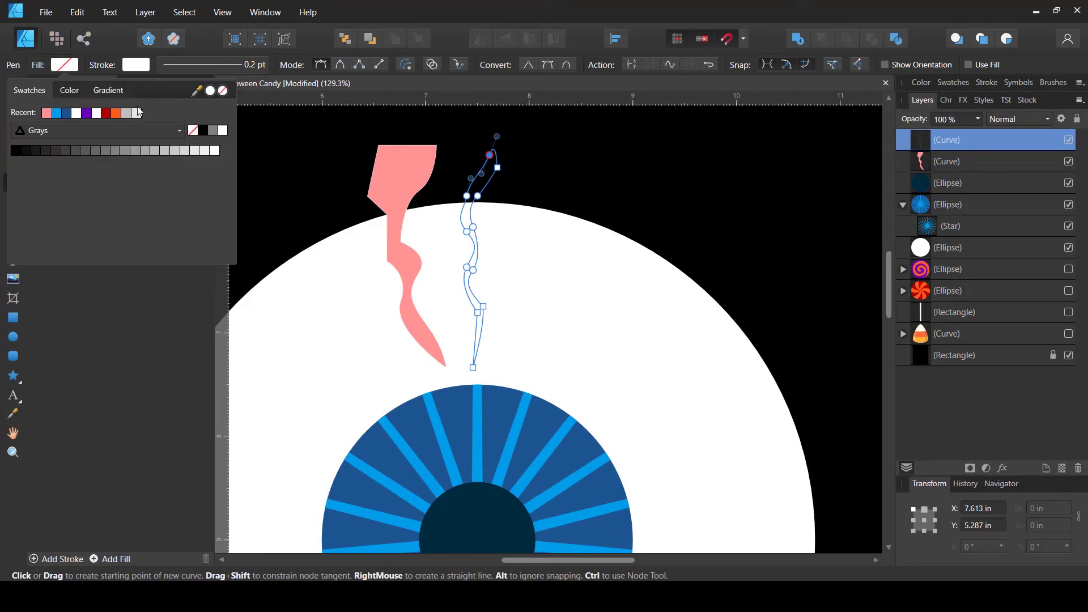
left_click(47, 113)
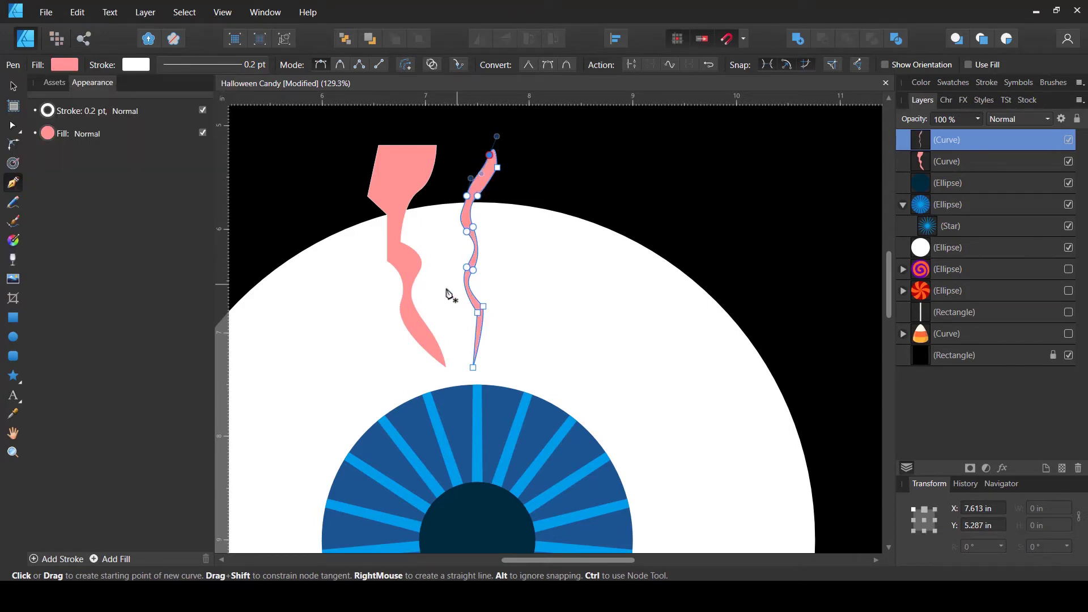
Draw a small tapered branch off the first vein's right side and fill it with the same light pink
left_click(415, 267)
left_click(434, 279)
left_click(443, 299)
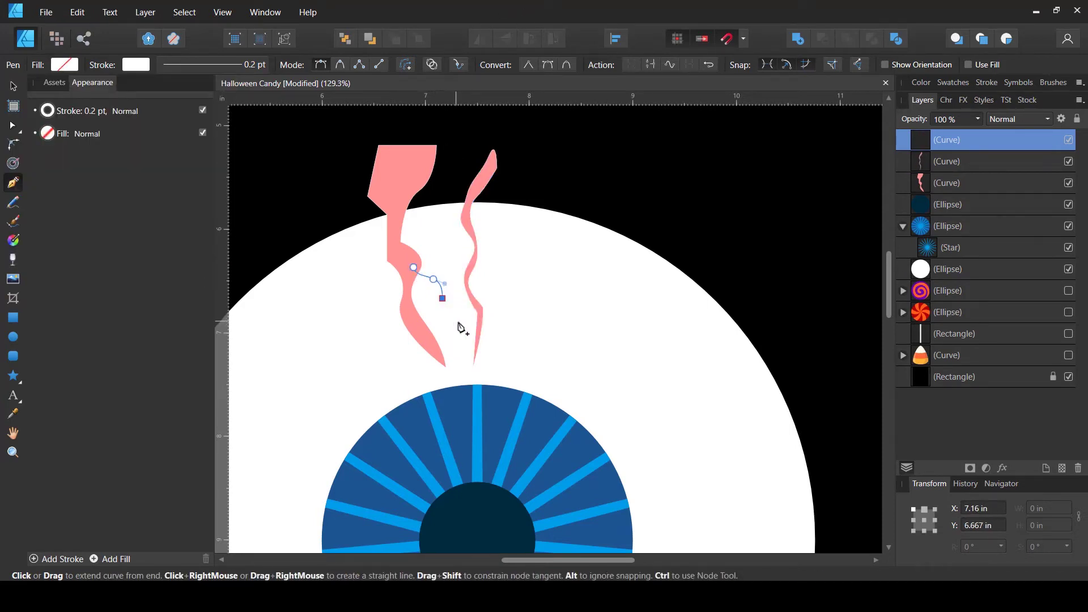
left_click(460, 322)
left_click(443, 309)
left_click(429, 282)
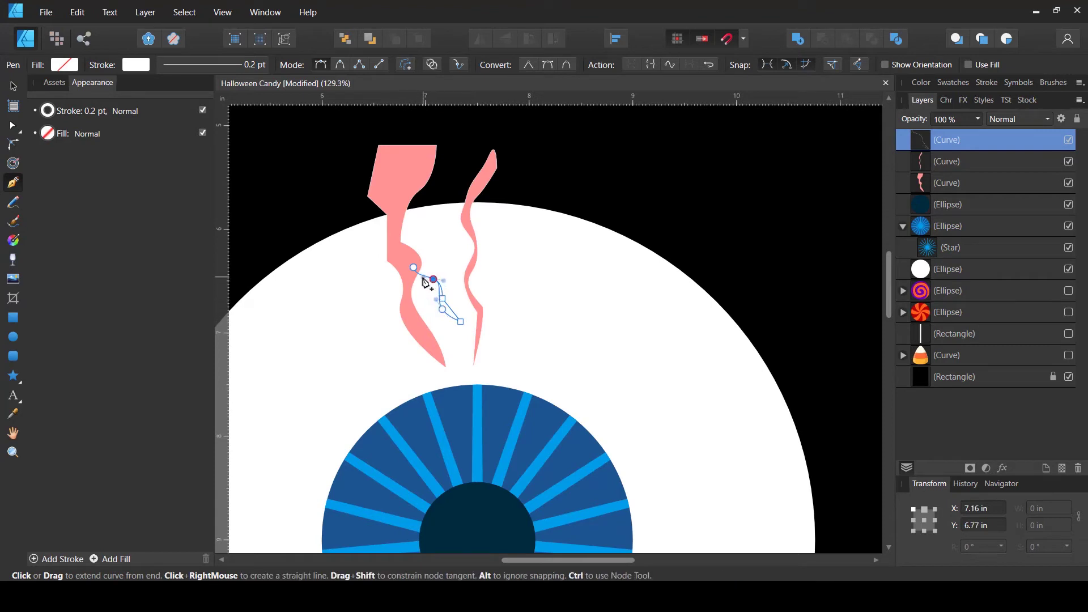
left_click(407, 271)
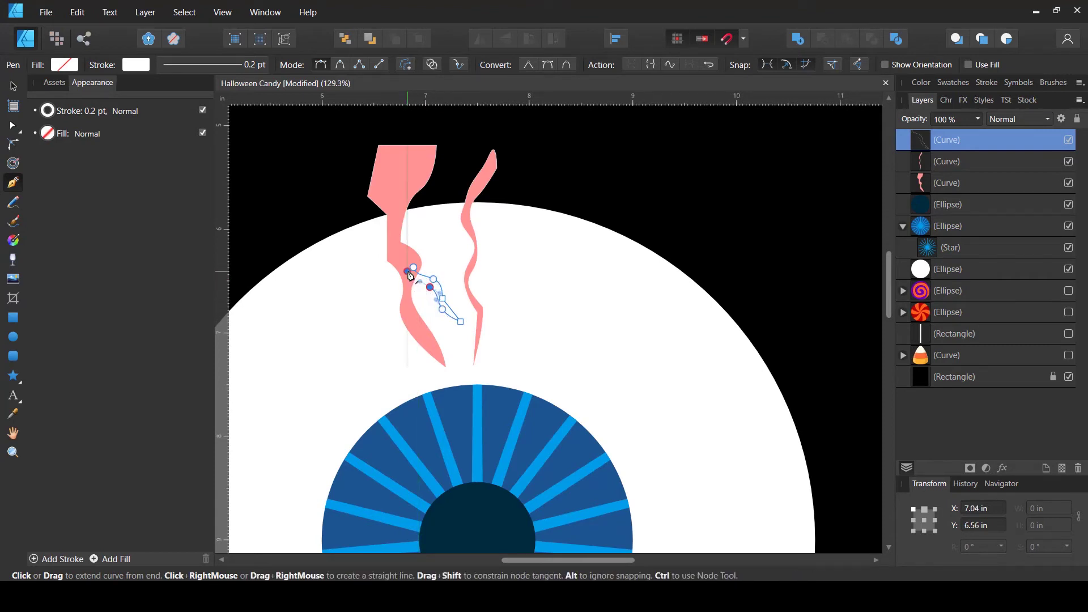
left_click(414, 267)
left_click(64, 64)
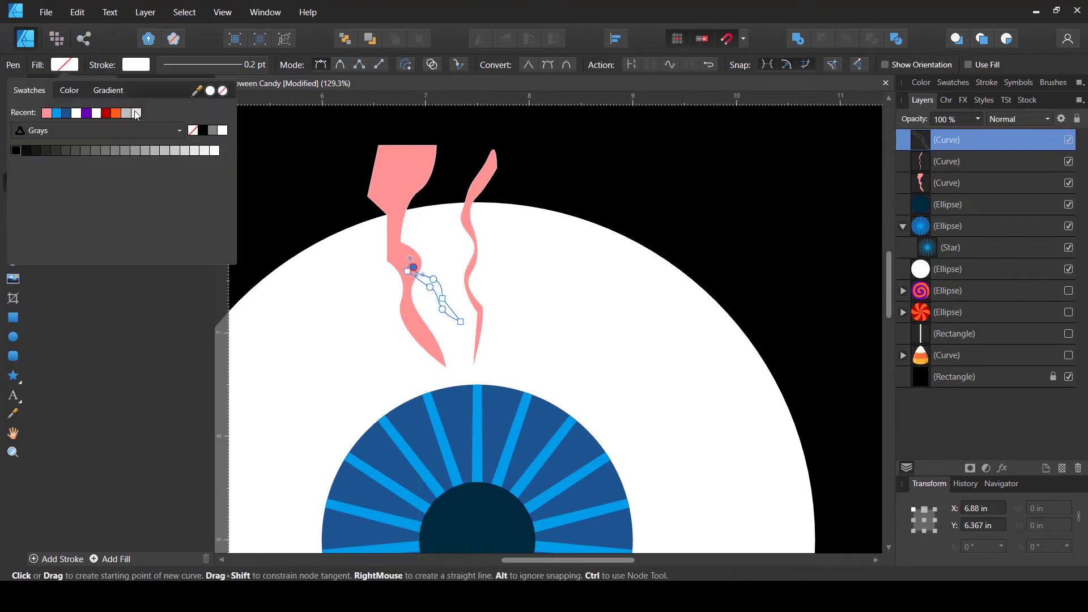
left_click(47, 113)
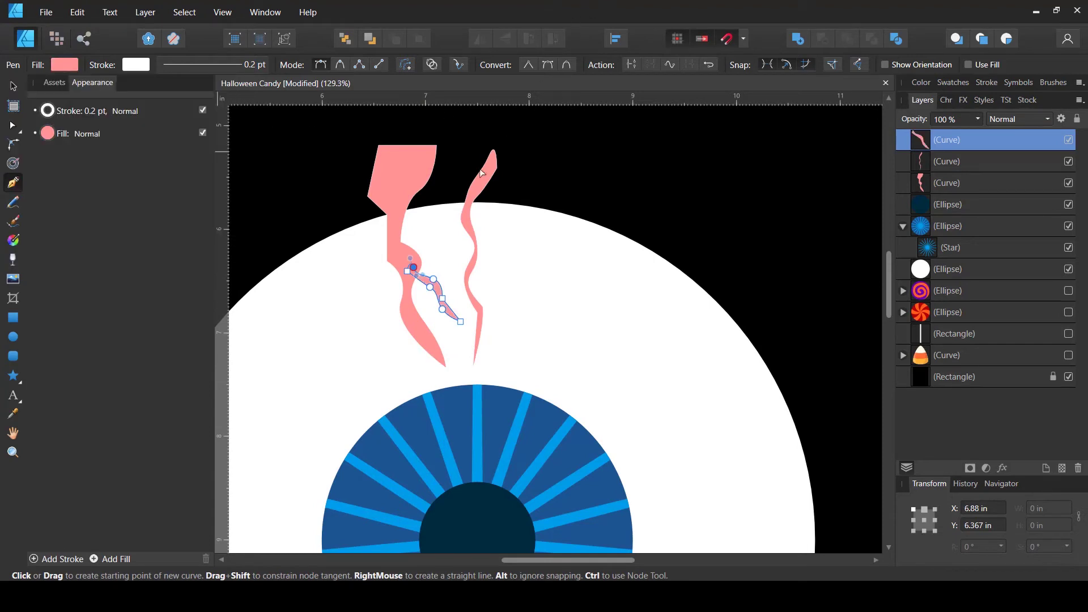
Draw a small curved branch off the first vein's left side and fill it with the same light pink
left_click_drag(384, 271, 378, 278)
left_click(369, 286)
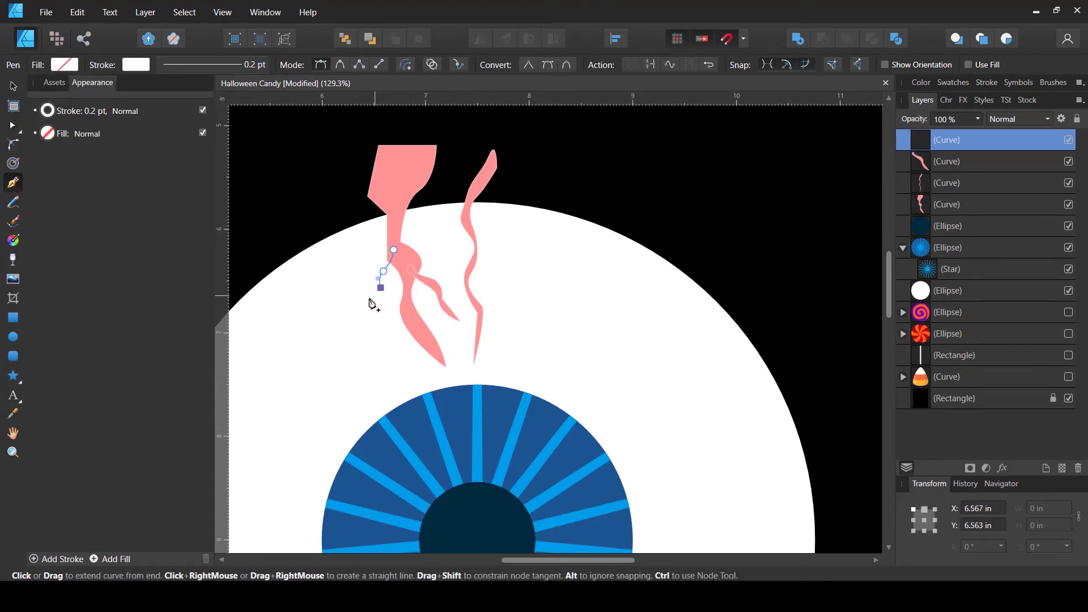
left_click_drag(372, 290, 379, 271)
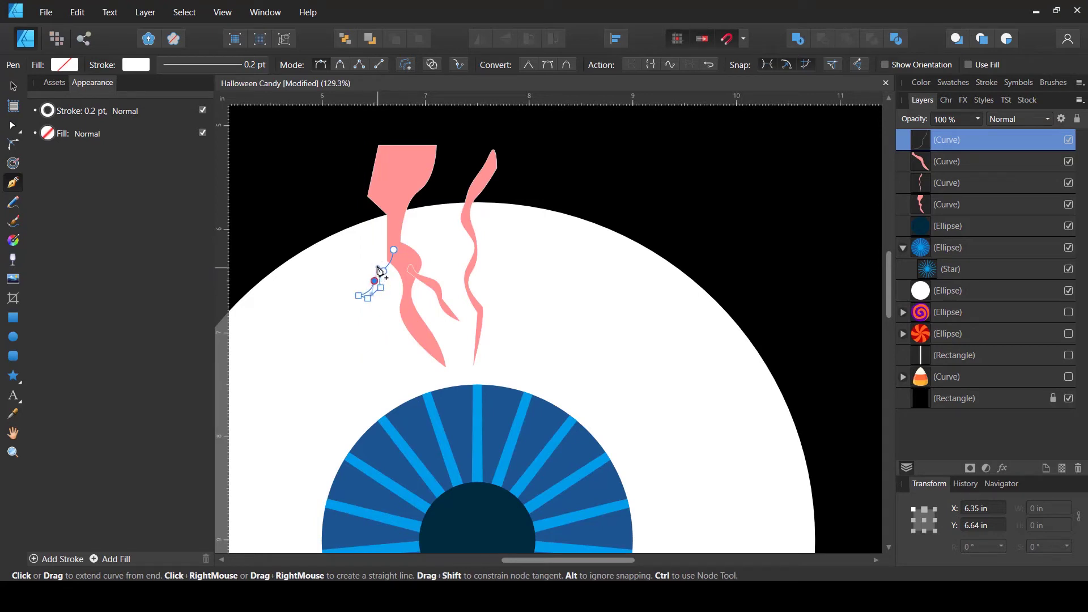
left_click(394, 237)
key("Escape")
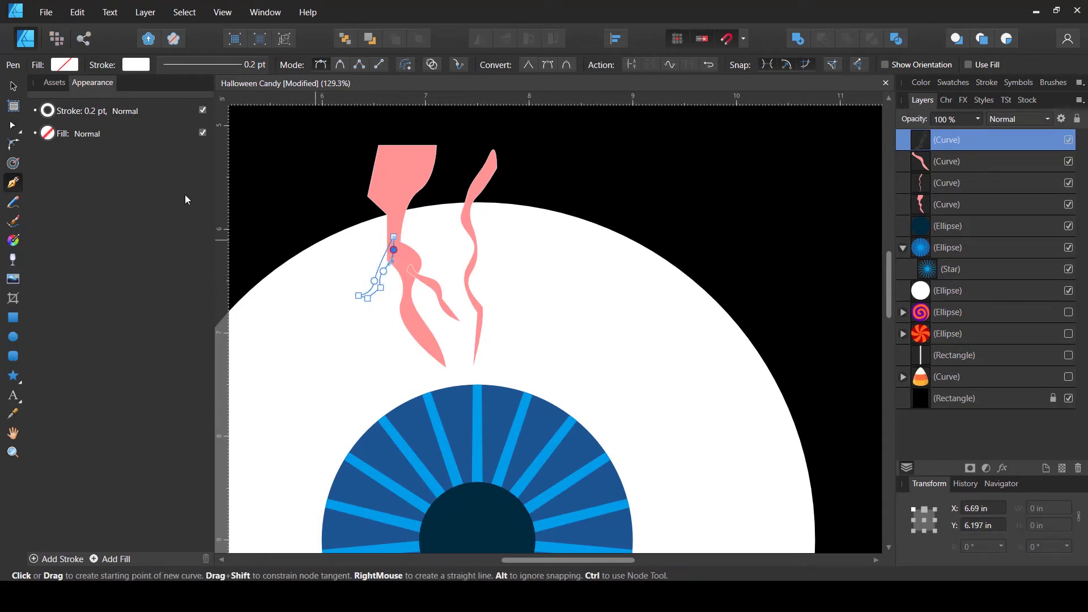
left_click(60, 66)
left_click(46, 114)
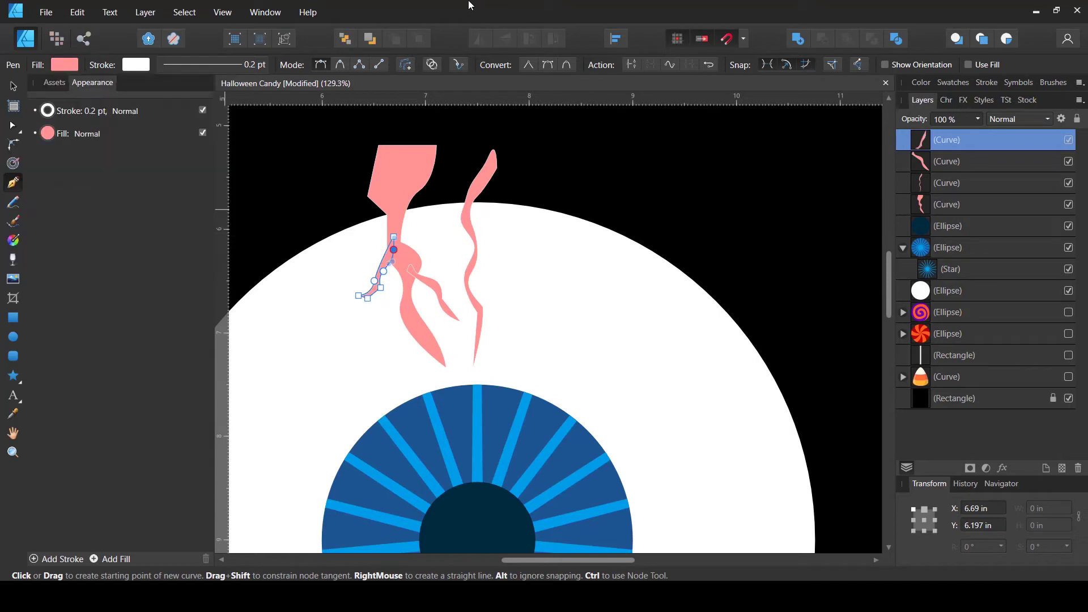
left_click(71, 65)
Select all four vein curves and set their stroke width to 0 pt
key("v")
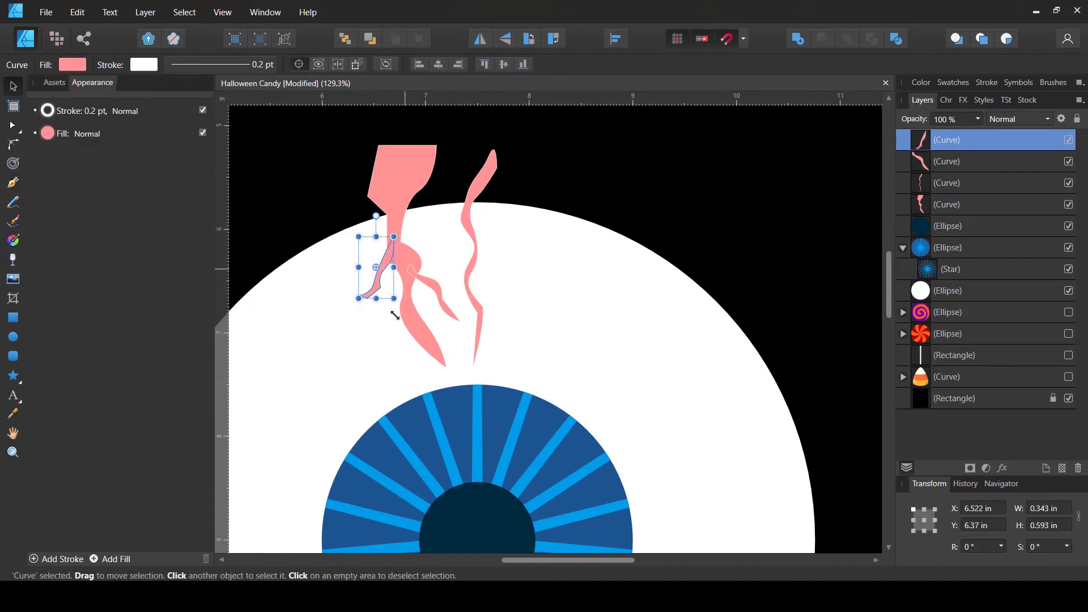
left_click(946, 206, "shift")
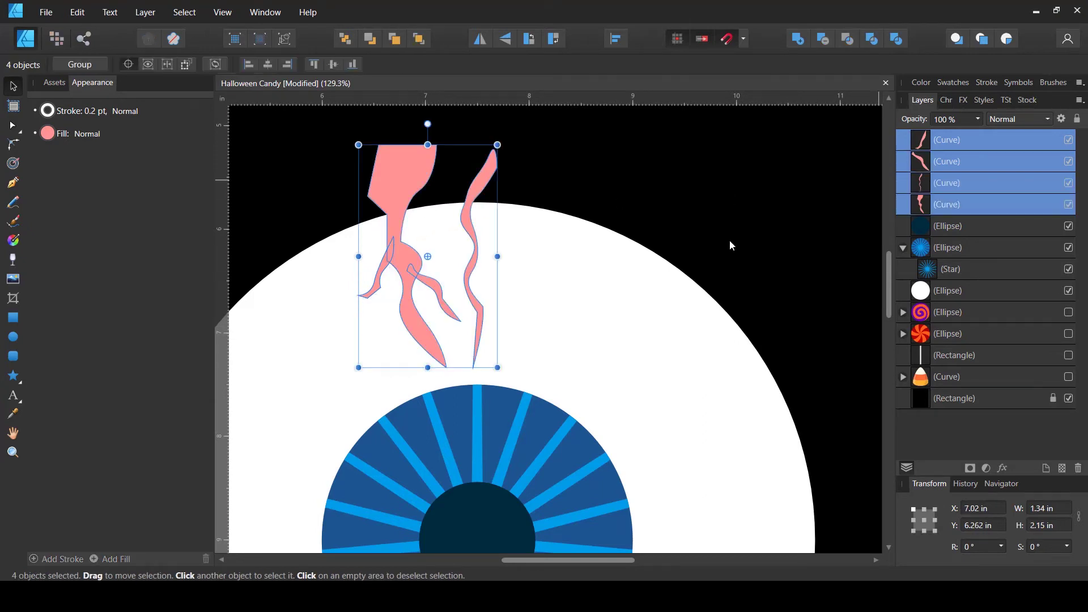
left_click(92, 111)
left_click(149, 161)
type("0")
key("Return")
left_click(327, 153)
left_click_drag(741, 333, 786, 241)
left_click(945, 291)
left_click(943, 247)
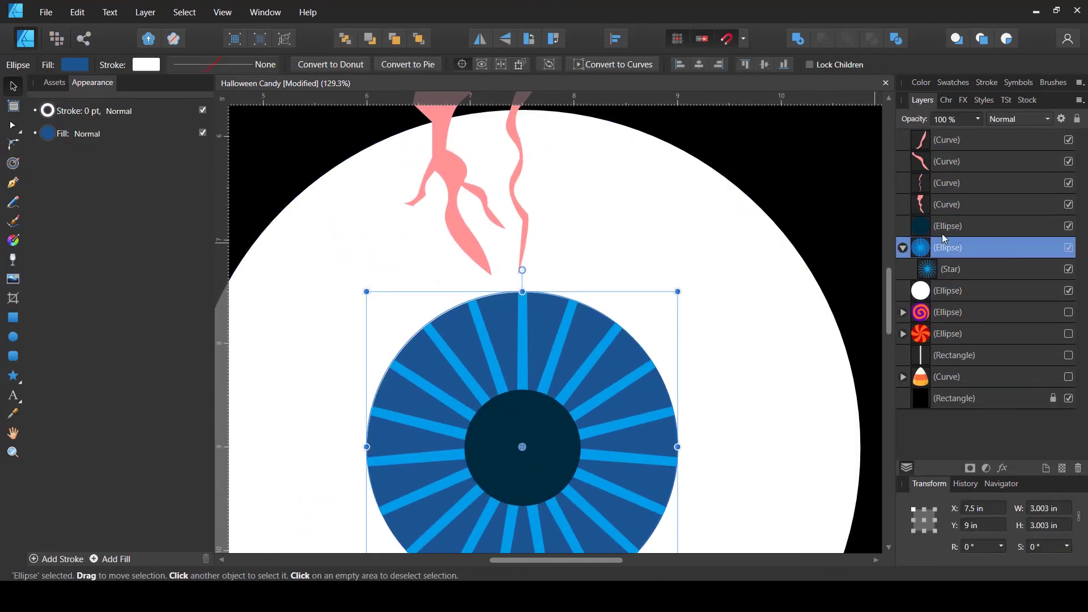
left_click(944, 227)
left_click(945, 140)
key("a")
left_click(472, 232)
key("ctrl+d")
scroll(678, 117, "down", 3)
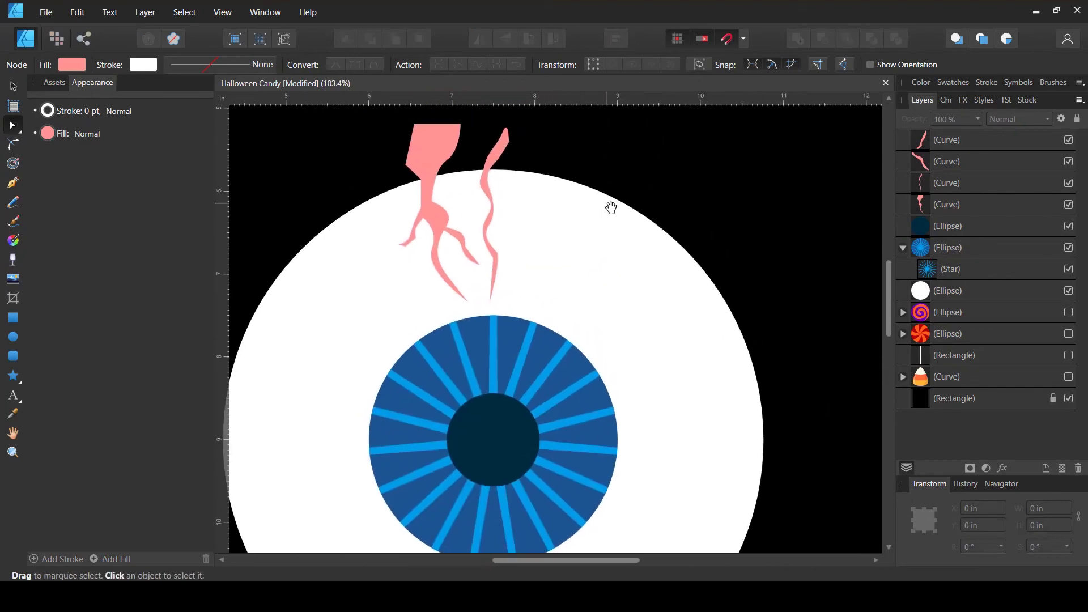
Draw a closed, forked branch outline with two pointed tips off the right side of the second vein
key("p")
left_click(493, 208)
left_click(526, 233)
left_click(544, 233)
left_click(552, 262)
left_click(540, 239)
left_click(519, 239)
left_click(504, 223)
left_click(517, 256)
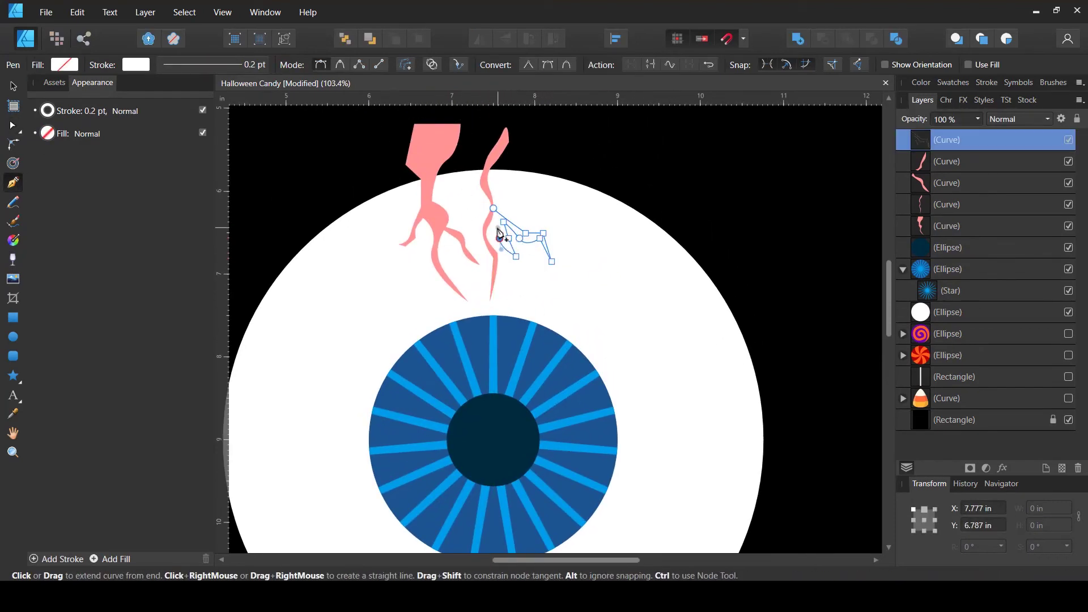
scroll(494, 227, "up", 4)
left_click(497, 220)
left_click(491, 216)
left_click(493, 208)
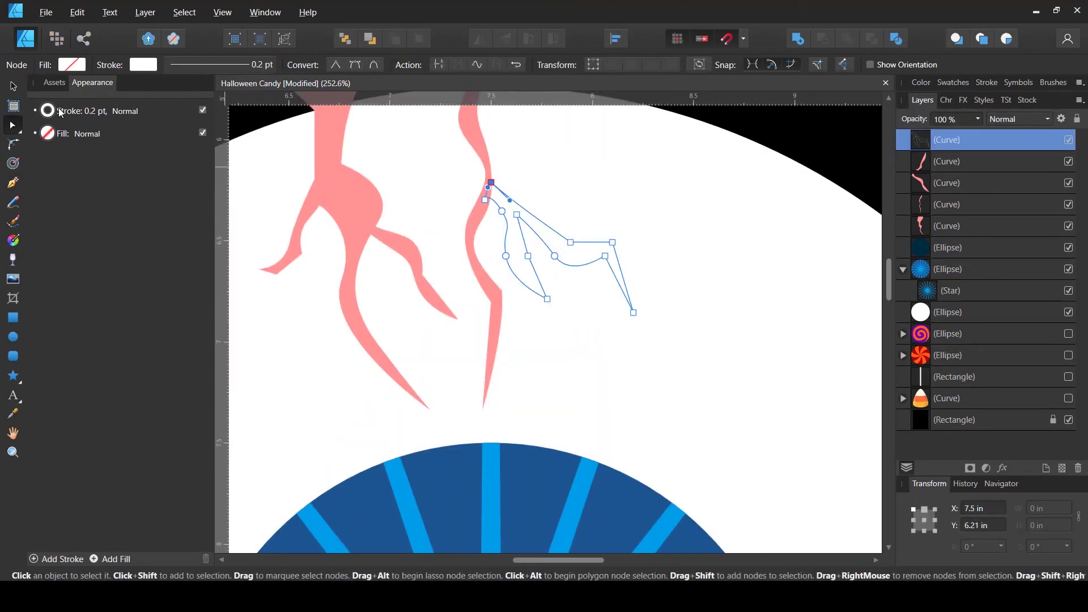
Paste the pink, strokeless vein style onto the forked branch and deselect it
key("ctrl+shift+v")
key("v")
key("ctrl+d")
Draw two small curved vein outlines at the eyeball's upper edge, to the right of the second vein
key("p")
scroll(538, 281, "down", 3)
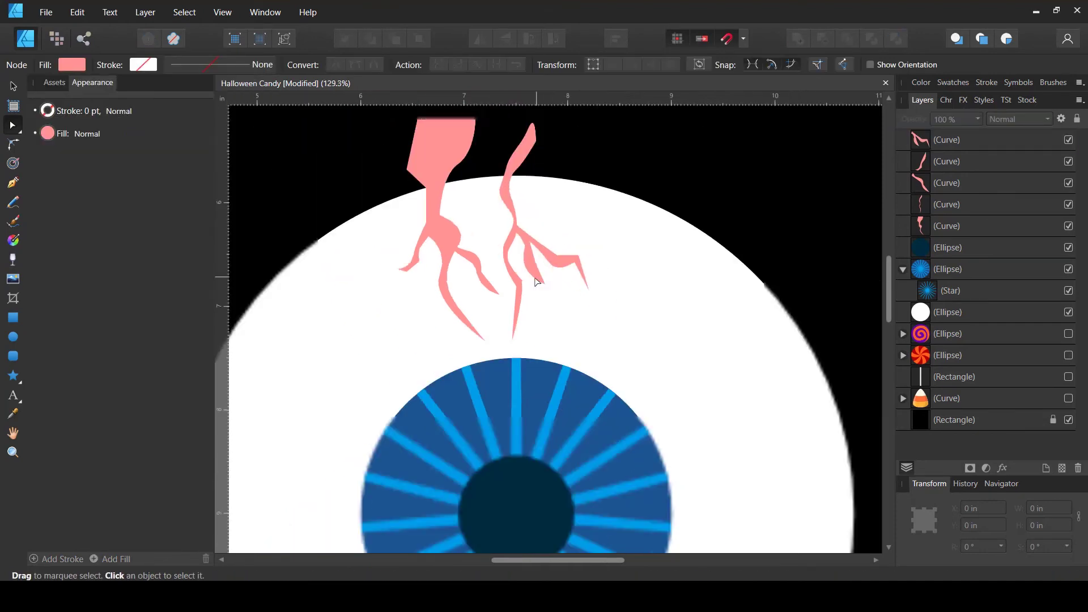
left_click(536, 187)
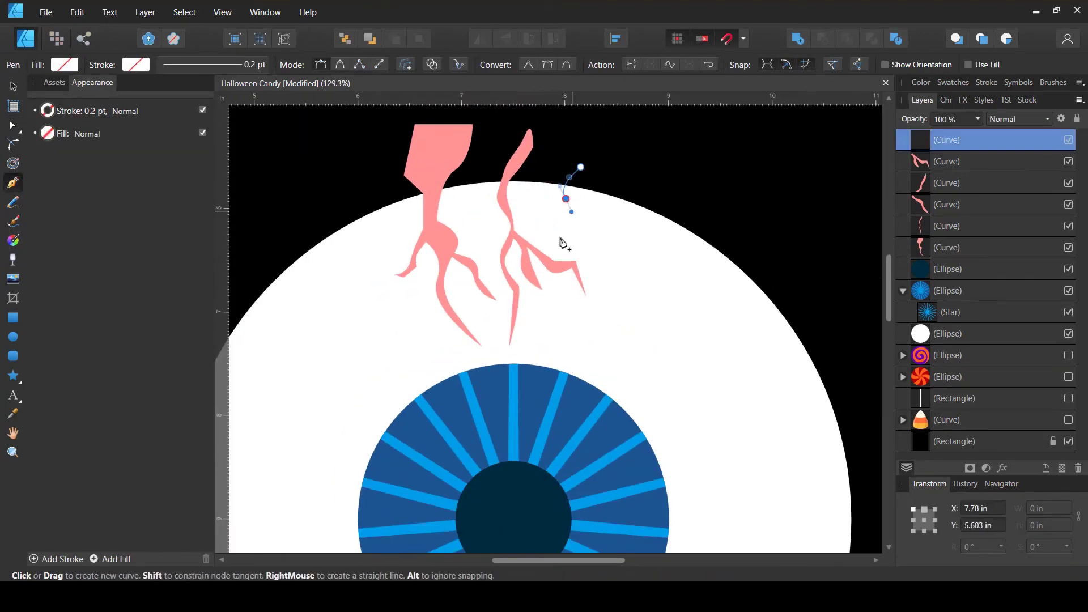
Draw a closed third vein outline right of the small ones, with pointed side branches and several forked tips reaching down toward the iris
left_click(610, 181)
left_click(591, 223)
left_click(579, 253)
left_click(601, 263)
left_click(591, 290)
left_click(571, 314)
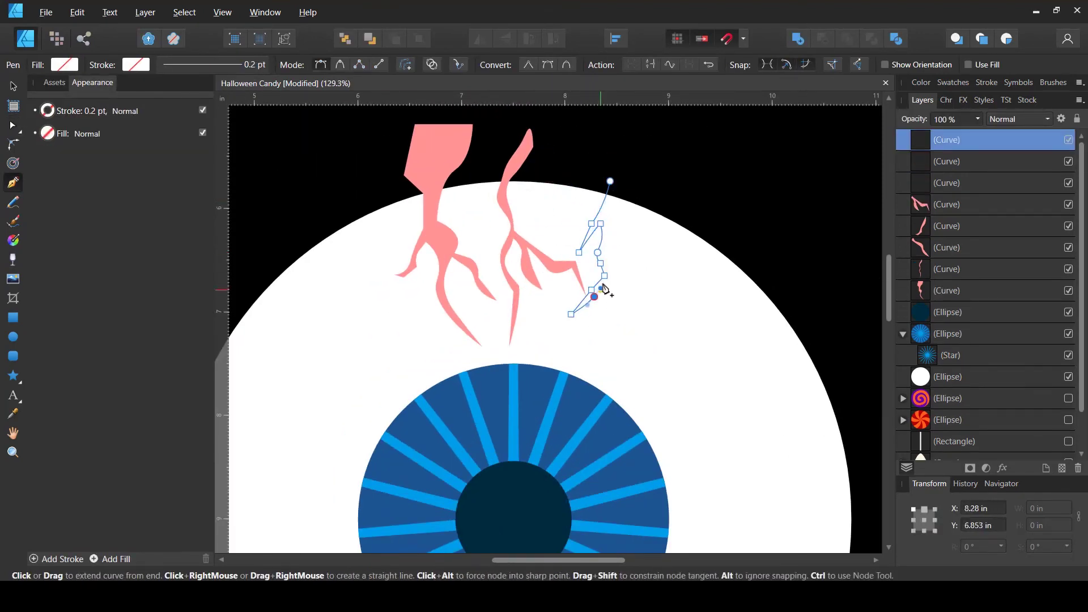
left_click(591, 322)
left_click(605, 372)
left_click(601, 333)
left_click(616, 290)
left_click(626, 338)
left_click(643, 350)
left_click_drag(621, 288, 617, 272)
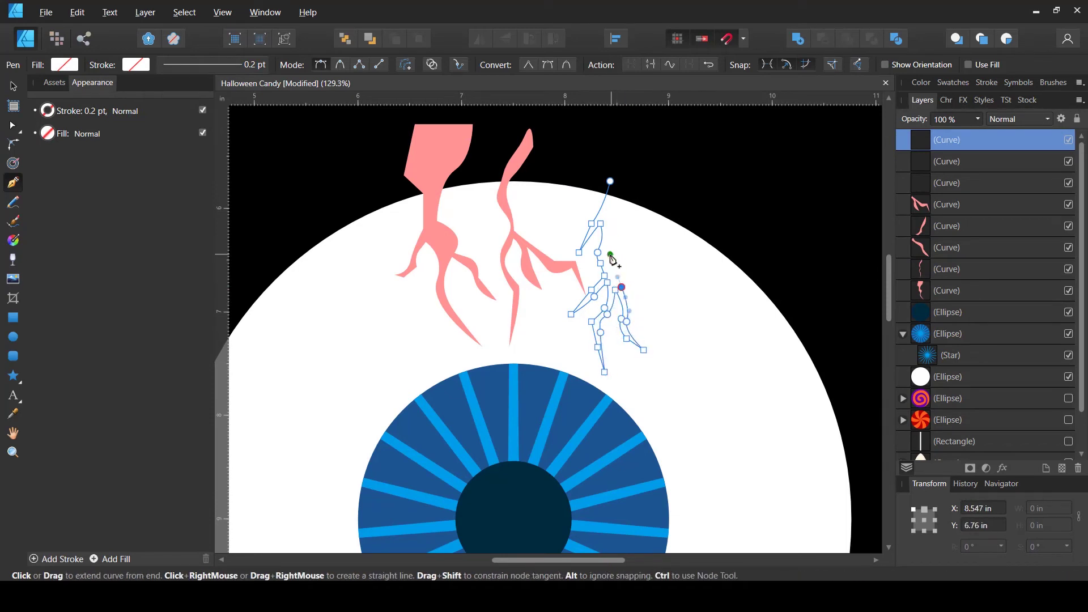
left_click(610, 252)
left_click(639, 290)
left_click(617, 223)
left_click(612, 208)
left_click(610, 181)
Give the third vein the same light pink fill with a 0 pt stroke and deselect it
left_click(47, 134)
left_click(113, 136)
left_click(13, 86)
left_click(643, 183)
scroll(643, 183, "down", 3)
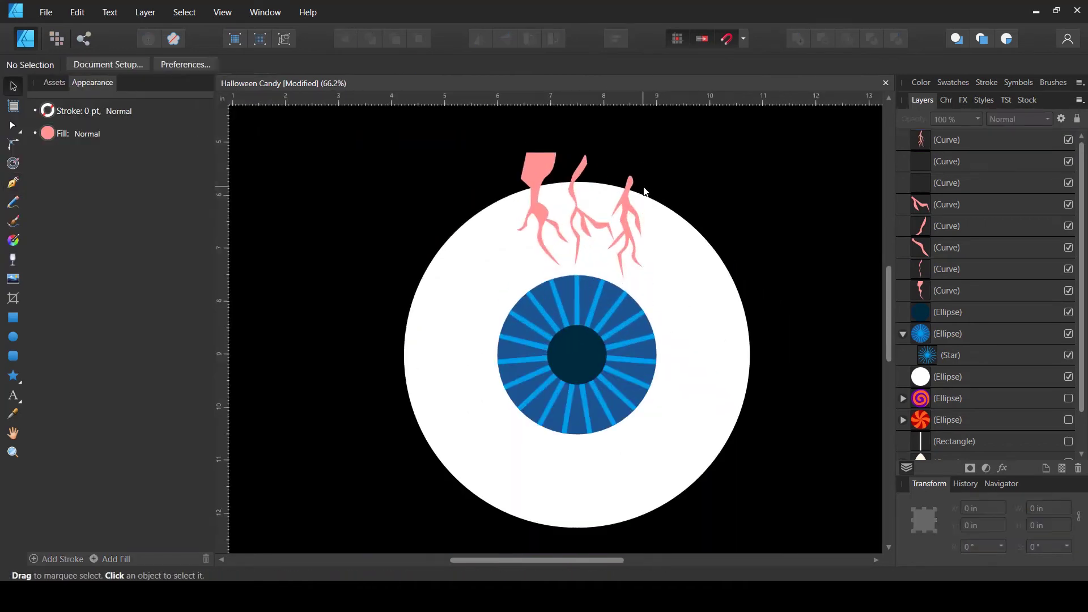
Select the two small vein curves together and give them the light pink fill and a 0 pt stroke
left_click(964, 183)
left_click(963, 161, "shift")
left_click(49, 135)
left_click(48, 134)
left_click(48, 112)
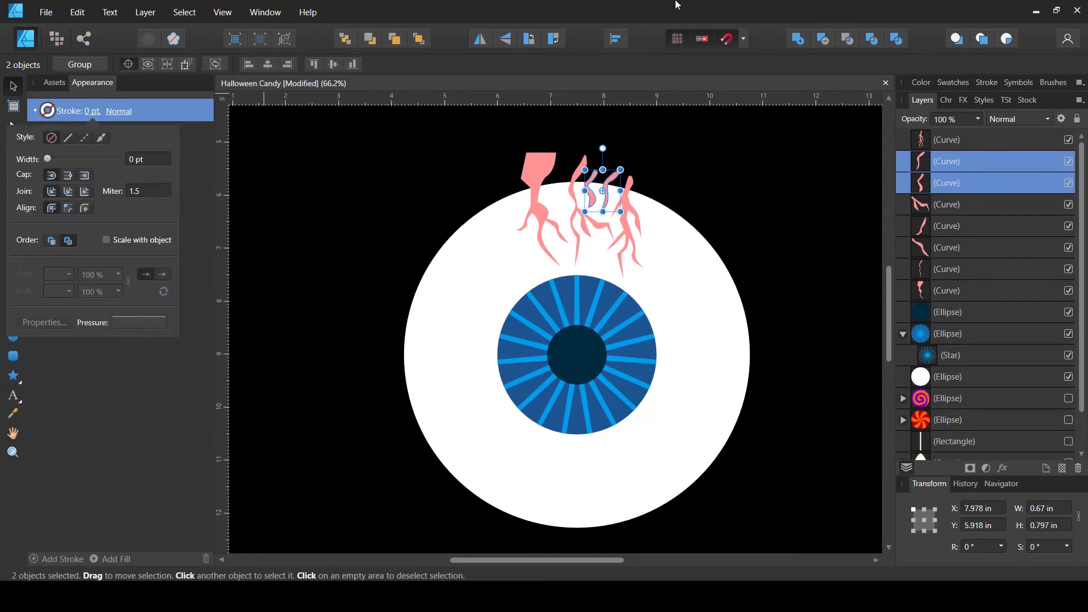
Duplicate the eight vein curves and rotate the copies around the eyeball's right, bottom and lower-left edges, turning the first copy about 38° clockwise
left_click_drag(624, 244, 742, 343)
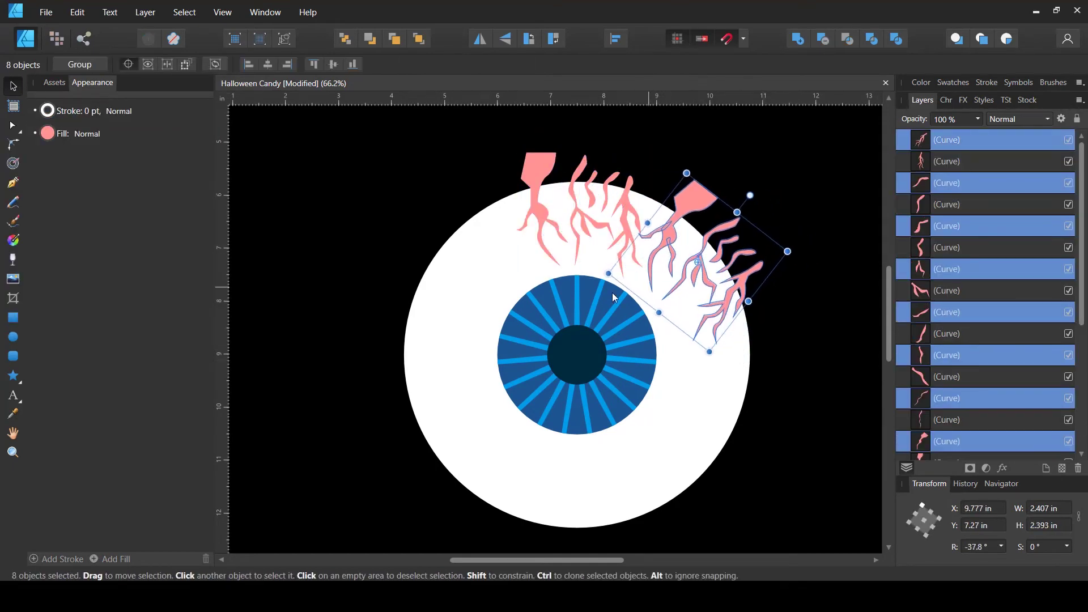
scroll(567, 283, "right", 2)
left_click(485, 176)
key("ctrl+a")
key("ctrl+j")
left_click_drag(771, 479, 465, 539)
scroll(690, 499, "down", 1)
scroll(464, 539, "down", 1)
Copy individual vein branches and rotate them into place to fill the gap along the eyeball's upper-left edge
left_click(460, 399)
scroll(460, 399, "up", 2)
left_click(460, 399)
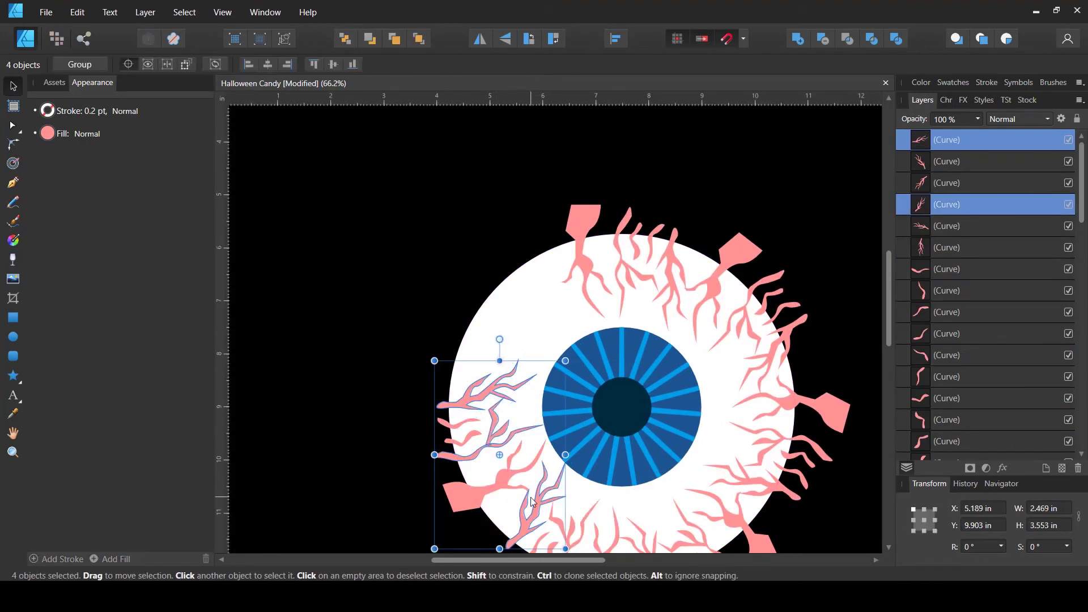
left_click_drag(438, 456, 436, 392)
left_click(436, 340)
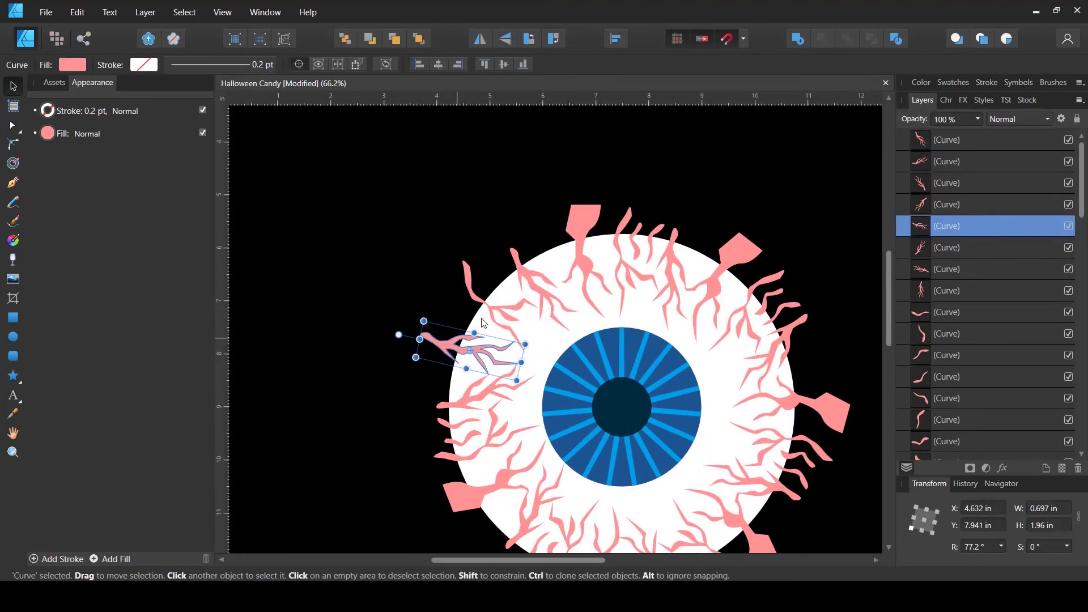
key("ctrl+d")
scroll(497, 294, "up", 4)
left_click(541, 350)
Select all the vein curves and combine them into one group
scroll(539, 345, "down", 6)
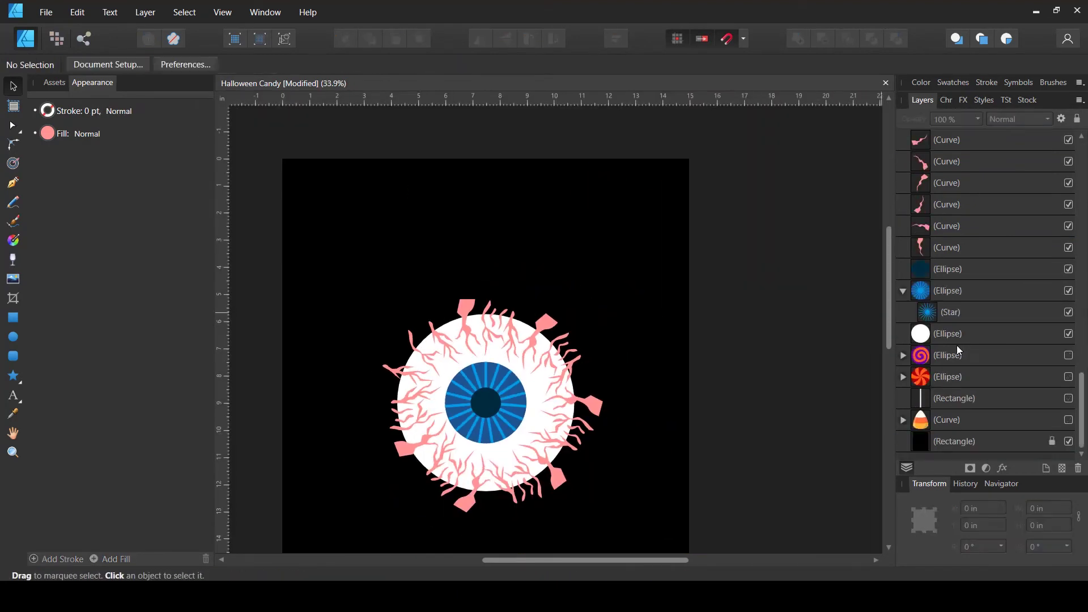
left_click(957, 431)
key("ctrl+d")
Nest the vein group inside the white ellipse so the veins are clipped to the eyeball
scroll(703, 297, "up", 2)
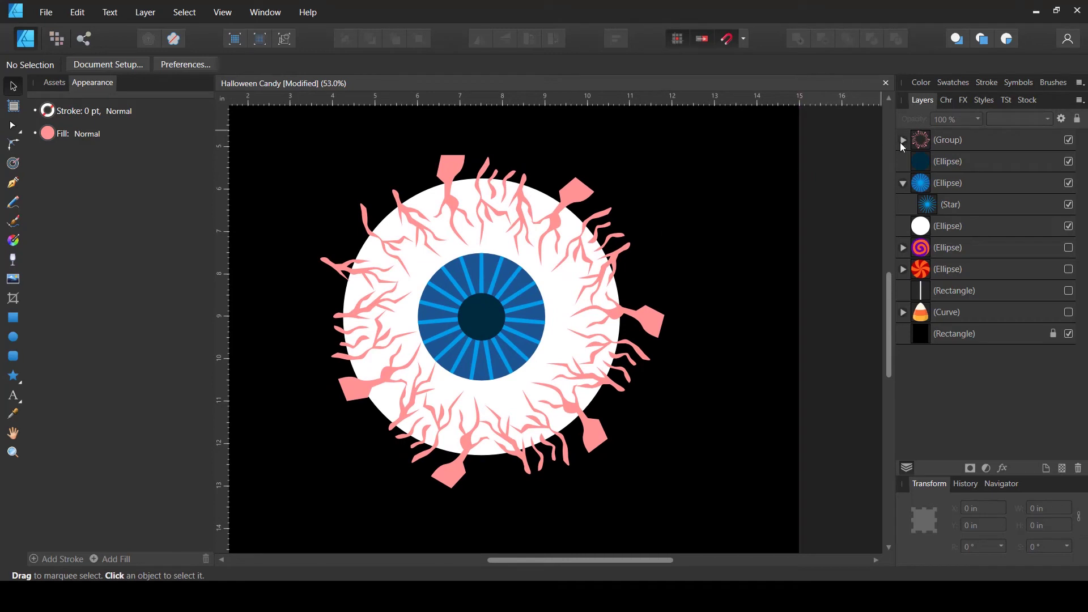
left_click(904, 183)
left_click_drag(924, 141, 943, 210)
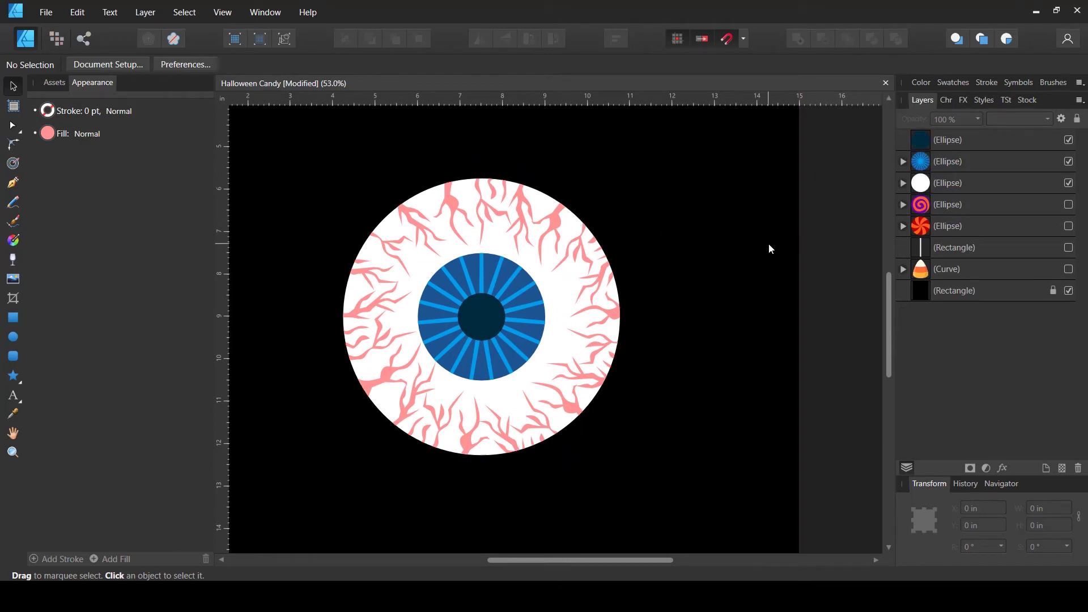
Duplicate the white eyeball ellipse with its veins and select the vein group nested in the upper copy
scroll(746, 261, "down", 3)
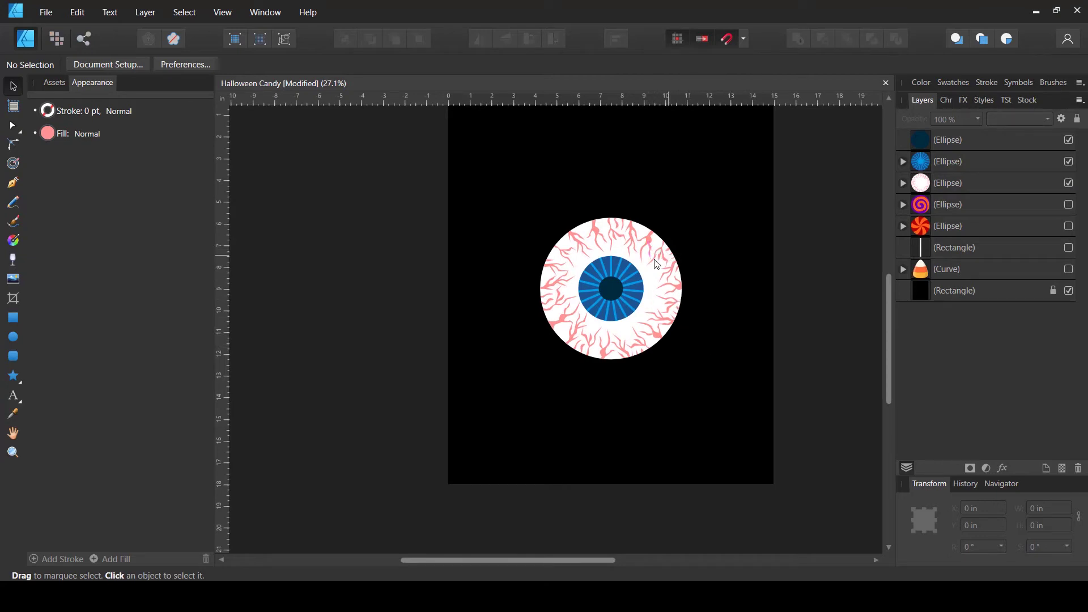
scroll(684, 246, "up", 3)
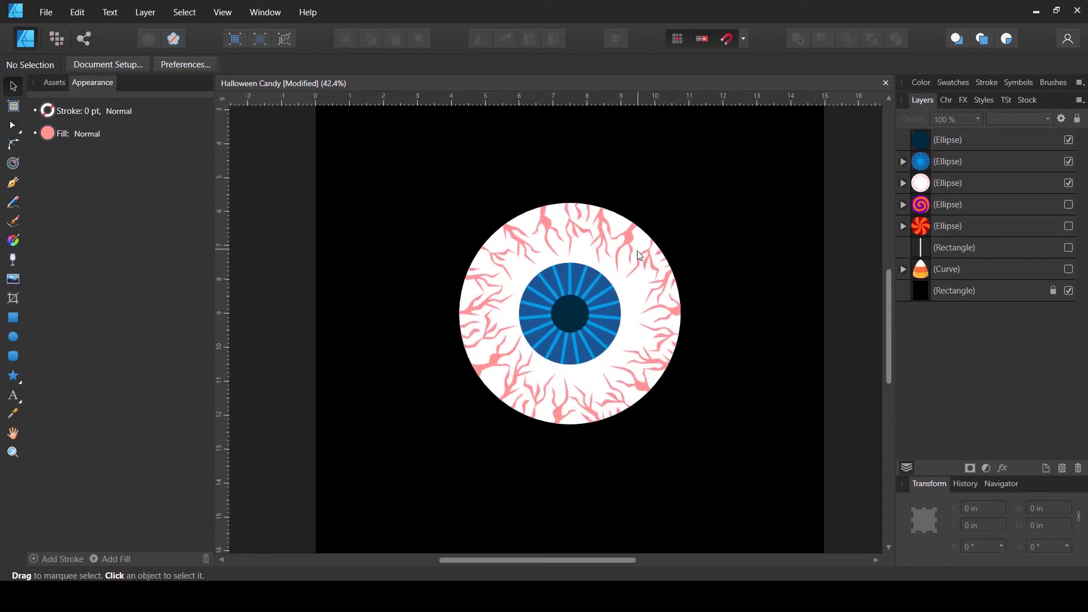
left_click(904, 185)
left_click(925, 190)
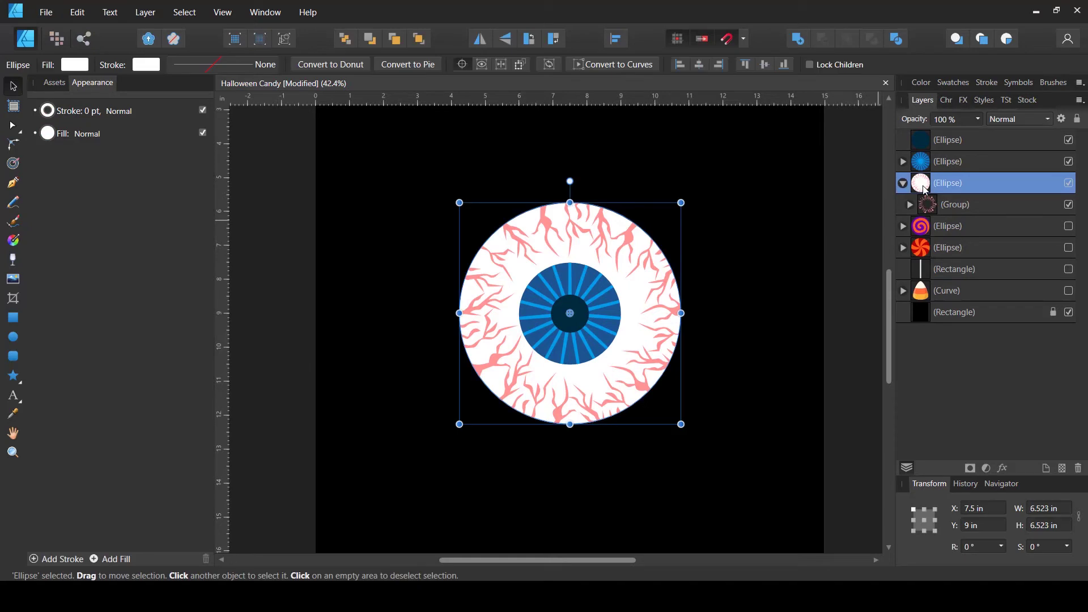
key("ctrl+j")
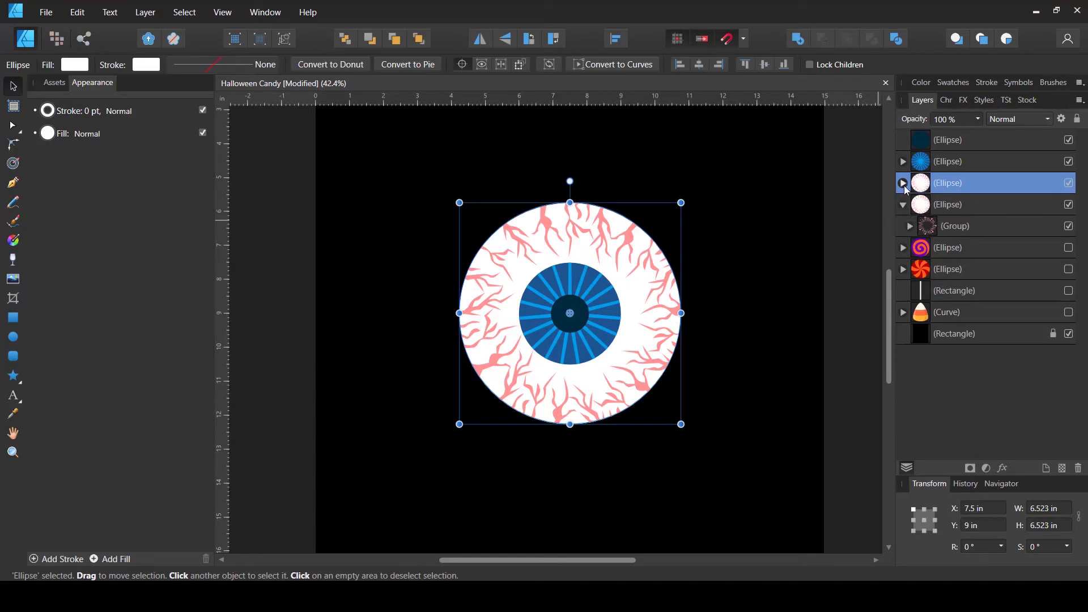
left_click(904, 184)
left_click(938, 210)
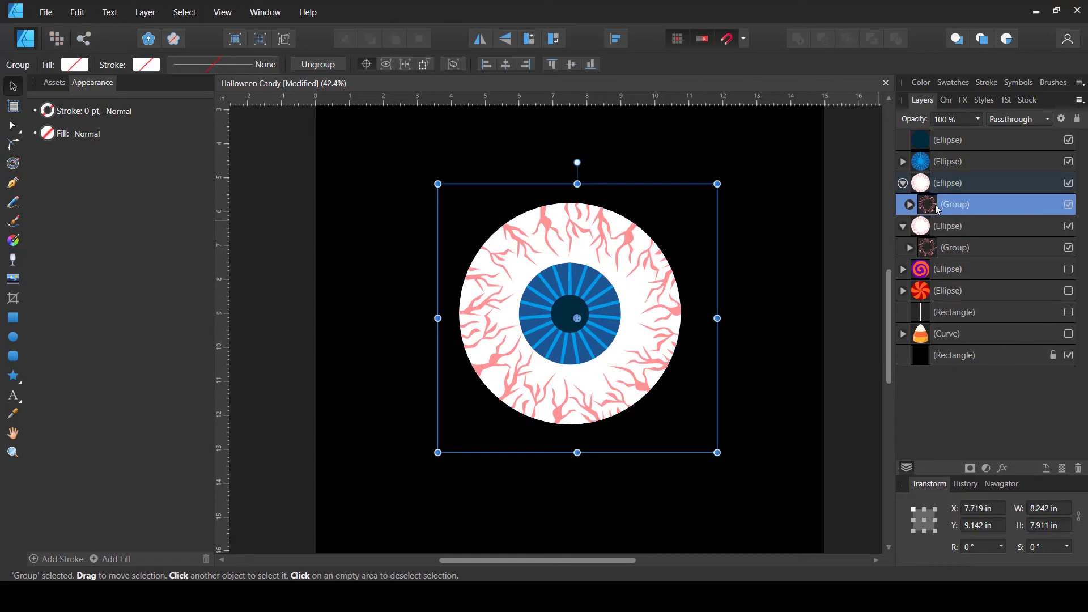
Delete the vein group inside the upper duplicate of the white eyeball ellipse and move that ellipse to the front of the stack
key("Delete")
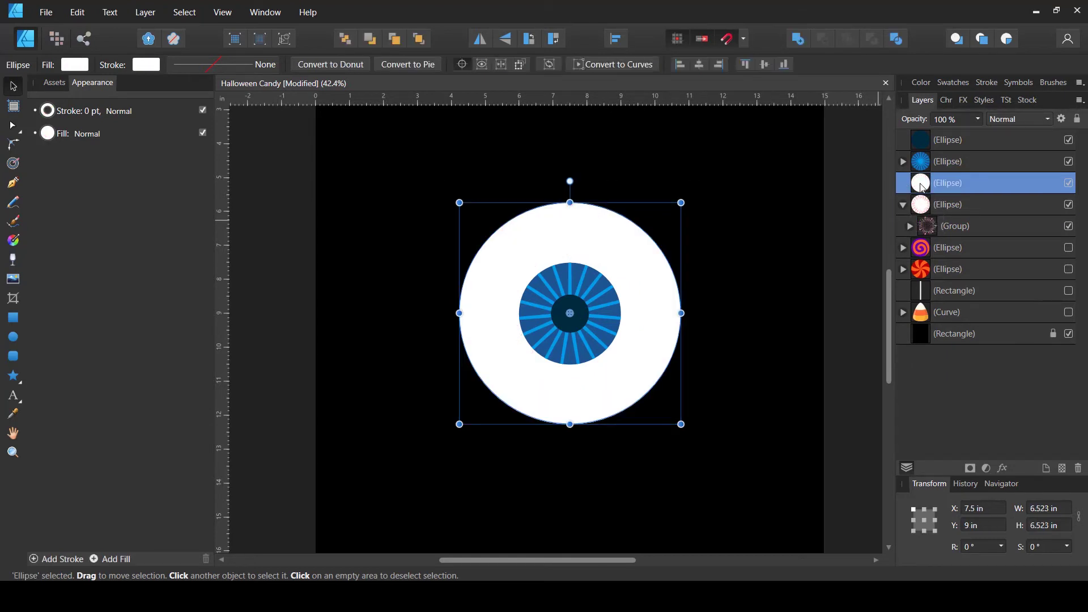
left_click_drag(925, 193, 917, 136)
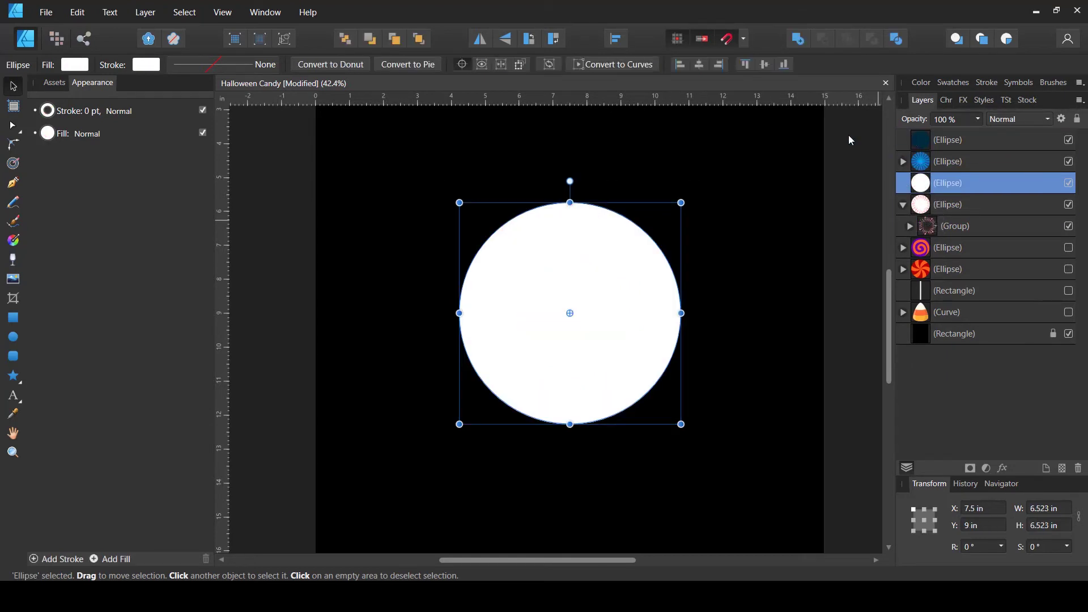
Give the front ellipse a linear gradient fill running from white to light grey
left_click(75, 66)
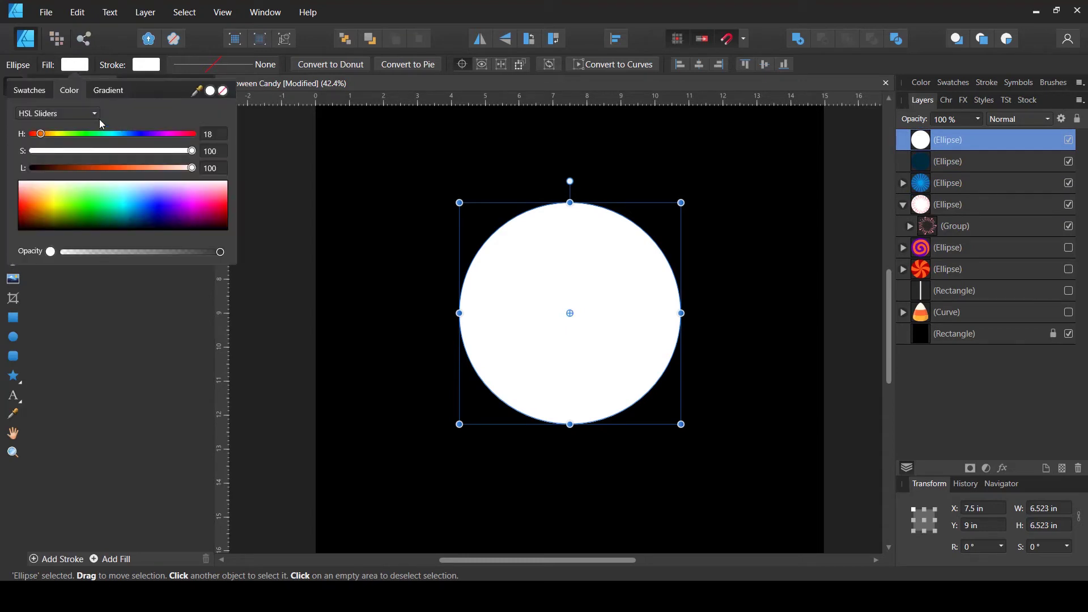
left_click(107, 92)
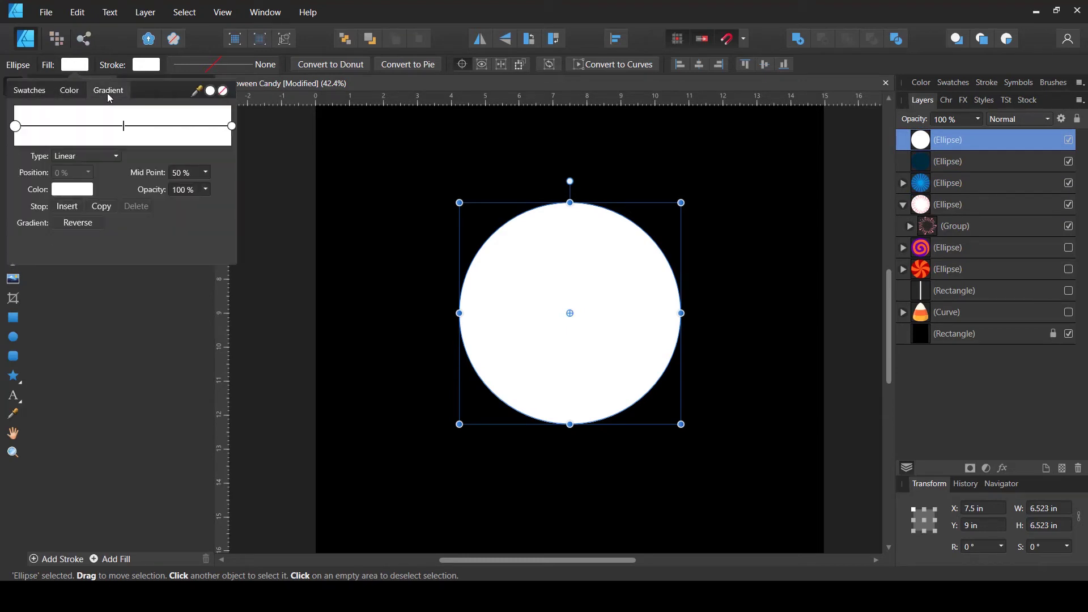
left_click(232, 126)
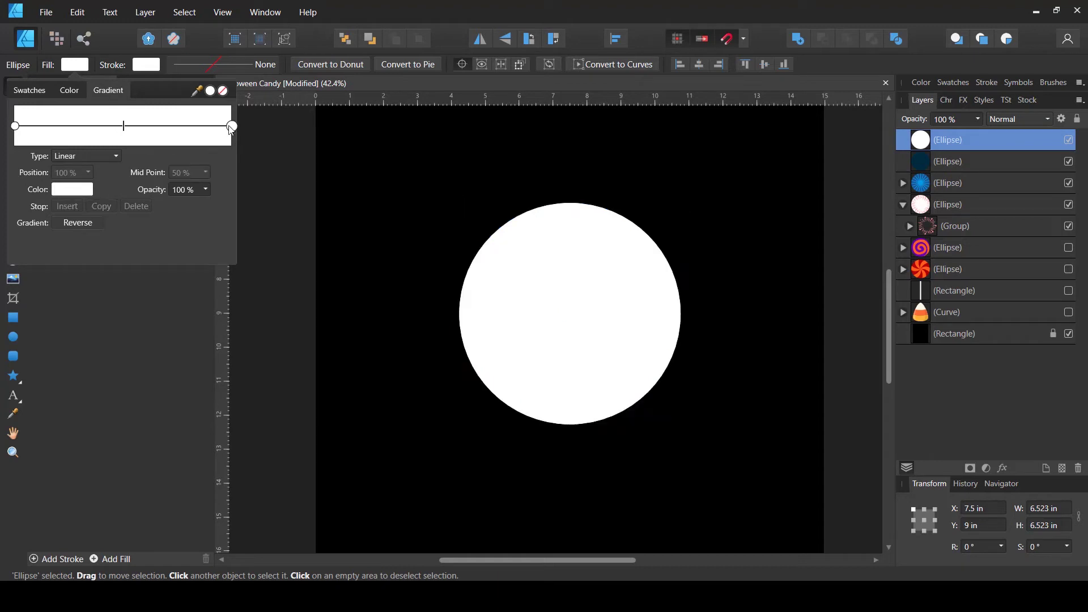
left_click(91, 191)
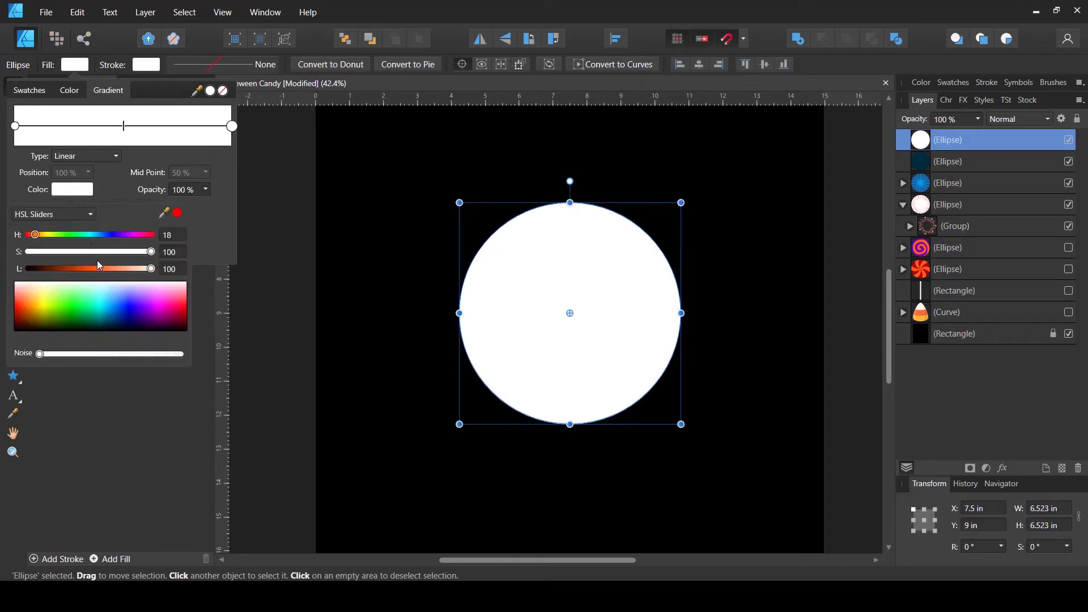
left_click_drag(141, 270, 133, 270)
left_click(74, 191)
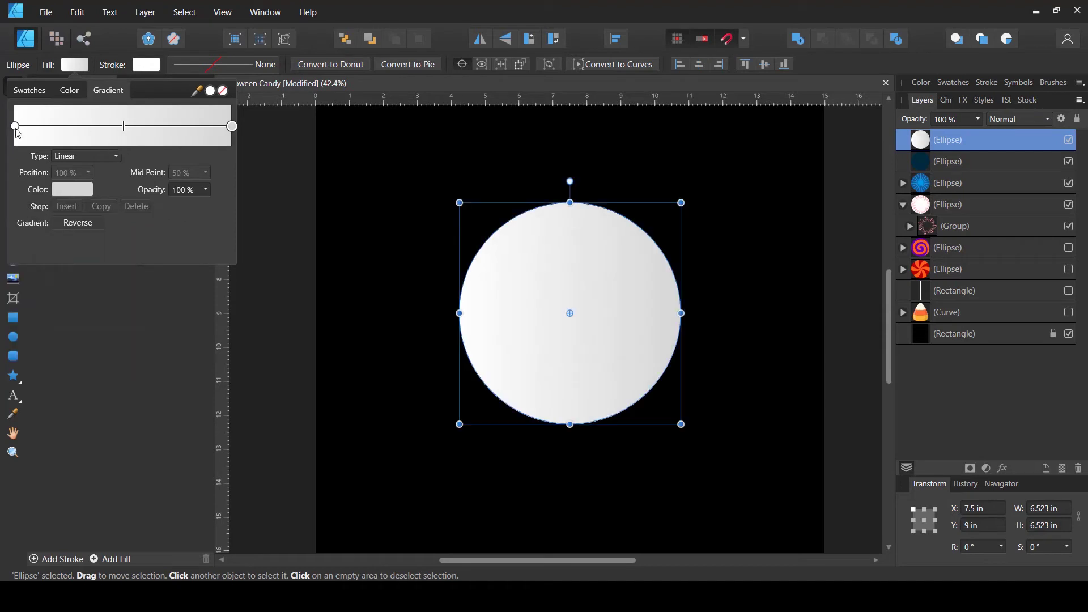
left_click(73, 191)
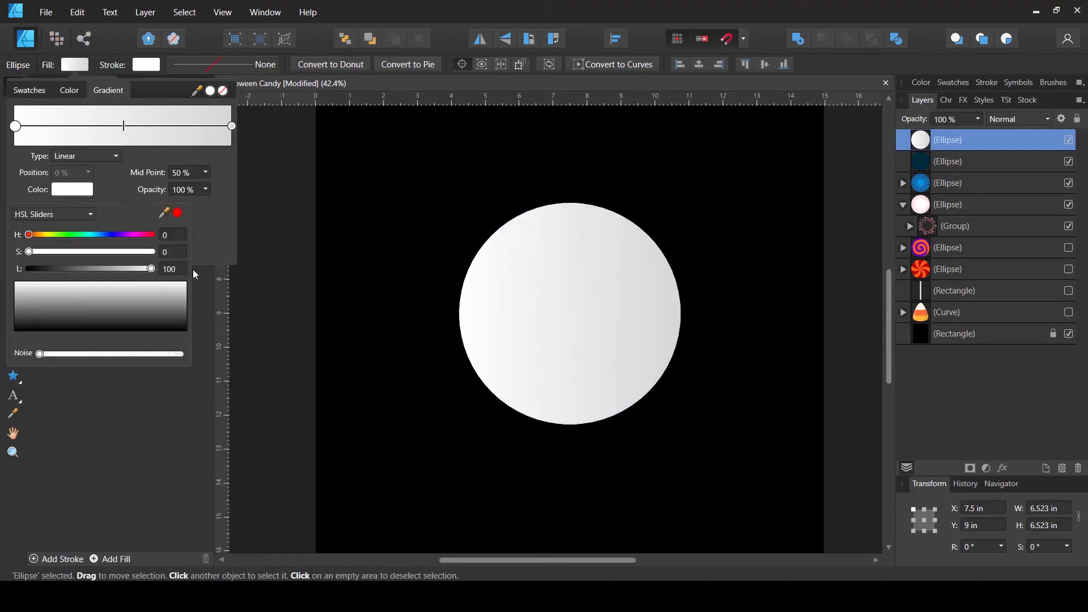
left_click(108, 95)
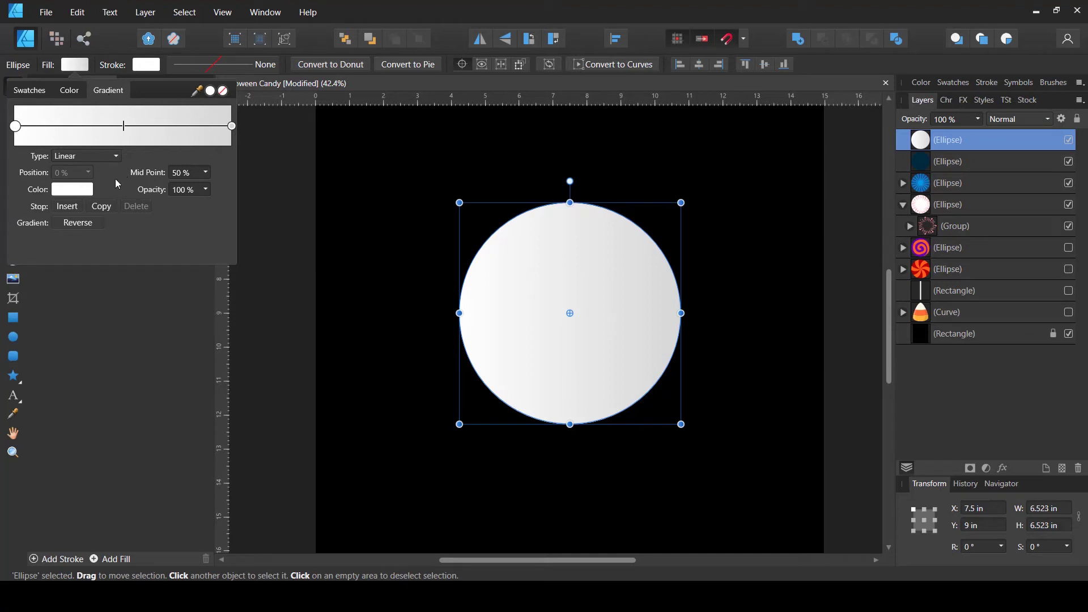
Try the Elliptical and Radial gradient types on the front ellipse's fill
left_click(96, 157)
left_click(84, 187)
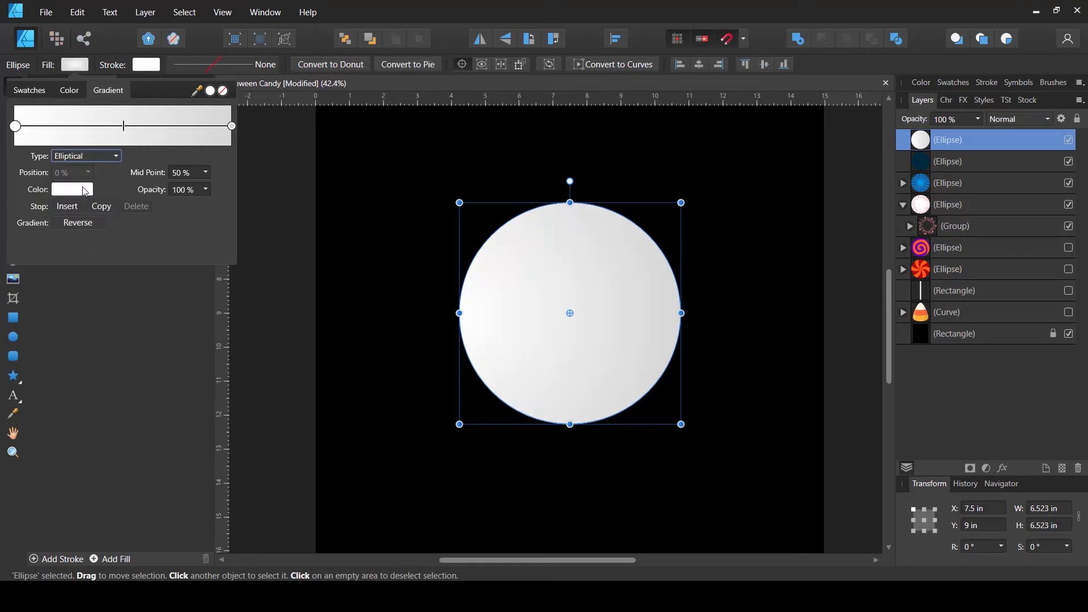
left_click(92, 159)
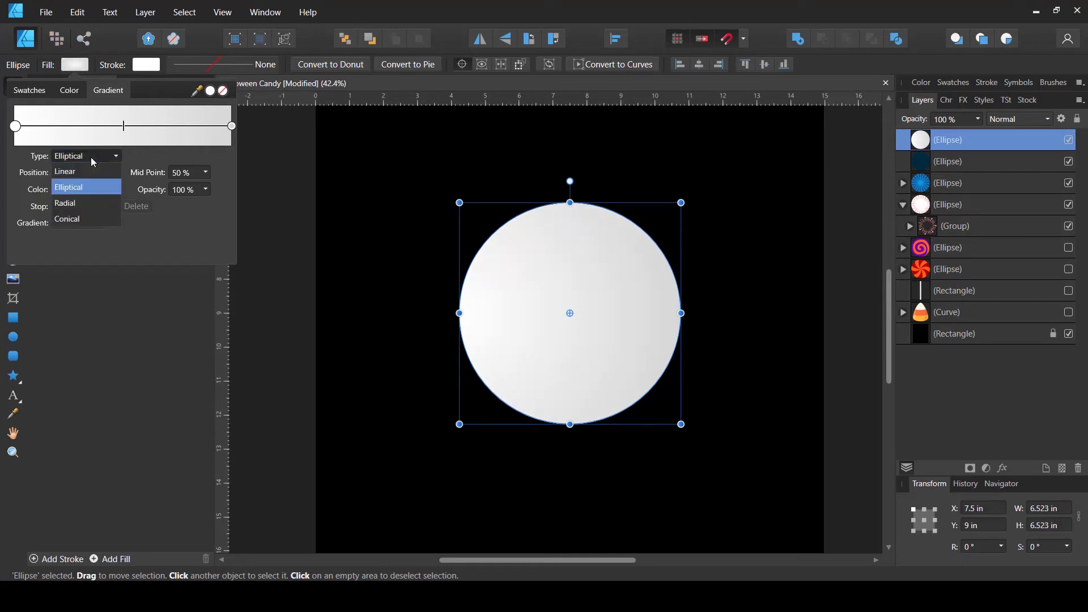
left_click(81, 204)
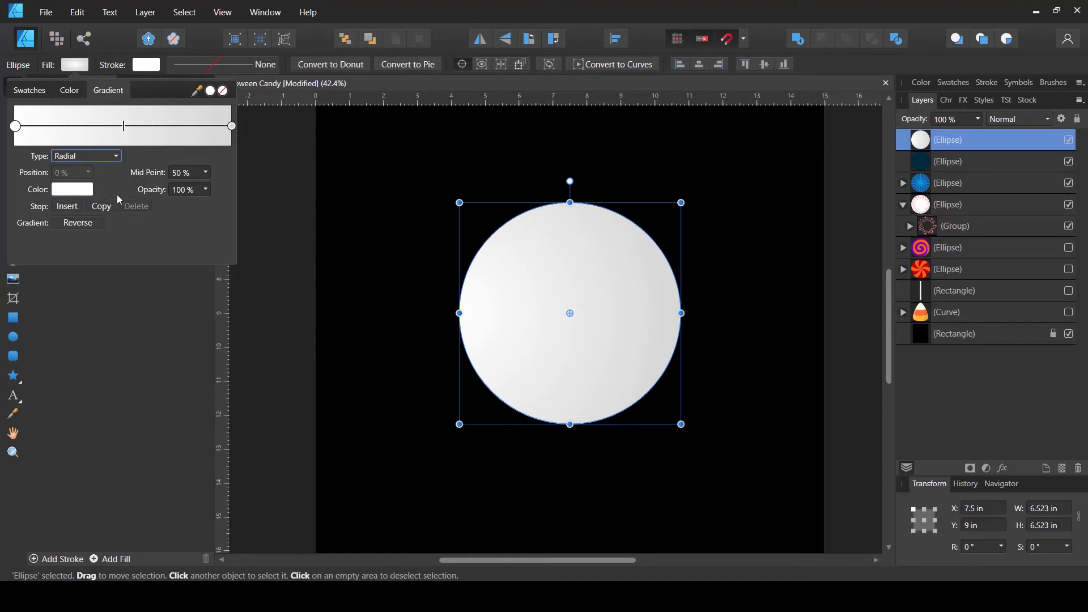
Darken the gradient's end stop to a lightness of 41 and set the gradient type to Elliptical
left_click(233, 125)
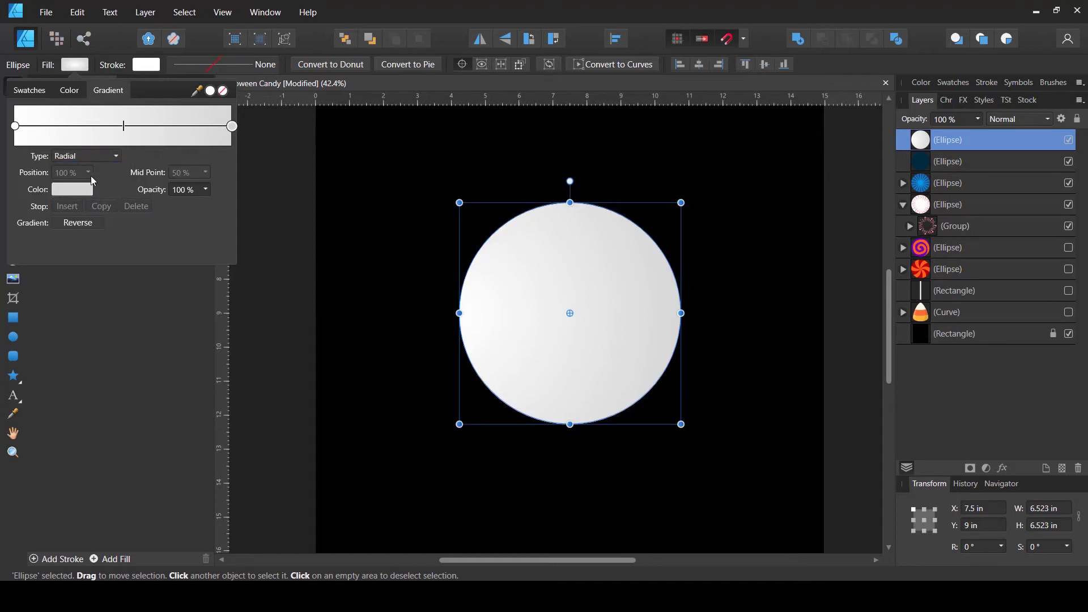
left_click(85, 196)
left_click_drag(105, 268, 80, 268)
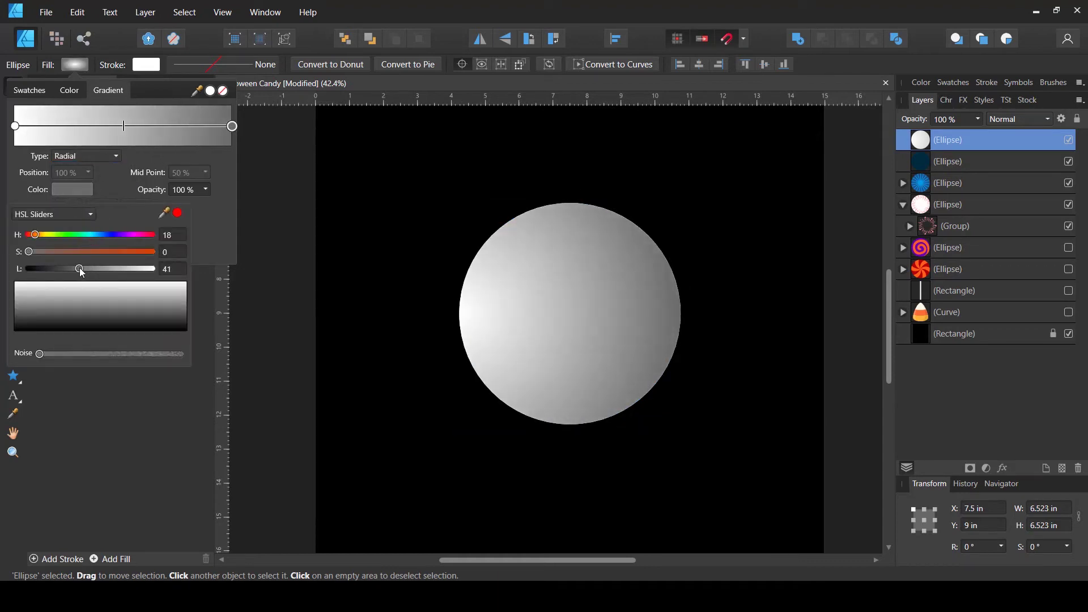
left_click(88, 158)
left_click(90, 155)
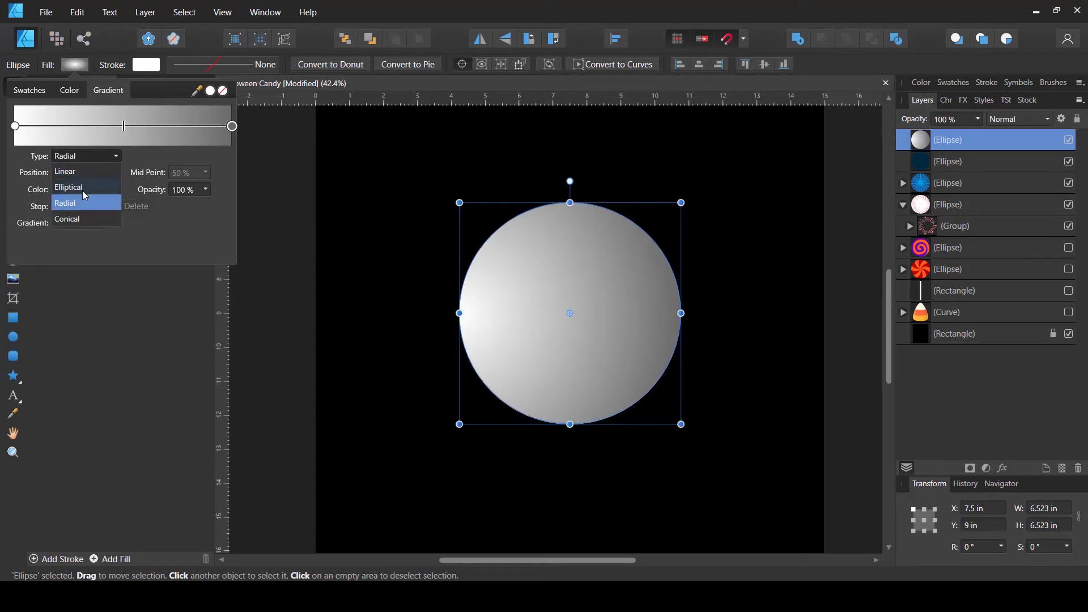
left_click(83, 191)
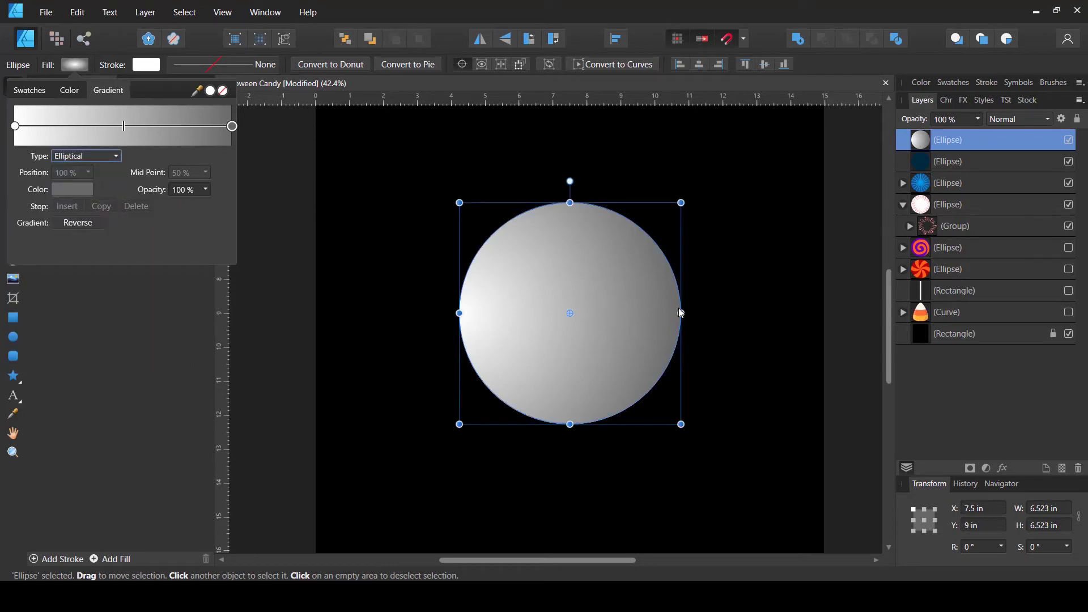
left_click(572, 317)
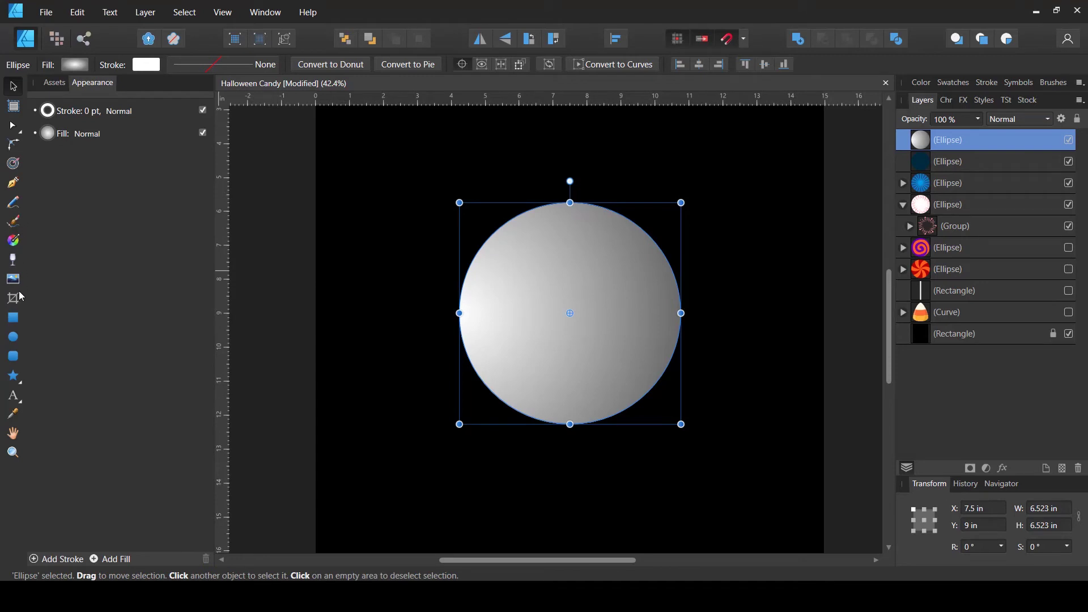
Center the elliptical gradient on the circle with the Fill tool and shorten it to end just outside the circle's edge
left_click(13, 241)
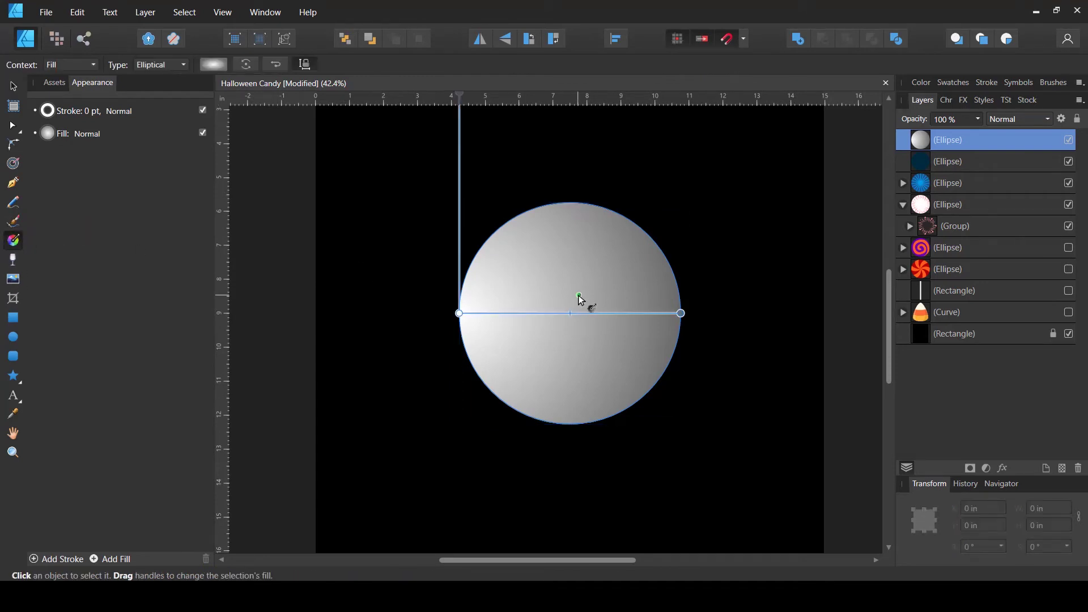
left_click_drag(460, 313, 570, 311)
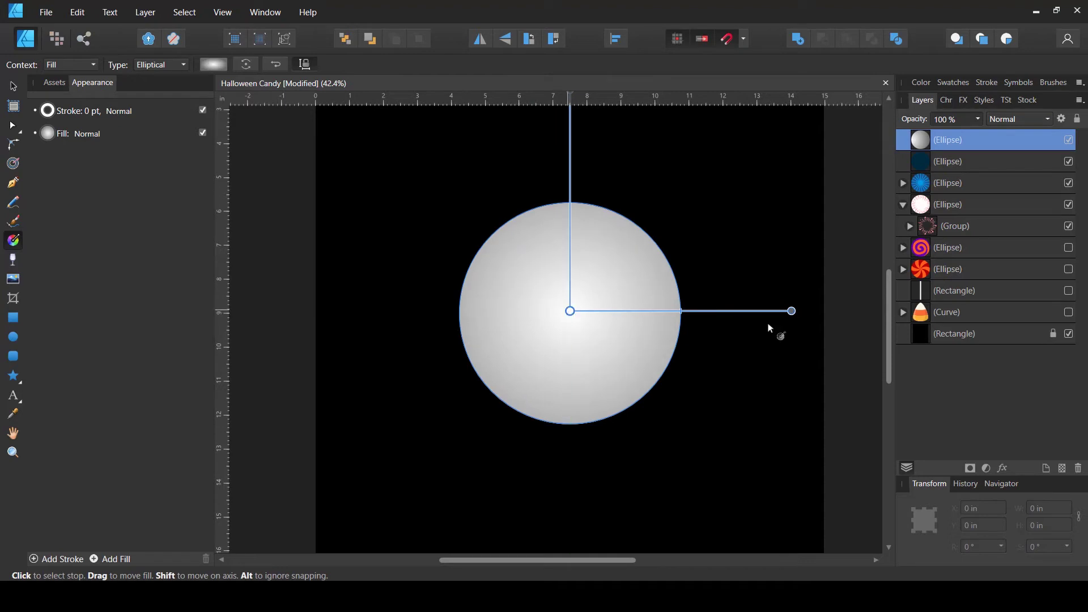
left_click_drag(793, 312, 663, 311)
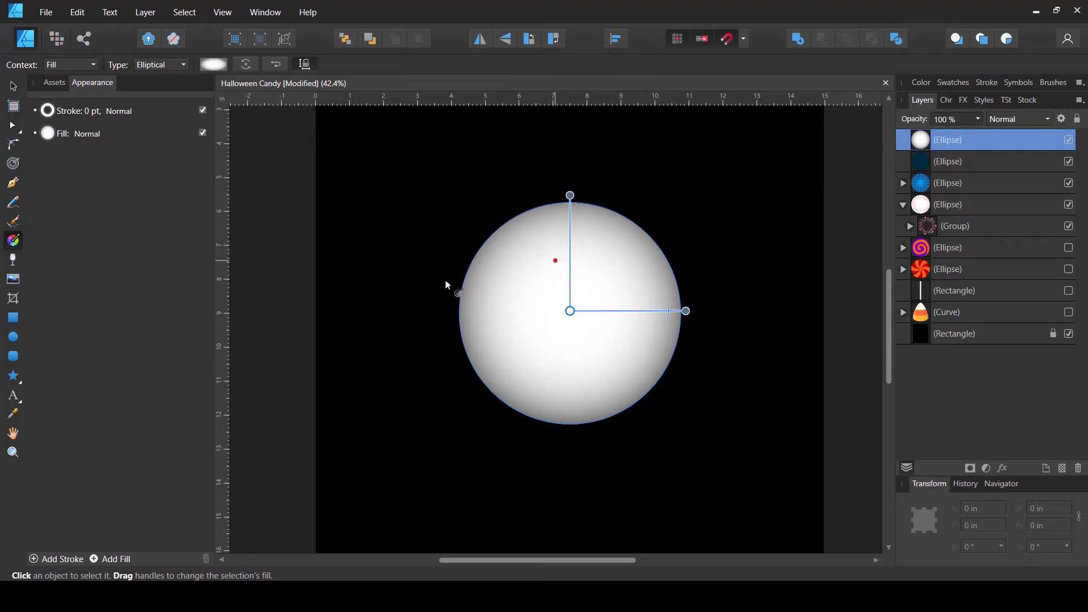
key("v")
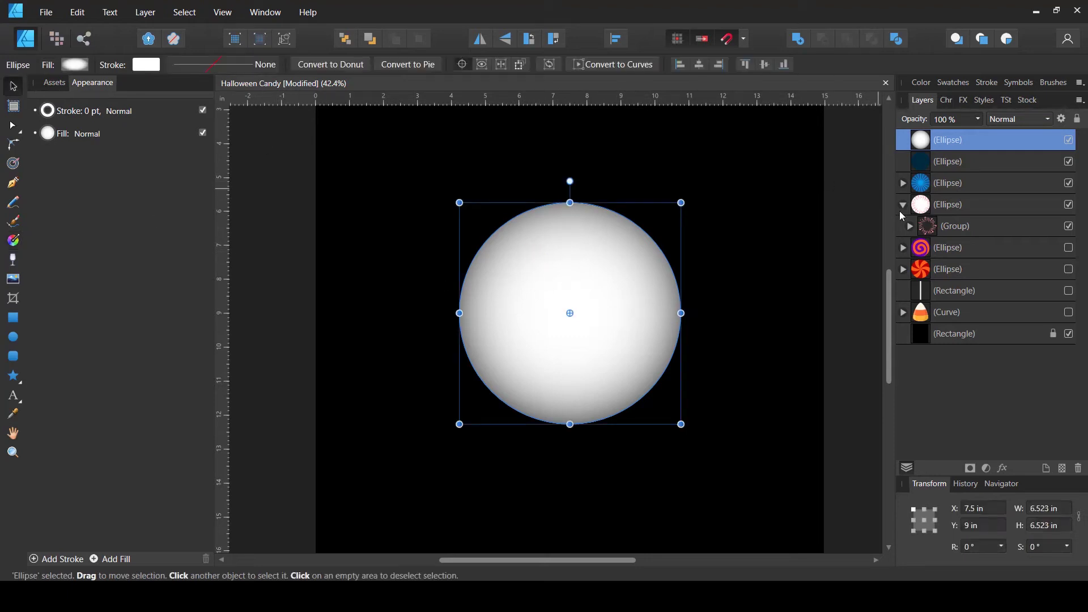
Set the gradient ellipse's blend mode to Multiply so it shades the eyeball below
left_click(903, 205)
left_click(1013, 117)
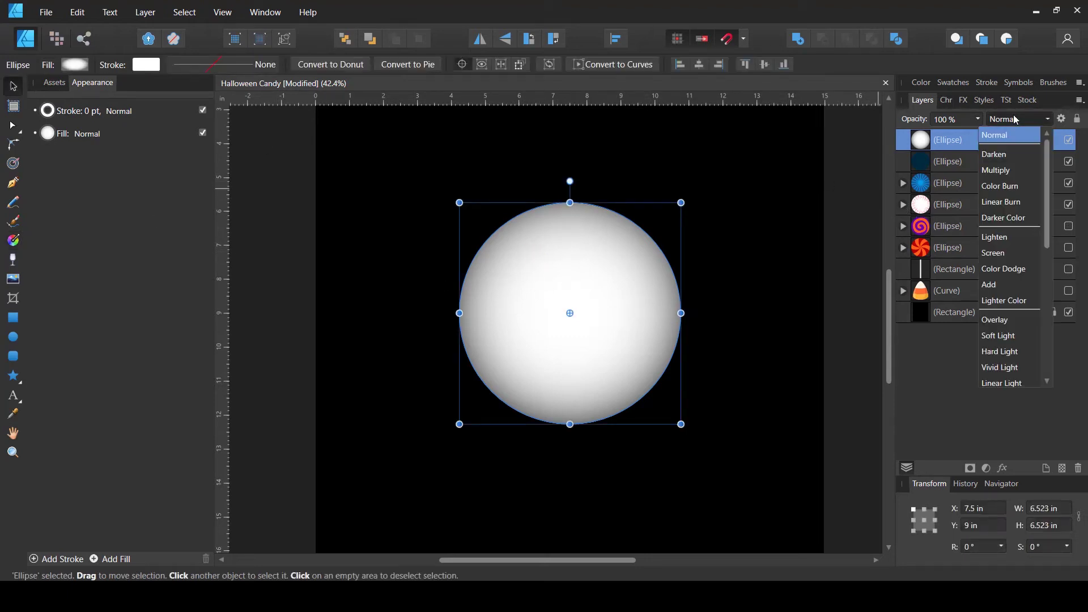
left_click(1010, 171)
left_click(812, 207)
Compare the eyeball with and without the shading by hiding and showing the gradient ellipse
scroll(683, 233, "down", 3)
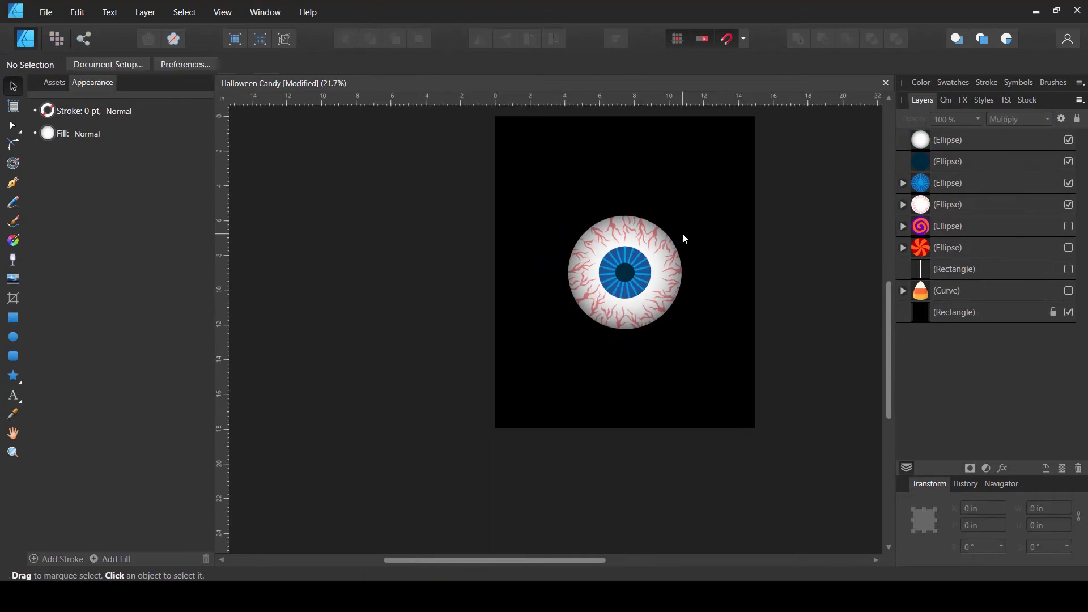
scroll(665, 248, "up", 2)
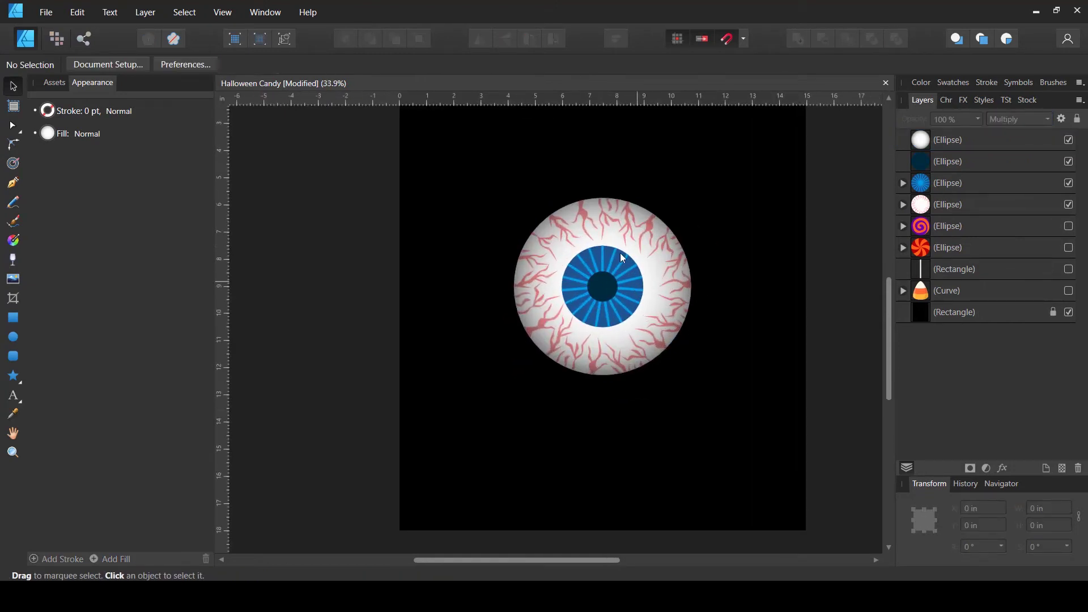
left_click(1069, 140)
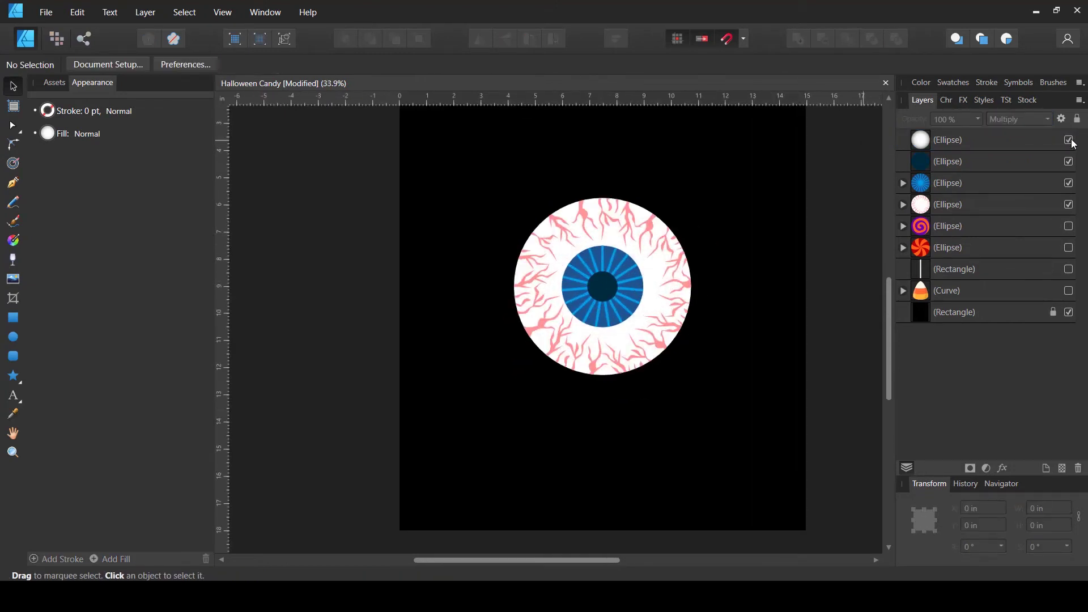
left_click(1070, 141)
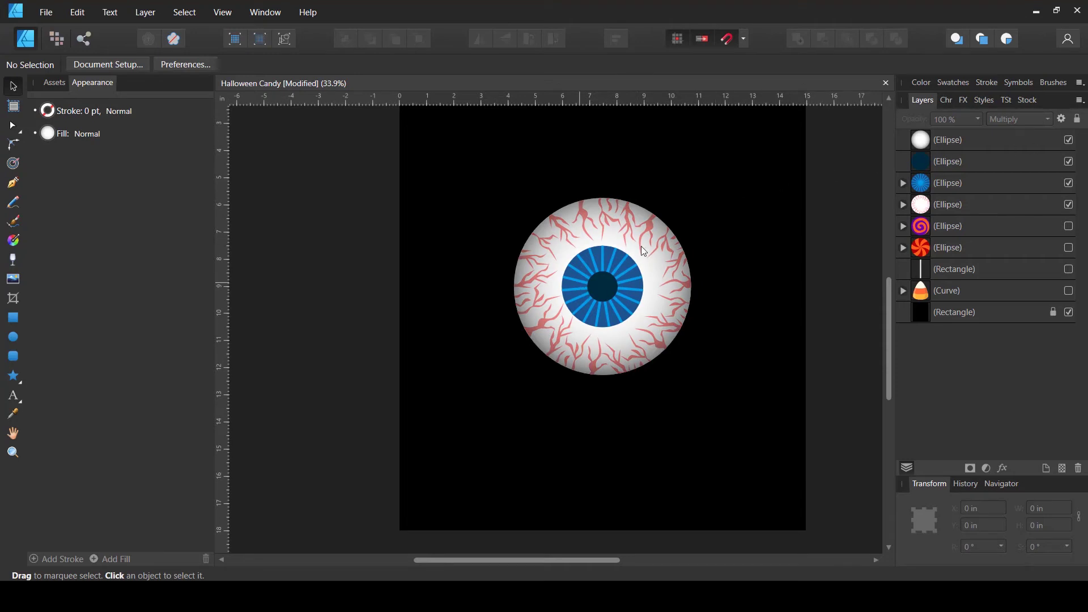
Group the four ellipses that form the eyeball and deselect the result
left_click(949, 209)
left_click(957, 148, "shift")
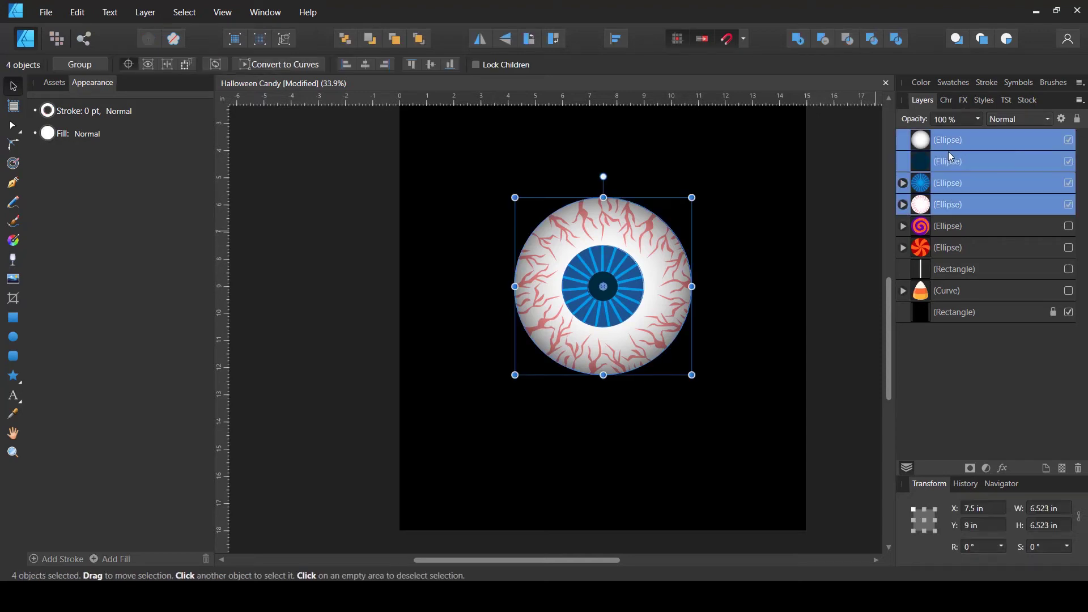
key("ctrl+g")
key("ctrl+d")
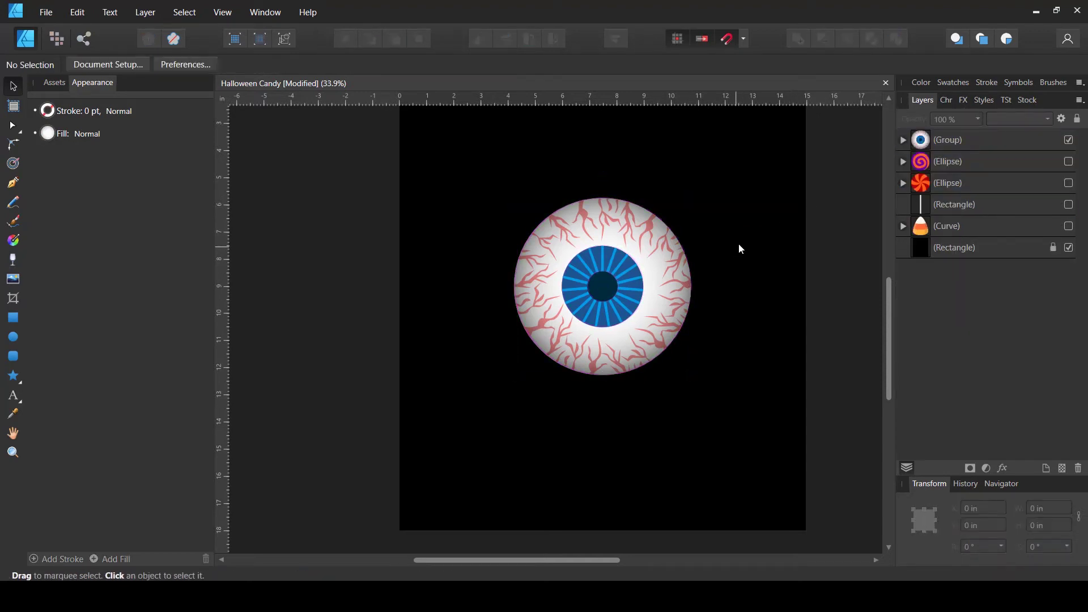
Show the white stick rectangle temporarily to preview the eyeball as a lollipop, and hide it again
left_click_drag(739, 249, 670, 262)
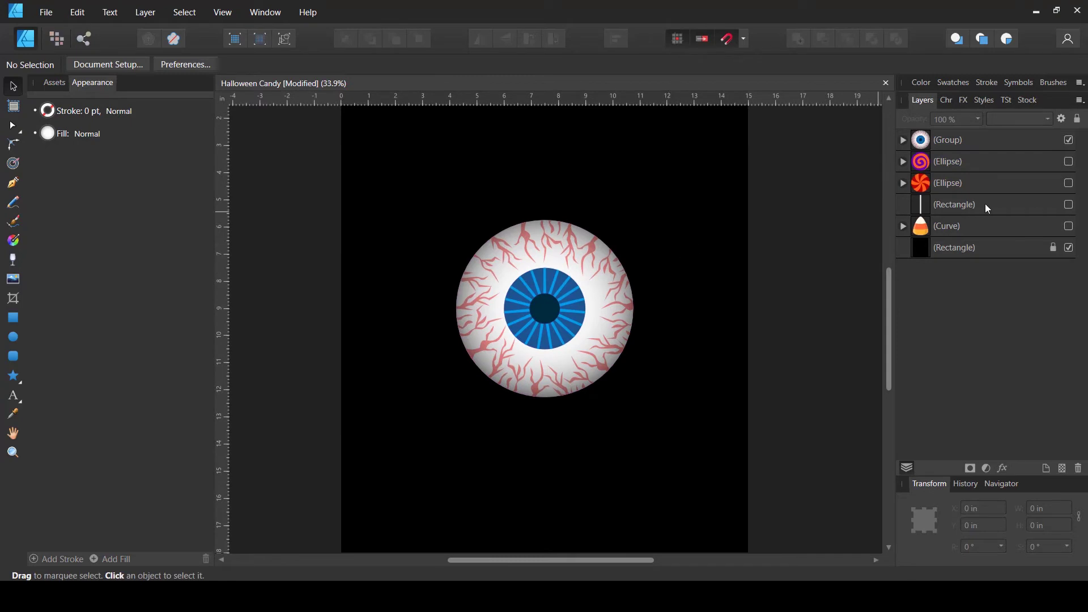
left_click(1069, 205)
scroll(581, 390, "down", 2)
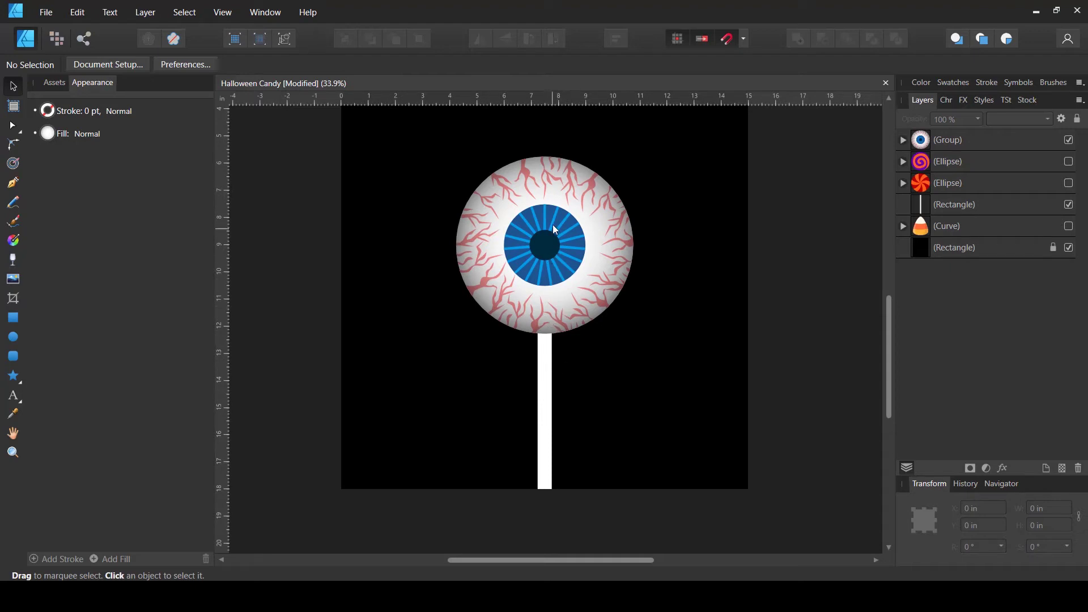
left_click(1069, 205)
Hide the eyeball group and save the document
left_click(1069, 140)
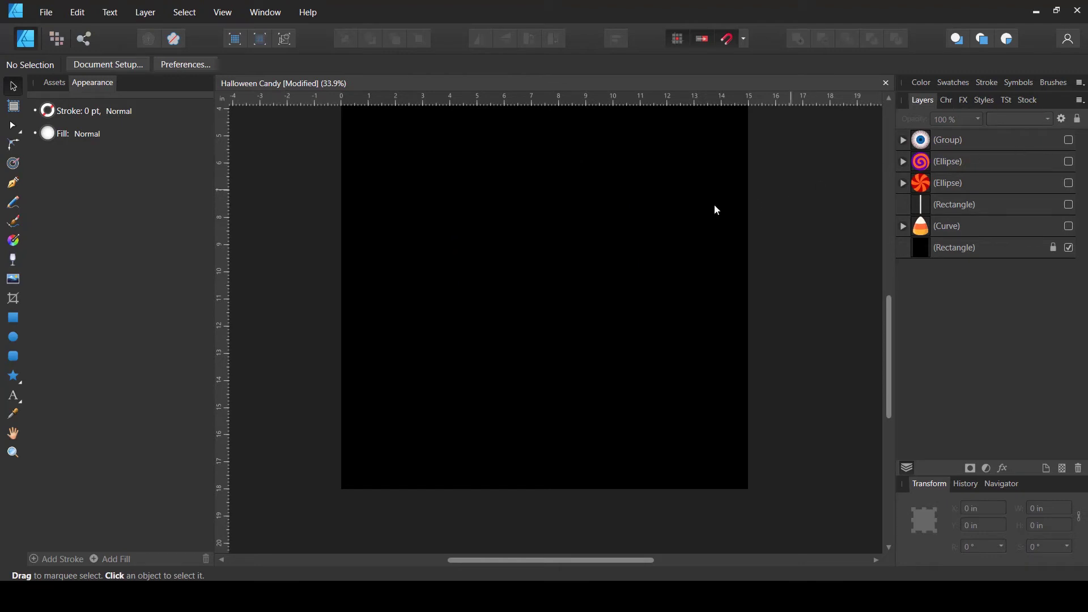
scroll(688, 246, "up", 1)
key("ctrl+s")
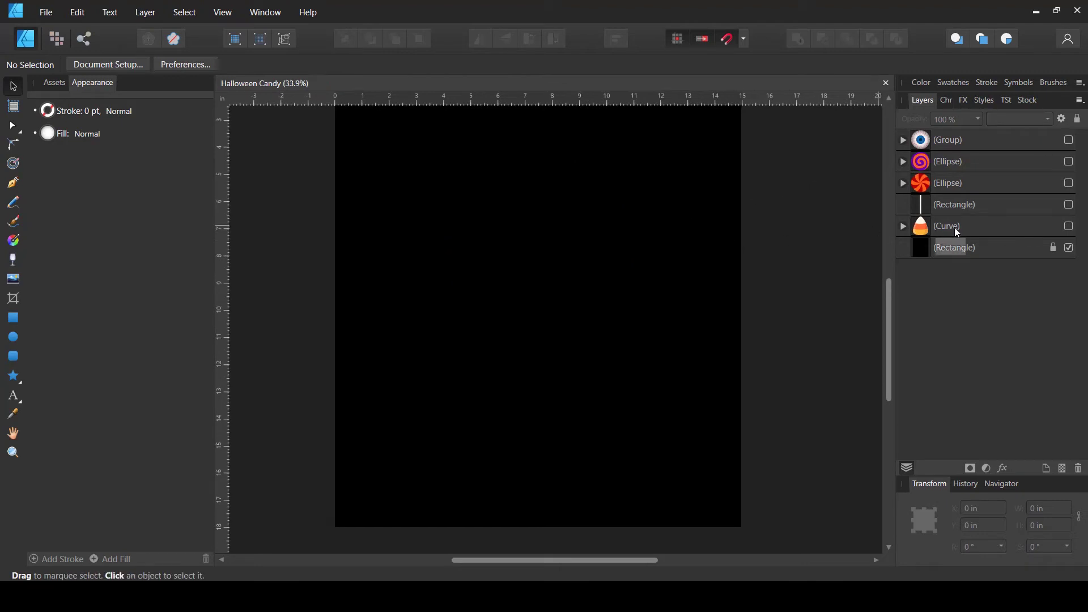
Draw a rounded rectangle about 6.2 in wide and 3.1 in high in the upper middle of the black page
scroll(578, 235, "up", 1)
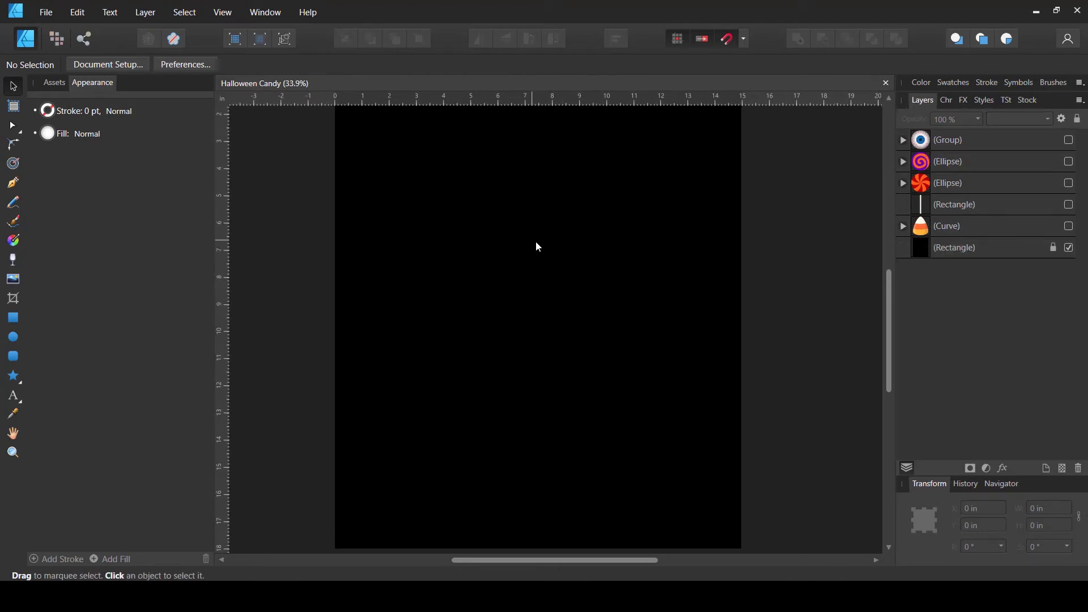
scroll(532, 235, "down", 1)
scroll(573, 244, "up", 1)
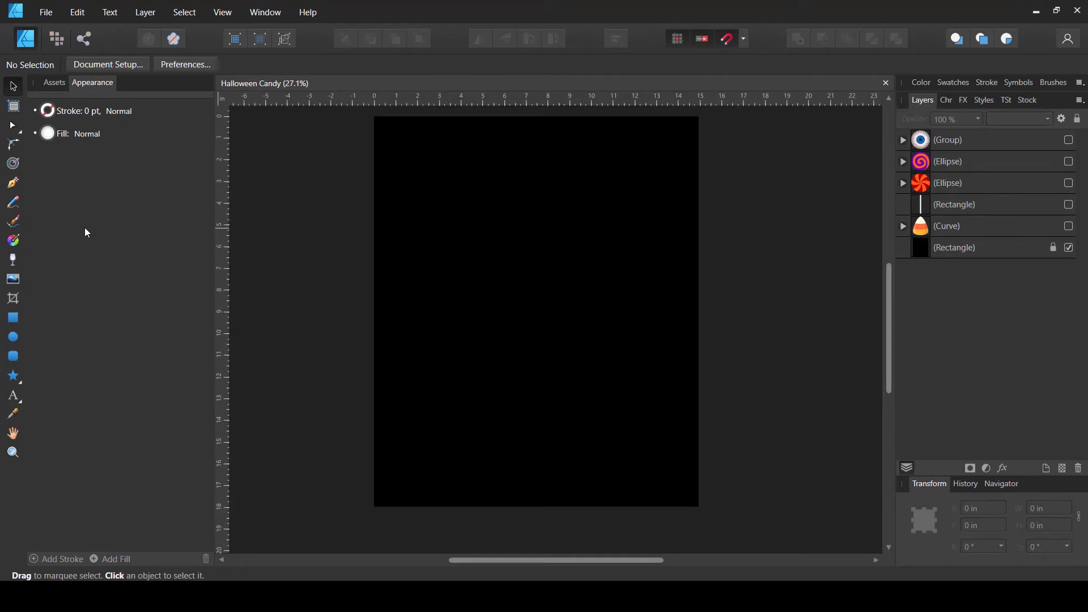
left_click(17, 360)
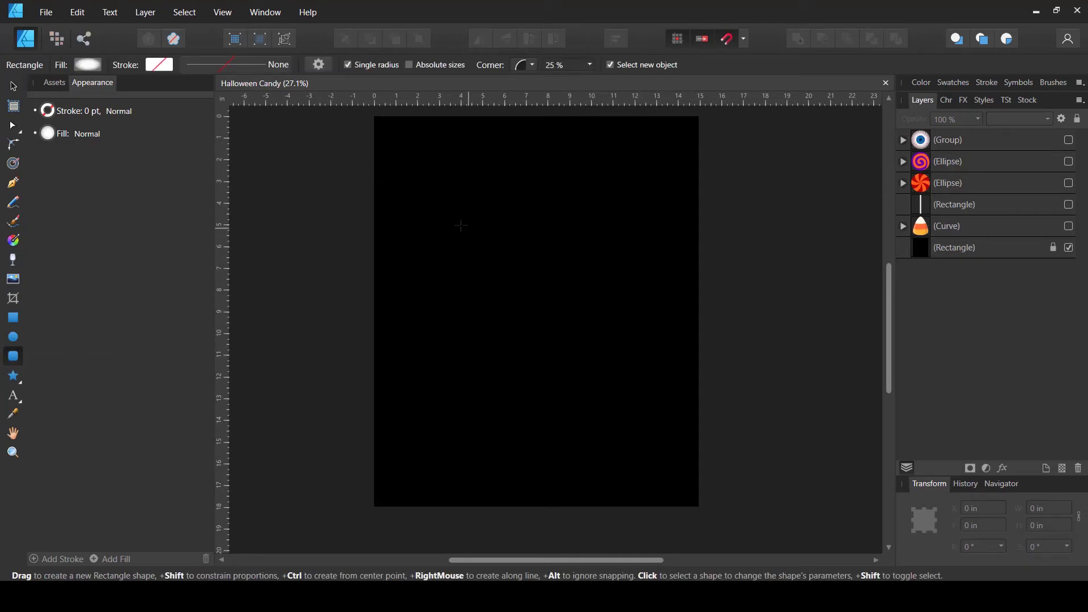
left_click_drag(461, 225, 595, 292)
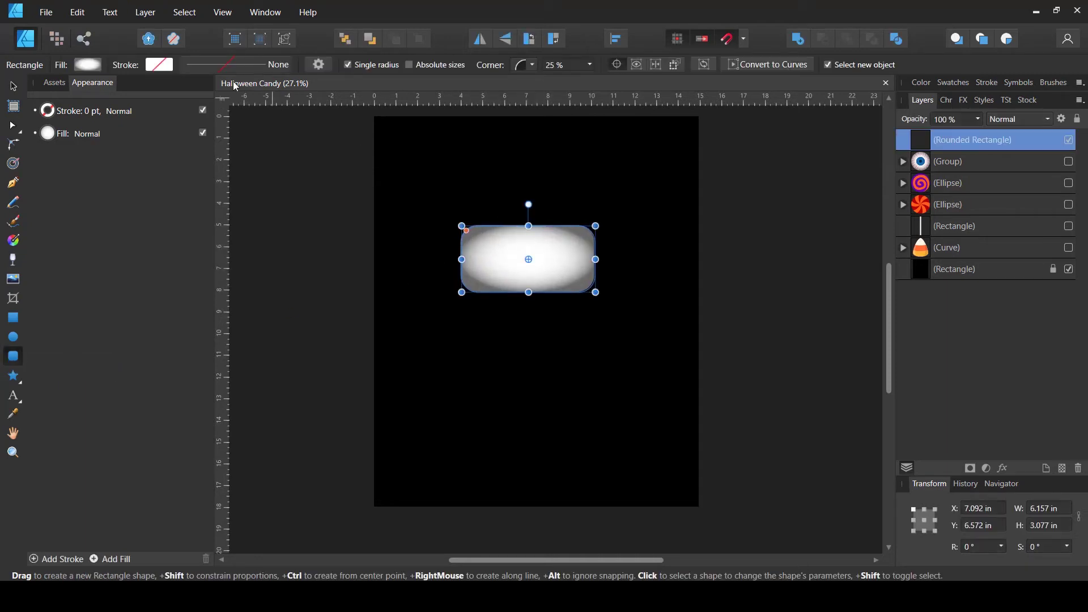
Fill the rounded rectangle with the recent dark blue and set its corner radius to 50%
left_click(95, 69)
left_click(43, 96)
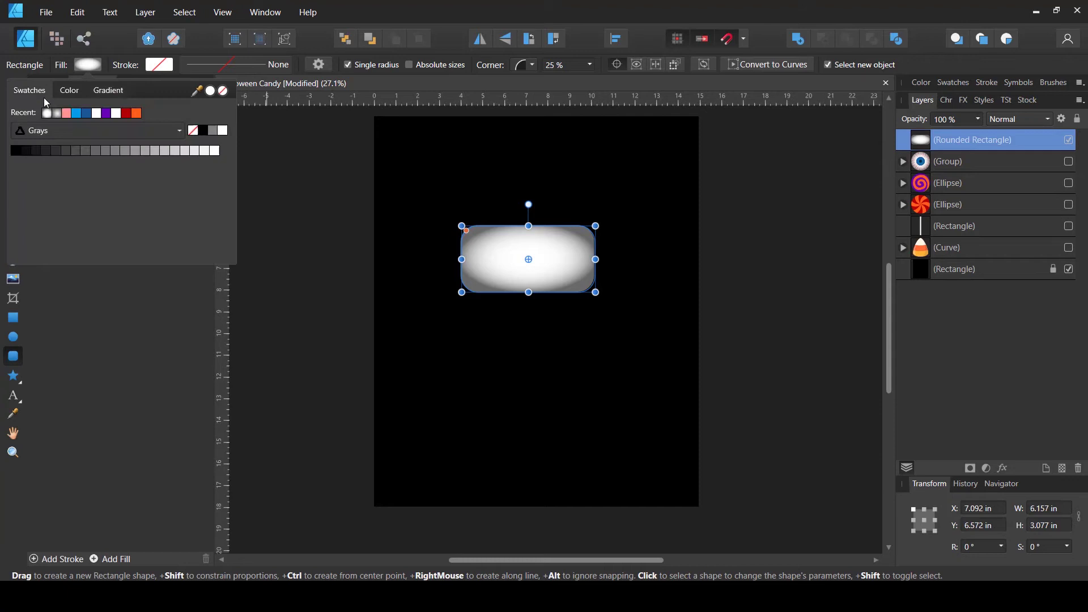
left_click(87, 113)
scroll(573, 240, "up", 3)
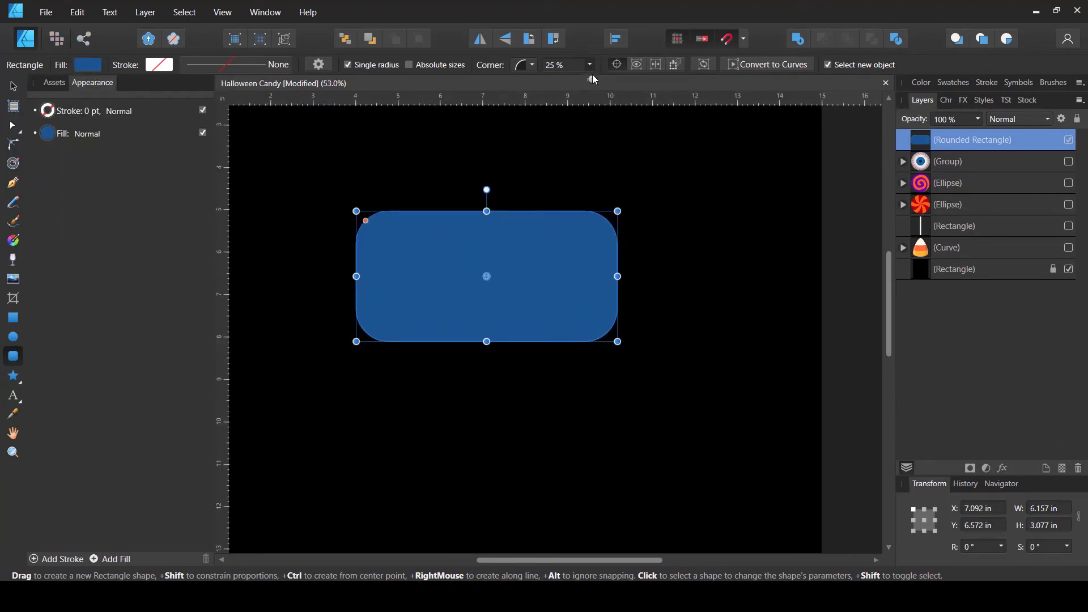
left_click_drag(593, 80, 660, 88)
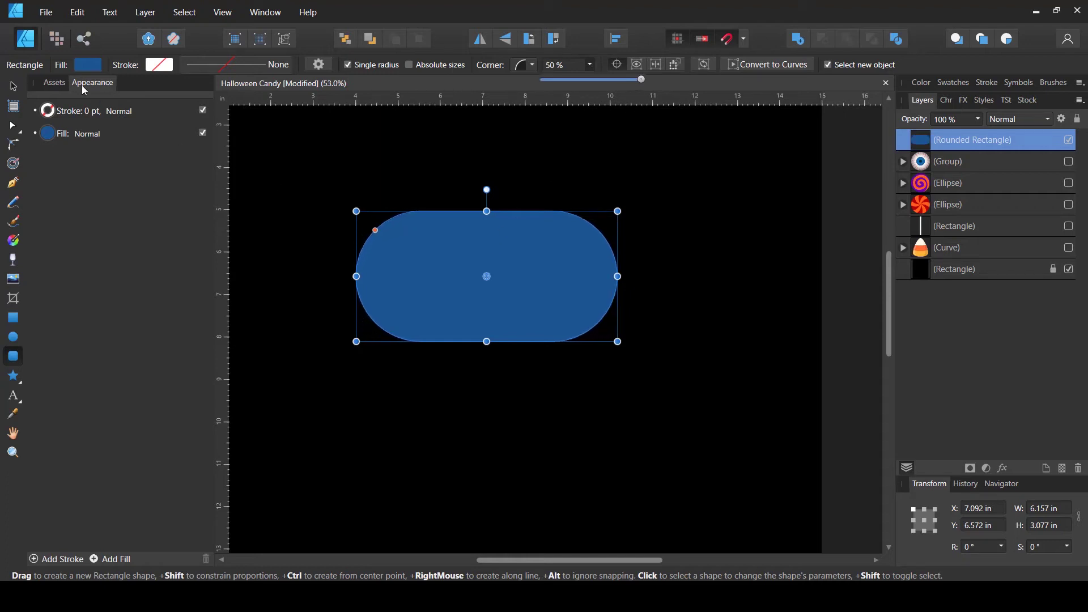
Stretch the blue pill to about 10.33 in wide and 2.31 in high, centre it roughly on the page, and deselect it
left_click(13, 86)
left_click_drag(529, 279, 555, 304)
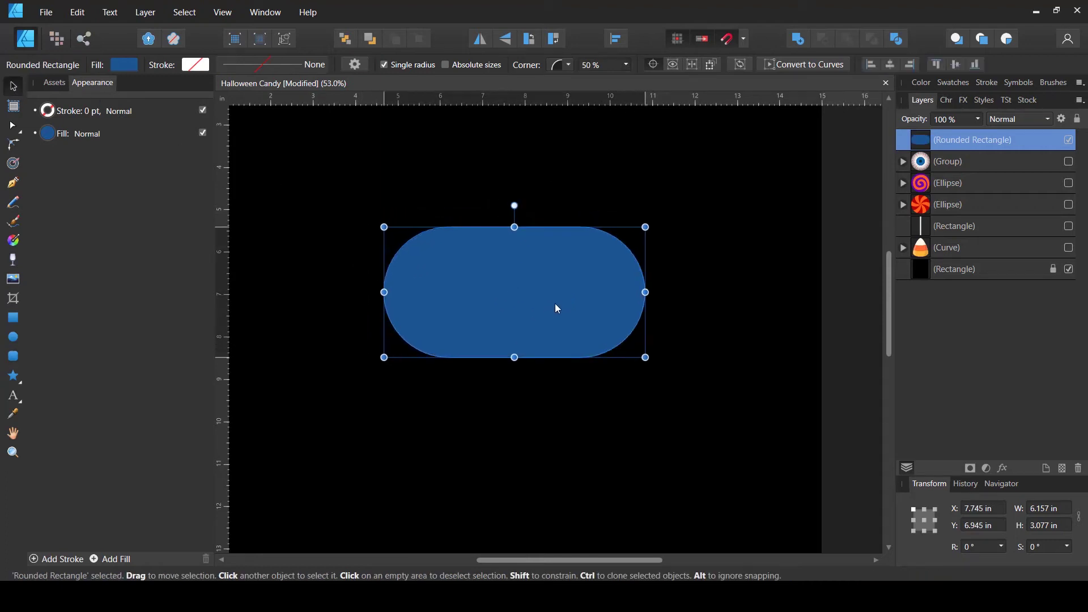
scroll(546, 300, "down", 1)
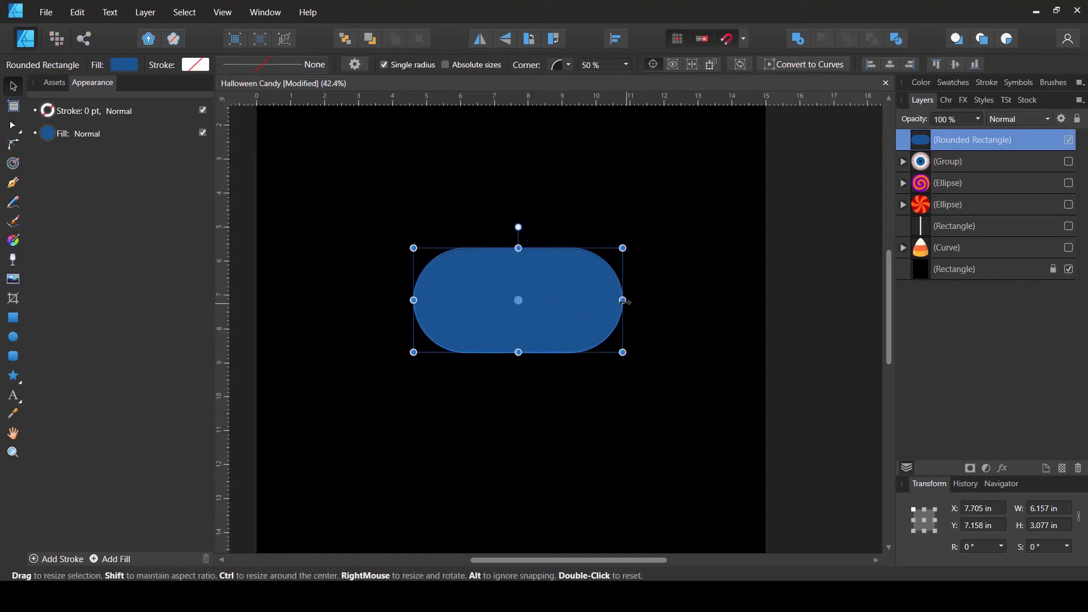
left_click_drag(622, 300, 751, 300)
left_click_drag(628, 321, 561, 321)
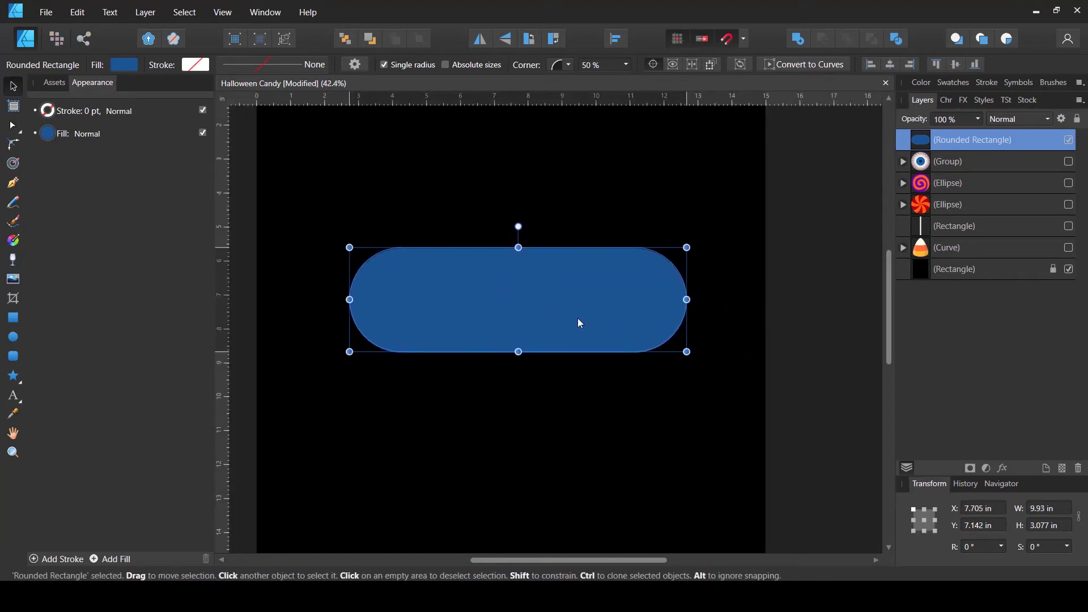
left_click_drag(682, 303, 695, 307)
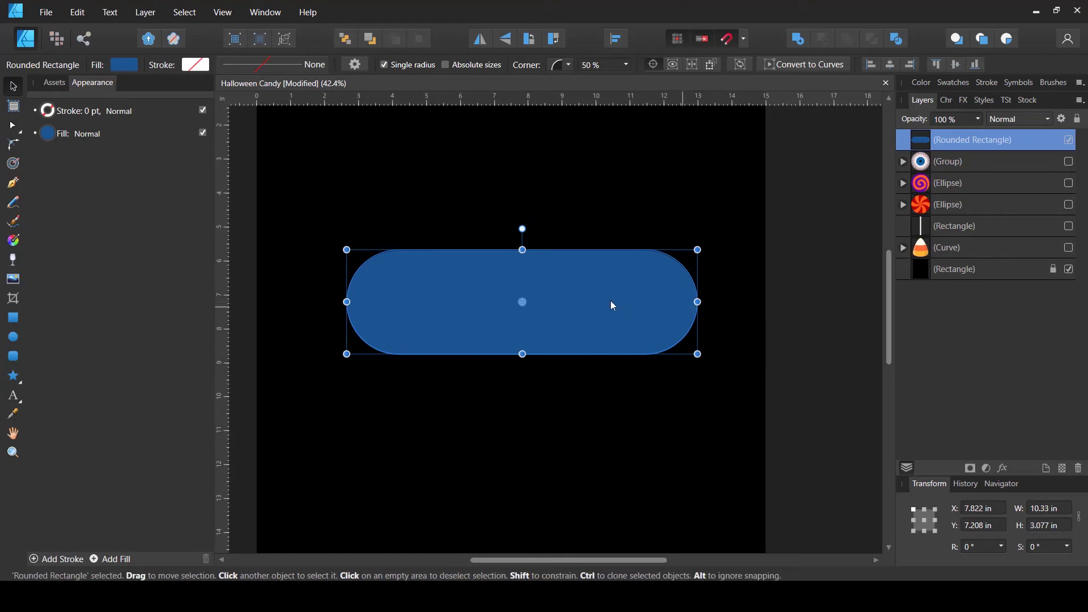
left_click_drag(522, 354, 563, 324)
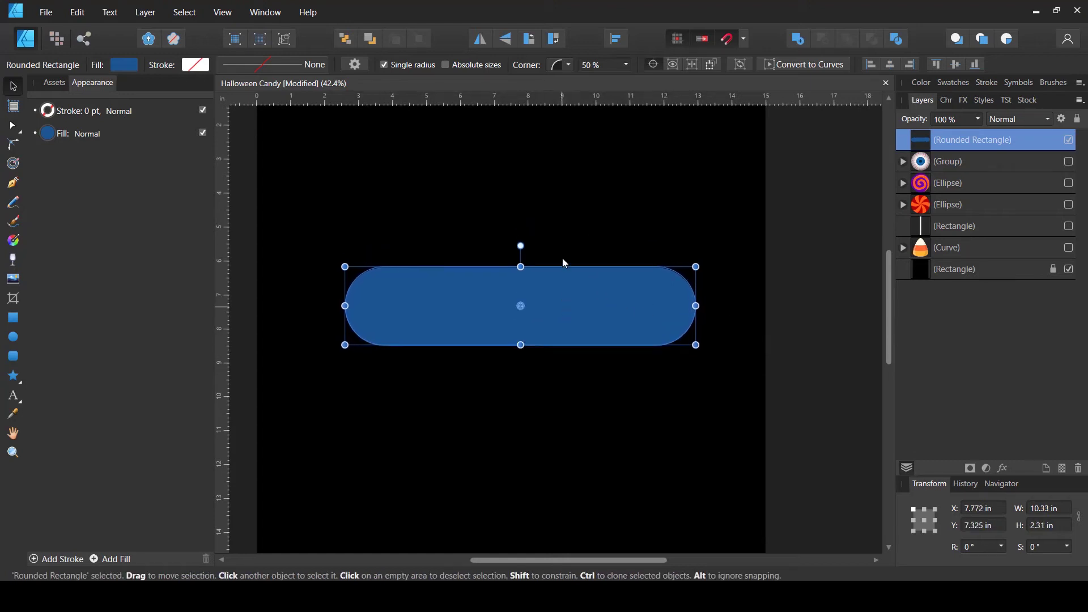
left_click(563, 257)
left_click(547, 289)
left_click(395, 221)
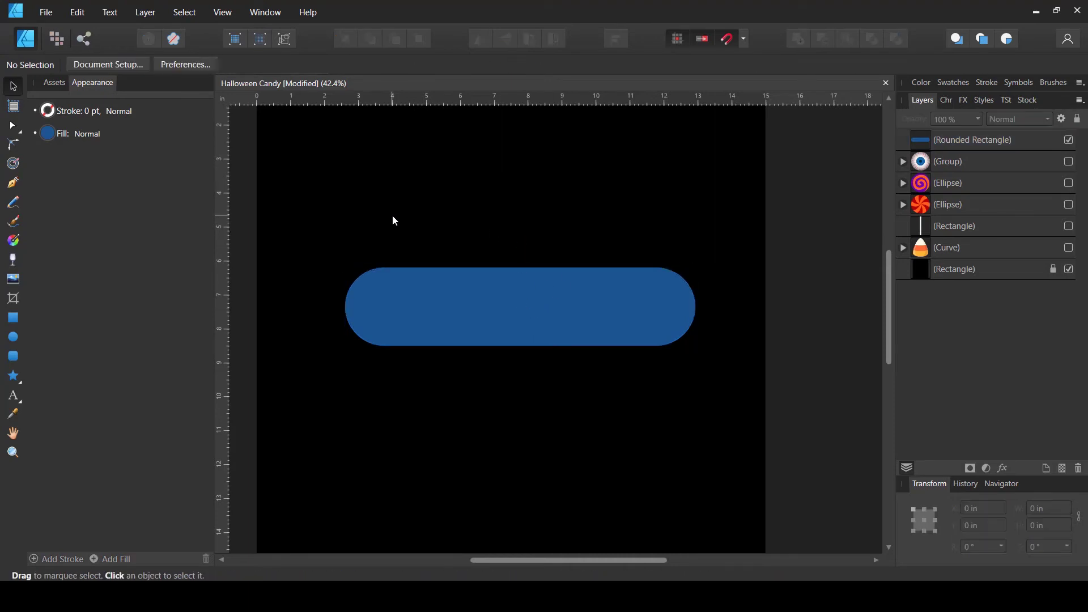
Draw a closed wavy wrapper-end shape with the Pen tool at the pill's right end and adjust its nodes
left_click(14, 182)
scroll(561, 258, "right", 5)
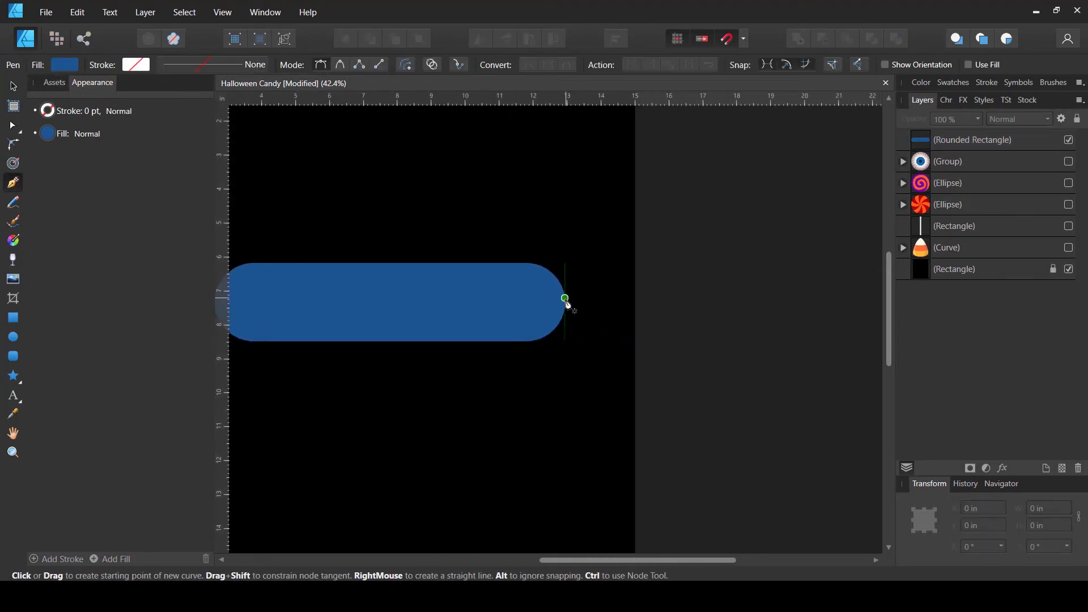
left_click_drag(565, 299, 573, 324)
key("a")
left_click_drag(578, 265, 574, 277)
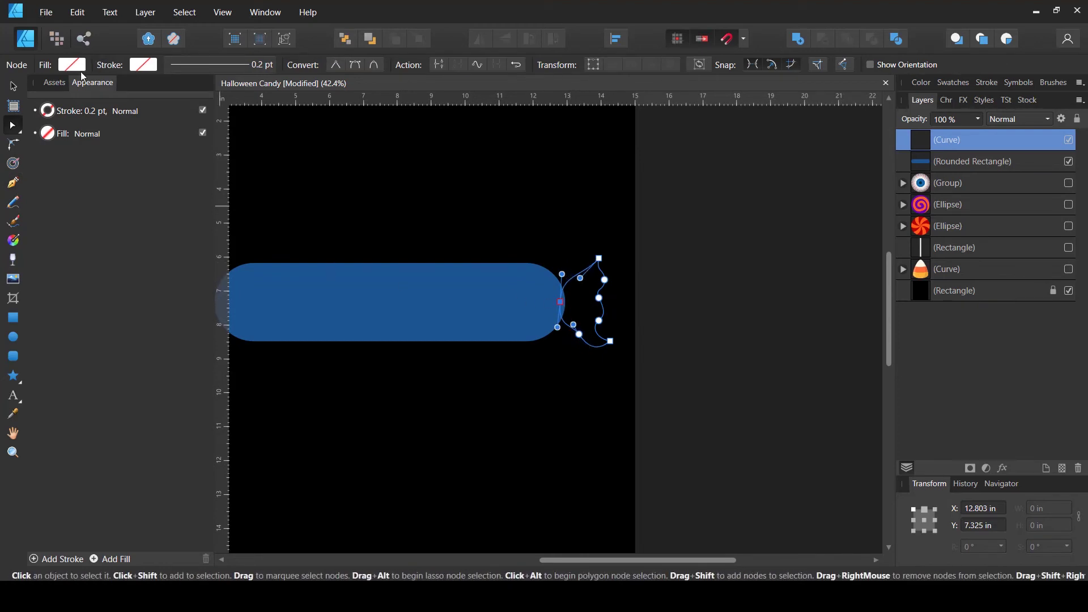
Fill the wrapper-end curve with the recent bright blue
left_click(78, 66)
left_click(76, 113)
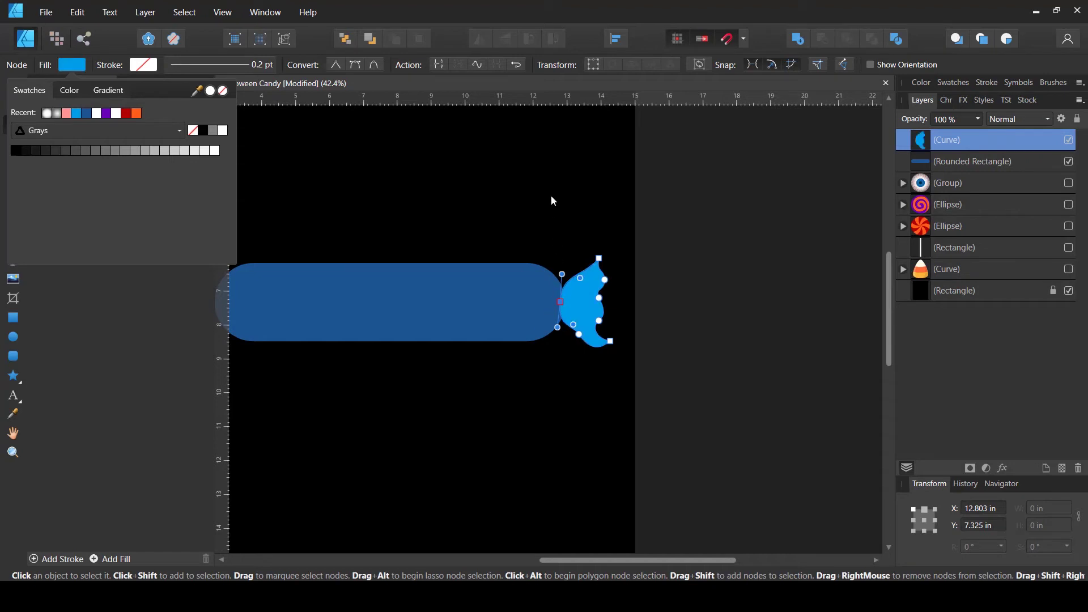
left_click(13, 86)
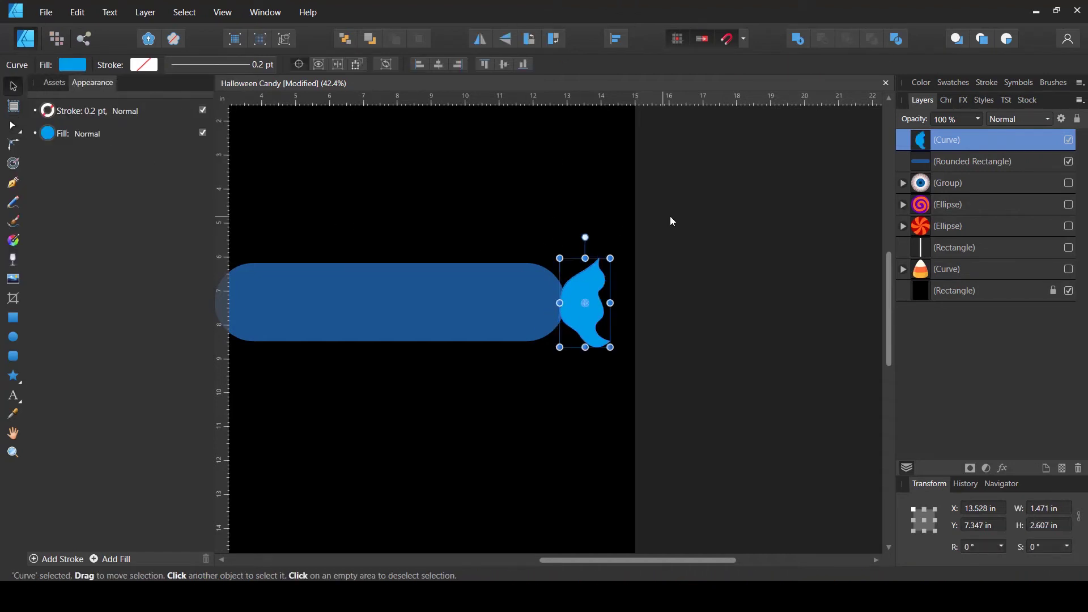
Nudge the wrapper end into vertical alignment with the pill and place it behind the pill in the layer order
left_click(670, 216)
left_click(581, 297)
left_click_drag(583, 302, 582, 300)
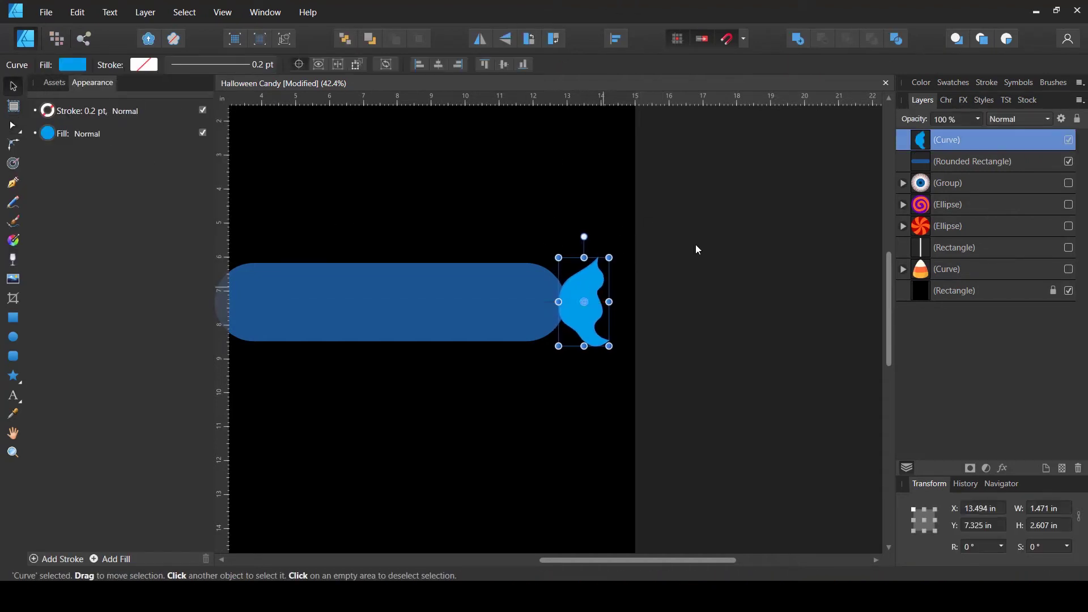
left_click_drag(925, 140, 931, 166)
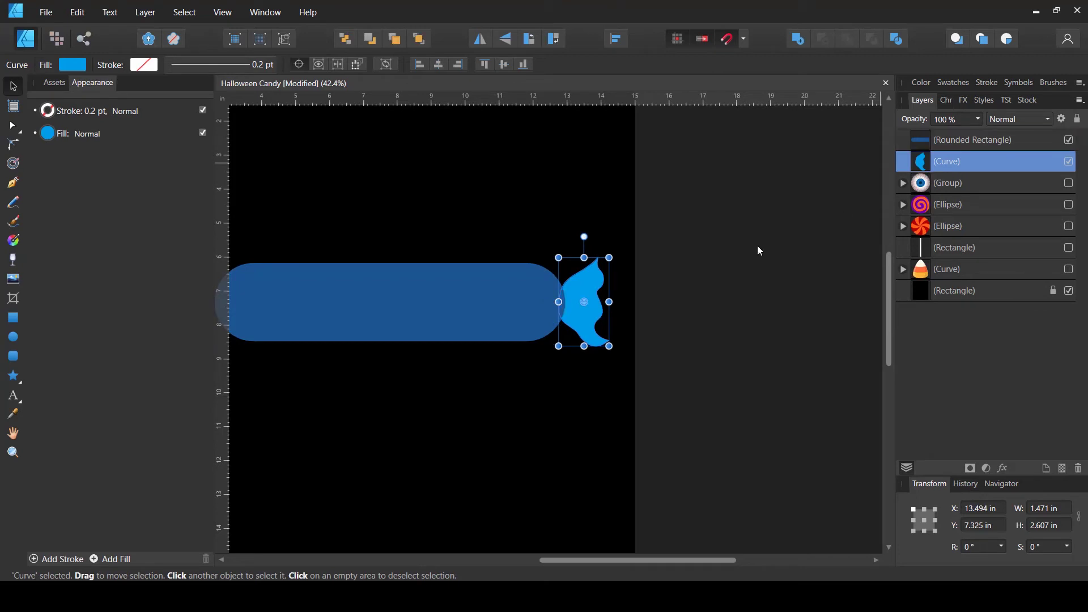
left_click(669, 298)
left_click_drag(669, 298, 741, 287)
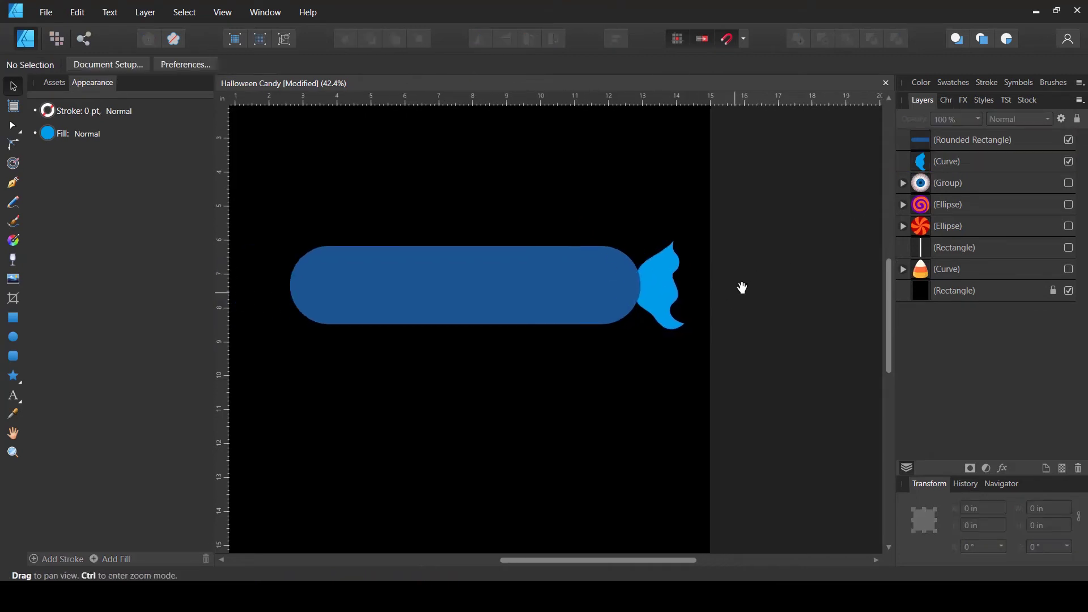
Reshape the wrapper end by moving its upper tip node slightly, and deselect it
key("a")
left_click(926, 158)
left_click_drag(684, 250, 685, 241)
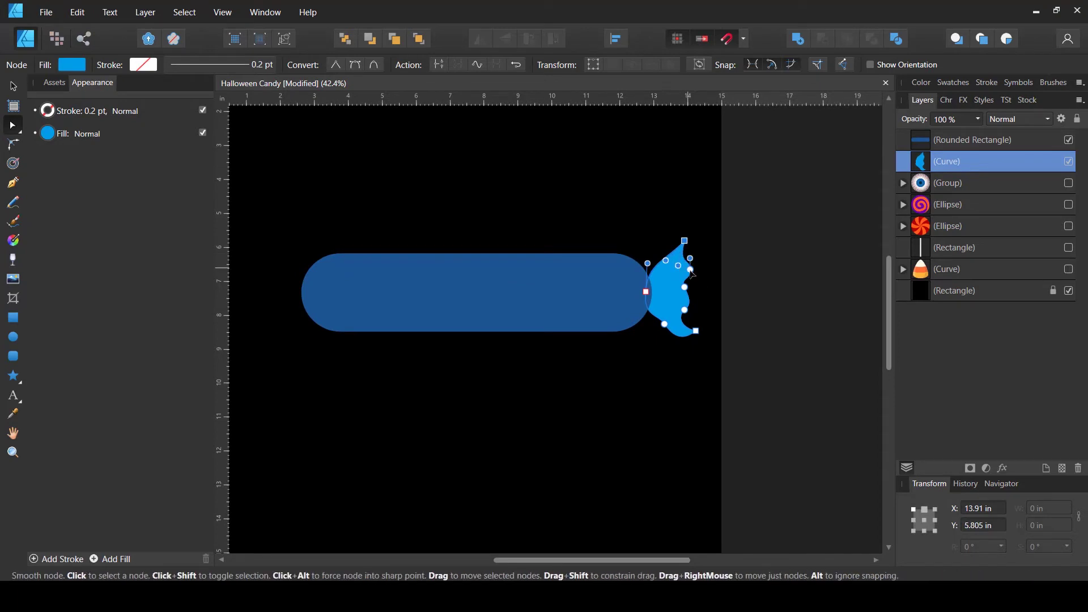
left_click(716, 274)
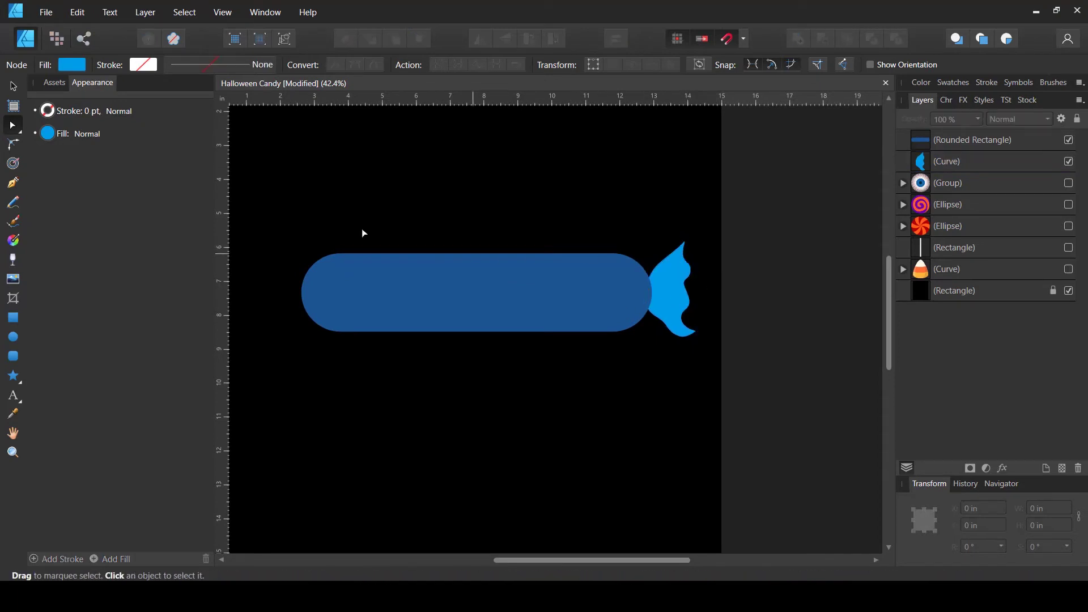
Recolour the pill-shaped candy body purple with hue 282 and deselect it
key("v")
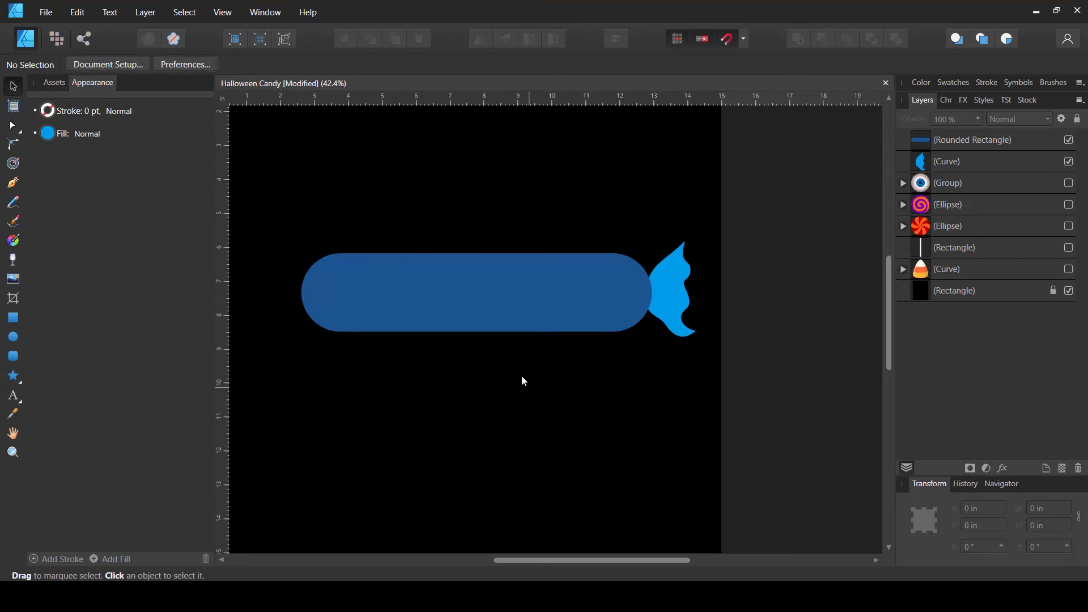
left_click(529, 295)
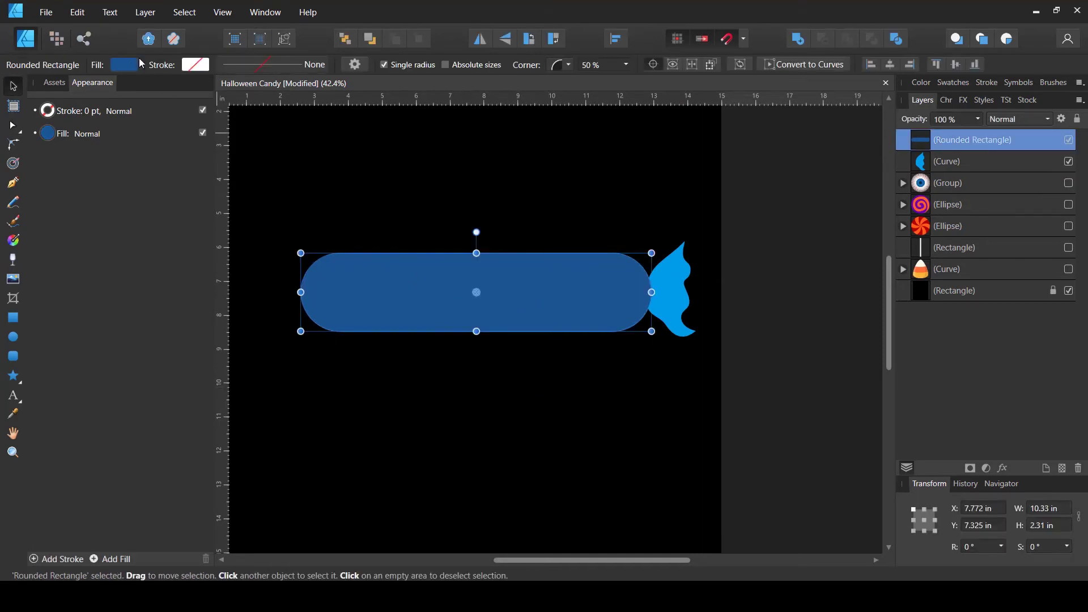
left_click(126, 65)
left_click_drag(141, 135, 160, 135)
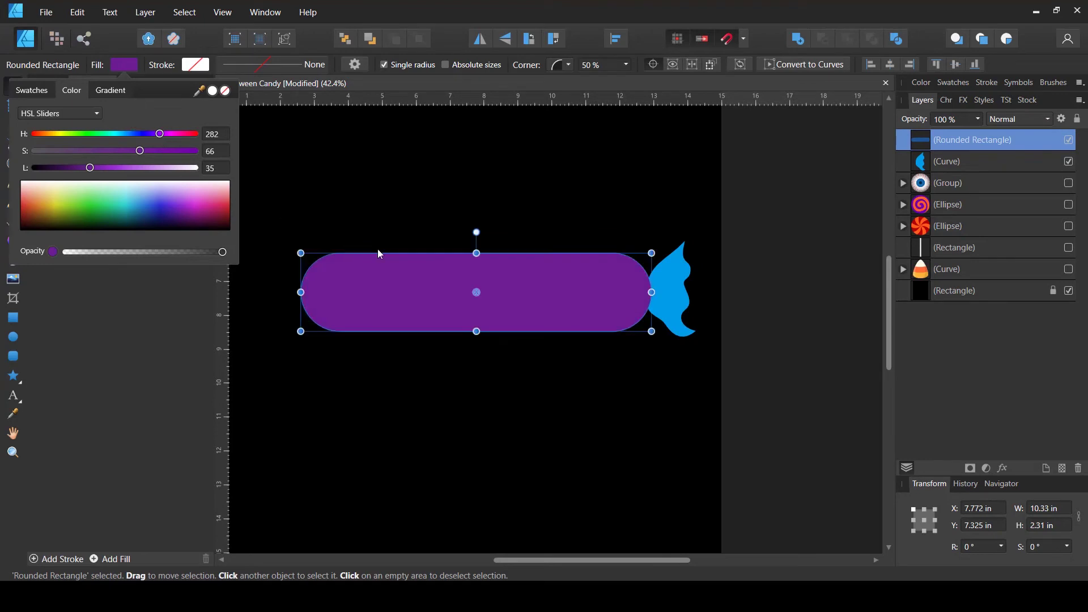
left_click(550, 376)
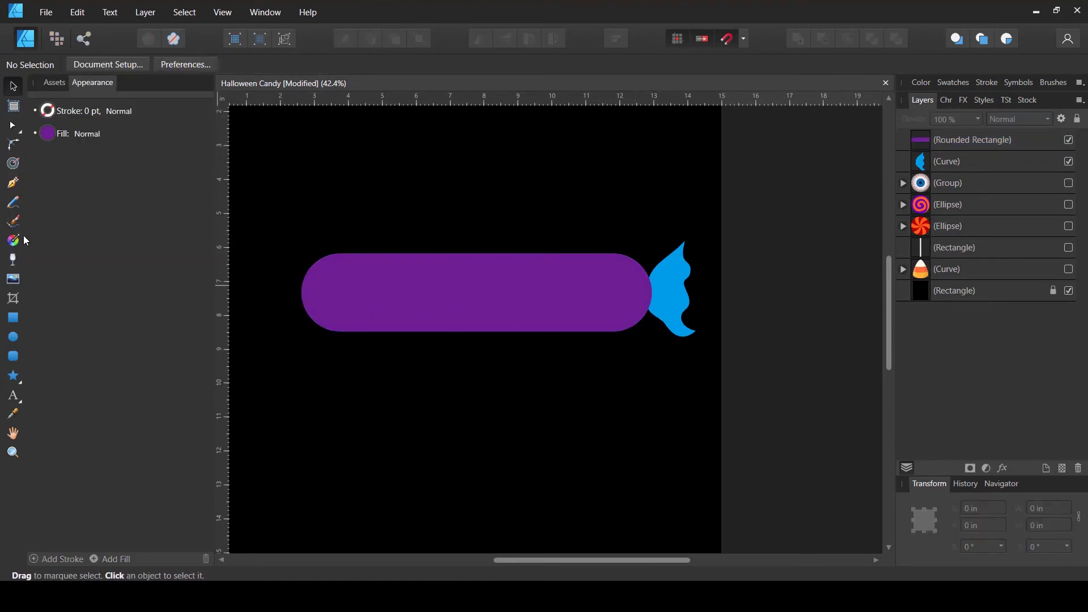
Draw a closed, narrow curved stripe with the Pen tool, slanting across the left end of the purple body and extending beyond both edges
left_click(14, 184)
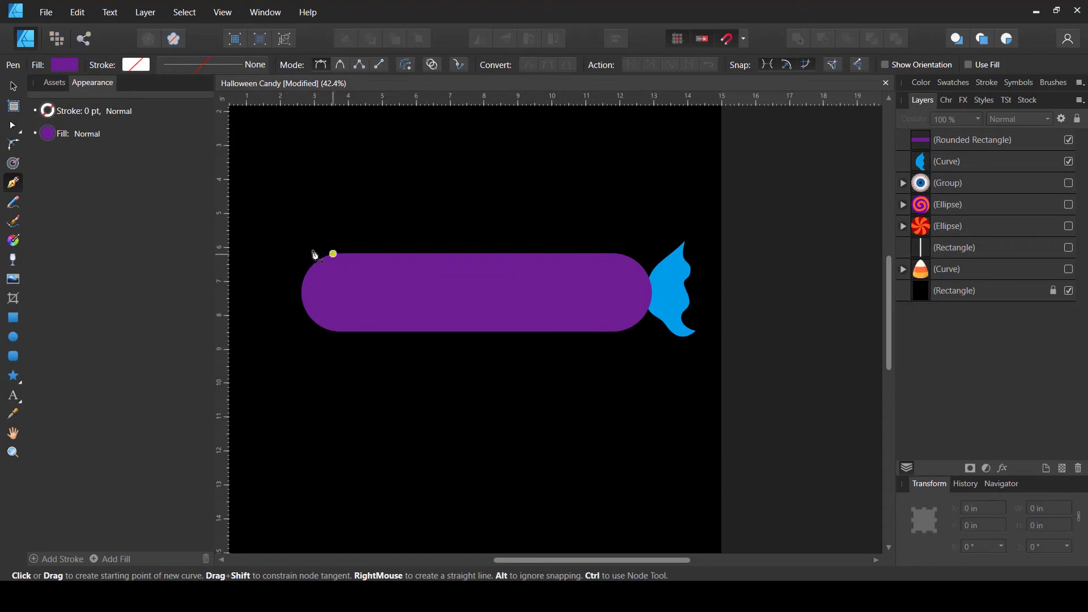
left_click_drag(310, 231, 319, 259)
left_click_drag(331, 298, 333, 316)
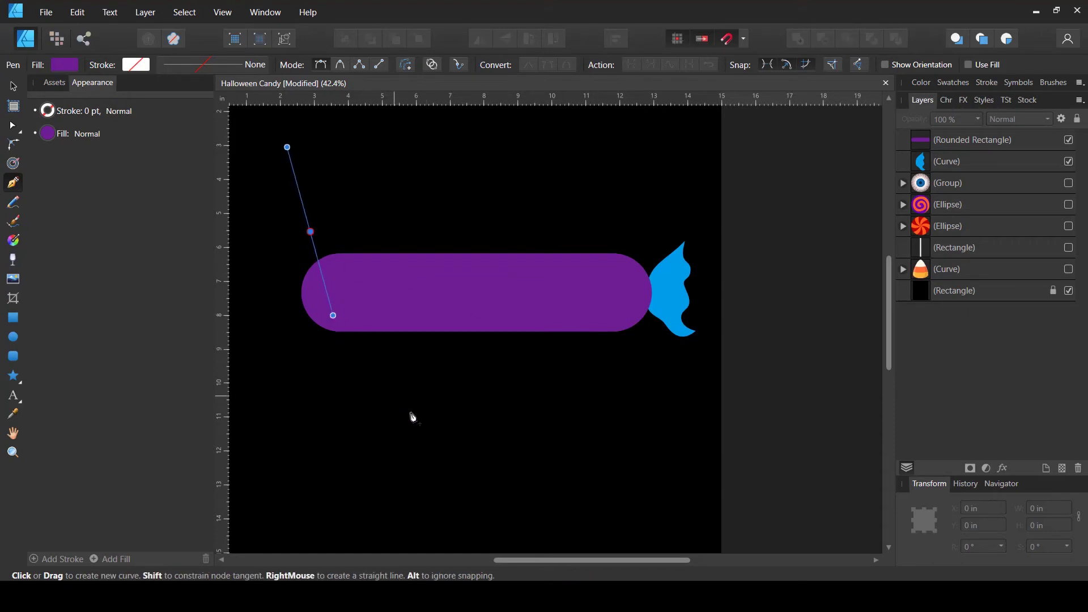
left_click_drag(398, 396, 422, 422)
left_click_drag(414, 372, 382, 334)
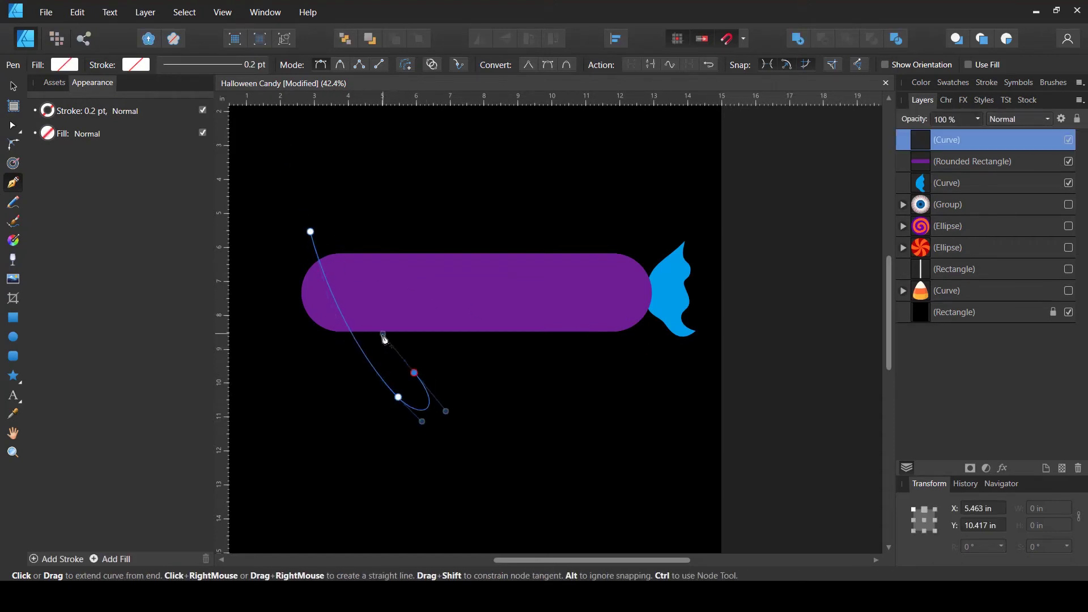
left_click_drag(334, 223, 323, 170)
left_click(310, 232)
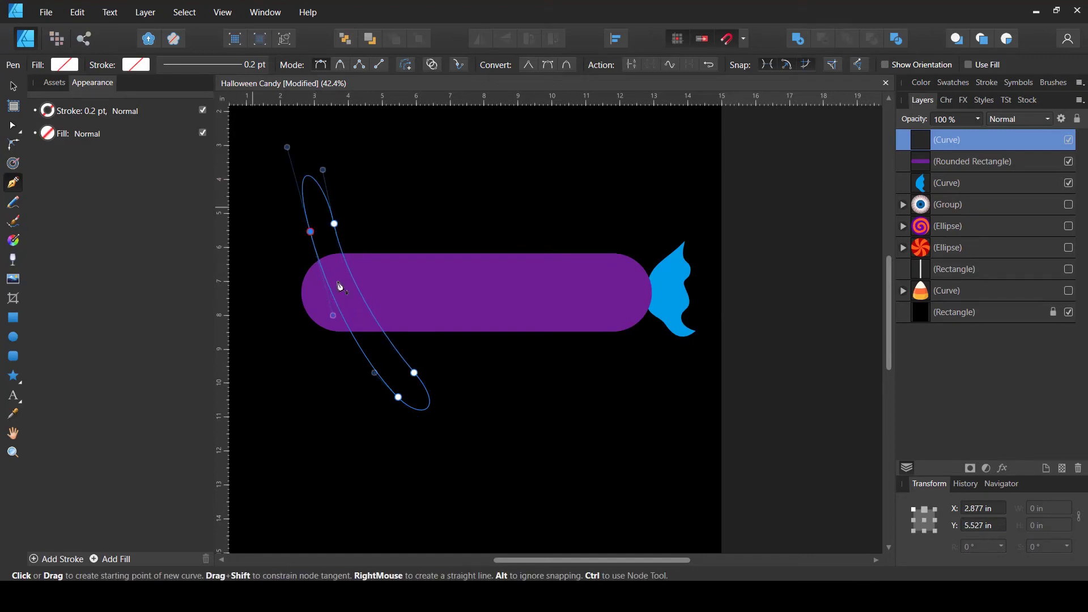
Narrow the stripe's lower end by moving its lower right node slightly inward
key("a")
left_click(414, 372)
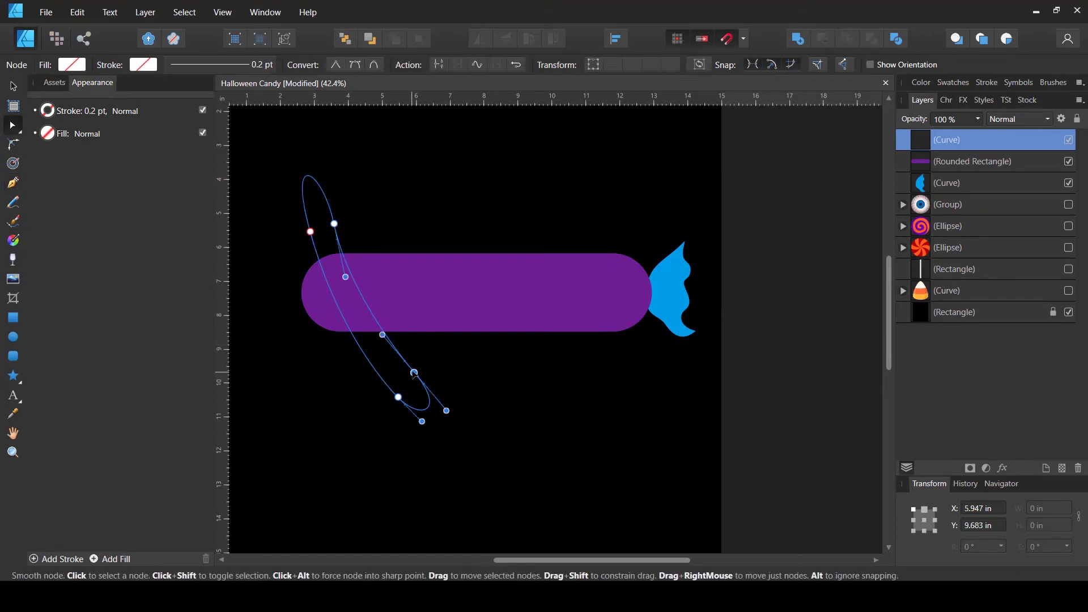
left_click_drag(414, 373, 408, 376)
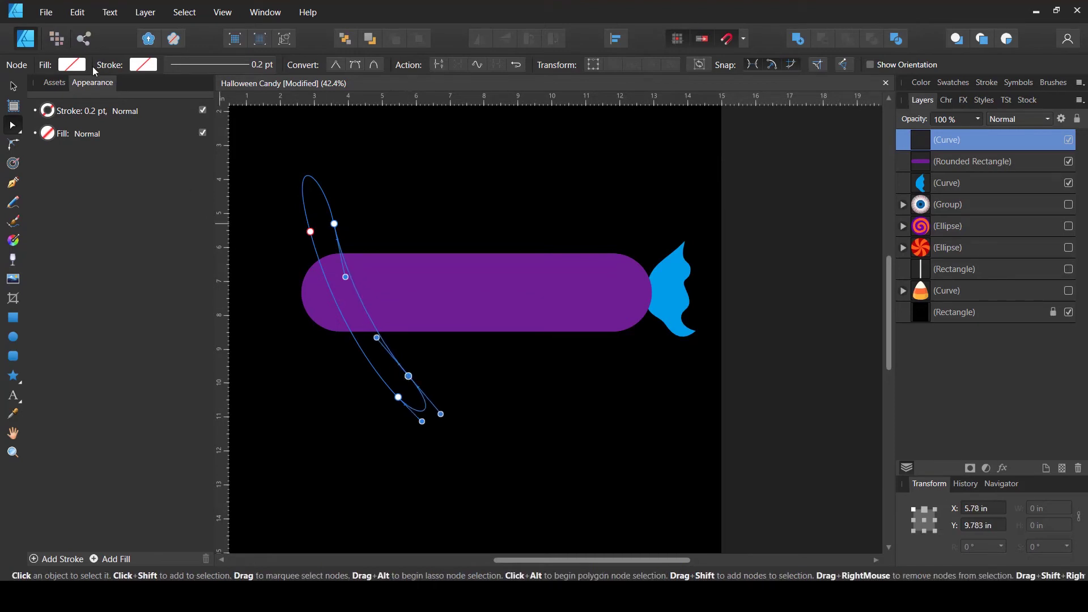
Fill the stripe with bright green using hue 100 and lightness 55, and raise the saturation slightly
left_click(73, 64)
left_click(74, 97)
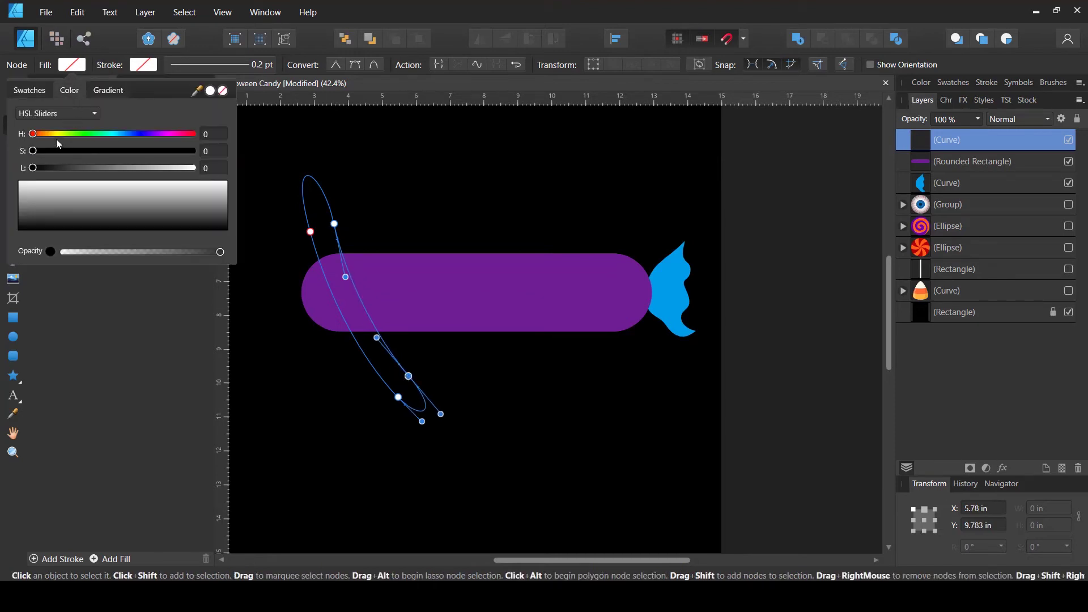
left_click_drag(59, 135, 77, 133)
left_click(121, 151)
left_click(118, 168)
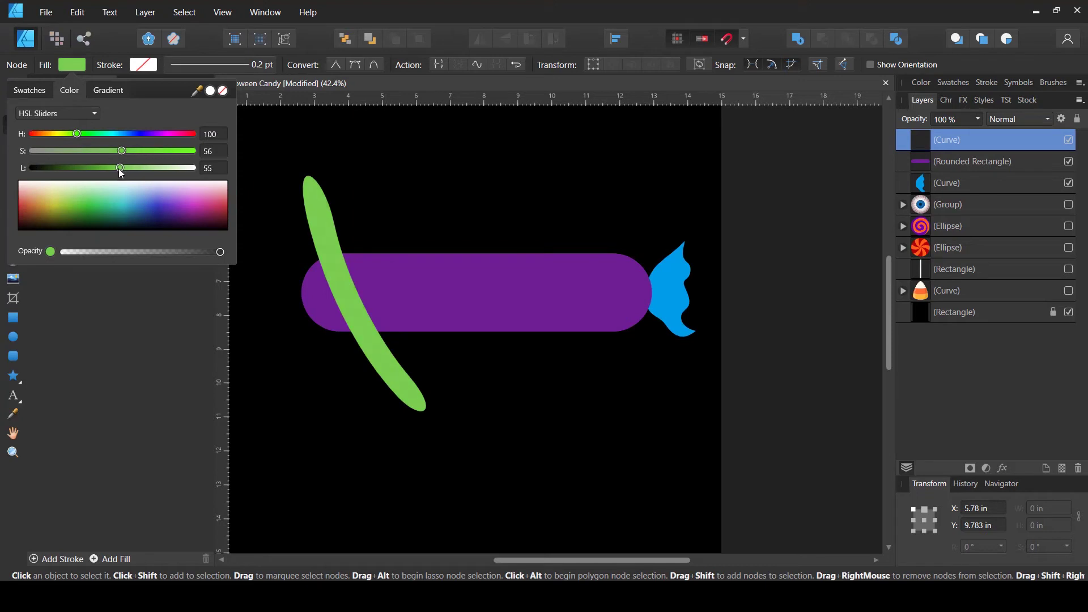
left_click(127, 151)
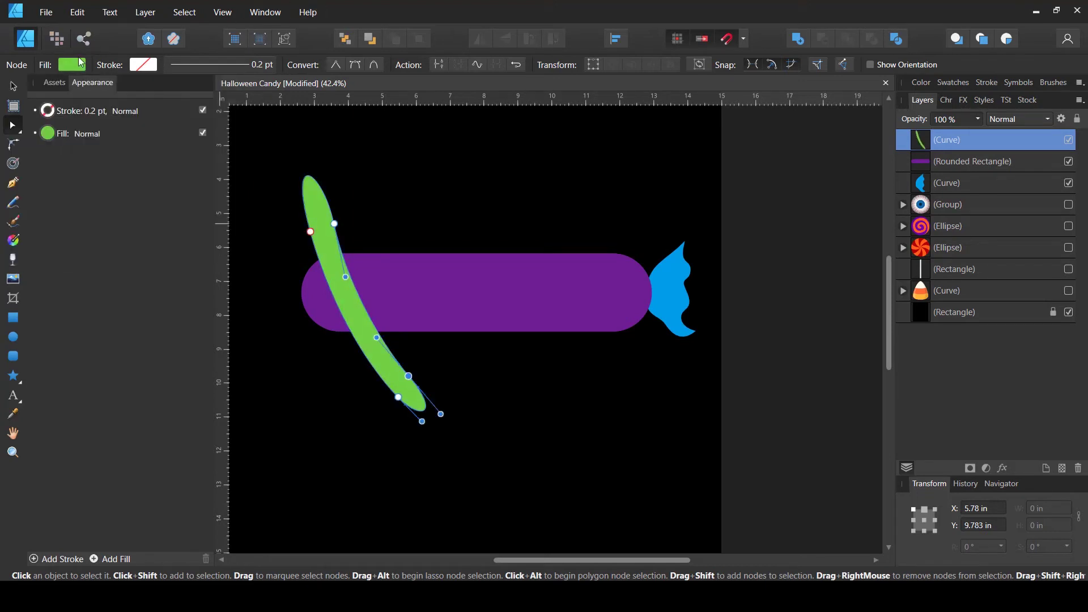
Duplicate the green stripe five times at equal horizontal spacing to cover the full length of the purple body
key("v")
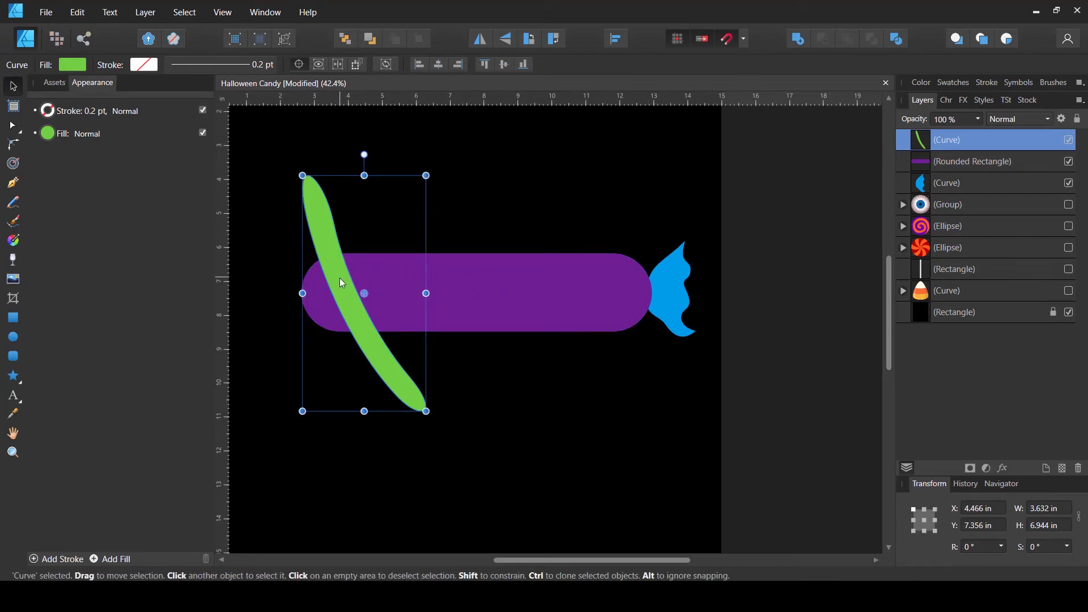
key("ctrl+j")
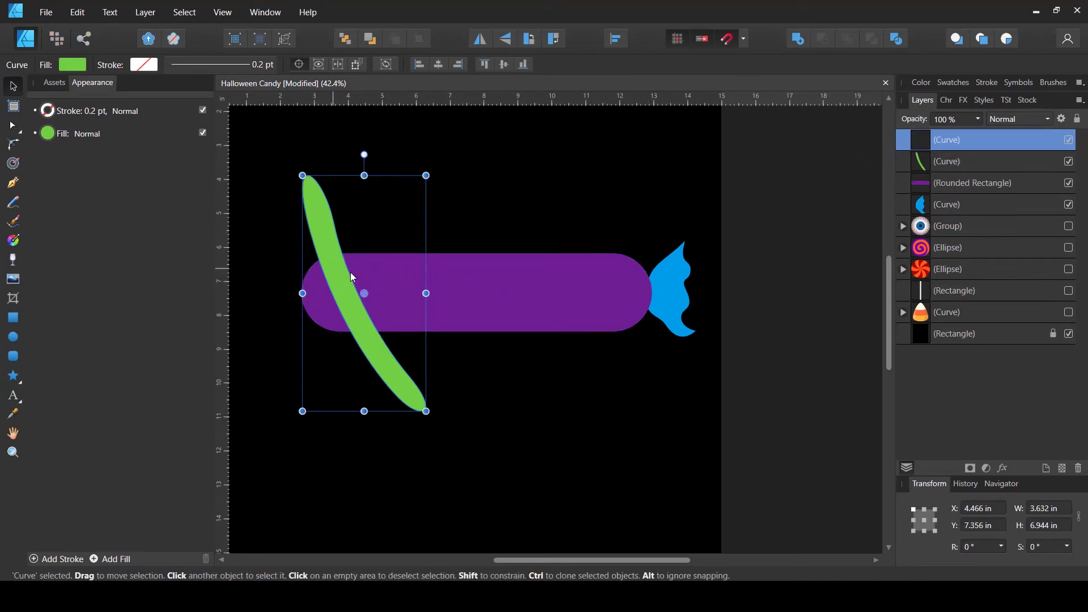
left_click_drag(350, 272, 394, 274)
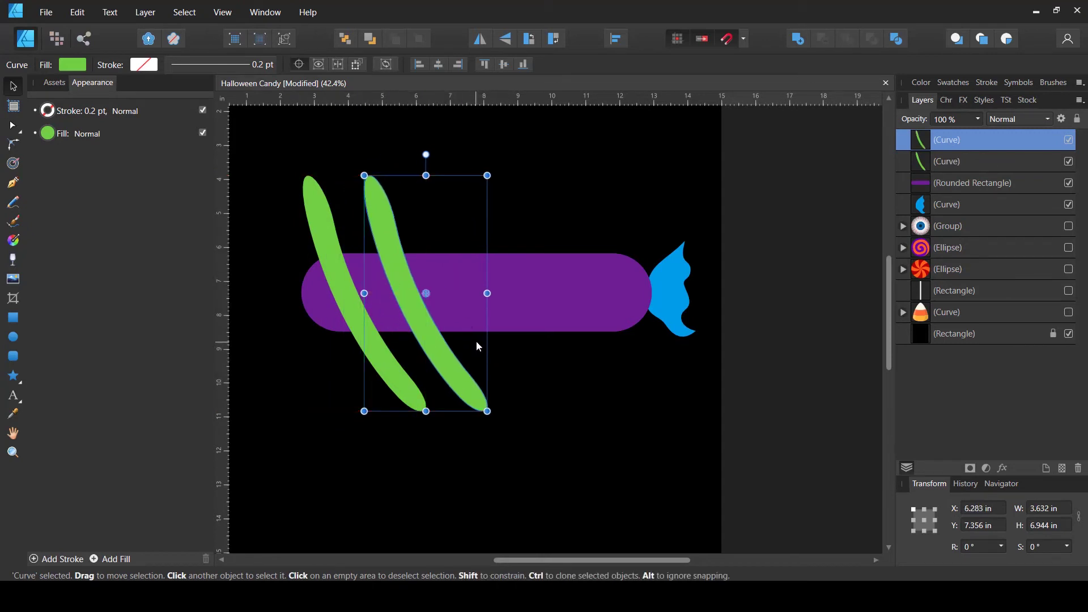
key("ctrl+j")
key("ctrl+j")
key("ctrl+j")
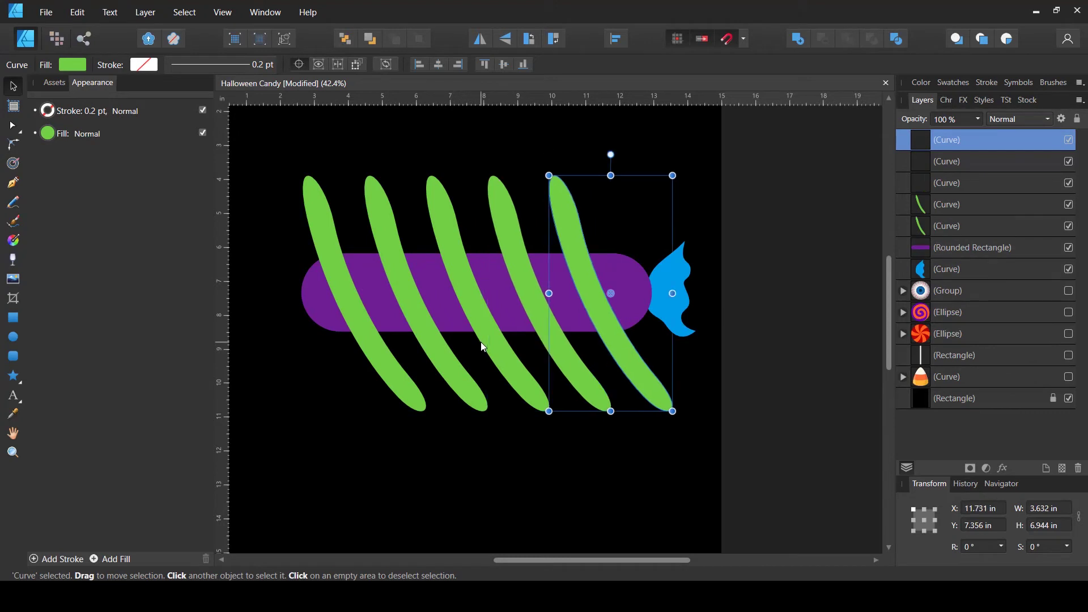
key("ctrl+j")
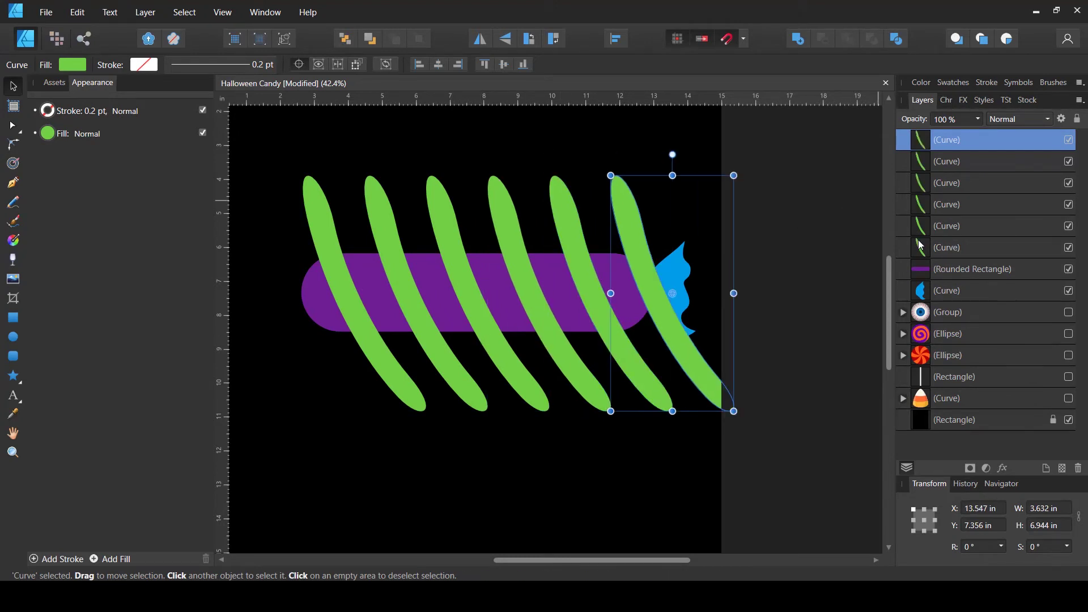
Select all six green stripes and shift them together slightly to the left over the purple body
left_click(935, 250, "shift")
mouse_move(668, 344)
left_mouse_down()
mouse_move(688, 339)
mouse_move(657, 341)
left_mouse_up()
key("ctrl+z")
left_click(675, 340, "shift")
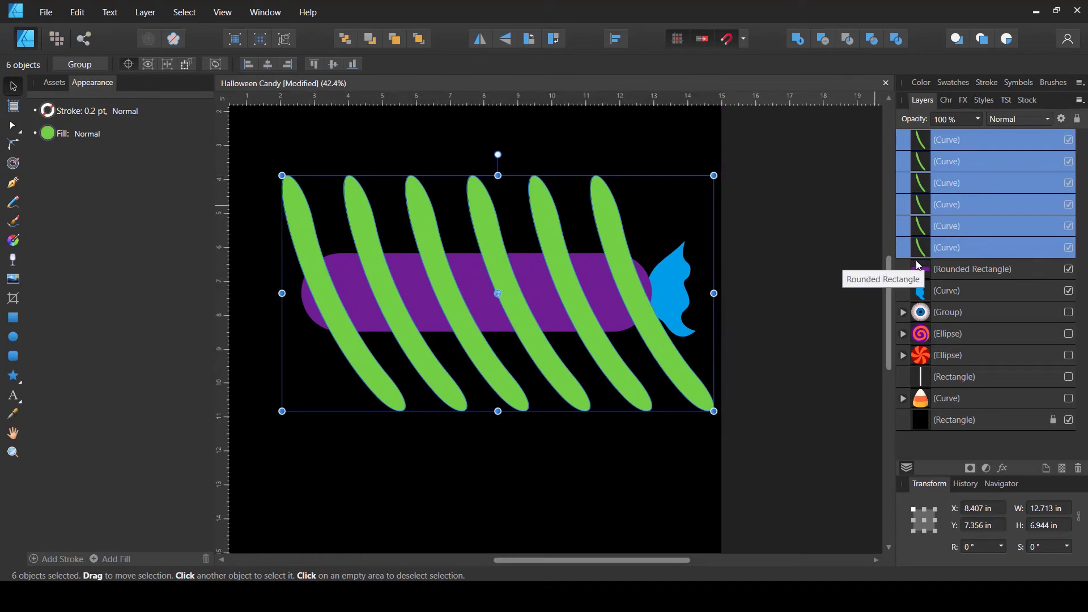
Group the six green stripes and clip the group inside the purple rounded body, leaving nothing selected
key("ctrl+g")
left_click_drag(925, 152, 940, 169)
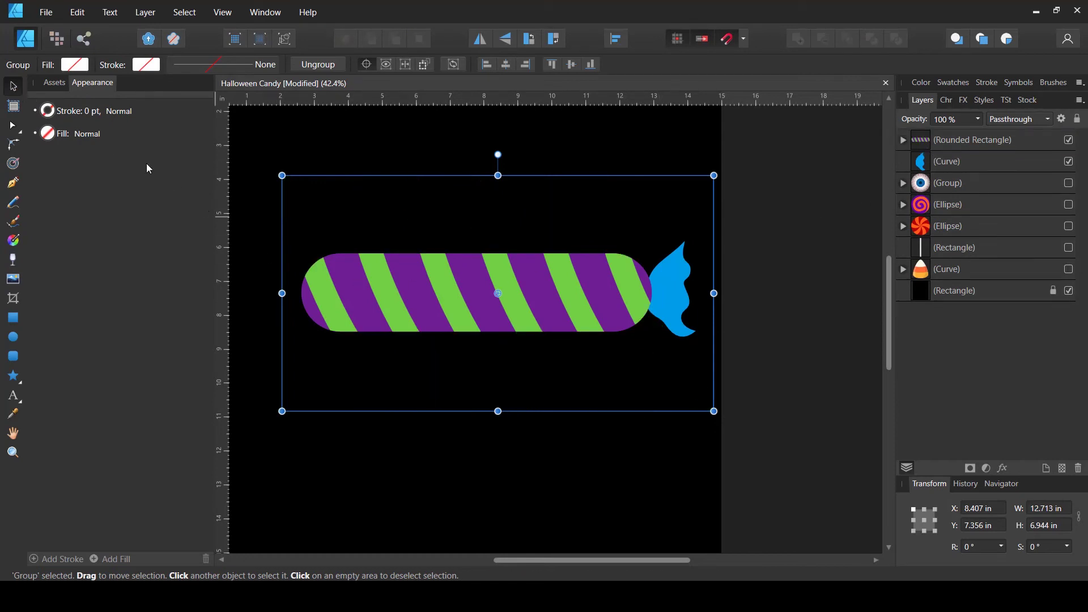
left_click(546, 460)
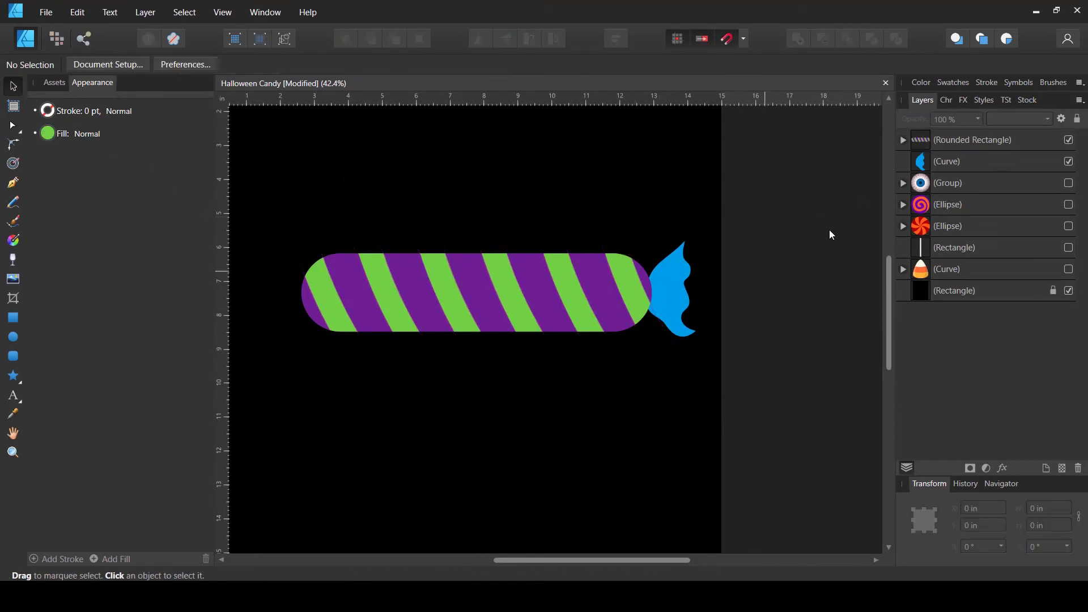
Recolour the blue wrapper end with the purple sampled from the candy body and deselect it
left_click(934, 167)
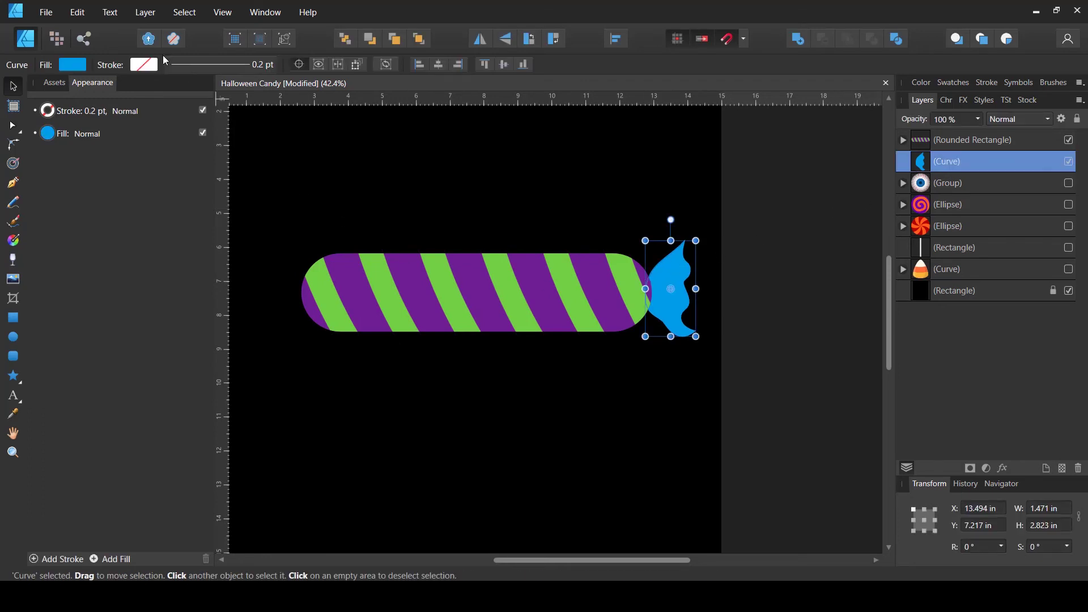
left_click(74, 65)
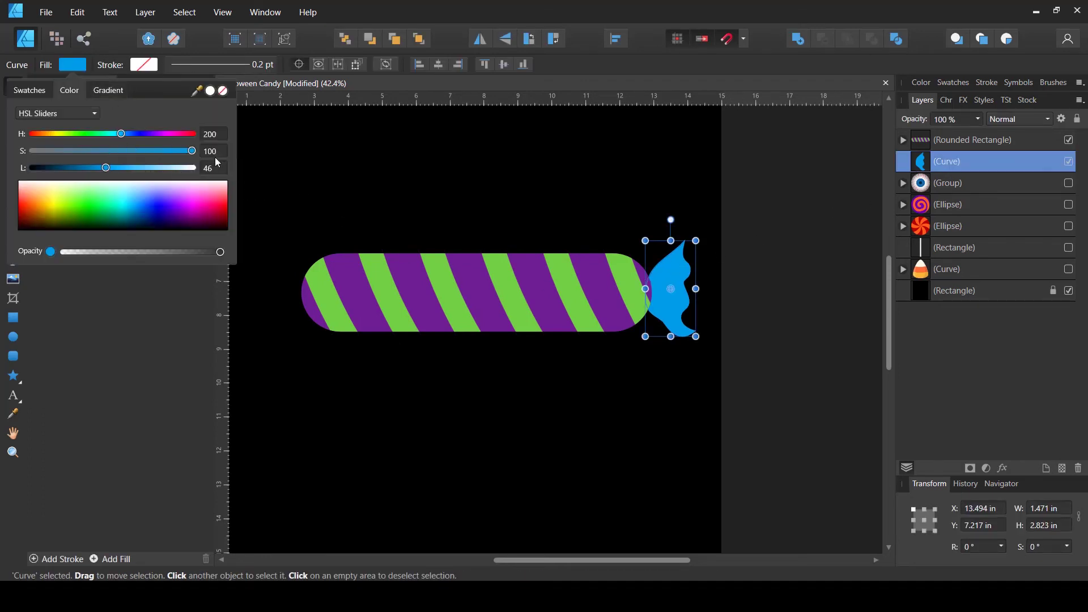
left_click_drag(196, 91, 600, 288)
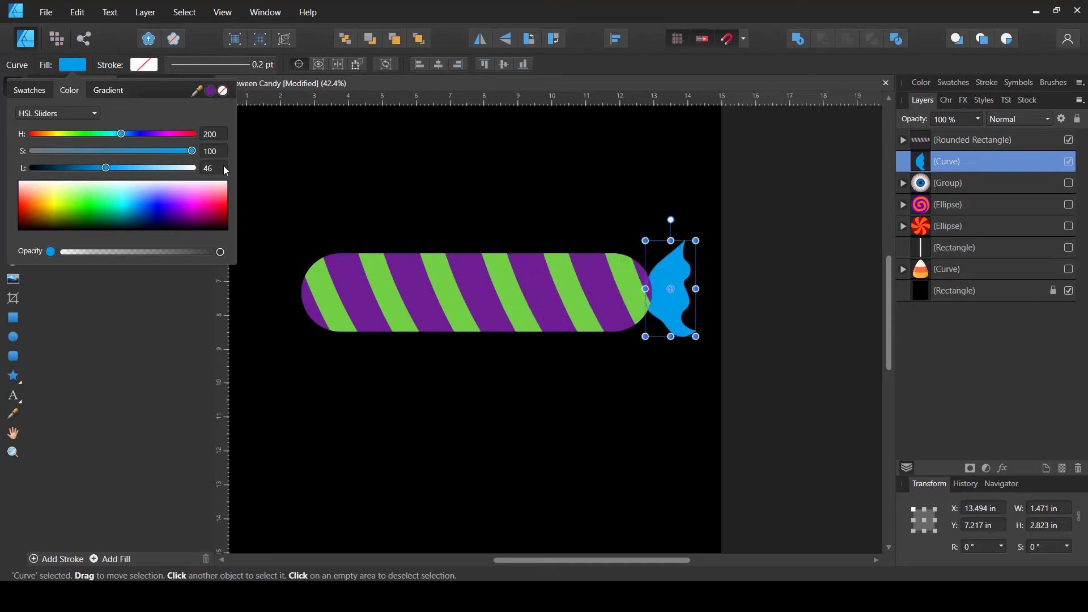
left_click(209, 90)
left_click(653, 403)
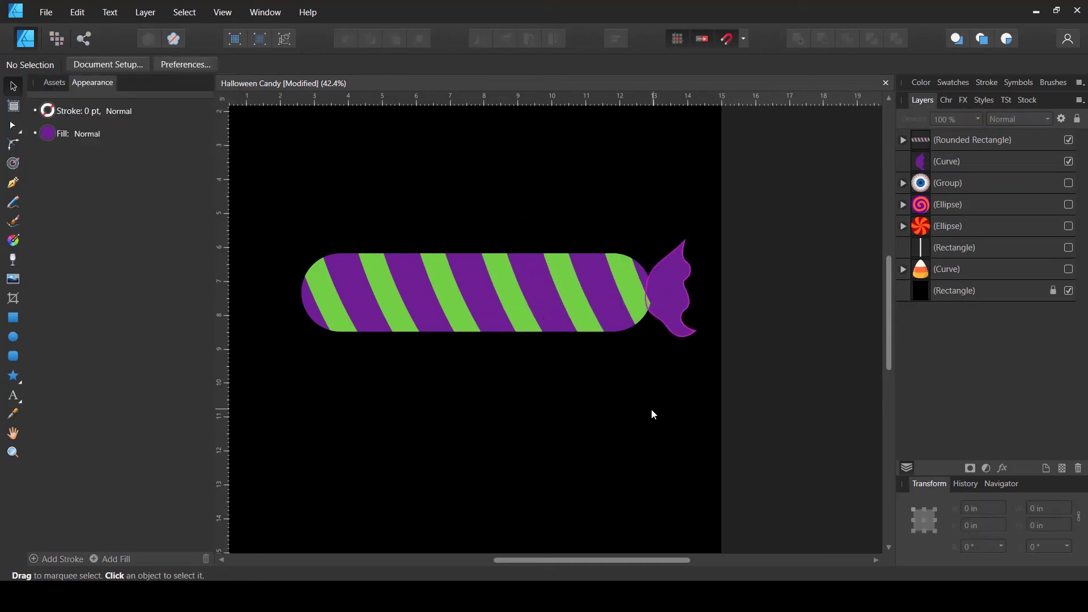
left_click(926, 163)
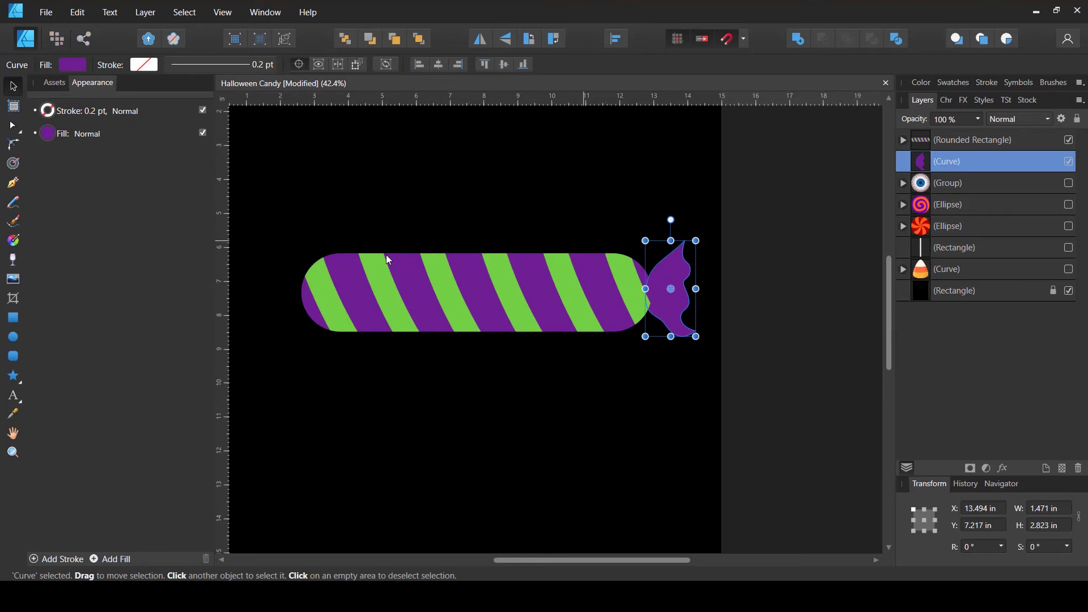
left_click(771, 260)
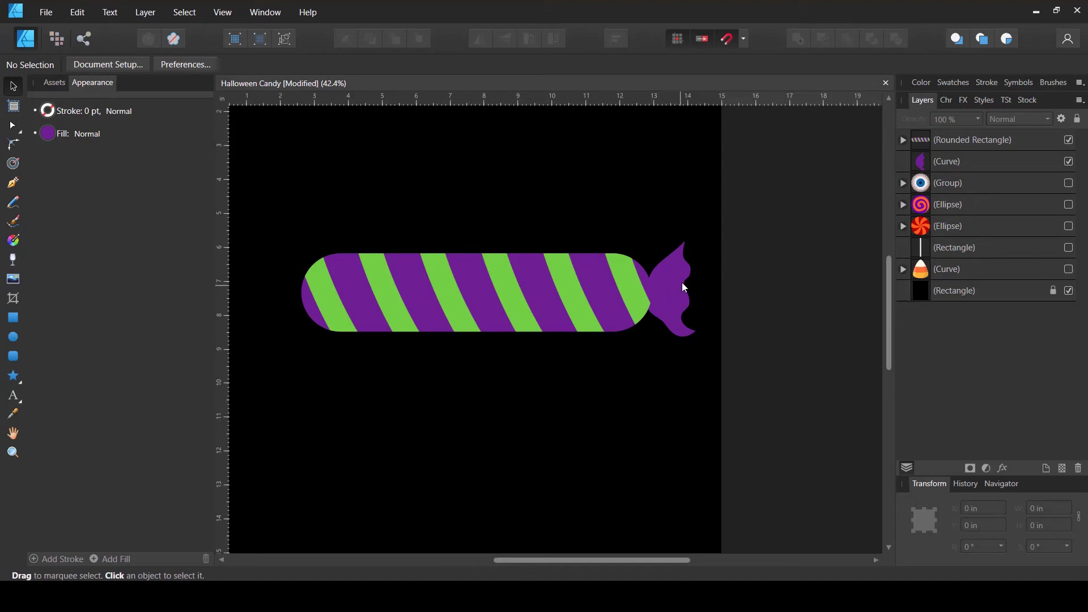
Draw a closed crease shadow with jagged, finger-like folds over the inner part of the wrapper end, nudging its lowest fold node slightly outward
scroll(723, 298, "up", 1)
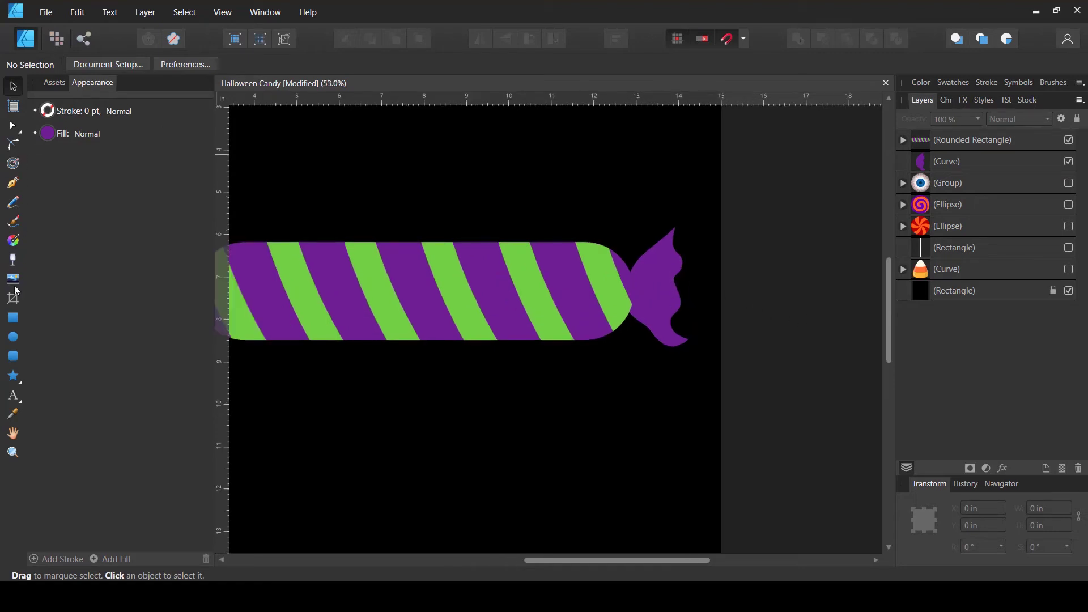
left_click(14, 186)
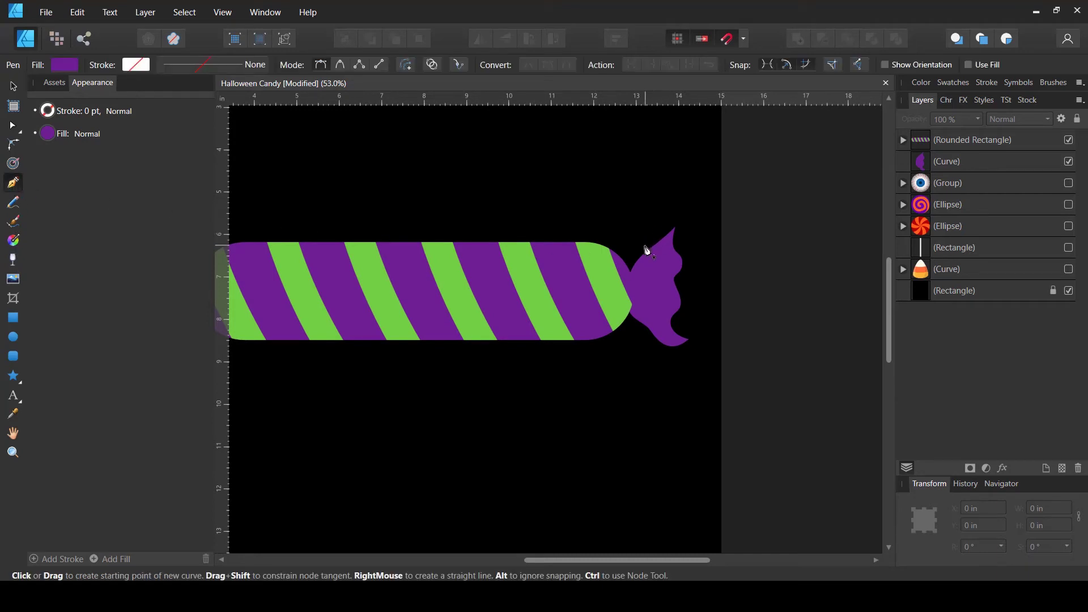
scroll(675, 273, "up", 3)
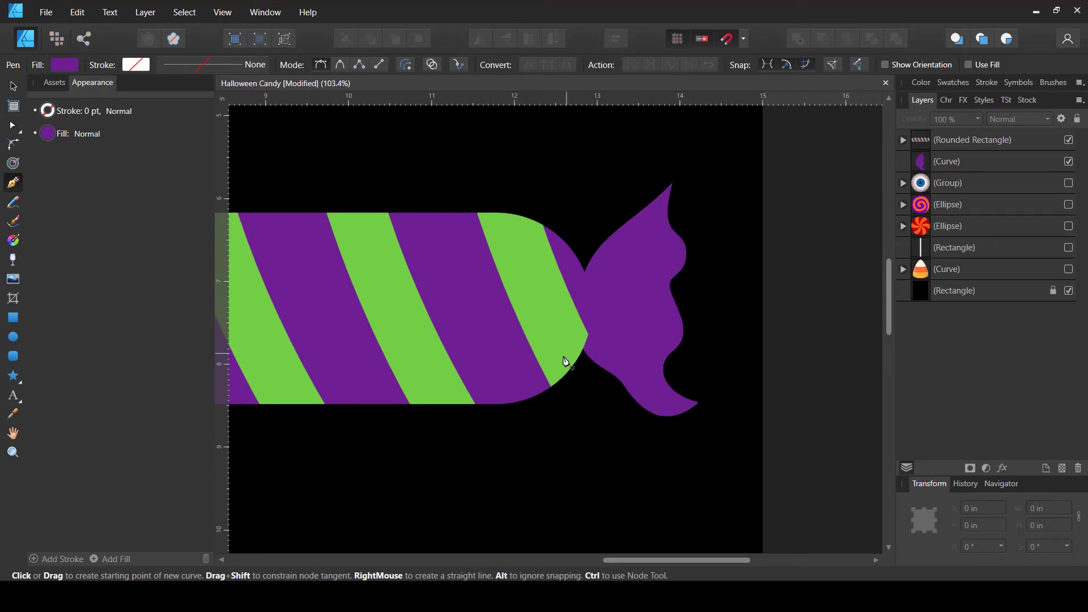
left_click_drag(565, 354, 660, 298)
left_click_drag(621, 296, 601, 237)
left_click(639, 257)
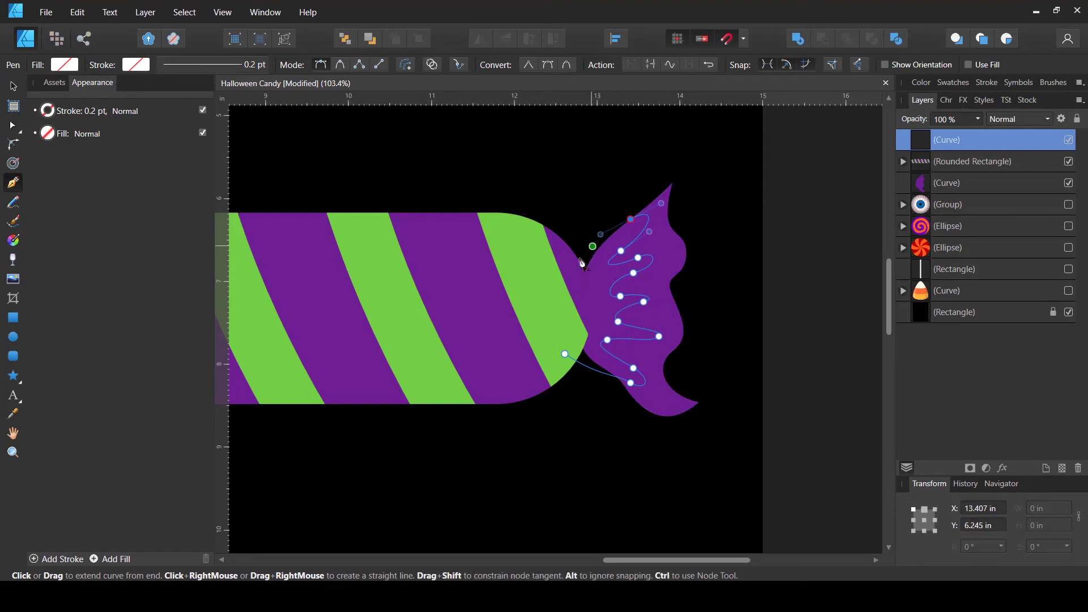
left_click_drag(565, 283, 560, 332)
left_click(565, 357)
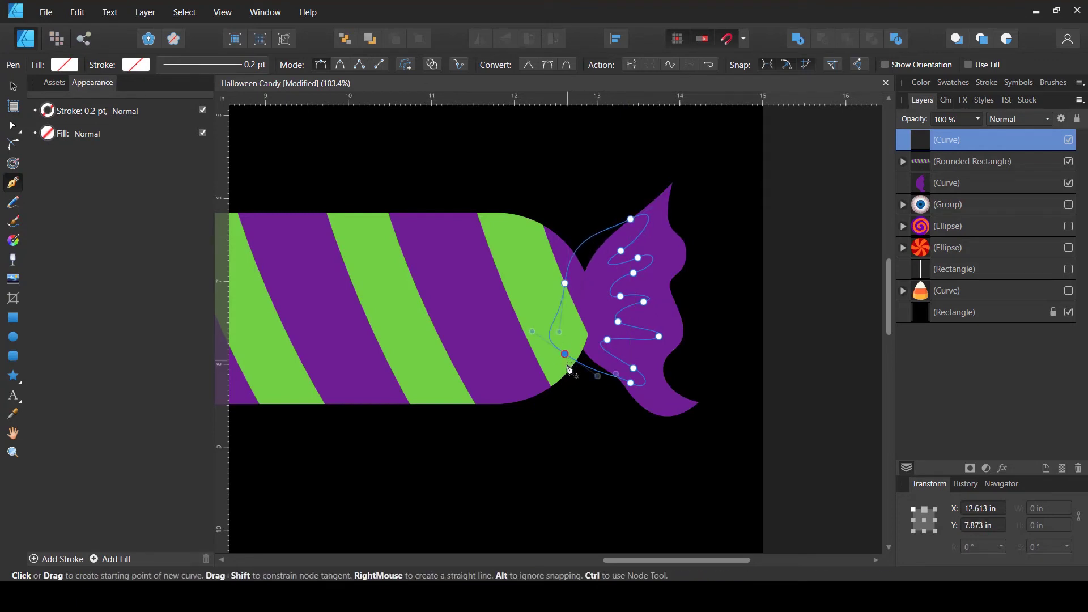
key("a")
left_click_drag(631, 382, 628, 386)
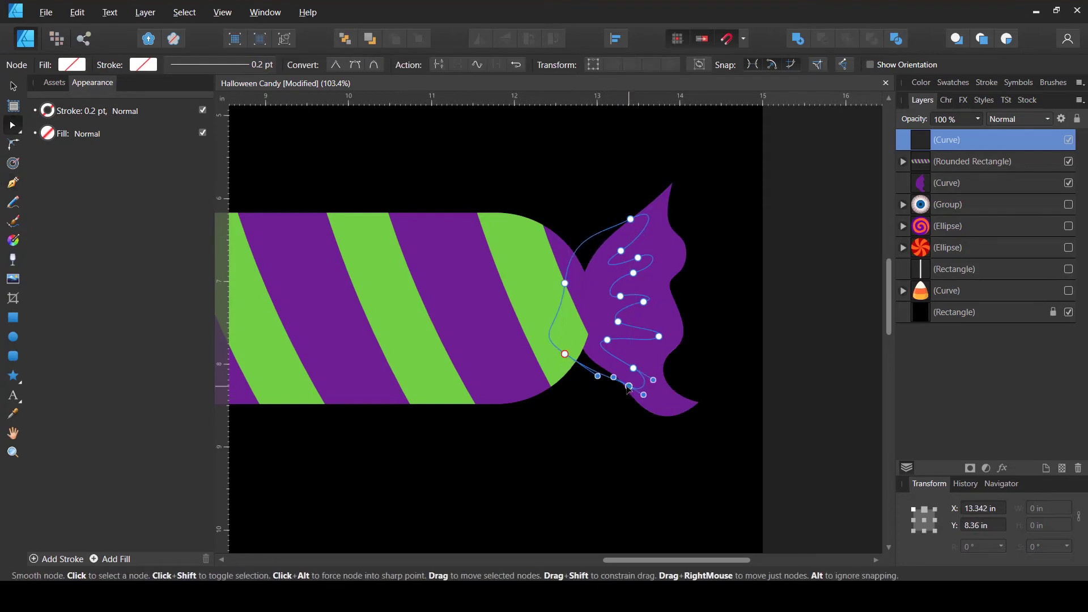
Fill the crease shape with Black 20% gray and clip it inside the purple wrapper end
left_click(77, 66)
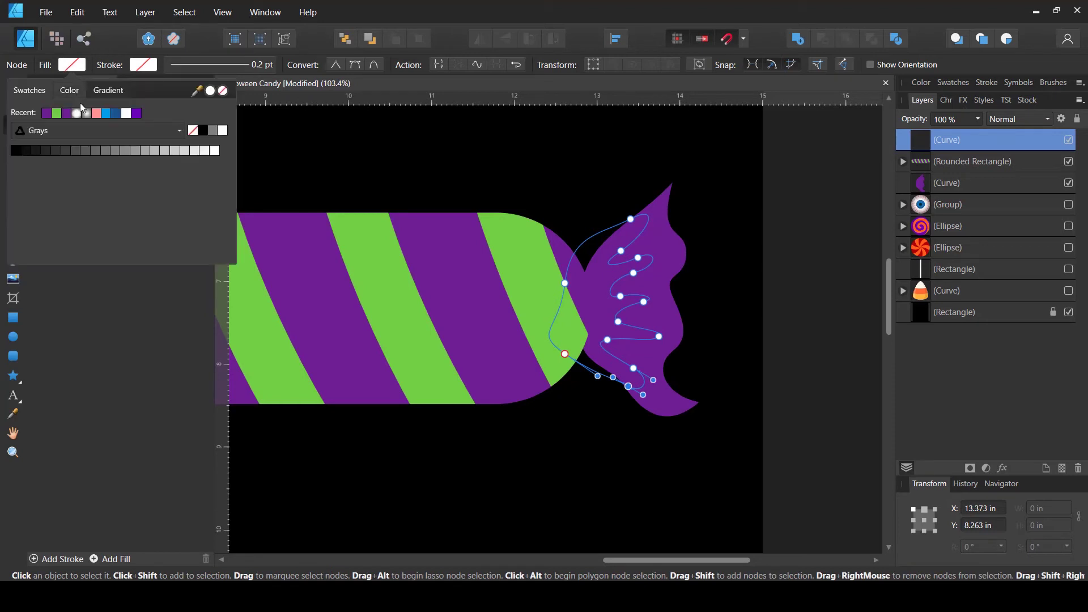
left_click(175, 151)
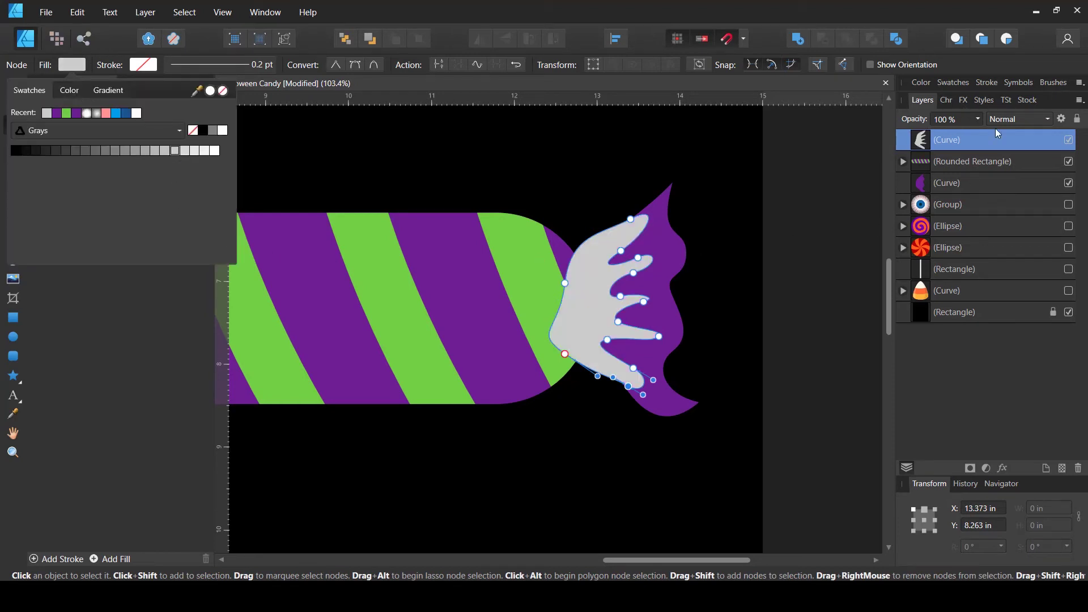
left_click_drag(927, 144, 948, 194)
Set the crease shadow's blend mode to Multiply and deselect it
left_click(1031, 122)
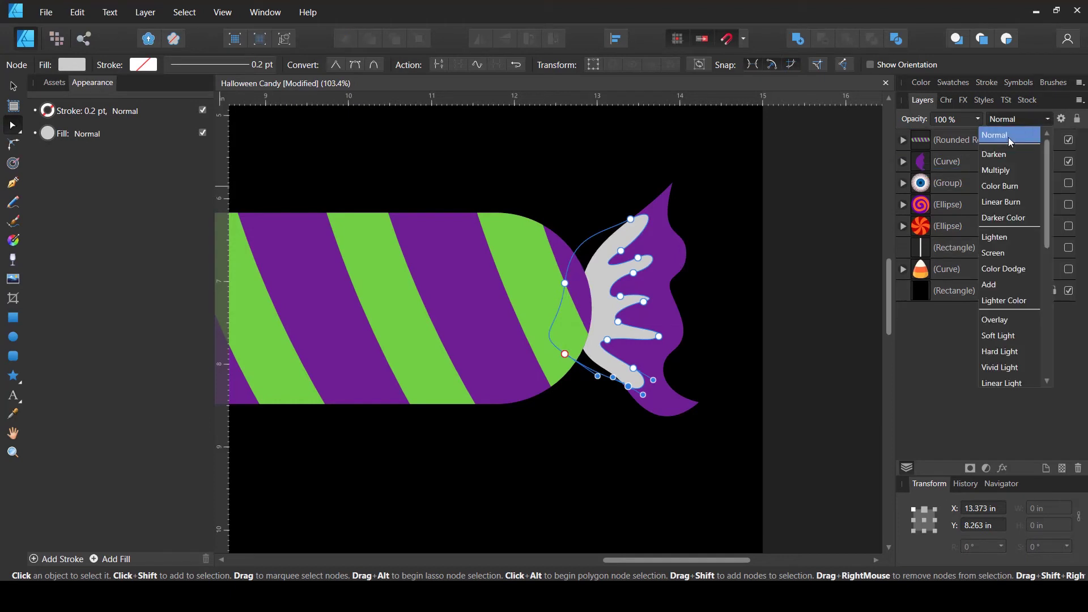
left_click(996, 170)
left_click(721, 341)
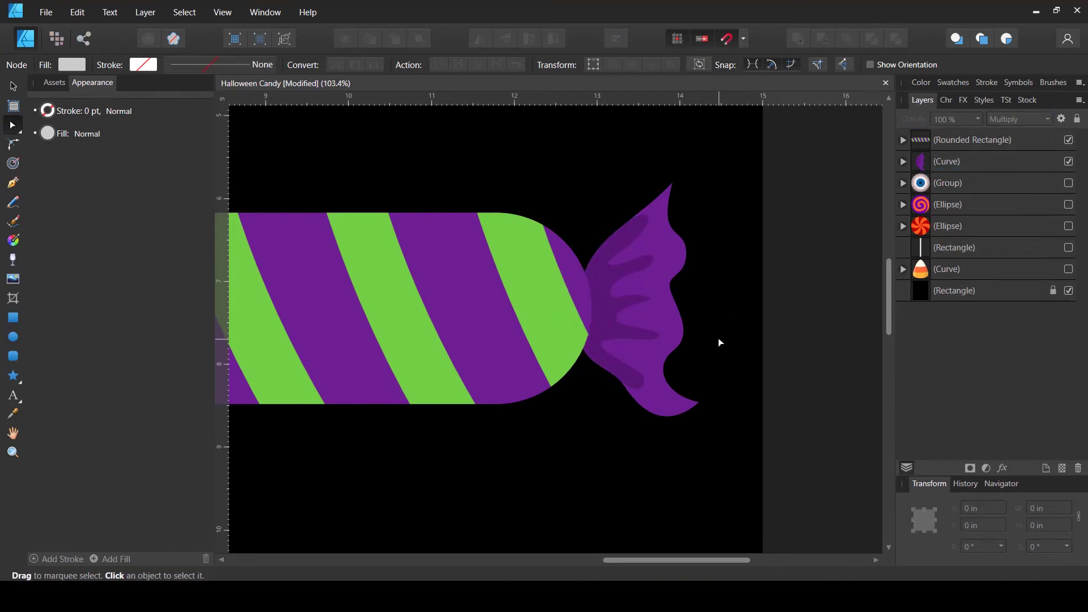
Draw a closed curved shadow shape about 11 in wide and 3.4 in high, covering the striped body's lower edge and extending below it
scroll(719, 340, "down", 5)
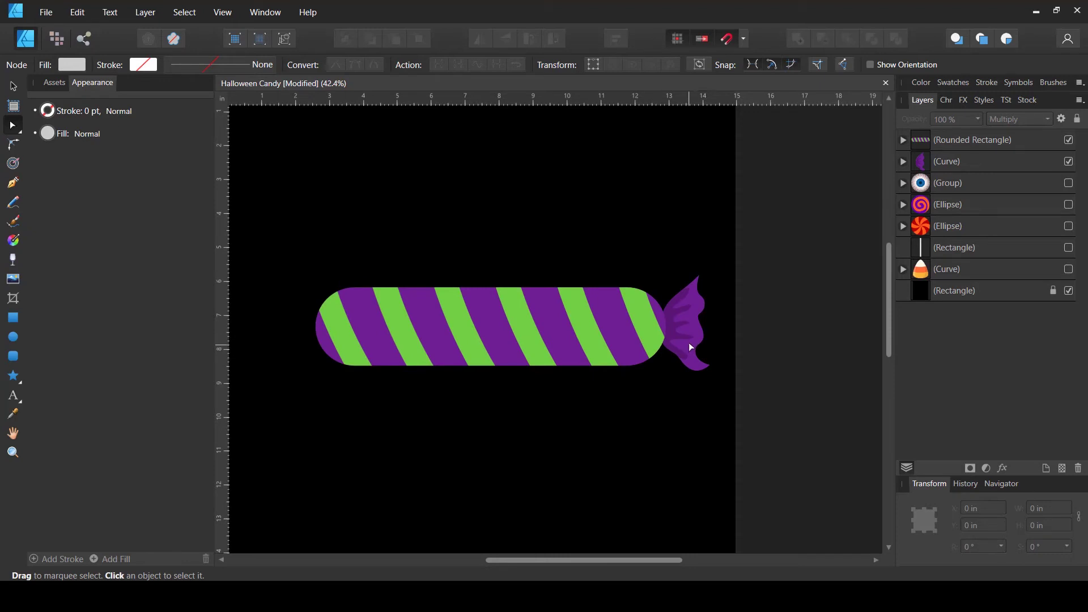
scroll(690, 366, "up", 3)
scroll(728, 380, "down", 1)
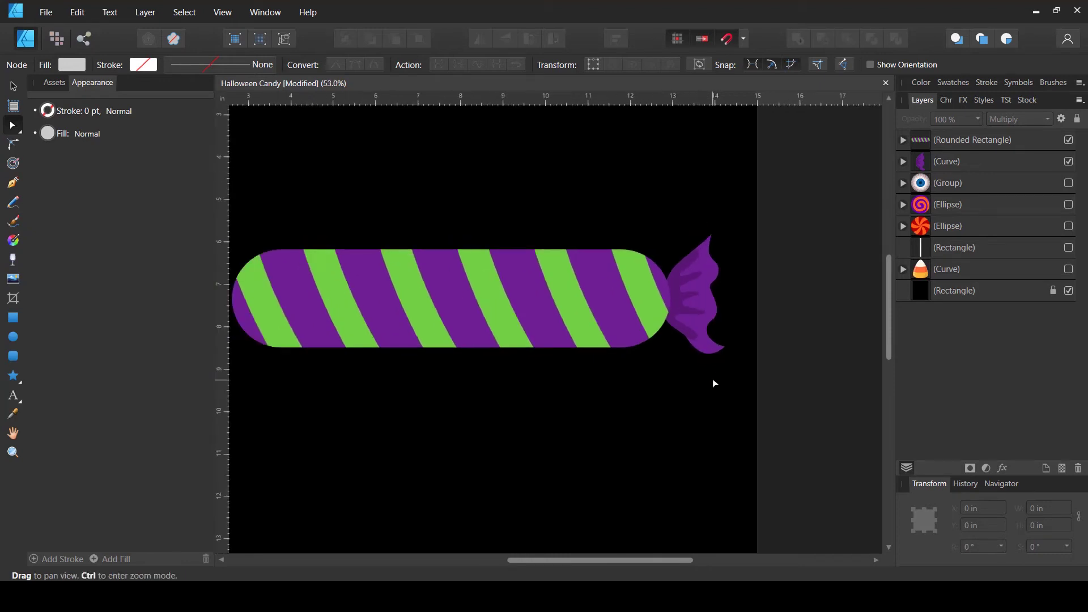
left_click_drag(443, 334, 478, 308)
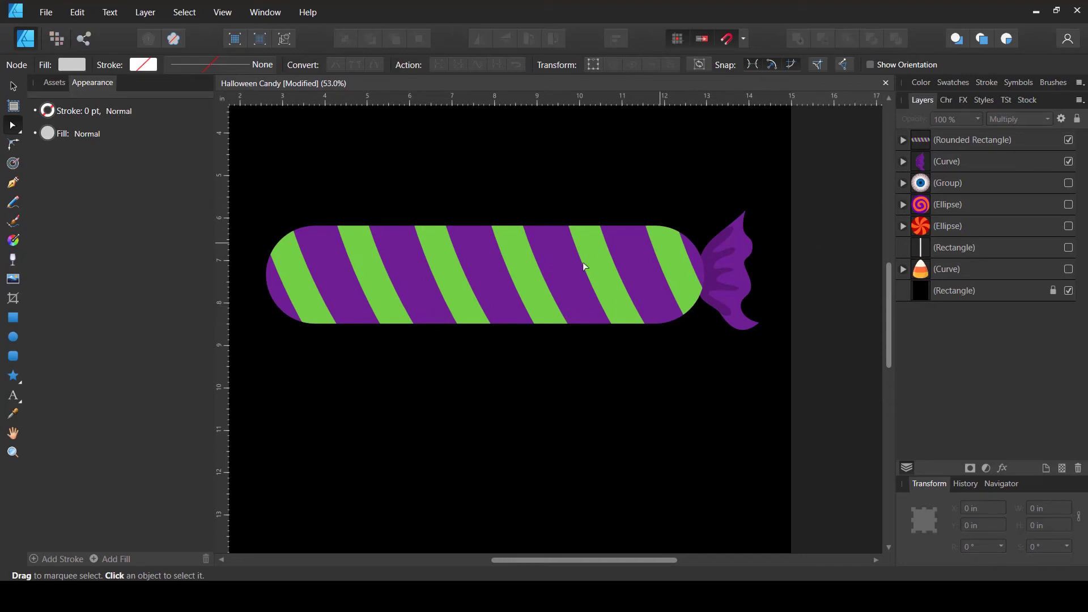
left_click(16, 185)
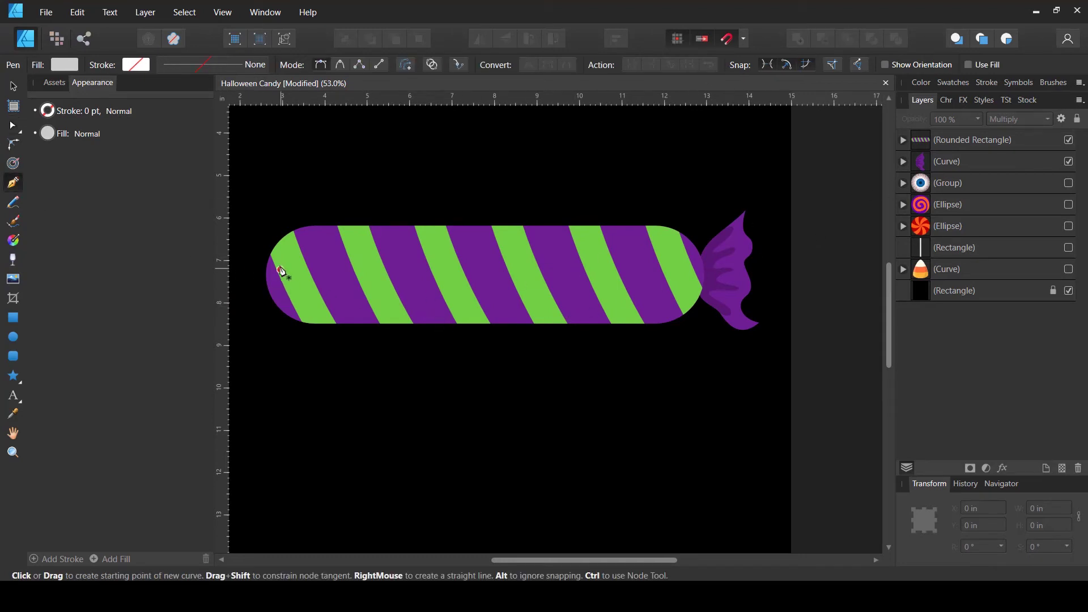
left_click(932, 146)
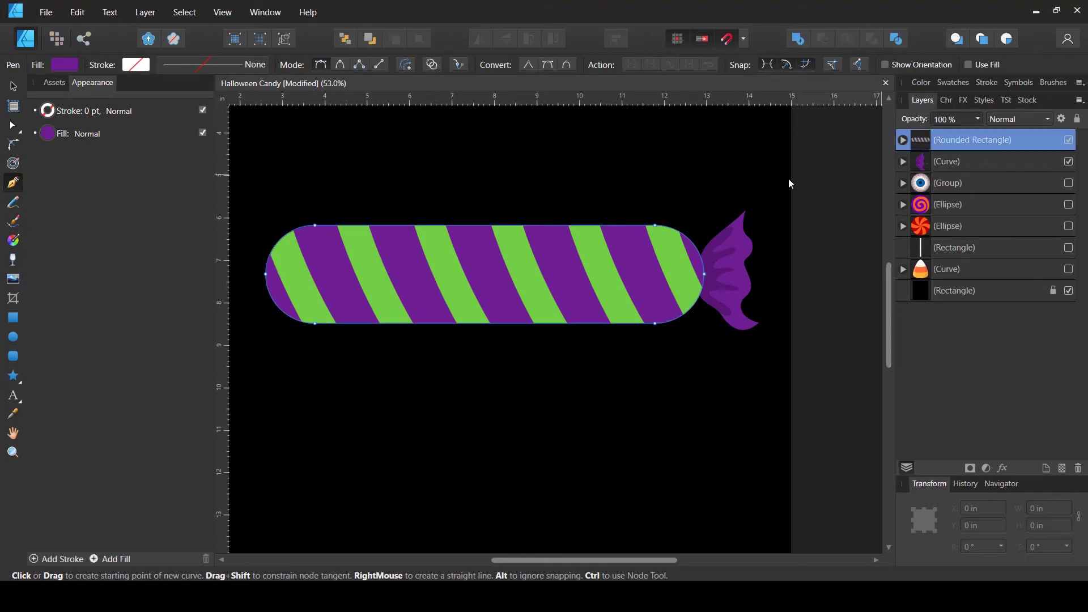
left_click_drag(259, 271, 273, 301)
left_click_drag(407, 315, 537, 314)
left_click_drag(688, 293, 721, 278)
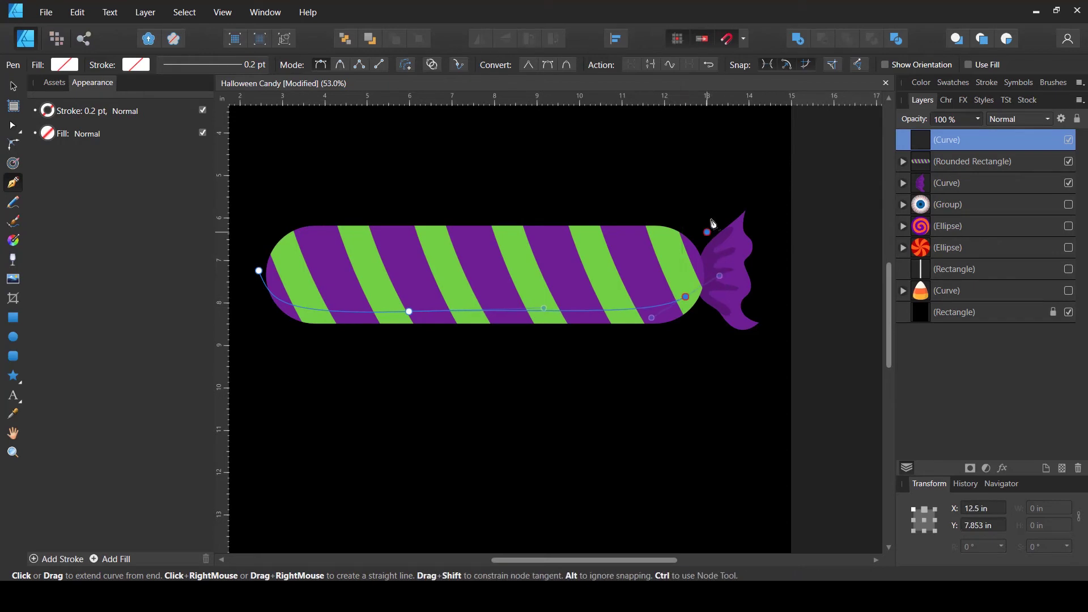
mouse_move(707, 232)
left_mouse_down()
mouse_move(717, 216)
mouse_move(705, 231)
left_mouse_up()
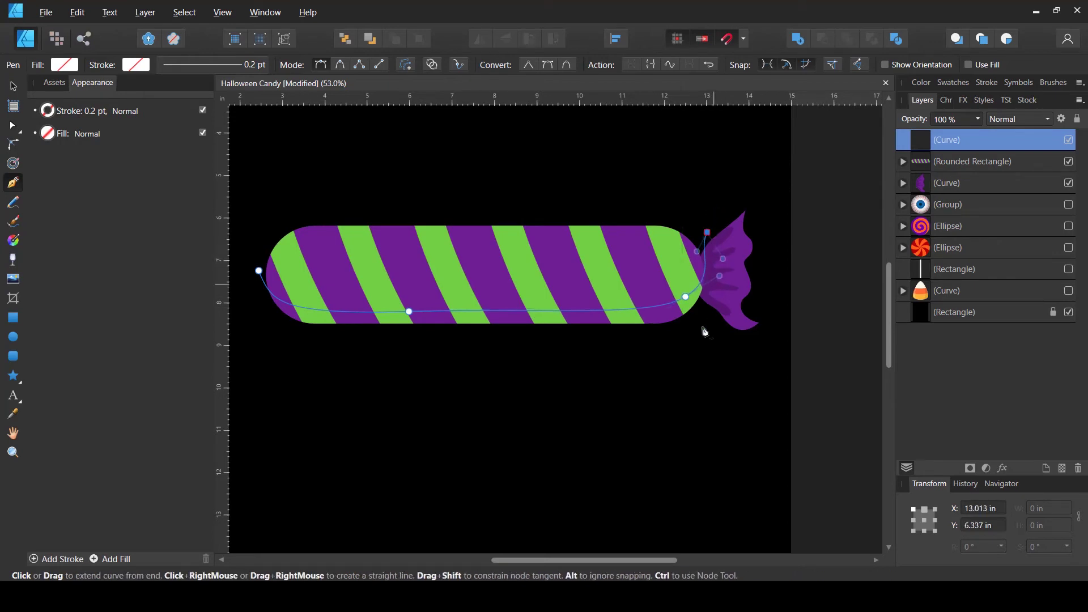
left_click_drag(683, 361, 642, 372)
left_click_drag(289, 359, 283, 356)
left_click_drag(258, 271, 278, 250)
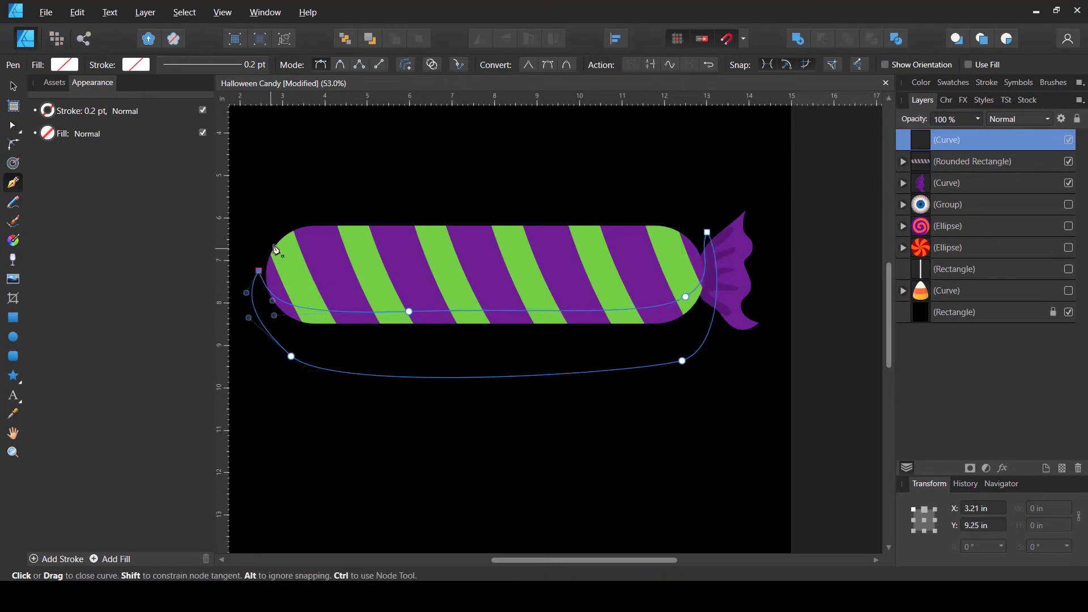
Fill the body's shadow shape with Black 20% gray
key("v")
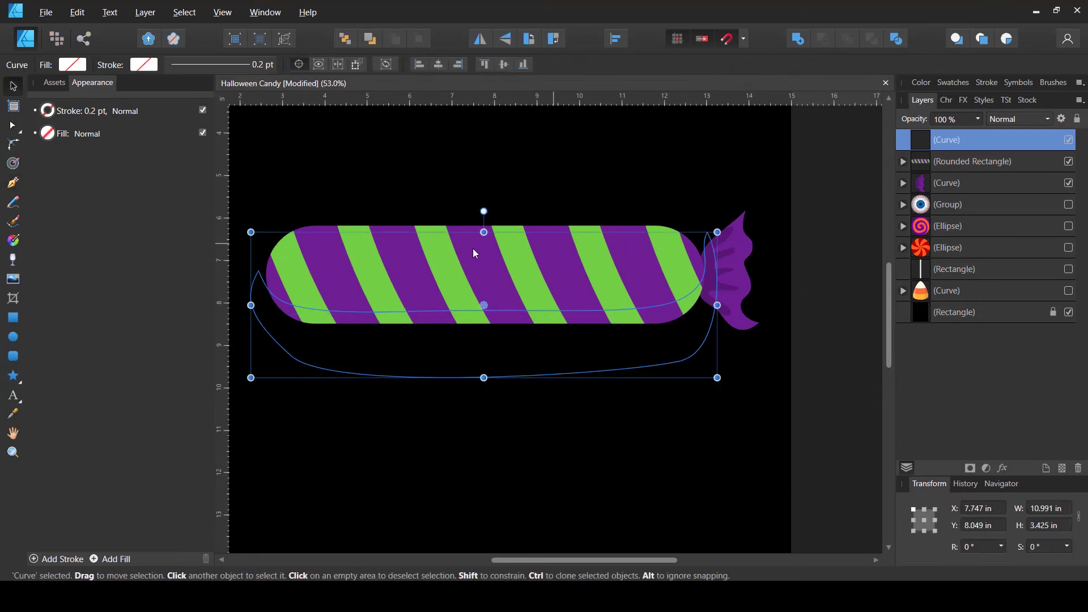
left_click(72, 66)
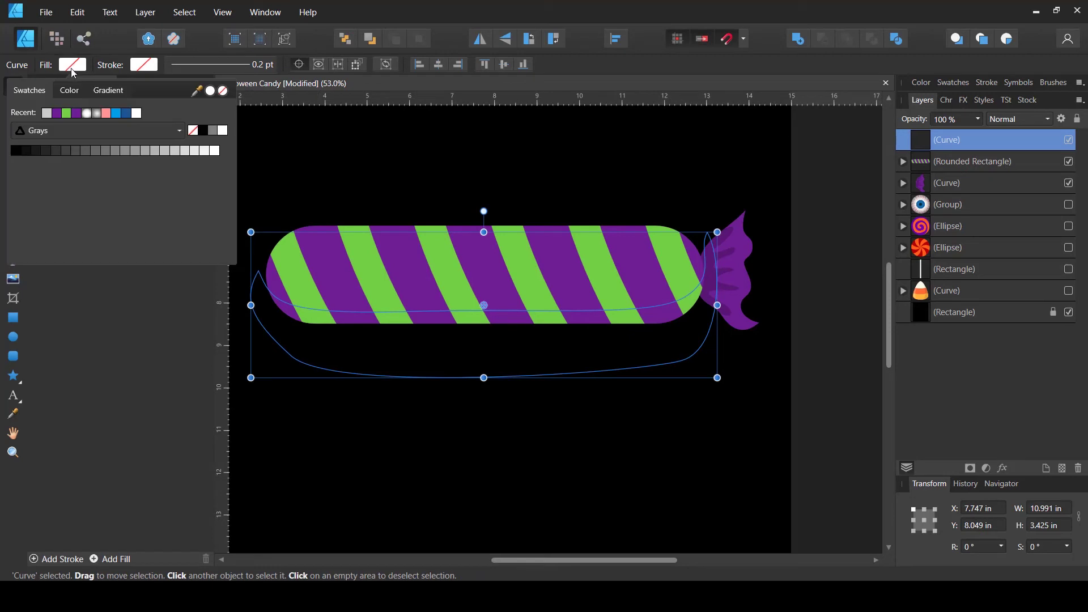
left_click(175, 151)
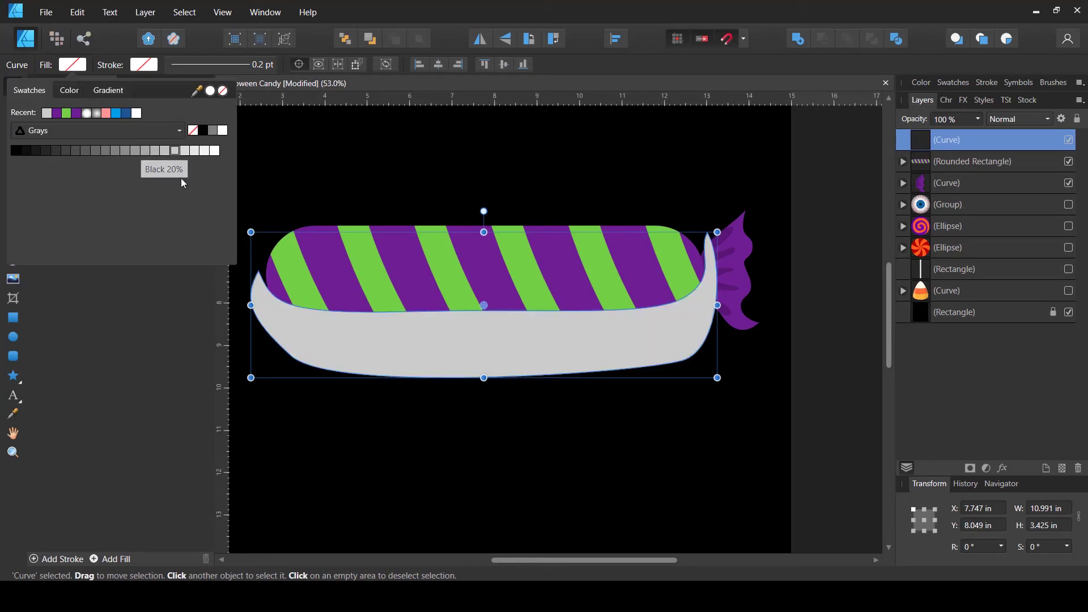
Clip the gray shadow shape inside the striped candy body, set its blend mode to Multiply and deselect it
left_click(906, 160)
left_click_drag(921, 145, 933, 170)
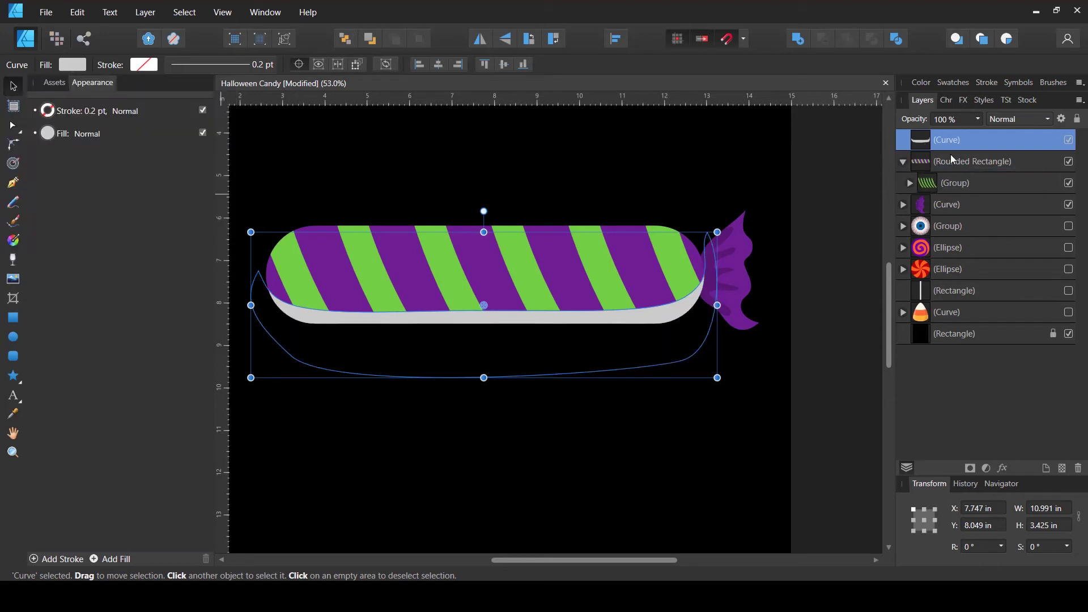
left_click(1012, 120)
left_click(1008, 171)
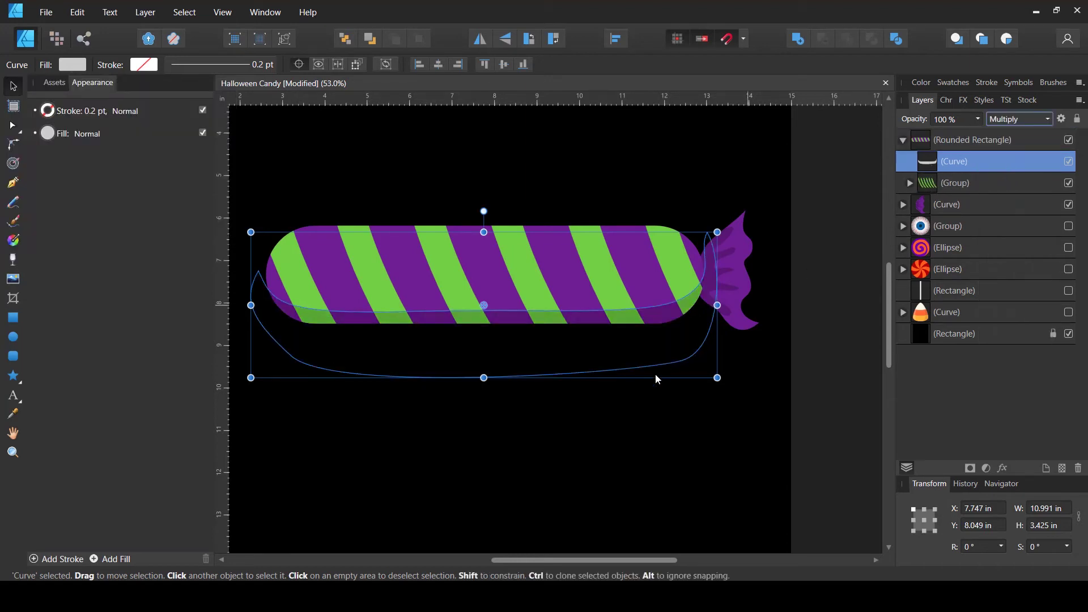
left_click(644, 407)
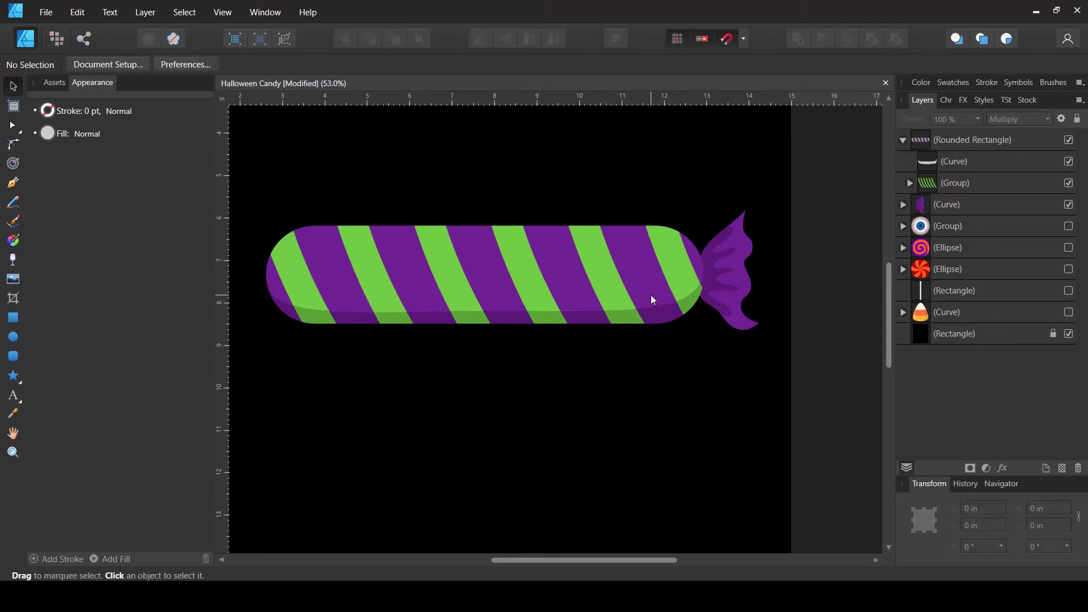
scroll(651, 296, "down", 2)
scroll(717, 323, "up", 1)
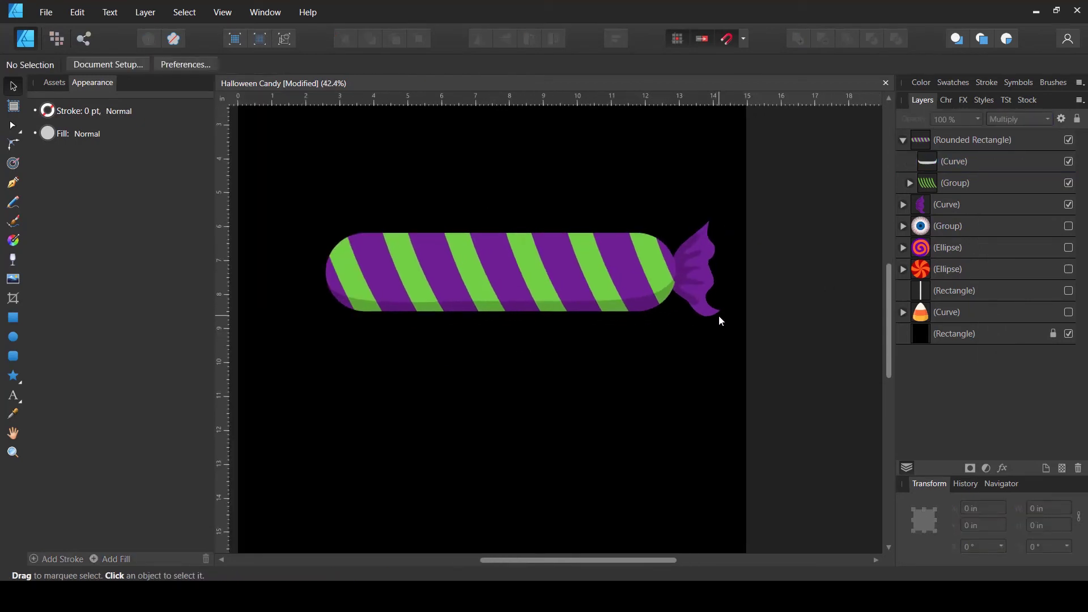
Duplicate the wrapper end, flip the copy horizontally and place it at the candy body's opposite end
left_click(904, 140)
left_click(928, 165)
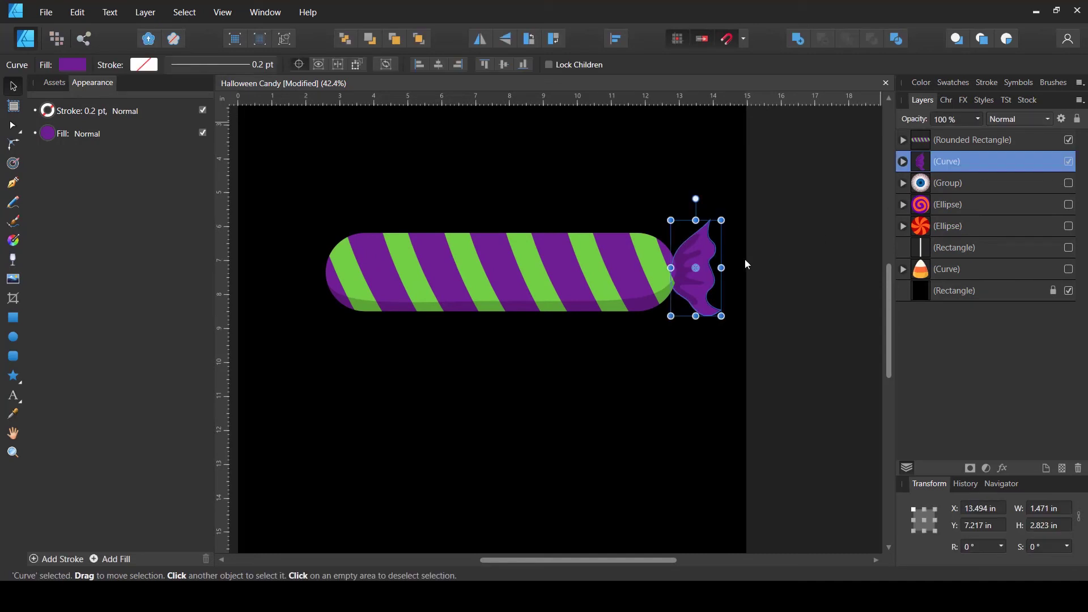
key("alt")
key("ctrl+j")
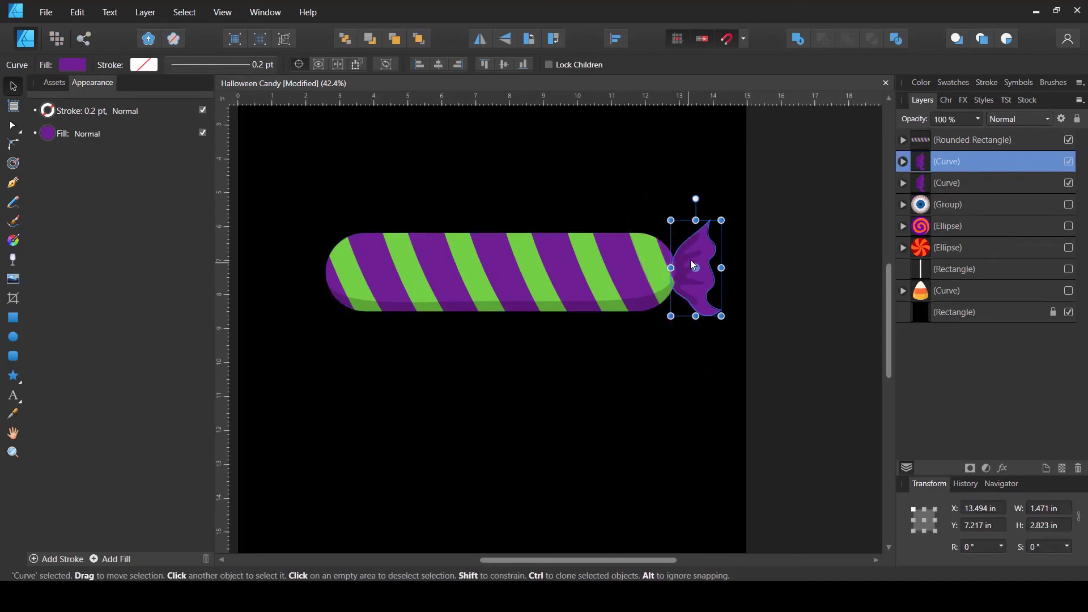
left_click(480, 38)
left_click_drag(674, 275, 286, 276)
key("ctrl+d")
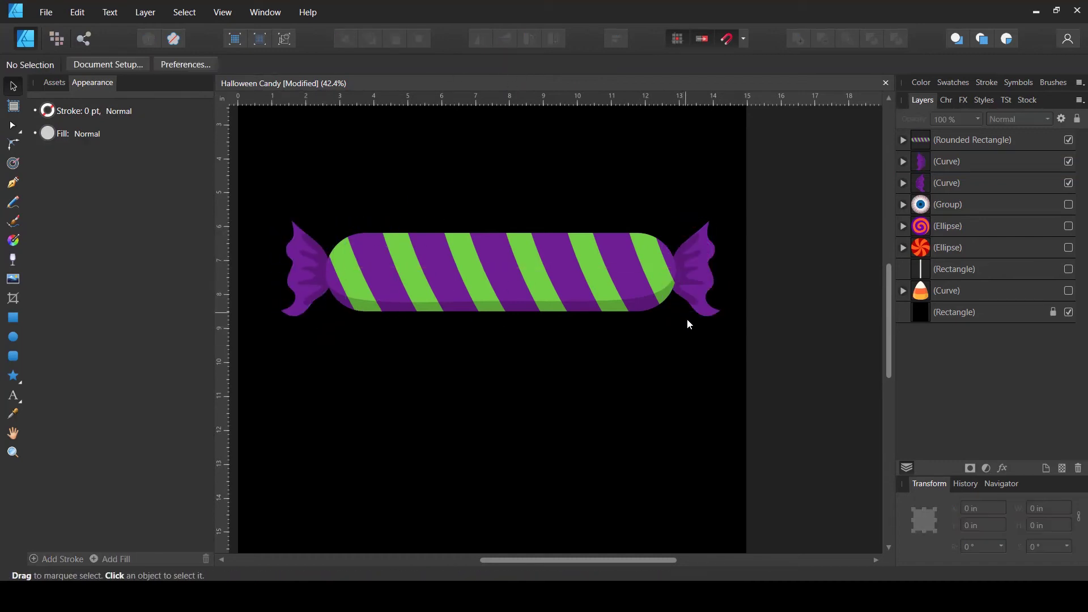
Group the striped body with both wrapper ends and move the candy up about 2.6 in
scroll(664, 326, "down", 2)
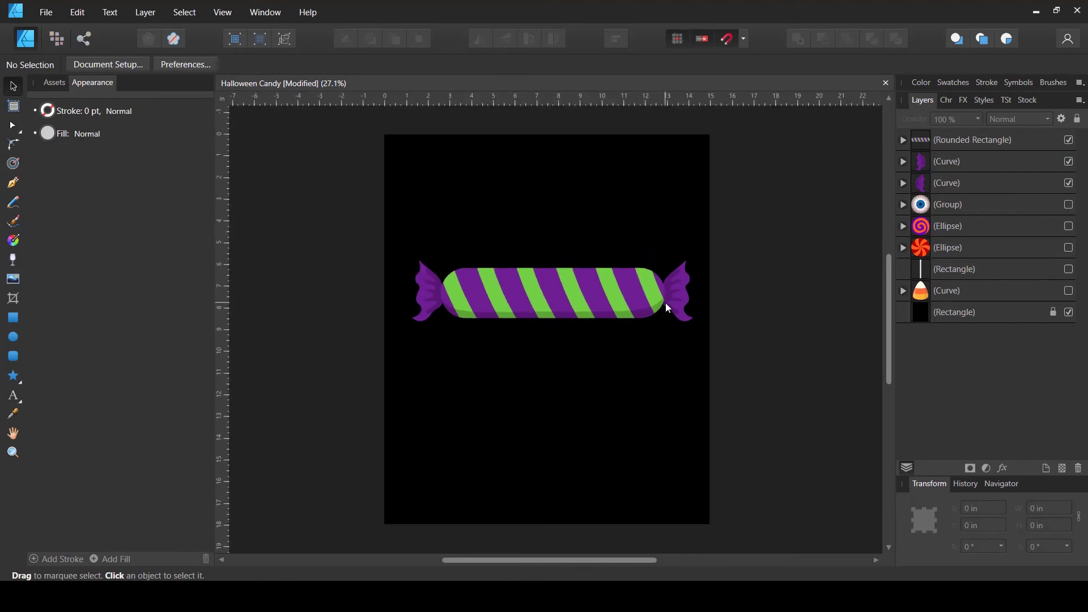
scroll(666, 303, "up", 2)
left_click(691, 304)
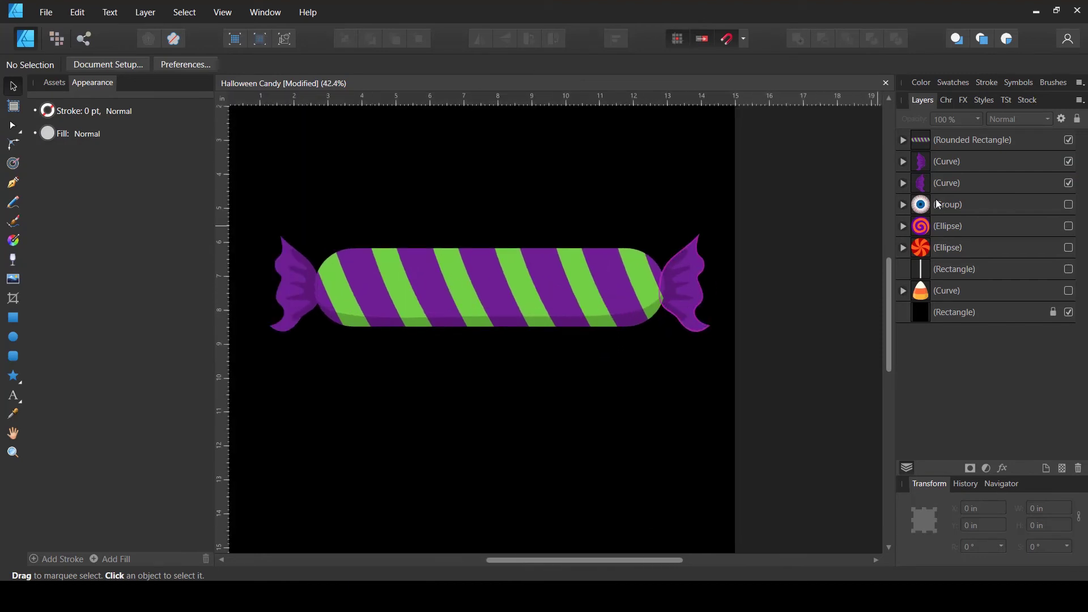
left_click(950, 140, "shift")
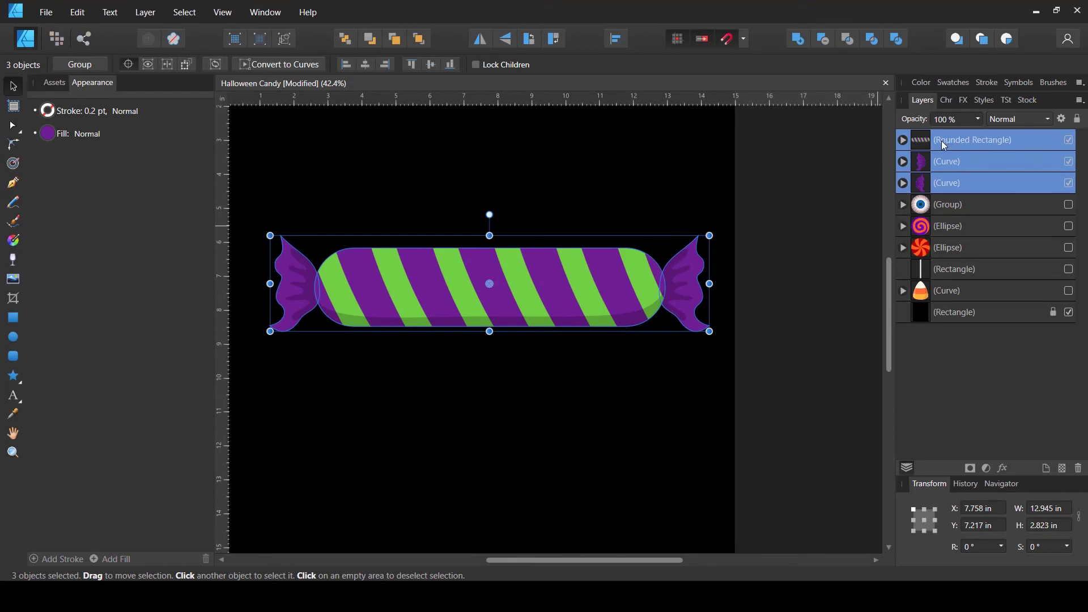
key("ctrl+g")
left_click_drag(606, 259, 601, 196)
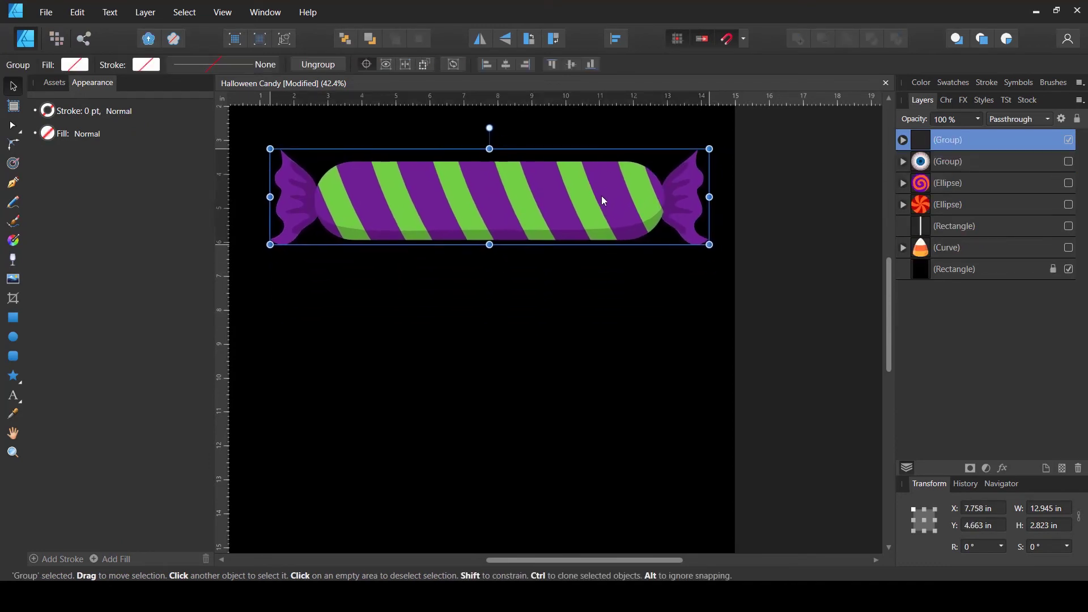
Duplicate the candy group and place the copy about 4.1 in directly below the original
scroll(601, 195, "down", 1)
key("ctrl+j")
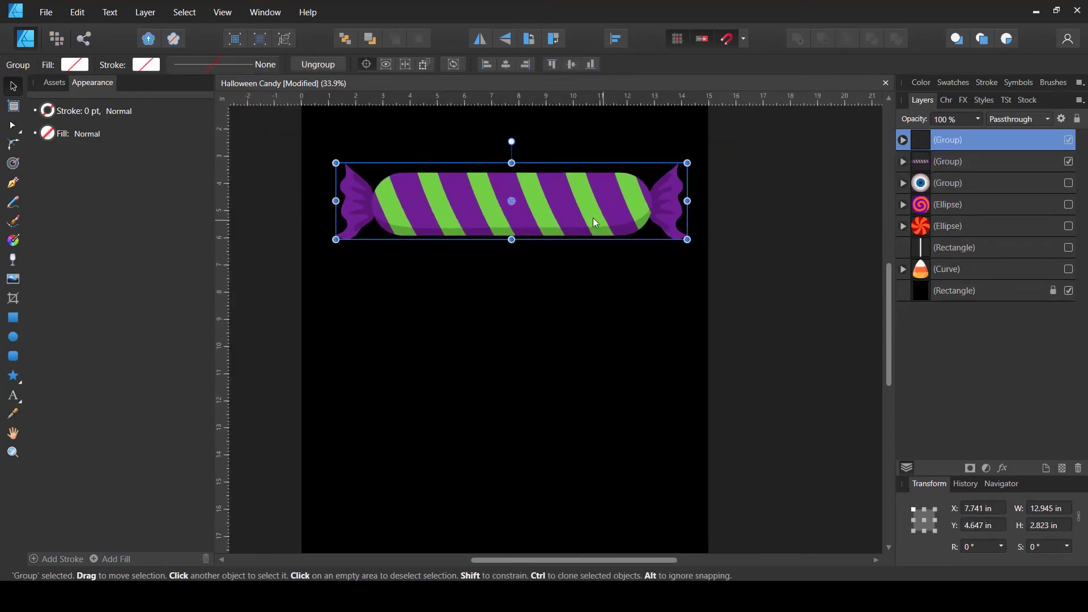
left_click_drag(573, 217, 576, 315)
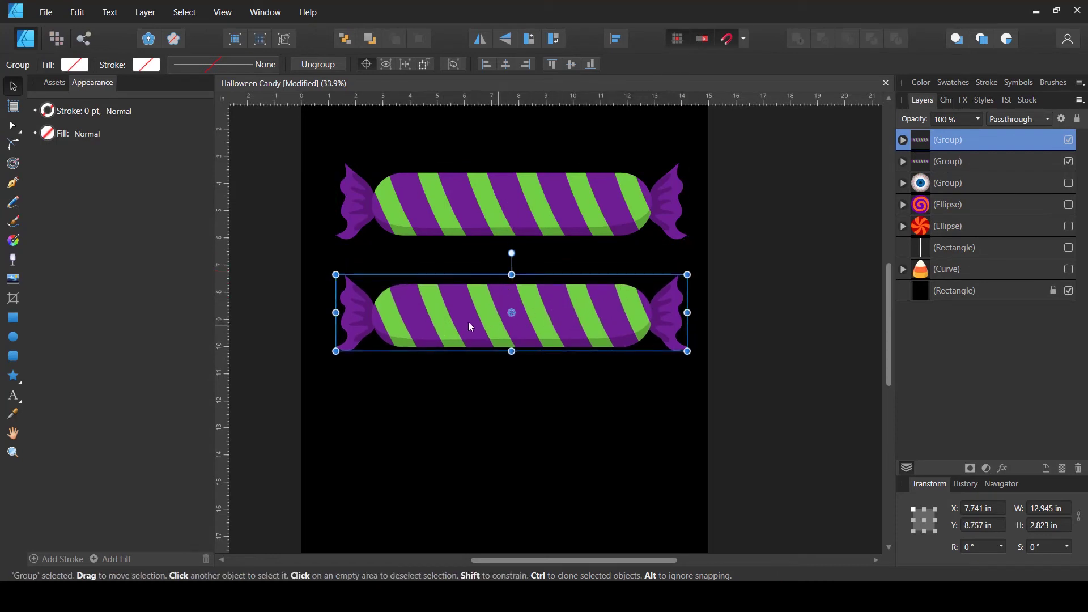
Recolor the lower candy's body and both wrapper ends orange, with hue 36 and saturation 99
left_click(903, 140)
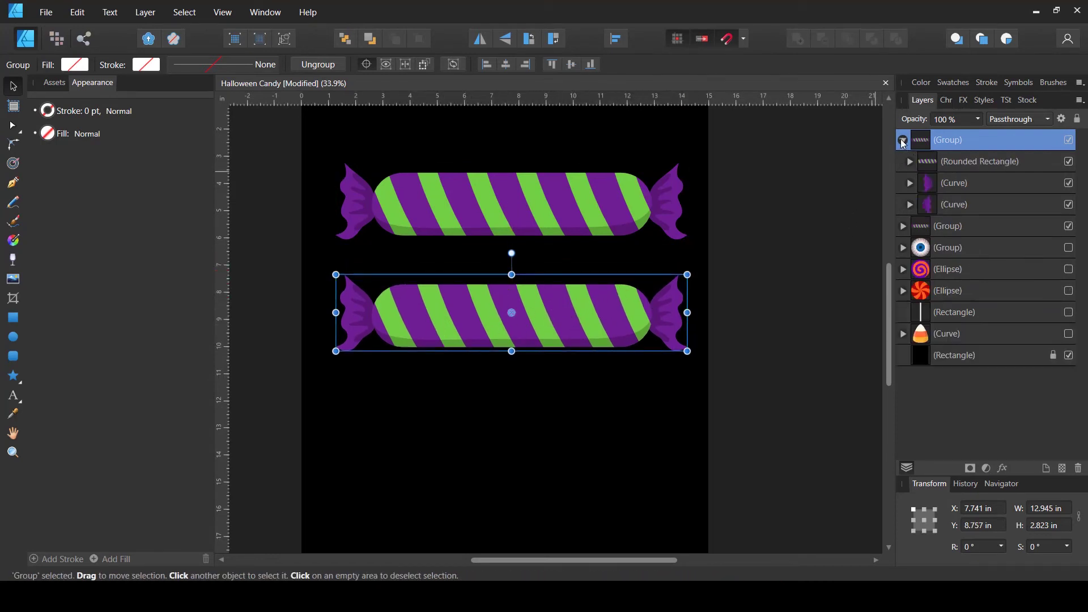
left_click(910, 183)
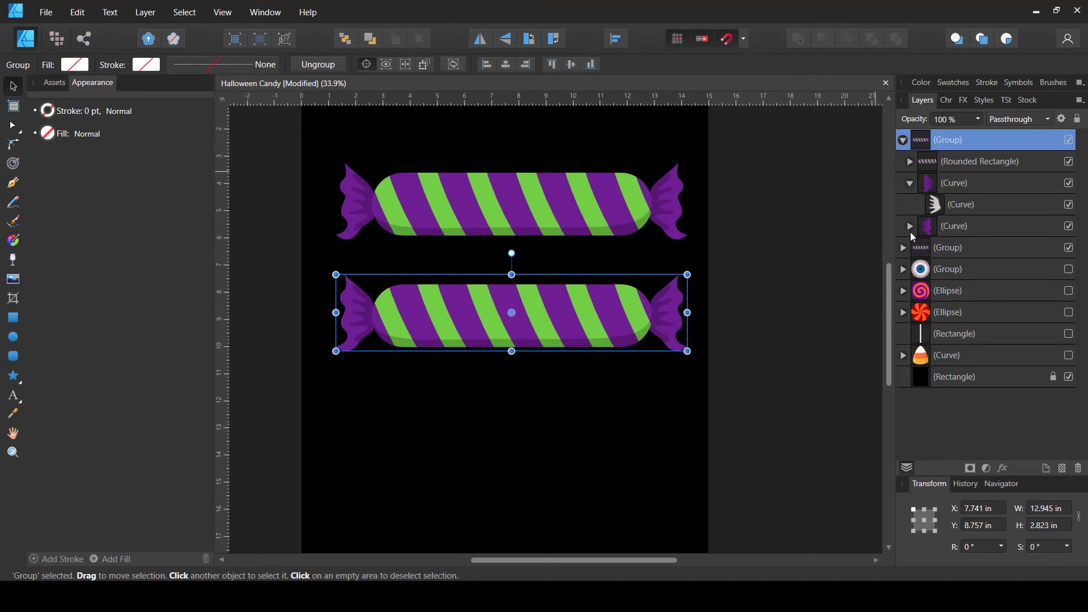
left_click(910, 231)
left_click(910, 226)
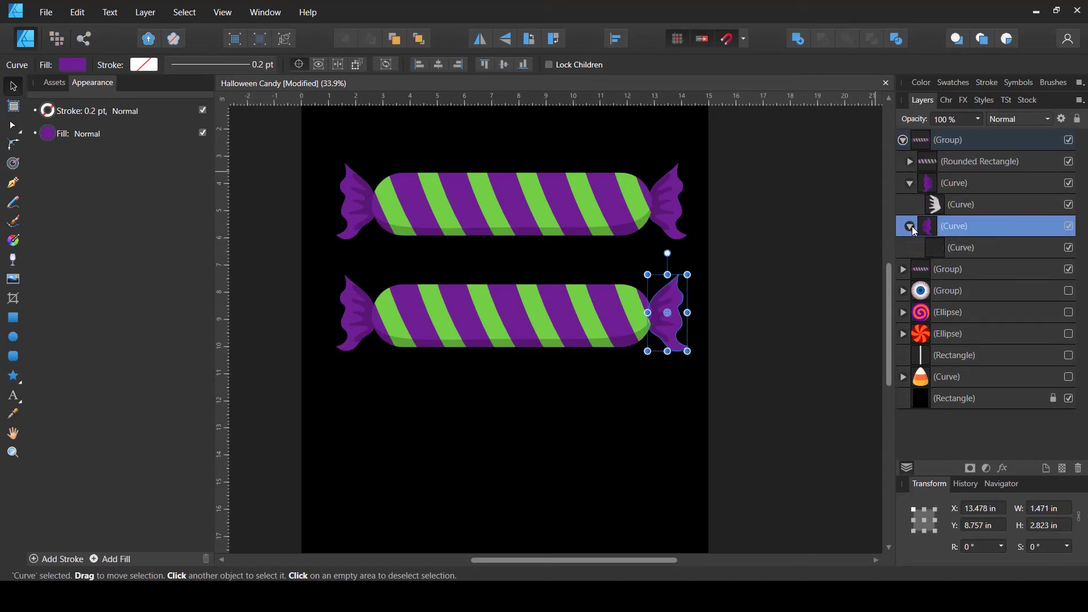
left_click(939, 183, "ctrl")
left_click(933, 161, "ctrl")
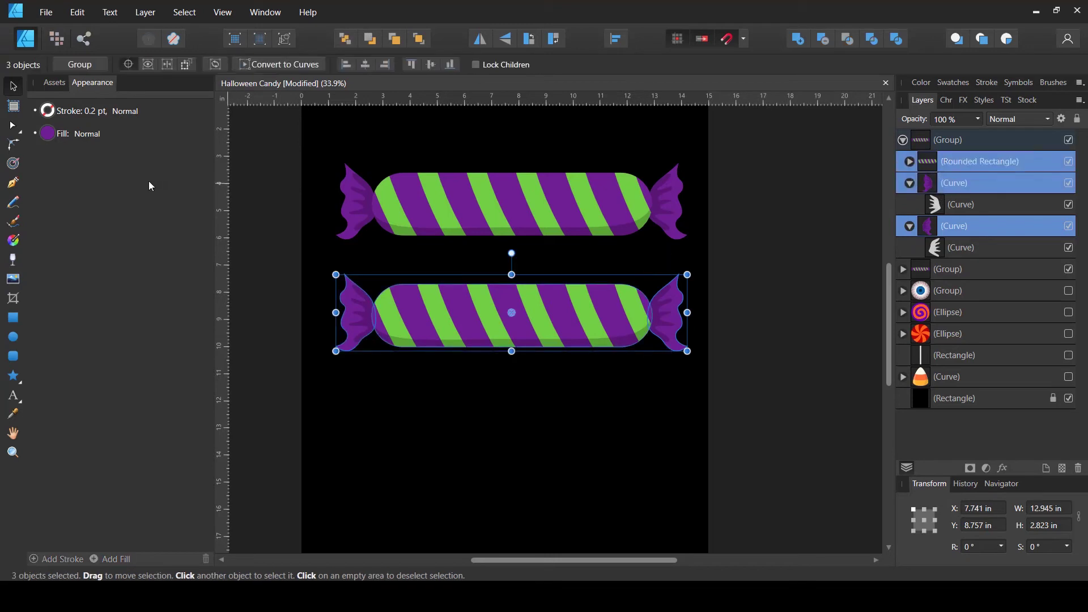
left_click(49, 134)
left_click(49, 133)
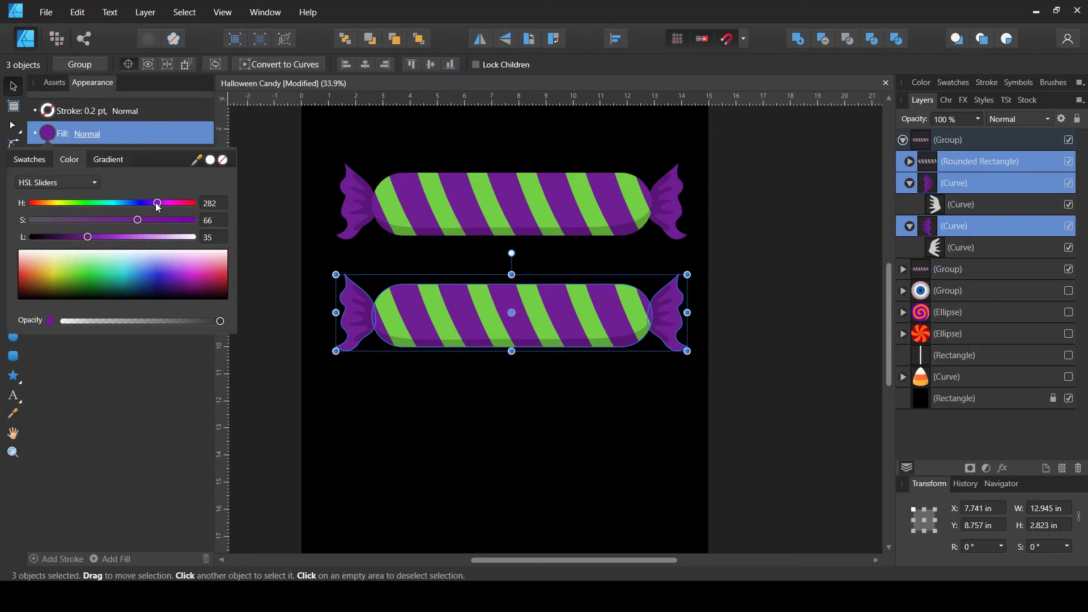
left_click_drag(158, 203, 216, 208)
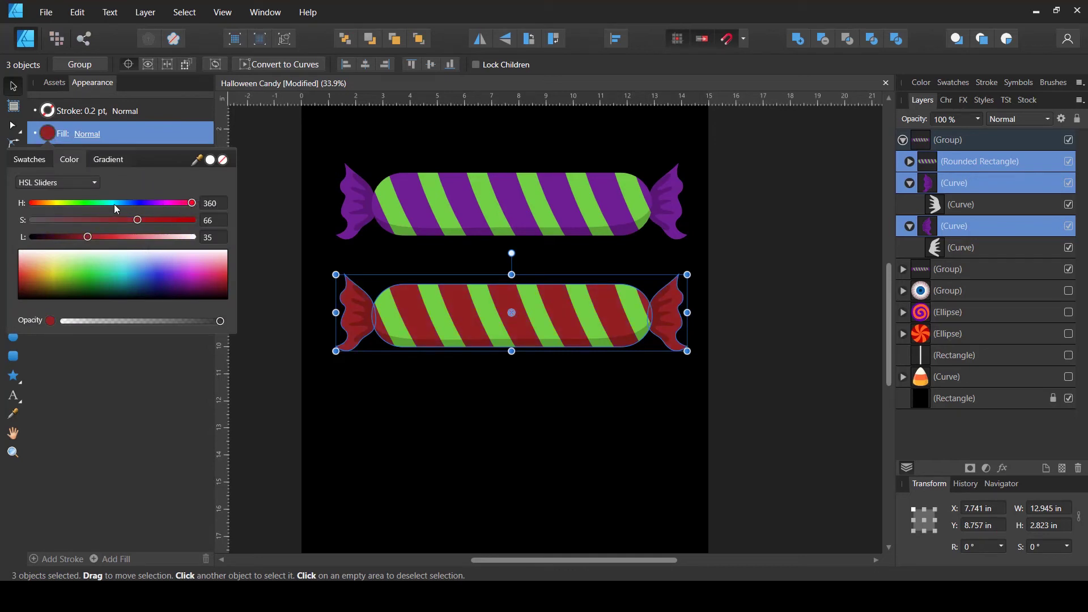
left_click_drag(114, 204, 26, 206)
left_click_drag(168, 222, 194, 220)
left_click_drag(41, 205, 49, 205)
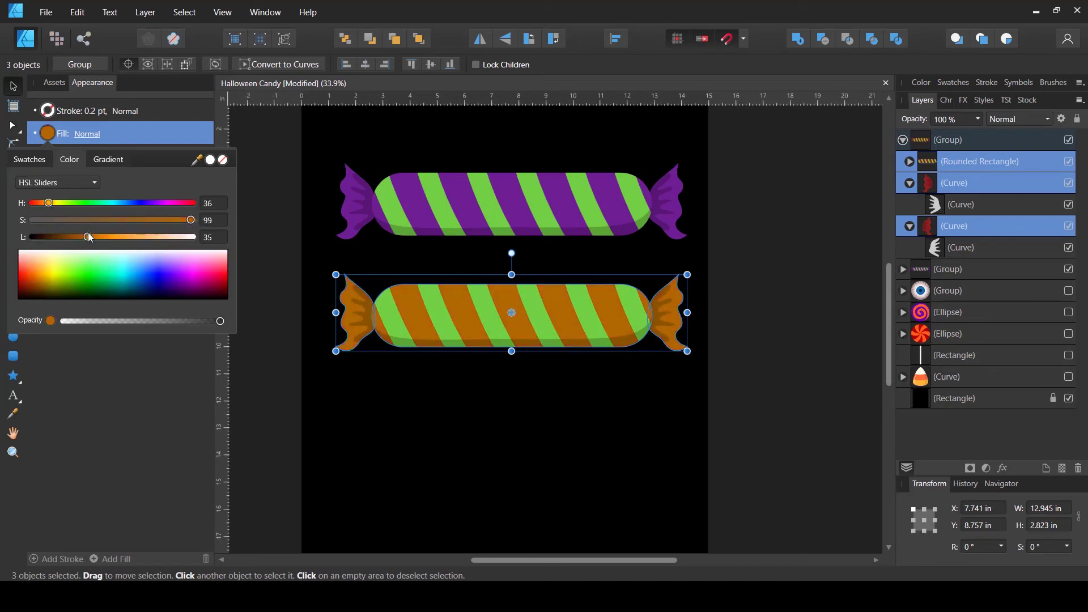
Brighten the lower candy's orange fill to lightness 43 and shift its hue to about 26
left_click_drag(88, 237, 101, 237)
left_click_drag(50, 208, 47, 210)
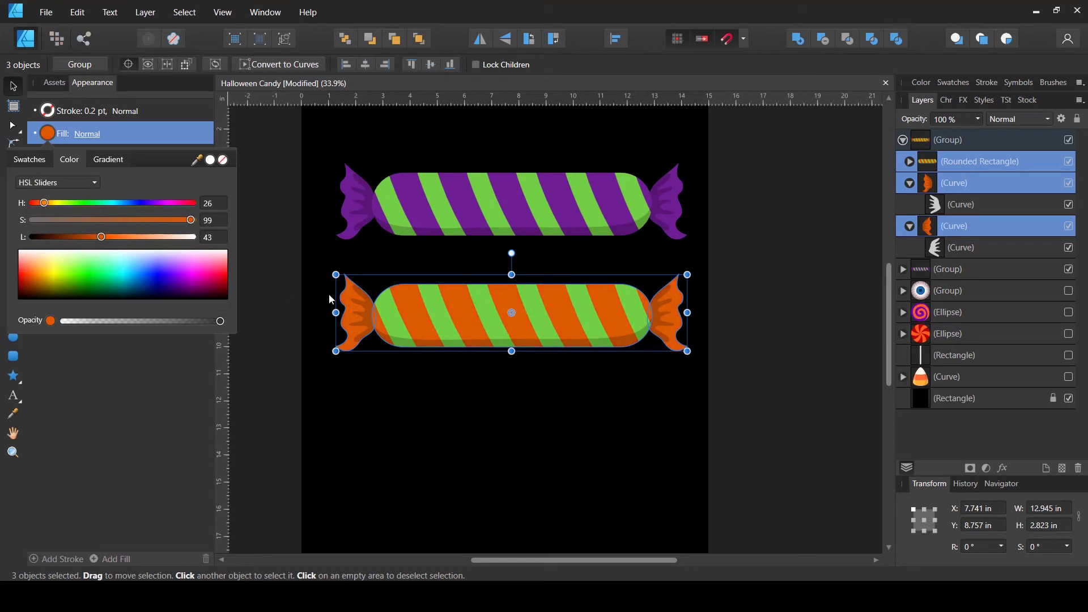
left_click_drag(44, 208, 45, 210)
left_click(910, 183)
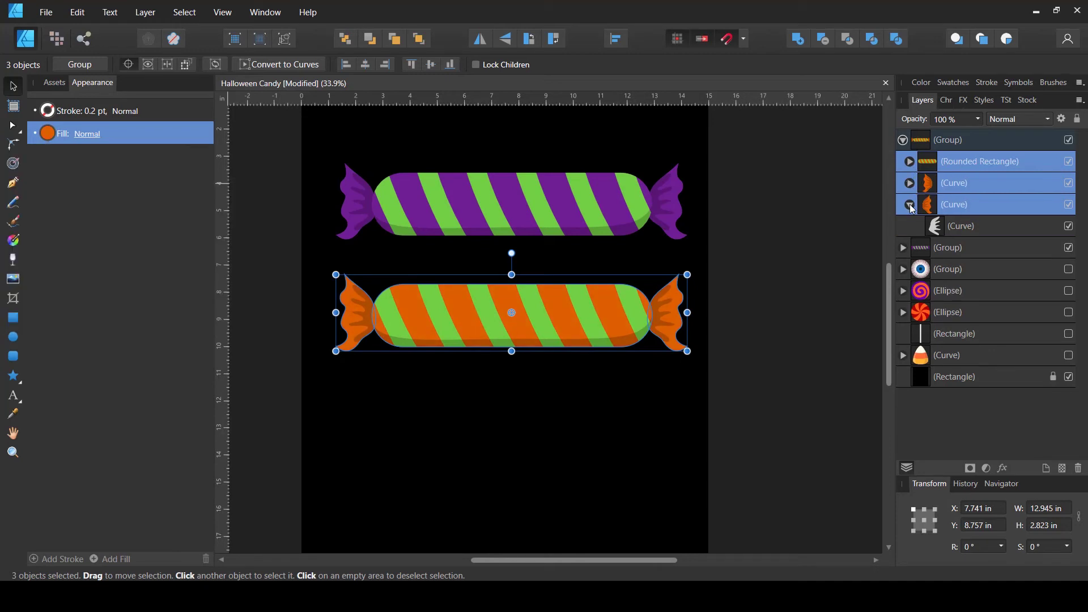
left_click(910, 205)
Recolor the lower candy's six green stripes yellow-orange, with hue 40 and nearly full saturation, and deselect them
left_click(909, 162)
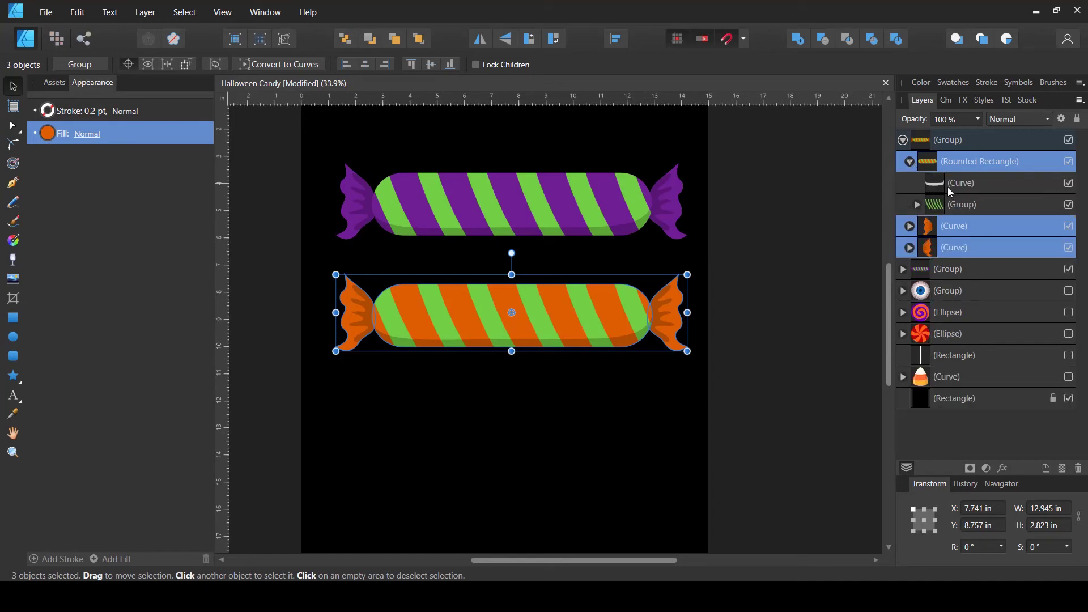
left_click(952, 205)
left_click(917, 205)
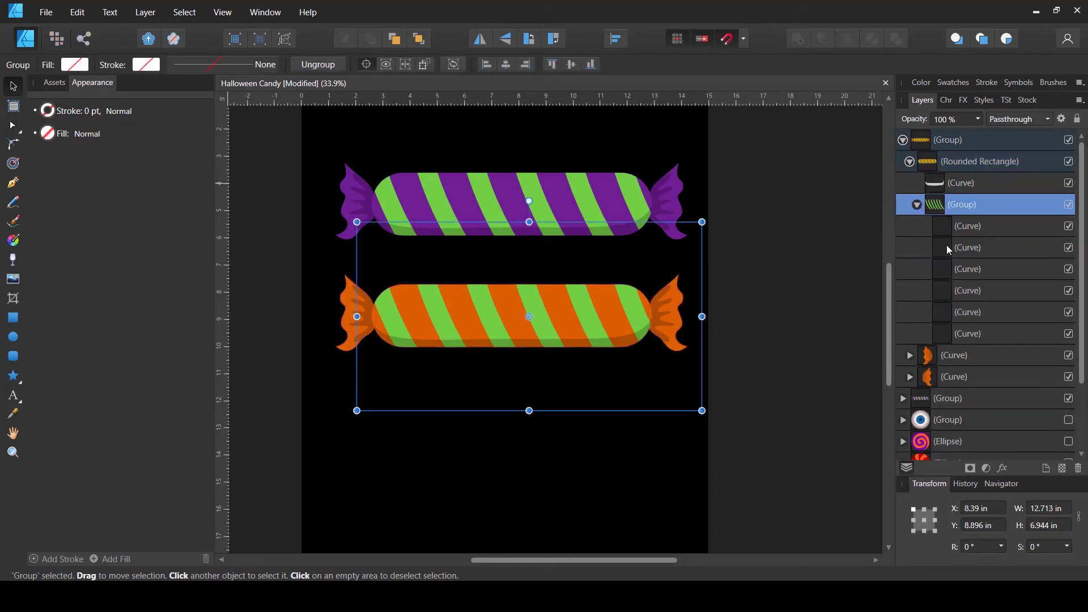
left_click(963, 228)
left_click(975, 333, "shift")
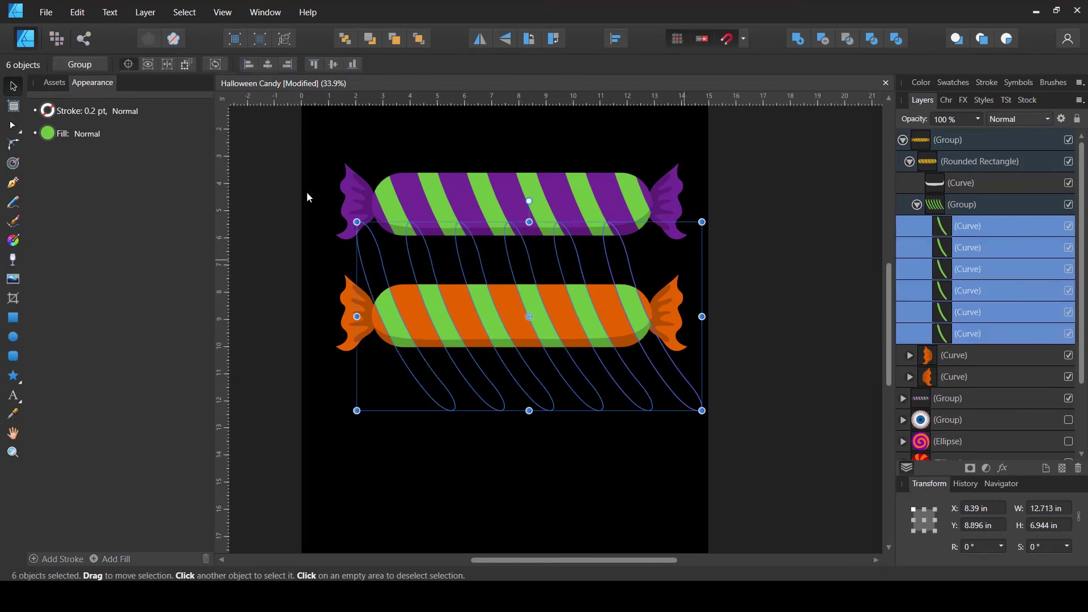
left_click(54, 134)
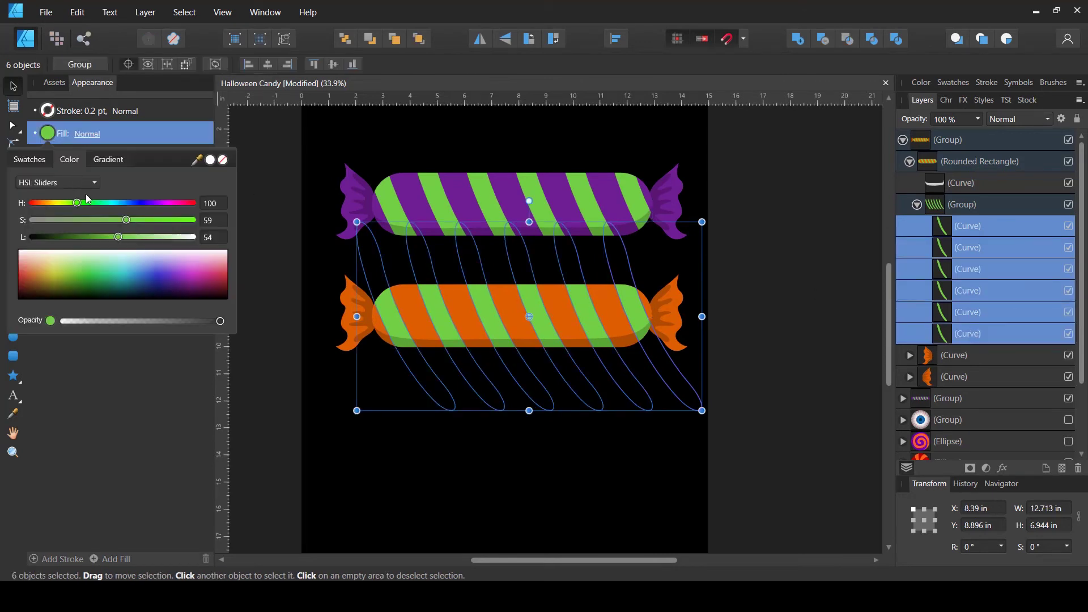
left_click_drag(77, 203, 49, 203)
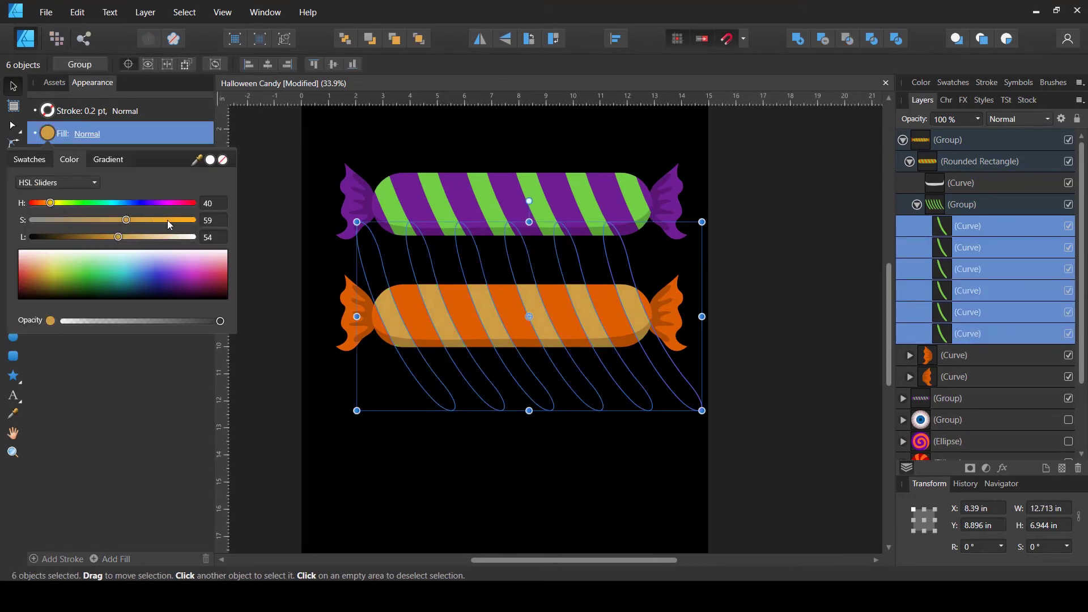
left_click_drag(168, 221, 196, 221)
left_click(520, 488)
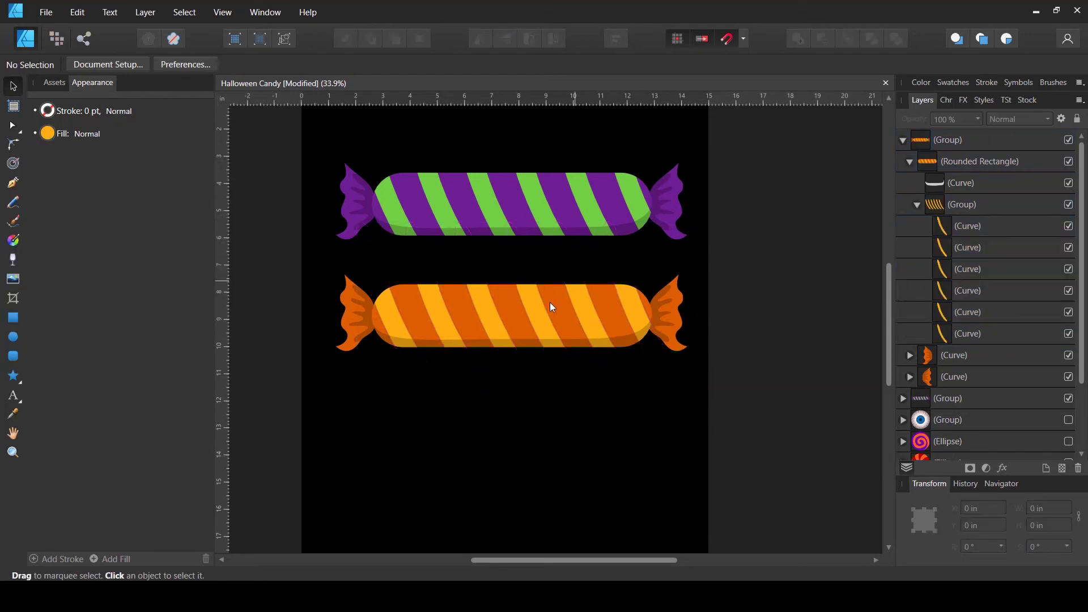
left_click(910, 162)
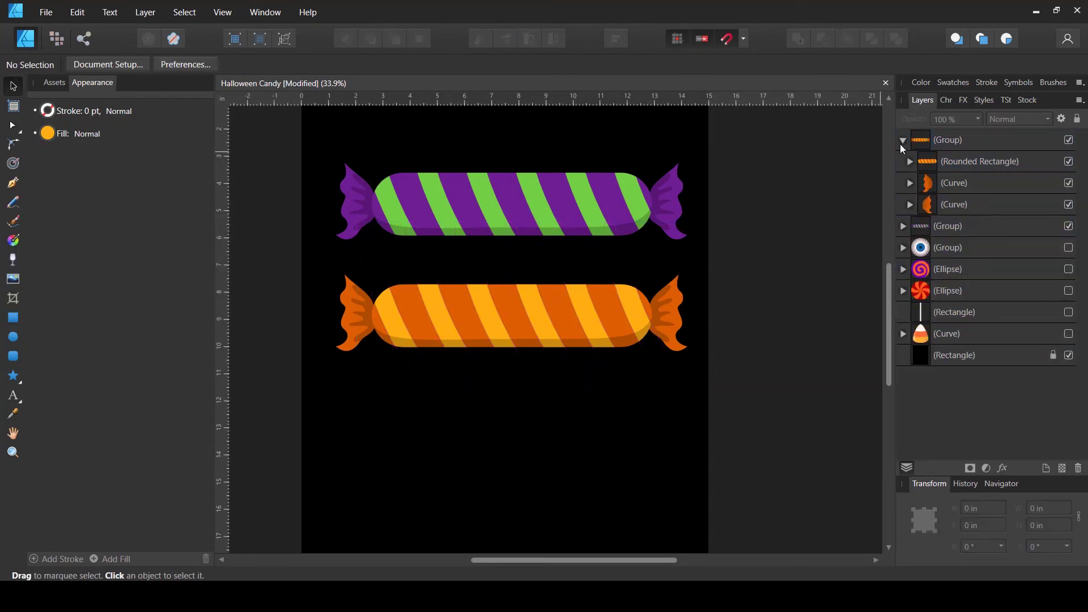
left_click(903, 140)
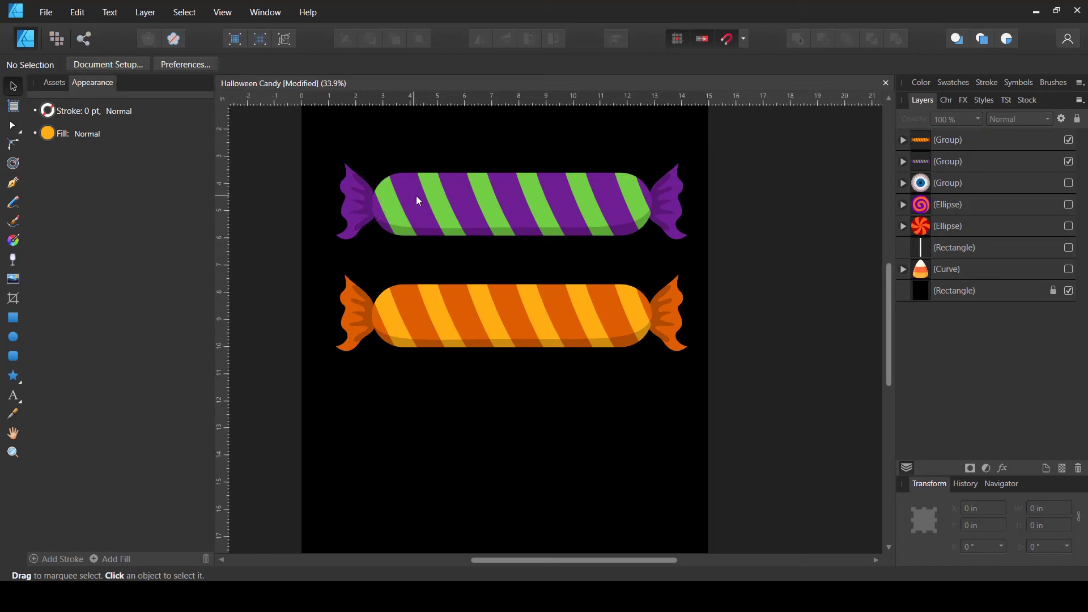
Hide both the orange and the purple wrapped candy groups
left_click(52, 134)
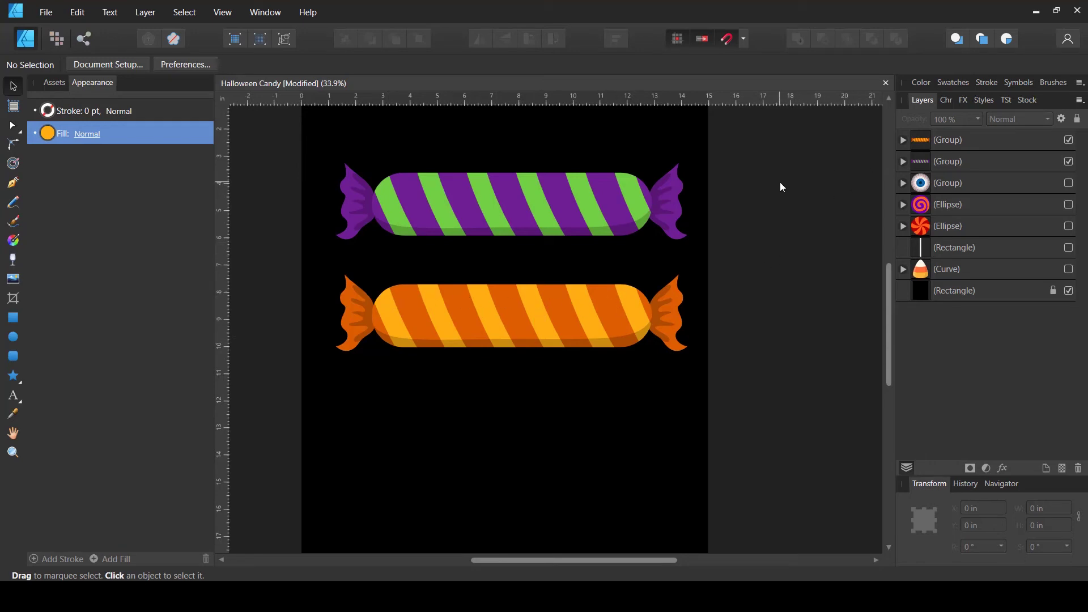
left_click(1069, 140)
left_click(1069, 162)
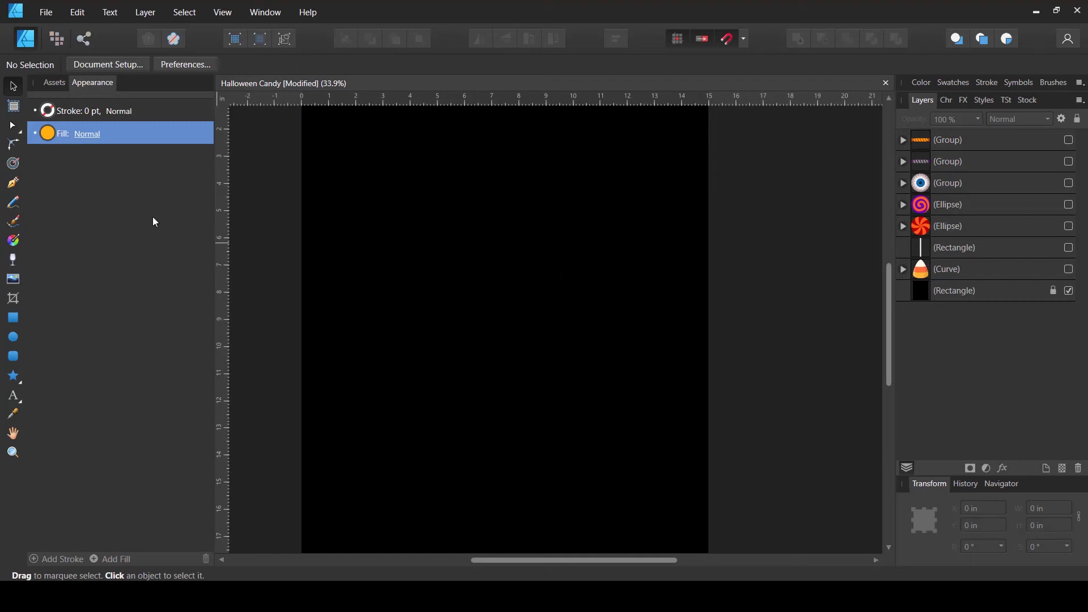
Draw an upright yellow-orange rectangle about 4.3 in wide and 7 in high near the middle of the page
left_click(17, 321)
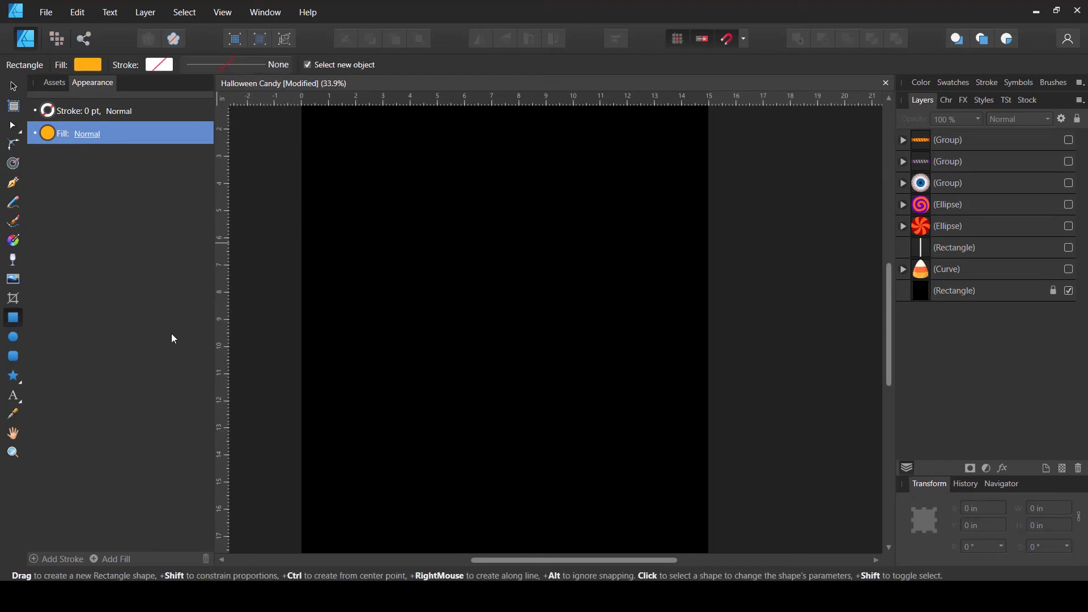
left_click_drag(462, 197, 578, 386)
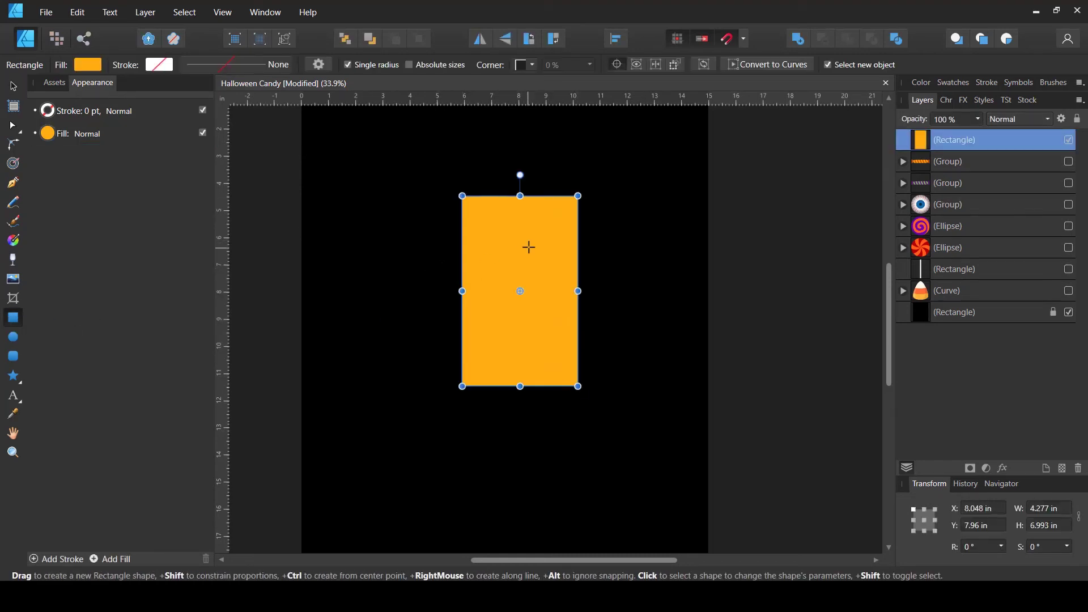
key("ctrl+d")
scroll(541, 237, "up", 1)
left_click(543, 242)
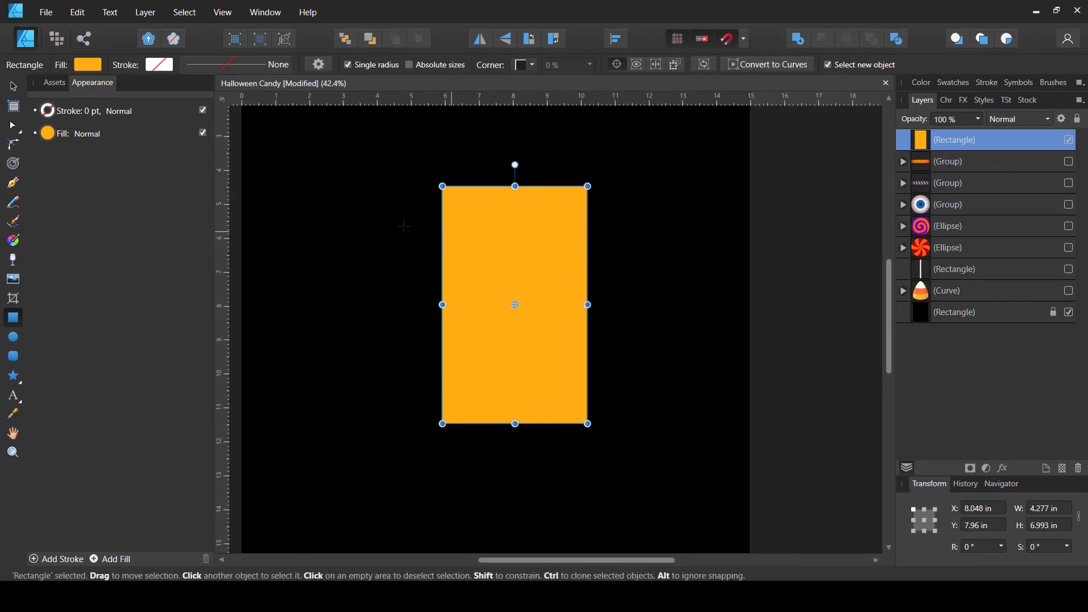
Recolor the upright rectangle chocolate brown with hue 19, saturation 47 and lightness 30
left_click(87, 65)
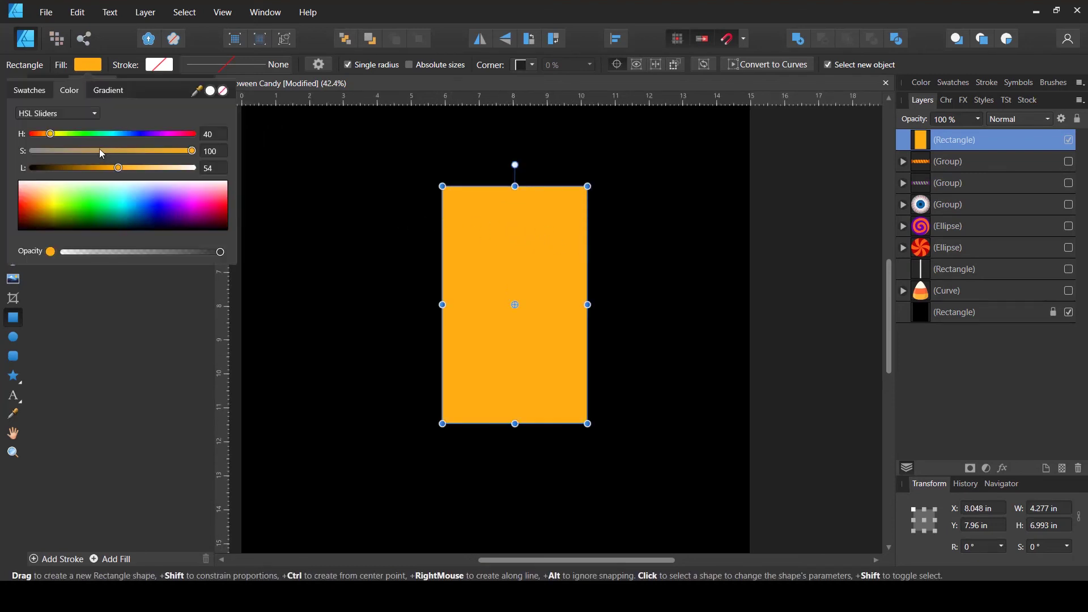
left_click_drag(65, 152, 86, 168)
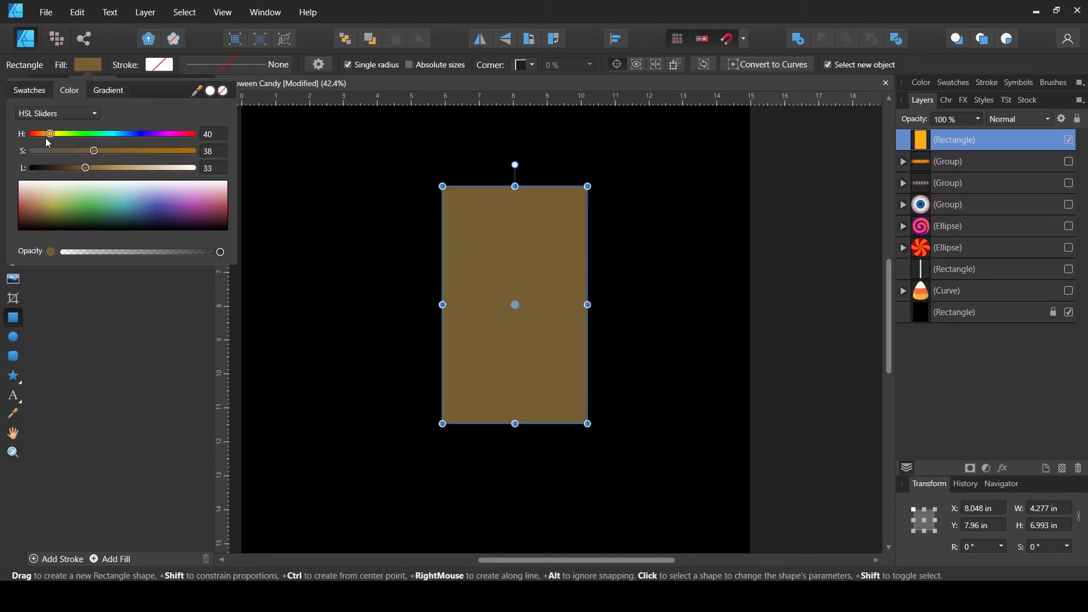
left_click_drag(47, 135, 42, 134)
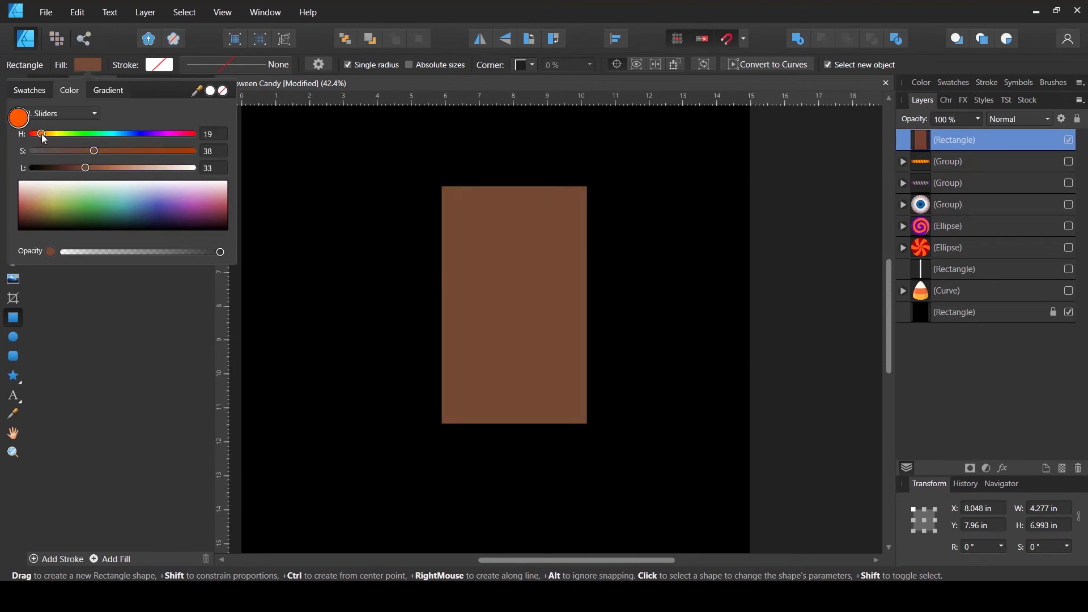
left_click(111, 151)
left_click(85, 167)
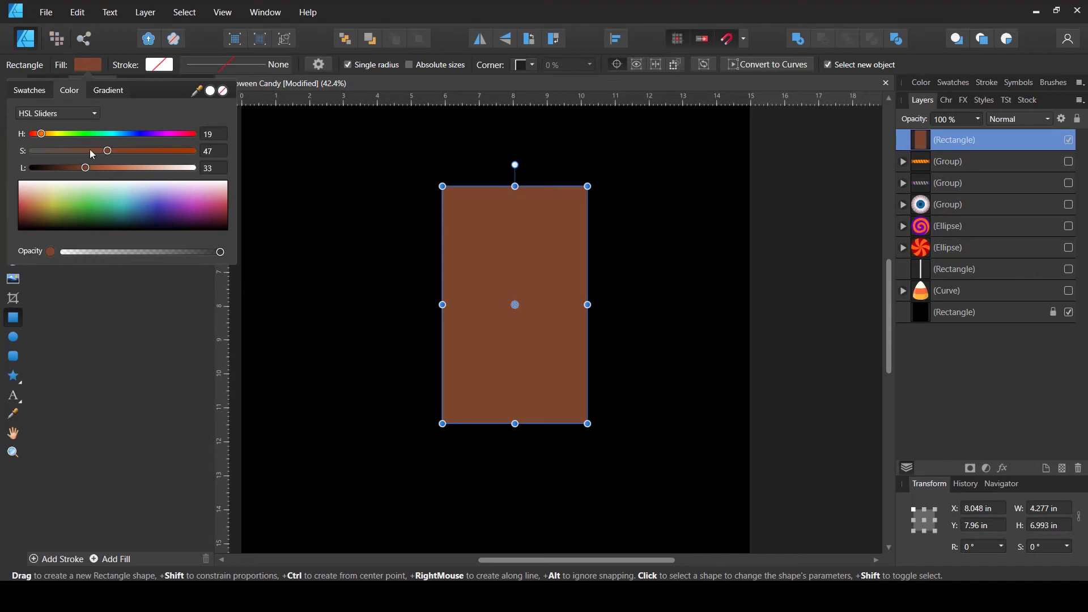
mouse_move(91, 150)
left_mouse_down()
mouse_move(80, 169)
mouse_move(107, 150)
left_mouse_up()
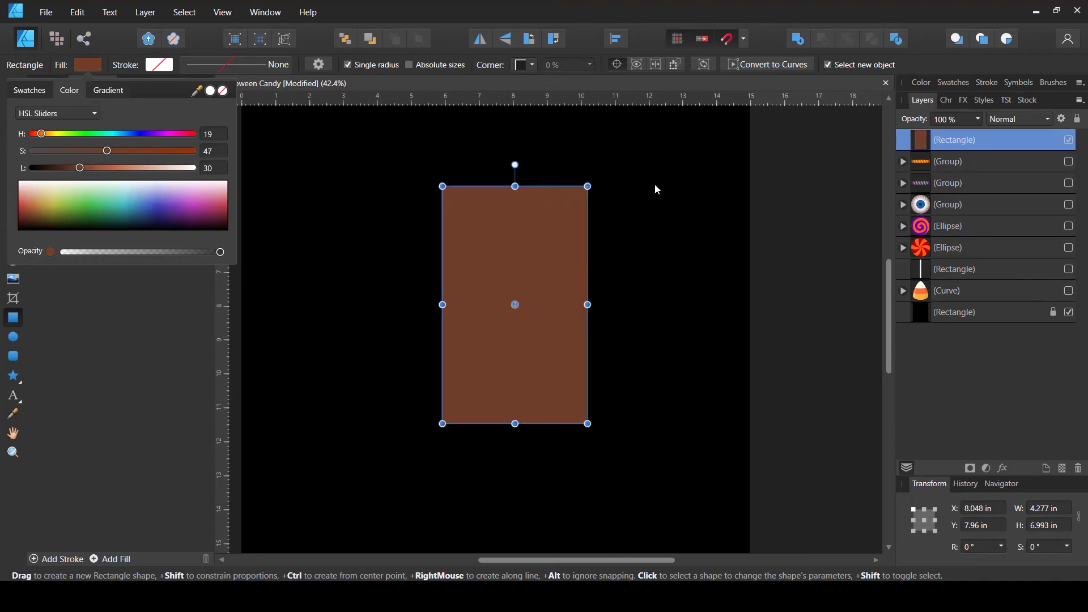
Draw a brown square about 1.4 in wide just inside the upper-left corner of the chocolate bar rectangle
scroll(527, 263, "up", 1)
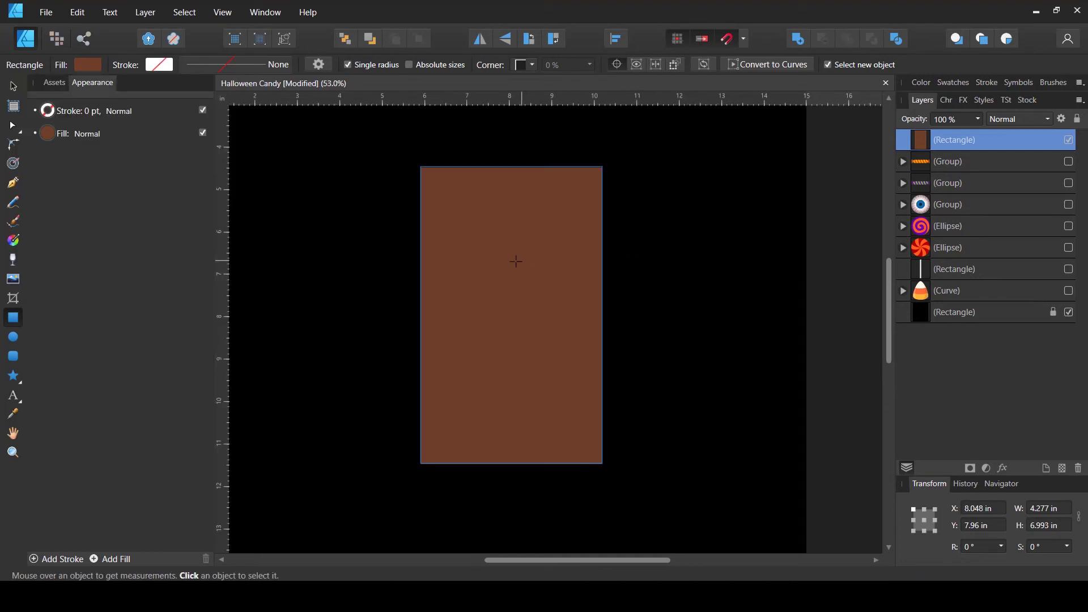
left_click_drag(432, 181, 492, 241)
key("v")
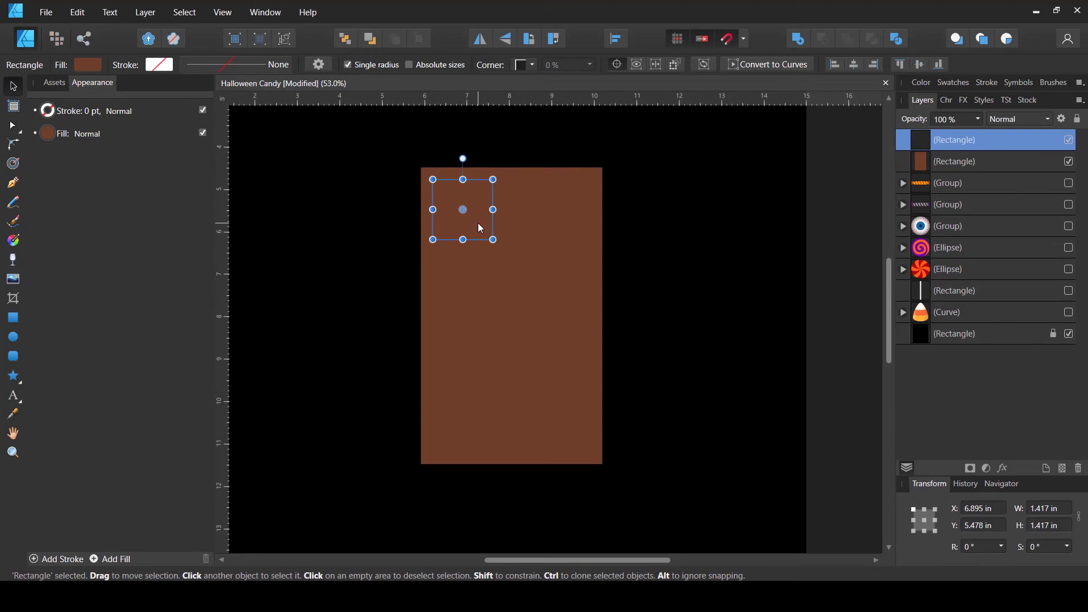
left_click_drag(475, 223, 477, 222)
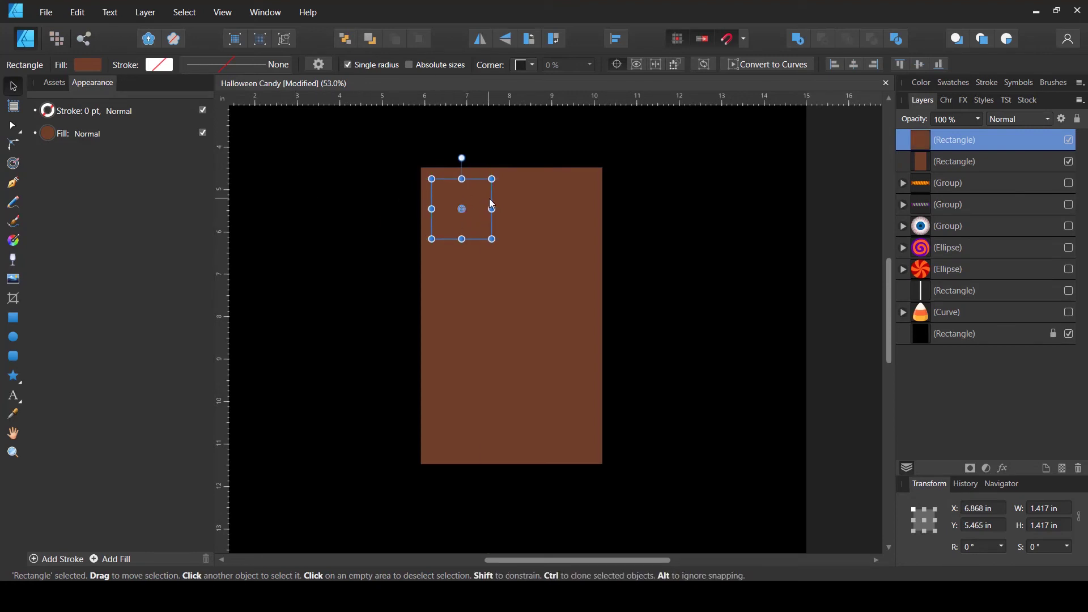
Duplicate the small square and shrink the copy to a strip about 0.16 in high along the square's bottom edge
scroll(480, 210, "up", 1)
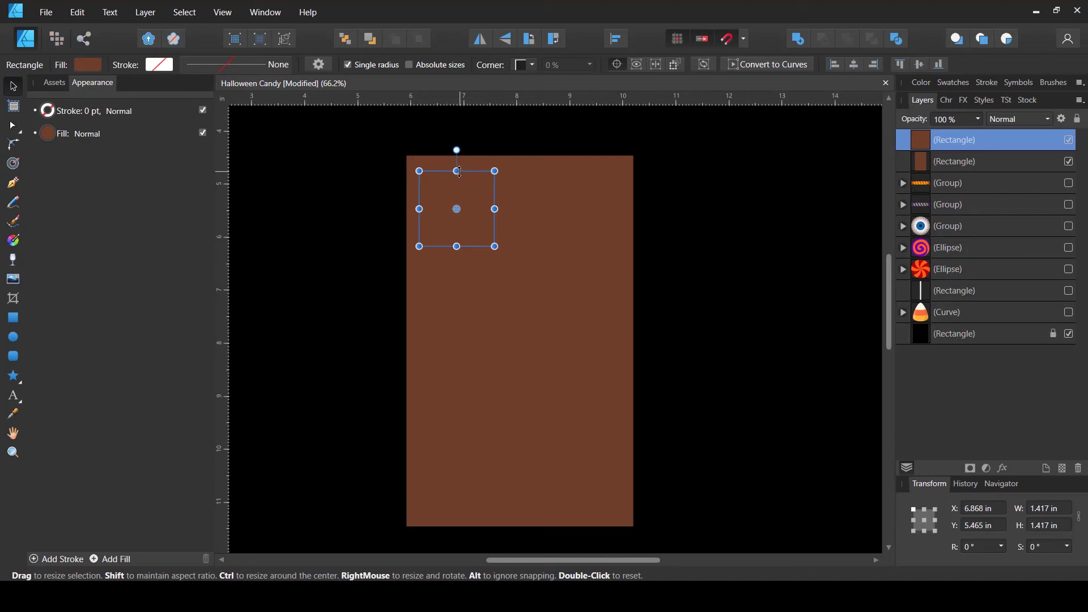
key("ctrl+j")
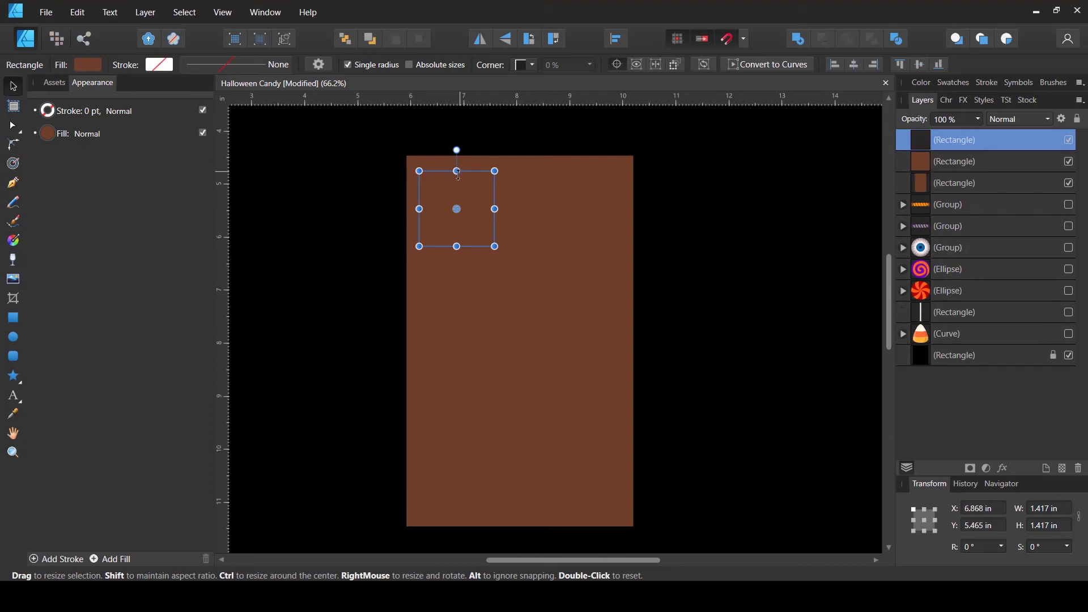
left_click_drag(458, 176, 456, 238)
scroll(457, 238, "up", 1)
Fill the bottom strip with light gray and set its blend mode to Multiply
left_click(85, 65)
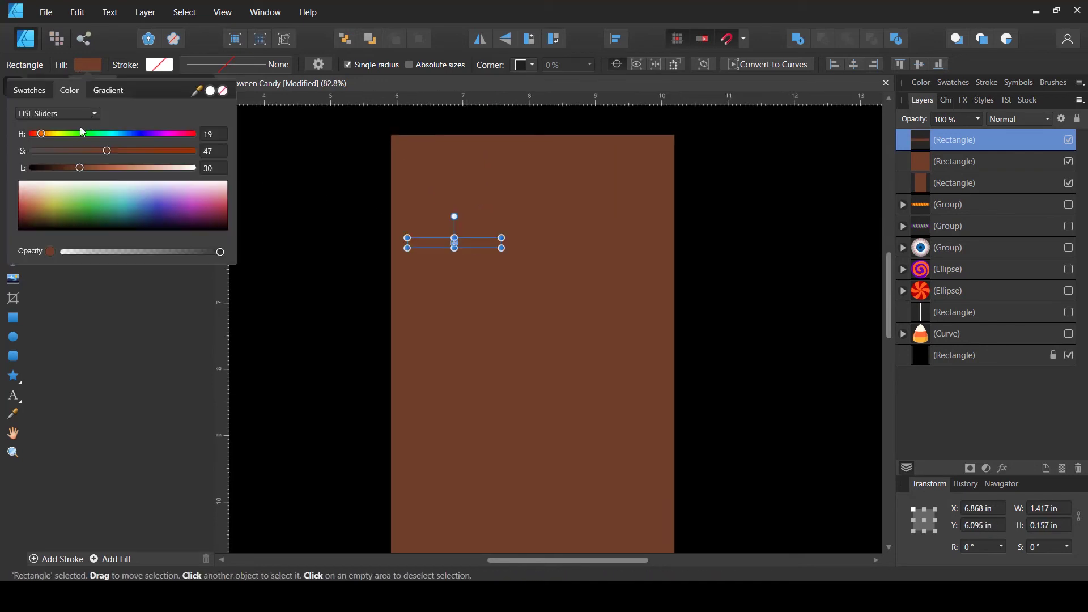
left_click_drag(107, 150, 5, 152)
left_click(32, 93)
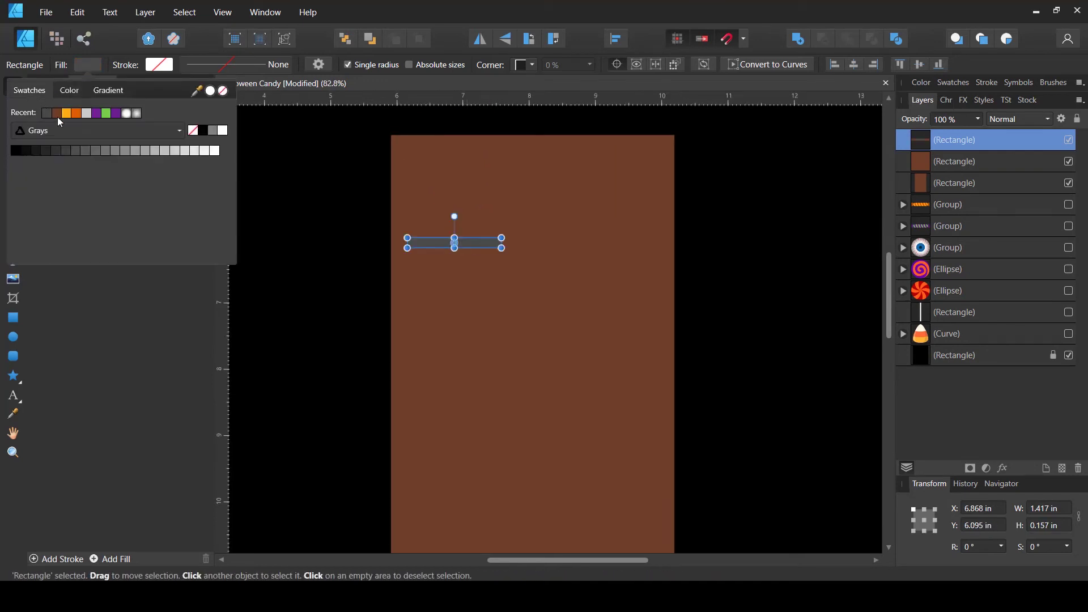
left_click(175, 151)
left_click(1020, 118)
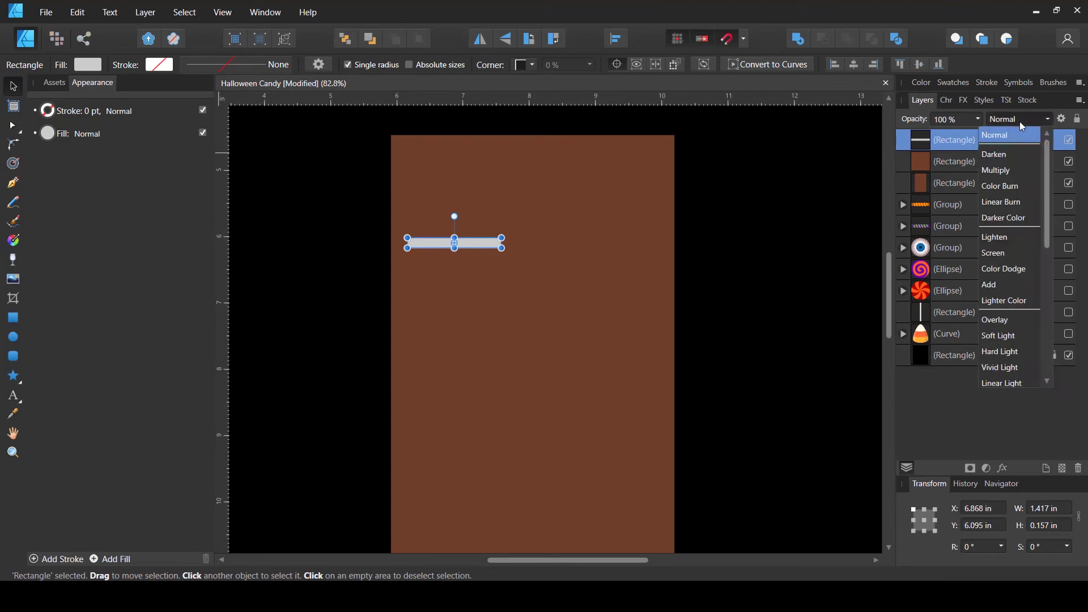
left_click(1011, 171)
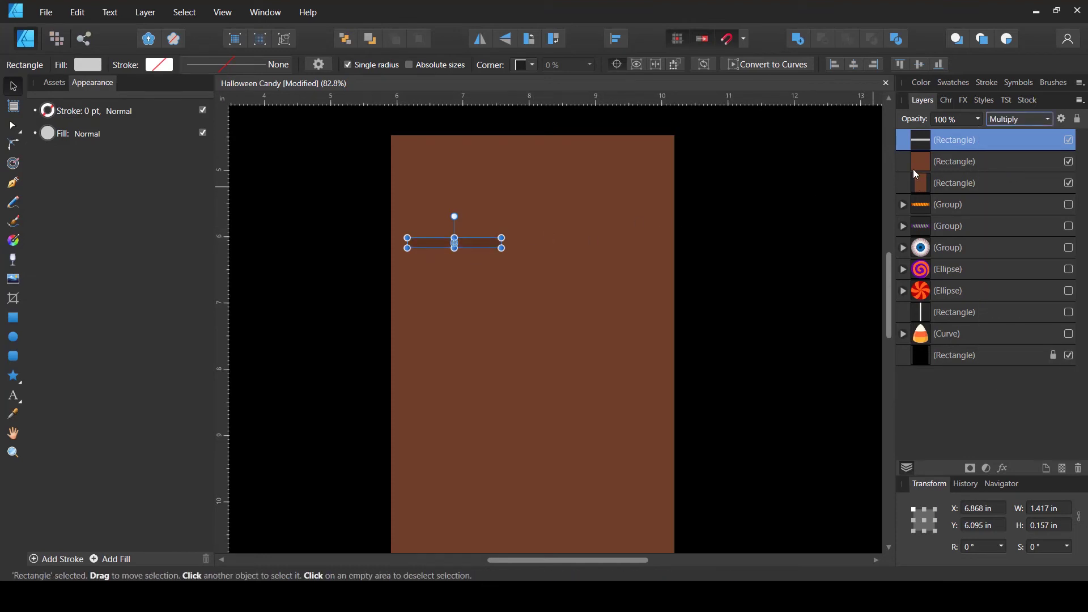
Duplicate the small square and shrink the copy to a right-edge strip about 0.12 in wide and 1.26 in high, ending above the bottom strip
left_click(944, 164)
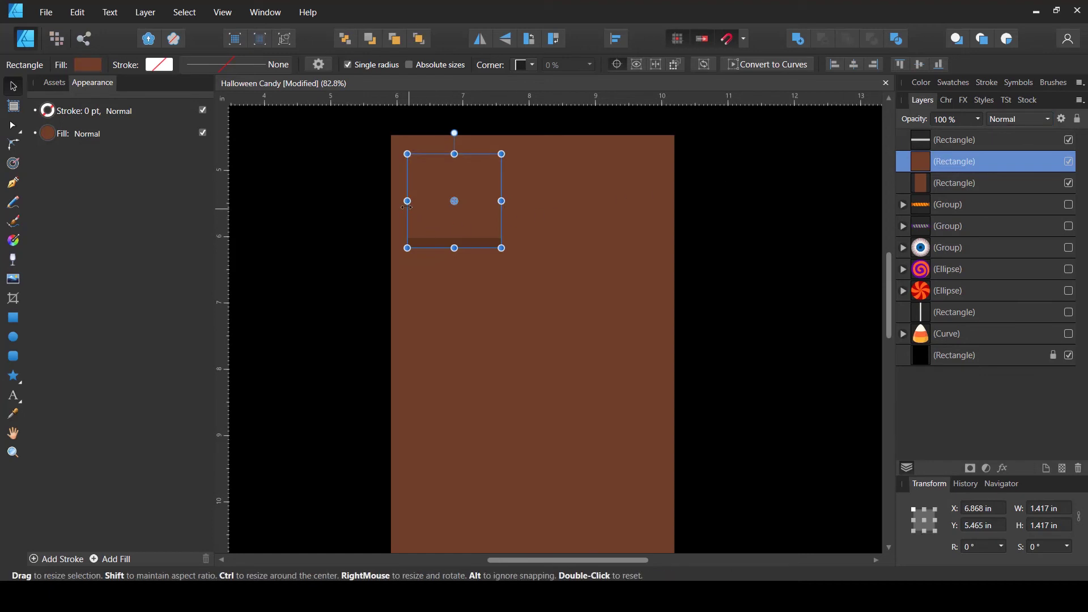
key("ctrl+j")
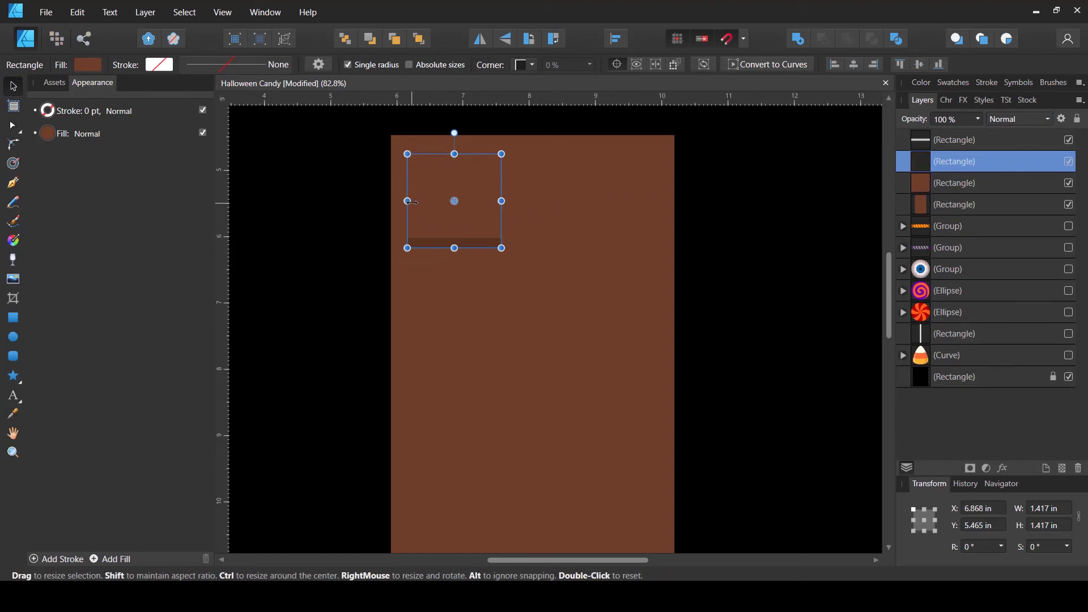
left_click_drag(408, 201, 494, 201)
scroll(497, 222, "up", 2)
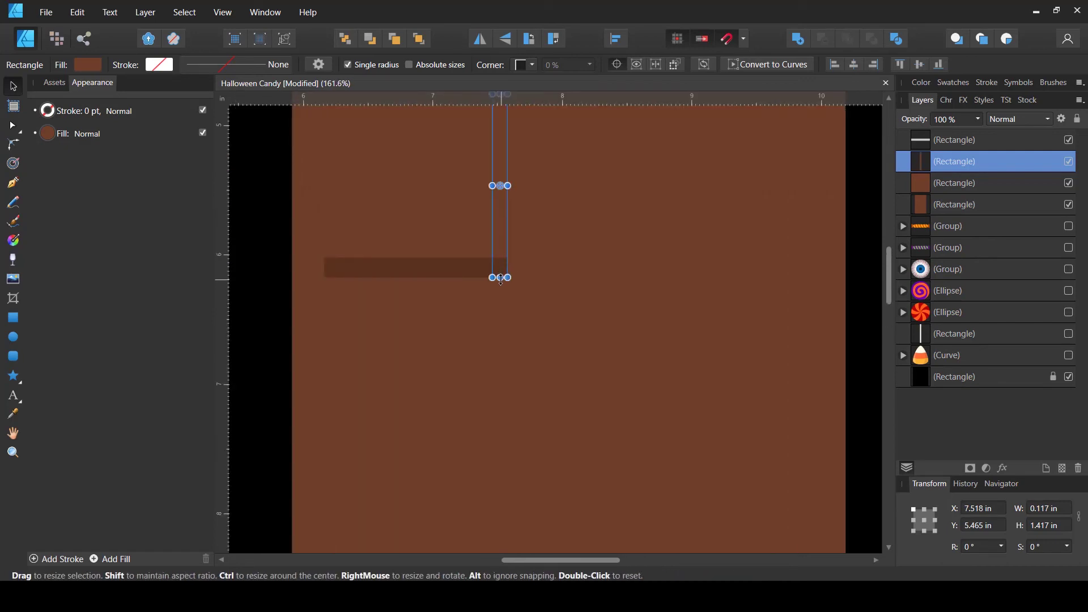
left_click_drag(501, 277, 501, 257)
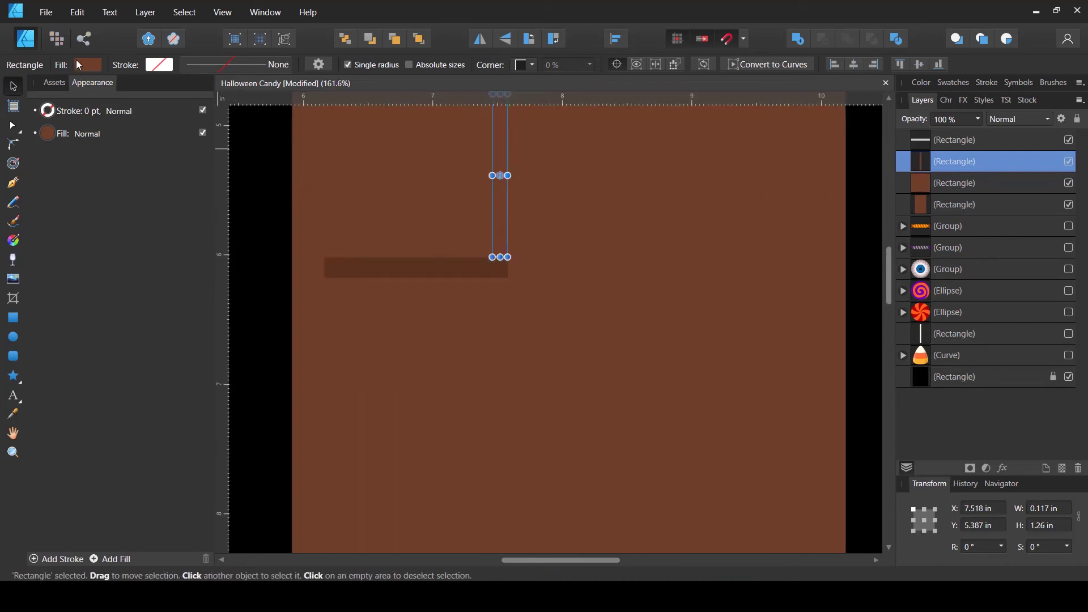
Fill the right-edge strip with light gray and set its blend mode to Multiply
left_click(85, 67)
left_click(29, 90)
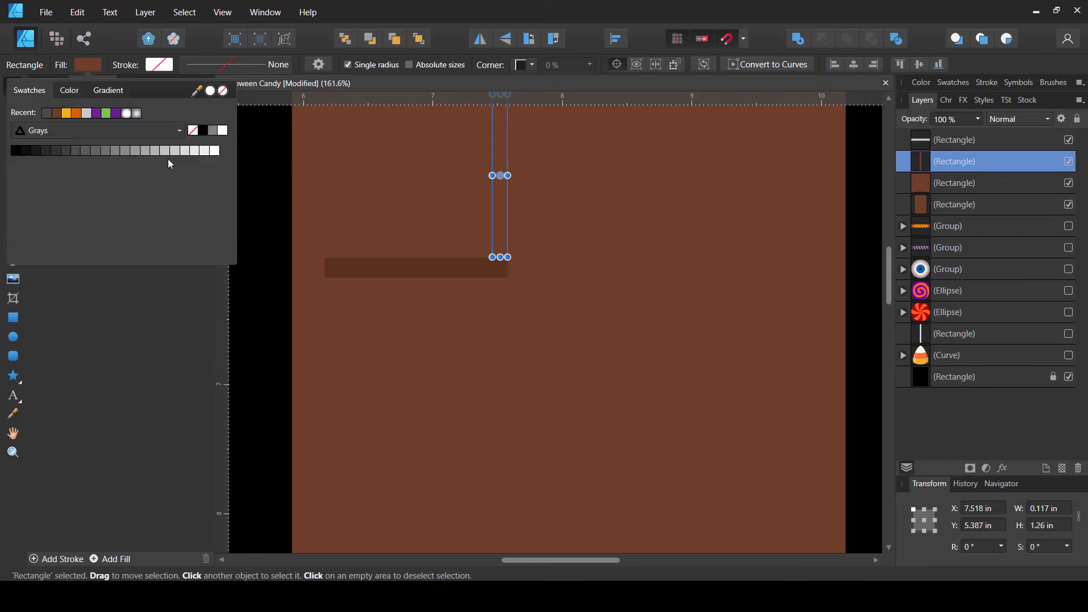
left_click(176, 152)
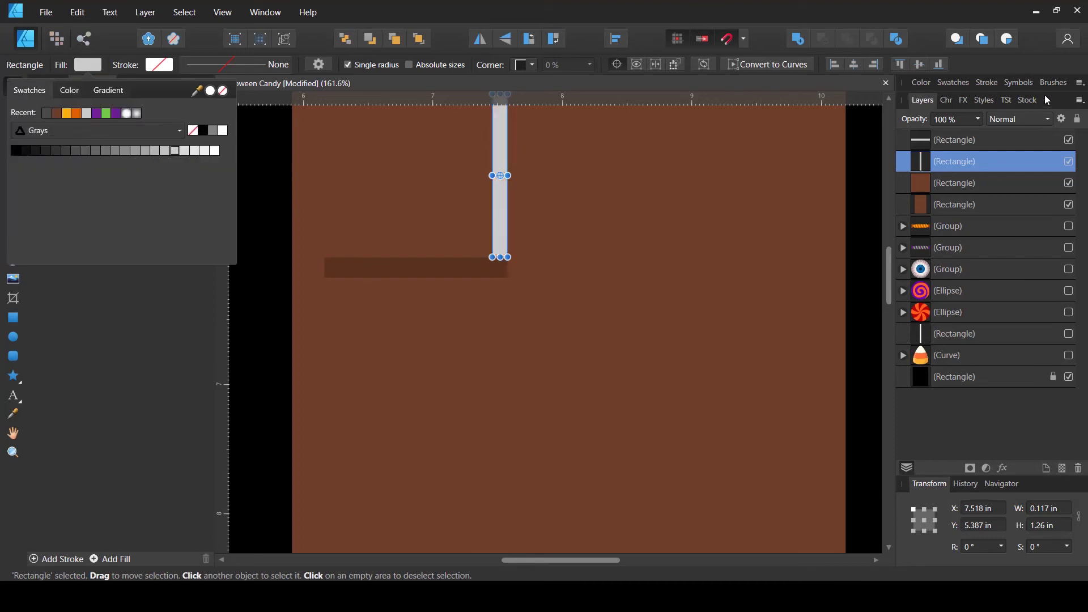
left_click(1030, 121)
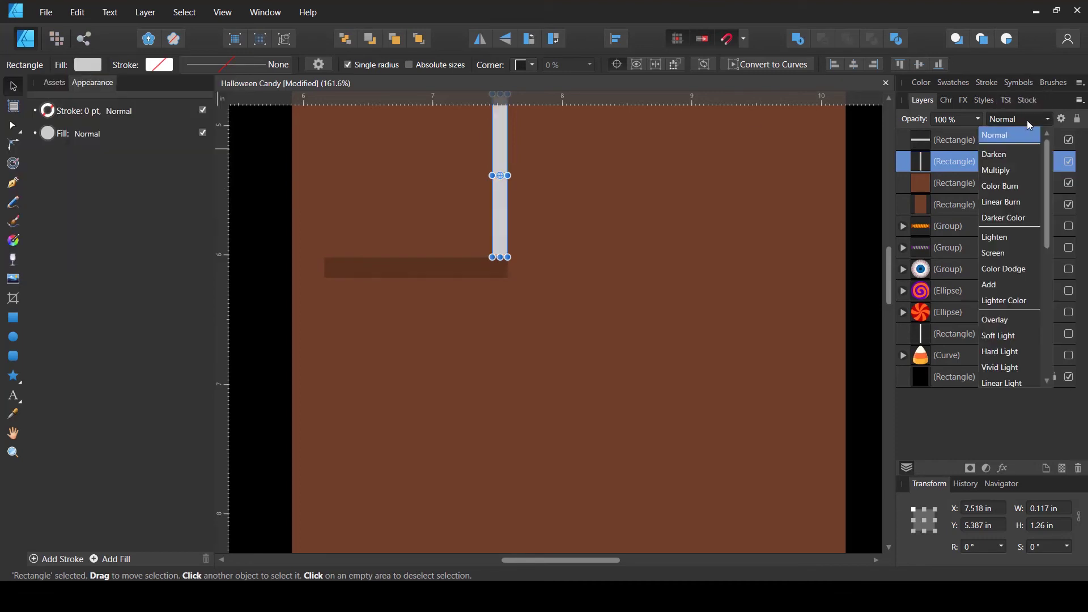
left_click(1002, 171)
Examine how the two shading strips look on the small square within the chocolate bar
scroll(480, 257, "down", 4)
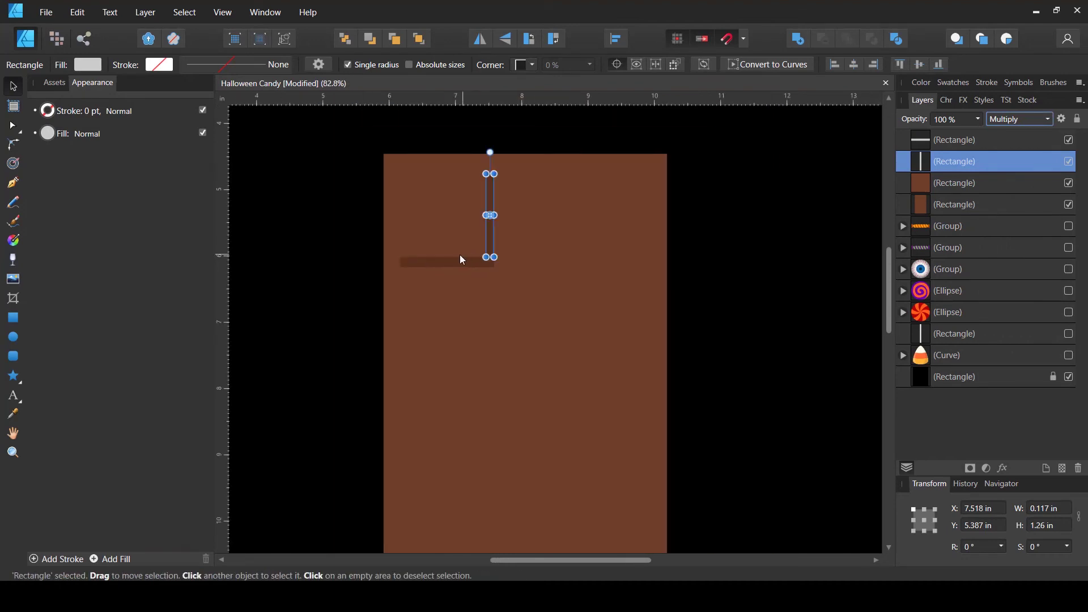
scroll(460, 243, "up", 2)
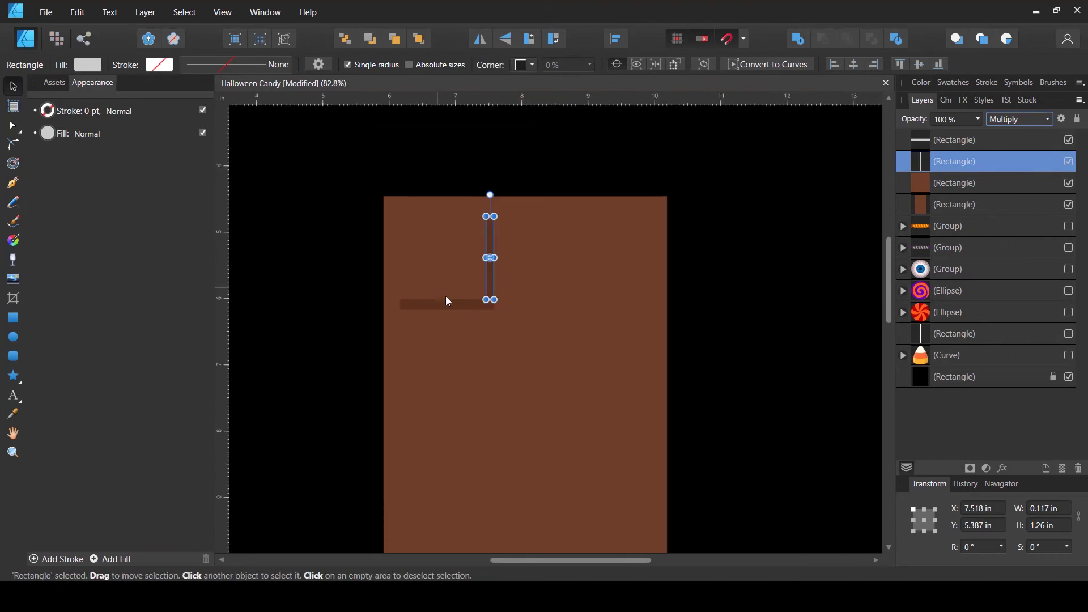
scroll(448, 301, "down", 2)
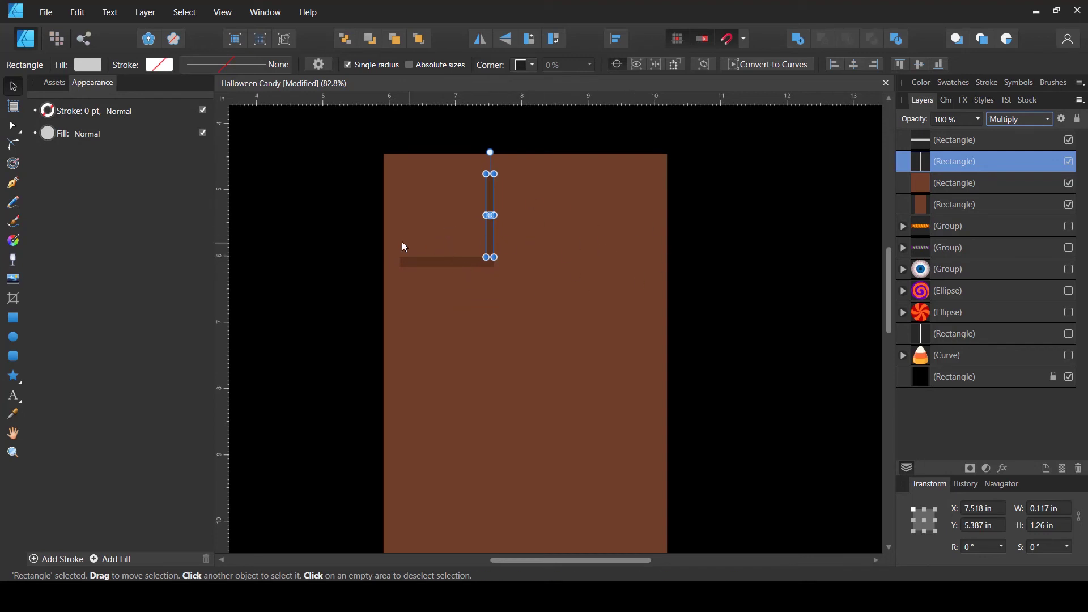
left_click(944, 179)
left_click(944, 155, "ctrl")
left_click(946, 139, "ctrl")
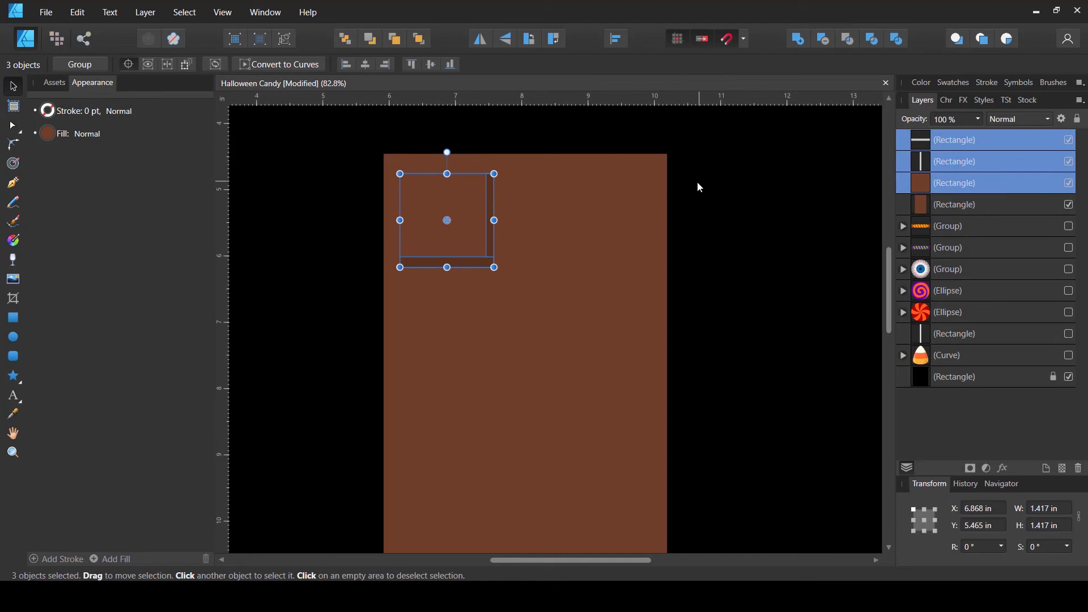
left_click(757, 157)
scroll(677, 193, "down", 1)
scroll(677, 195, "down", 2)
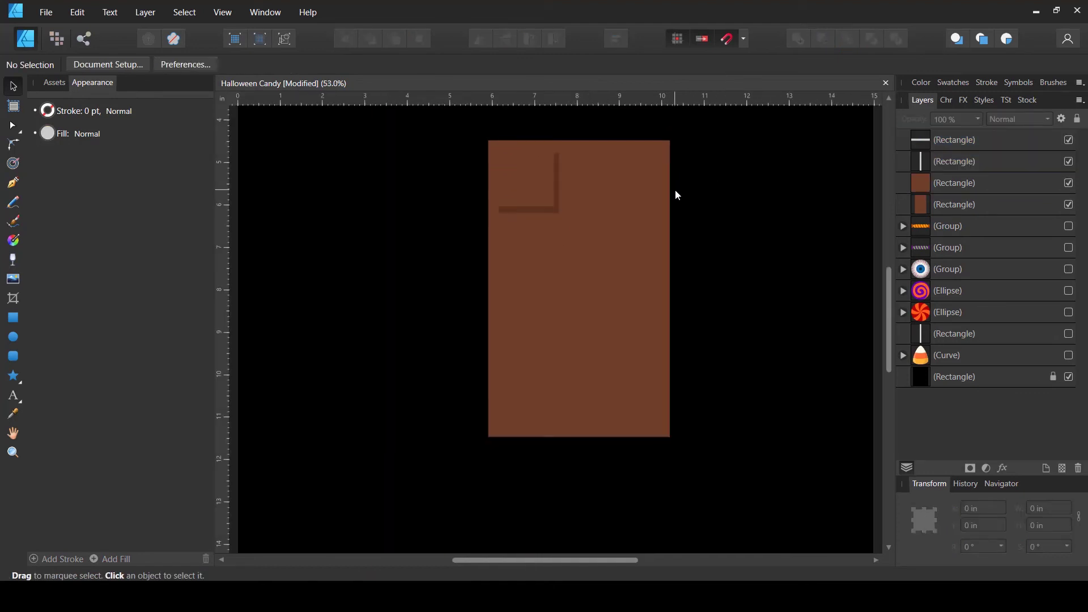
scroll(677, 195, "up", 1)
scroll(676, 195, "up", 1)
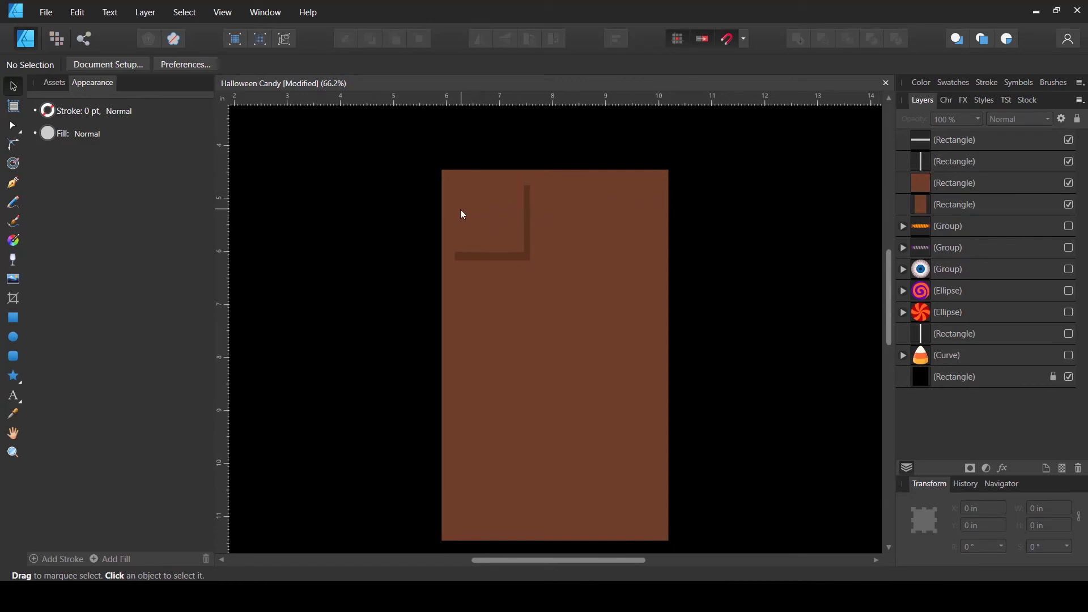
scroll(460, 216, "up", 3)
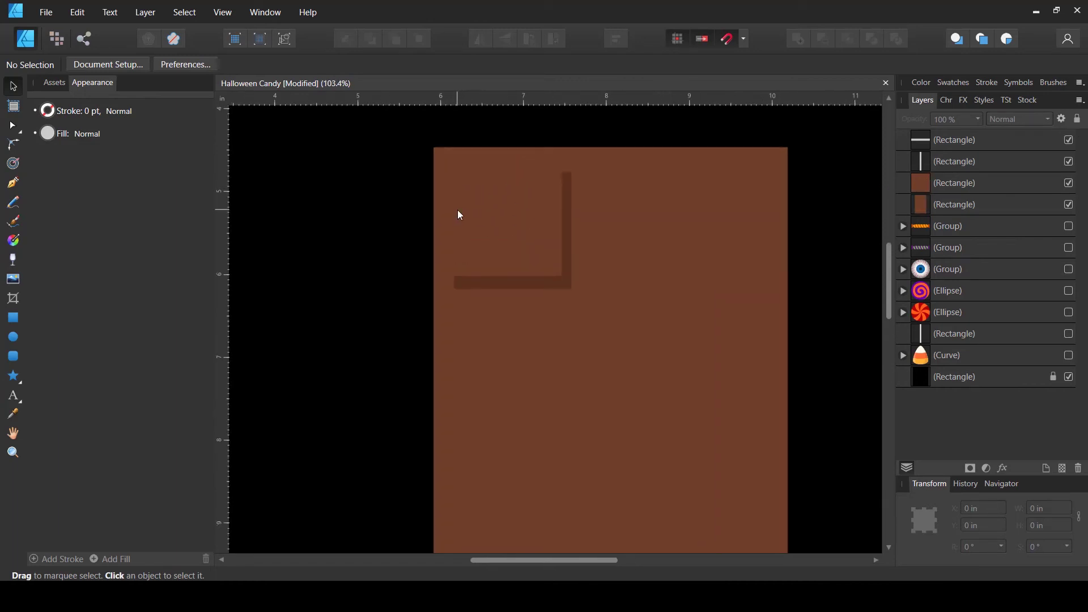
Copy the right-edge shading strip to the small square's left edge, level with the original
left_click(934, 163)
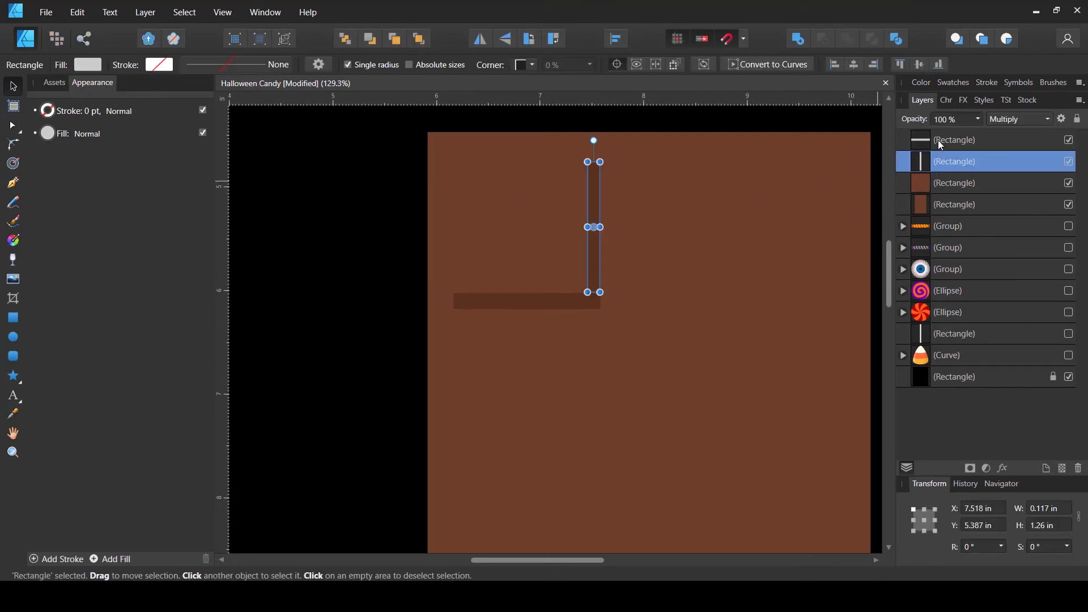
left_click(941, 143, "shift")
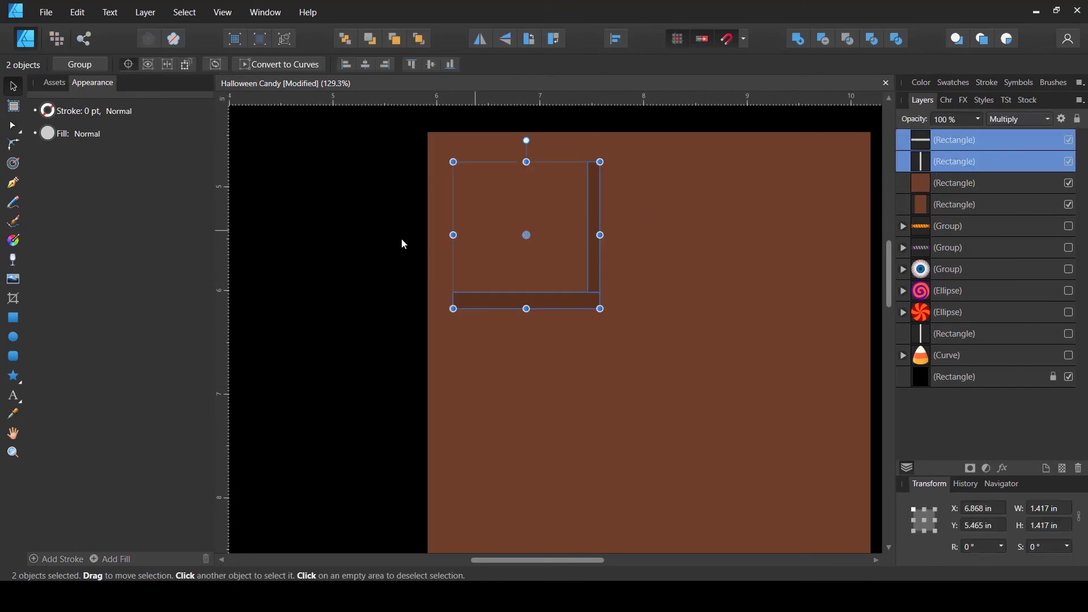
left_click(631, 224)
left_click(595, 227)
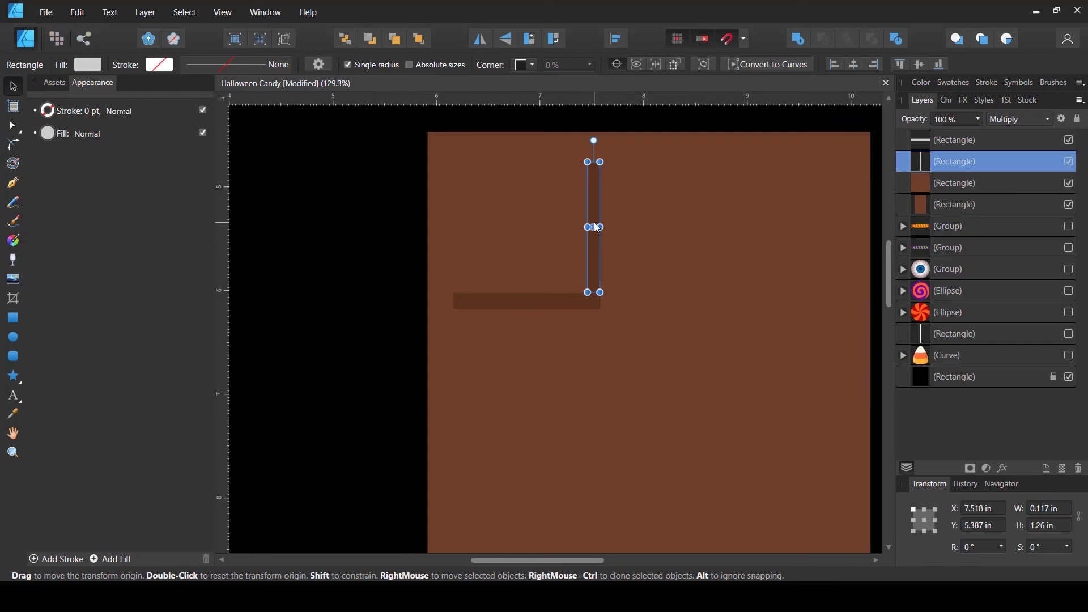
left_click_drag(598, 227, 461, 209)
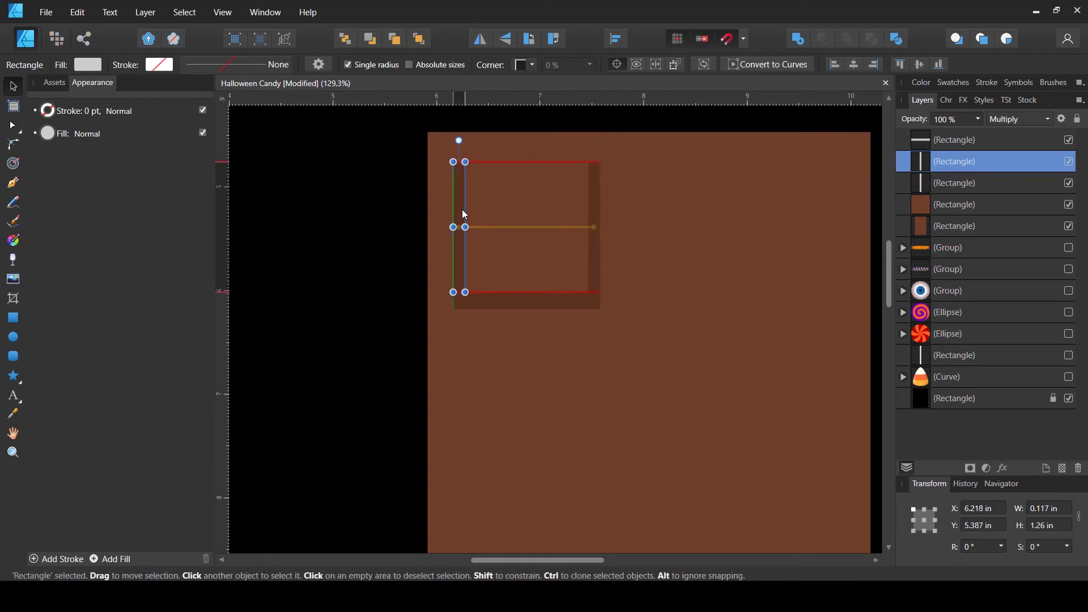
Copy the bottom shading strip to the small square's top edge and narrow it to about 1.18 in, fitting between the two side strips
left_click(553, 299)
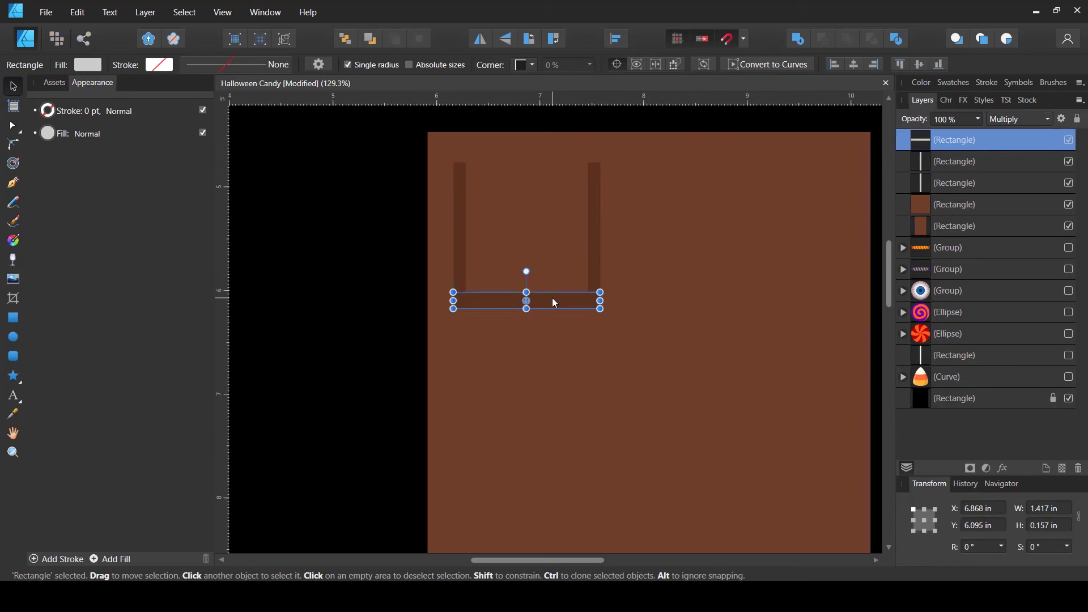
left_click_drag(553, 298, 555, 170)
scroll(465, 170, "up", 4)
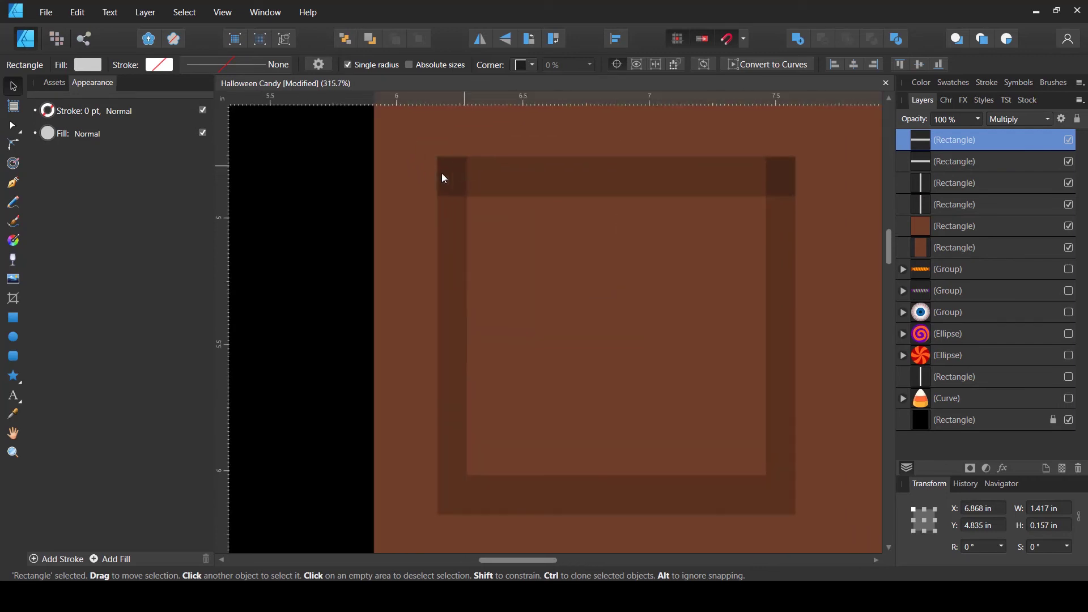
left_click_drag(438, 177, 467, 177)
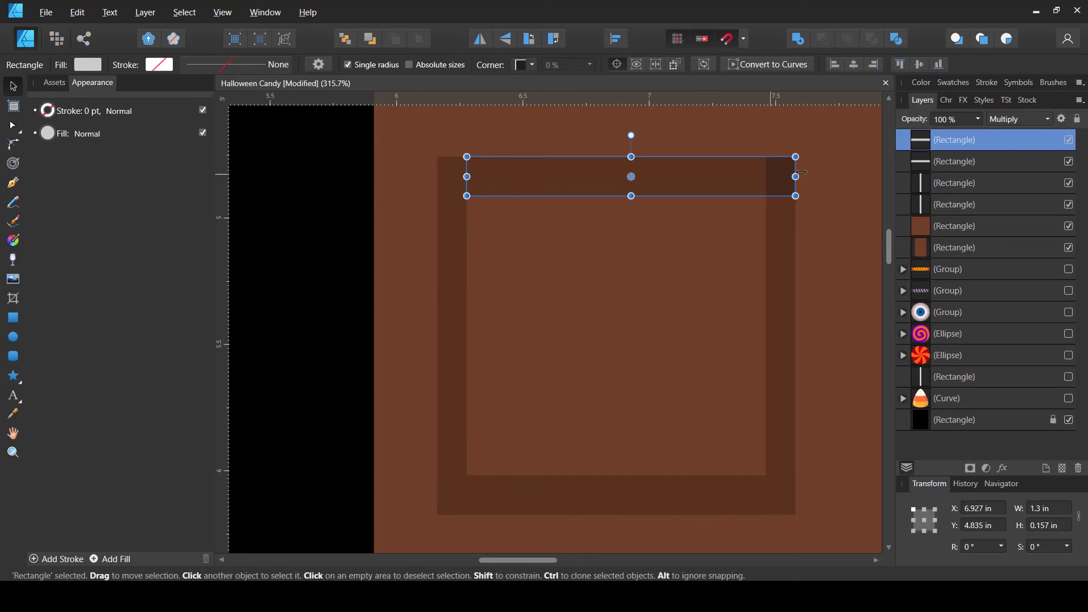
left_click_drag(800, 173, 766, 174)
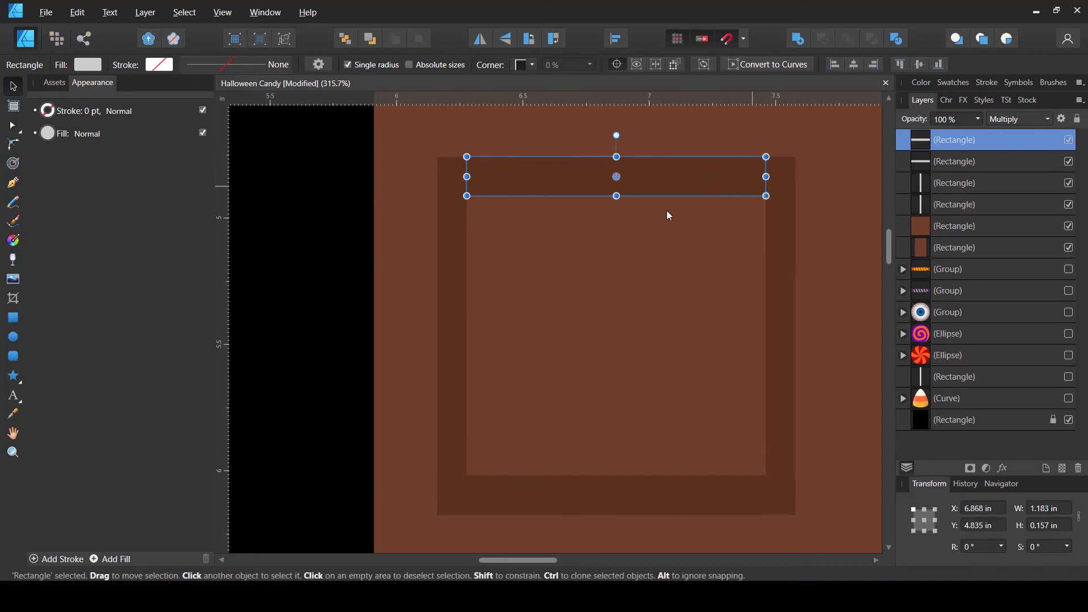
Set the blend mode of the square's top and left strips to Screen
scroll(603, 215, "down", 5)
left_click(543, 257, "shift")
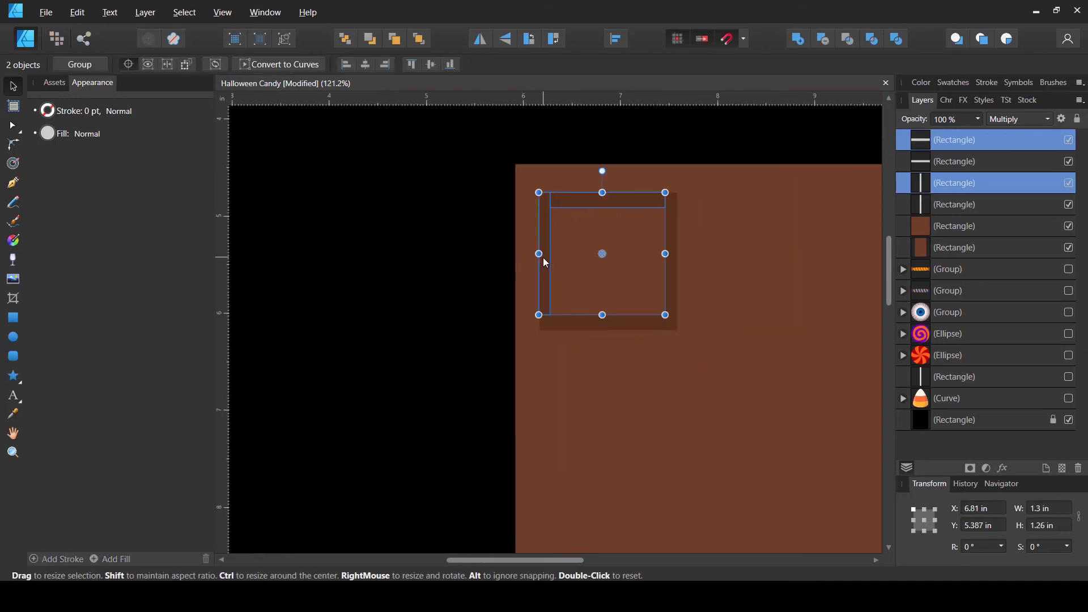
left_click(1029, 122)
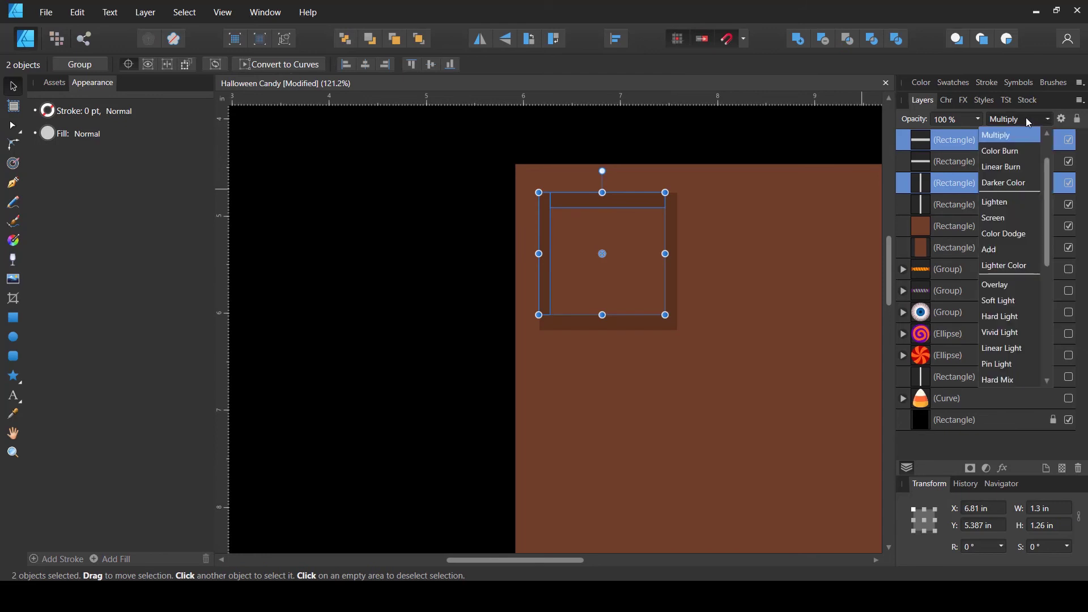
left_click(1009, 219)
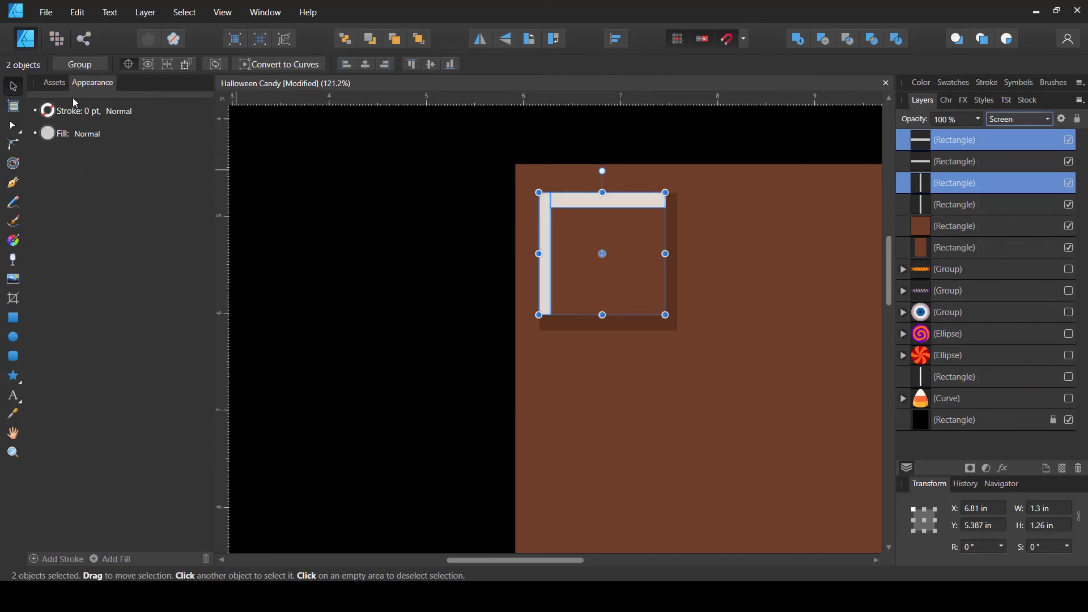
Fill the top and left strips with a near-black gray swatch for a subtle highlight
left_click(48, 134)
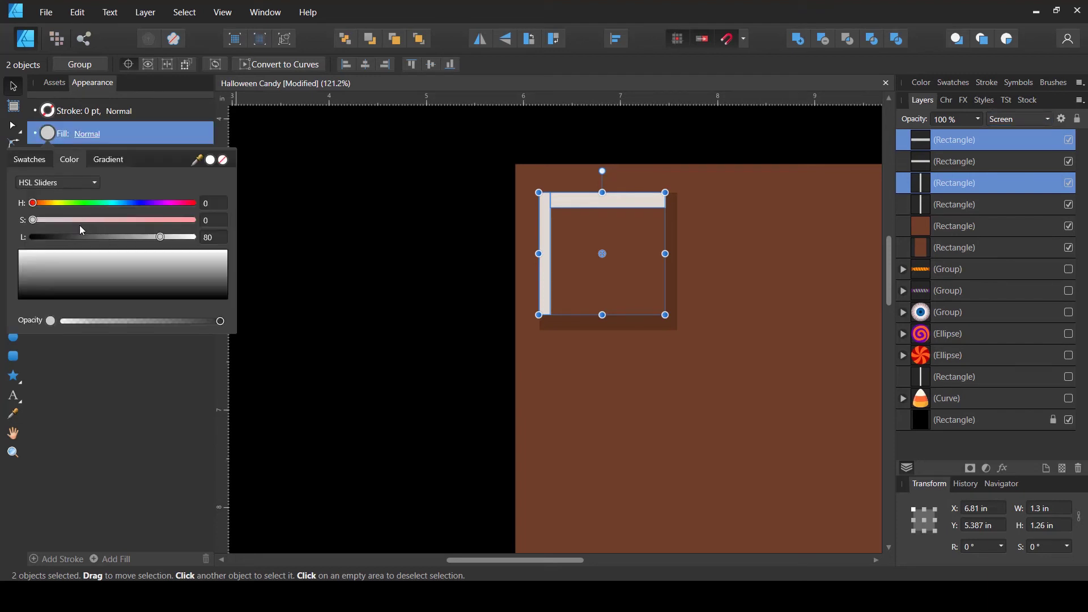
left_click(27, 160)
left_click(59, 220)
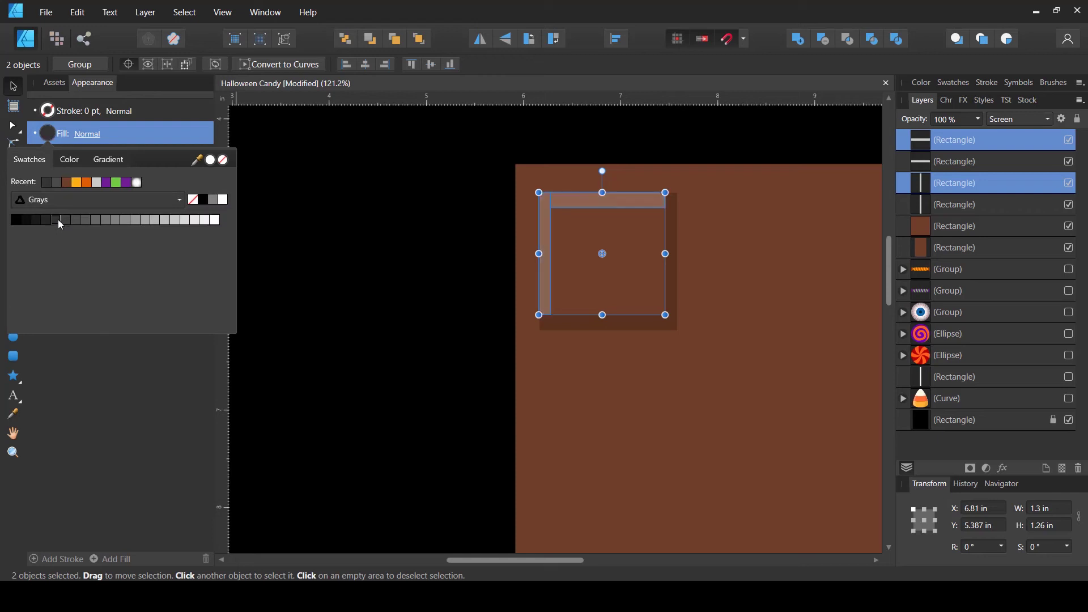
left_click(40, 220)
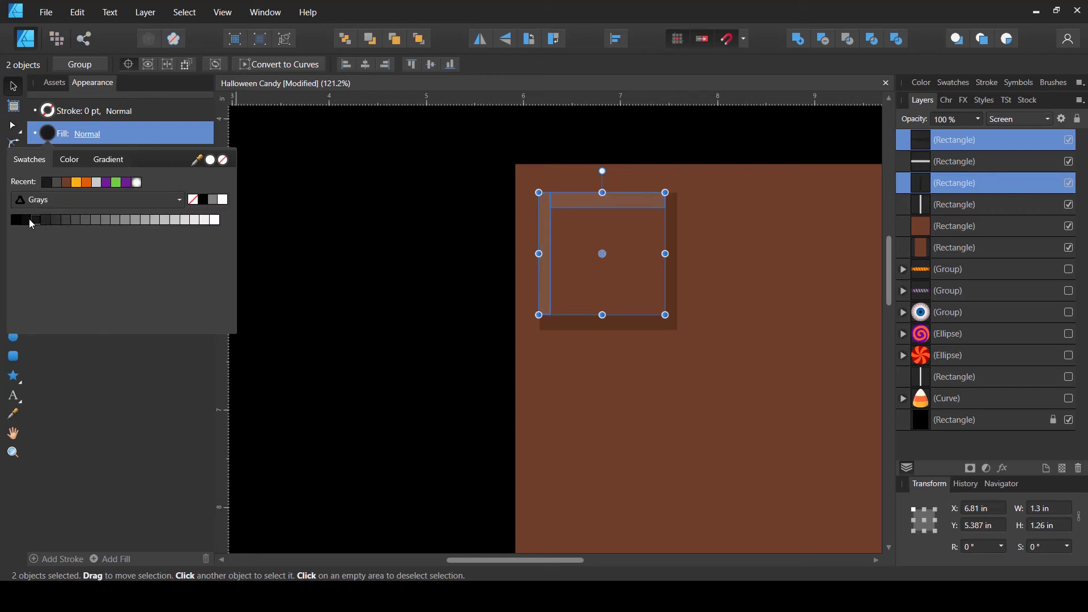
left_click(29, 220)
left_click(559, 134)
scroll(400, 165, "down", 3)
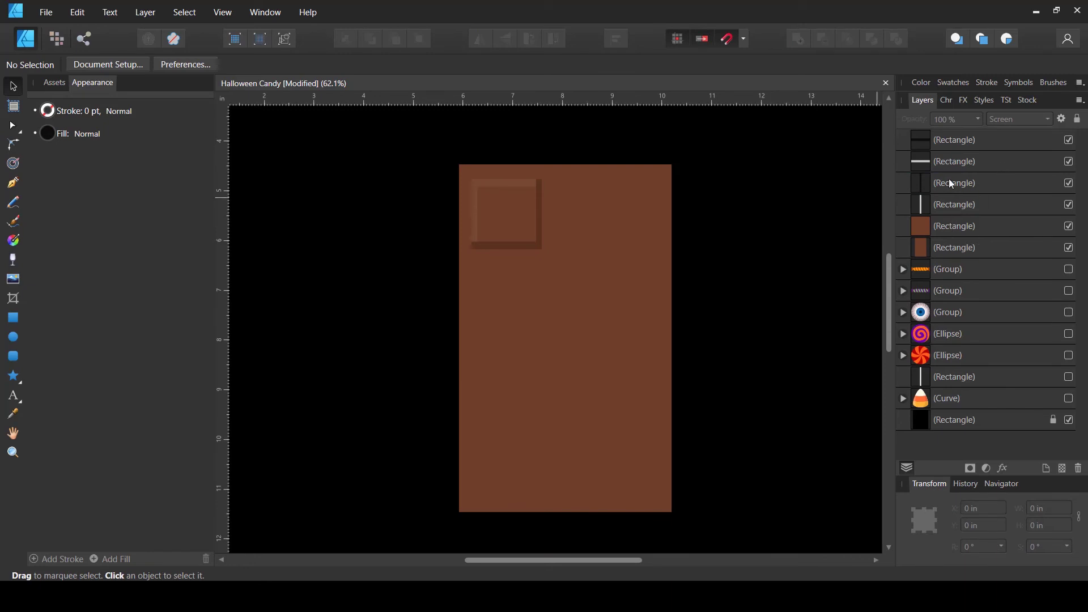
Group the small square with its four edge strips and place a duplicate beside it, level with the original
left_click(958, 226)
left_click(954, 145, "shift")
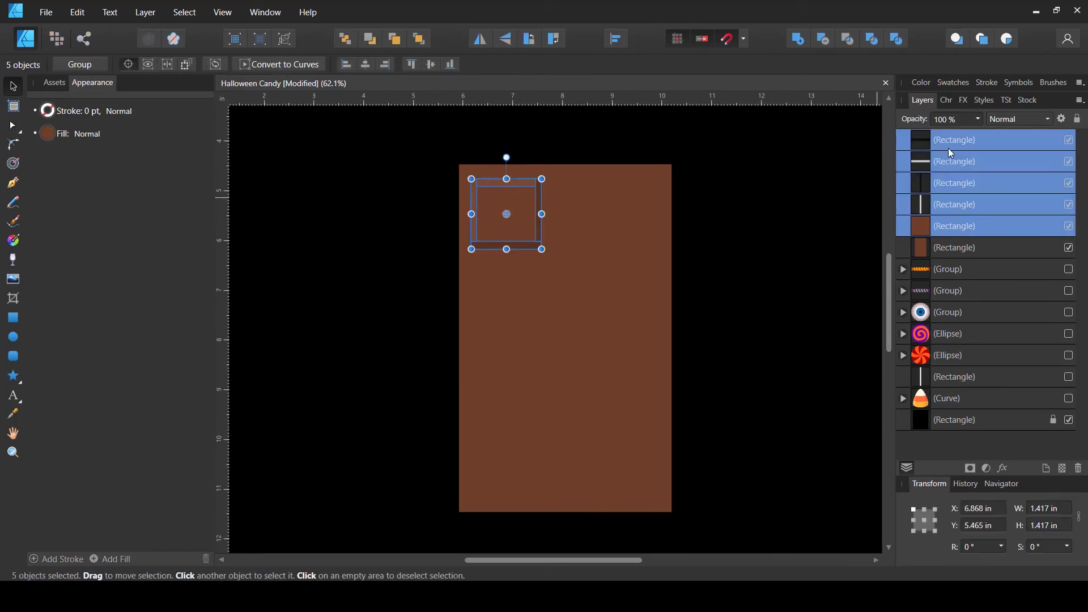
key("ctrl+g")
scroll(534, 230, "up", 1)
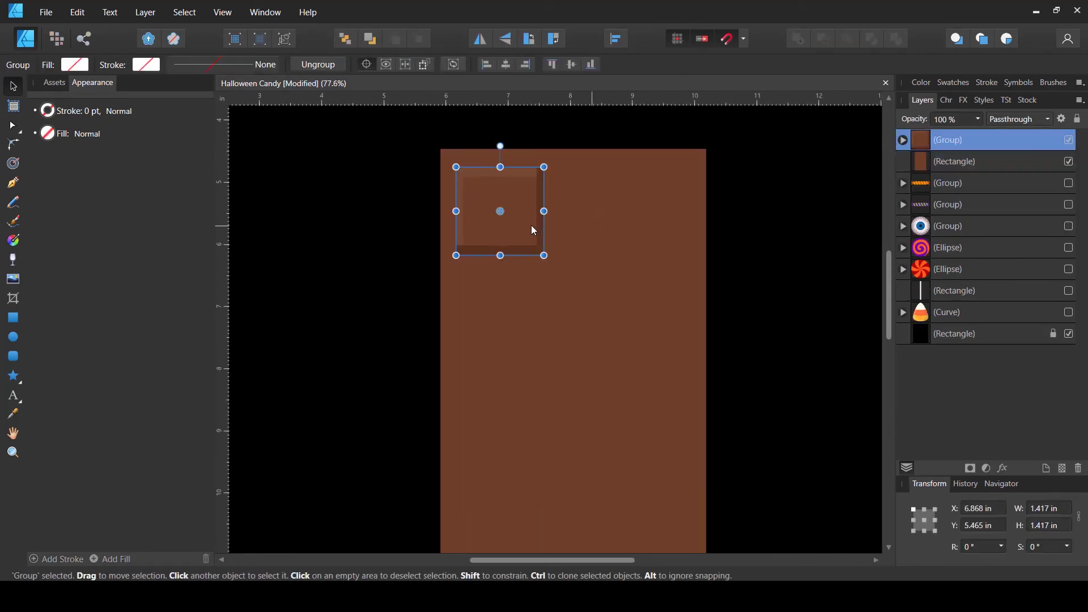
key("ctrl+j")
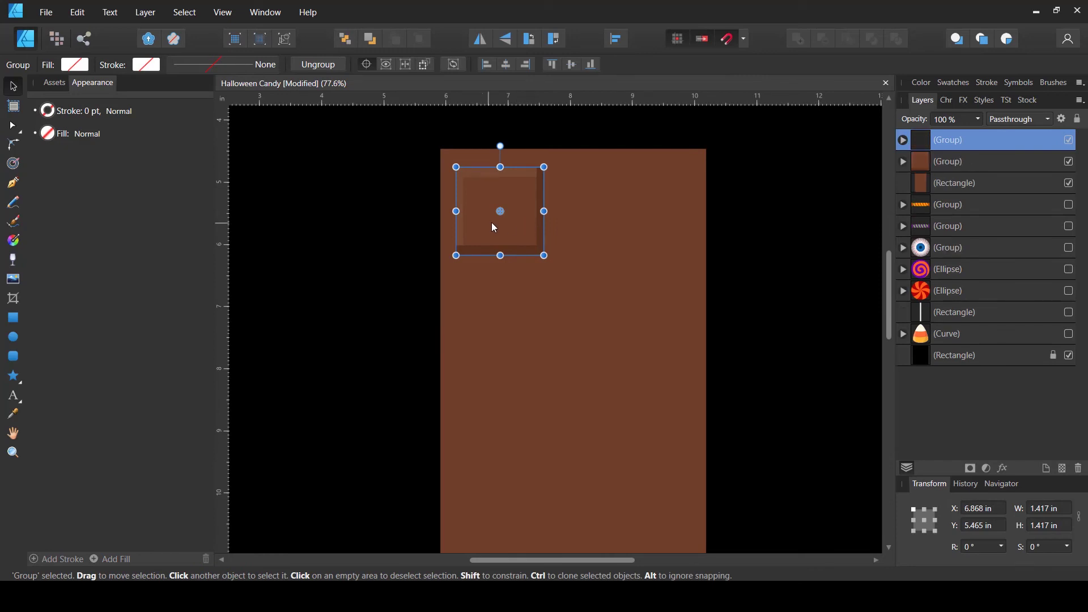
left_click_drag(494, 227, 591, 217)
Widen the pair of chocolate segments to about 3.94 in overall and copy it directly below as a second row
left_click(931, 162)
left_click(963, 226, "shift")
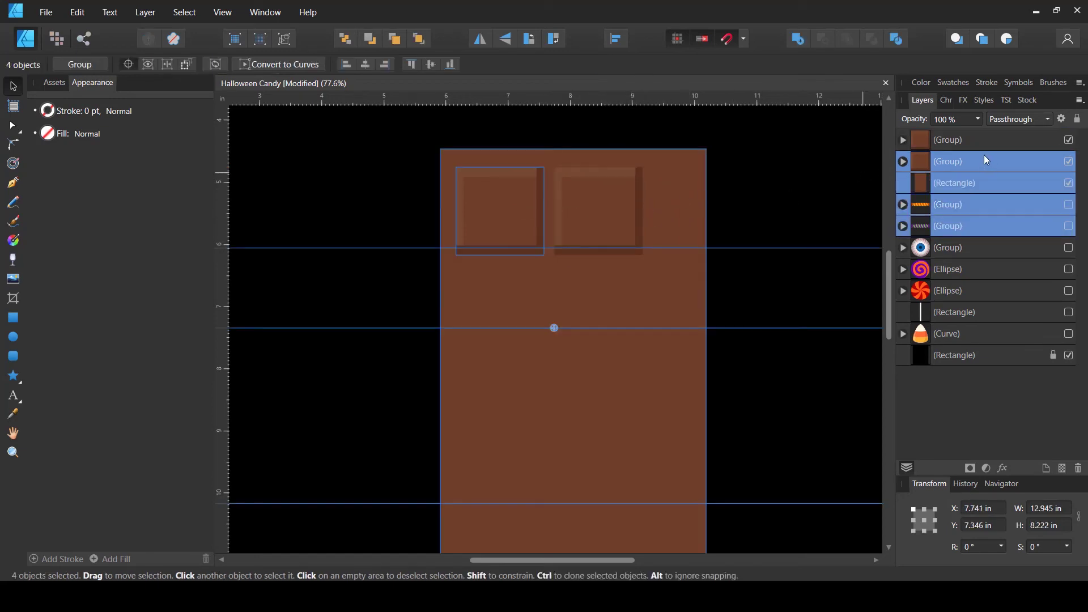
left_click(954, 147)
left_click(936, 161, "shift")
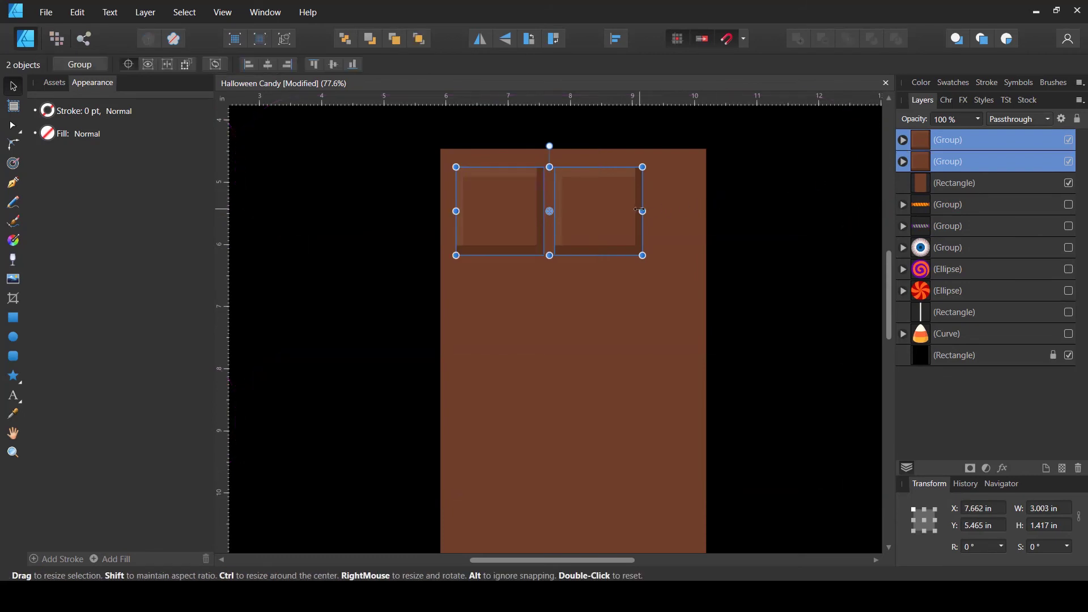
mouse_move(641, 211)
left_mouse_down()
mouse_move(702, 214)
mouse_move(650, 221)
mouse_move(641, 284)
left_mouse_up()
scroll(663, 216, "down", 3)
scroll(658, 217, "up", 2)
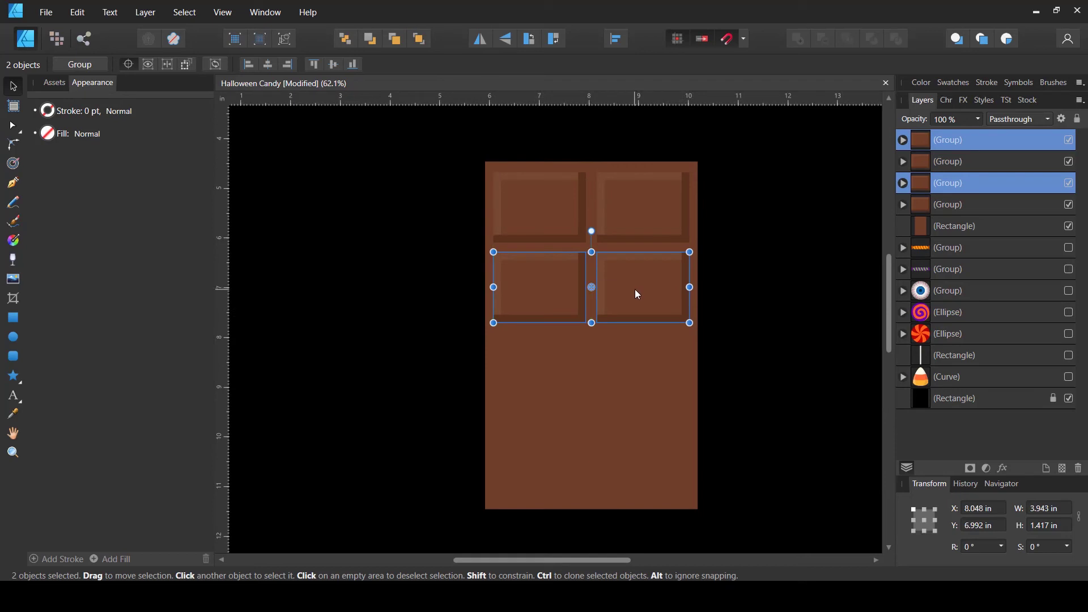
Repeat the row duplication twice more down the bar to make four rows of segments
key("ctrl+j")
key("ctrl+j")
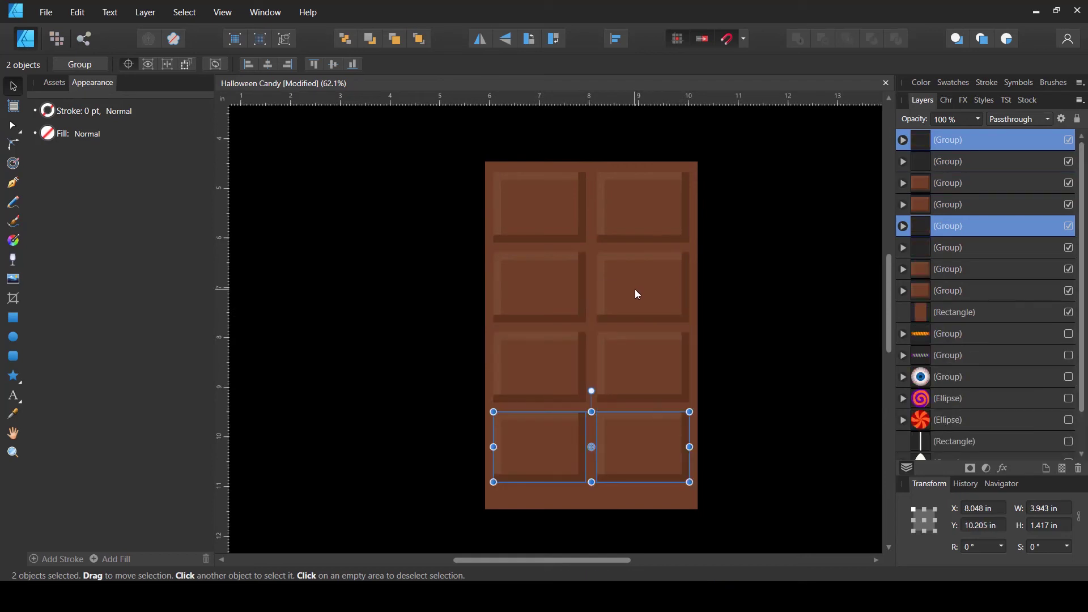
scroll(620, 267, "down", 2)
left_click(719, 221)
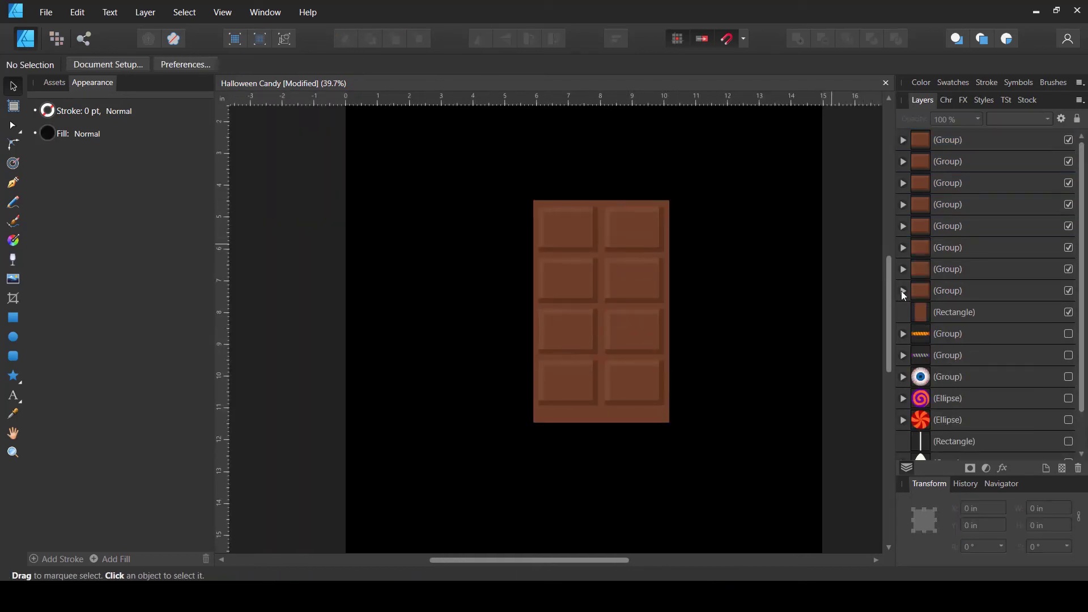
Shorten the brown base rectangle from its bottom edge to about 6.71 in high, leaving a narrow margin below the last row
left_click(959, 321)
scroll(599, 437, "up", 3)
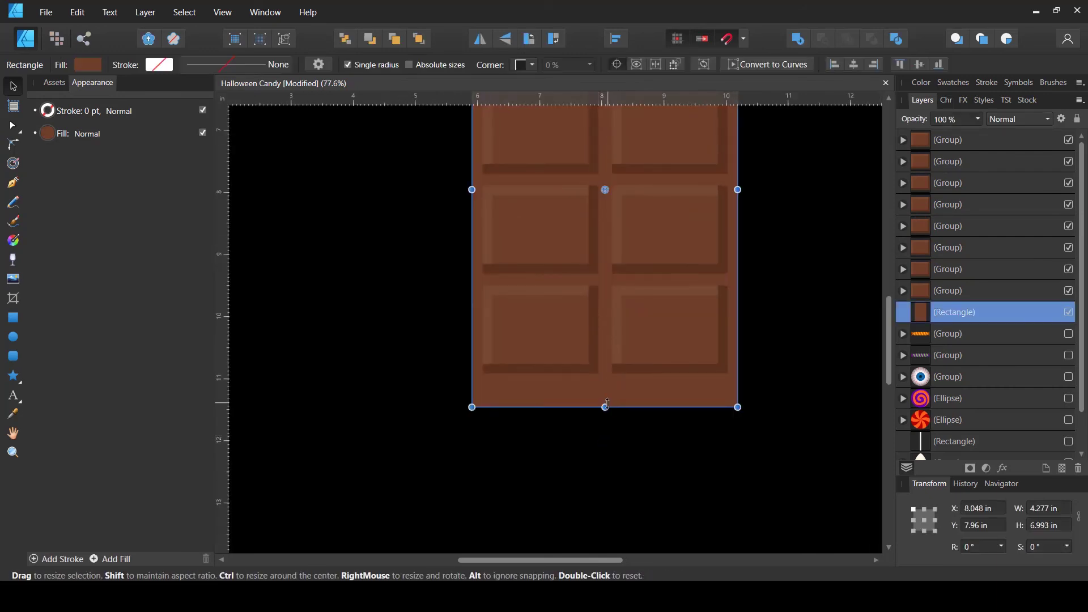
left_click_drag(607, 399, 609, 389)
scroll(772, 311, "down", 2)
left_click(774, 305)
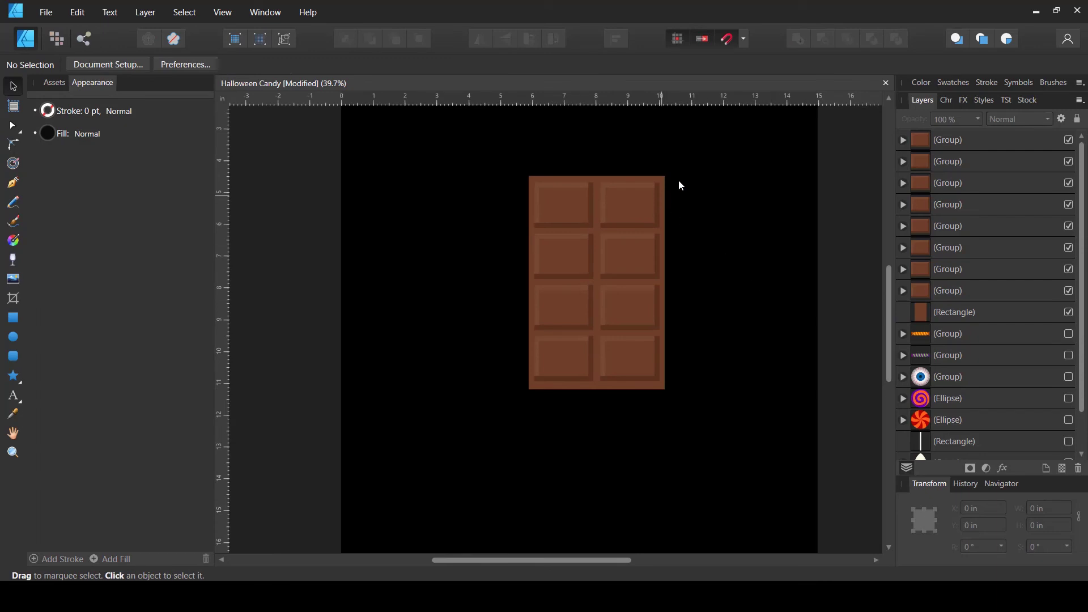
Group the base rectangle and all eight segments into one chocolate bar
left_click_drag(755, 136, 438, 429)
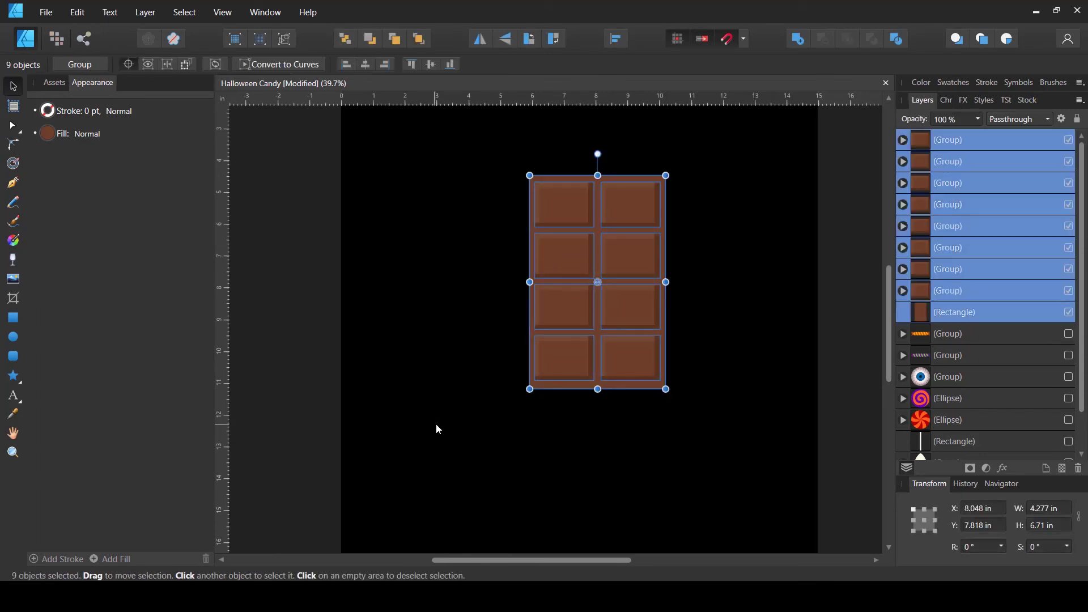
key("ctrl+g")
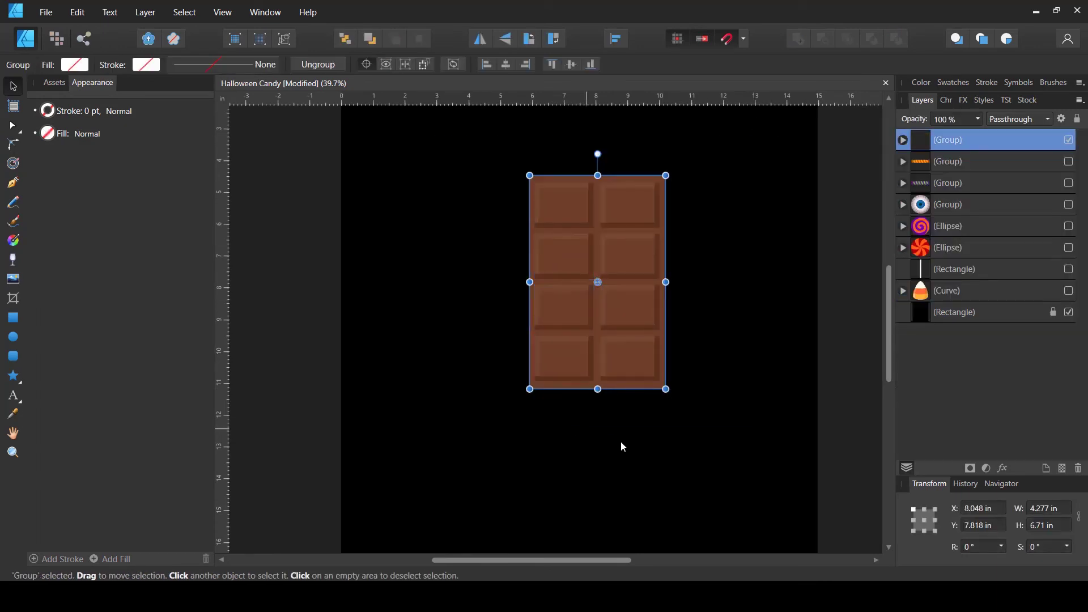
left_click(623, 443)
Start a wrapper outline with the Pen tool beside the bar's second row, running down its left side to a corner below the bar
left_click_drag(750, 340, 685, 351)
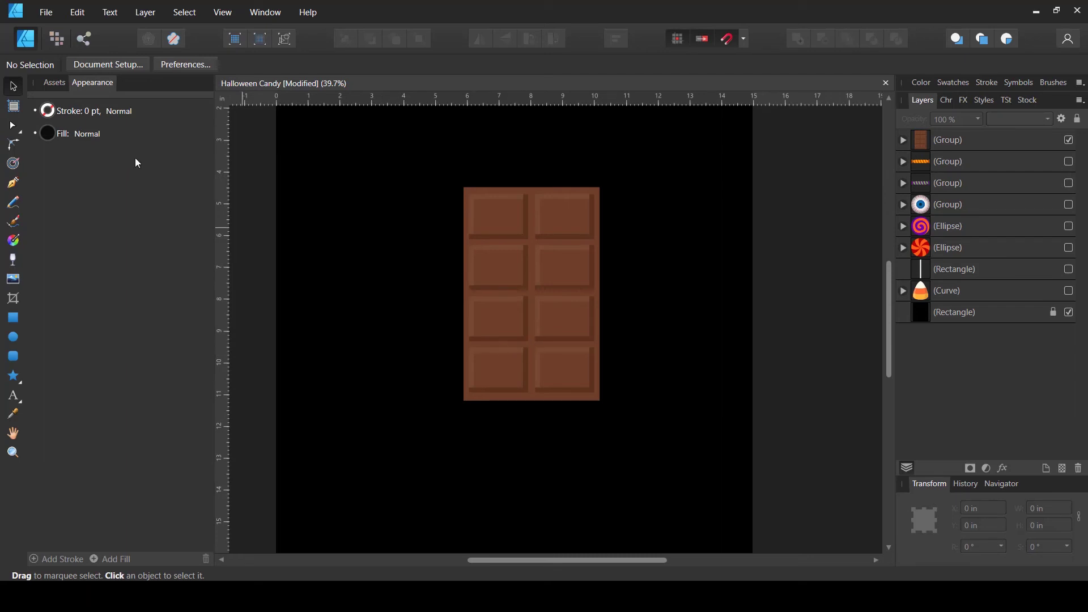
left_click(12, 182)
left_click_drag(457, 254, 460, 290)
left_click_drag(458, 411, 454, 387)
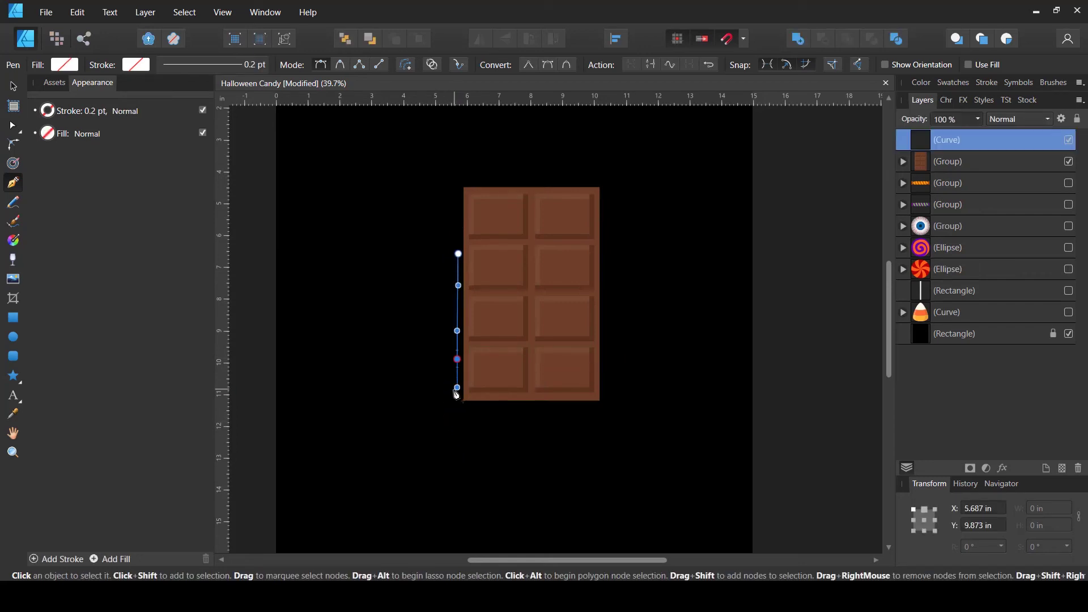
scroll(453, 387, "up", 2)
scroll(479, 309, "down", 1)
scroll(479, 309, "right", 1)
left_click_drag(373, 375, 376, 396)
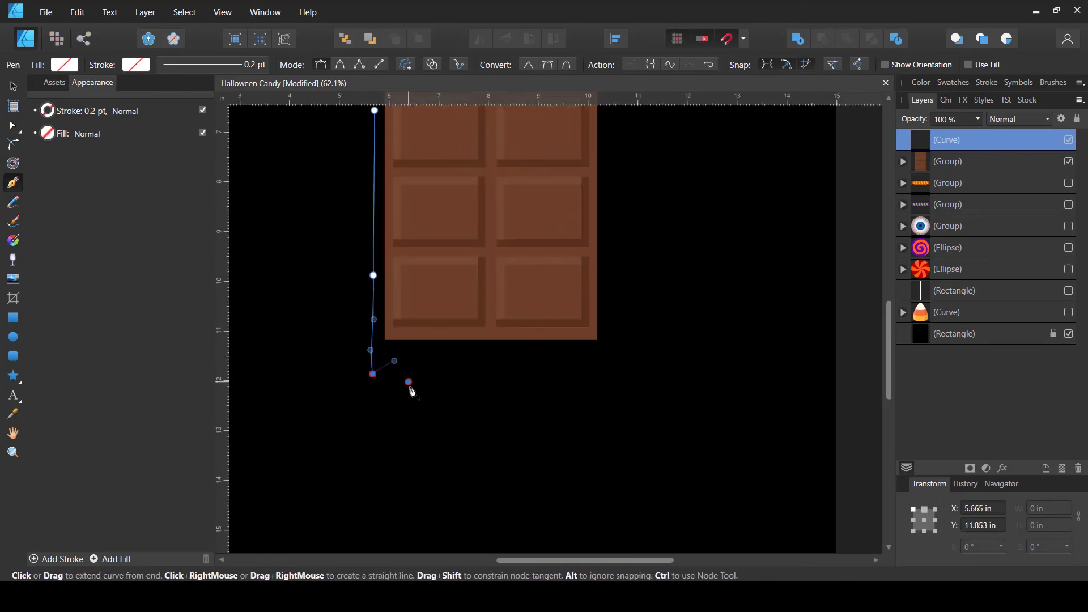
Continue the wrapper outline with a scalloped edge below the bar and up its right side to between the second and third rows
left_click(408, 382)
left_click_drag(448, 378, 606, 376)
left_click_drag(610, 337, 606, 365)
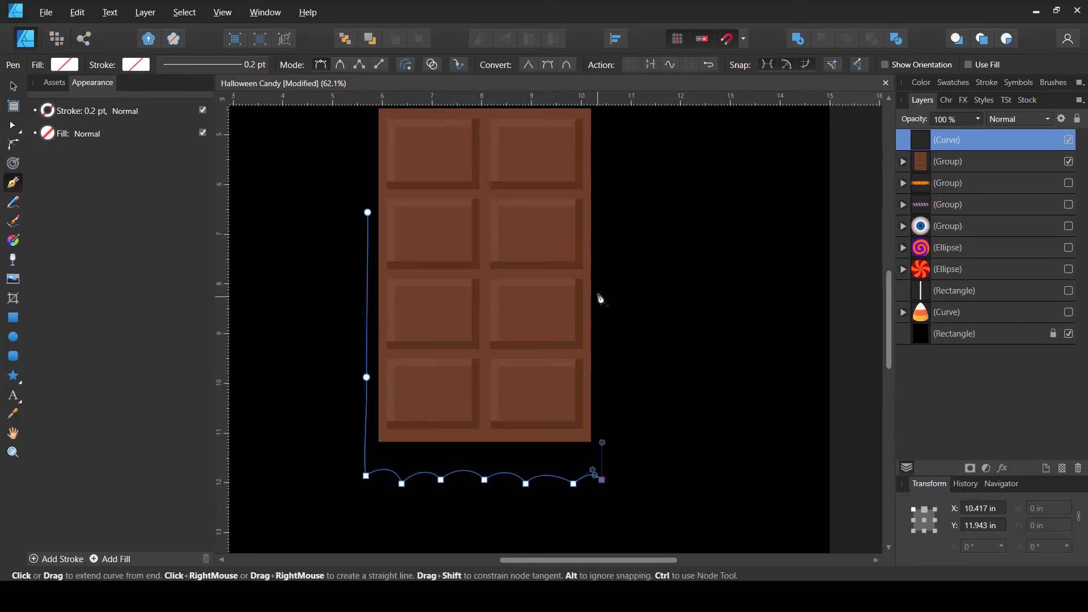
left_click_drag(602, 272, 601, 296)
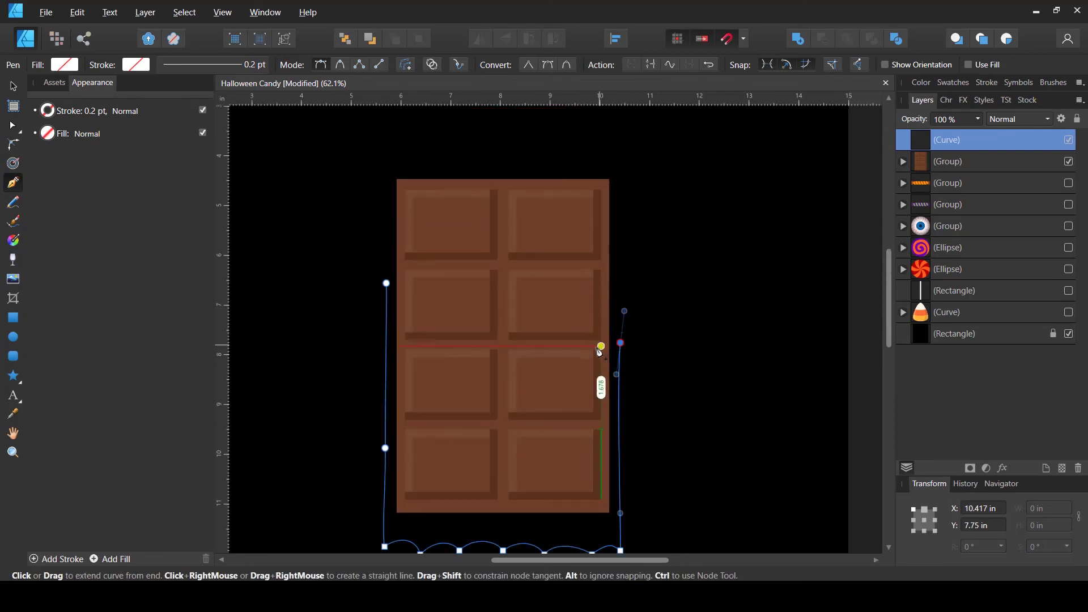
Draw a jagged torn edge across the bar's second row and close the wrapper outline, about 4.77 in wide and 5.45 in high
left_click_drag(620, 344, 539, 348)
left_click(538, 343)
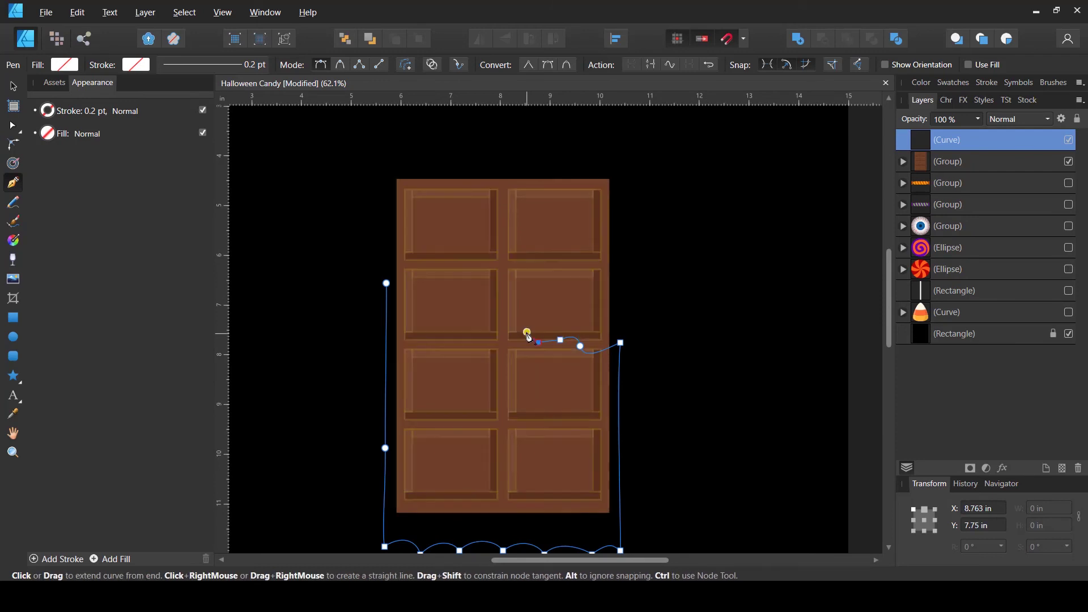
left_click(527, 328)
left_click(508, 339)
left_click_drag(489, 316, 476, 320)
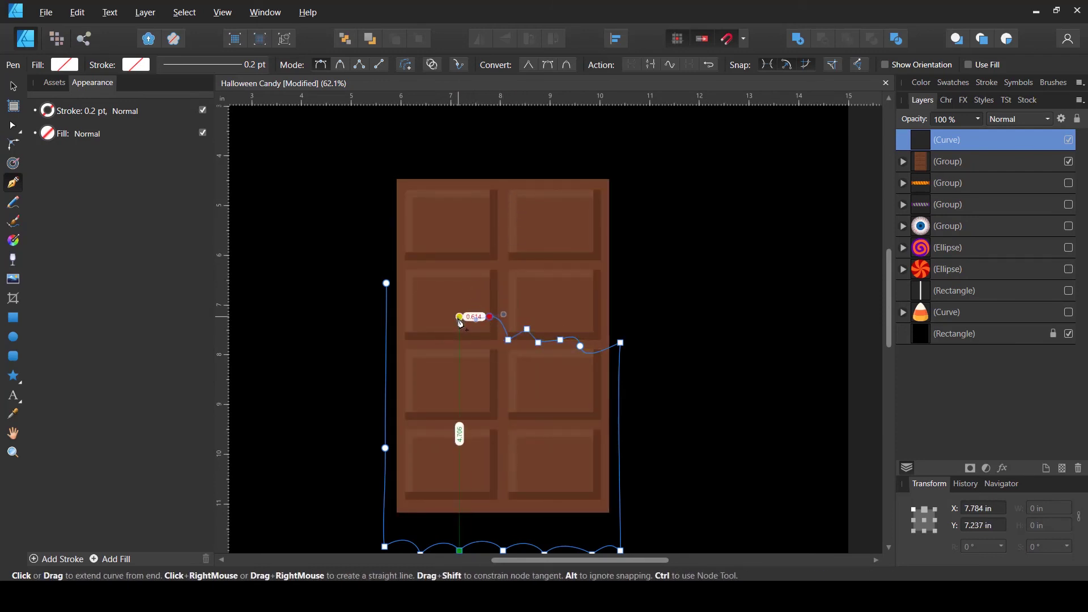
left_click(488, 328)
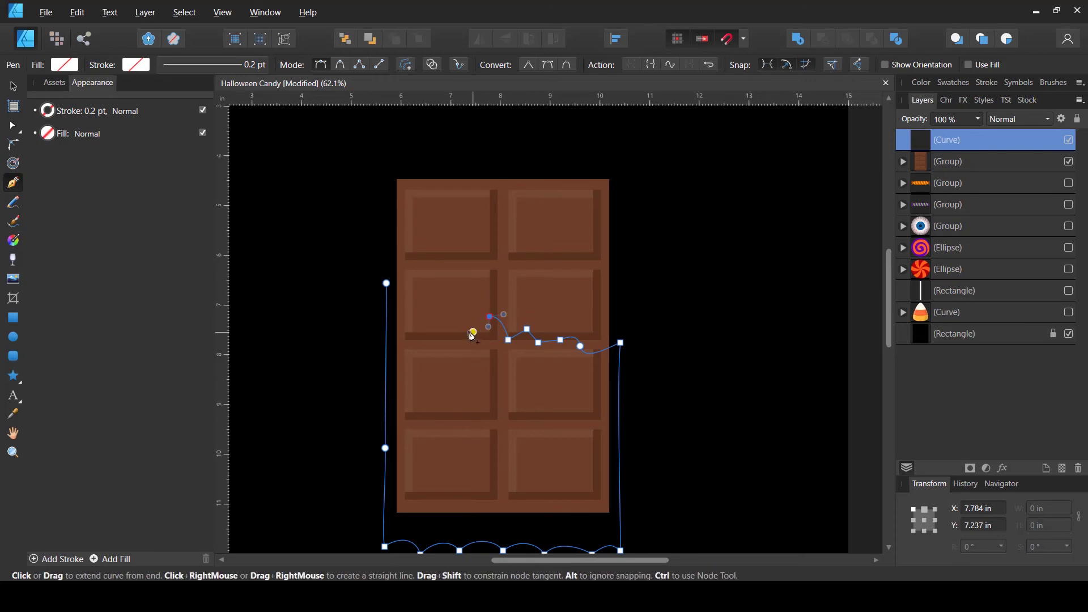
left_click_drag(468, 328, 469, 339)
left_click(446, 312)
left_click(420, 313)
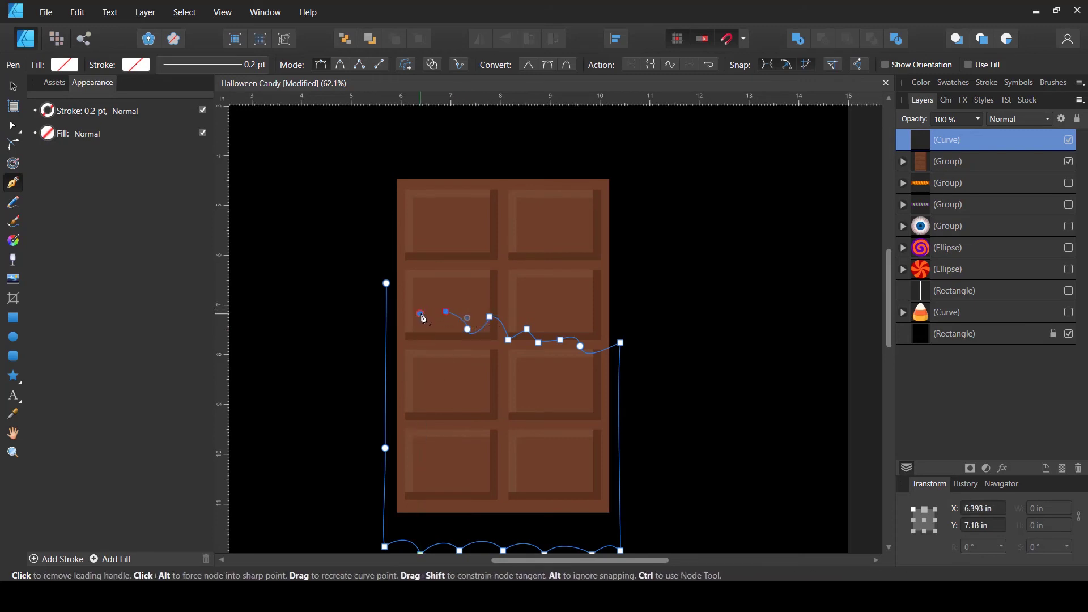
left_click(413, 291)
left_click_drag(387, 283, 375, 264)
Fill the closed wrapper shape with the recently used purple
scroll(462, 295, "down", 1)
key("v")
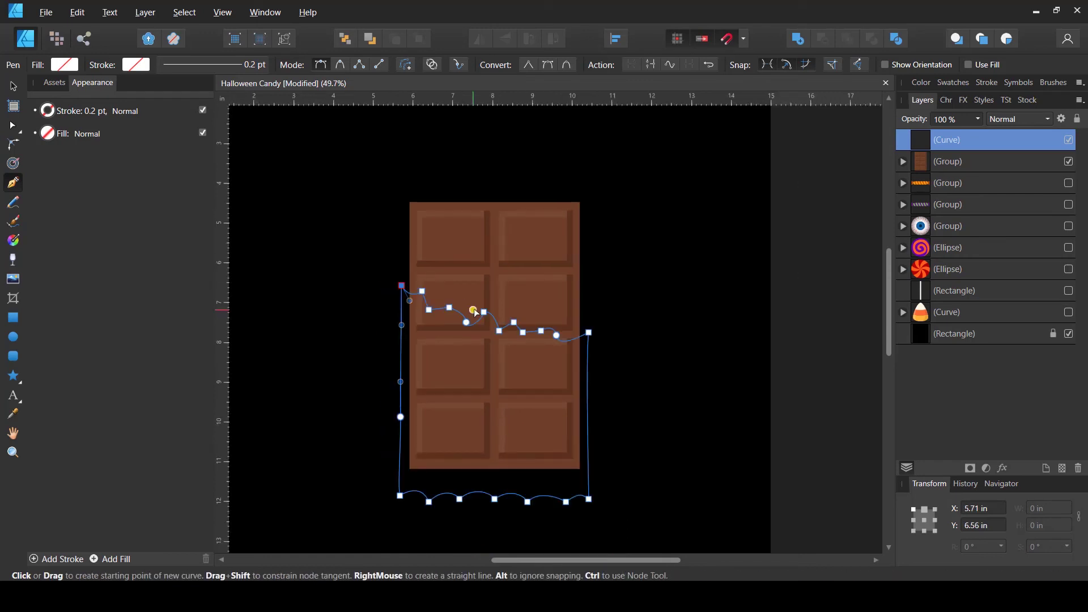
left_click(73, 67)
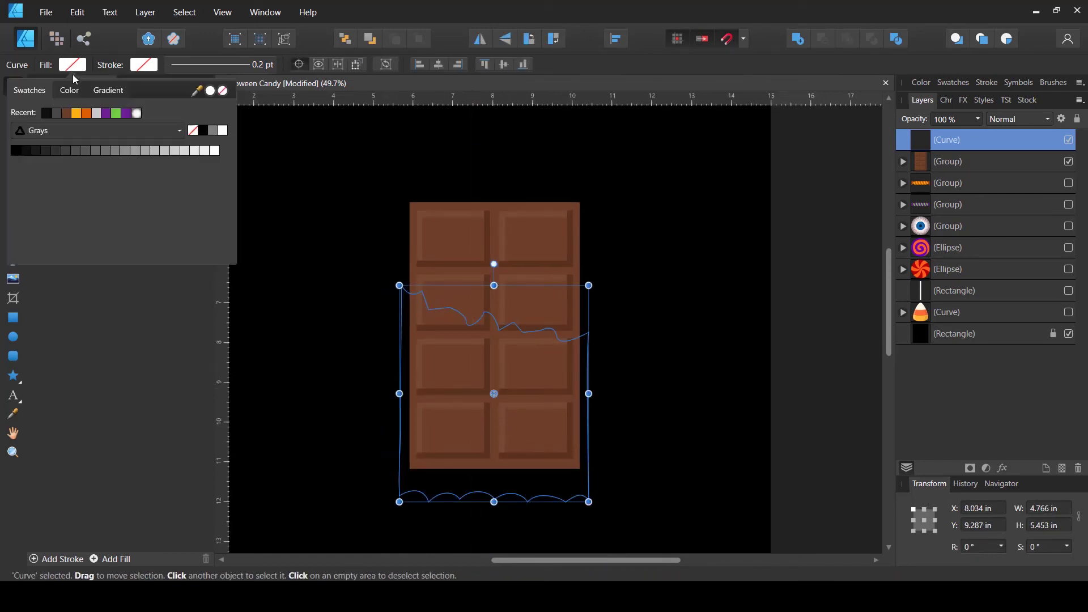
left_click(126, 114)
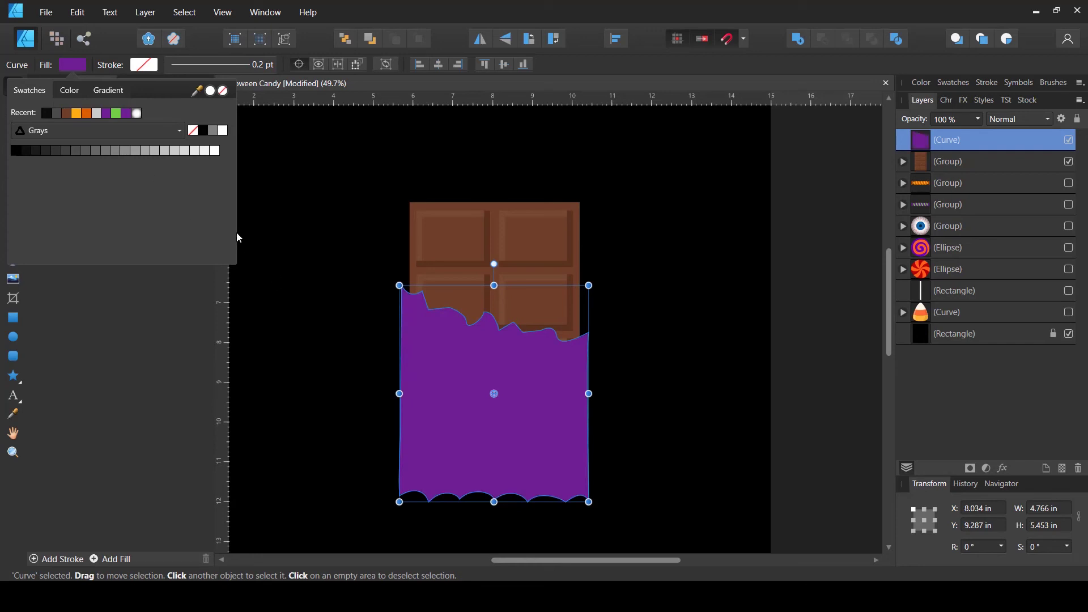
Darken the wrapper's purple fill to a lightness of 28 and deselect the wrapper
left_click(69, 91)
left_click_drag(86, 166, 77, 168)
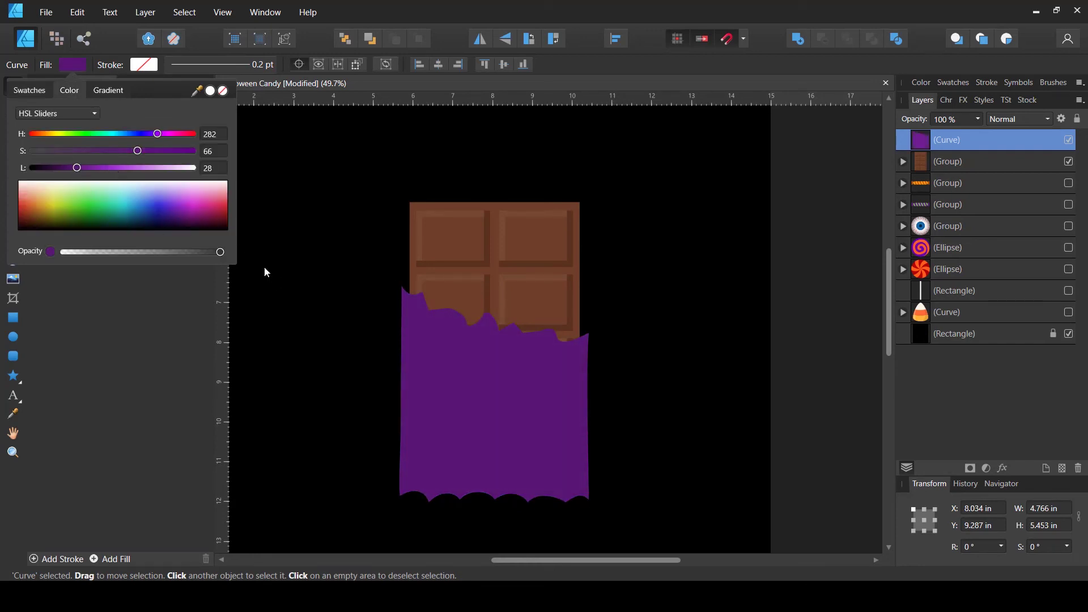
left_click(651, 338)
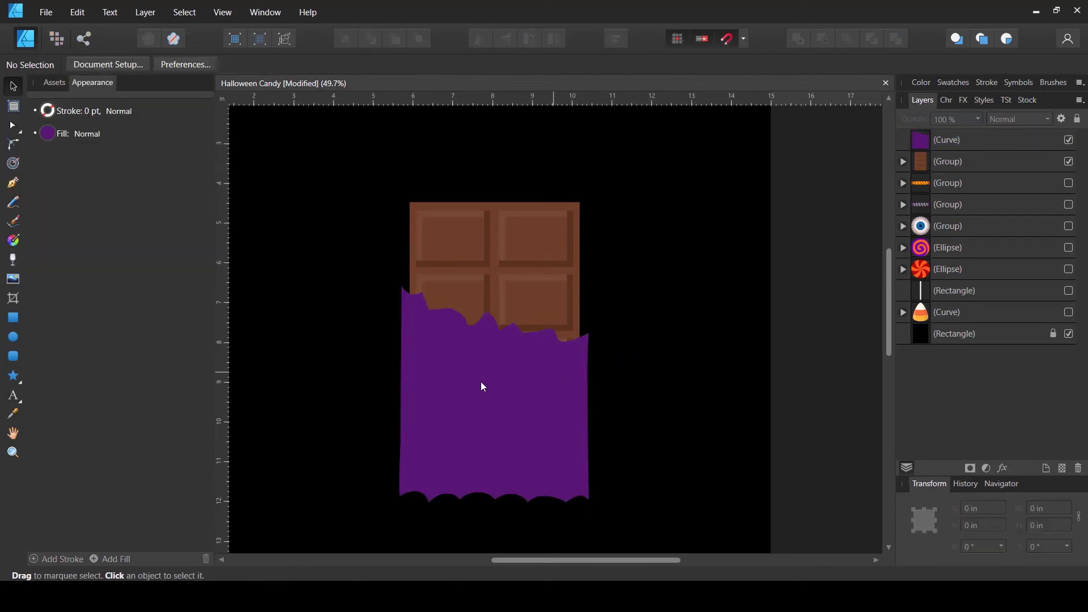
Draw a closed tall oval with the Pen tool over the wrapper's middle and nest it inside the wrapper curve
key("p")
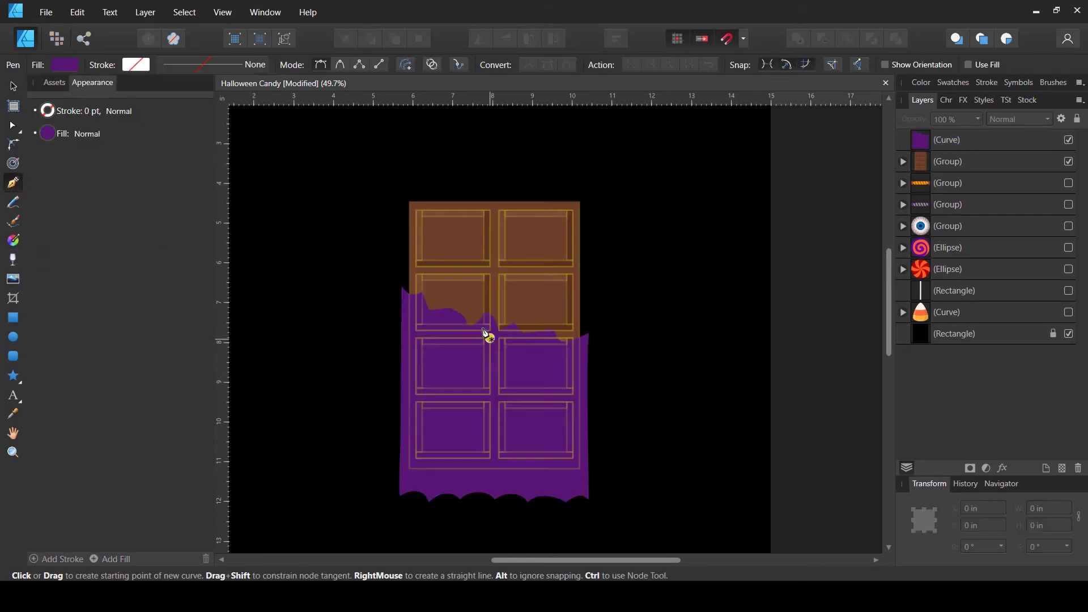
left_click_drag(449, 290, 445, 331)
left_click_drag(456, 435, 484, 460)
left_click_drag(541, 408, 558, 367)
left_click_drag(530, 280, 514, 262)
left_click(449, 291)
left_click_drag(953, 140, 939, 169)
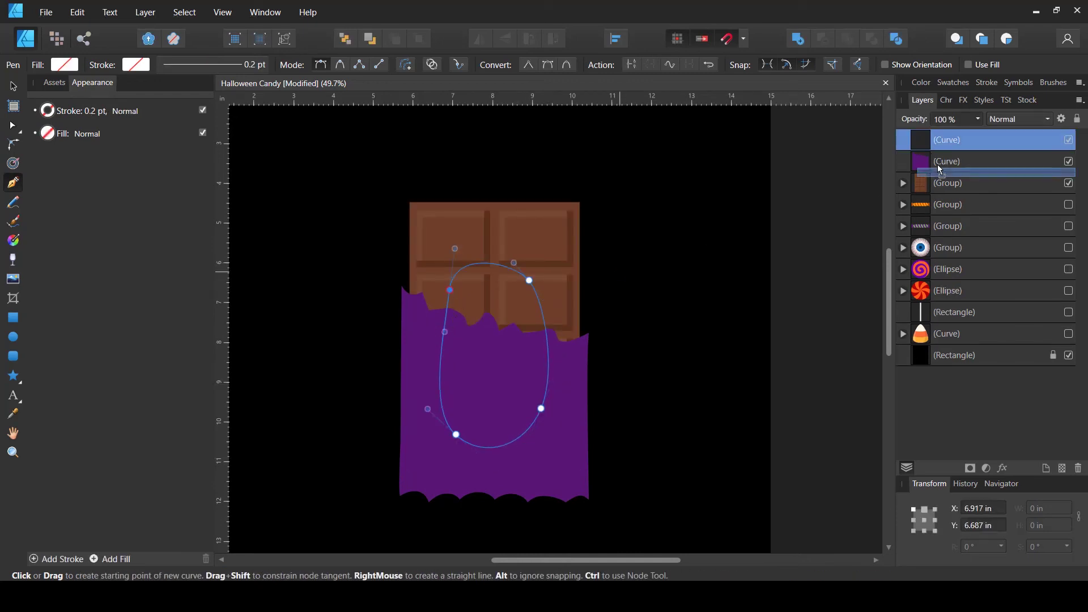
Fill the clipped oval with the recently used yellow-orange and deselect it
left_click(64, 65)
left_click(76, 113)
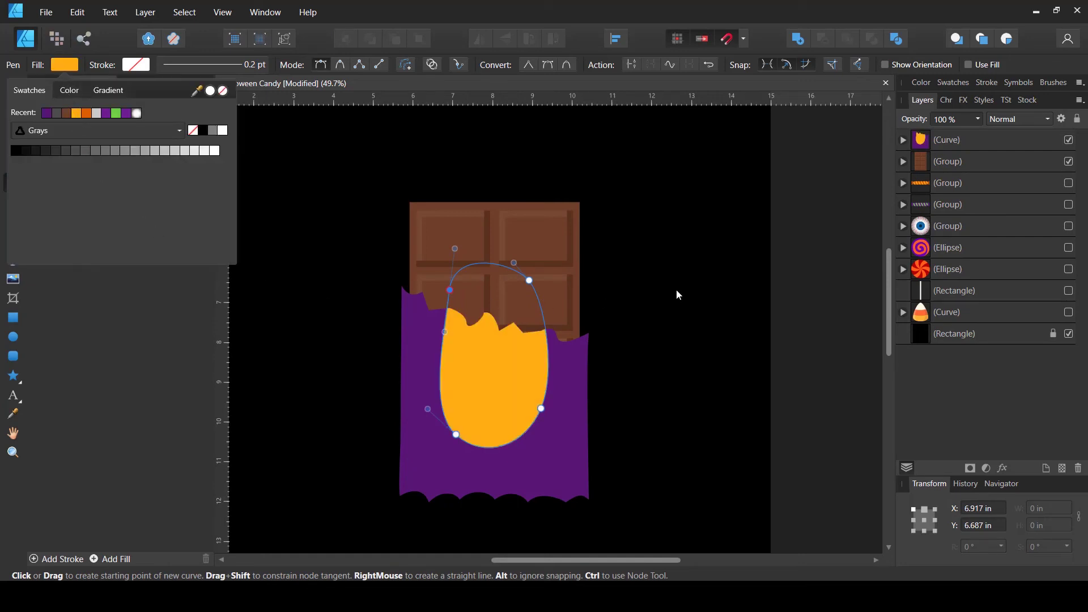
key("Escape")
key("Escape")
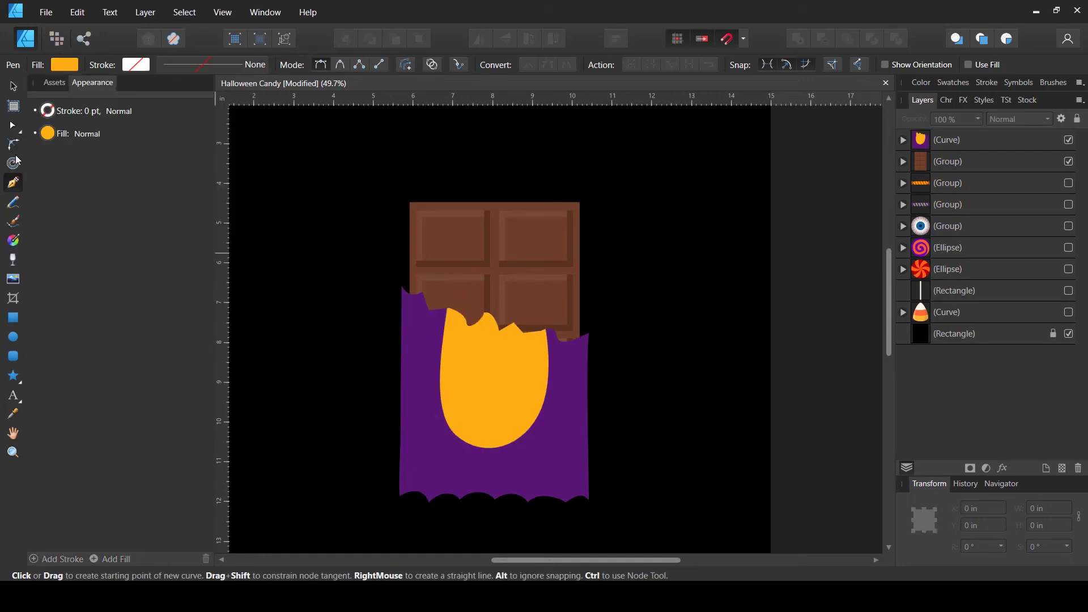
Draw a closed L-shaped shadow curve along the wrapper's right and bottom edges, about 7.07 in wide and 6.55 in high
left_click(580, 323)
left_click_drag(570, 466, 508, 477)
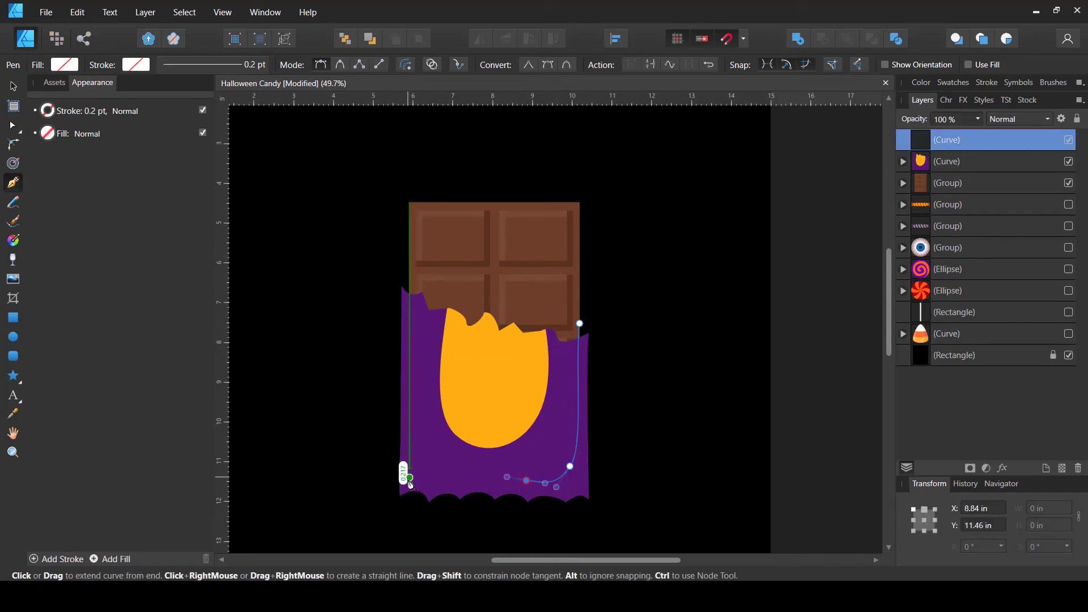
left_click_drag(397, 449, 391, 425)
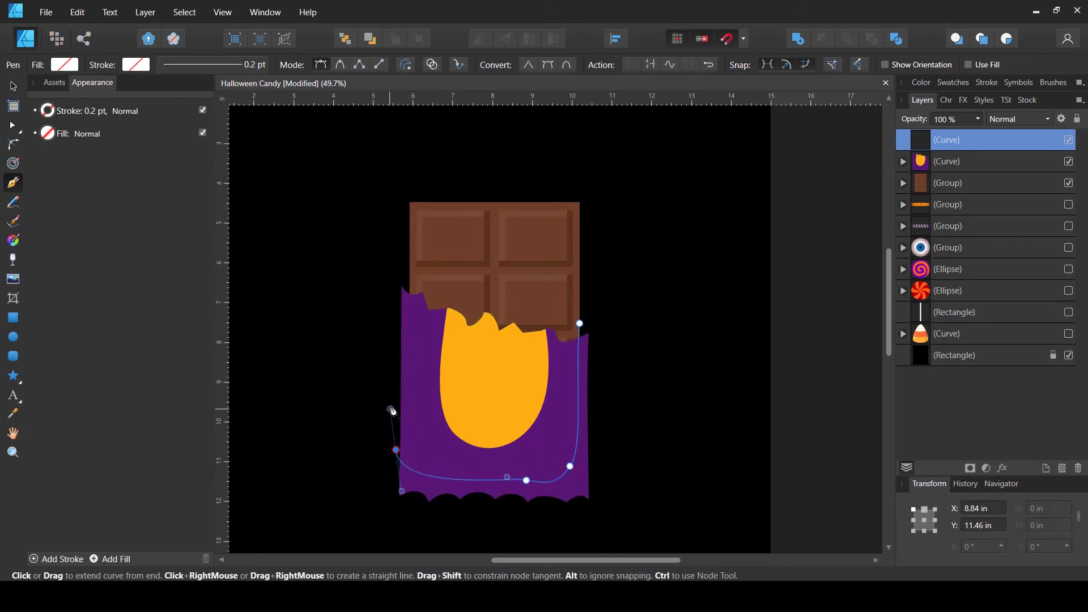
left_click_drag(396, 527, 426, 547)
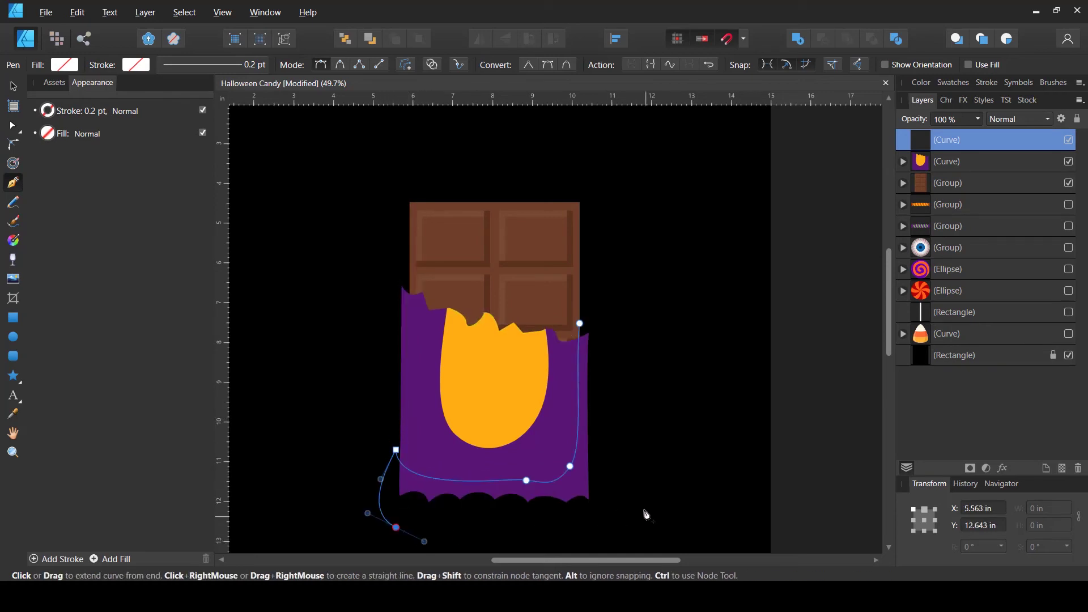
left_click_drag(646, 508, 668, 416)
left_click(658, 303)
left_click(581, 326)
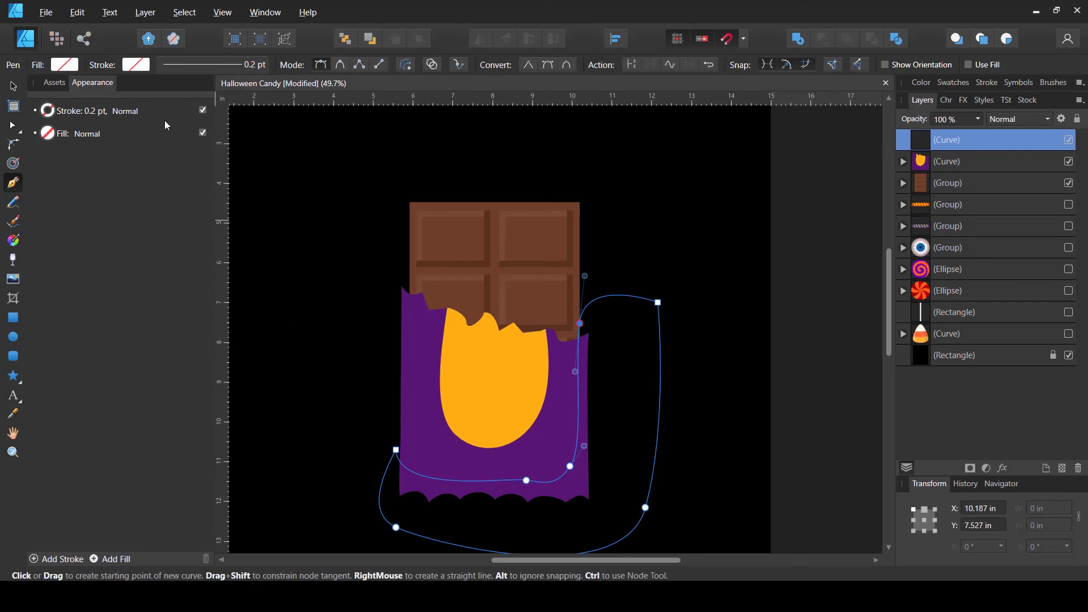
Fill the shadow curve with a medium-light gray and set its blend mode to Multiply
left_click(64, 65)
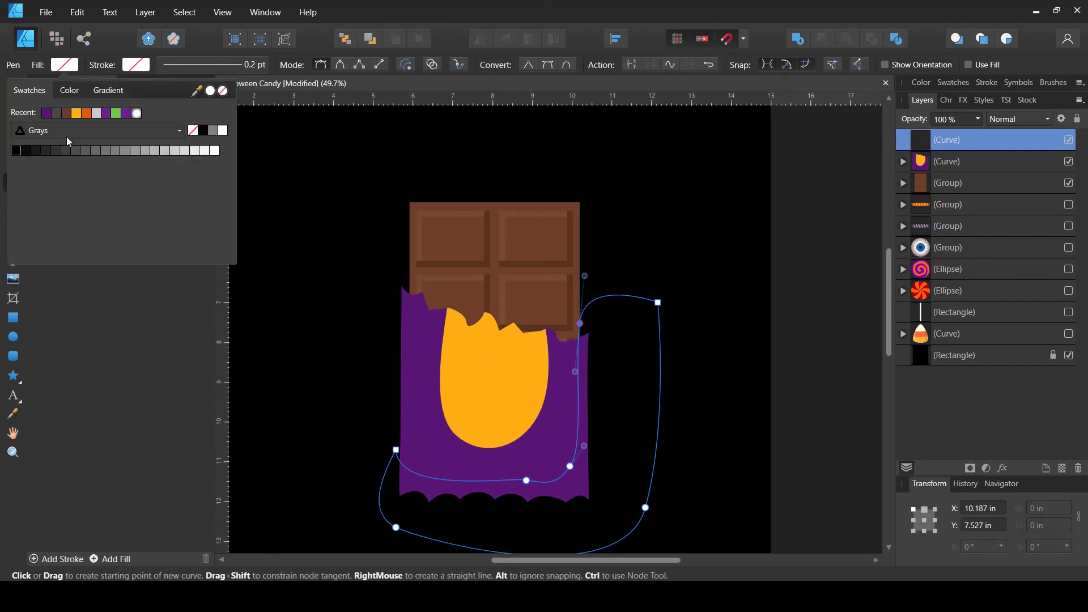
left_click(165, 150)
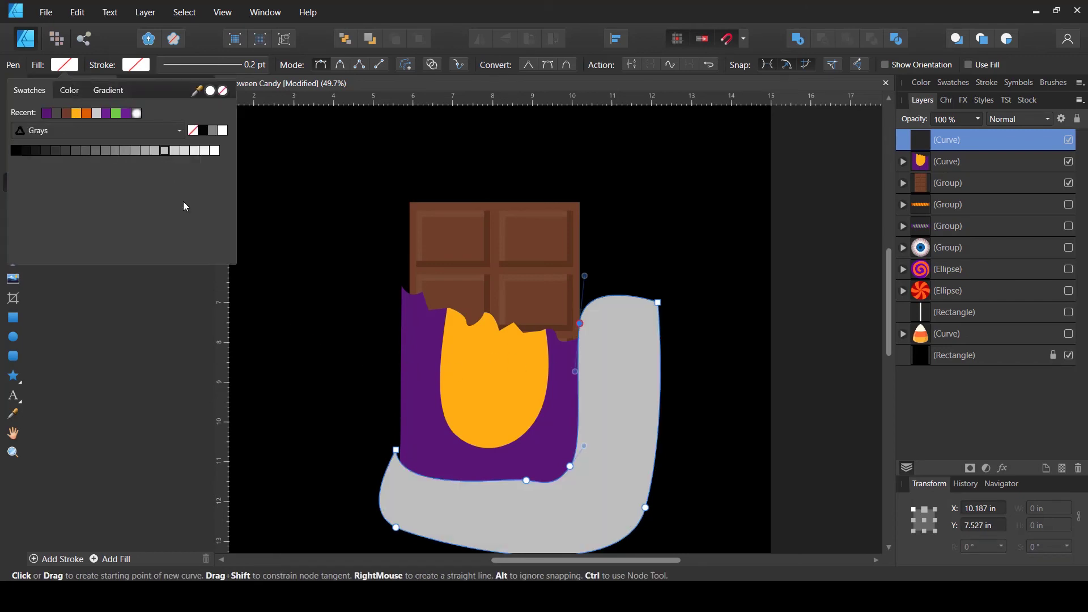
left_click(150, 150)
left_click(1018, 124)
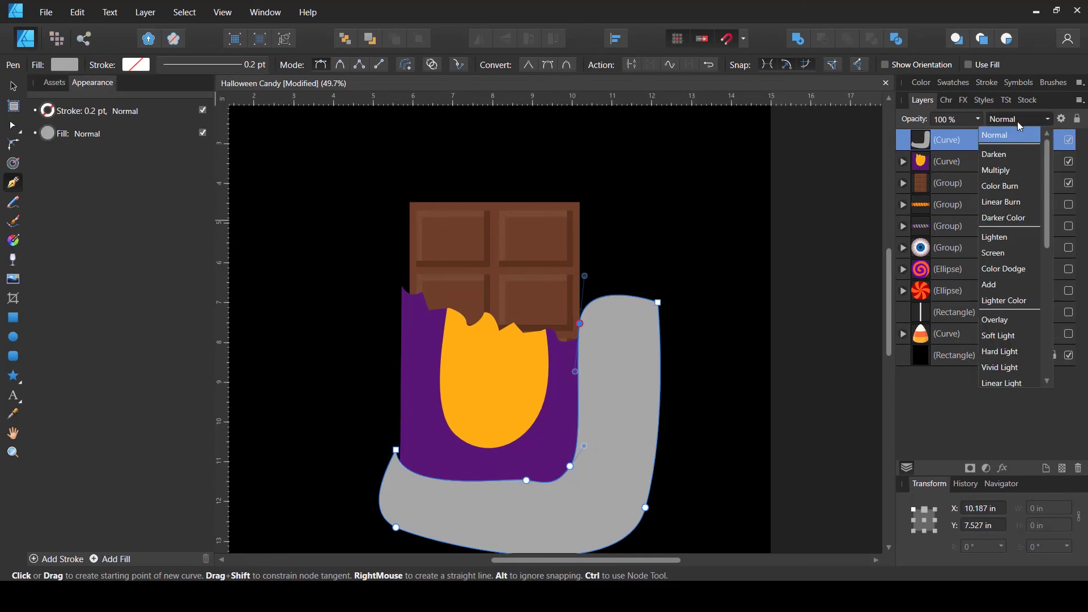
left_click(998, 170)
Clip the shadow curve inside the wrapper curve and deselect it
left_click(14, 86)
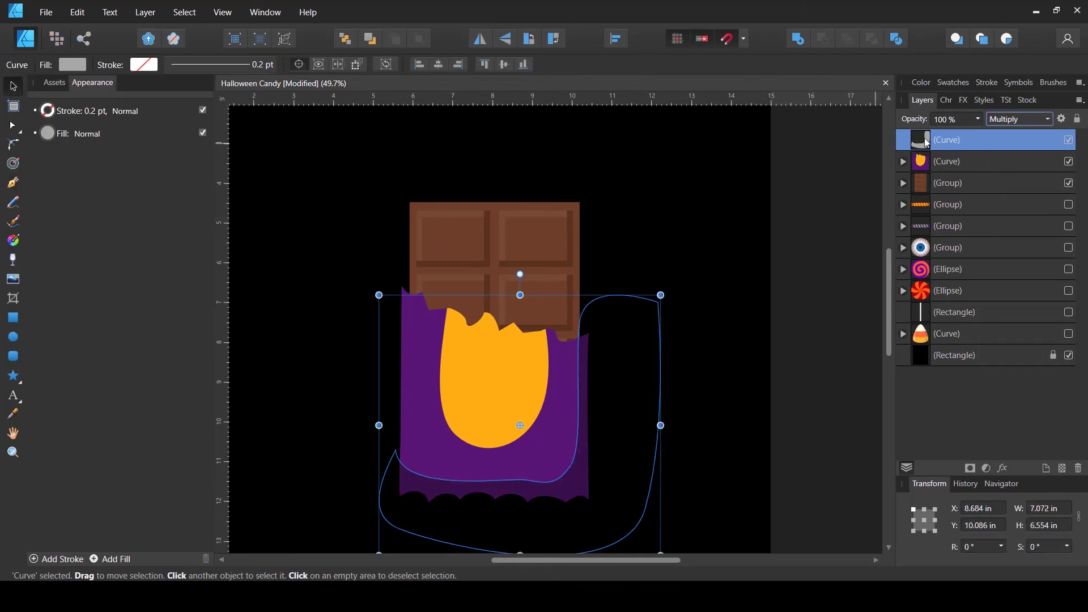
left_click_drag(927, 143, 930, 169)
left_click(719, 274)
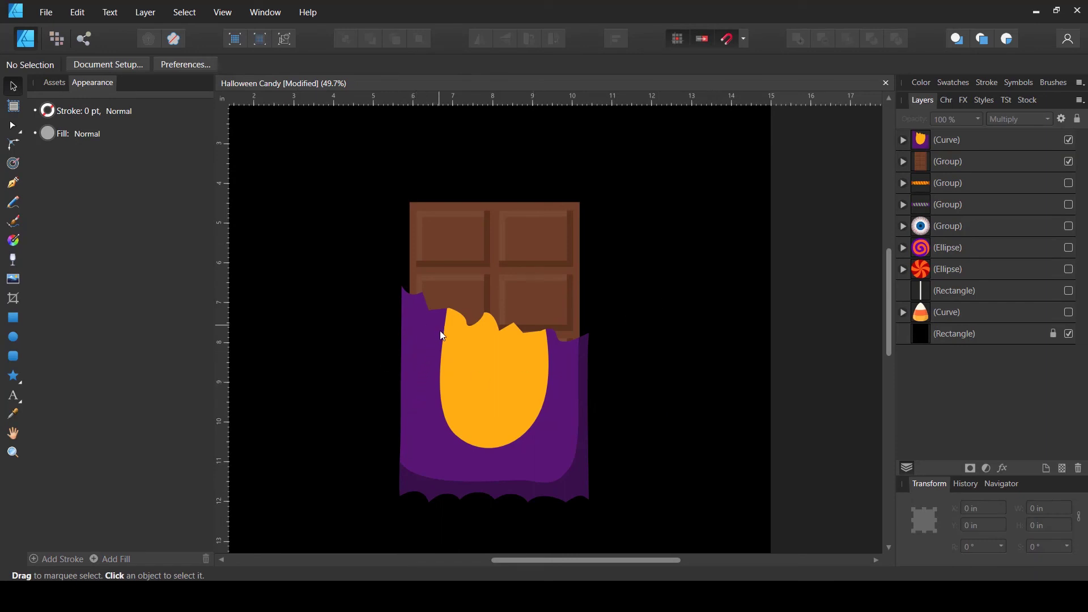
Draw a thin, closed curved highlight along the wrapper's left side, hooking inward at its lower end, and refine its nodes
left_click(14, 186)
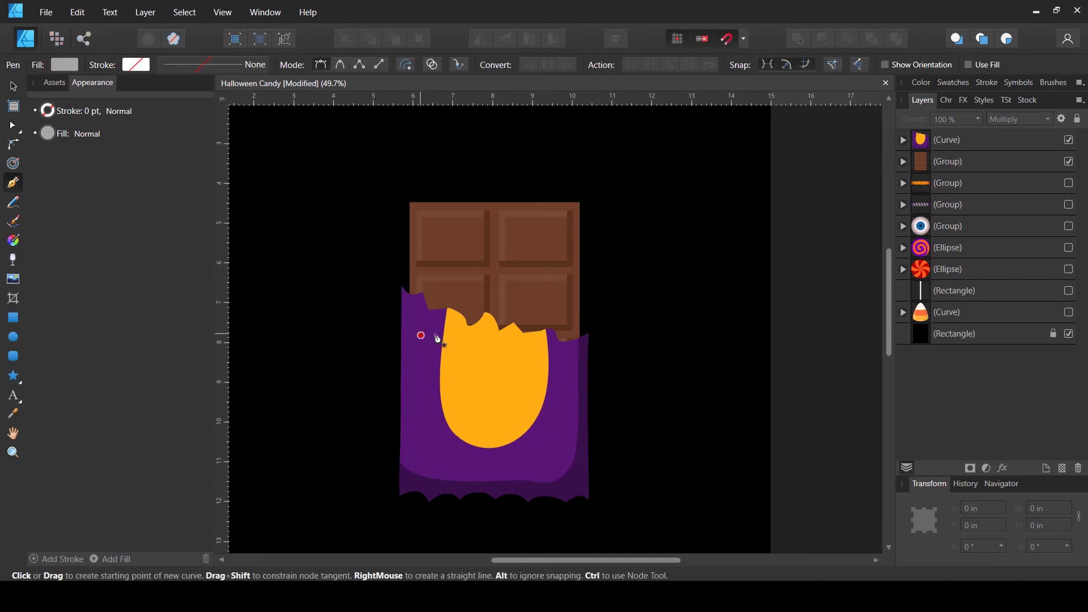
left_click_drag(416, 314, 411, 346)
mouse_move(422, 455)
left_mouse_down()
mouse_move(432, 484)
mouse_move(448, 475)
left_mouse_up()
left_click(454, 463)
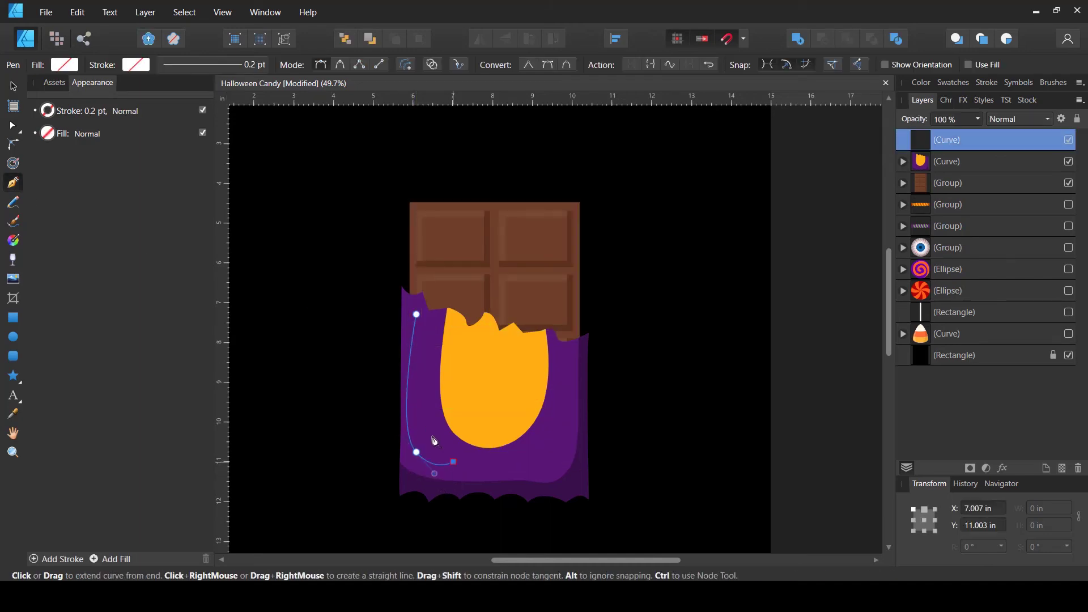
left_click_drag(417, 376, 425, 328)
left_click(417, 314)
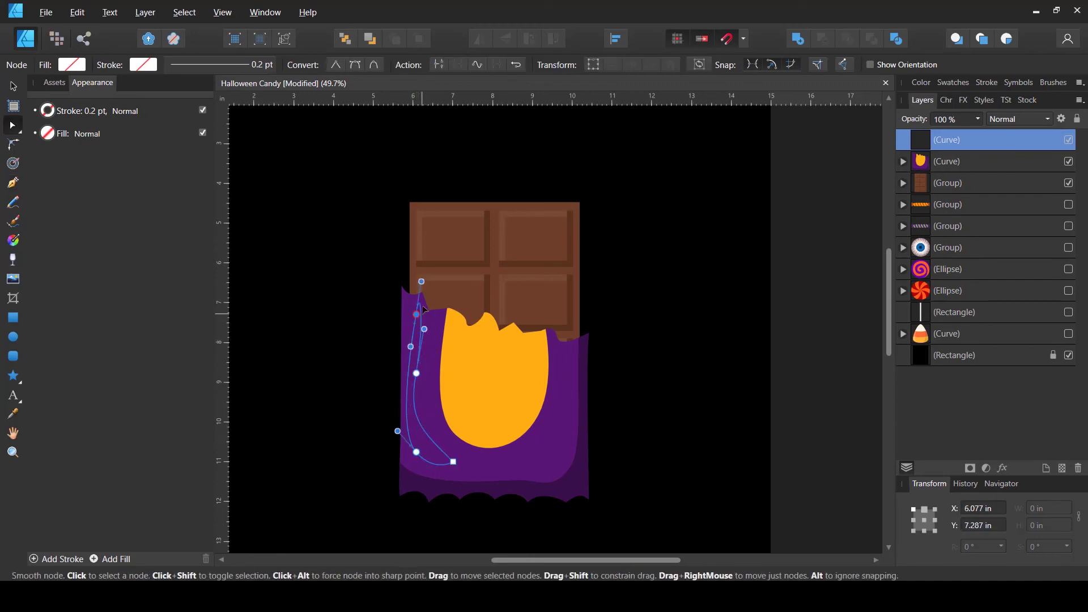
key("a")
Fill the highlight curve with dark gray, set its blend mode to Screen and deselect it
left_click(72, 64)
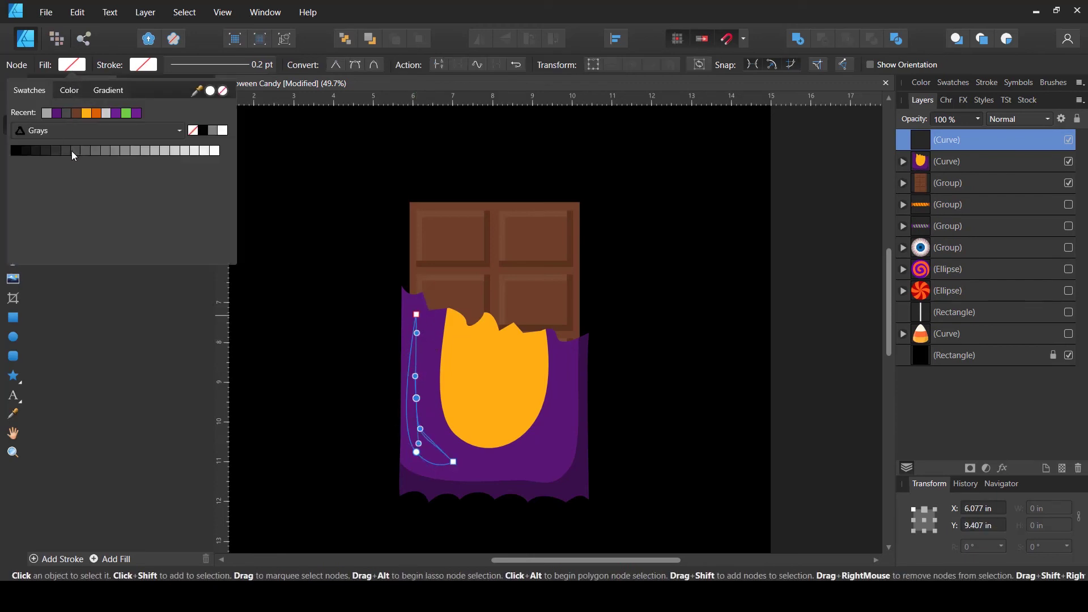
left_click(54, 151)
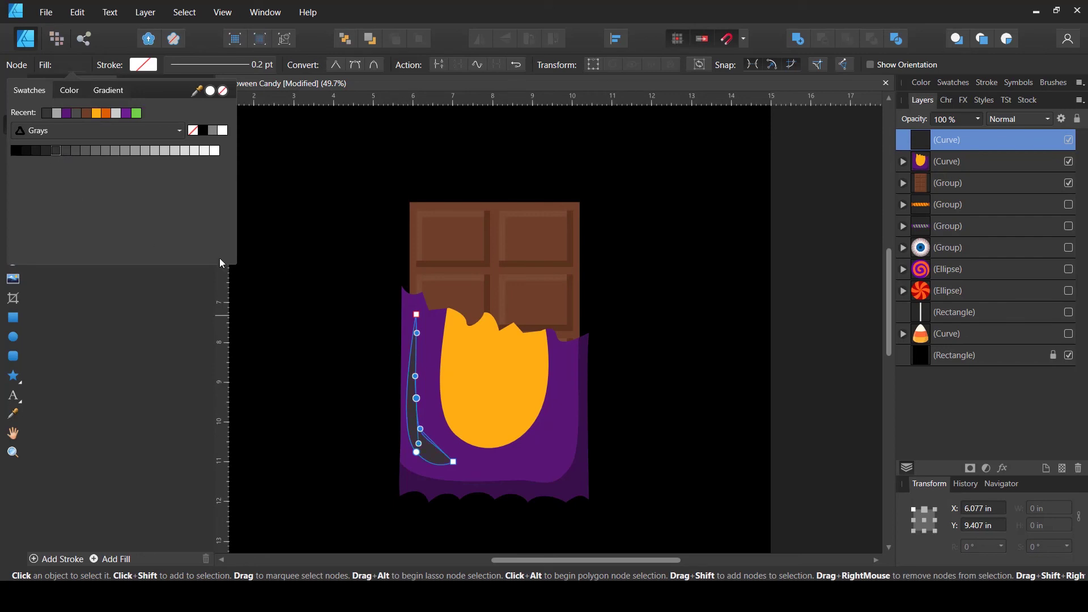
left_click(1009, 121)
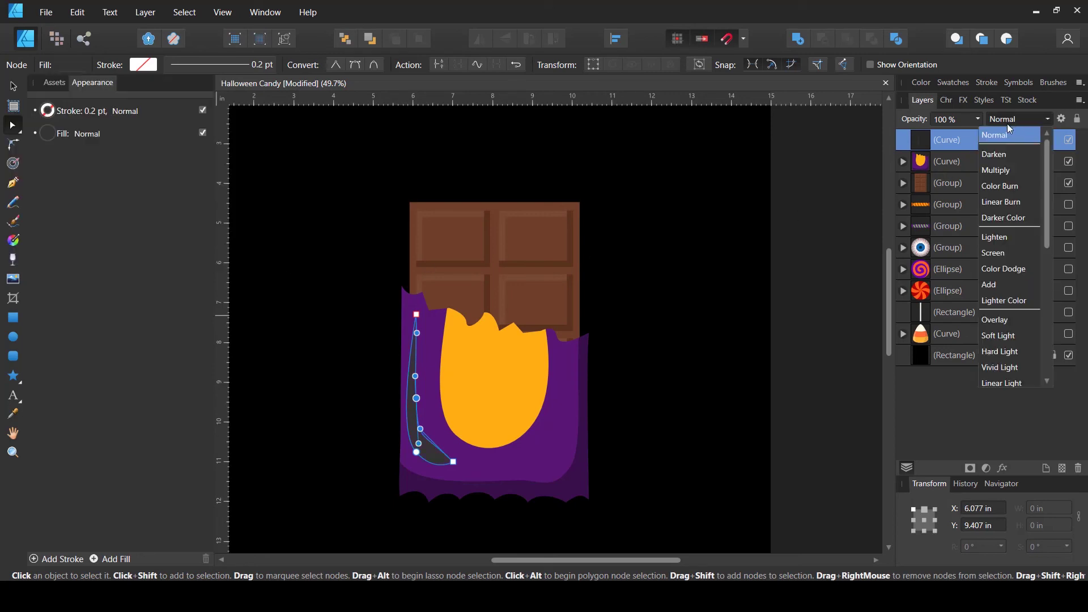
left_click(1005, 252)
key("v")
left_click(669, 303)
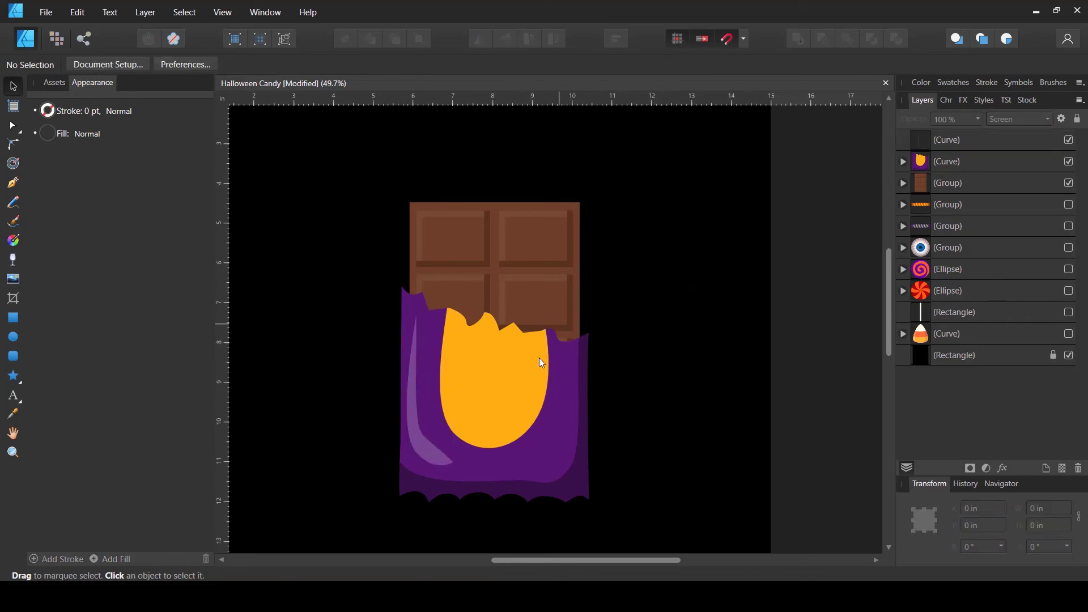
left_click(498, 391)
left_click(355, 332)
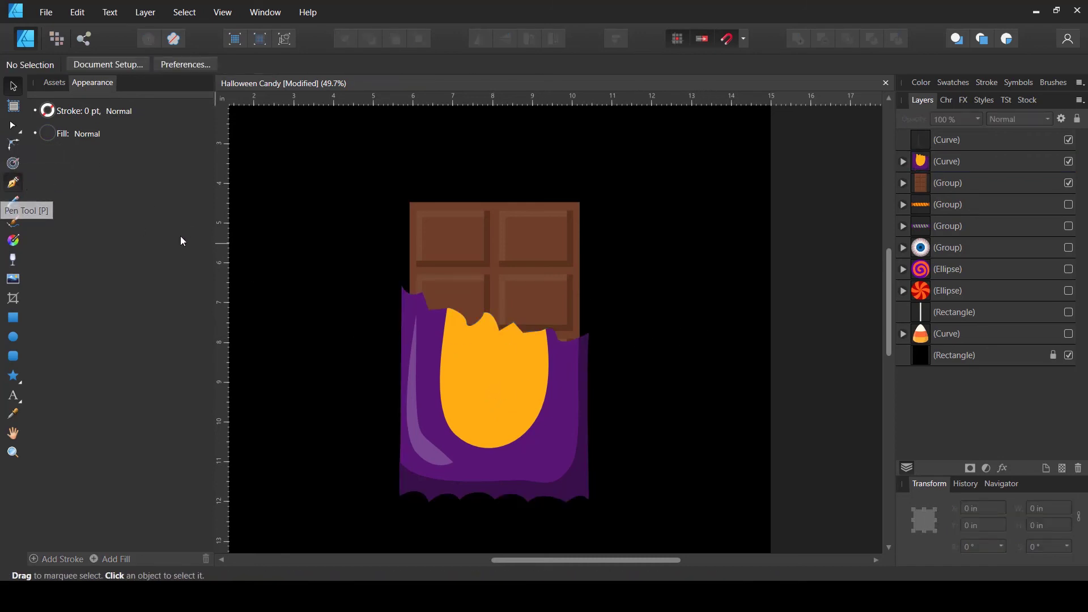
Draw a closed curved shape between the wrapper's two upper corners for its back edge and place it beneath the chocolate bar group
key("p")
left_click_drag(403, 287, 426, 279)
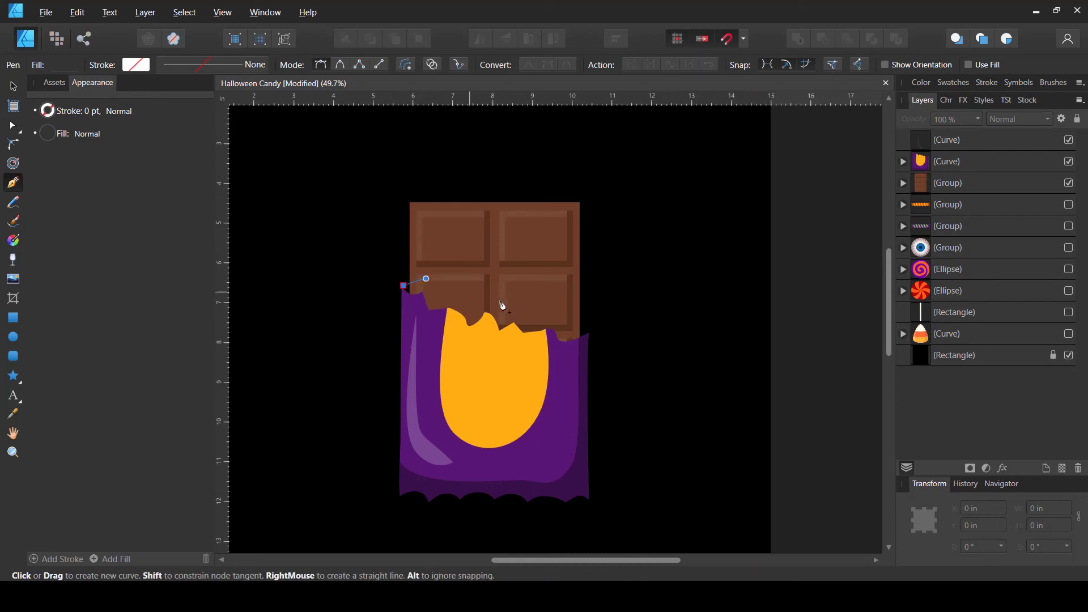
left_click_drag(503, 298, 535, 303)
key("alt")
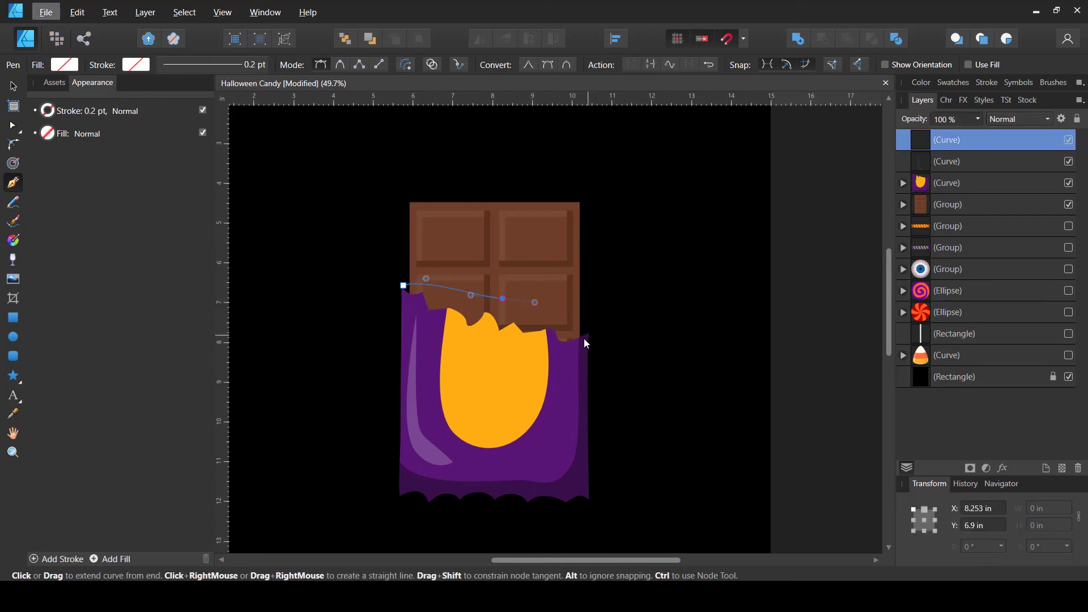
scroll(587, 333, "up", 3)
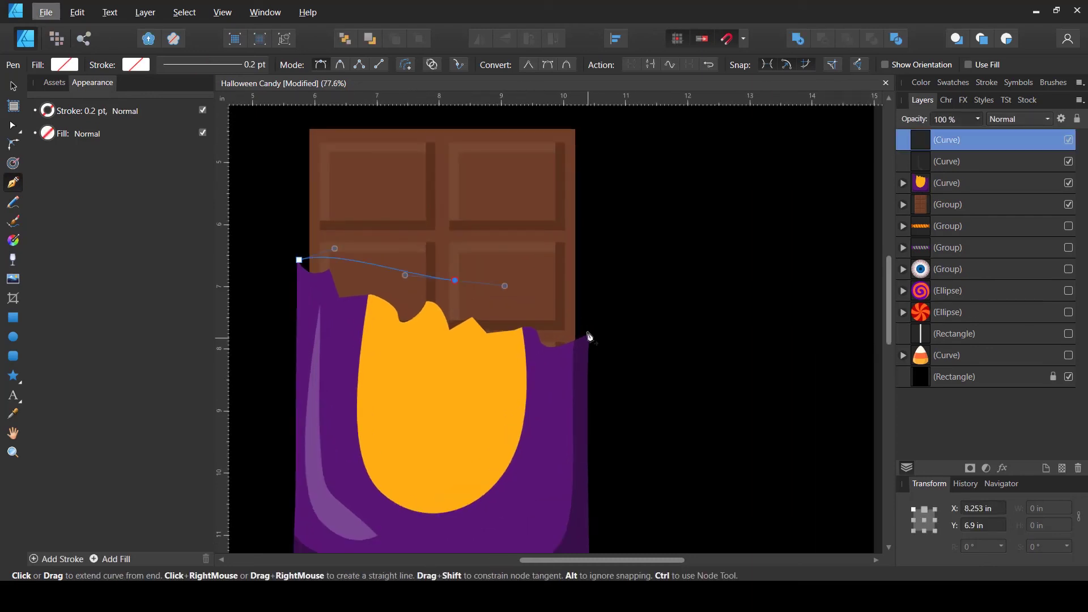
left_click_drag(588, 335, 575, 362)
left_click(331, 331)
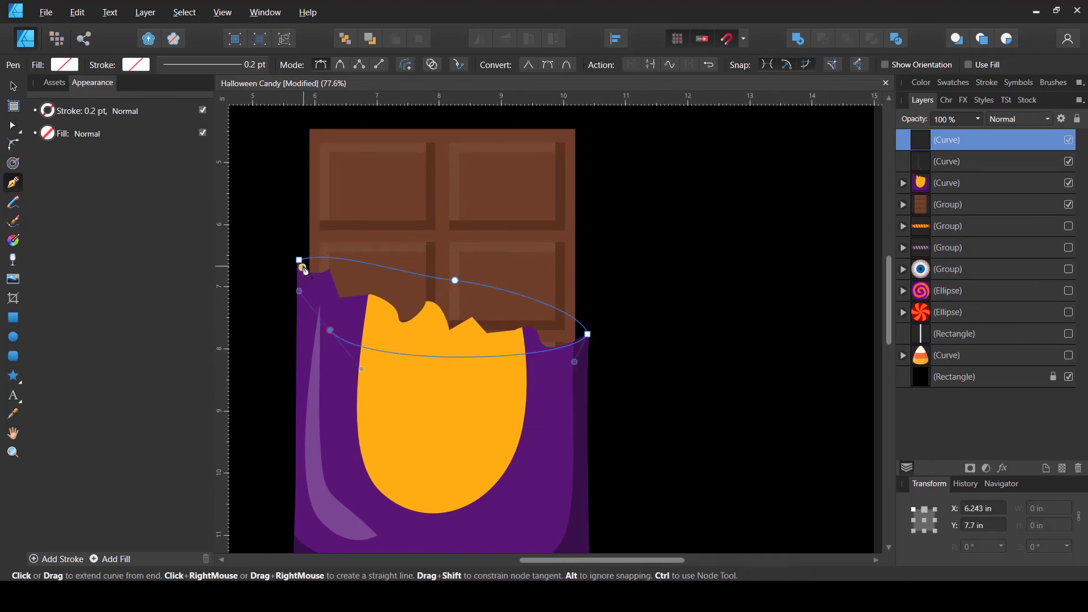
left_click(300, 260)
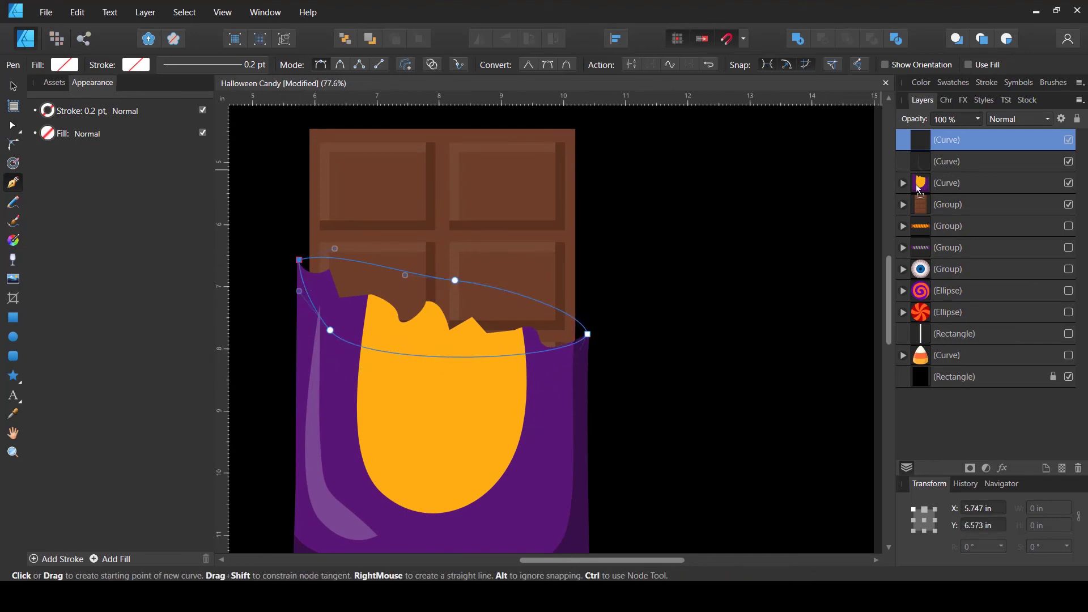
left_click_drag(920, 190, 901, 217)
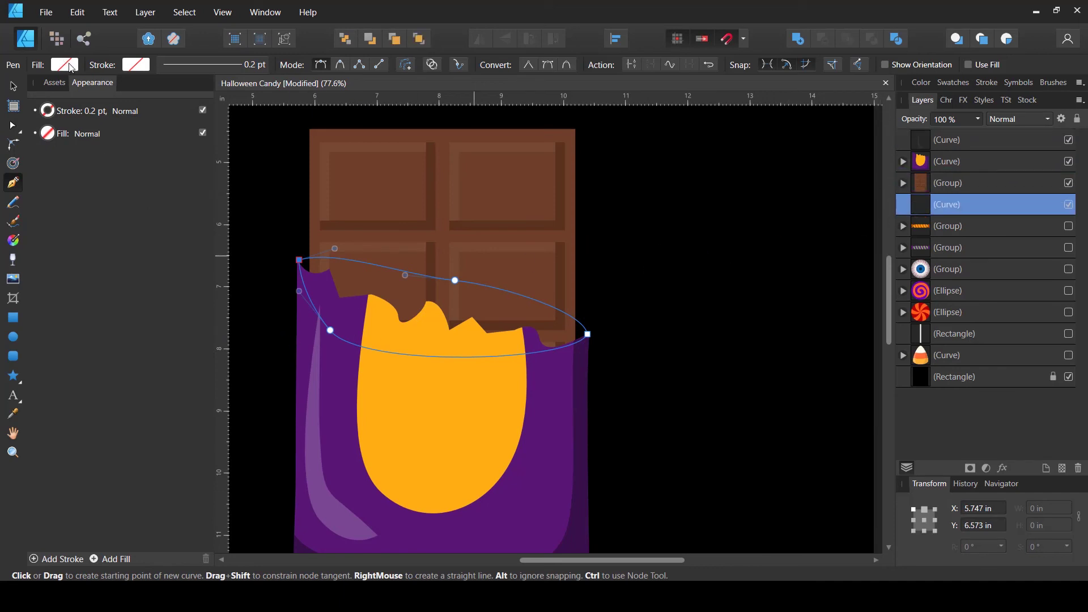
Fill the back-edge shape with the purple sampled from the wrapper and lower its lightness to a darker shade
left_click(64, 65)
left_click_drag(216, 94, 340, 390)
left_click(211, 91)
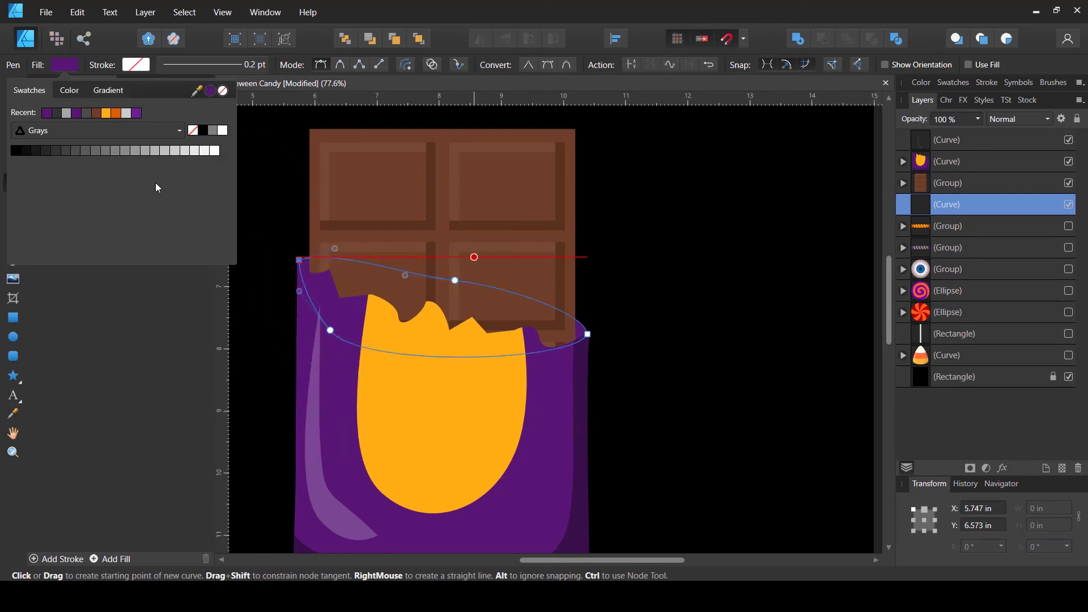
left_click(69, 89)
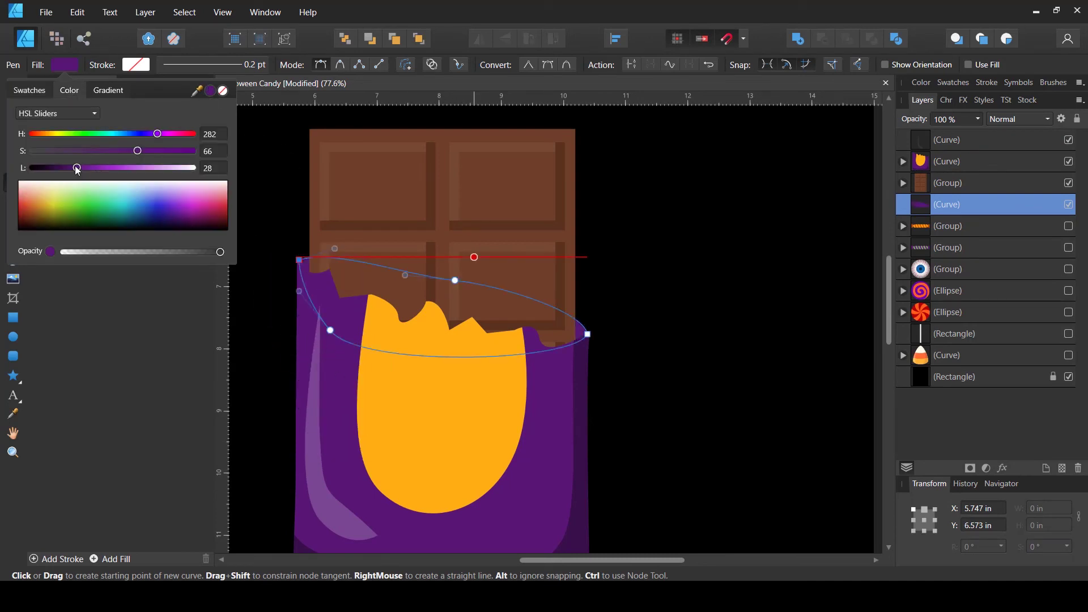
mouse_move(77, 172)
left_mouse_down()
mouse_move(59, 172)
mouse_move(68, 168)
left_mouse_up()
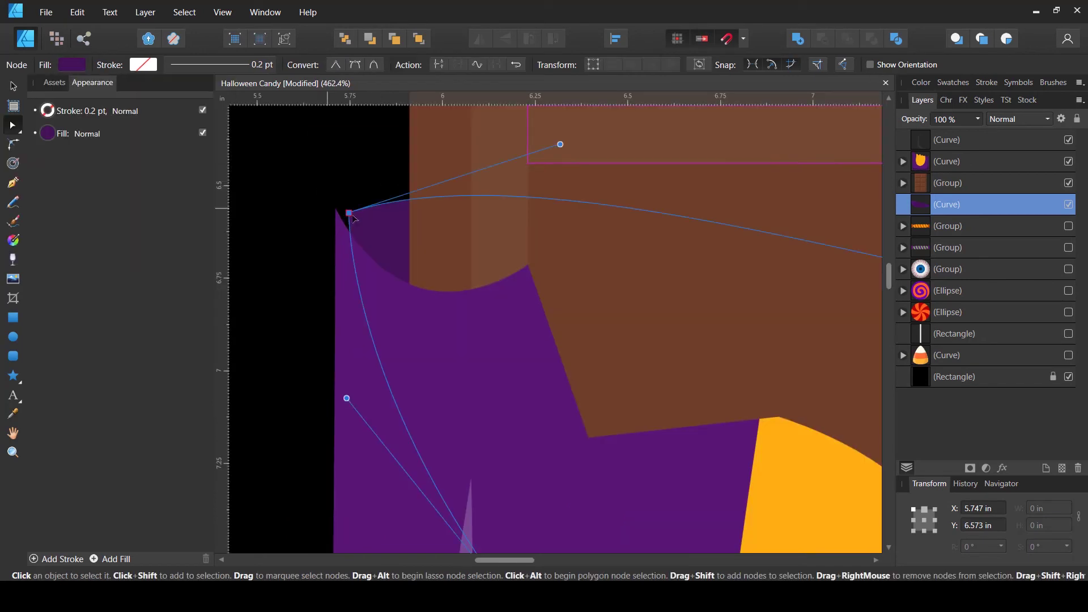
Move the back-edge shape's left corner node onto the wrapper's upper-left corner, at about X 5.71 in, Y 6.56 in
left_click_drag(350, 214, 336, 210)
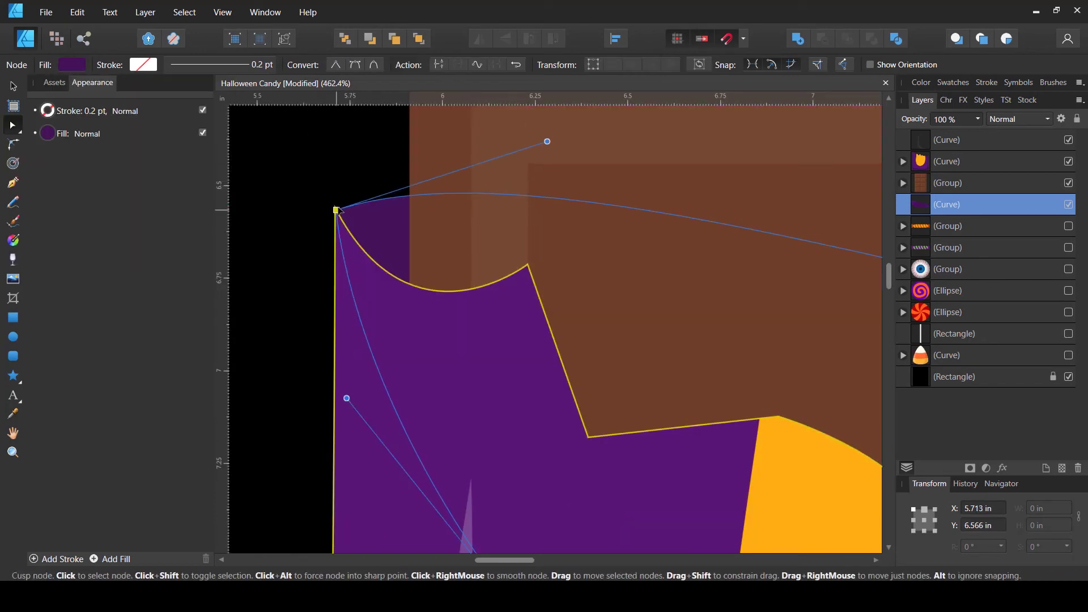
scroll(317, 226, "down", 5)
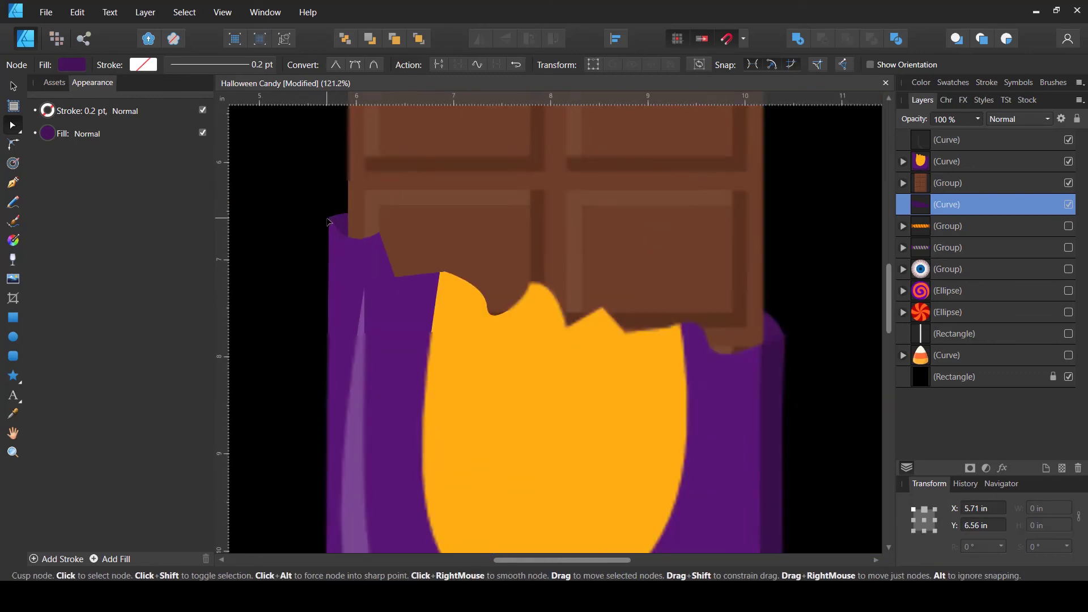
scroll(329, 221, "down", 2)
scroll(328, 221, "up", 3)
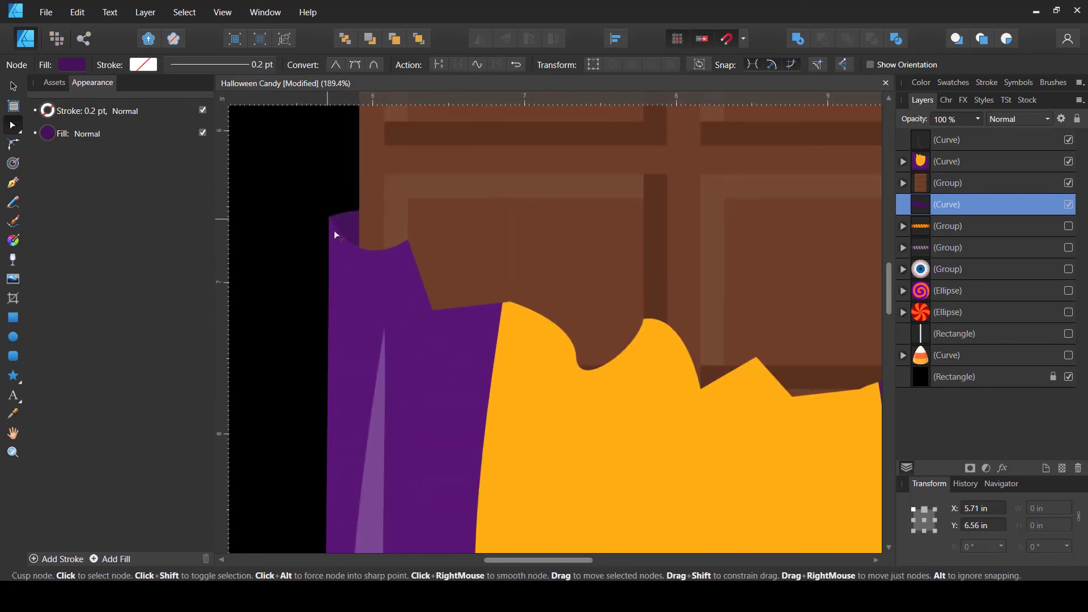
Move the back-edge shape's right corner node onto the wrapper's upper-right corner, at about X 10.42 in, Y 7.75 in, and deselect it
scroll(621, 250, "right", 5)
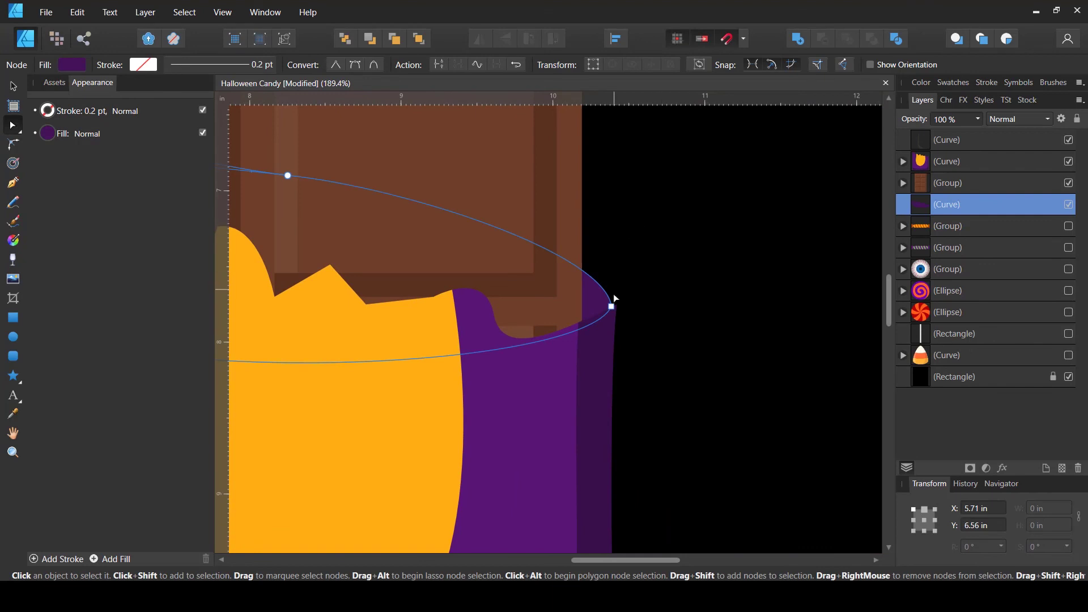
mouse_move(611, 306)
left_mouse_down()
mouse_move(619, 290)
mouse_move(617, 305)
left_mouse_up()
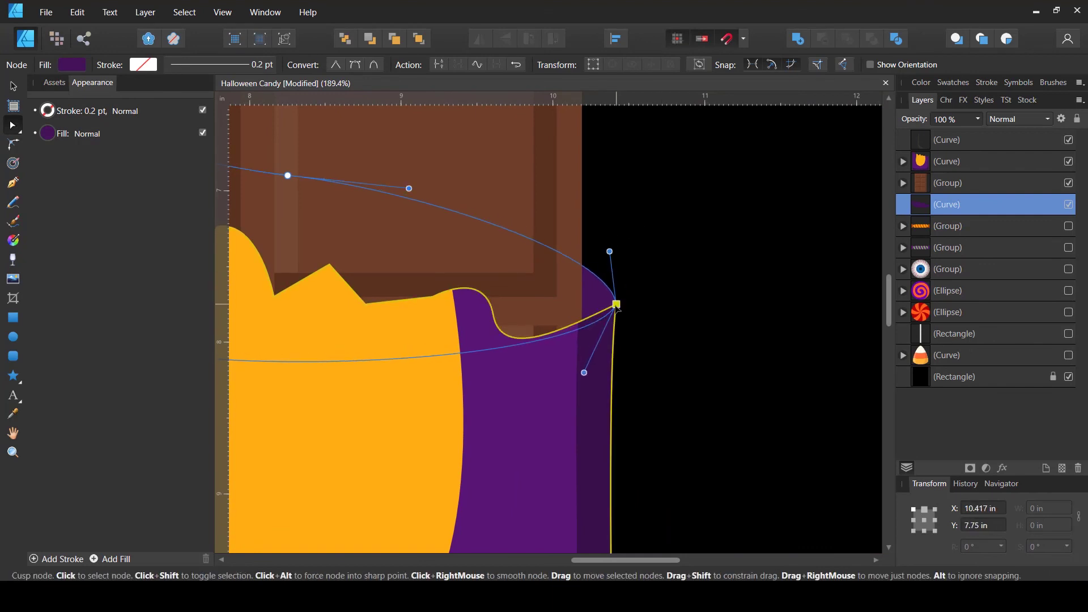
scroll(624, 287, "down", 6)
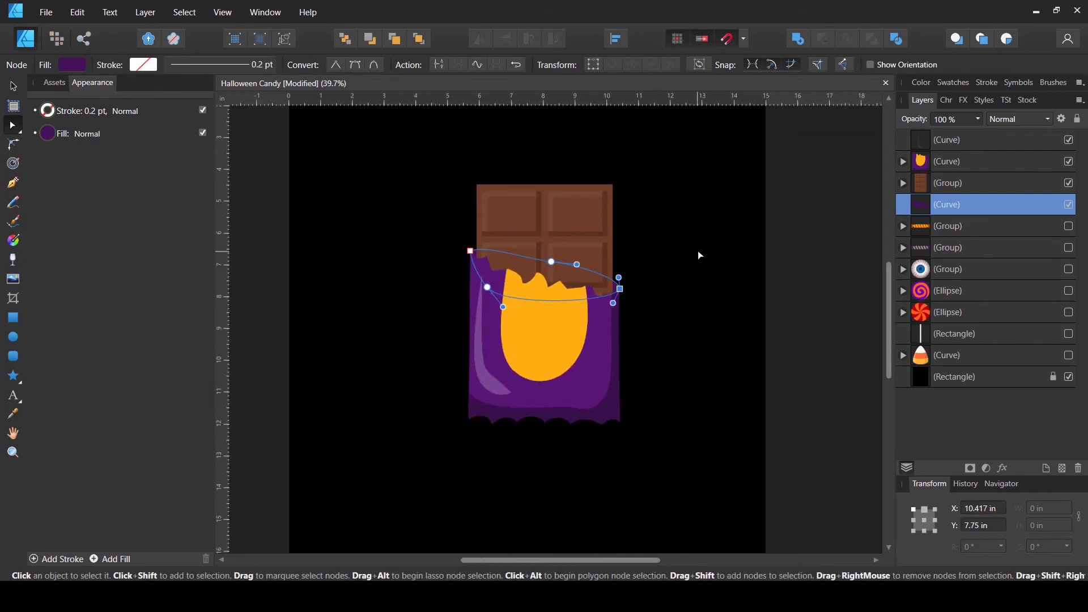
left_click(700, 255)
scroll(669, 250, "up", 2)
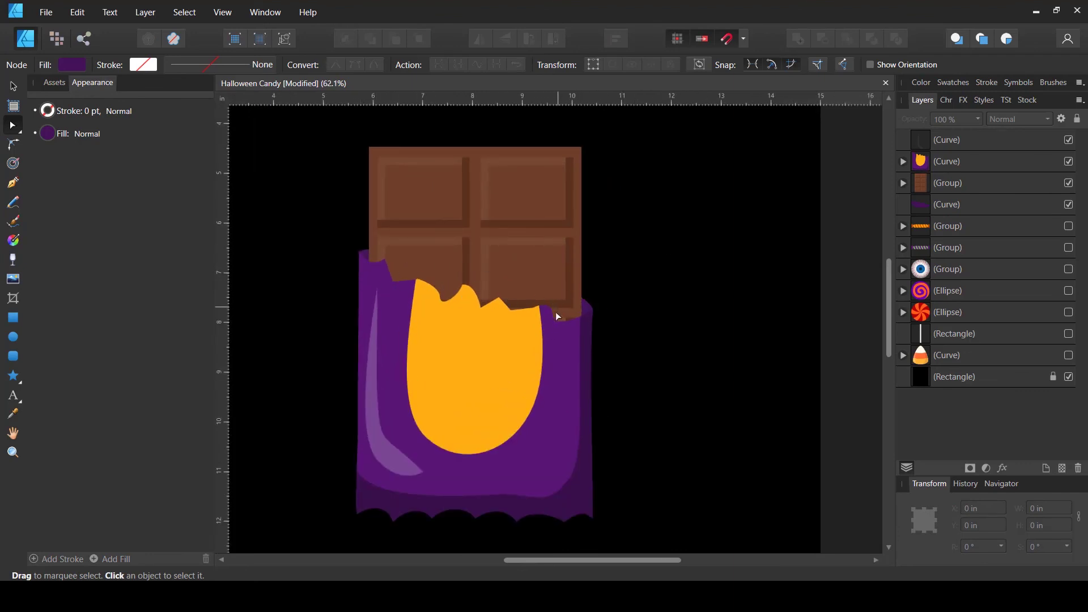
Group all the chocolate bar pieces and hide the group
scroll(622, 323, "down", 3)
left_click_drag(680, 195, 431, 486)
key("ctrl+g")
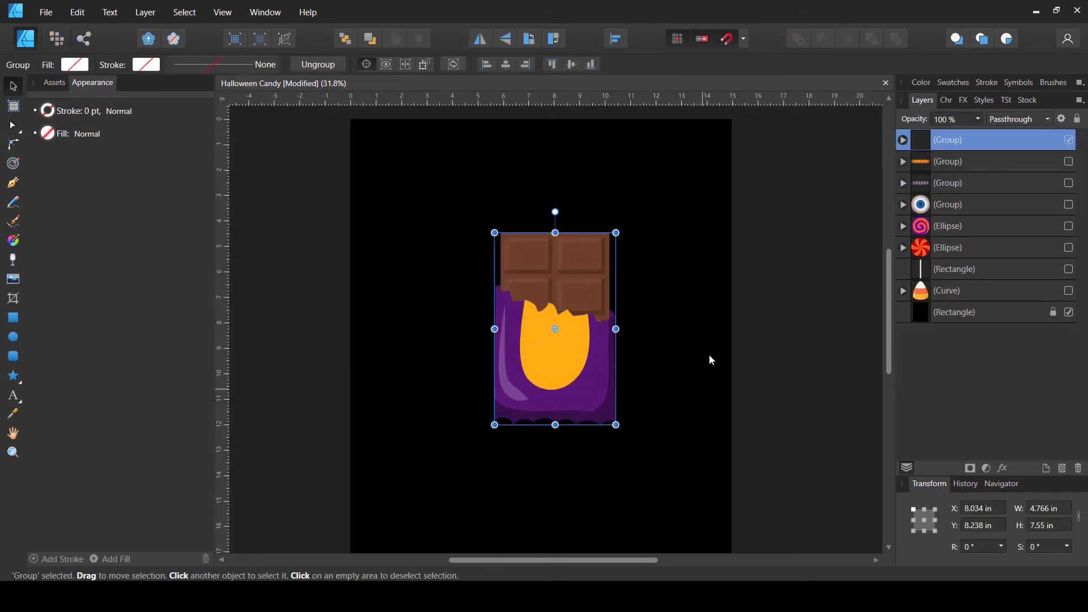
key("ctrl+shift+h")
Draw an ellipse about 6.12 in wide and 4.16 in high in the upper middle of the page for the candy body
scroll(617, 242, "right", 2)
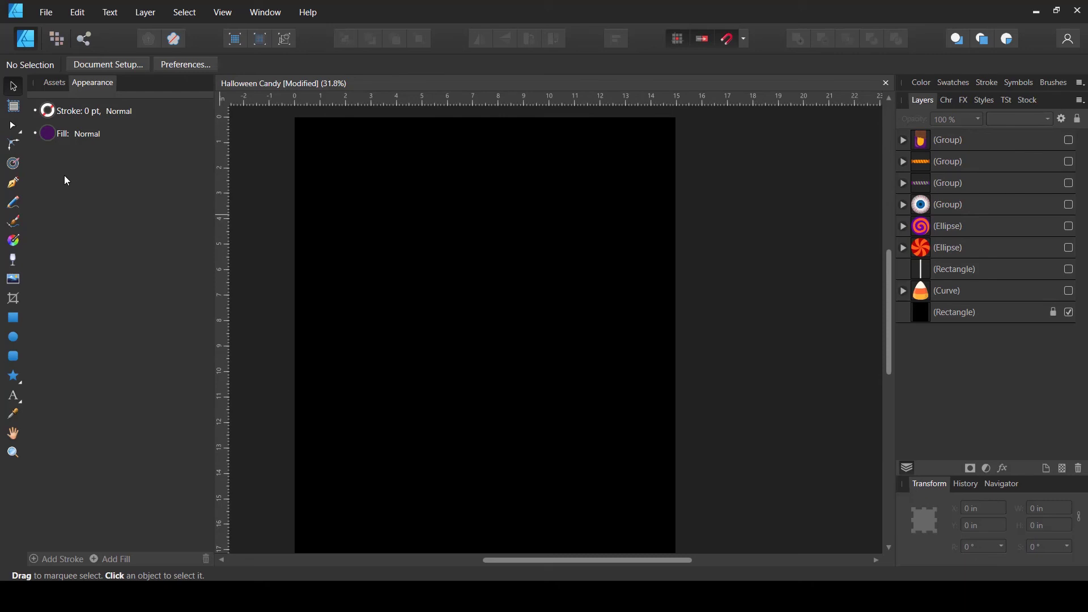
left_click(13, 338)
left_click_drag(408, 261, 563, 367)
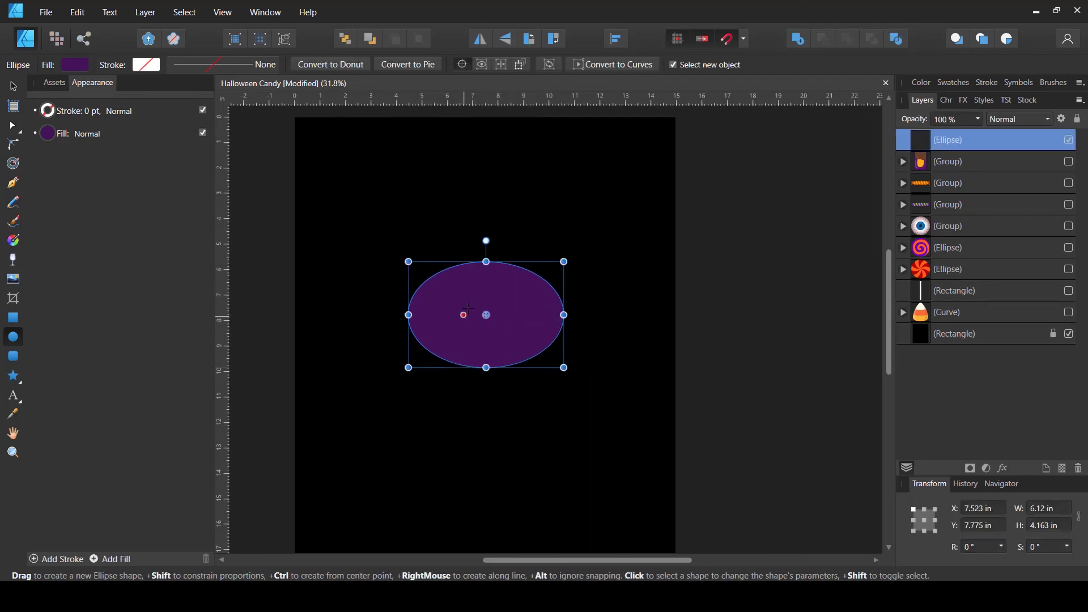
Draw a closed fan-shaped wrapper end with a wavy outer edge, about 1.89 by 3.15 in, at the ellipse's right end
left_click(13, 182)
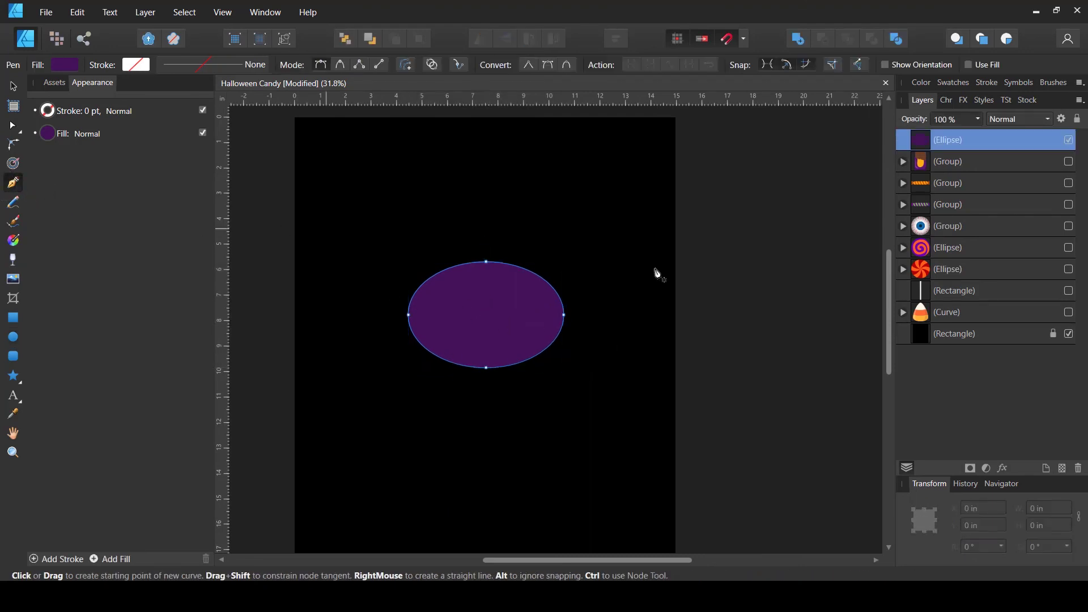
scroll(585, 324, "up", 1)
scroll(585, 324, "up", 1)
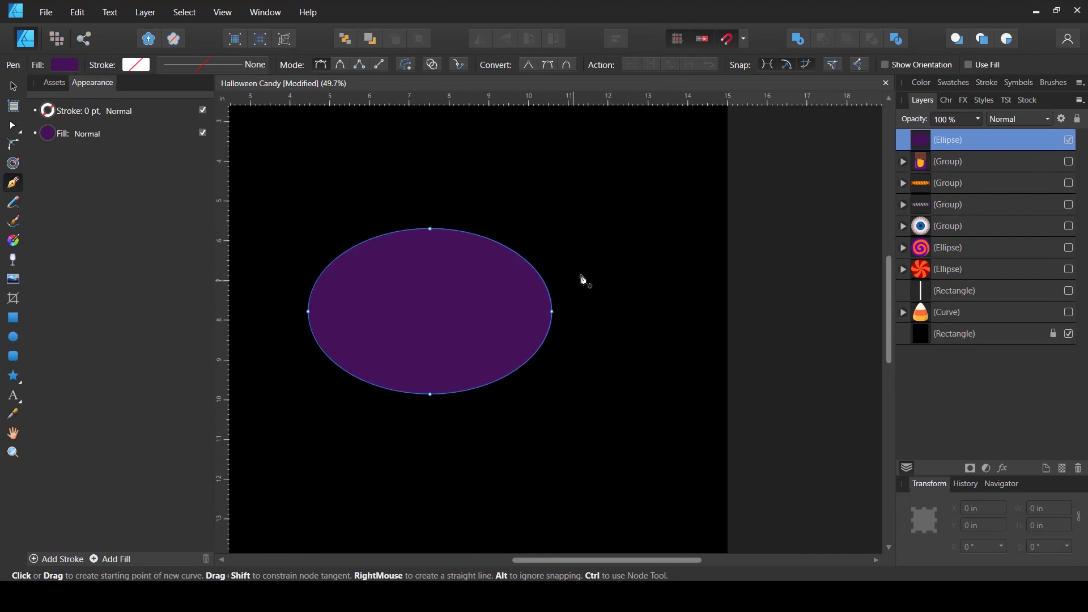
left_click_drag(604, 248, 575, 262)
left_click_drag(547, 316, 547, 340)
left_click_drag(622, 374, 655, 374)
left_click_drag(614, 335, 617, 227)
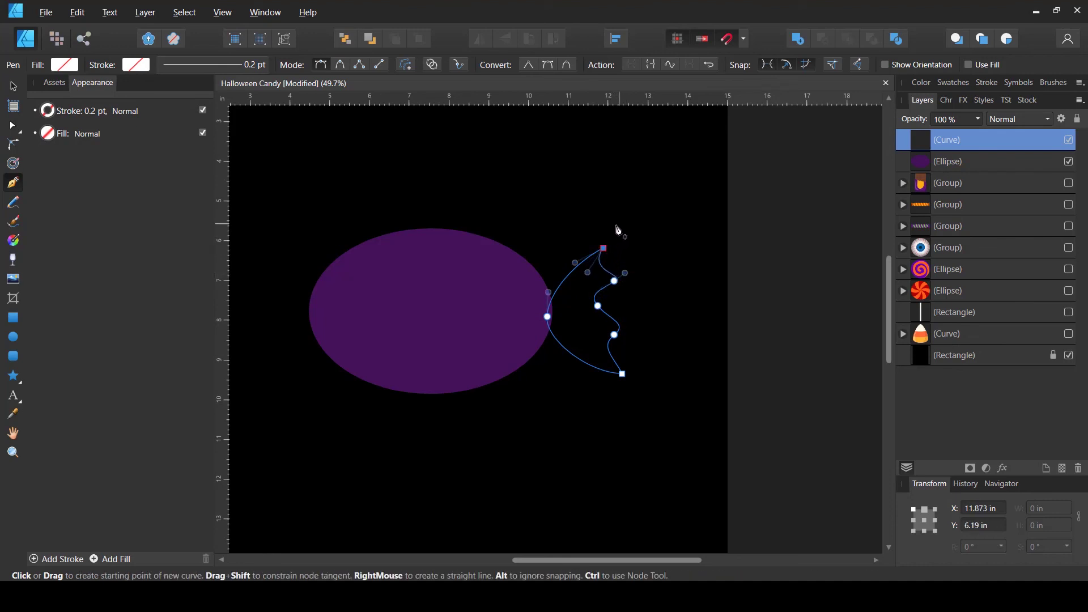
Fill the fan-shaped wrapper end with the same dark purple as the ellipse
left_click(63, 65)
left_click(65, 113)
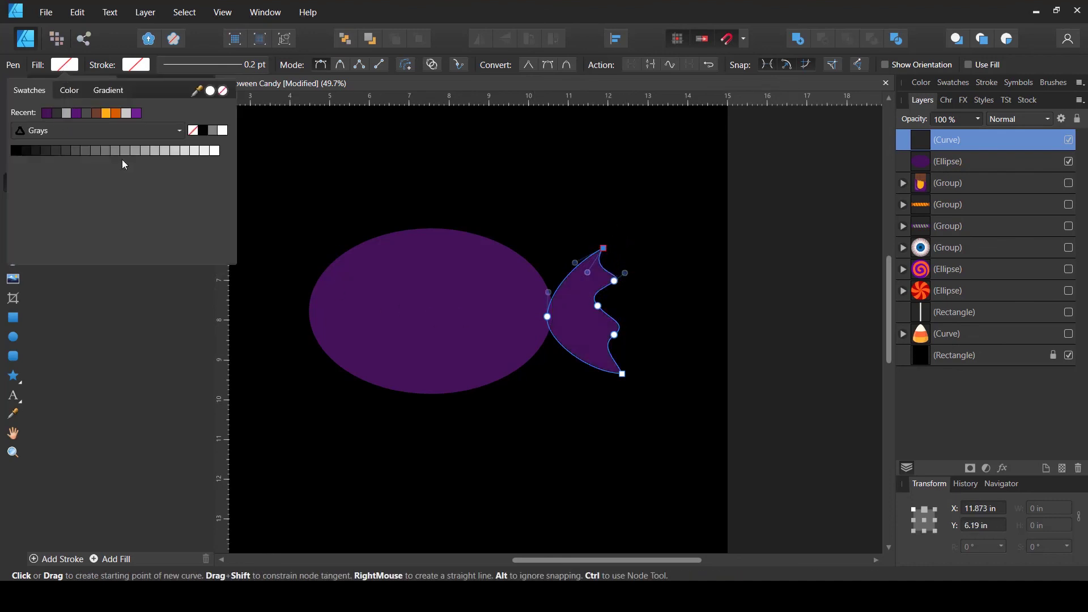
left_click(63, 65)
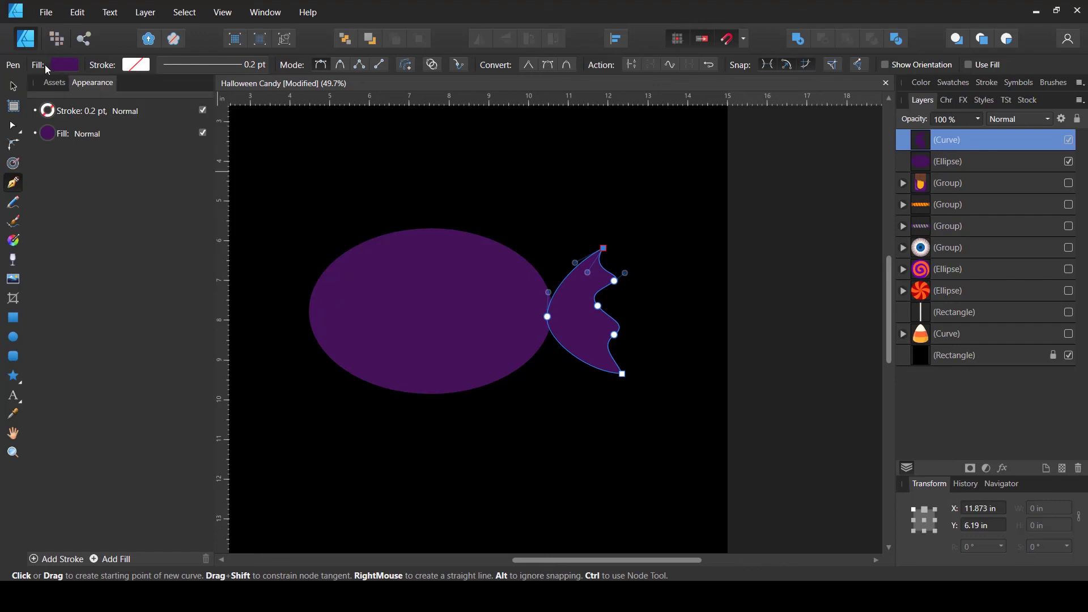
Recolor the ellipse and wrapper end together to a deep red with saturation 100 and lightness about 39, and deselect them
left_click(14, 85)
left_click_drag(654, 216, 395, 369)
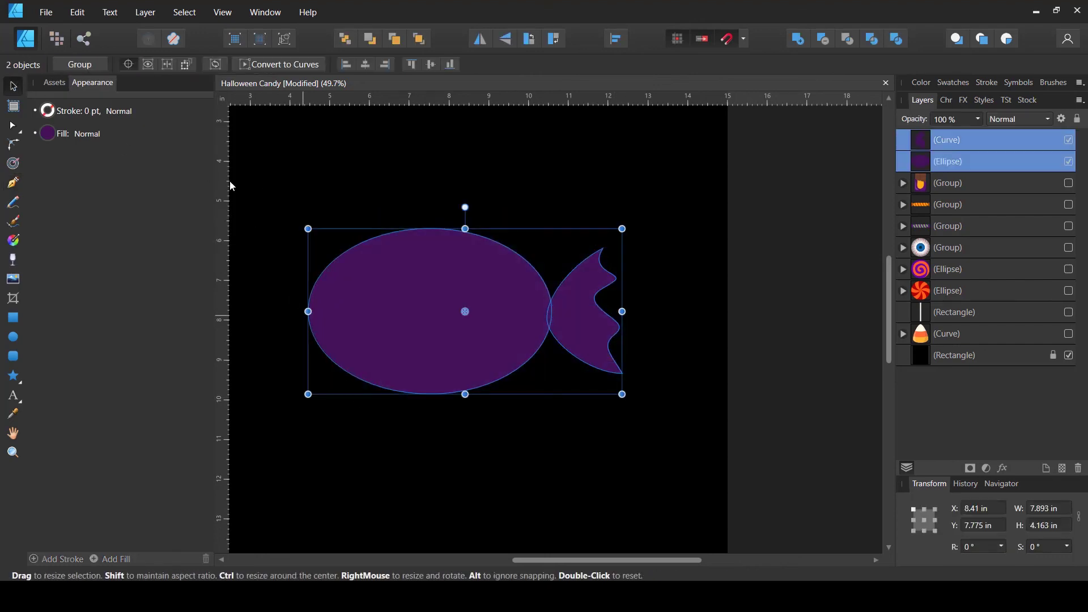
left_click(49, 139)
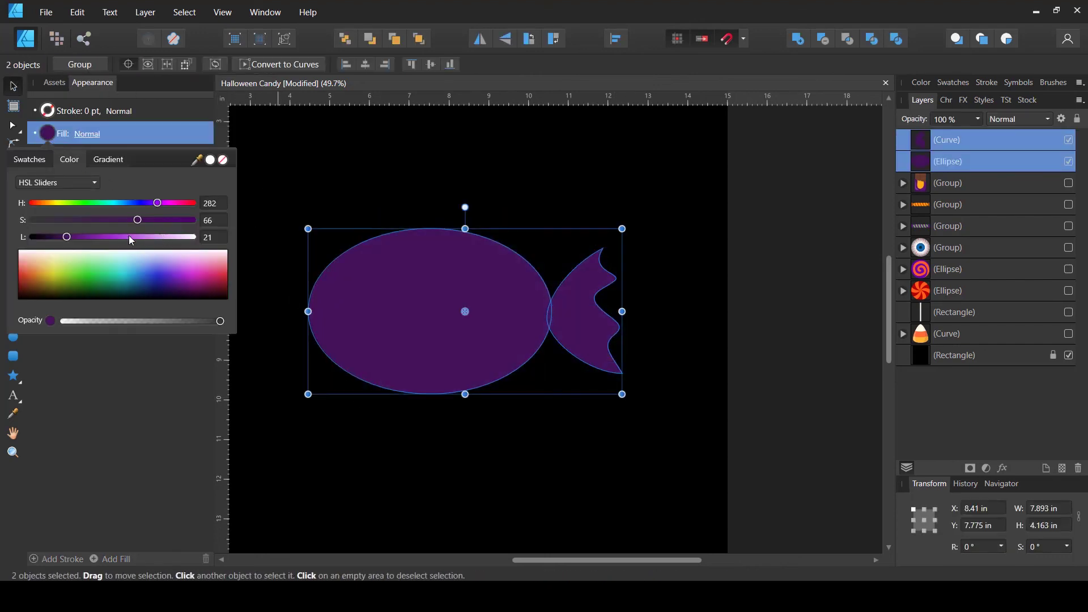
left_click_drag(102, 240, 125, 239)
left_click(195, 219)
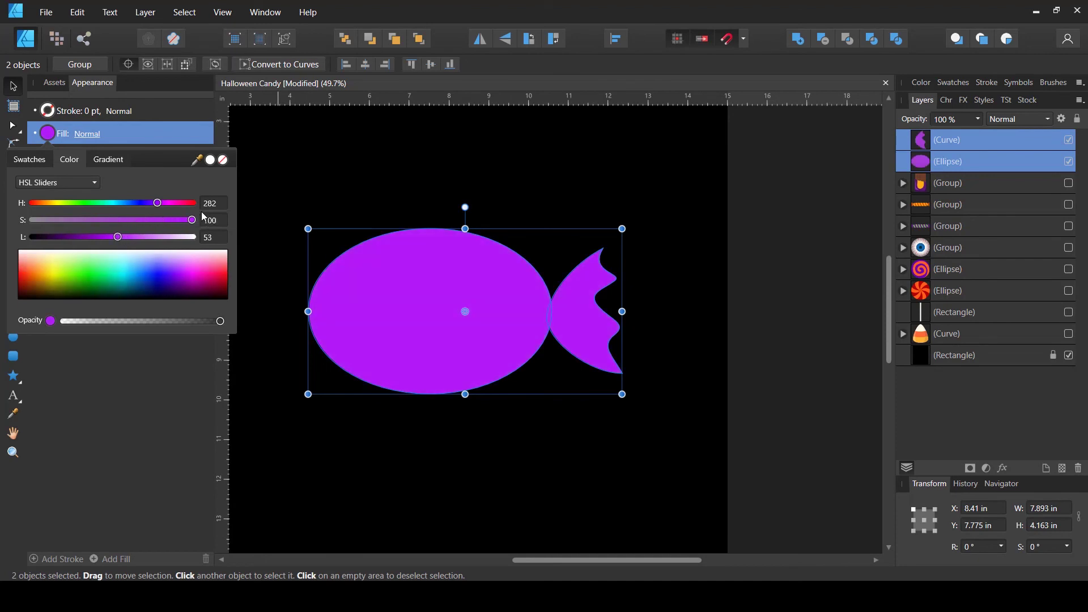
left_click(173, 203)
left_click_drag(120, 239, 97, 241)
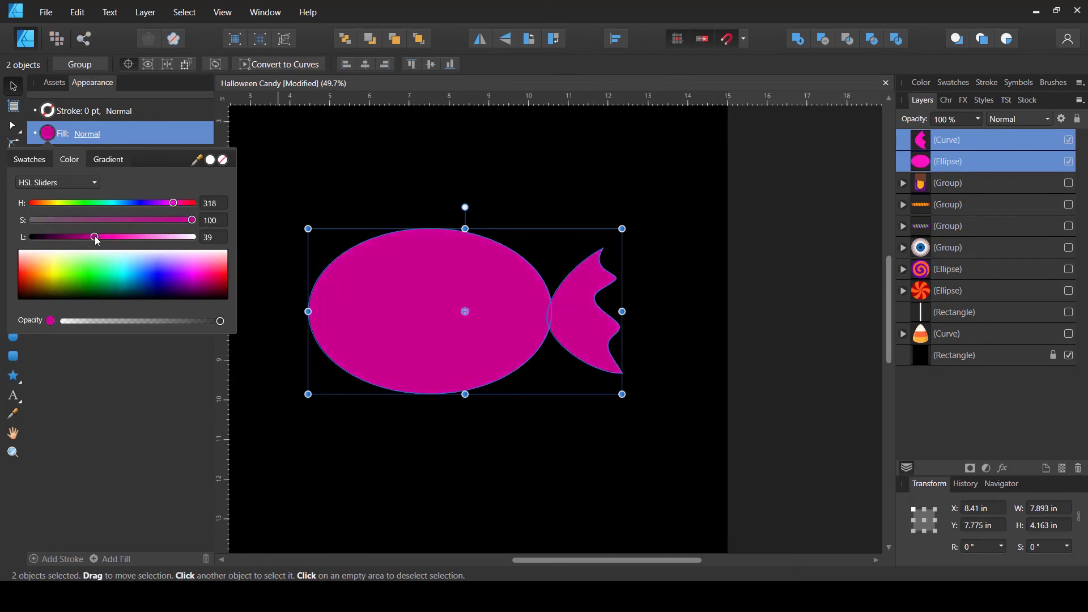
left_click_drag(190, 203, 201, 209)
left_click(613, 199)
scroll(612, 198, "down", 3)
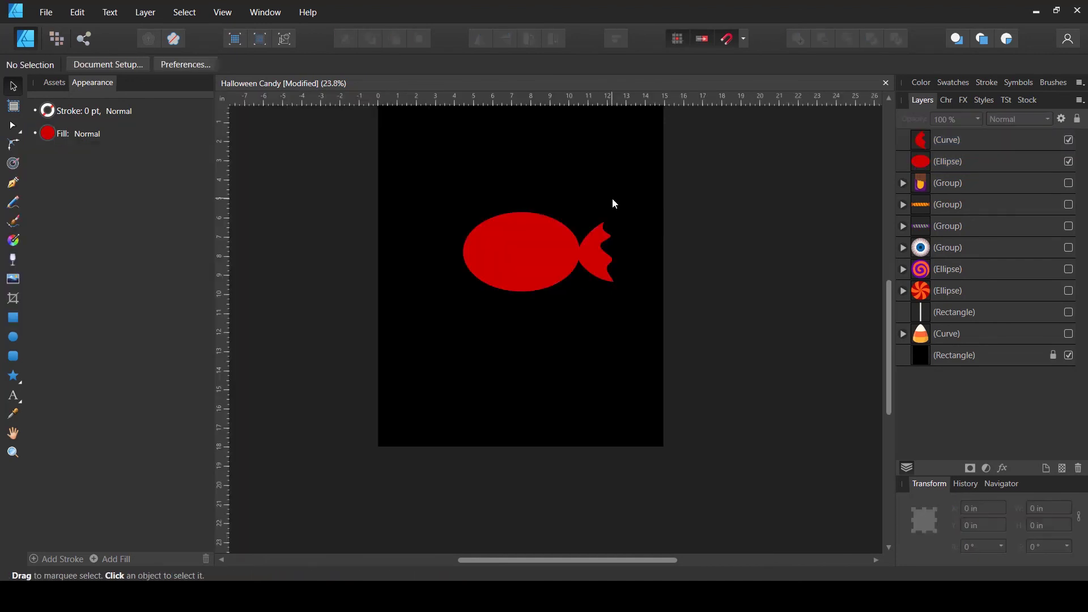
Nudge the wrapper end slightly left so it overlaps the ellipse more, and deselect it
scroll(612, 199, "up", 3)
scroll(613, 211, "up", 1)
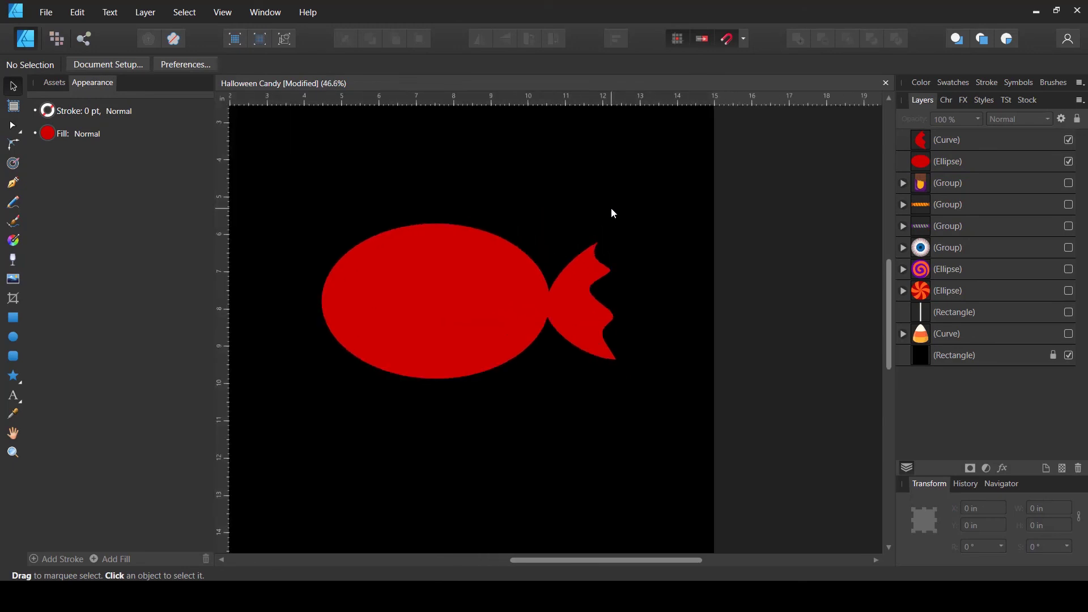
left_click(570, 307)
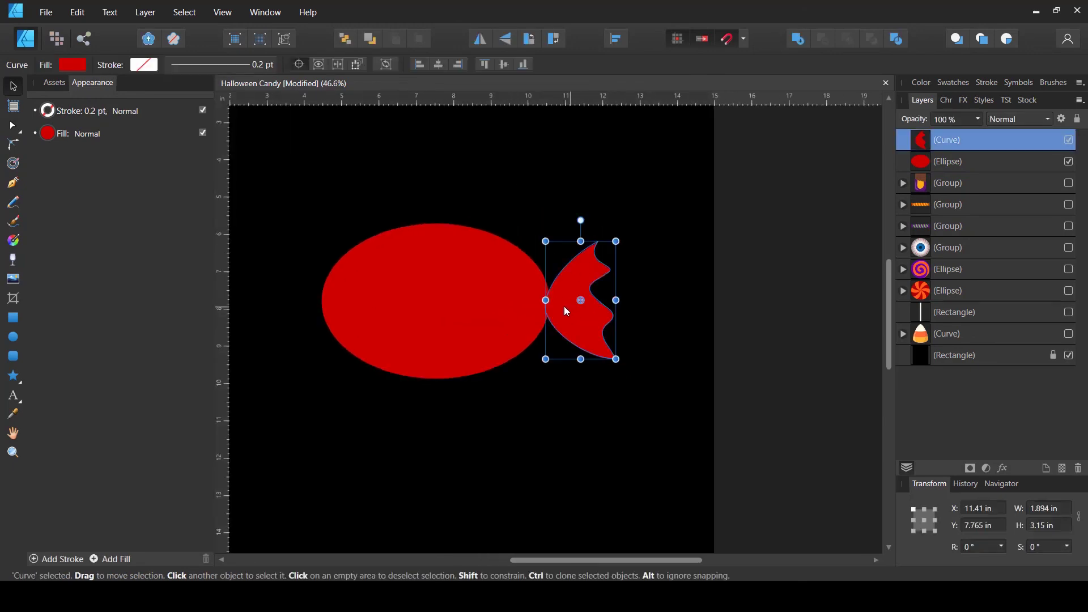
left_click_drag(563, 306, 559, 304)
left_click(604, 289)
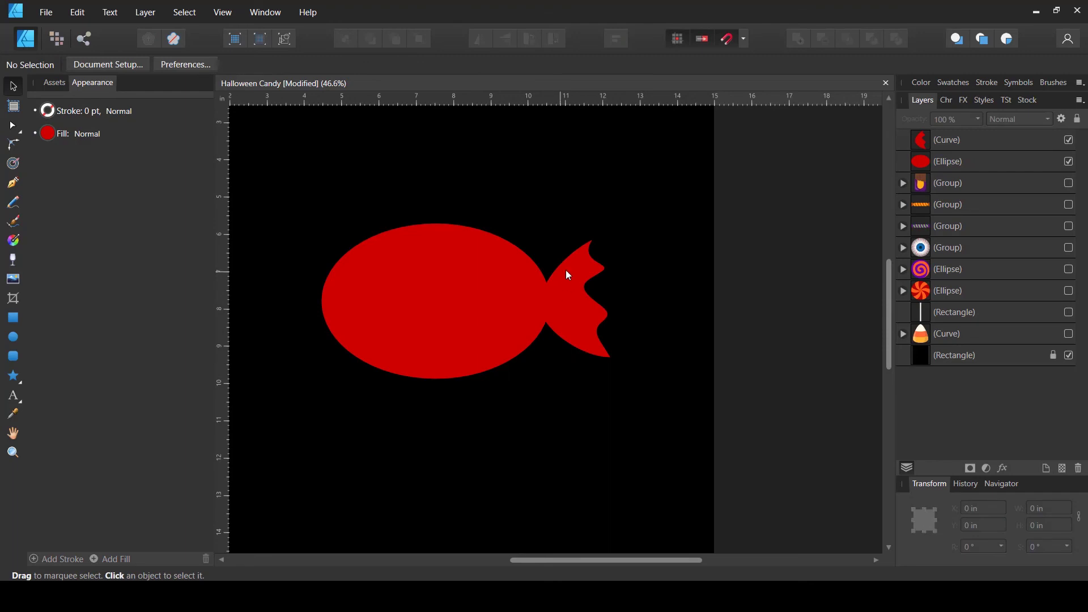
Draw a closed shading shape with jagged folds over the wrapper end's inner part, about 1.65 by 2.46 in
left_click(12, 183)
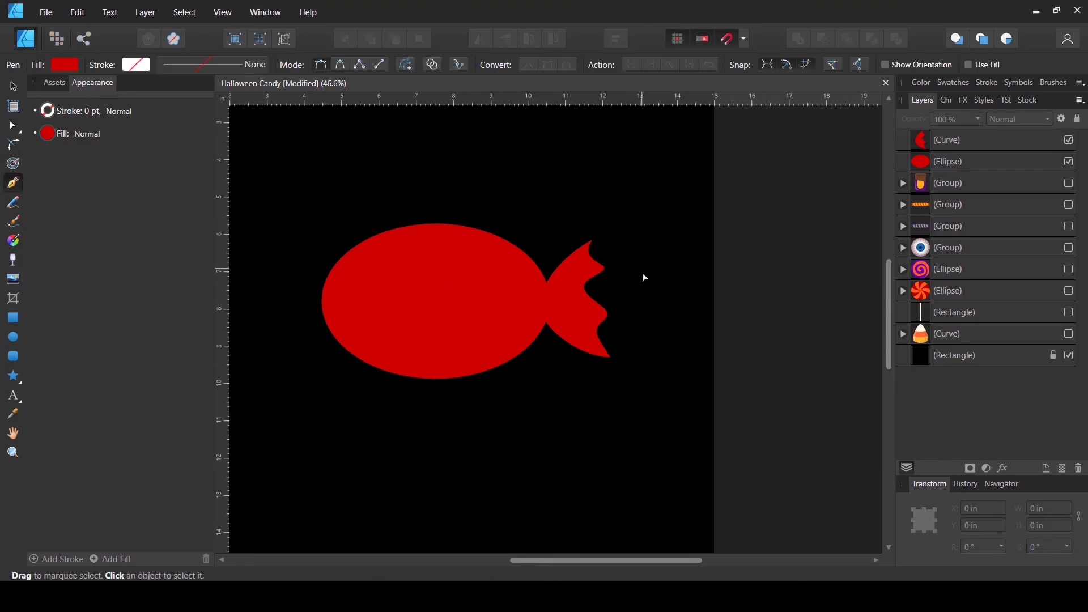
scroll(642, 274, "up", 2)
mouse_move(483, 268)
left_mouse_down()
mouse_move(515, 244)
mouse_move(529, 297)
mouse_move(519, 306)
mouse_move(565, 342)
mouse_move(543, 371)
left_mouse_up()
left_click(537, 253)
left_click_drag(536, 388, 546, 402)
left_click_drag(467, 354, 538, 299)
left_click(483, 269)
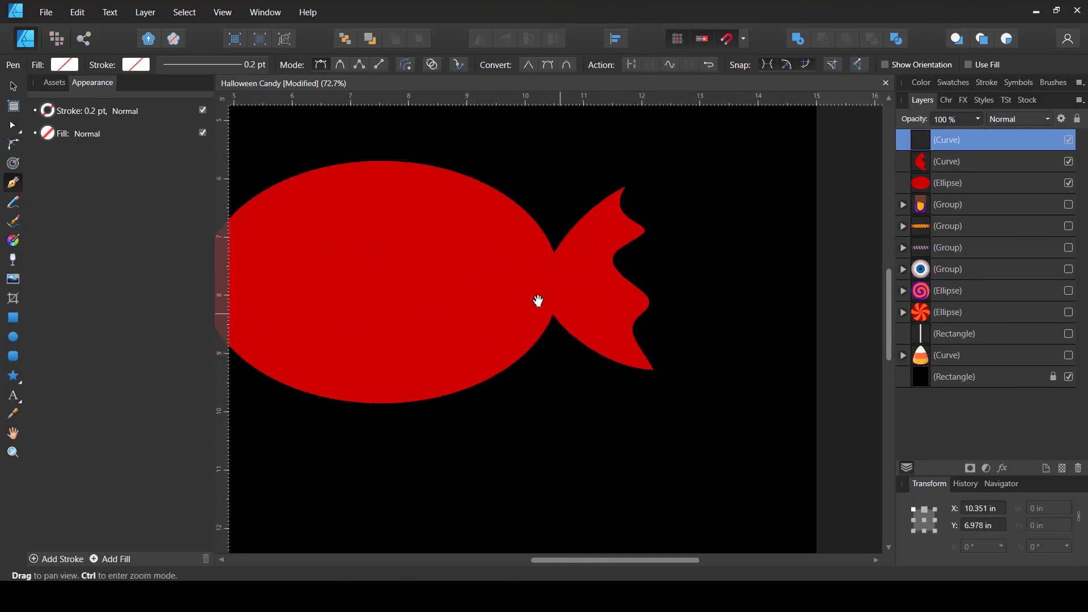
Fill the jagged shading shape with mid-gray and set its blend mode to Multiply
left_click(64, 65)
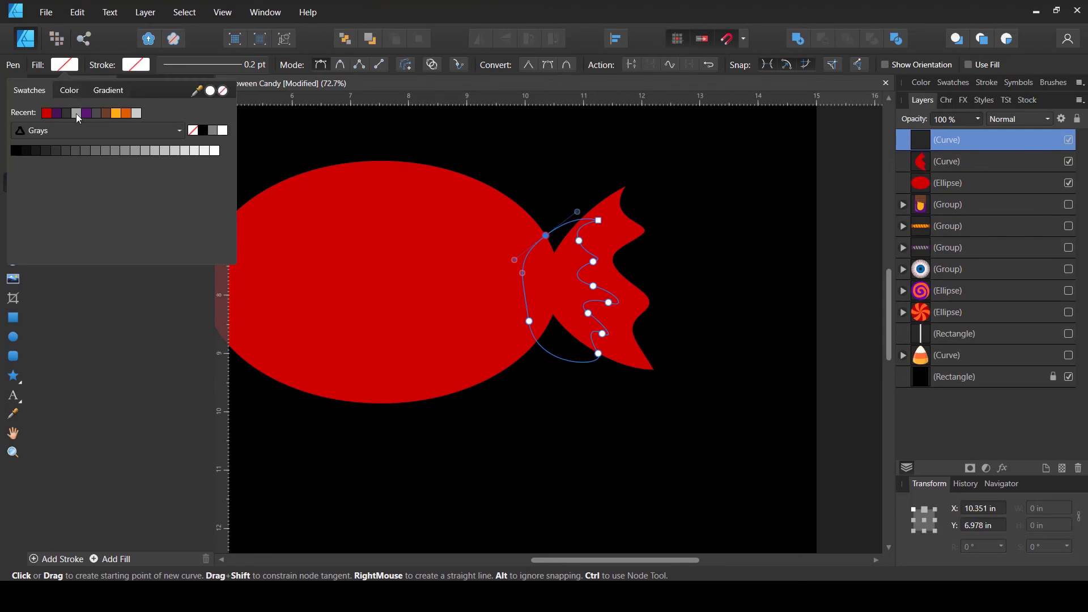
left_click(145, 150)
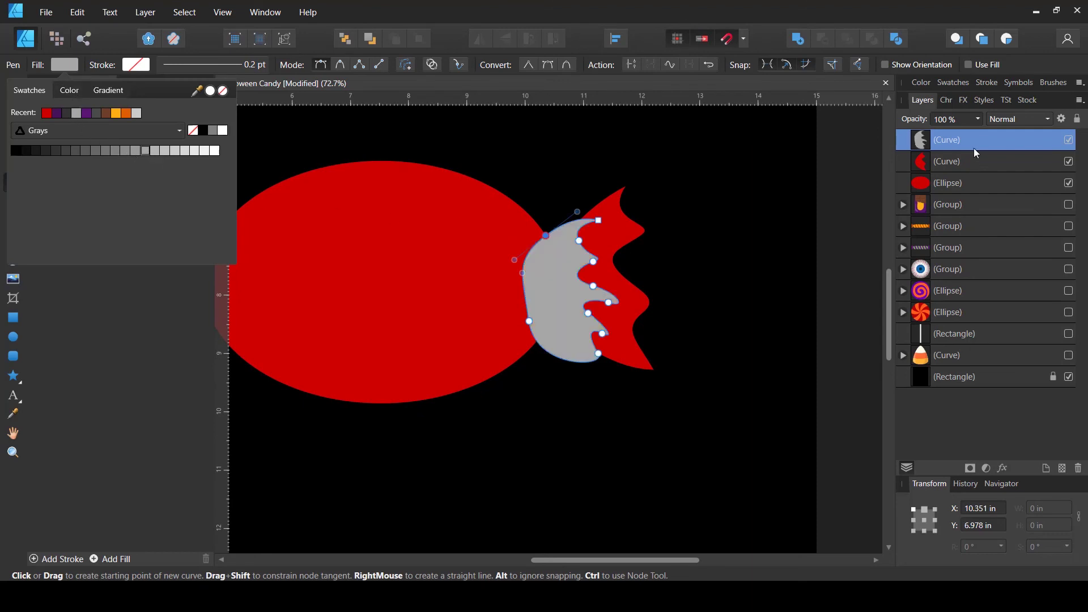
left_click(1019, 125)
left_click(1023, 119)
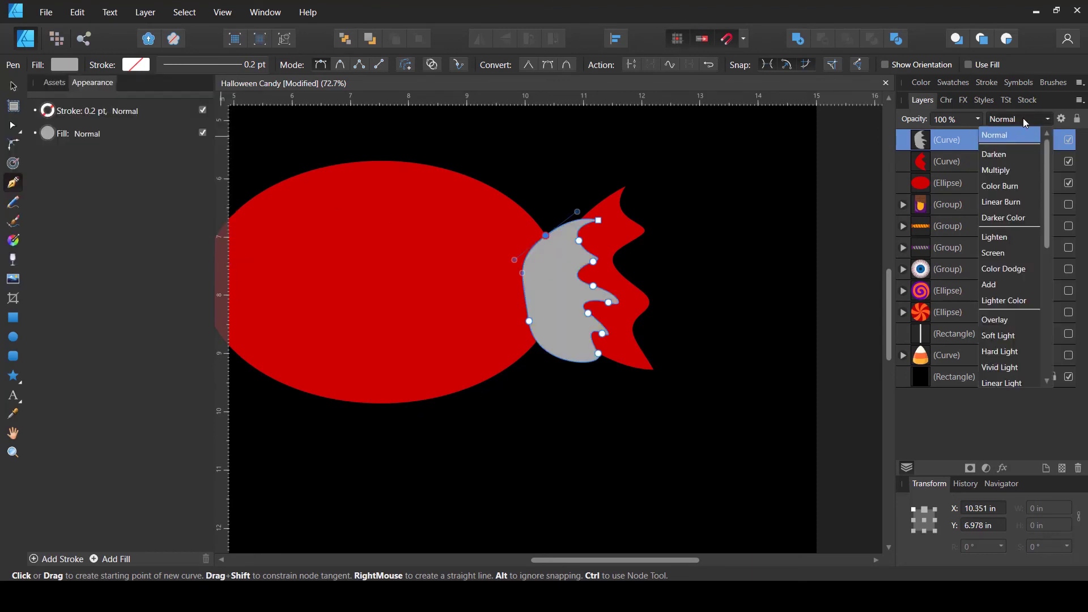
left_click(1006, 171)
left_click(13, 86)
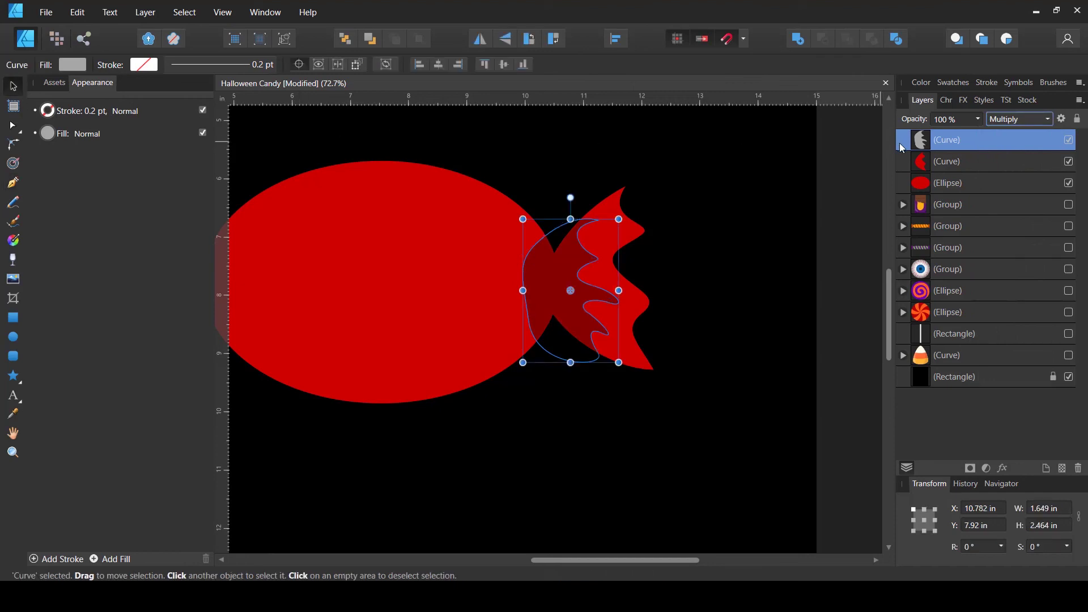
Clip the shading shape inside the wrapper end and place the wrapper end beneath the ellipse
mouse_move(927, 149)
left_mouse_down()
mouse_move(937, 174)
mouse_move(924, 144)
mouse_move(926, 168)
left_mouse_up()
left_click(713, 250)
scroll(559, 292, "down", 2)
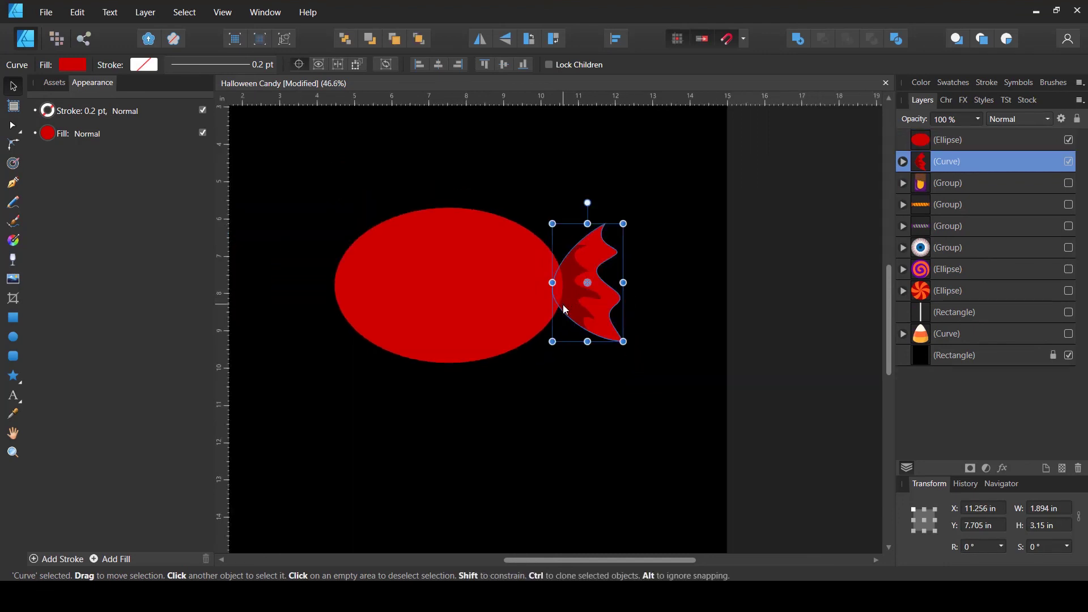
Duplicate the shaded wrapper end, flip the copy horizontally and place it at the ellipse's left end
key("ctrl+j")
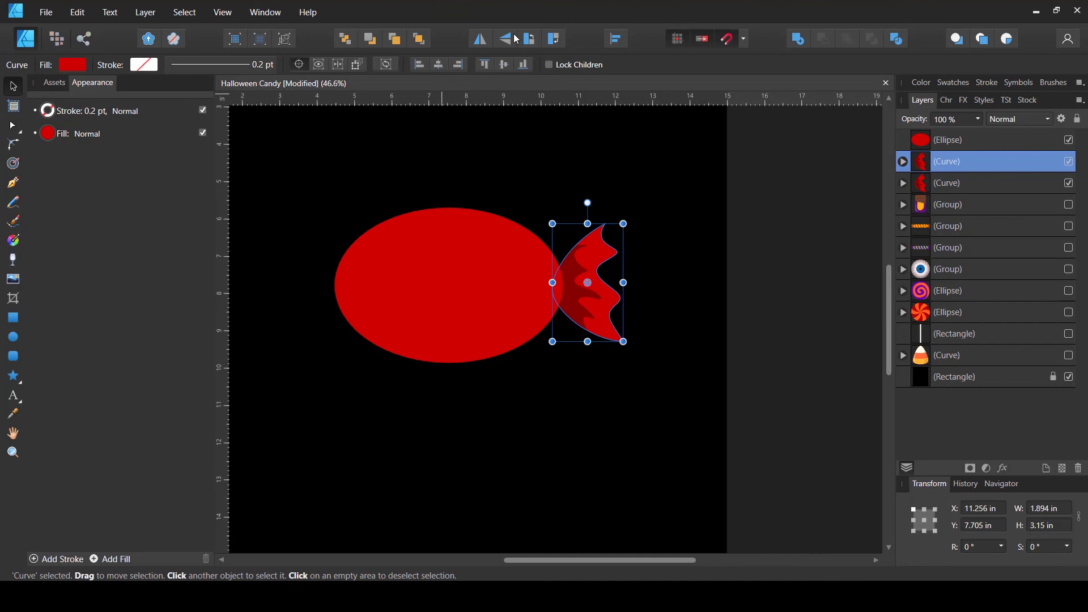
left_click(480, 39)
left_click_drag(589, 283, 331, 284)
left_click(473, 423)
scroll(498, 395, "down", 3)
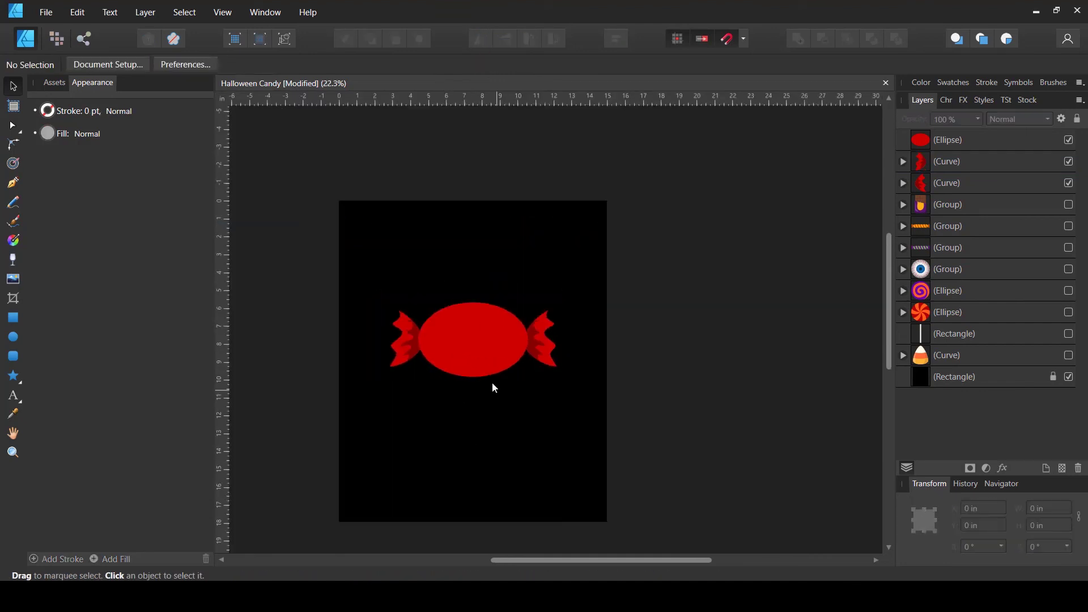
Draw a closed skull-shaped outline with a rounded head and teeth in the middle of the ellipse, topped at about X 7.57 in, Y 6.87 in
scroll(479, 329, "up", 2)
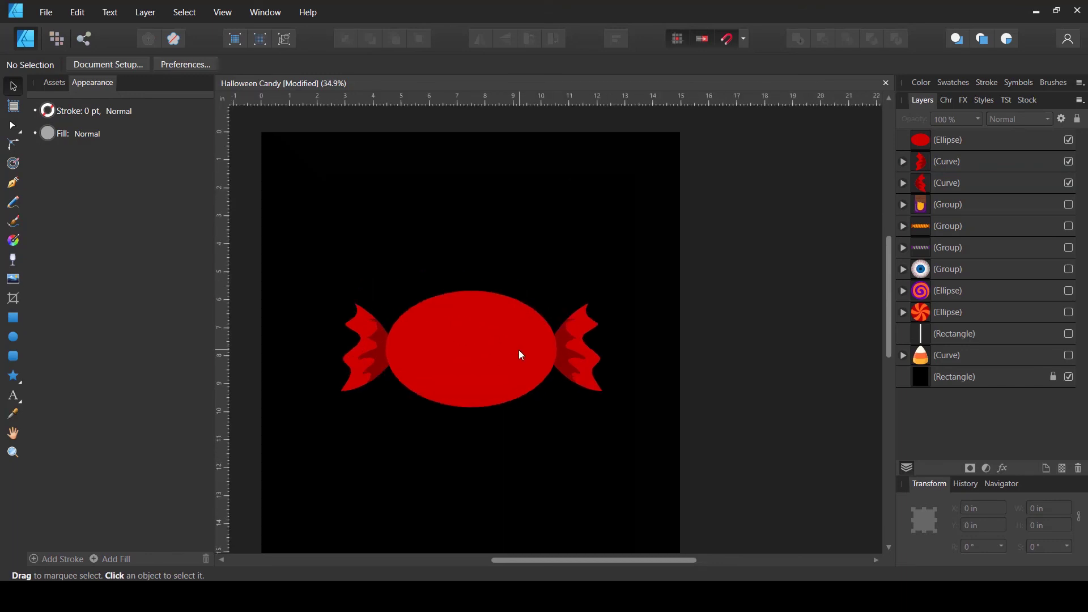
scroll(521, 355, "up", 1)
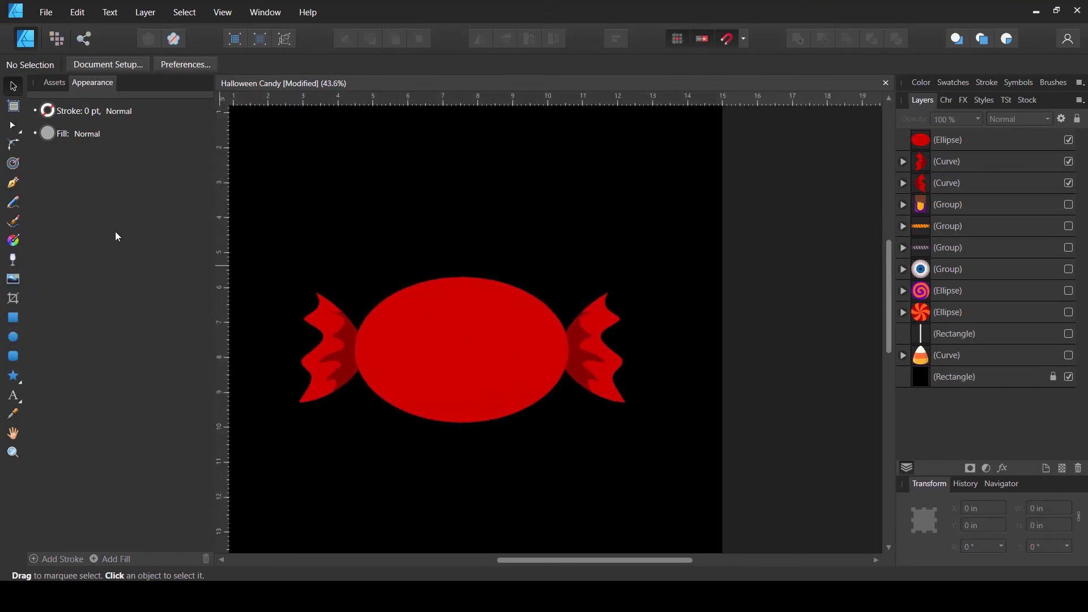
left_click(13, 182)
scroll(475, 354, "up", 3)
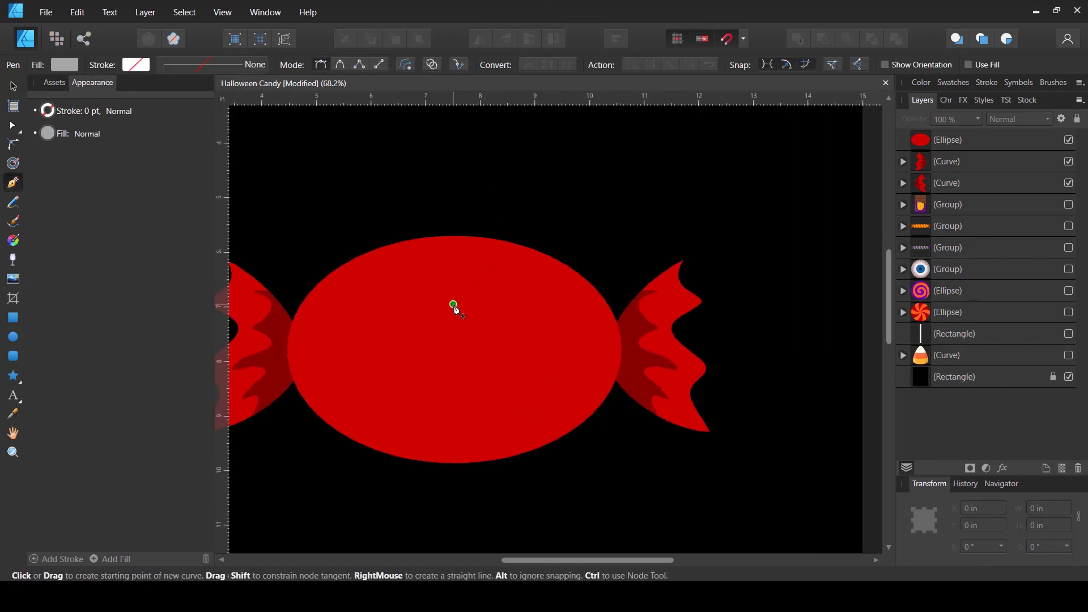
left_click_drag(457, 301, 491, 301)
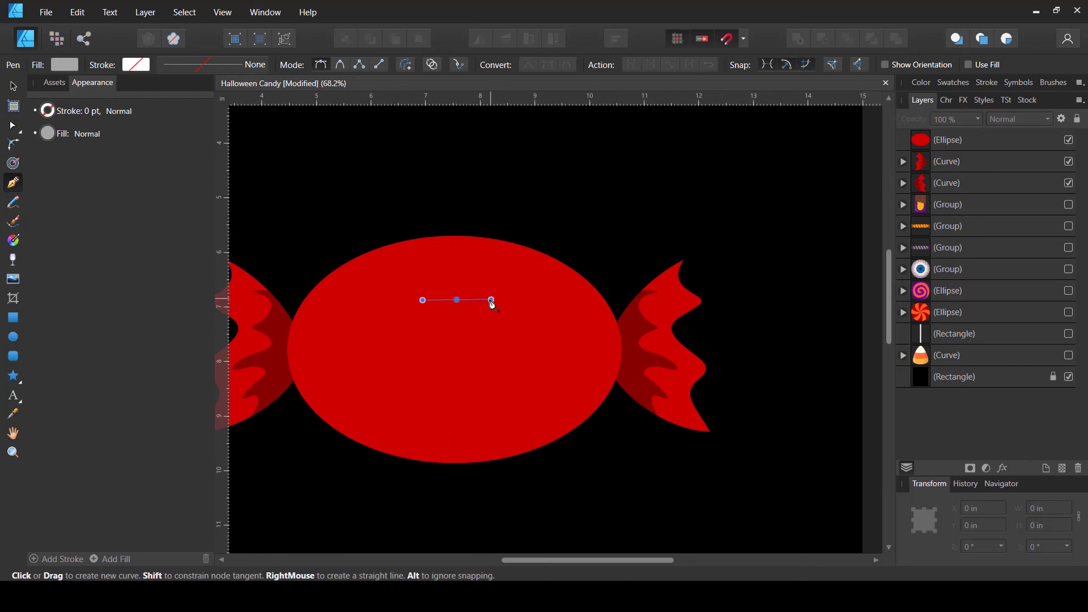
scroll(491, 303, "up", 1)
left_click_drag(543, 270, 475, 300)
left_click(497, 302)
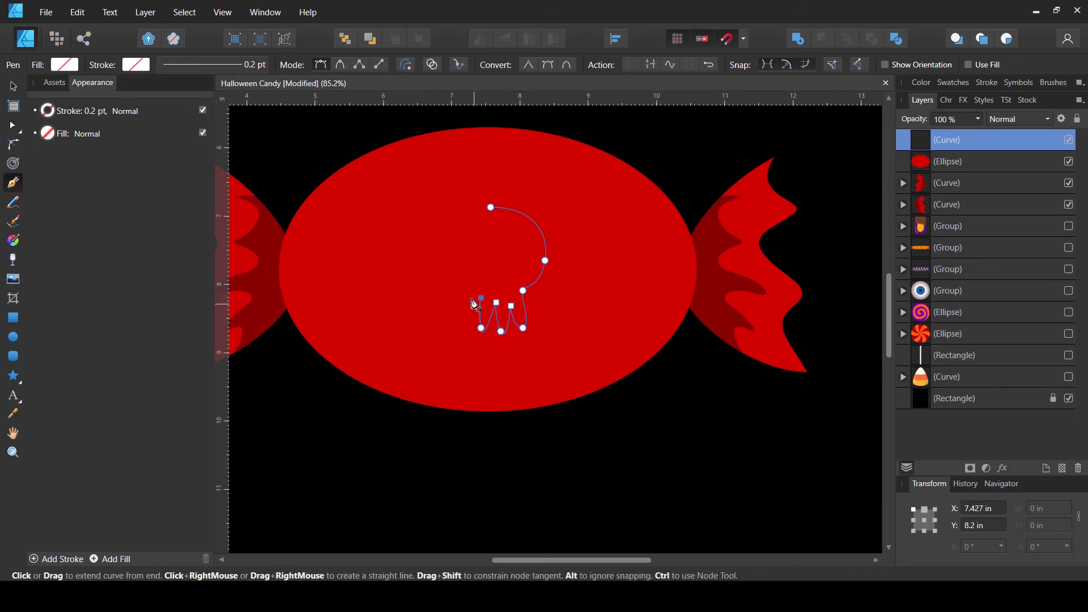
left_click_drag(445, 250, 538, 202)
key("a")
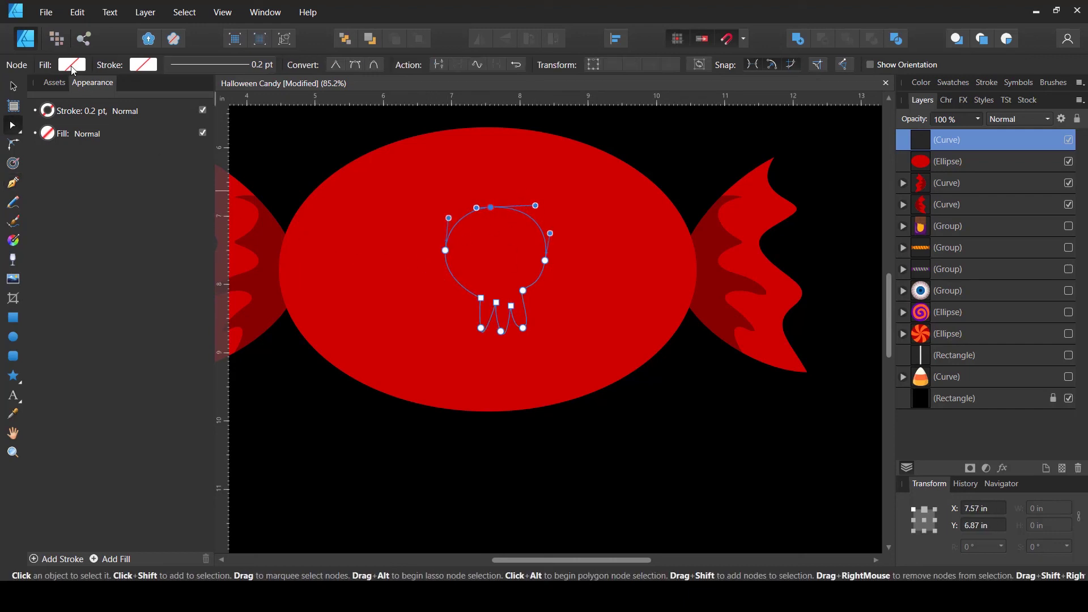
Fill the skull outline with white and enlarge it to about 1.7 in wide
left_click(72, 66)
left_click(222, 131)
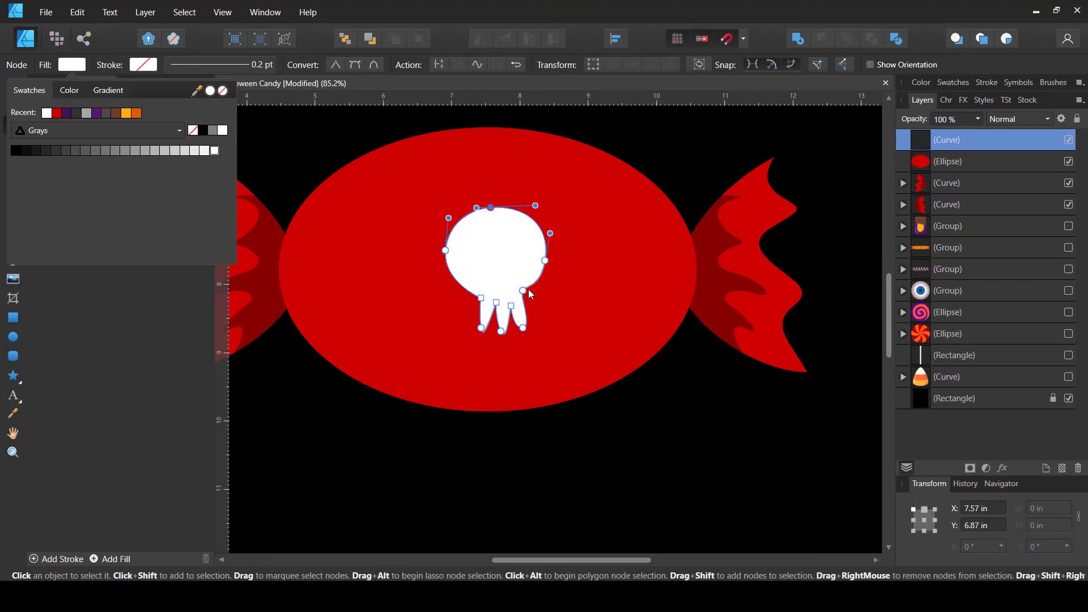
key("v")
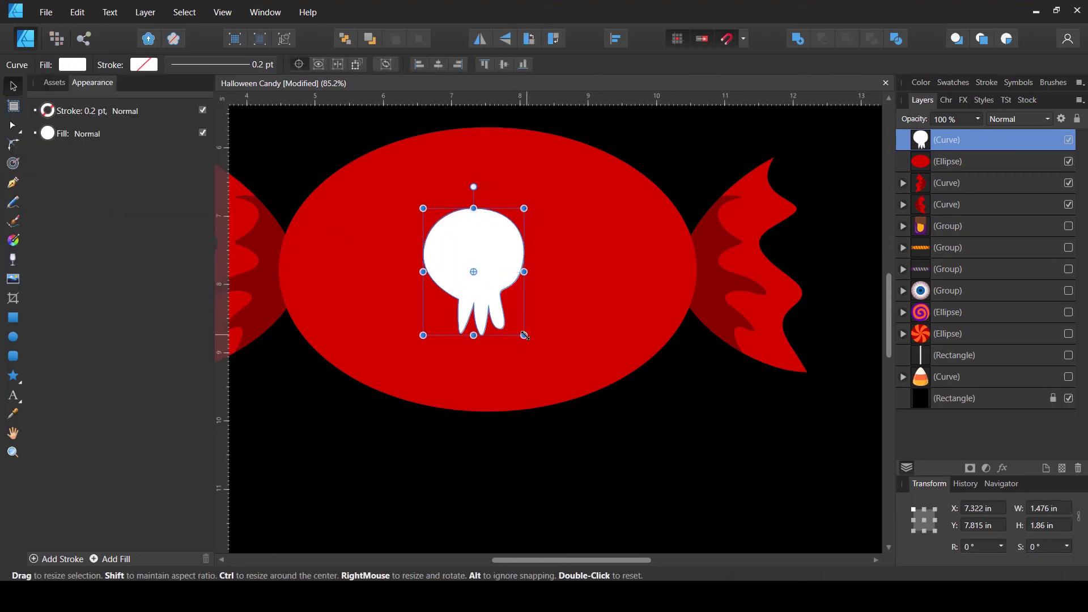
left_click_drag(524, 335, 553, 347)
Widen the skull's first tooth and move the gap node beside it to about X 7.315 in, Y 8.415 in
key("a")
left_click(461, 341)
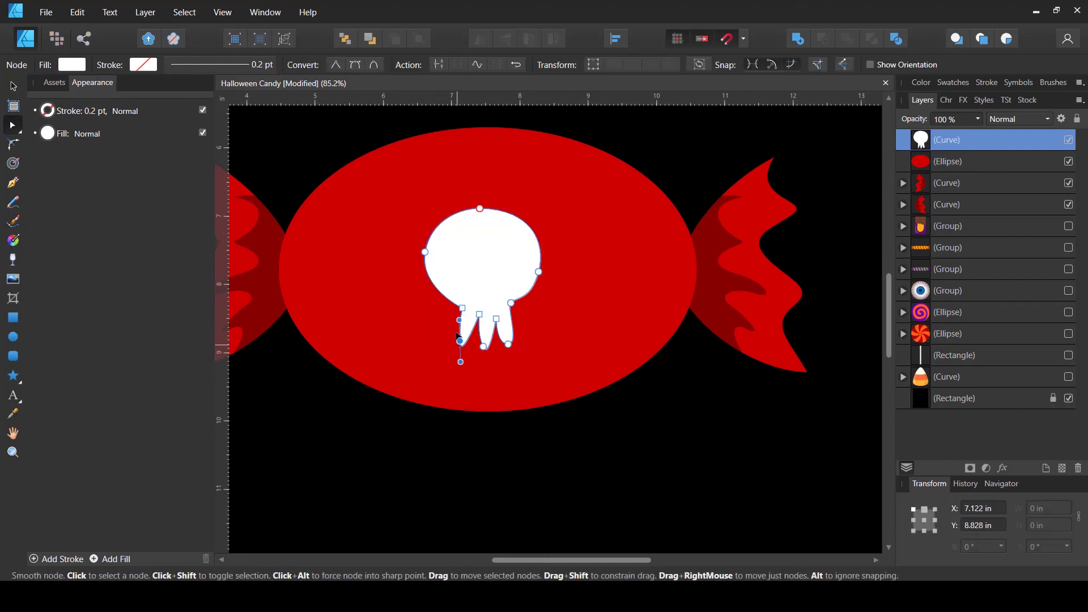
left_click_drag(458, 340, 473, 312)
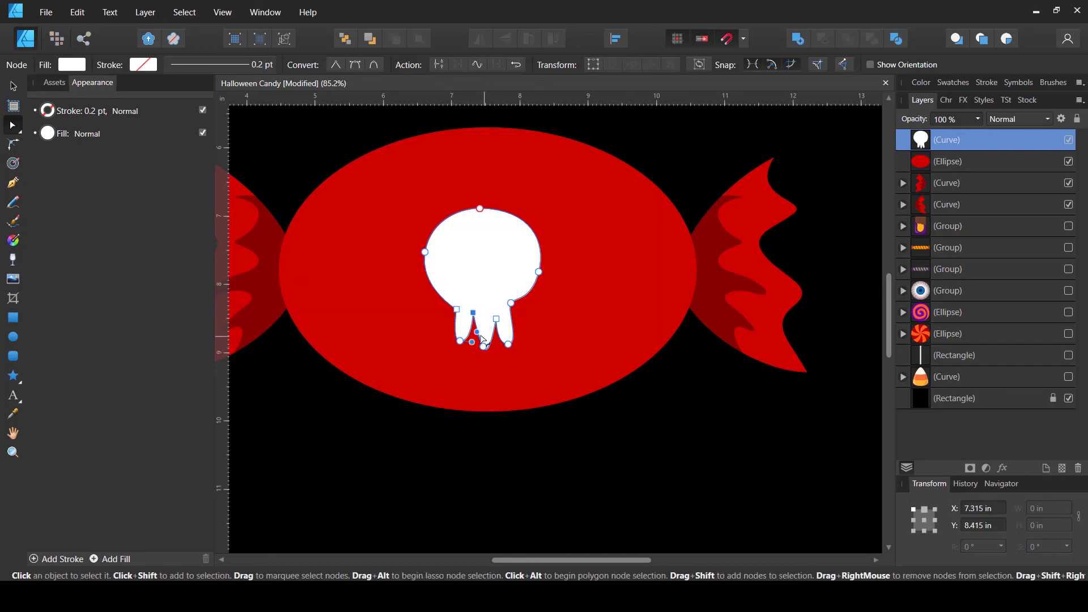
Move the middle tooth's tip to about X 7.48 in, Y 8.83 in and the second gap's node to about X 7.64 in, Y 8.38 in
left_click_drag(480, 351, 485, 351)
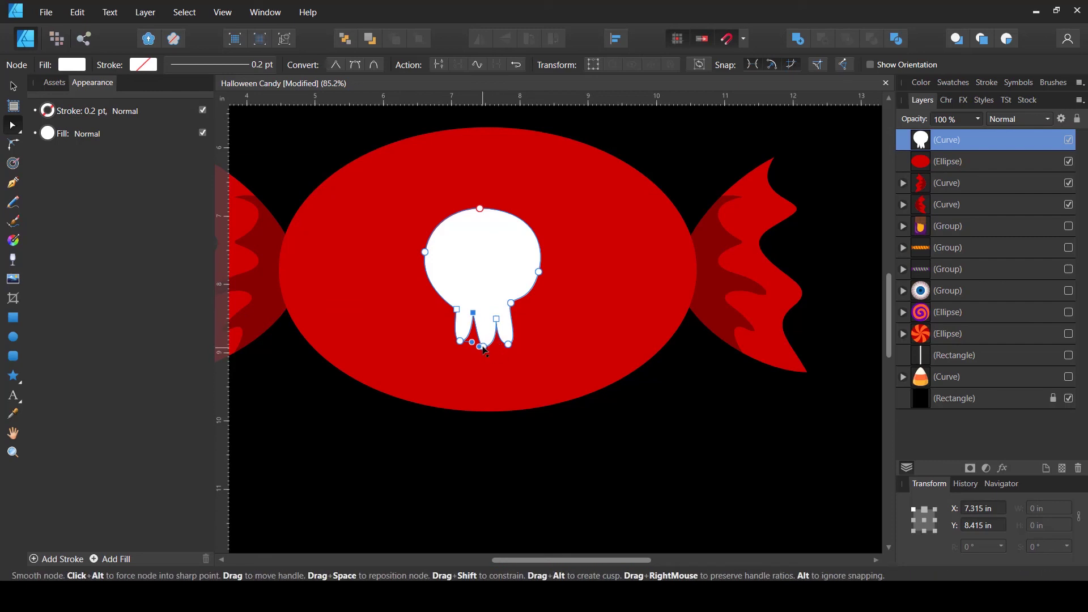
scroll(483, 351, "up", 5)
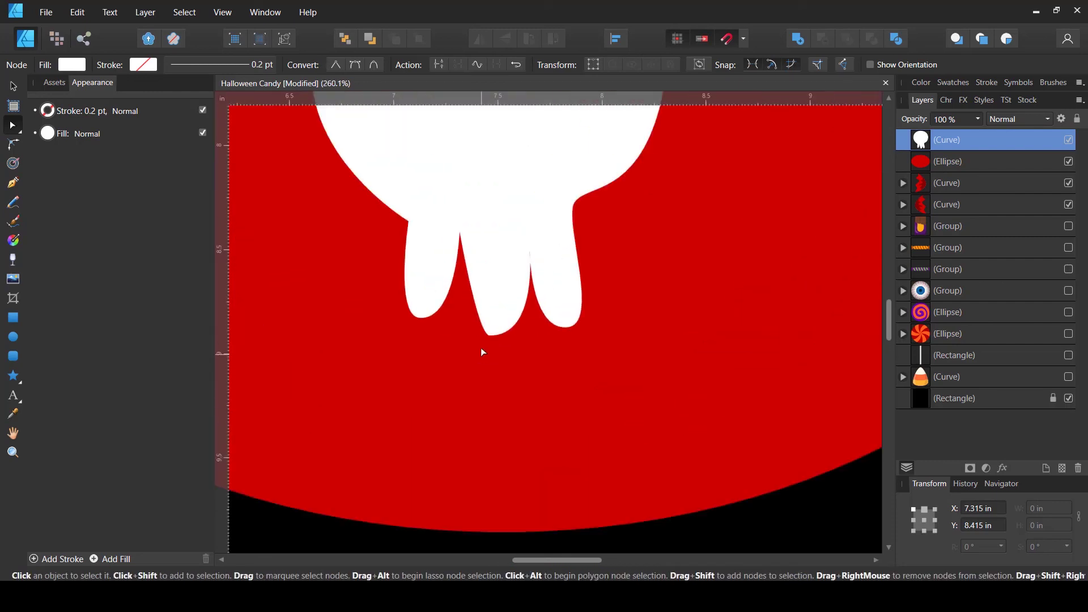
left_click_drag(479, 336, 493, 317)
left_click(490, 335)
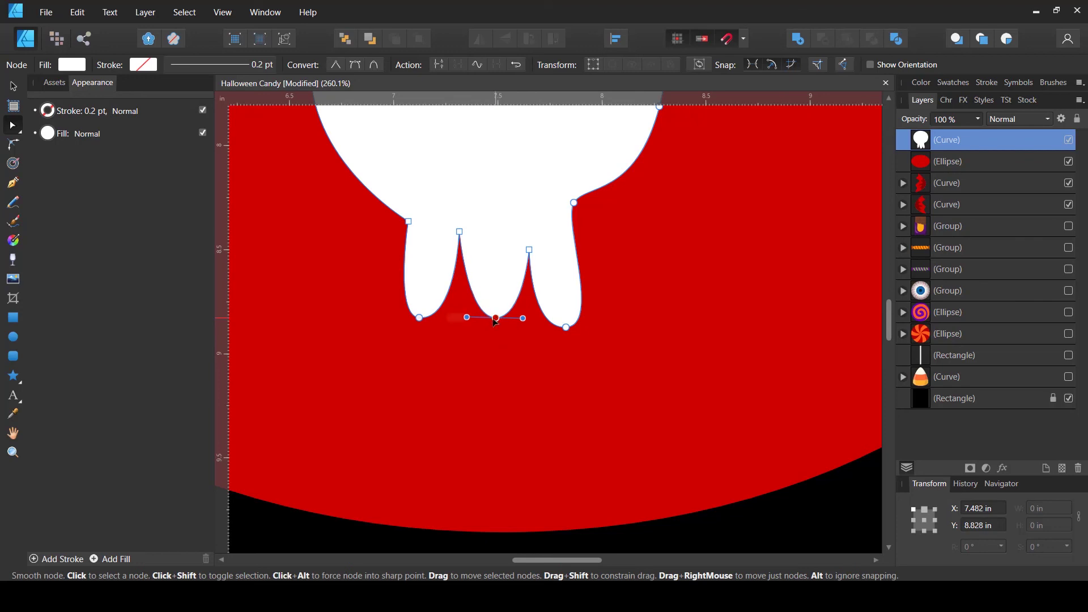
left_click(529, 245)
left_click_drag(530, 245, 530, 237)
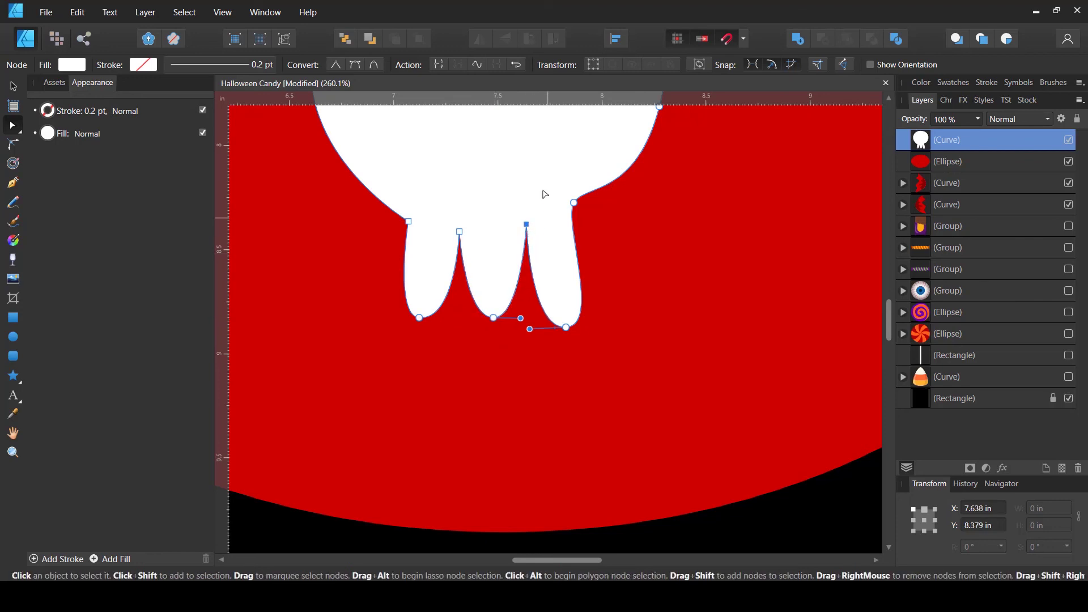
scroll(544, 189, "down", 6)
scroll(543, 195, "up", 2)
scroll(546, 239, "up", 1)
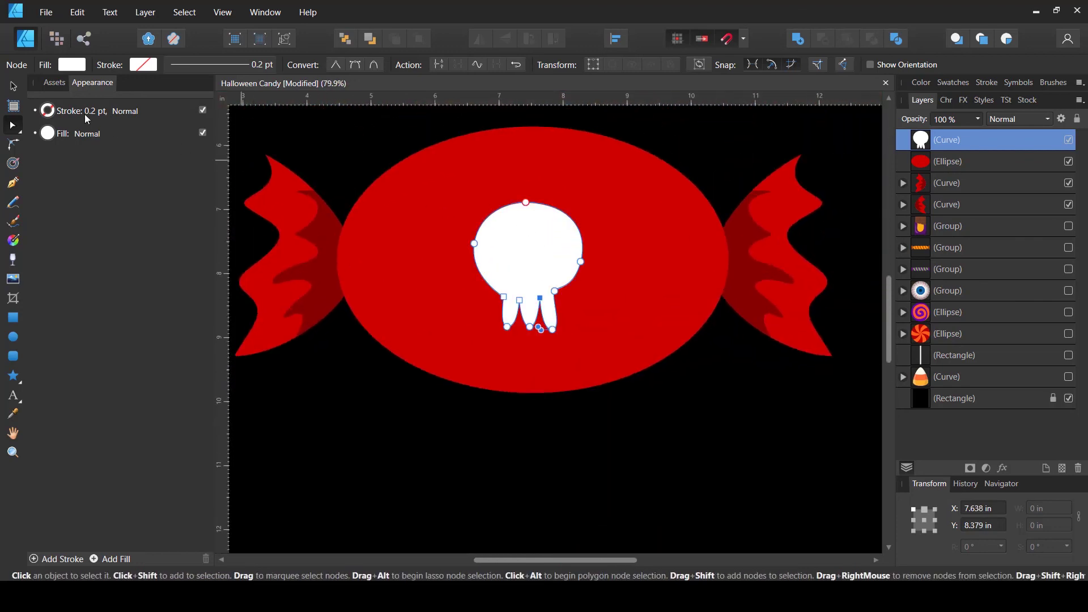
Draw a circle about 0.405 in across as the skull's first eye and fill it with black
left_click(14, 340)
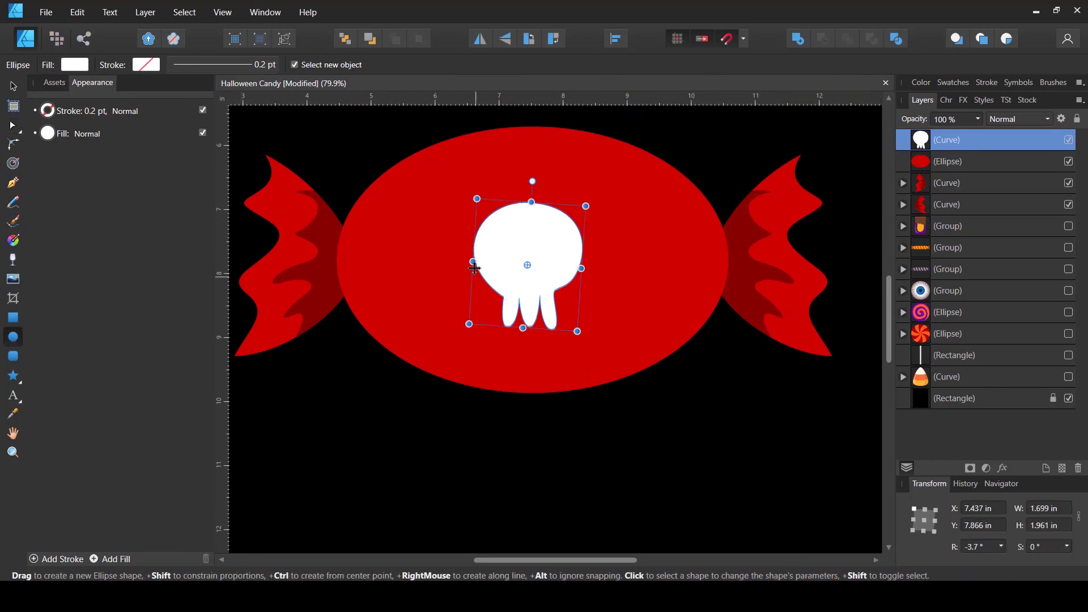
scroll(510, 236, "up", 1)
left_click_drag(489, 232, 521, 264)
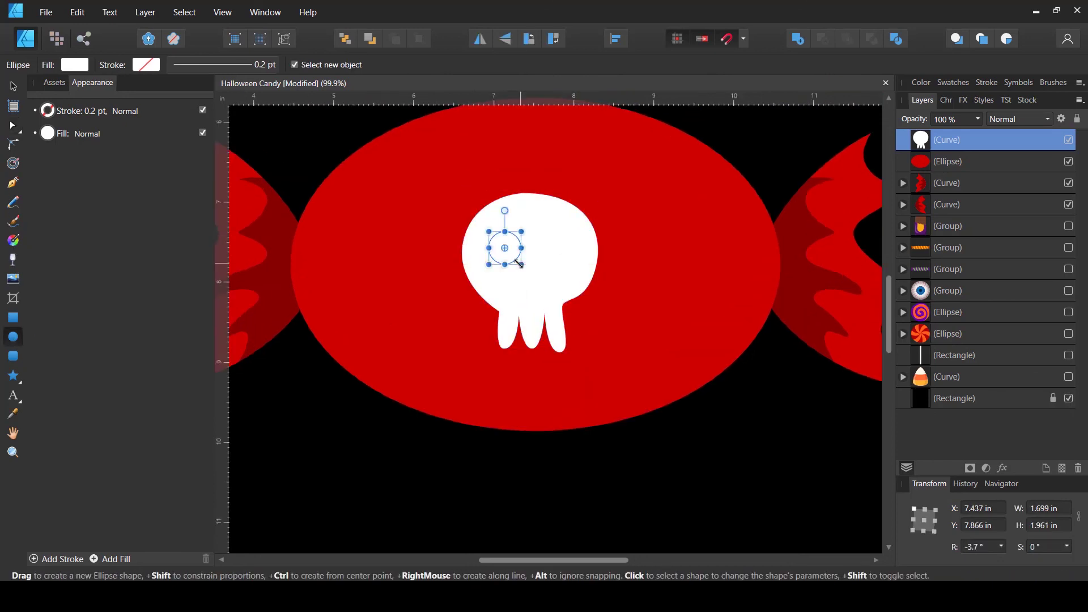
left_click(81, 64)
left_click_drag(66, 167, 28, 168)
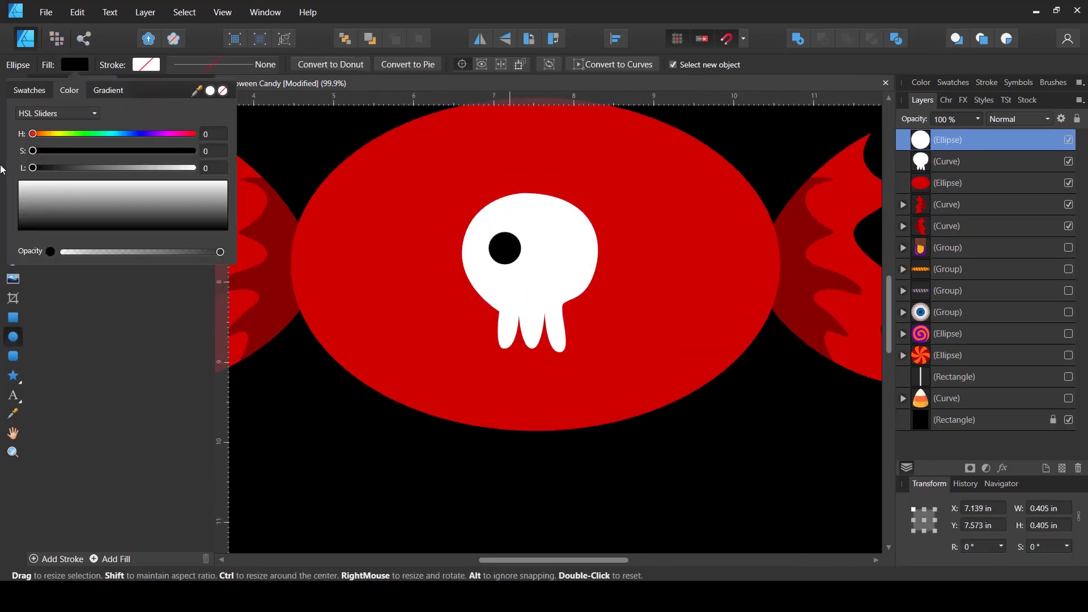
Stretch the black eye to about 0.442 in high and position it at about X 7.066 in, Y 7.531 in
left_click(15, 85)
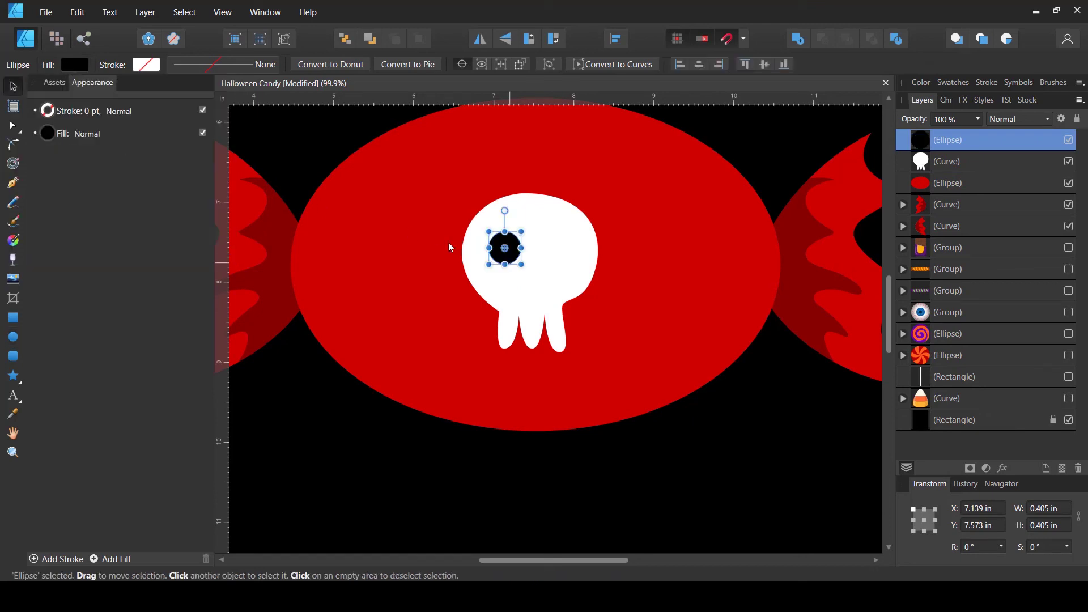
left_click_drag(506, 264, 506, 265)
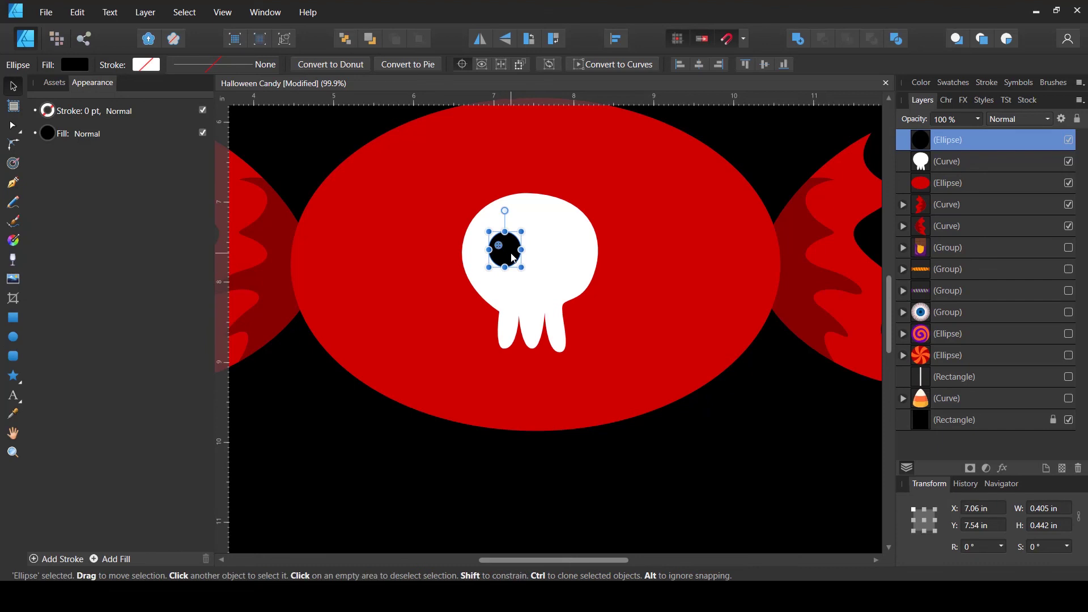
scroll(511, 254, "up", 2)
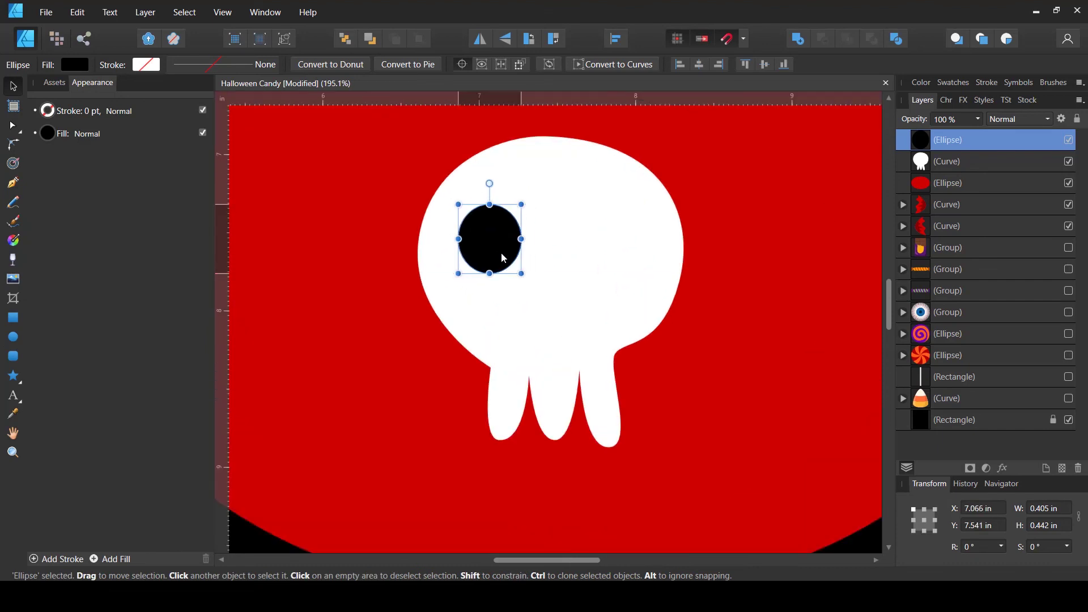
key("Up")
scroll(503, 251, "down", 2)
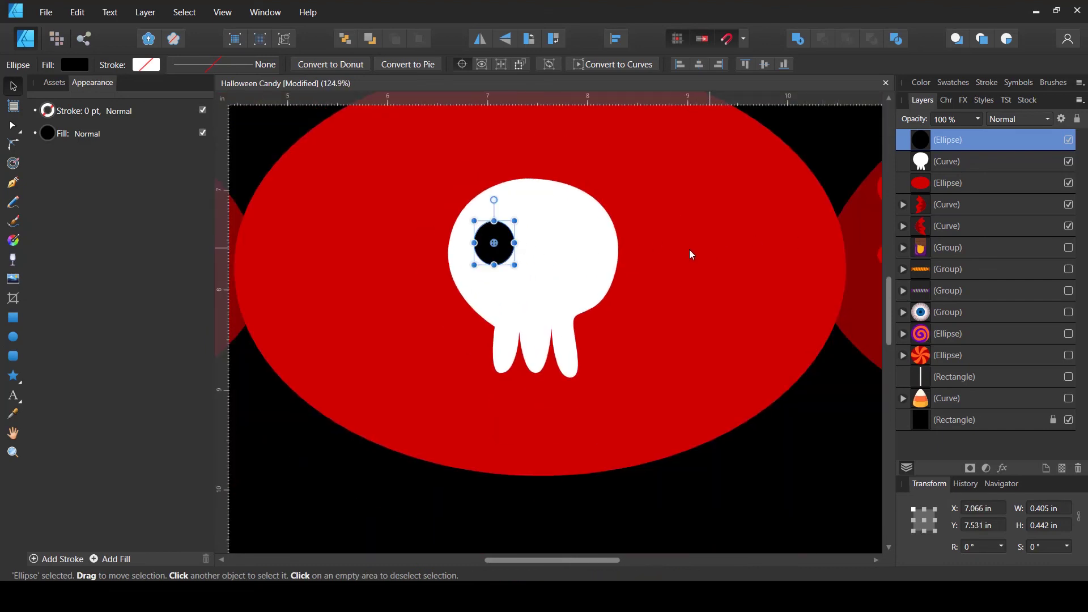
Duplicate the black eye and place the copy level with it at about X 7.849 in
key("ctrl+j")
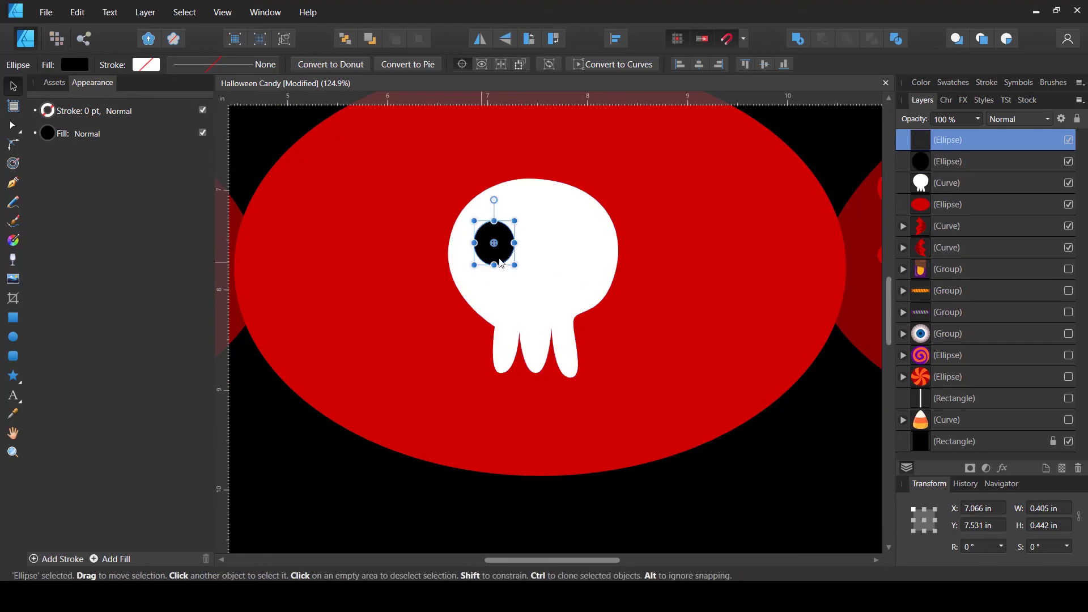
left_click_drag(502, 261, 580, 261)
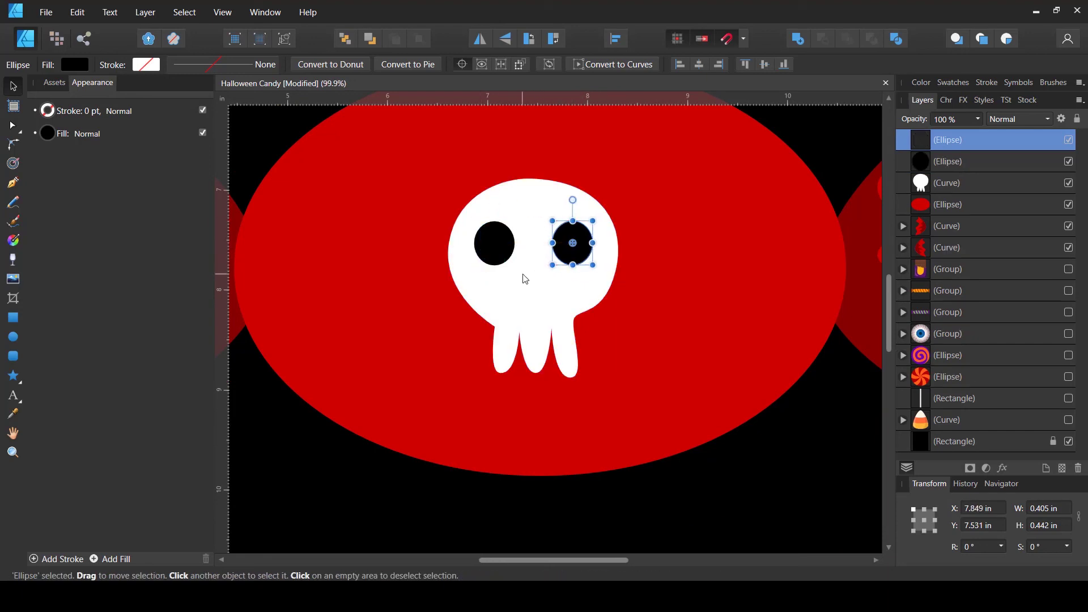
scroll(522, 275, "down", 4)
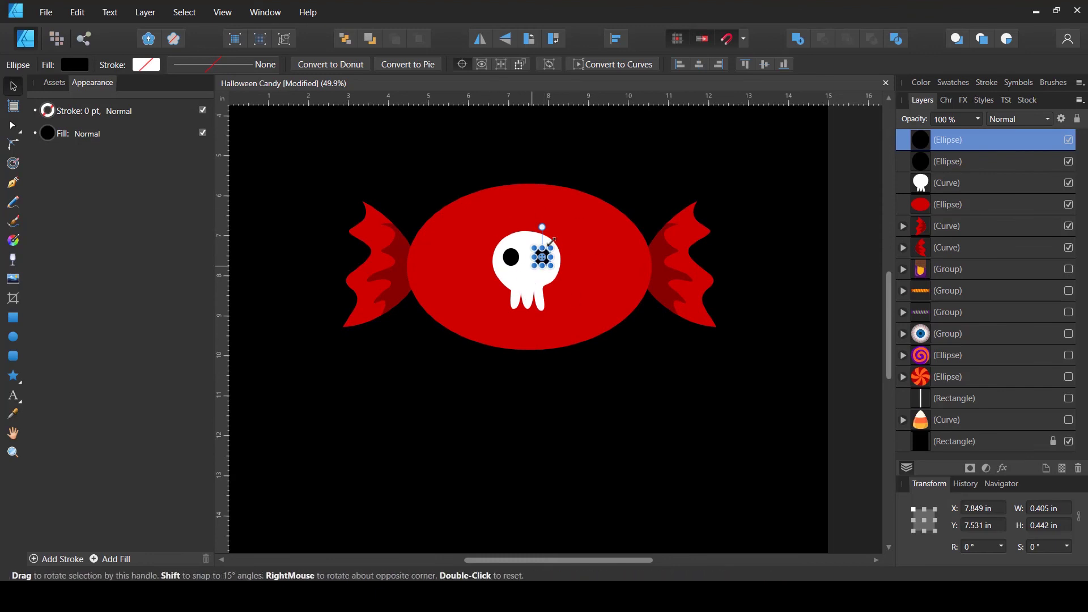
Group the skull shape with its two eyes and clear the selection
left_click(648, 152)
left_click(948, 182)
left_click(948, 145, "shift")
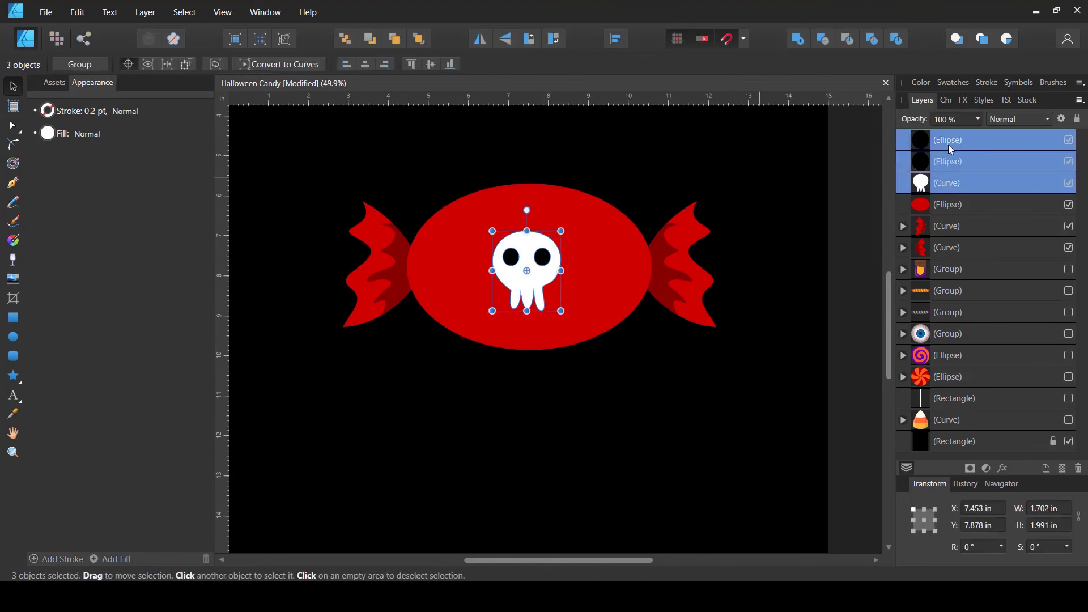
key("ctrl+g")
key("ctrl+d")
scroll(619, 242, "down", 1)
scroll(556, 249, "up", 1)
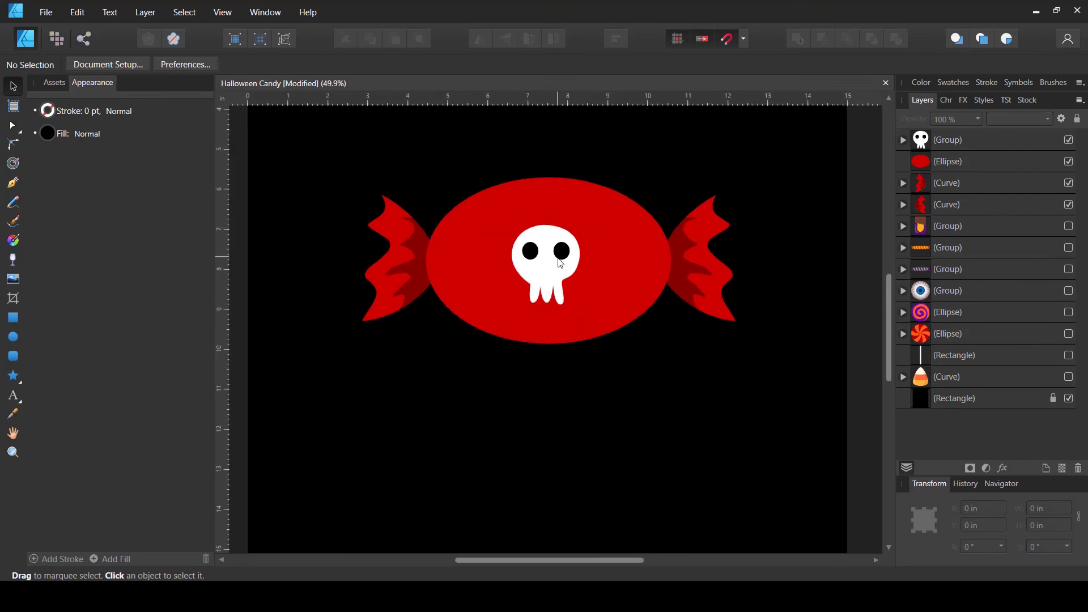
Enlarge the skull group and centre it on the red candy body
left_click(554, 296)
mouse_move(509, 305)
left_mouse_down()
mouse_move(481, 327)
mouse_move(495, 320)
left_mouse_up()
mouse_move(550, 280)
left_mouse_down()
mouse_move(557, 268)
mouse_move(552, 282)
left_mouse_up()
scroll(522, 293, "down", 2)
left_click(542, 356)
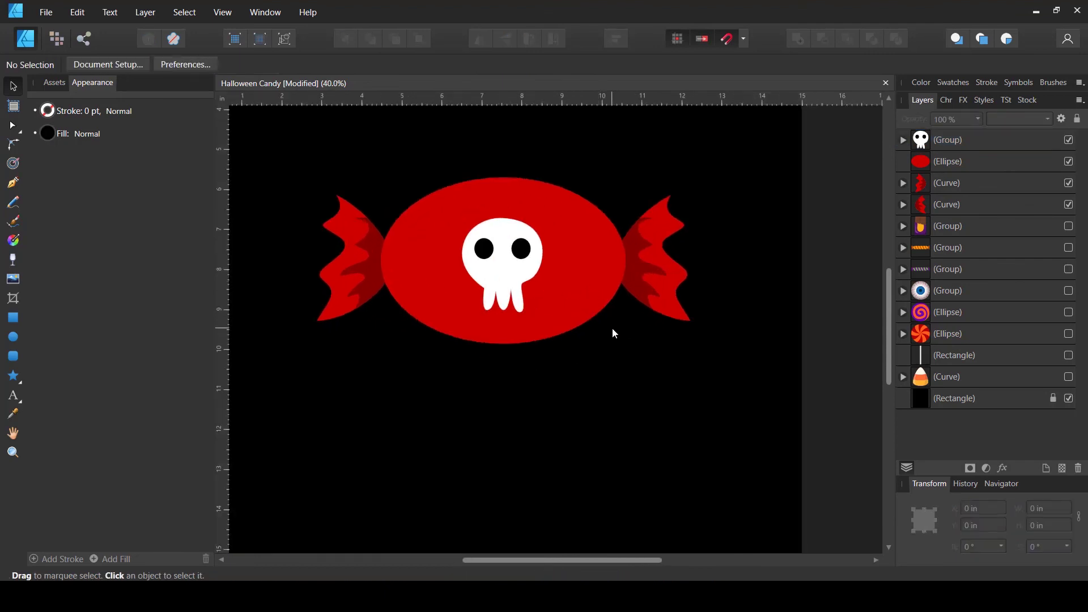
scroll(611, 340, "up", 1)
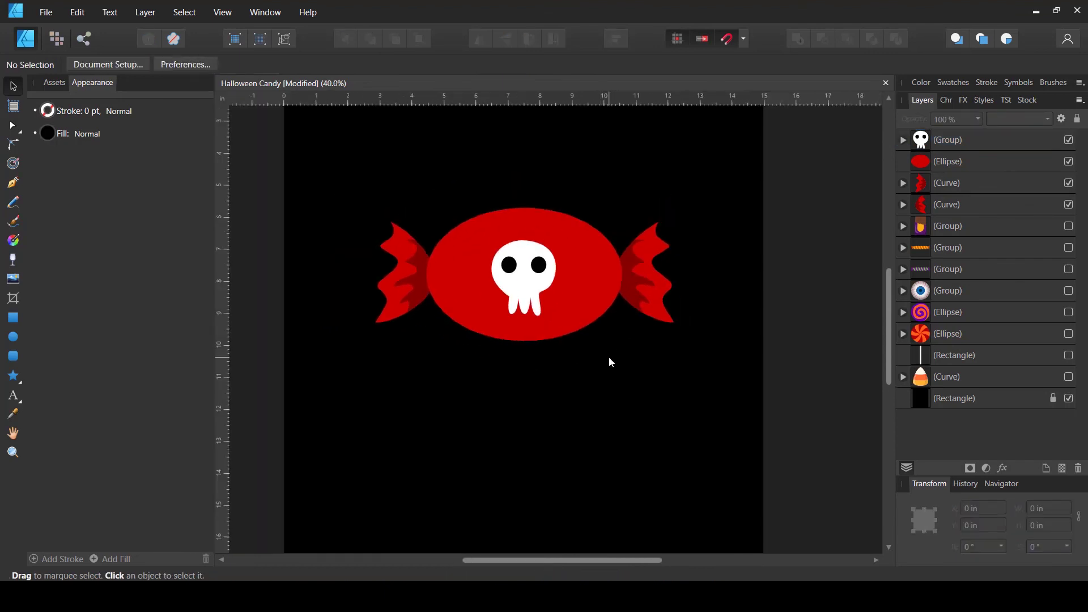
Draw an ellipse about 4.08 by 3.227 in over the candy body and place it beneath the skull group
left_click(13, 336)
left_click_drag(465, 221, 591, 327)
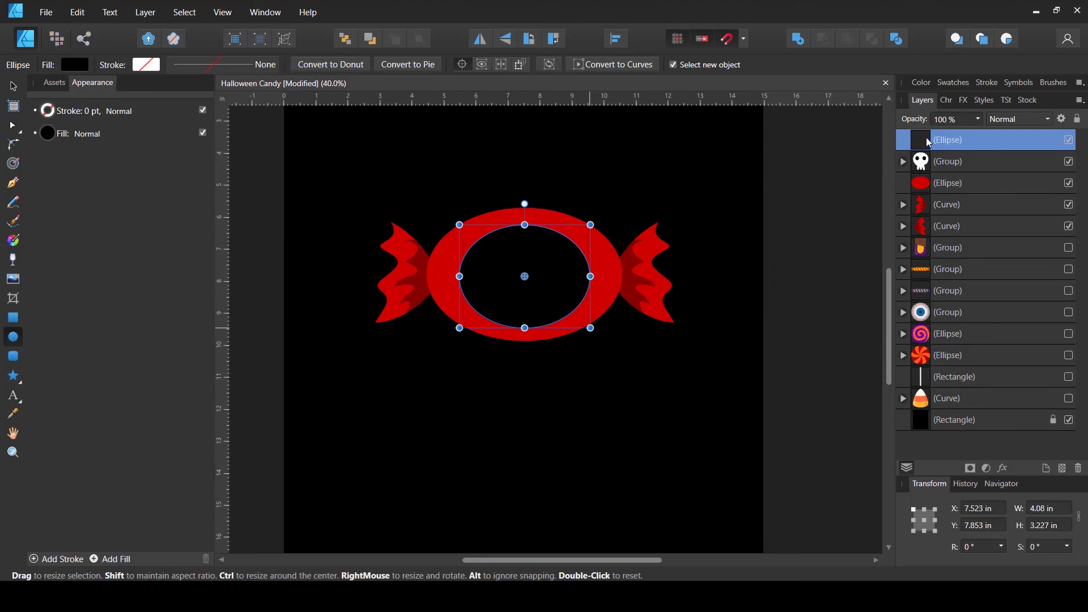
left_click_drag(920, 148, 858, 195)
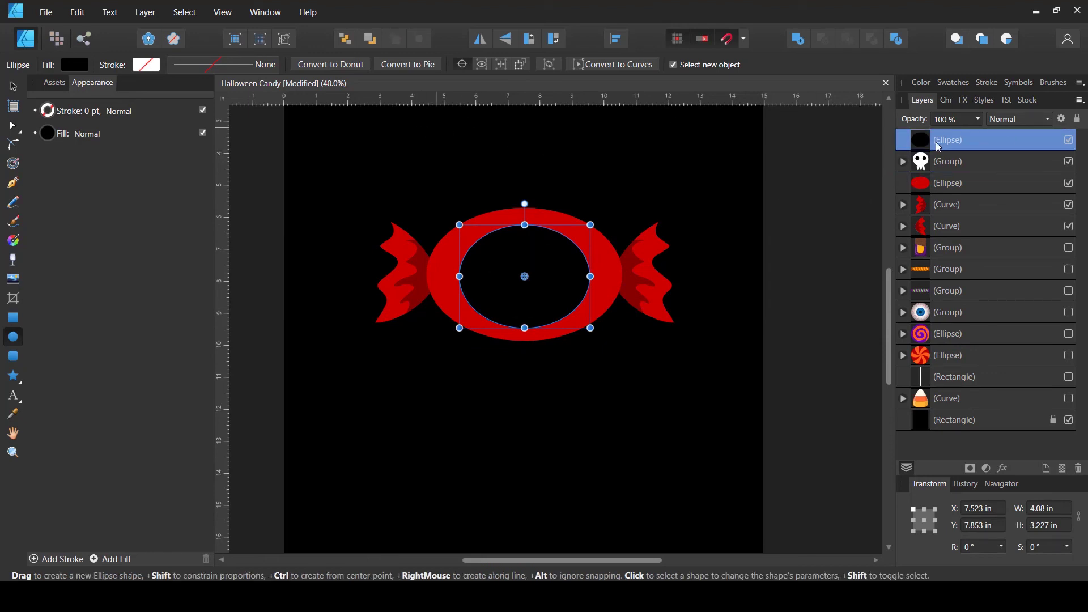
left_click_drag(938, 146, 905, 180)
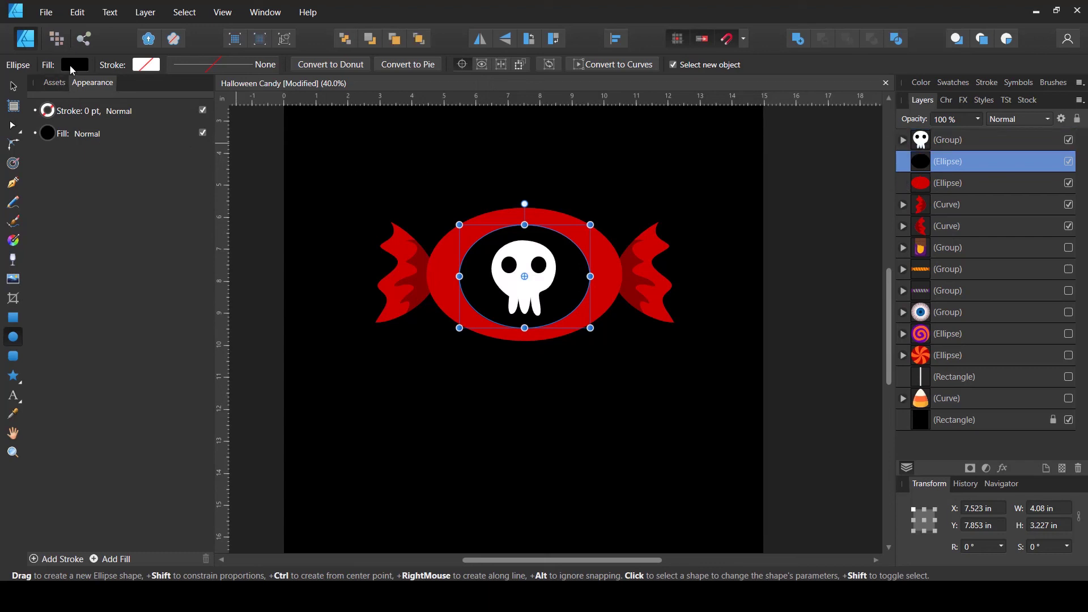
Try an orange fill (H 23, S 100, L 47) and a bright blue fill on the ellipse behind the skull
left_click(73, 66)
left_click(57, 134)
left_click_drag(62, 167, 207, 157)
left_click_drag(134, 168, 108, 169)
left_click_drag(57, 134, 46, 136)
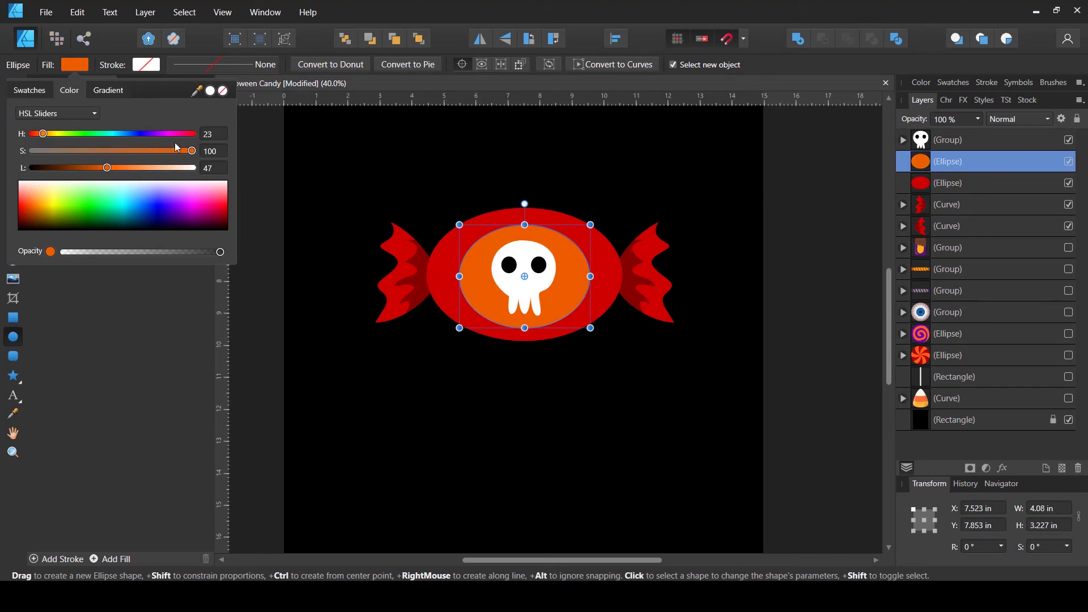
mouse_move(132, 134)
left_mouse_down()
mouse_move(122, 133)
mouse_move(166, 133)
mouse_move(95, 139)
mouse_move(154, 136)
mouse_move(106, 139)
mouse_move(128, 135)
left_mouse_up()
left_click(576, 276)
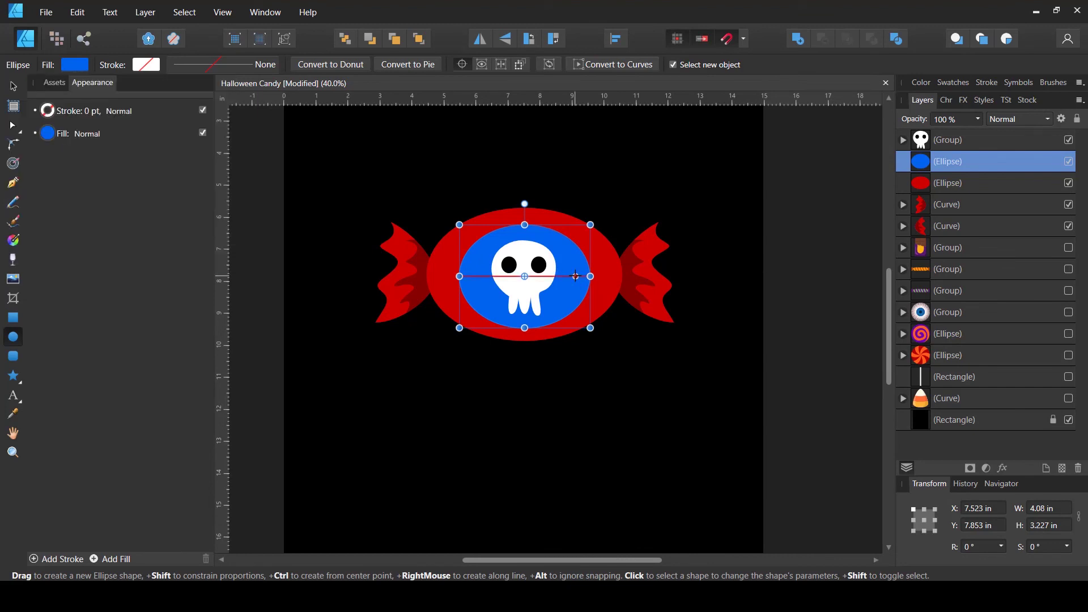
Delete the blue ellipse behind the skull and clear the selection
key("Delete")
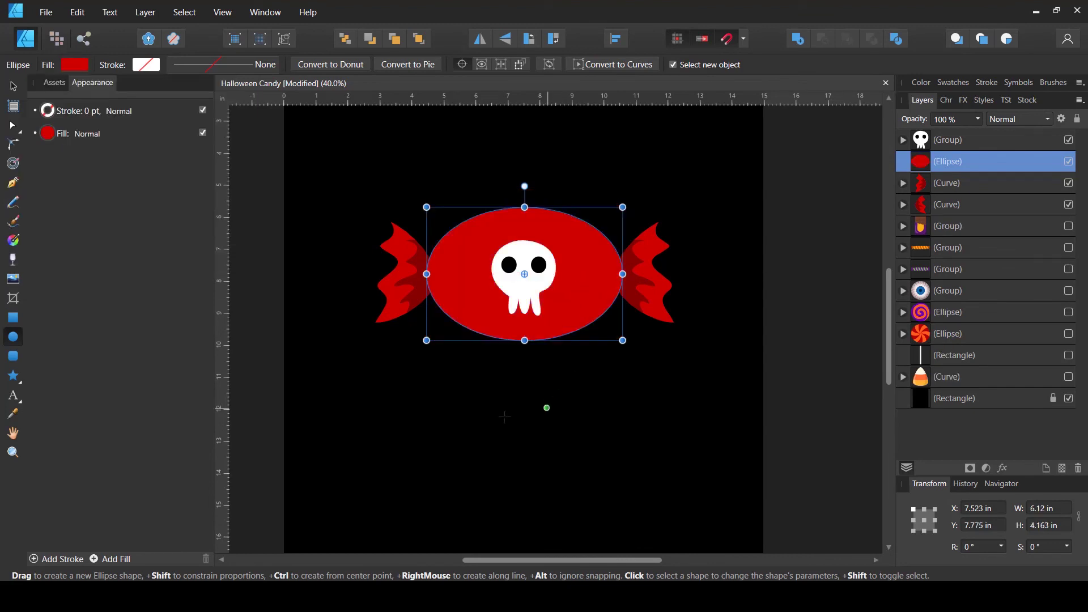
left_click(14, 90)
left_click(558, 407)
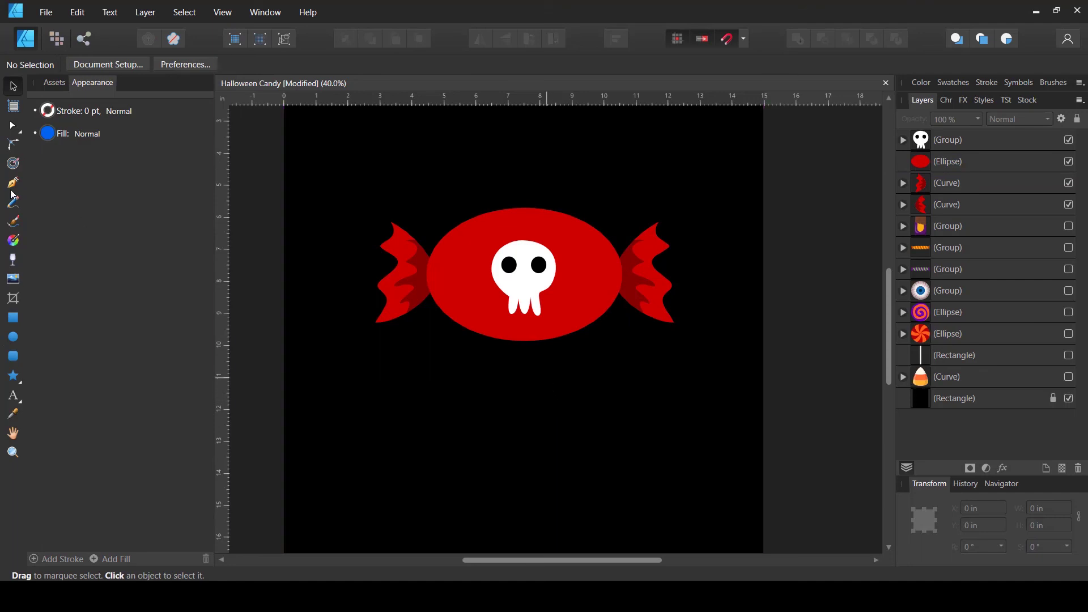
Duplicate the red body ellipse, enlarge the copy to about 6.772 by 4.607 in and shift it to about X 7.133 in, Y 7.215 in
left_click(931, 162)
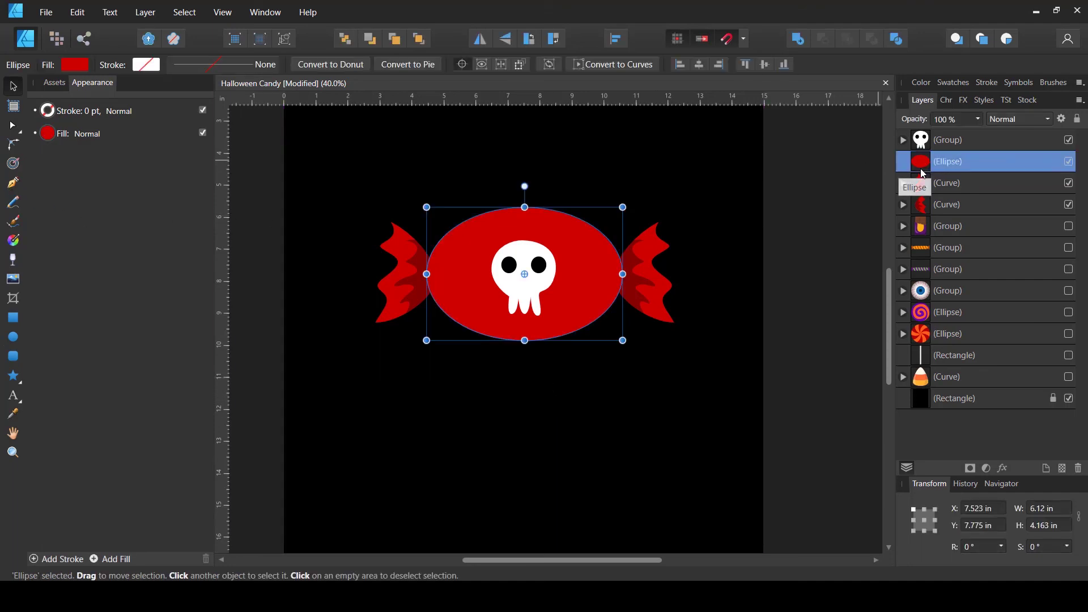
key("ctrl+j")
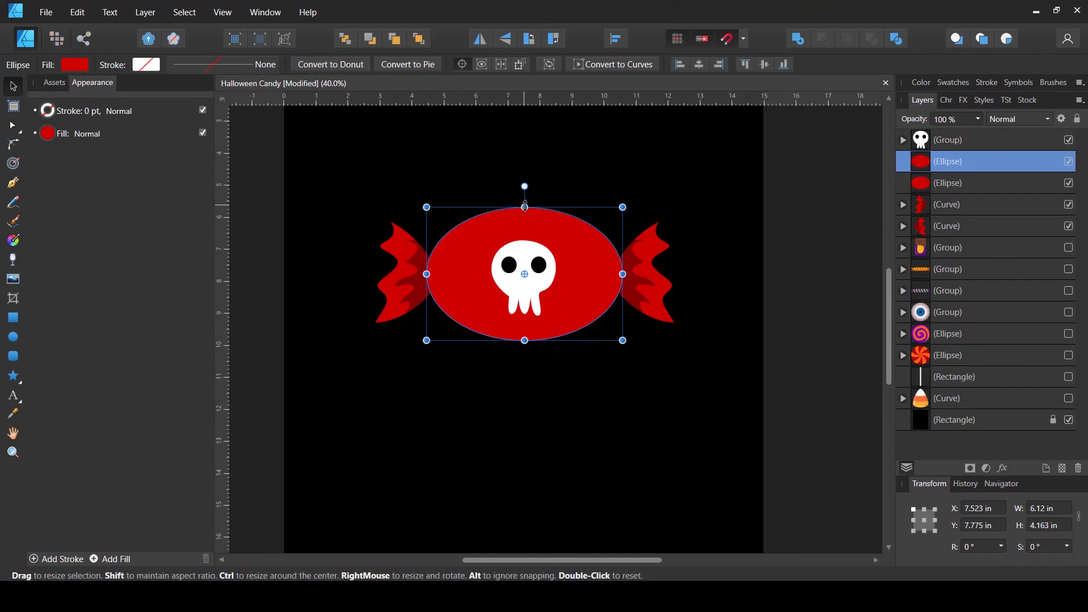
left_click_drag(525, 207, 525, 193)
mouse_move(591, 250)
left_mouse_down()
mouse_move(568, 233)
mouse_move(576, 240)
left_mouse_up()
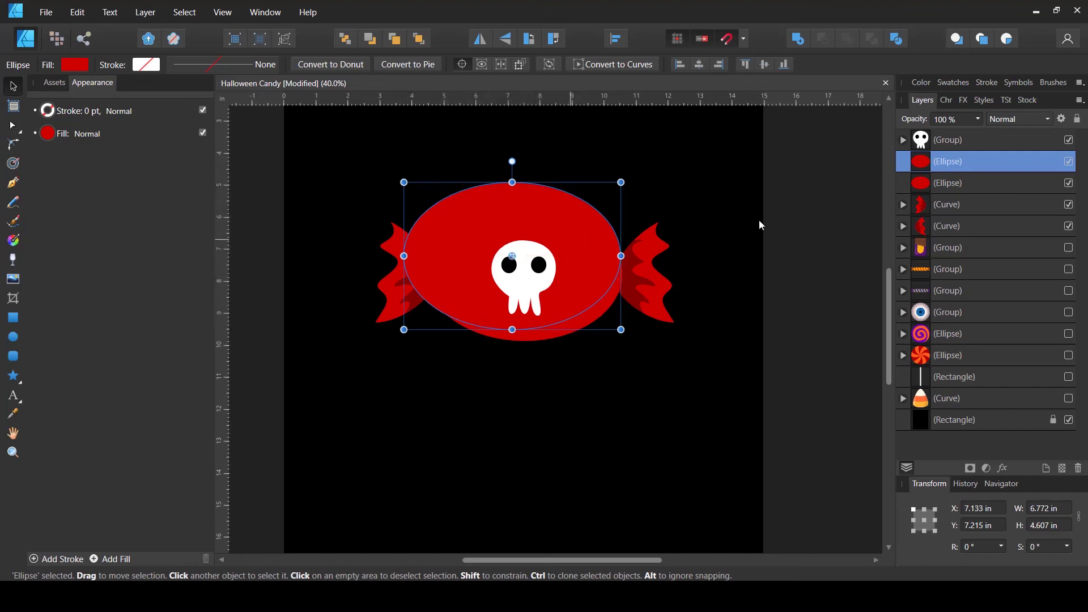
Duplicate the candy body ellipse and subtract the enlarged ellipse from the copy, leaving a crescent along the body's lower edge
left_click(937, 185)
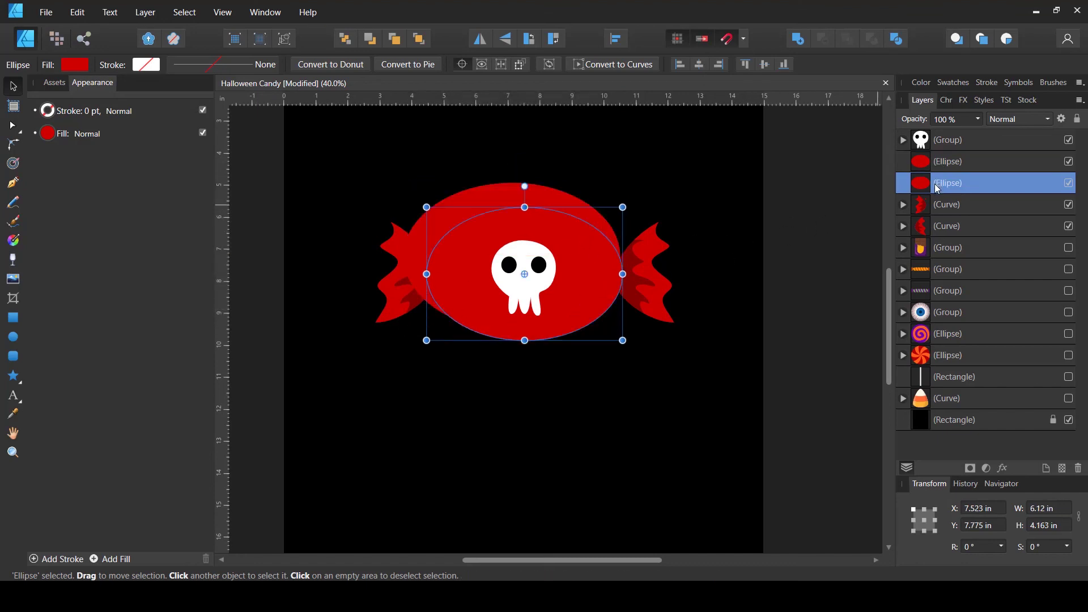
key("ctrl+j")
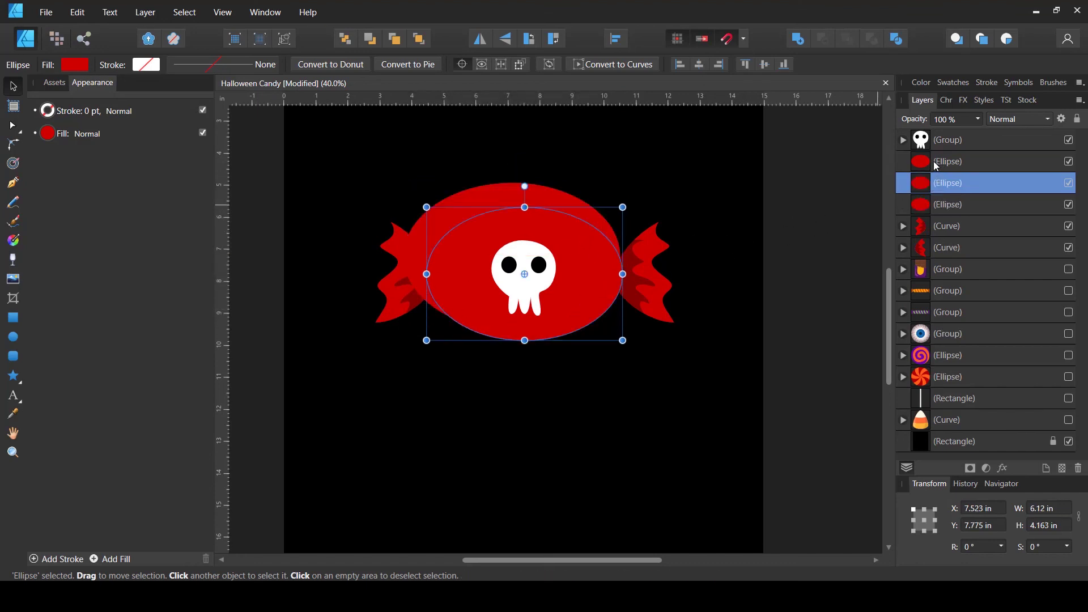
left_click(933, 161, "shift")
left_click(822, 41)
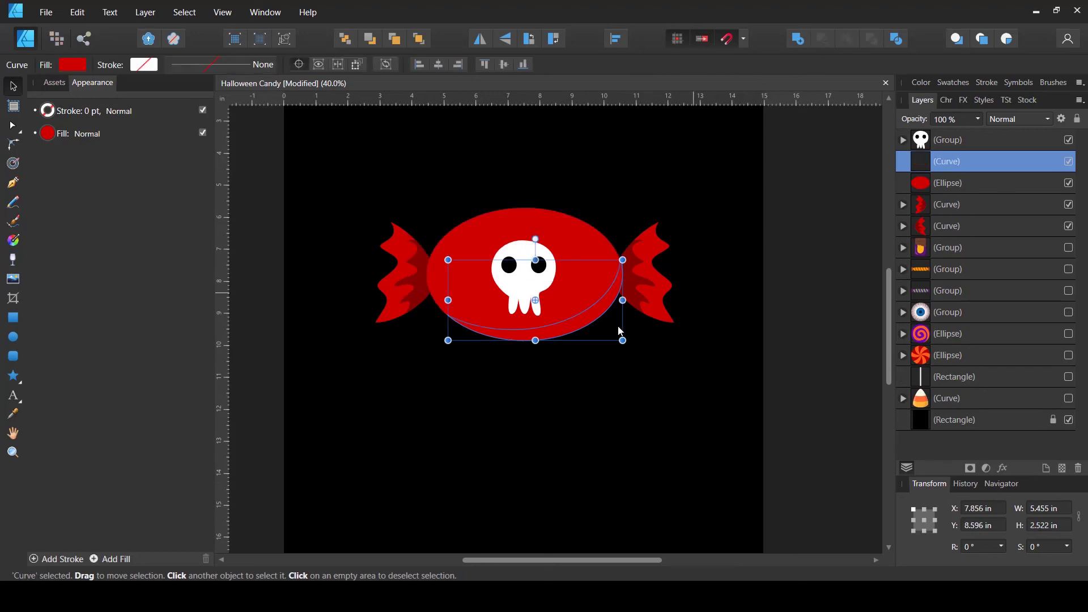
Fill the crescent with the Black 25% gray swatch, set its blend mode to Multiply and clear the selection
left_click(74, 66)
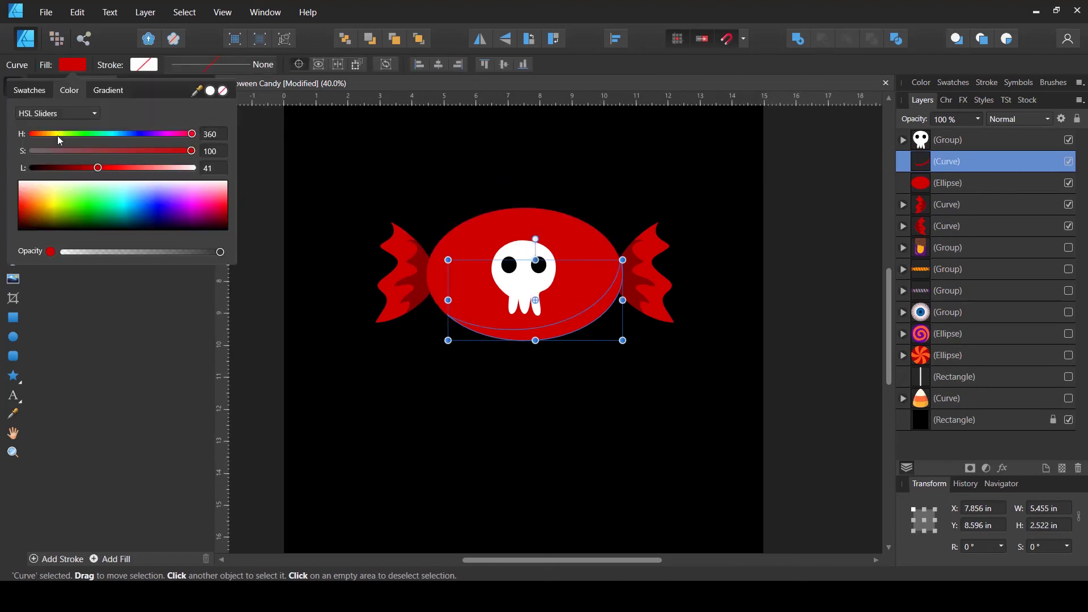
left_click(29, 91)
left_click(161, 151)
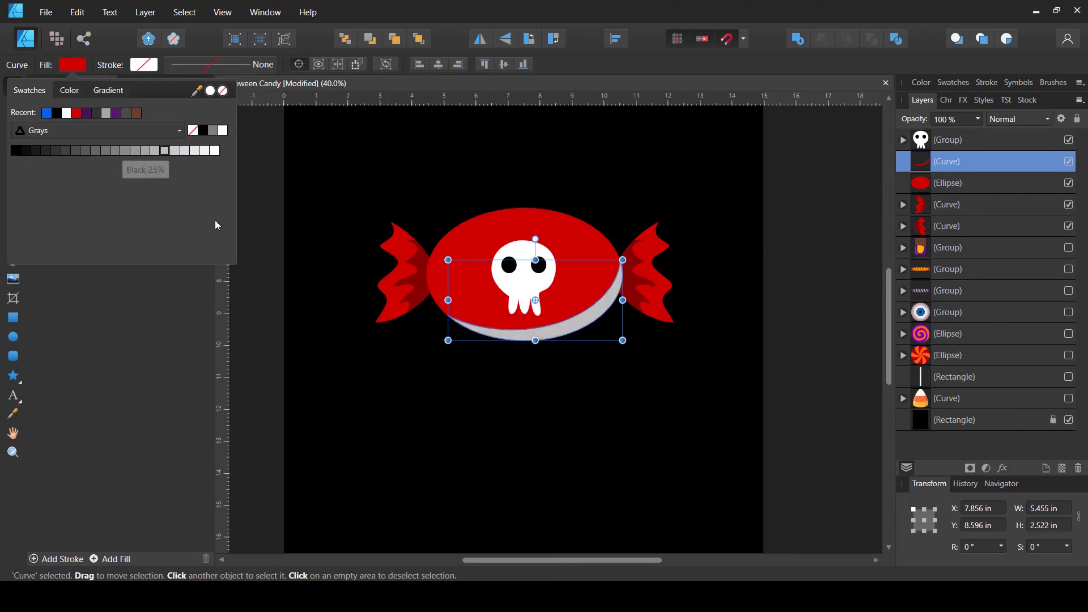
left_click(1015, 124)
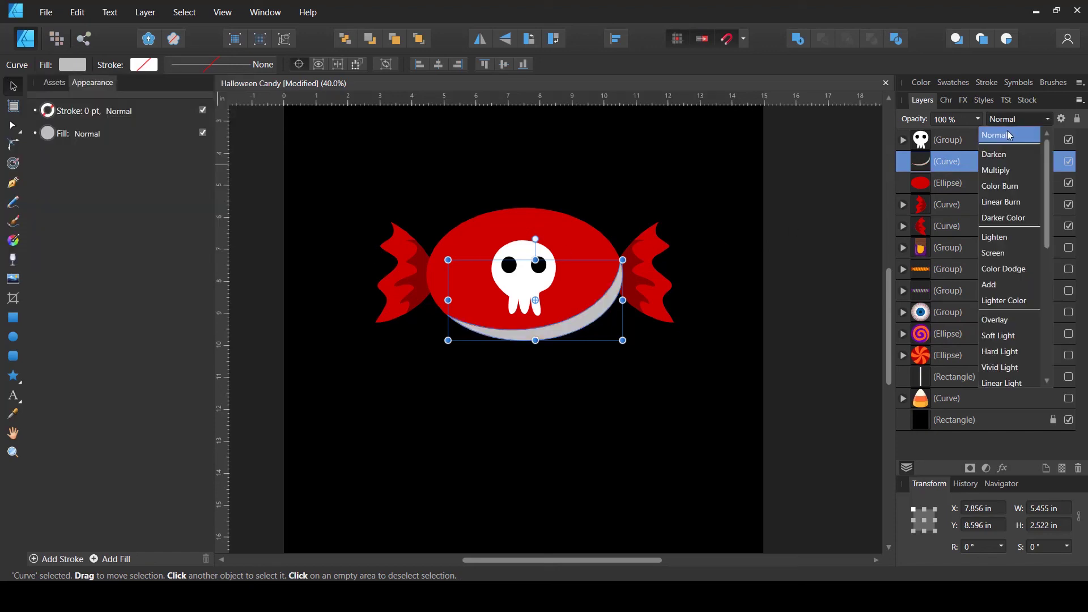
left_click(1001, 167)
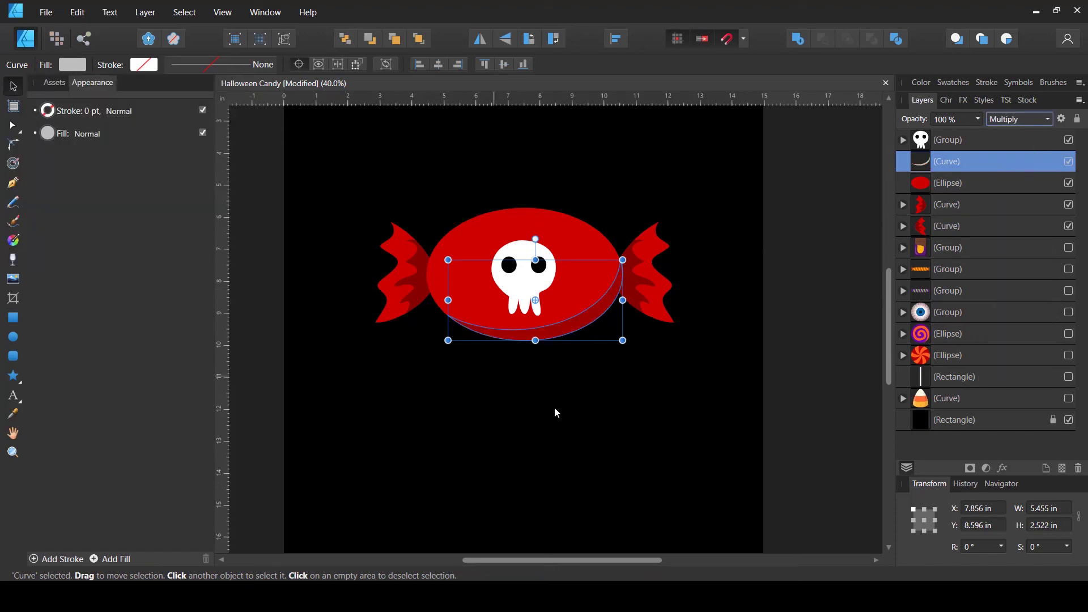
left_click(561, 431)
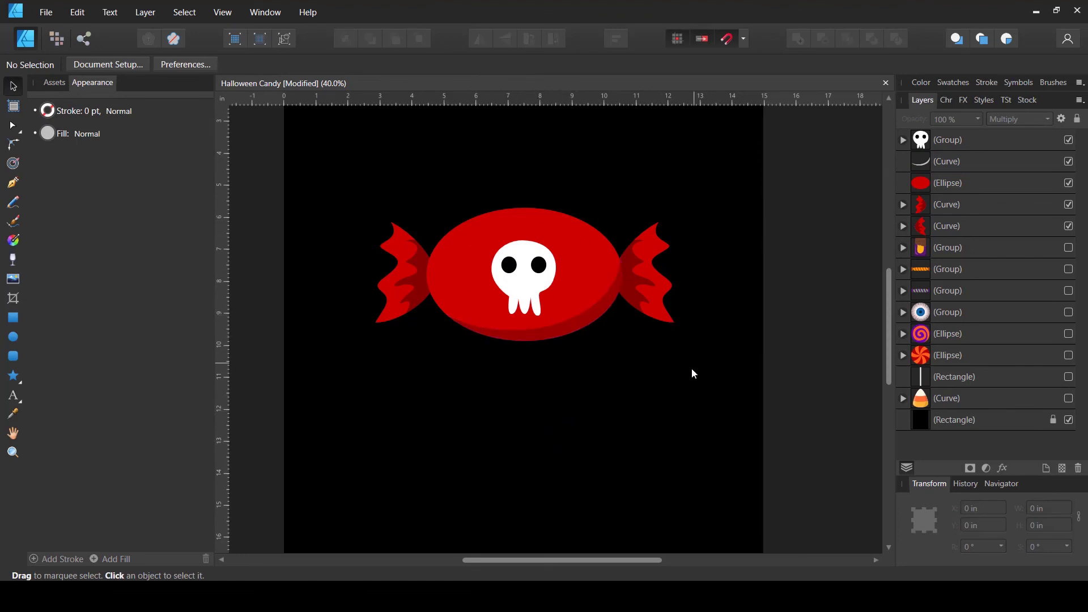
Group the skull, crescent, body and both wrapper ends into one candy group and clear the selection
left_click_drag(732, 184, 227, 391)
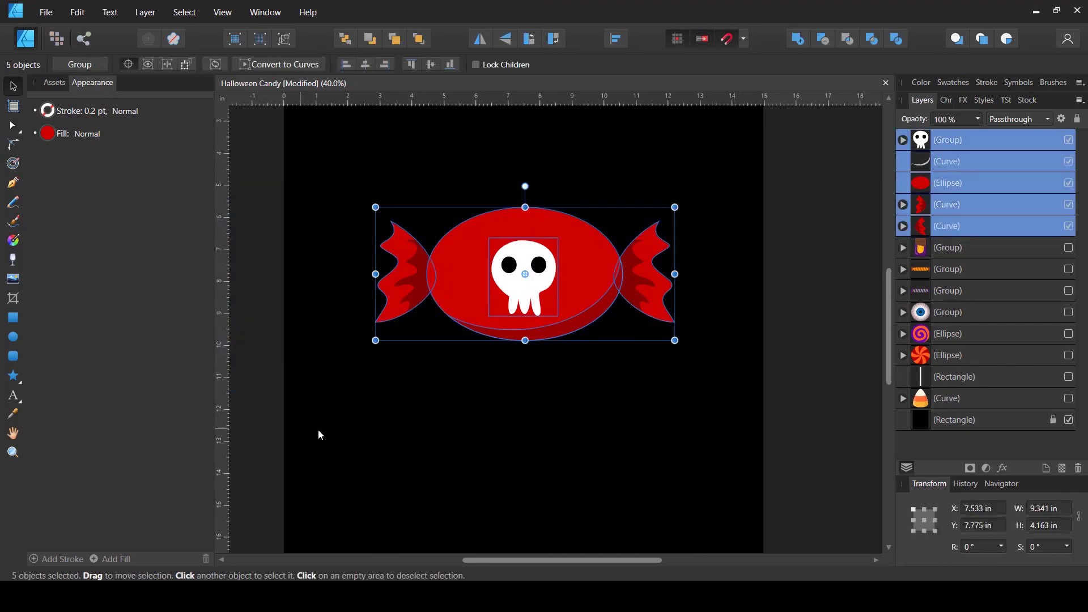
key("ctrl+g")
left_click(533, 436)
scroll(533, 437, "down", 2)
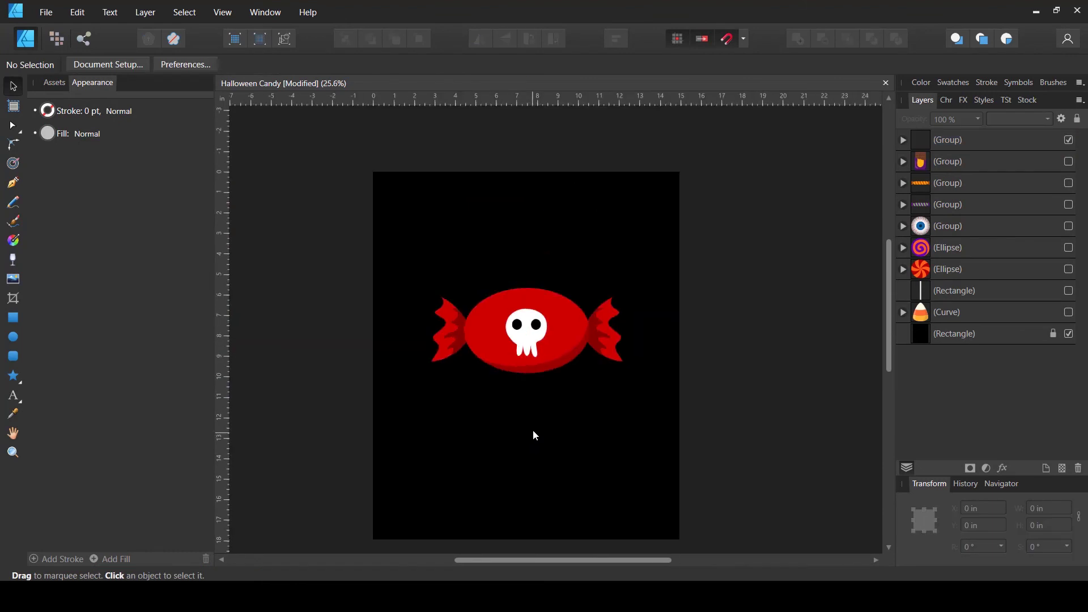
Move the red skull candy group to the upper part of the page, at about X 5.846 in, Y 2.658 in
scroll(533, 332, "up", 2)
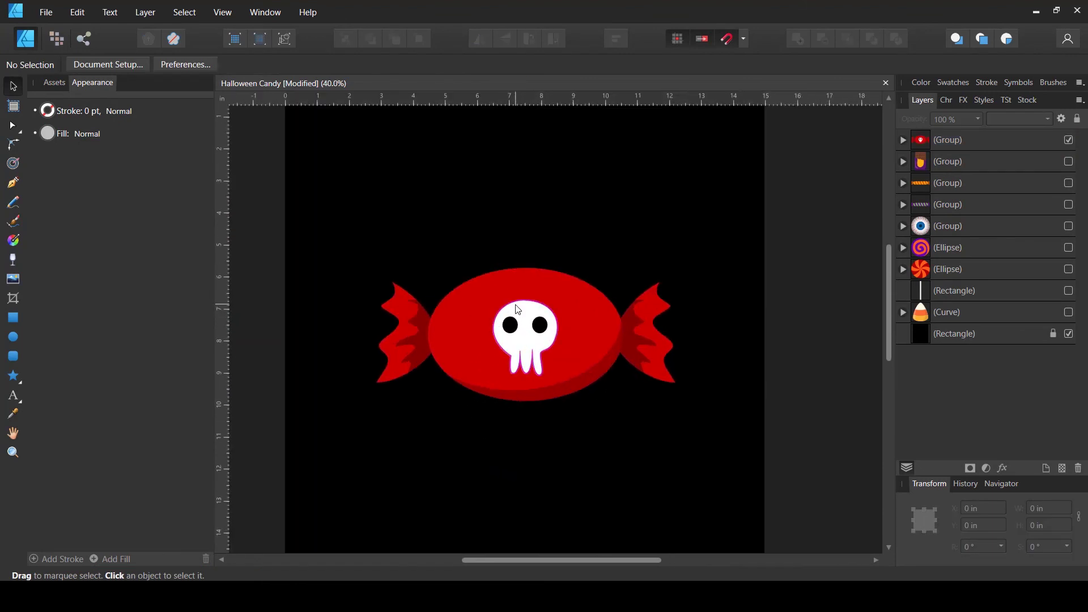
scroll(543, 365, "down", 2)
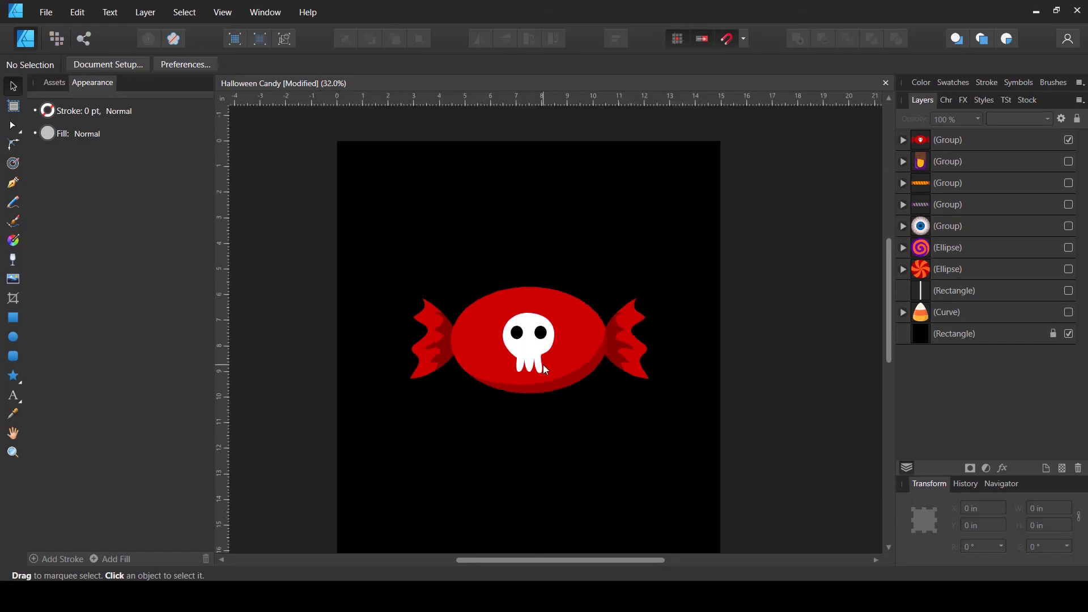
scroll(533, 363, "down", 1)
left_click_drag(522, 321, 525, 266)
key("ctrl+d")
left_click(497, 208)
left_click_drag(497, 208, 461, 159)
Show the chocolate bar and orange striped candy, and move the chocolate bar to about X 12.1 in, Y 7.962 in
left_click(1069, 163)
left_click(1069, 183)
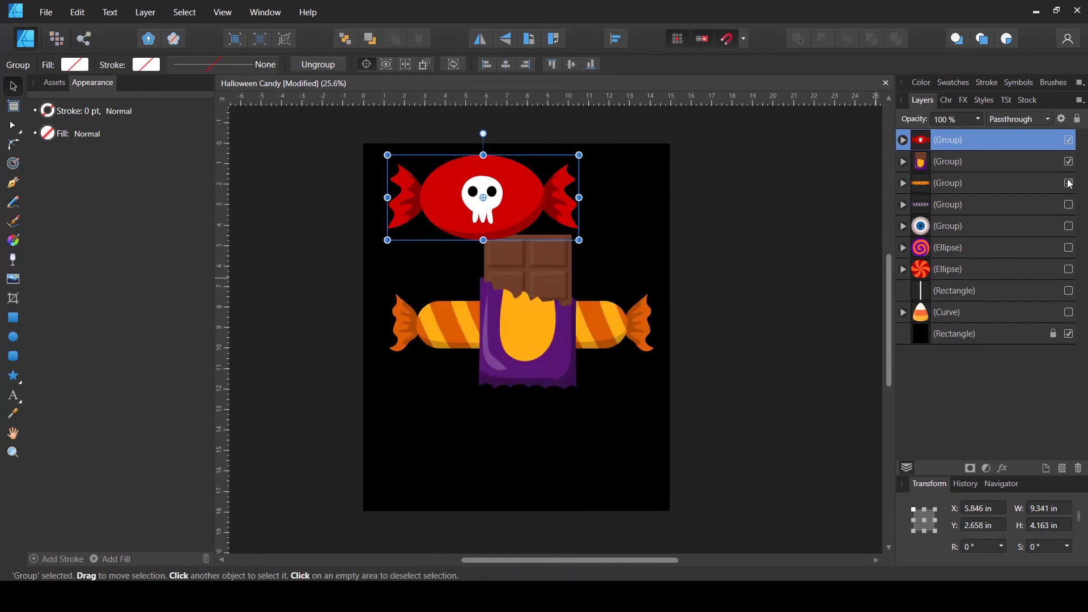
left_click_drag(501, 303, 579, 298)
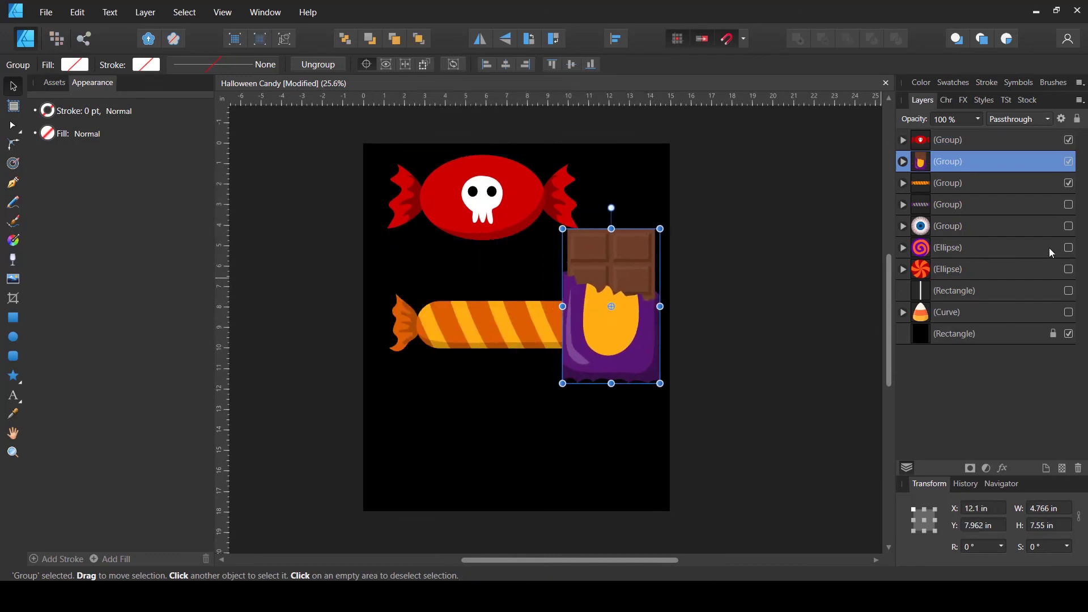
Show the purple-and-green striped candy and stack it below the orange one near the page bottom, at about Y 16.227 in and Y 13.403 in
left_click(1069, 204)
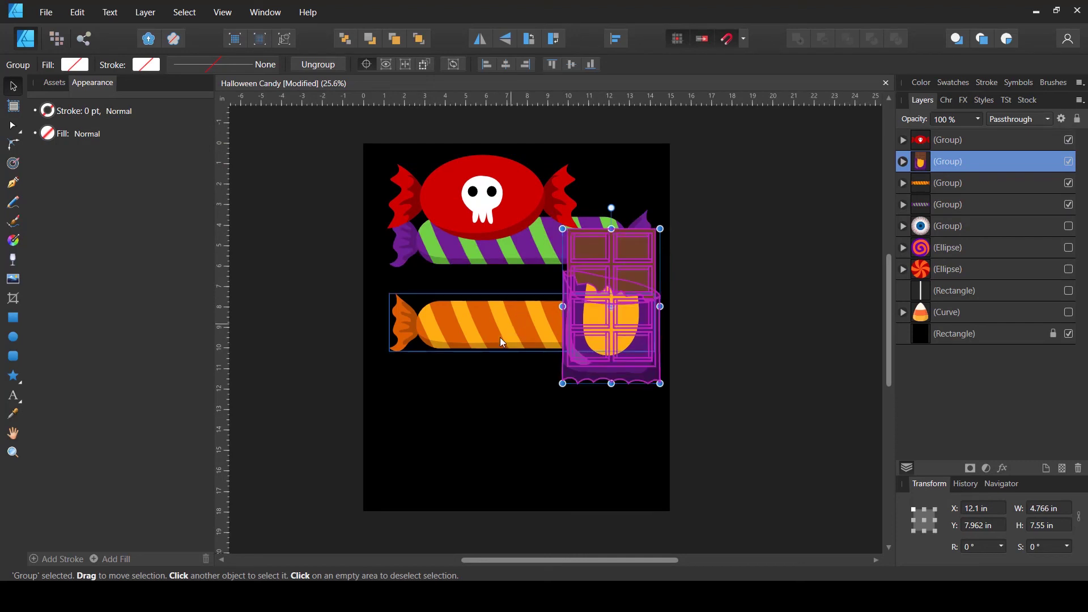
left_click_drag(500, 338, 499, 440)
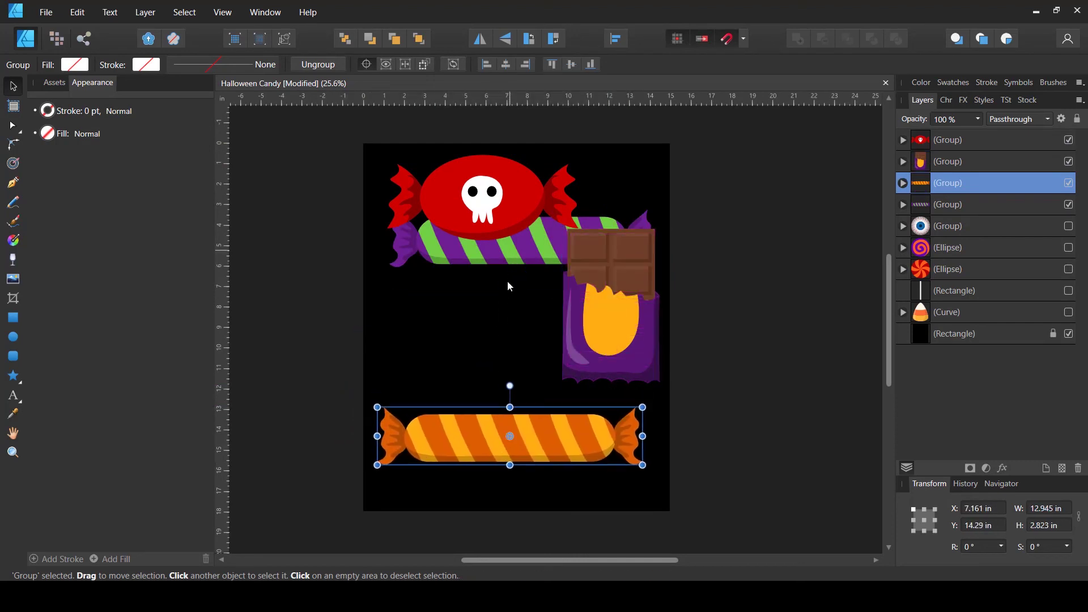
left_click_drag(509, 254, 510, 502)
left_click(538, 444)
left_click_drag(543, 423, 549, 416)
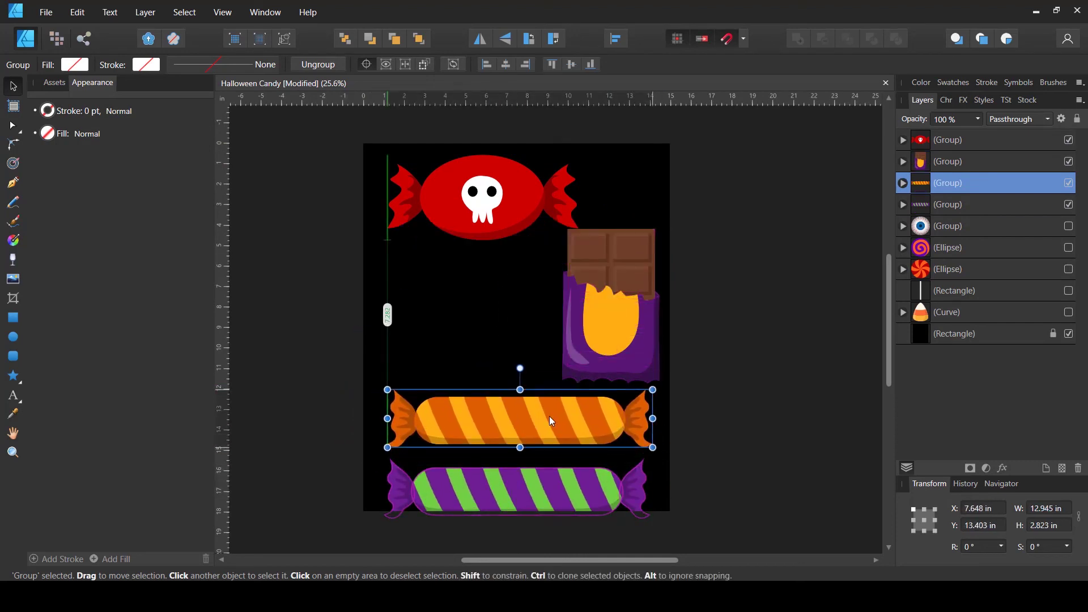
left_click_drag(536, 489, 539, 483)
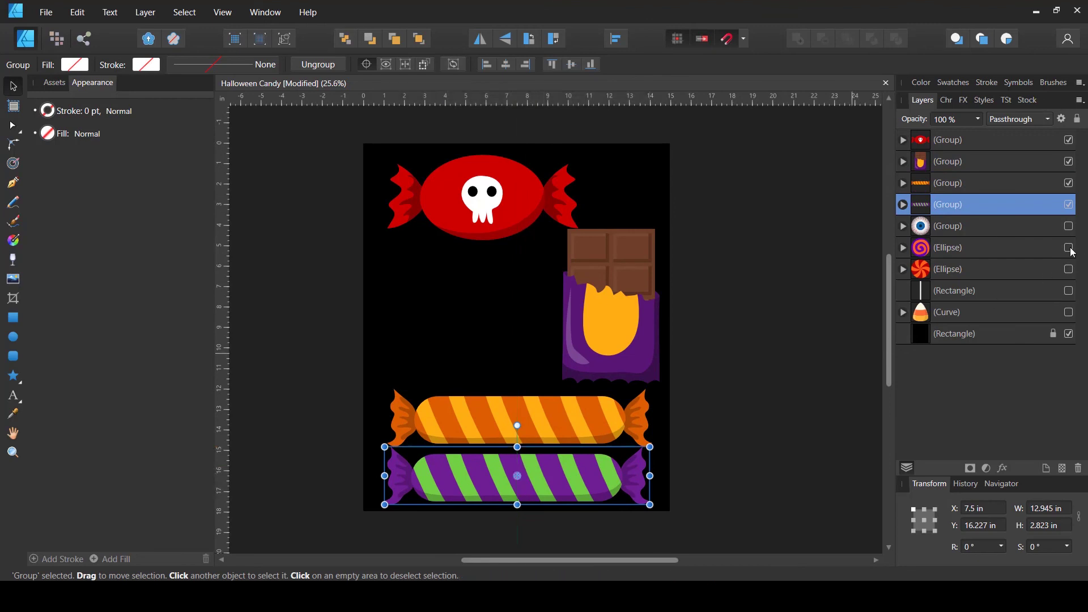
Show the purple-and-orange swirl and the eyeball, and move the swirl to about X 1.973 in, Y 6.795 in below the skull candy
left_click(1069, 248)
left_click(541, 322)
left_click_drag(541, 321, 437, 296)
left_click(1069, 226)
left_click_drag(403, 300, 406, 288)
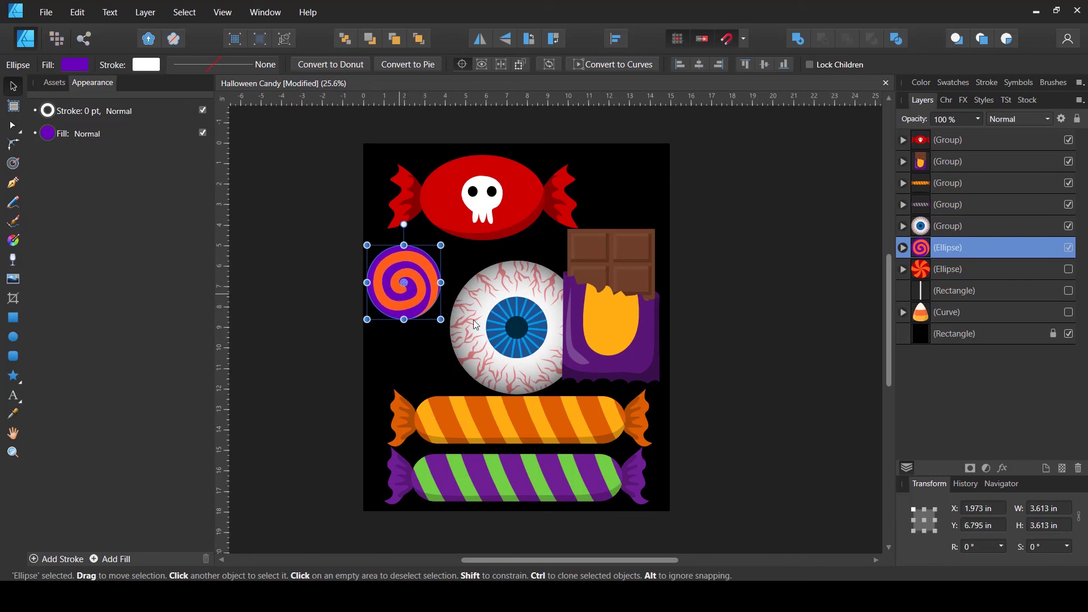
Shrink the eyeball to fit between the swirl and the chocolate bar, and shift the skull candy up to the page's top edge
left_click(941, 230)
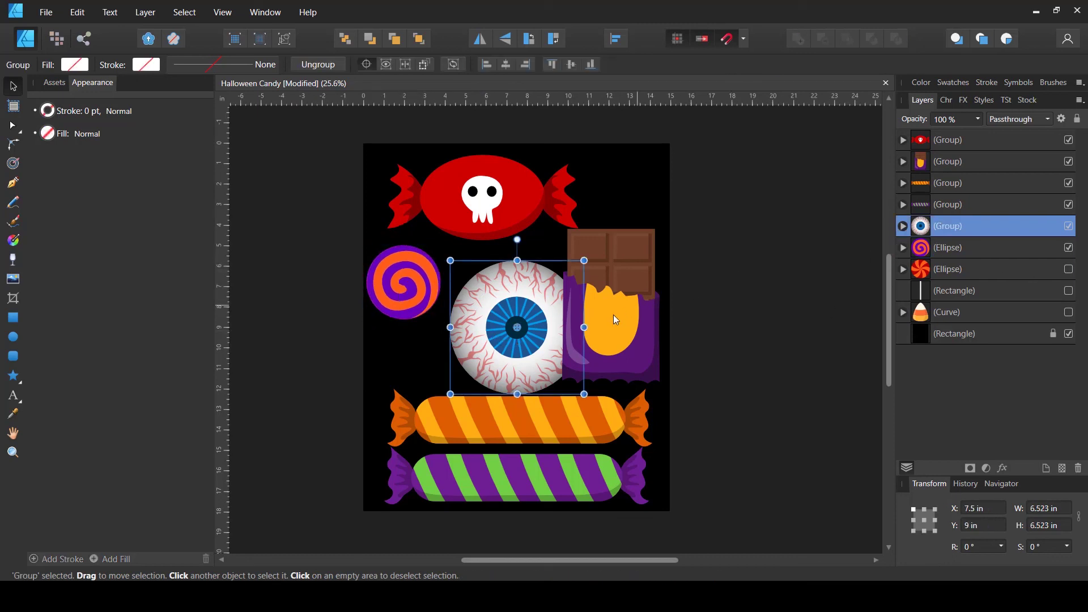
left_click_drag(584, 329, 522, 335)
left_click(773, 262)
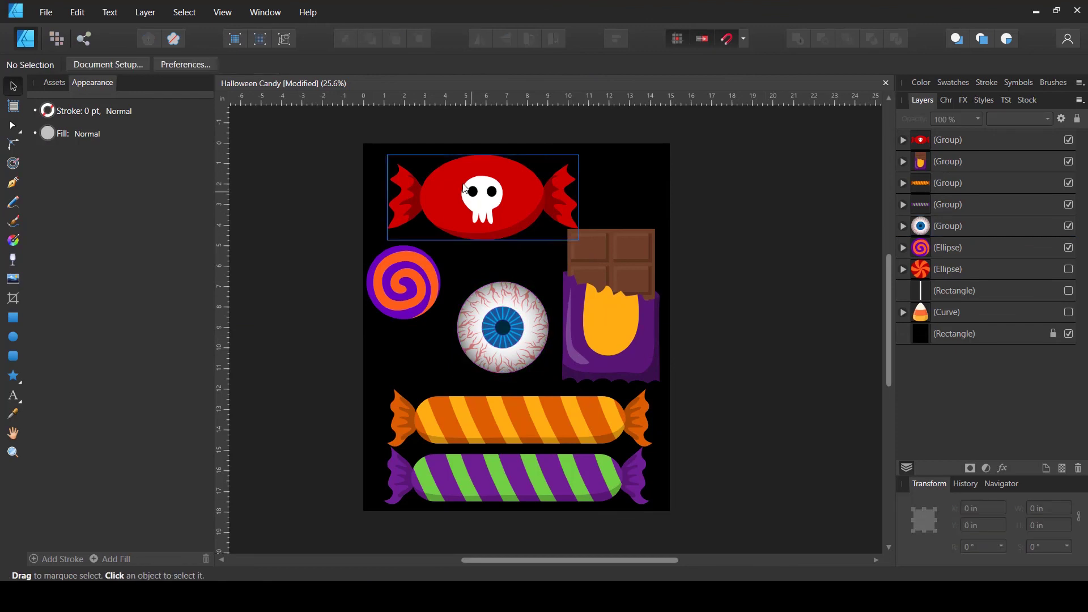
left_click_drag(465, 185, 456, 174)
left_click(750, 185)
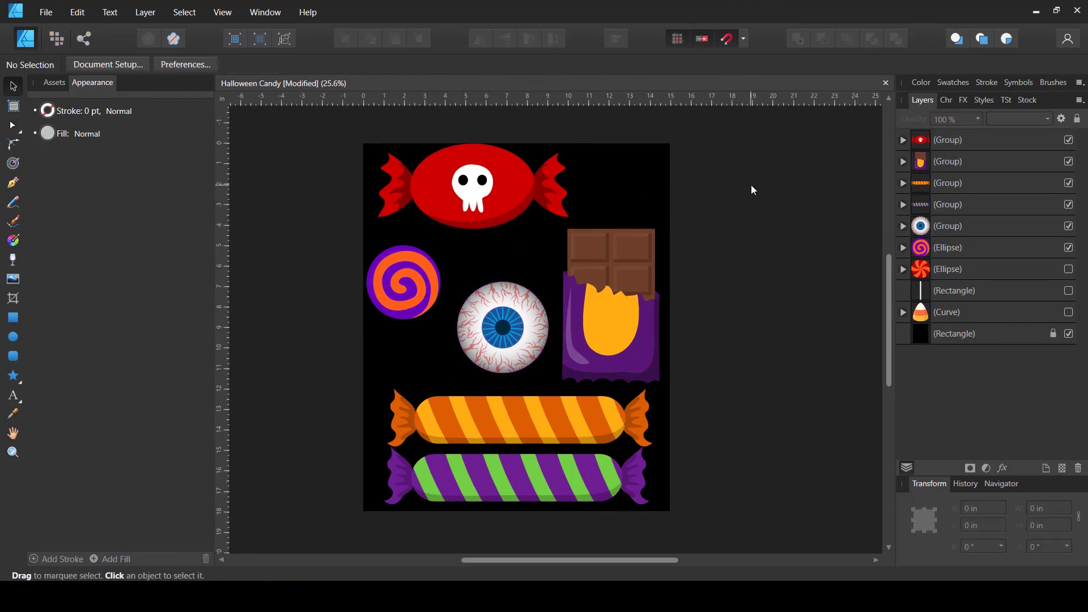